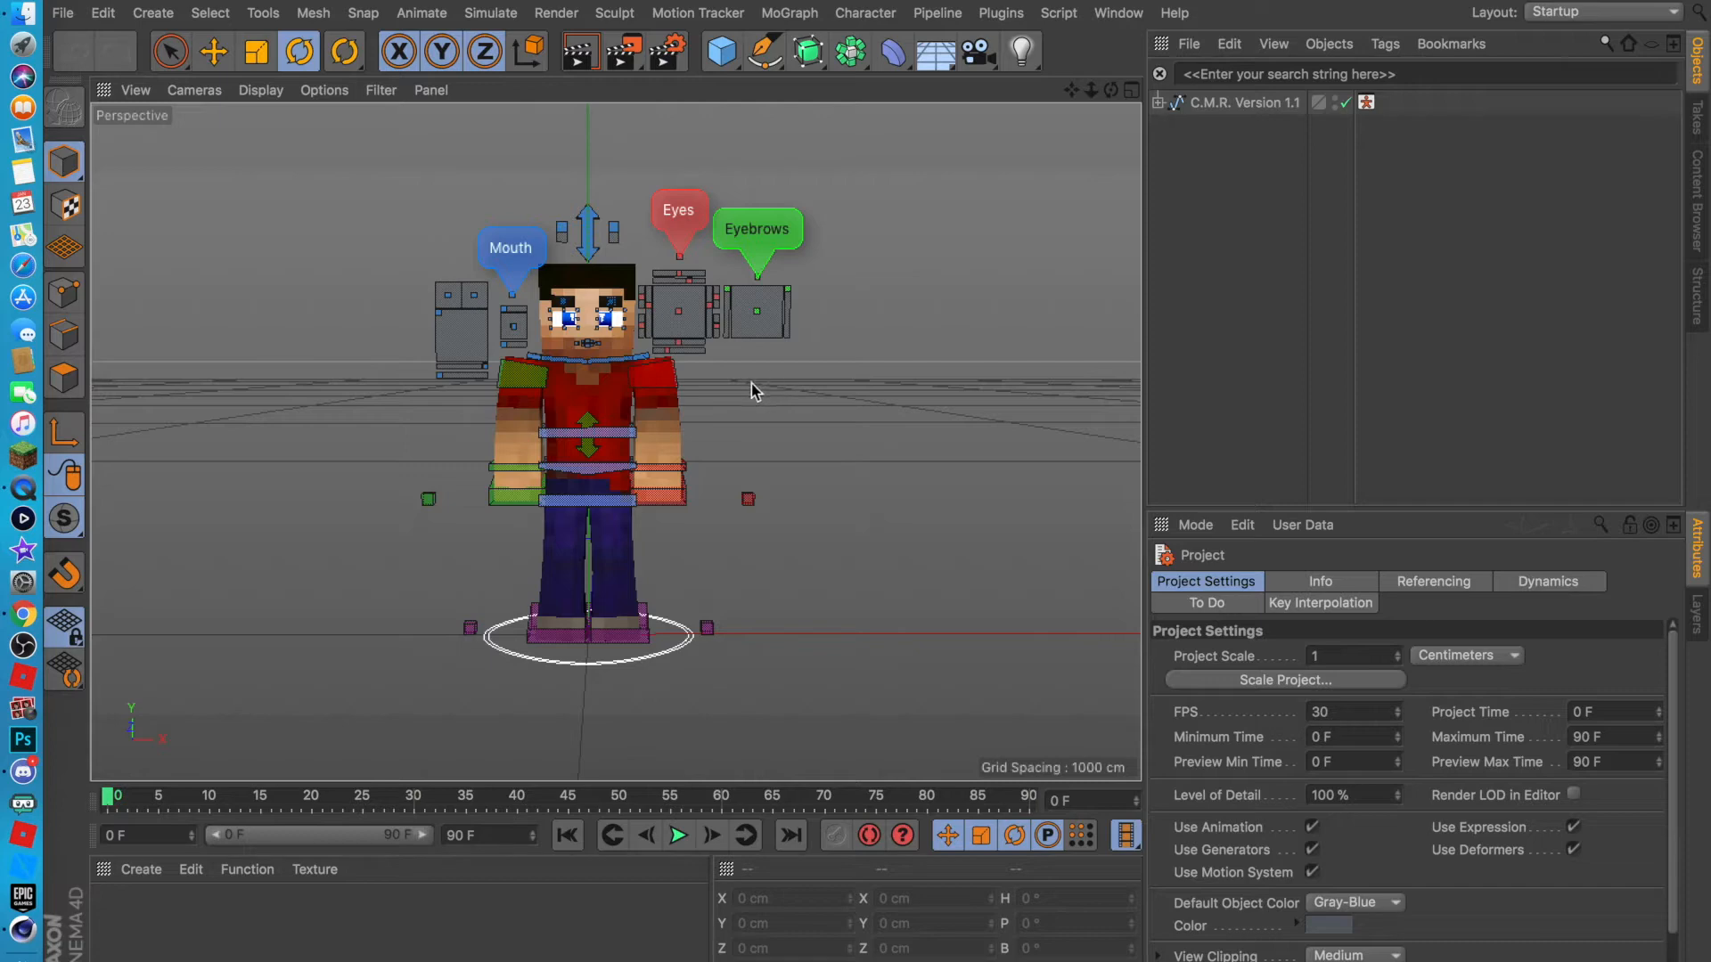
Load Green_Boy.png from the Desktop as the Together skin of the C.M.R. Version 1.1 rig.
mouse_move(1111, 90)
left_mouse_down()
mouse_move(980, 249)
mouse_move(1111, 90)
left_mouse_up()
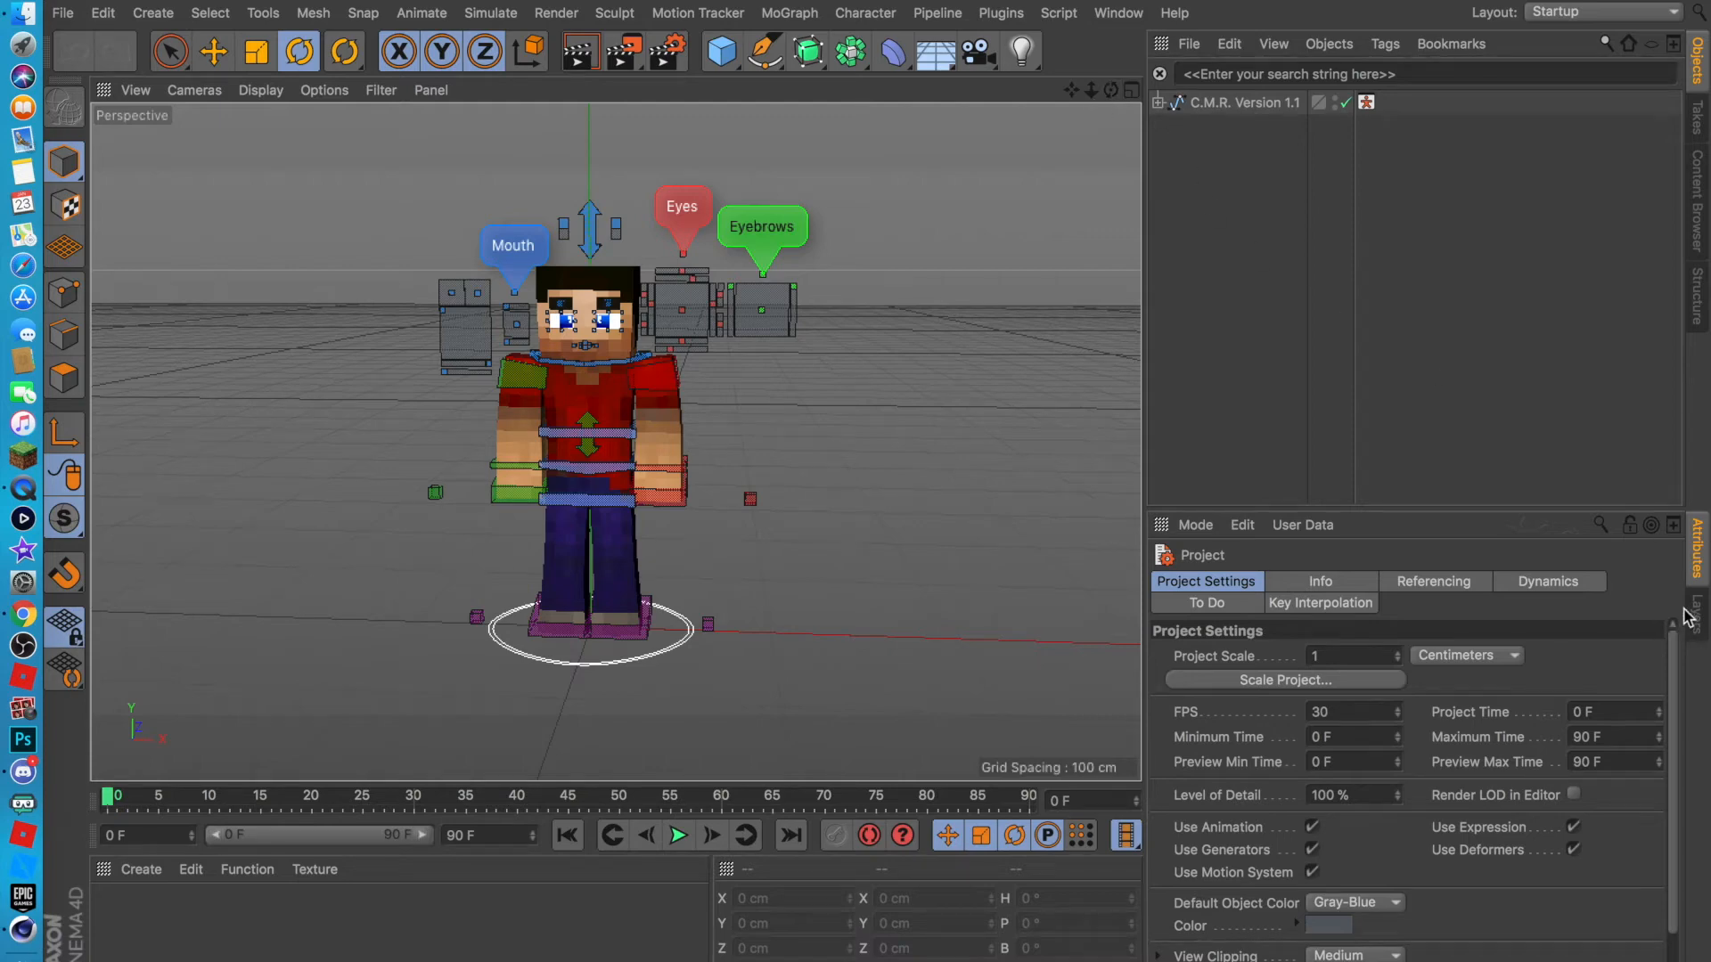
left_click(1401, 584)
left_click(1257, 579)
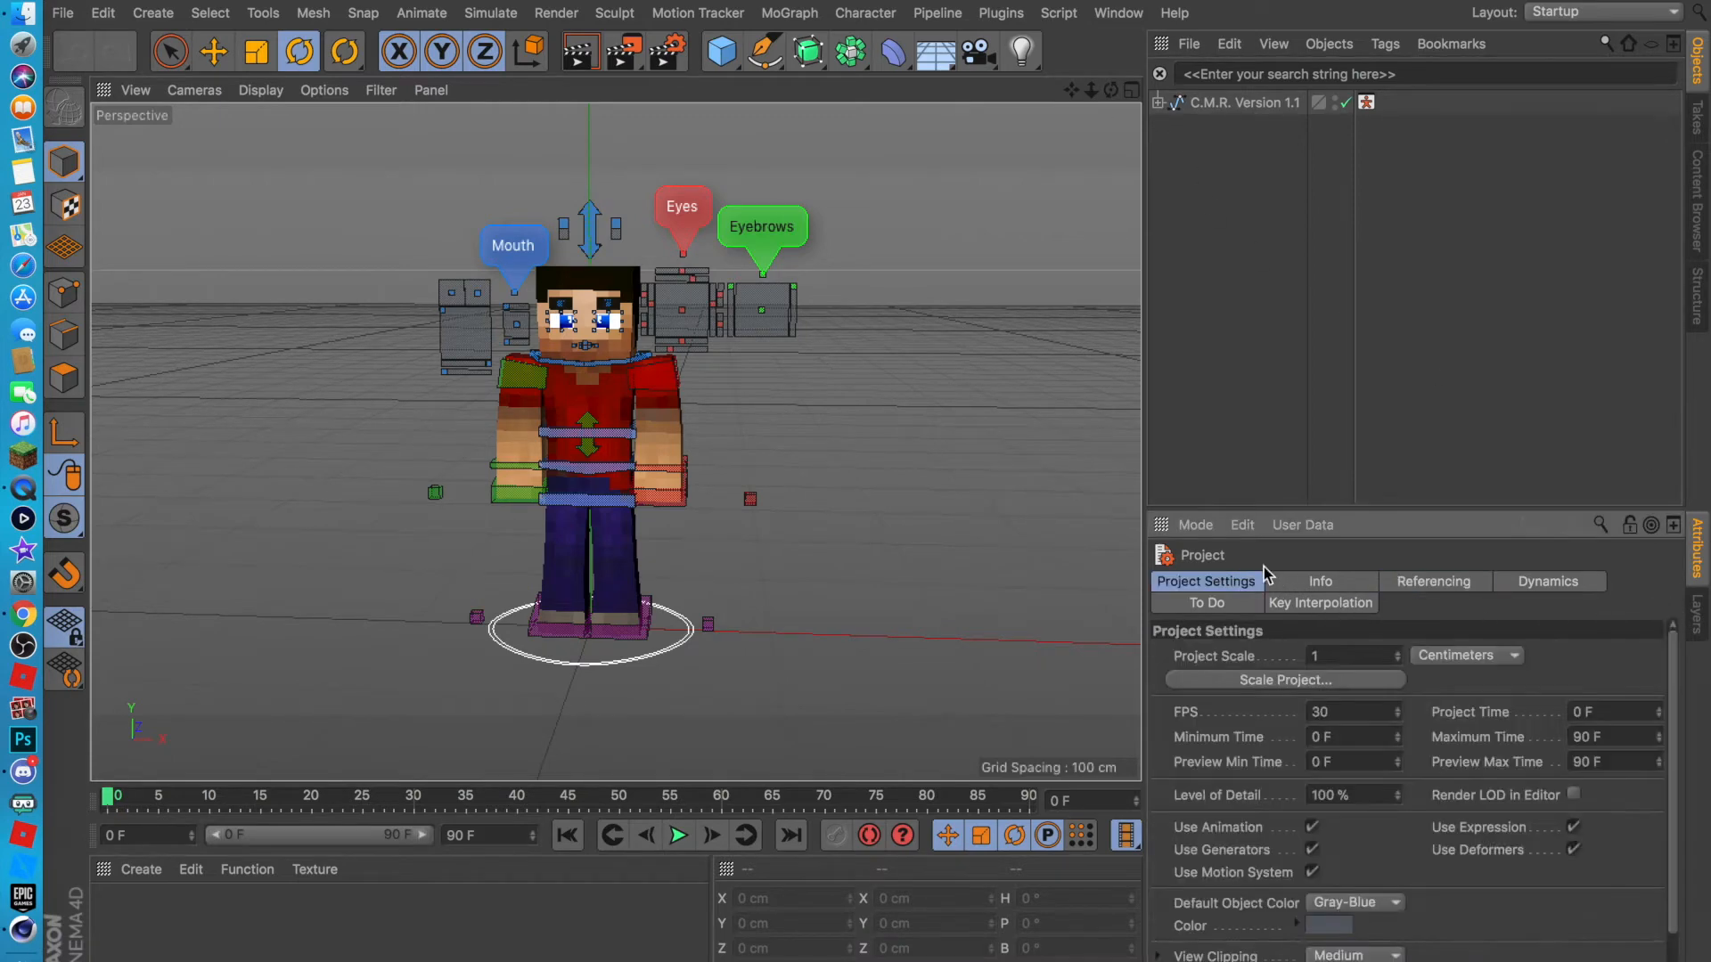
left_click(1256, 103)
scroll(1672, 651, "down", 10)
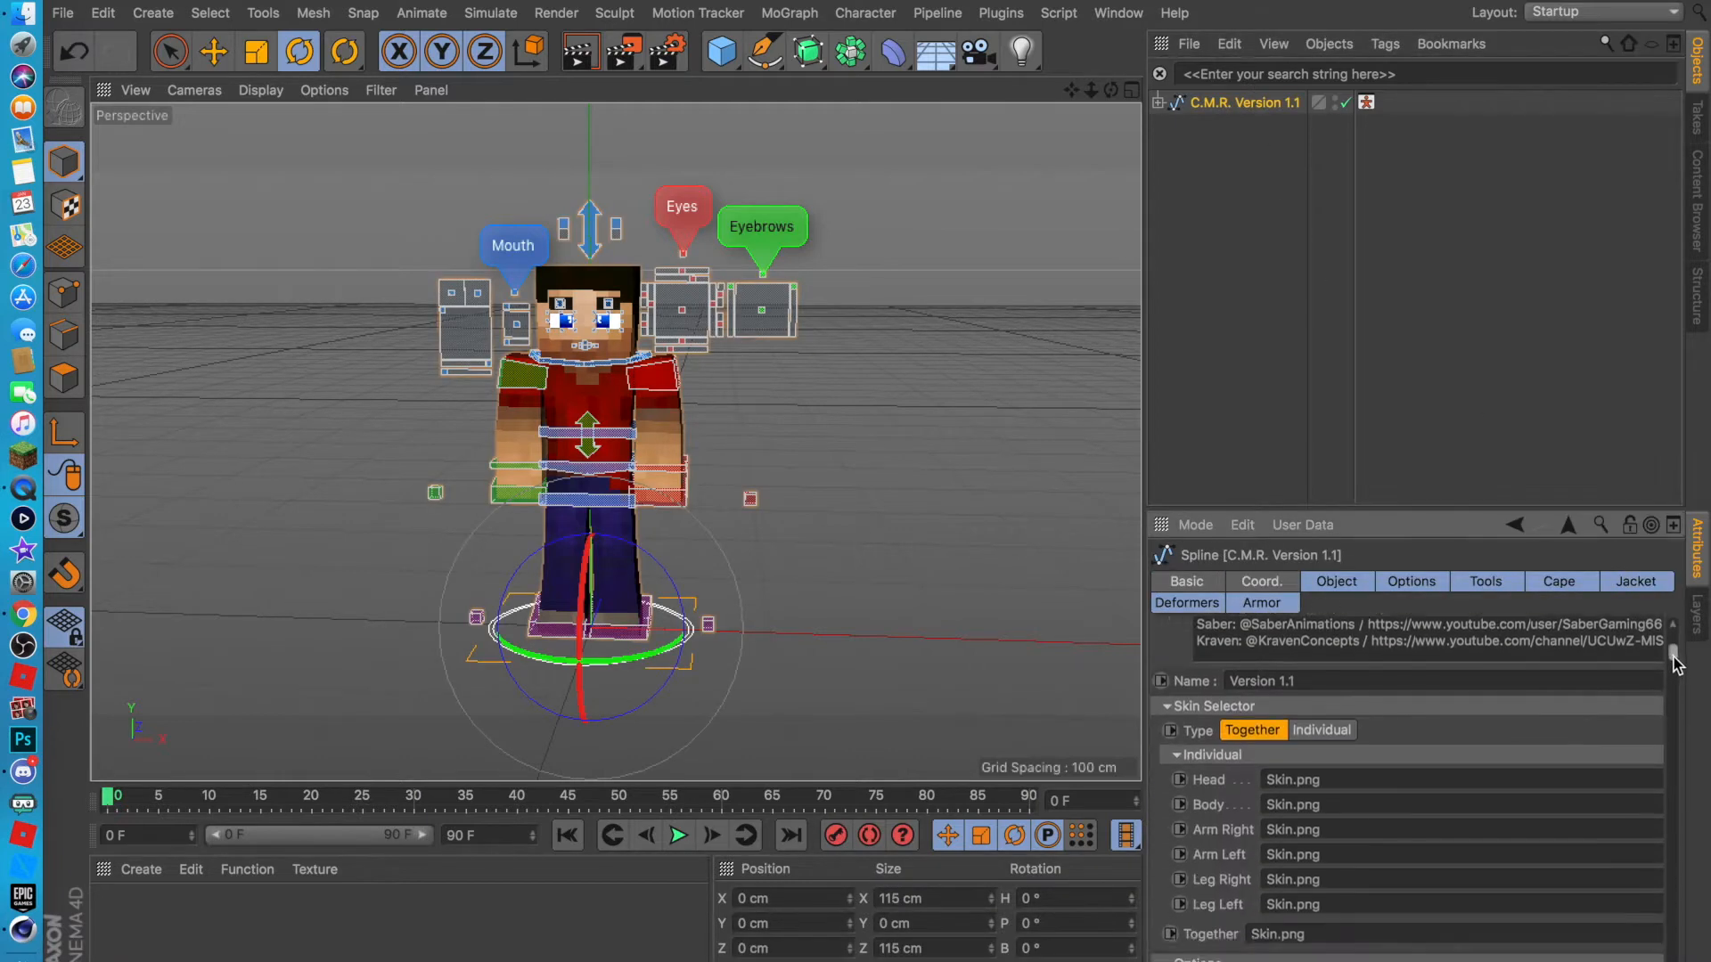
scroll(1640, 854, "right", 4)
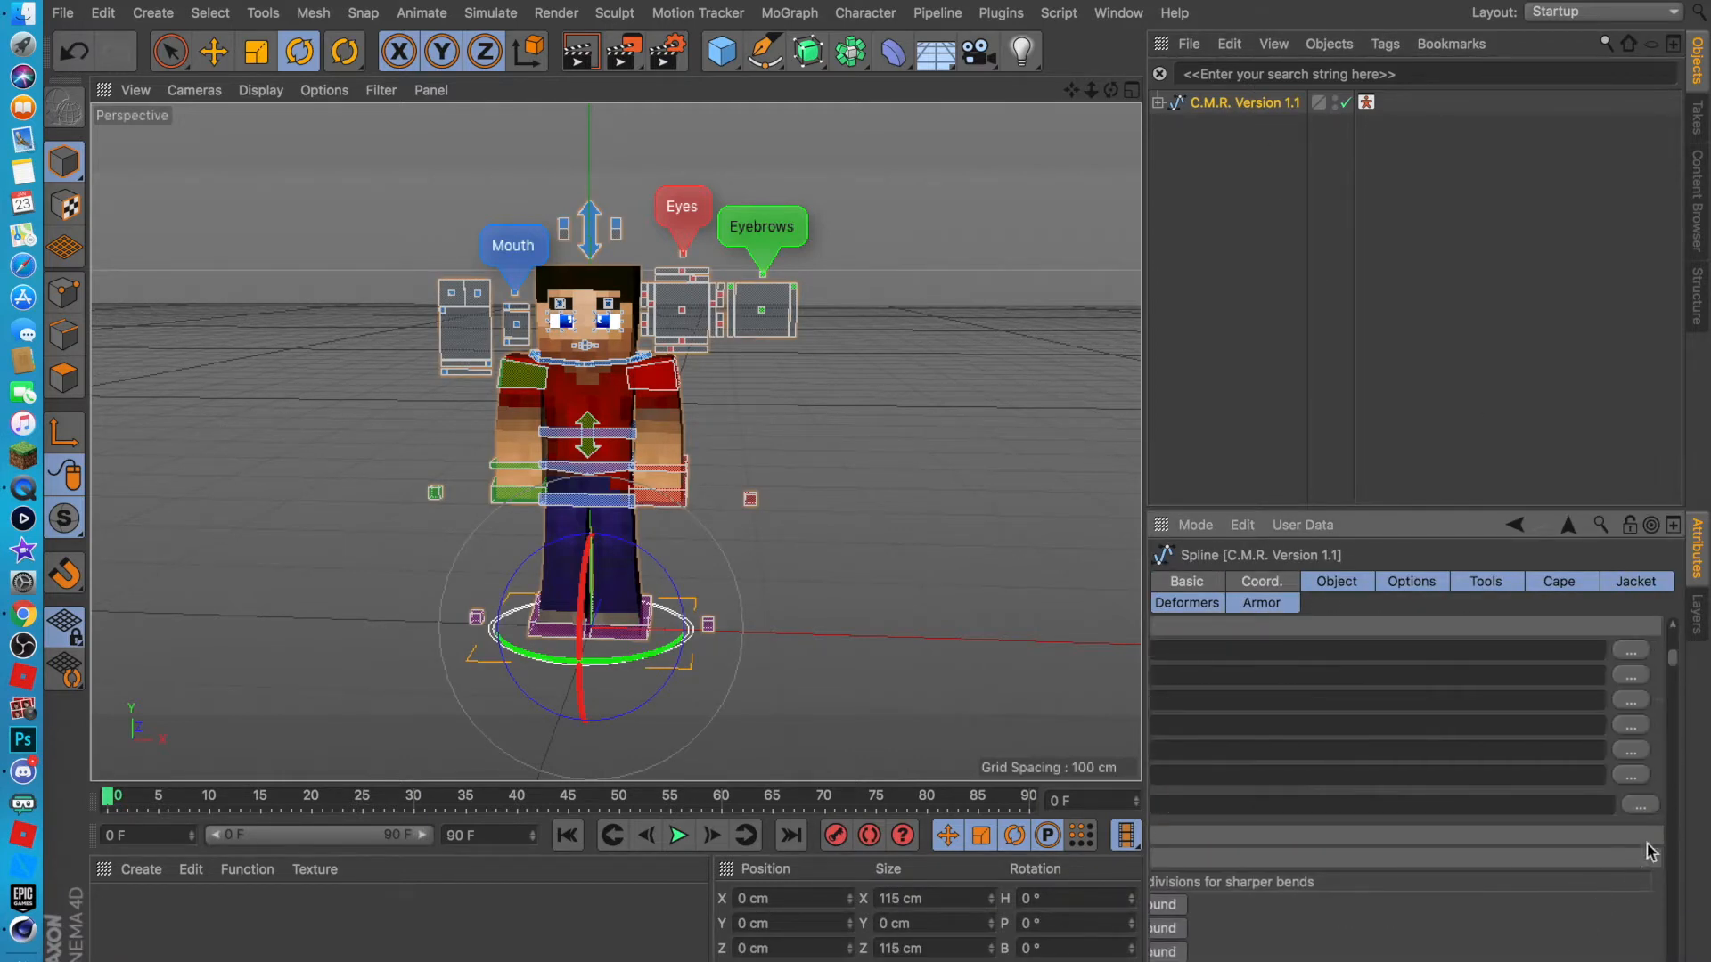
left_click(1640, 805)
scroll(995, 436, "down", 3)
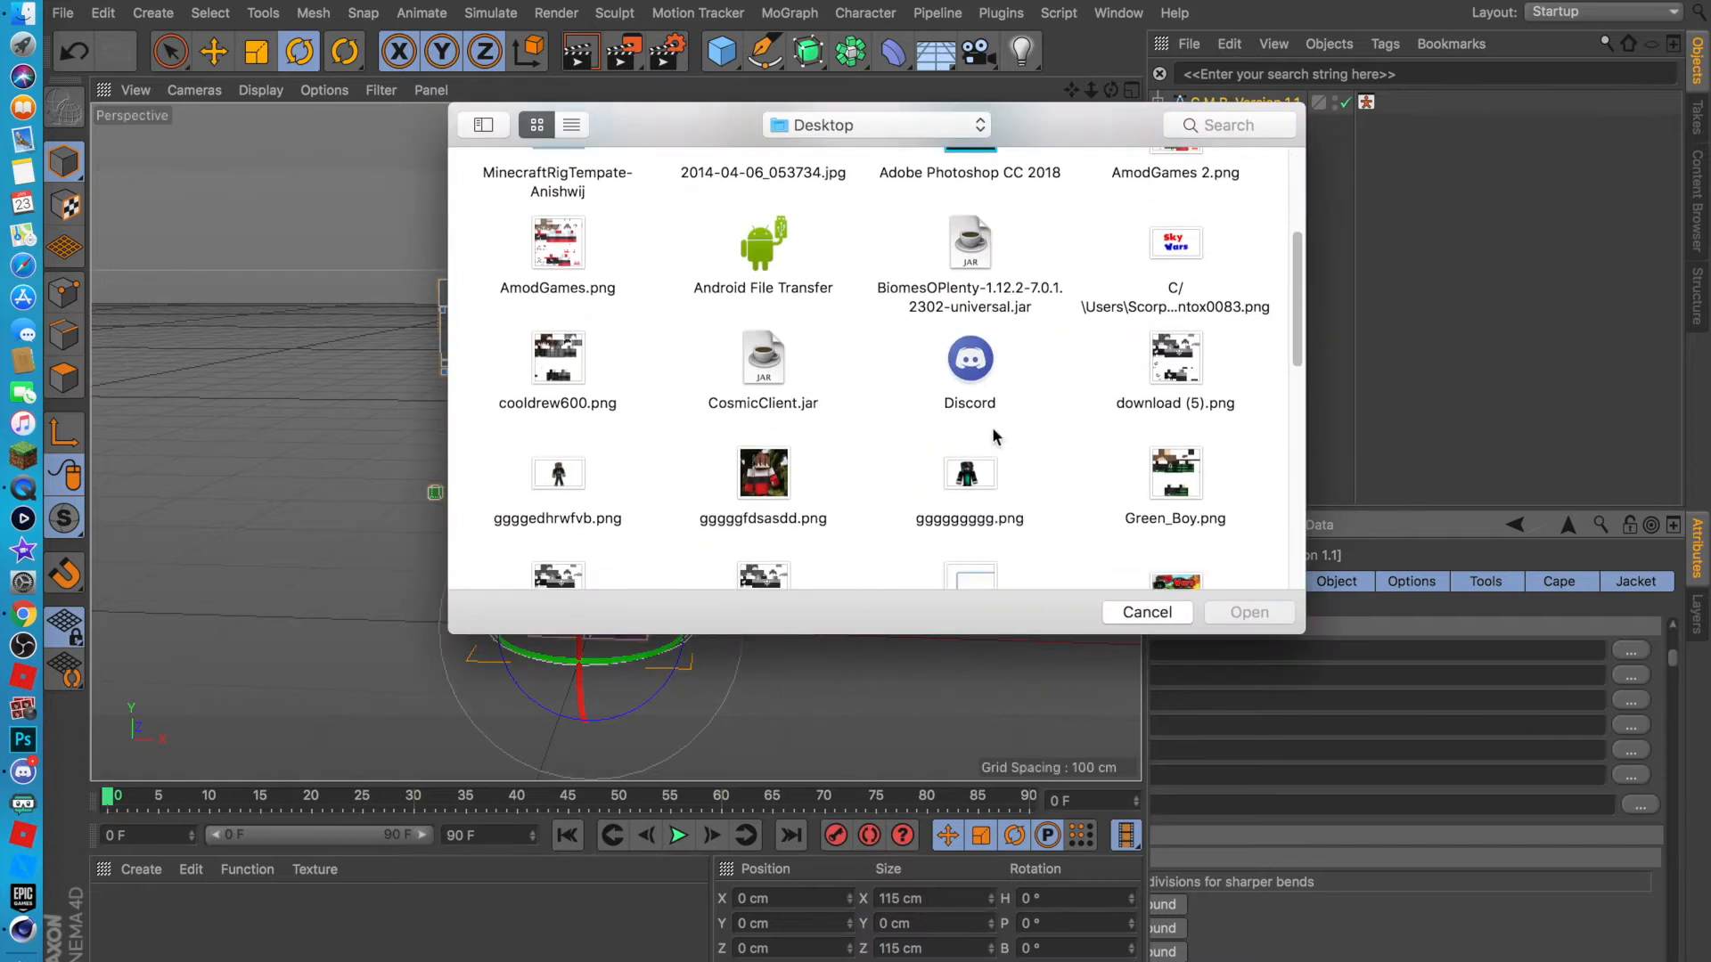
left_click(1155, 479)
left_click(1241, 607)
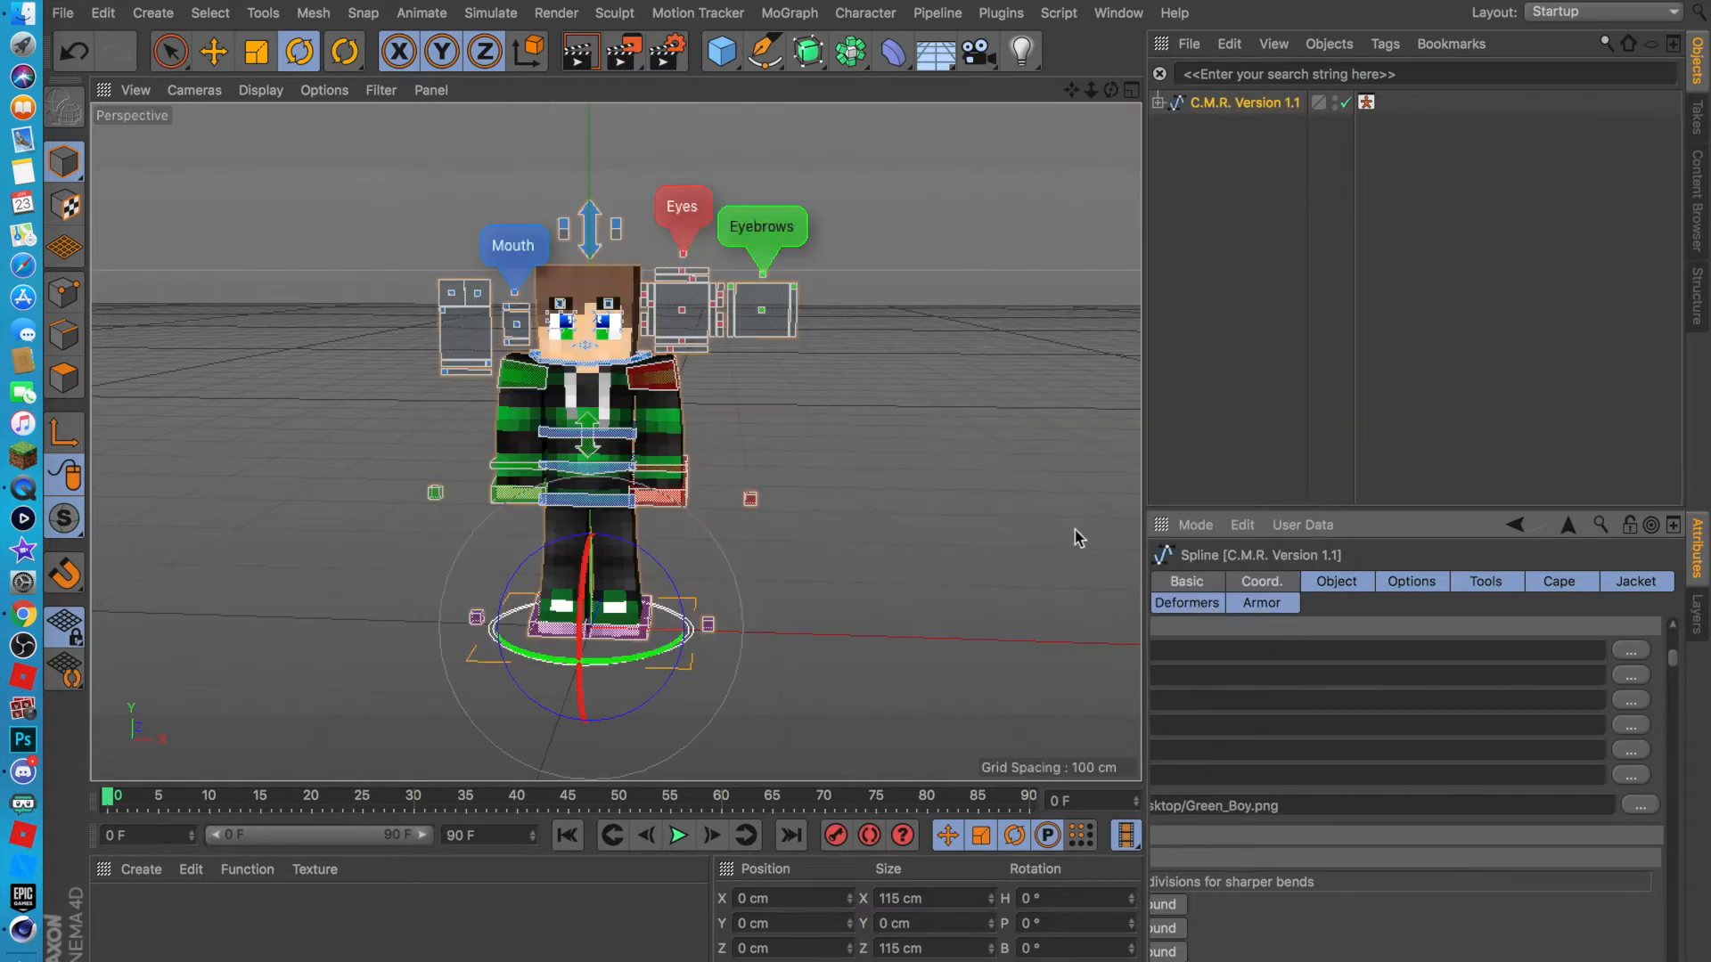
Reshape the eyes by moving the lowest horizontal Eyes slider to its left end and both inner vertical sliders to their tops.
left_click_drag(1111, 90, 1058, 175)
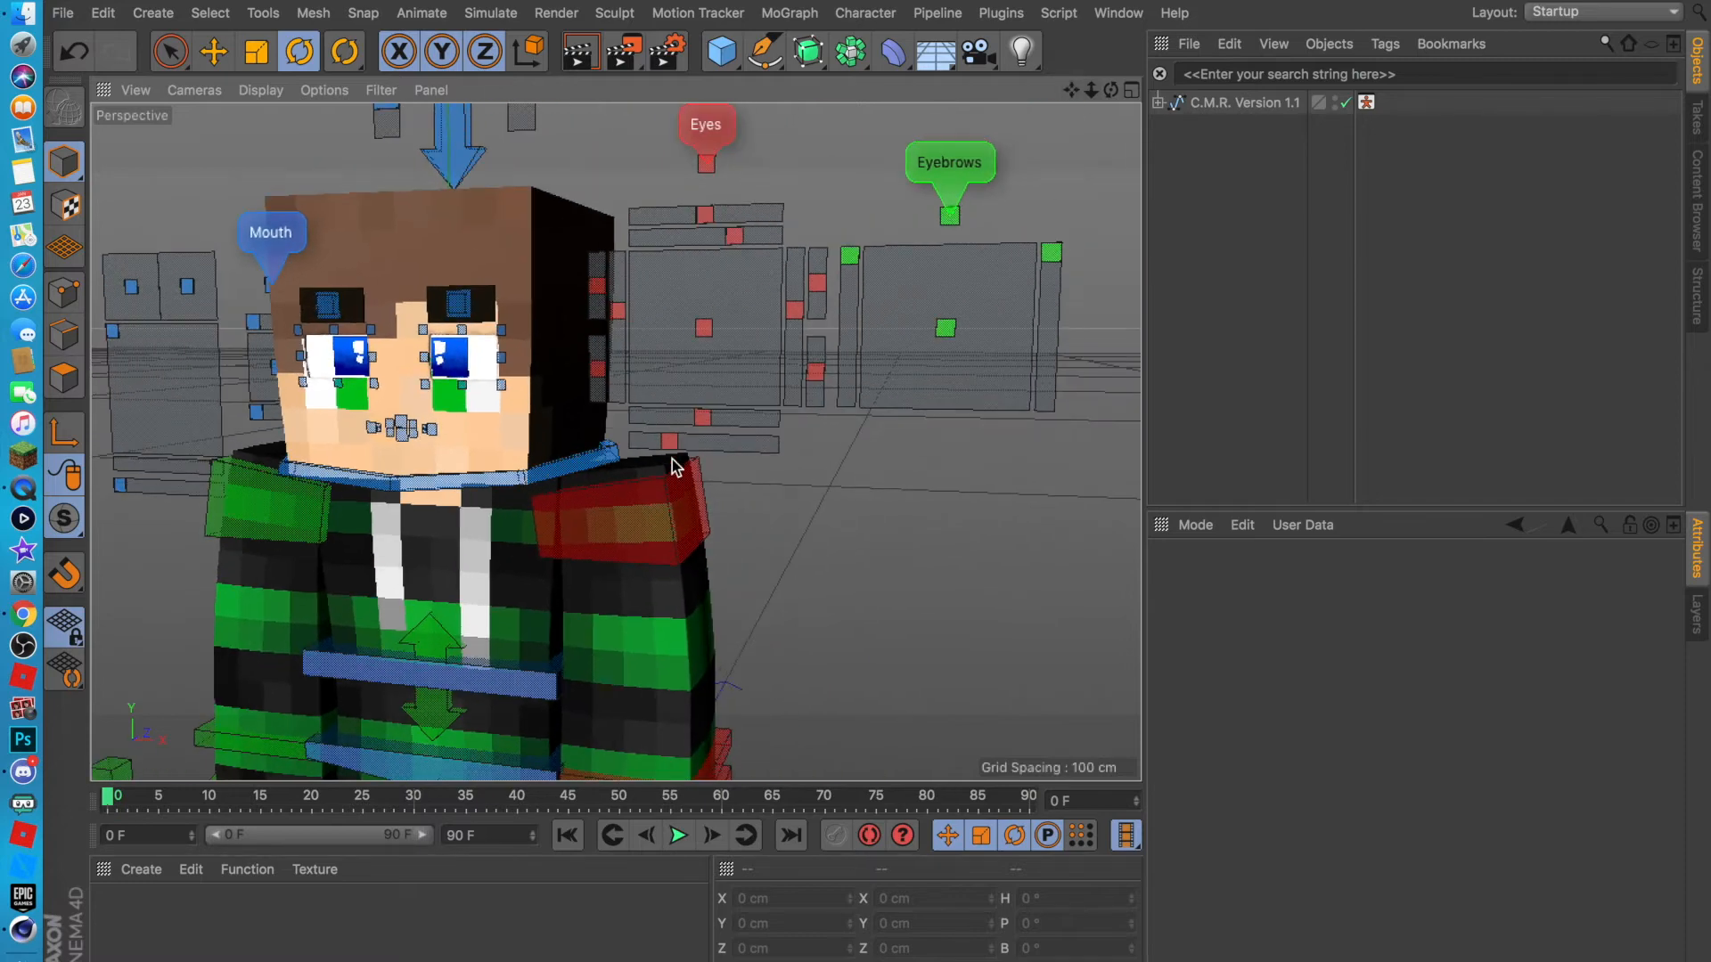
left_click(695, 471)
left_click(213, 51)
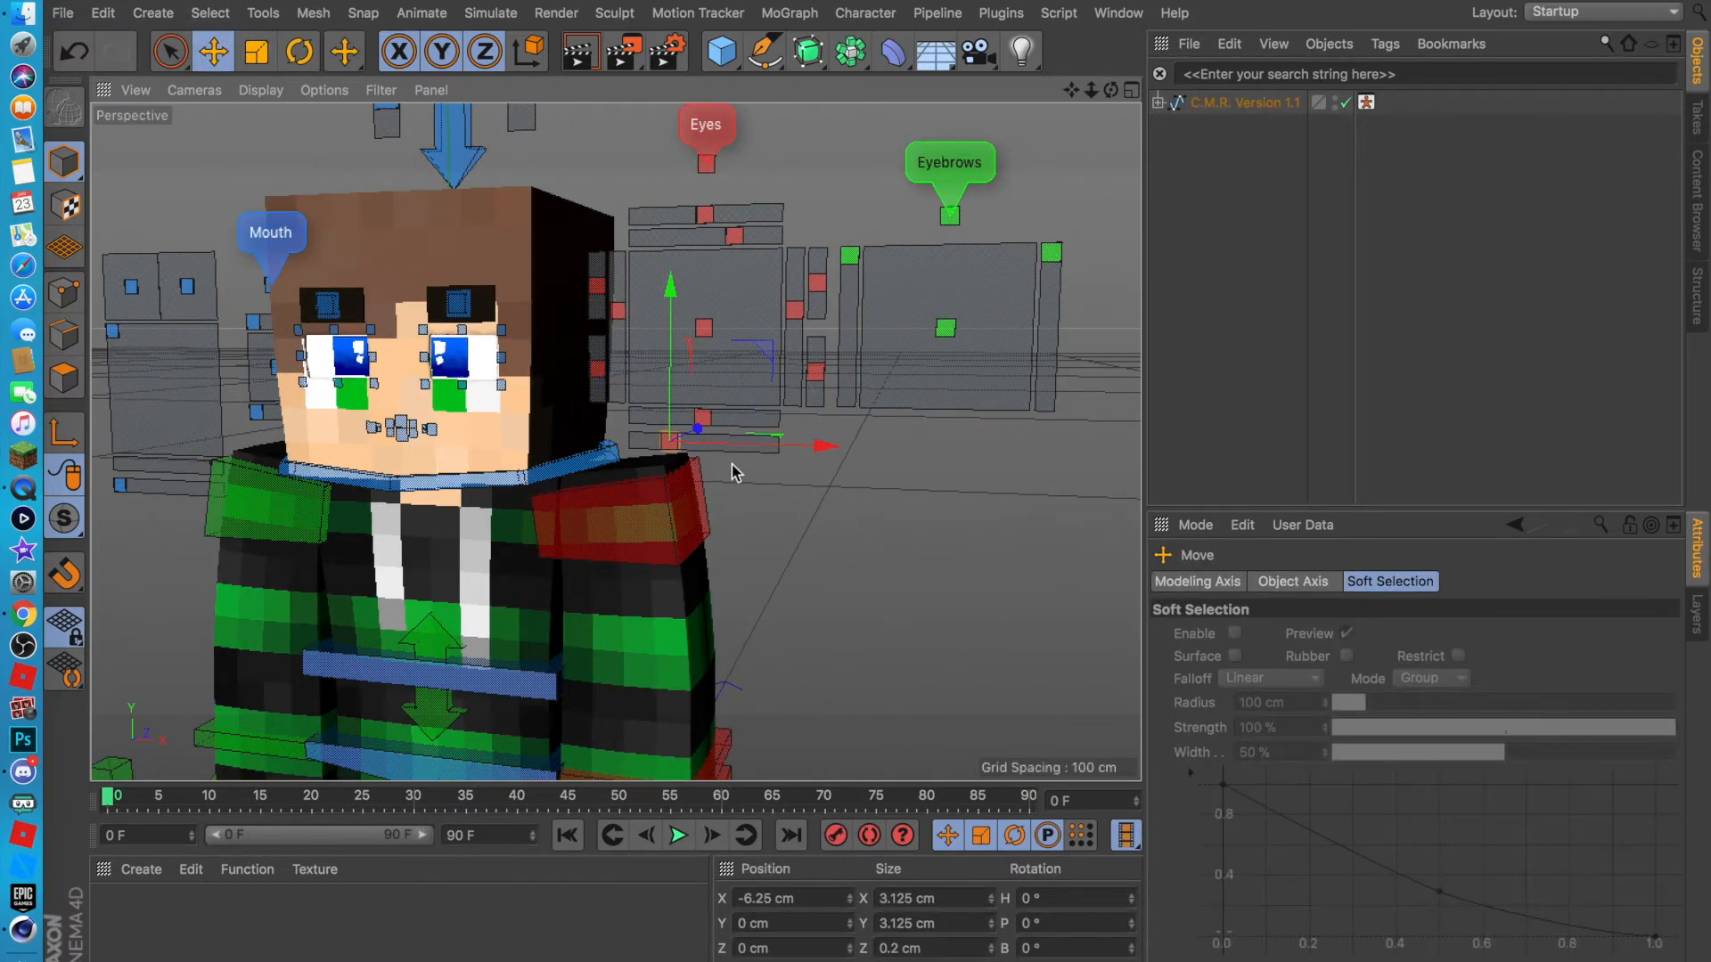
left_click_drag(733, 466, 597, 421)
left_click(621, 314)
left_click_drag(622, 313, 810, 344)
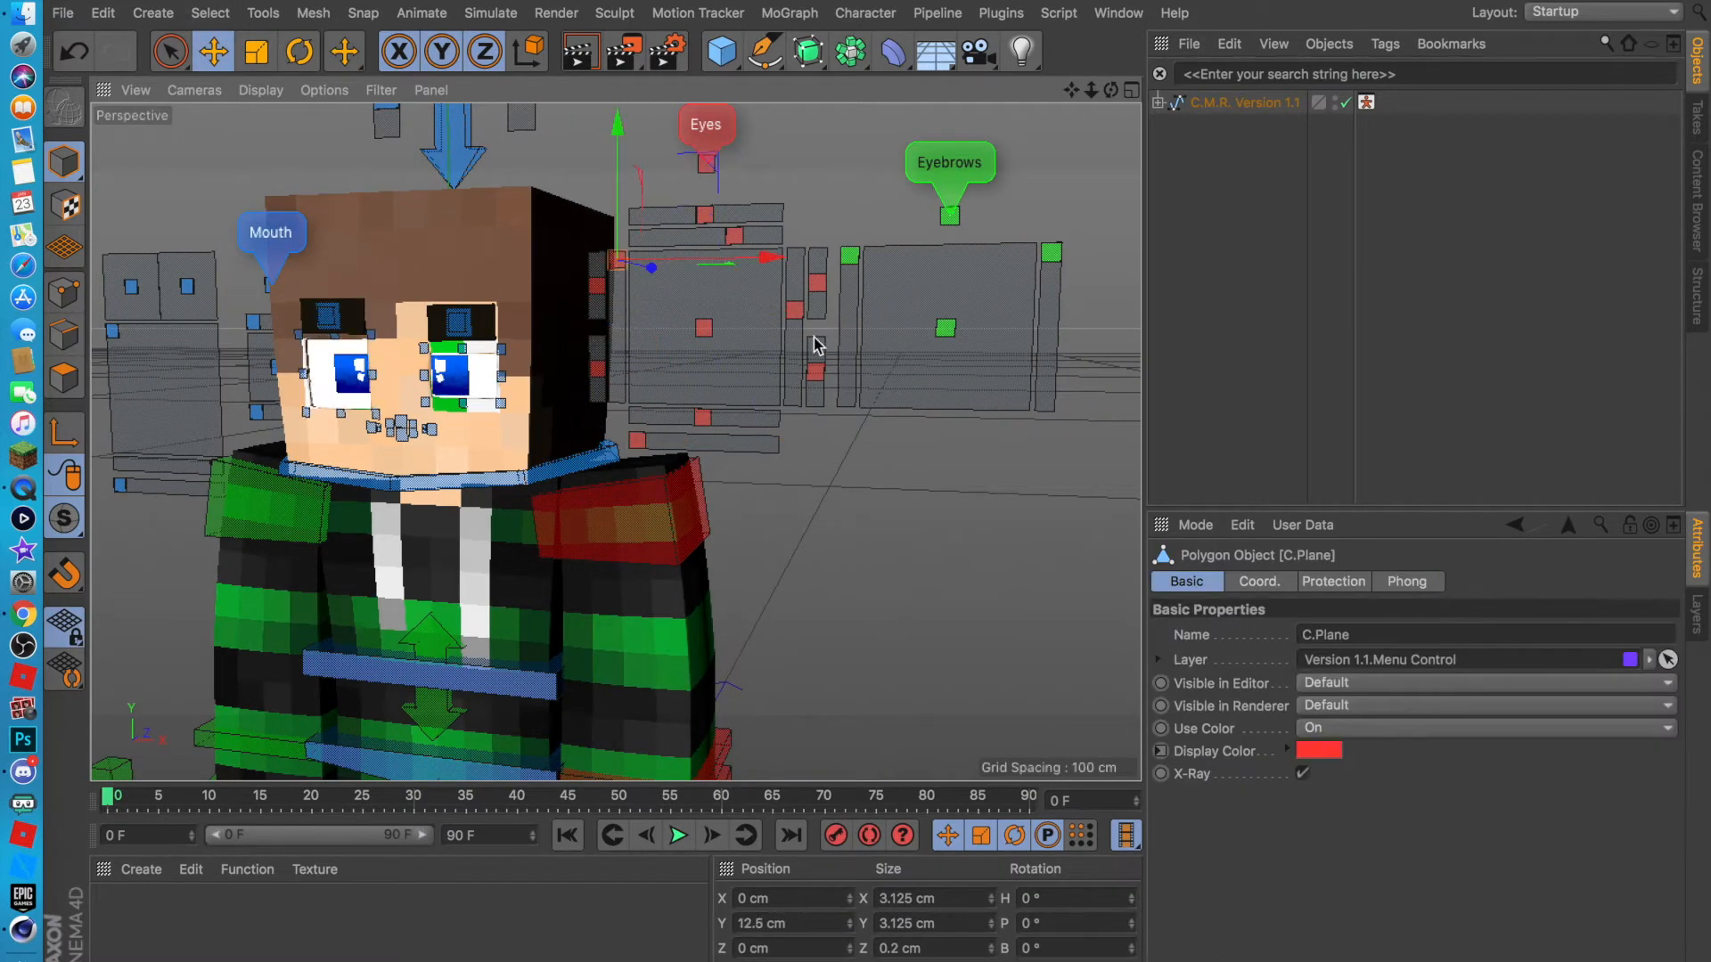
left_click_drag(798, 178, 813, 119)
Try moving the upper inner horizontal Eyes slider to its left end at X -12.5 cm, and undo the move.
left_click(735, 237)
left_click_drag(734, 237, 613, 275)
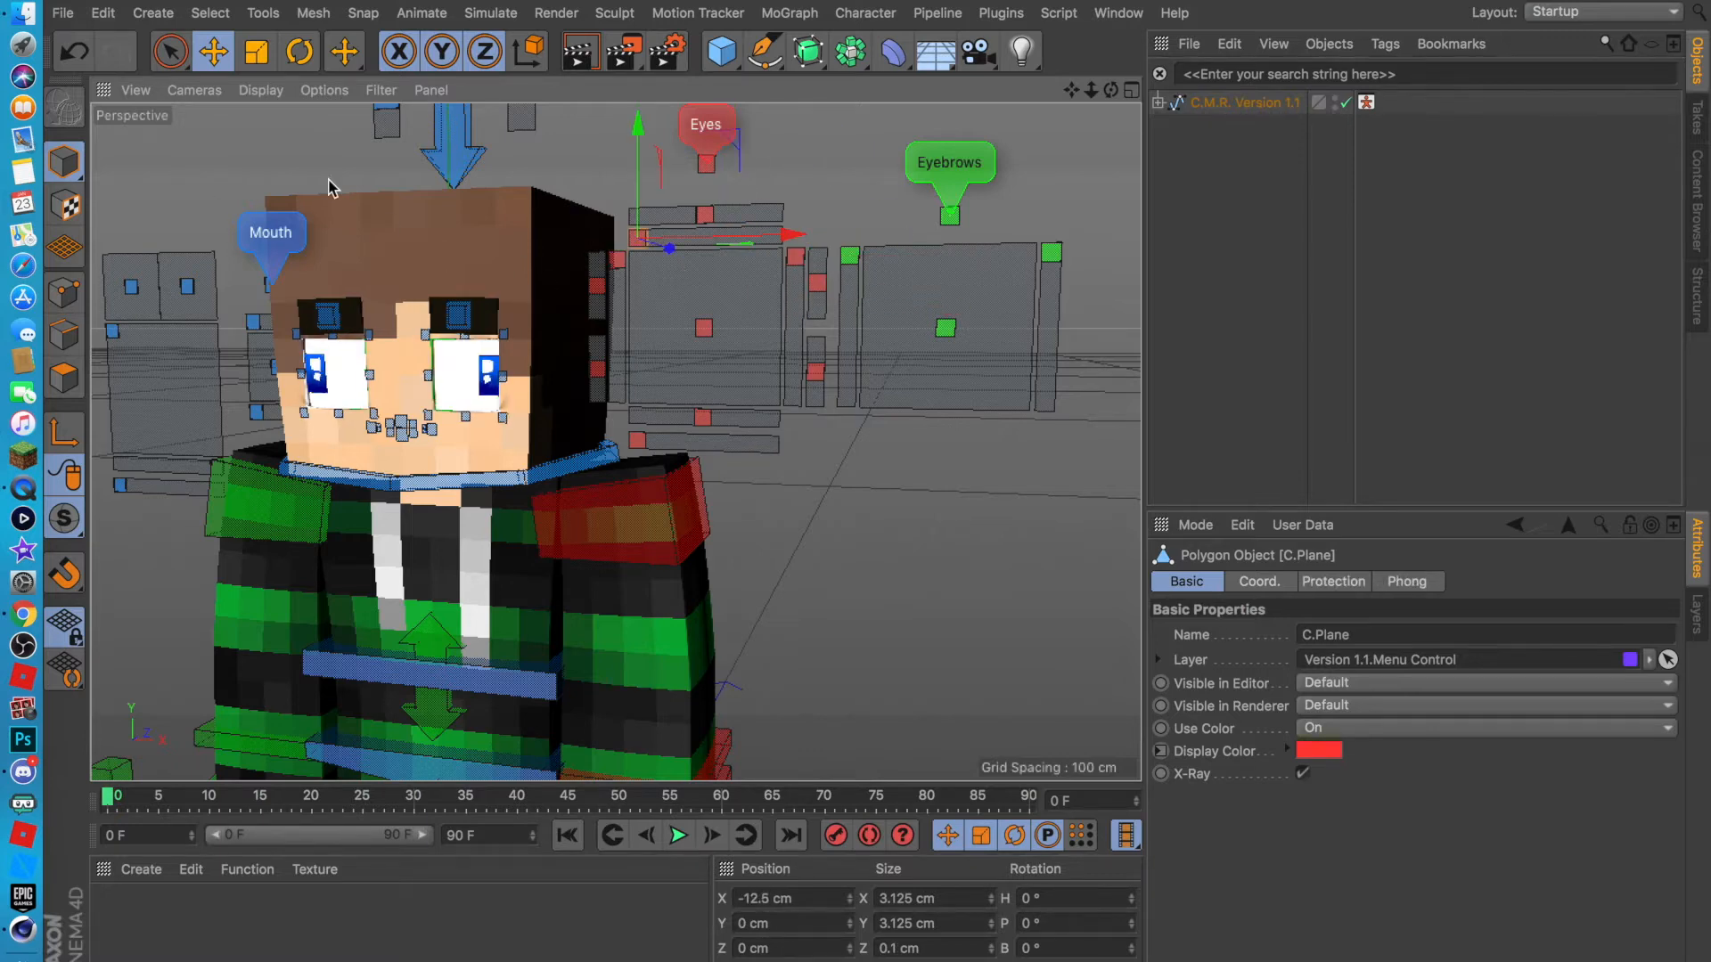
left_click(73, 51)
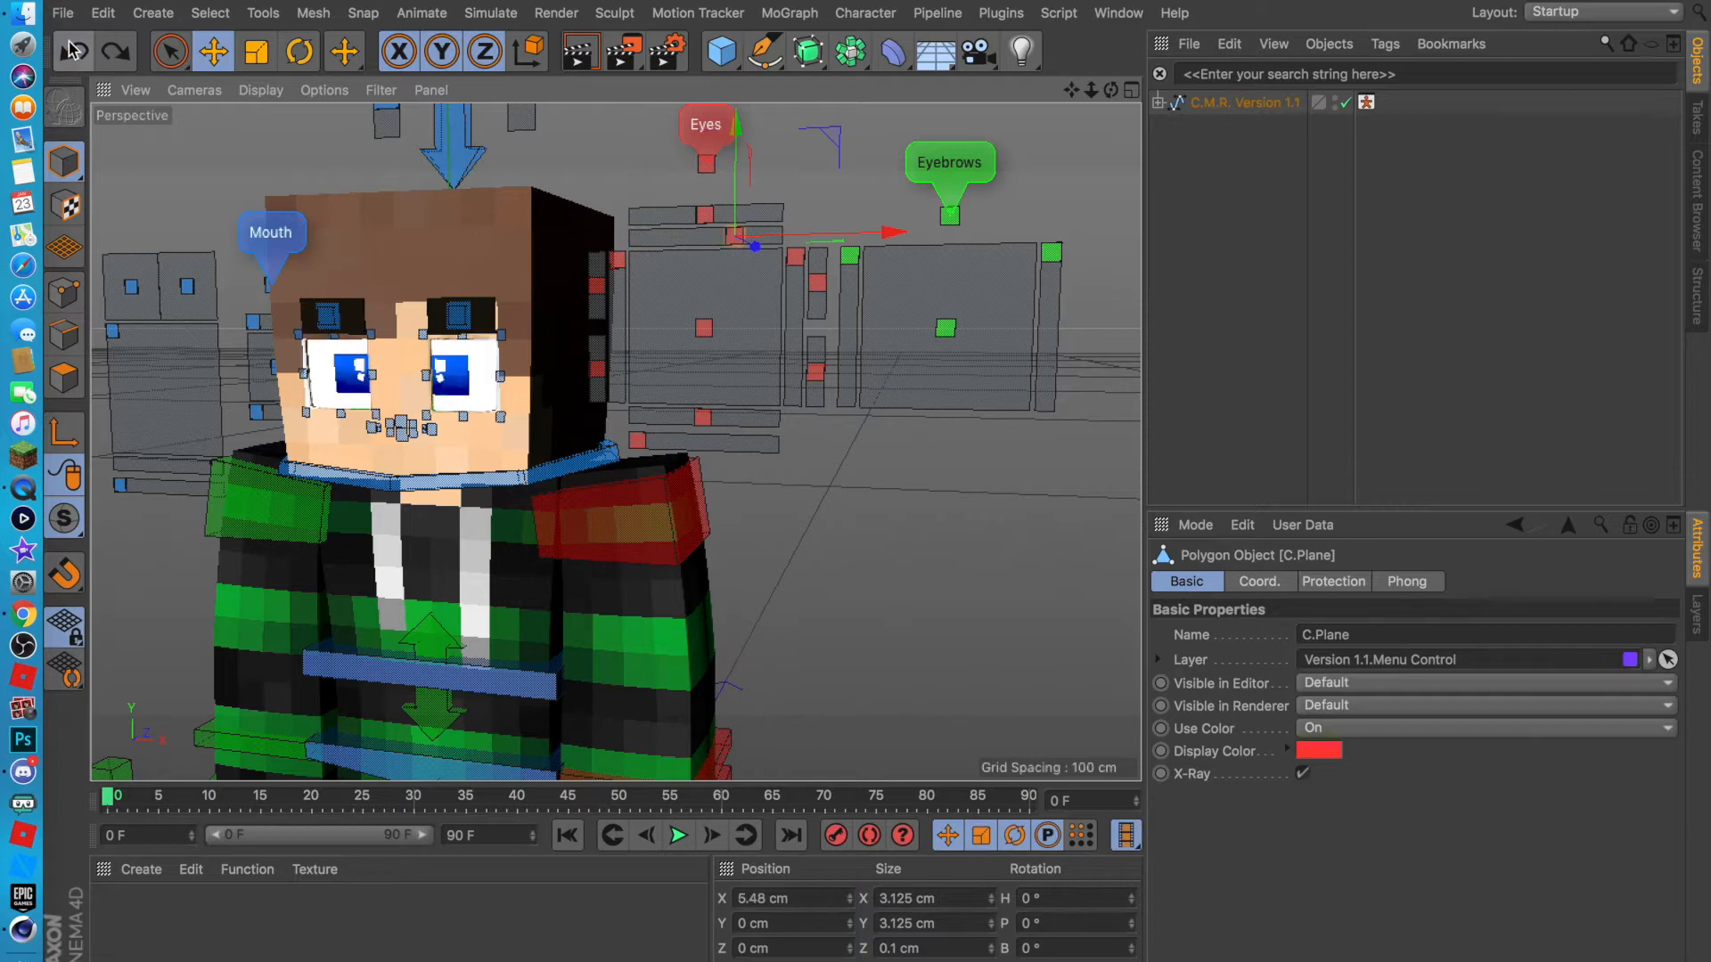
left_click(860, 482)
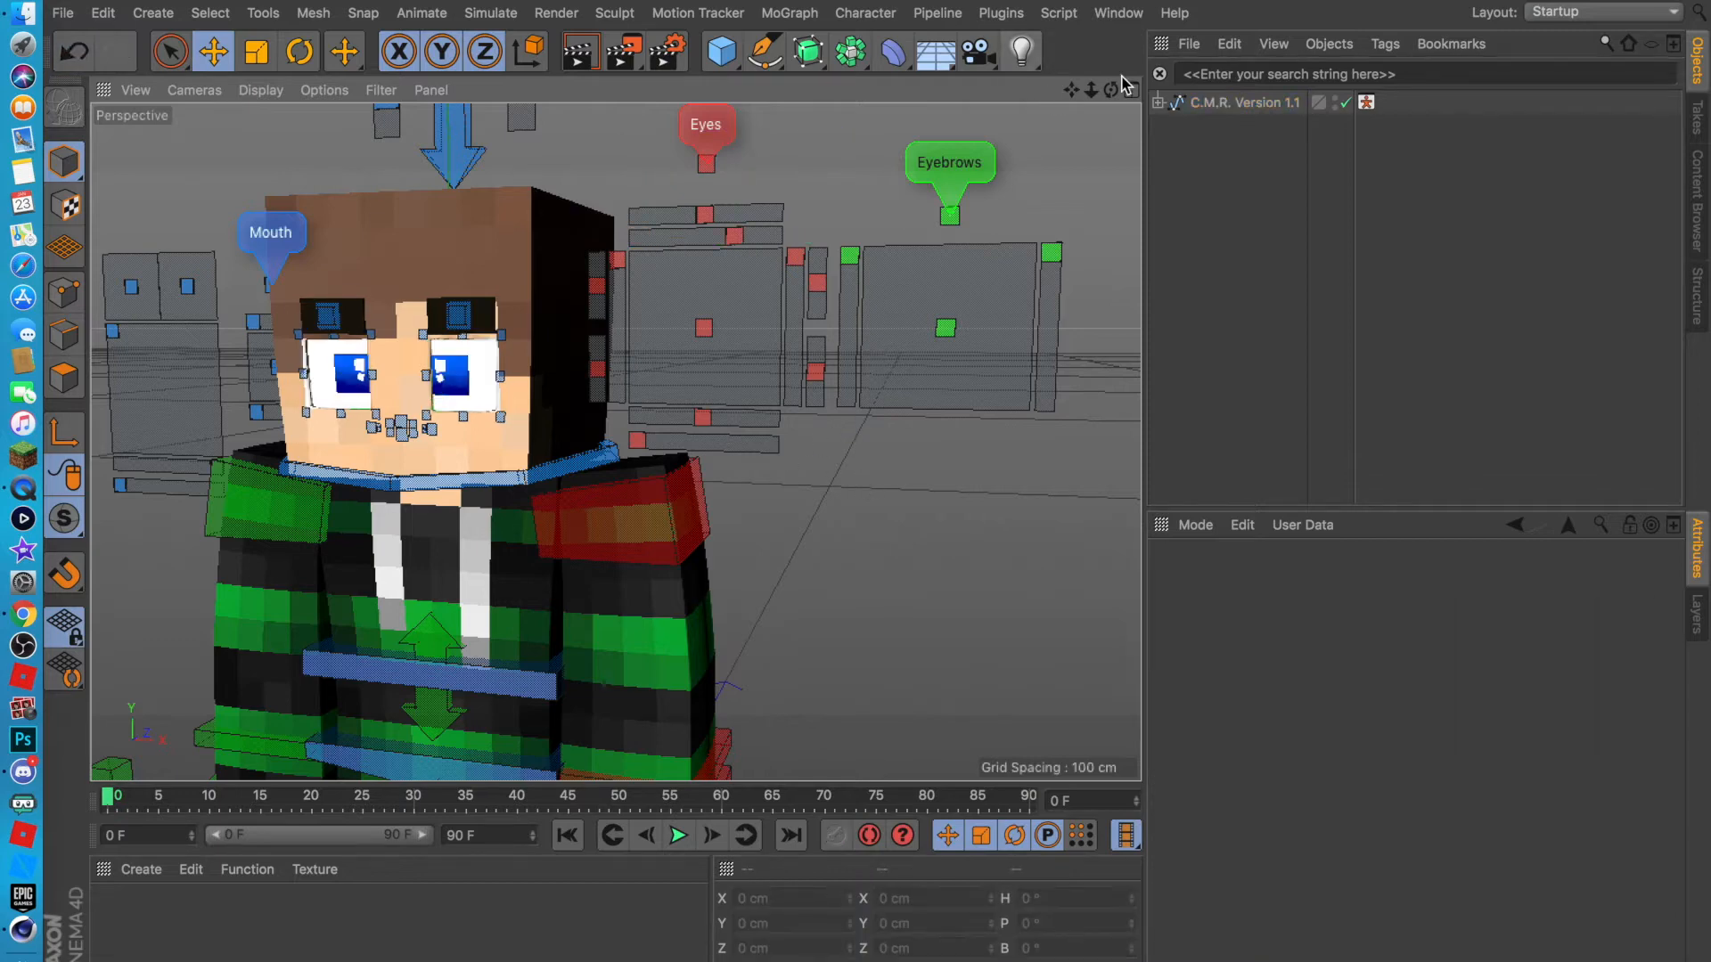
mouse_move(637, 441)
left_mouse_down()
mouse_move(908, 448)
mouse_move(638, 442)
left_mouse_up()
left_click(617, 260)
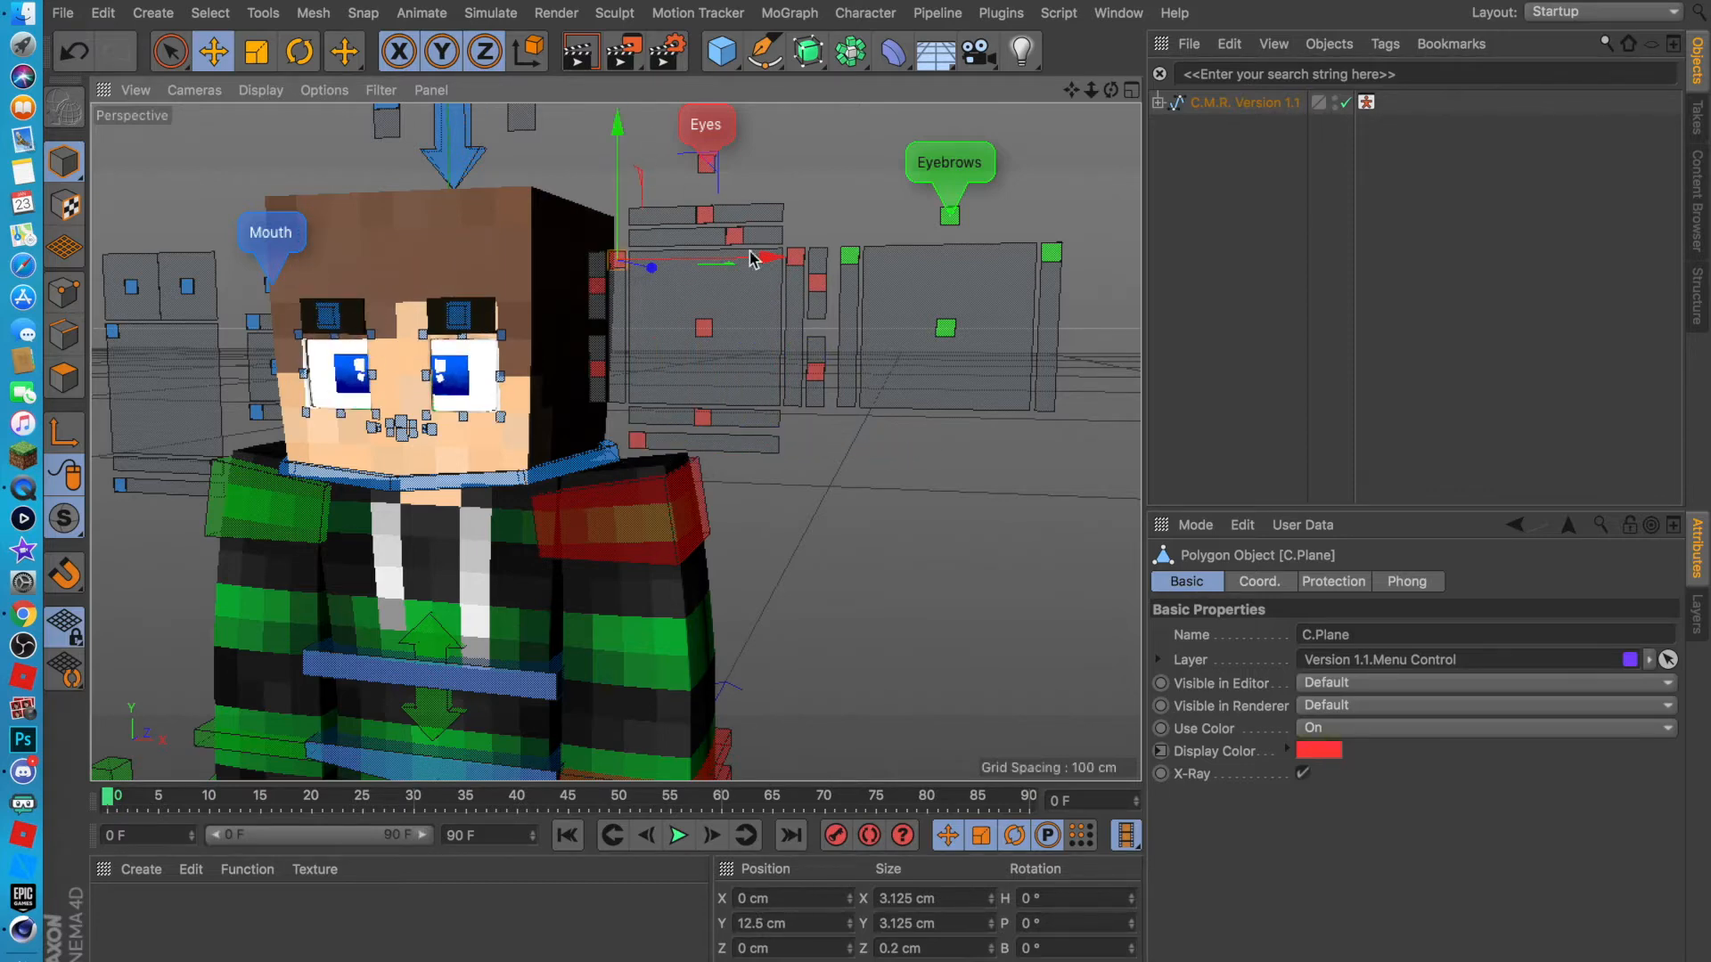
left_click(879, 565)
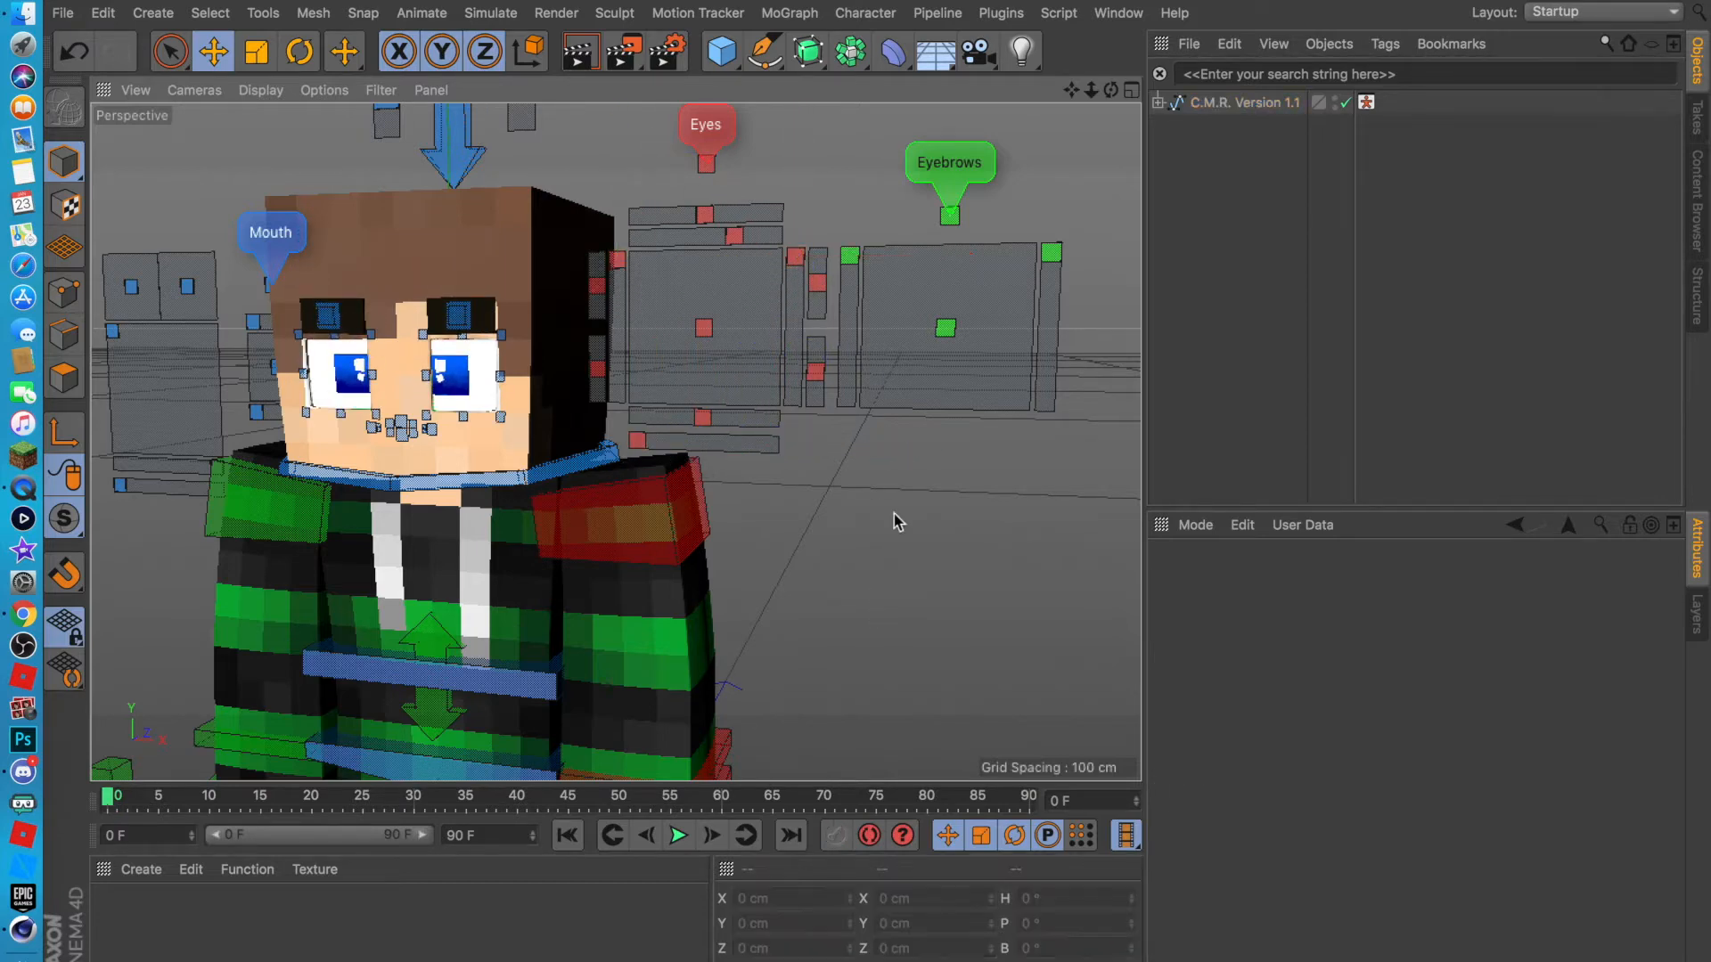
Set the rig's Eye Height to 75 % in the Face options.
left_click_drag(1093, 88, 1072, 59)
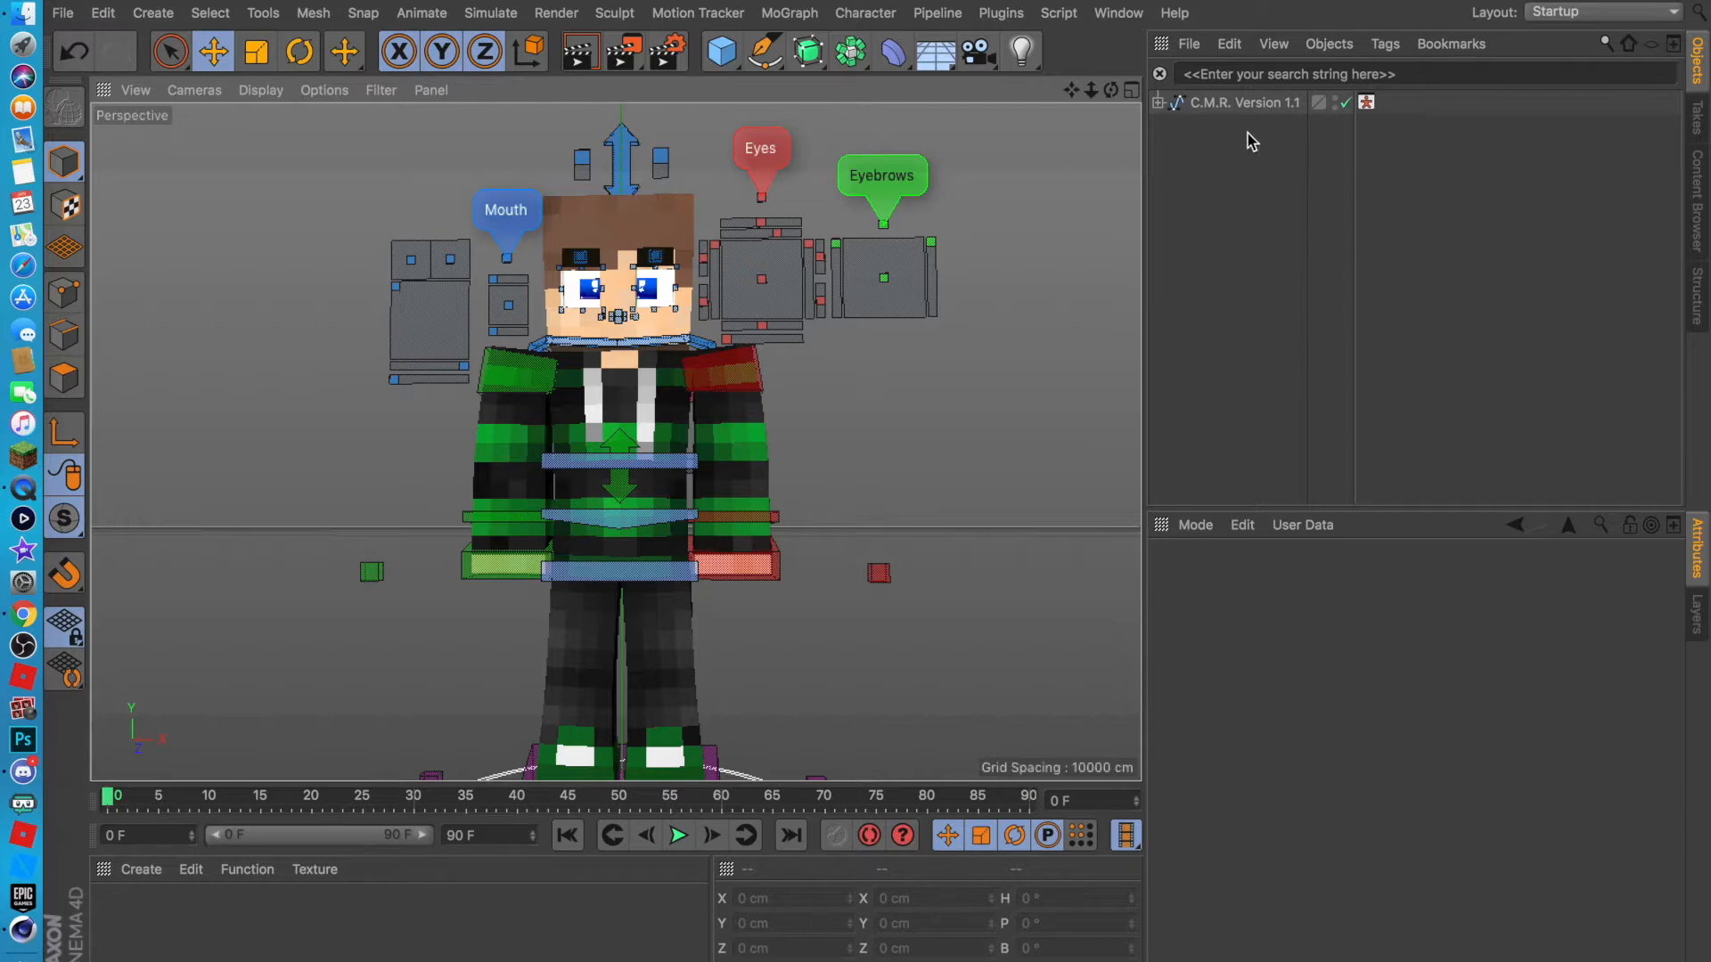
left_click(1241, 104)
left_click_drag(1673, 648, 1693, 711)
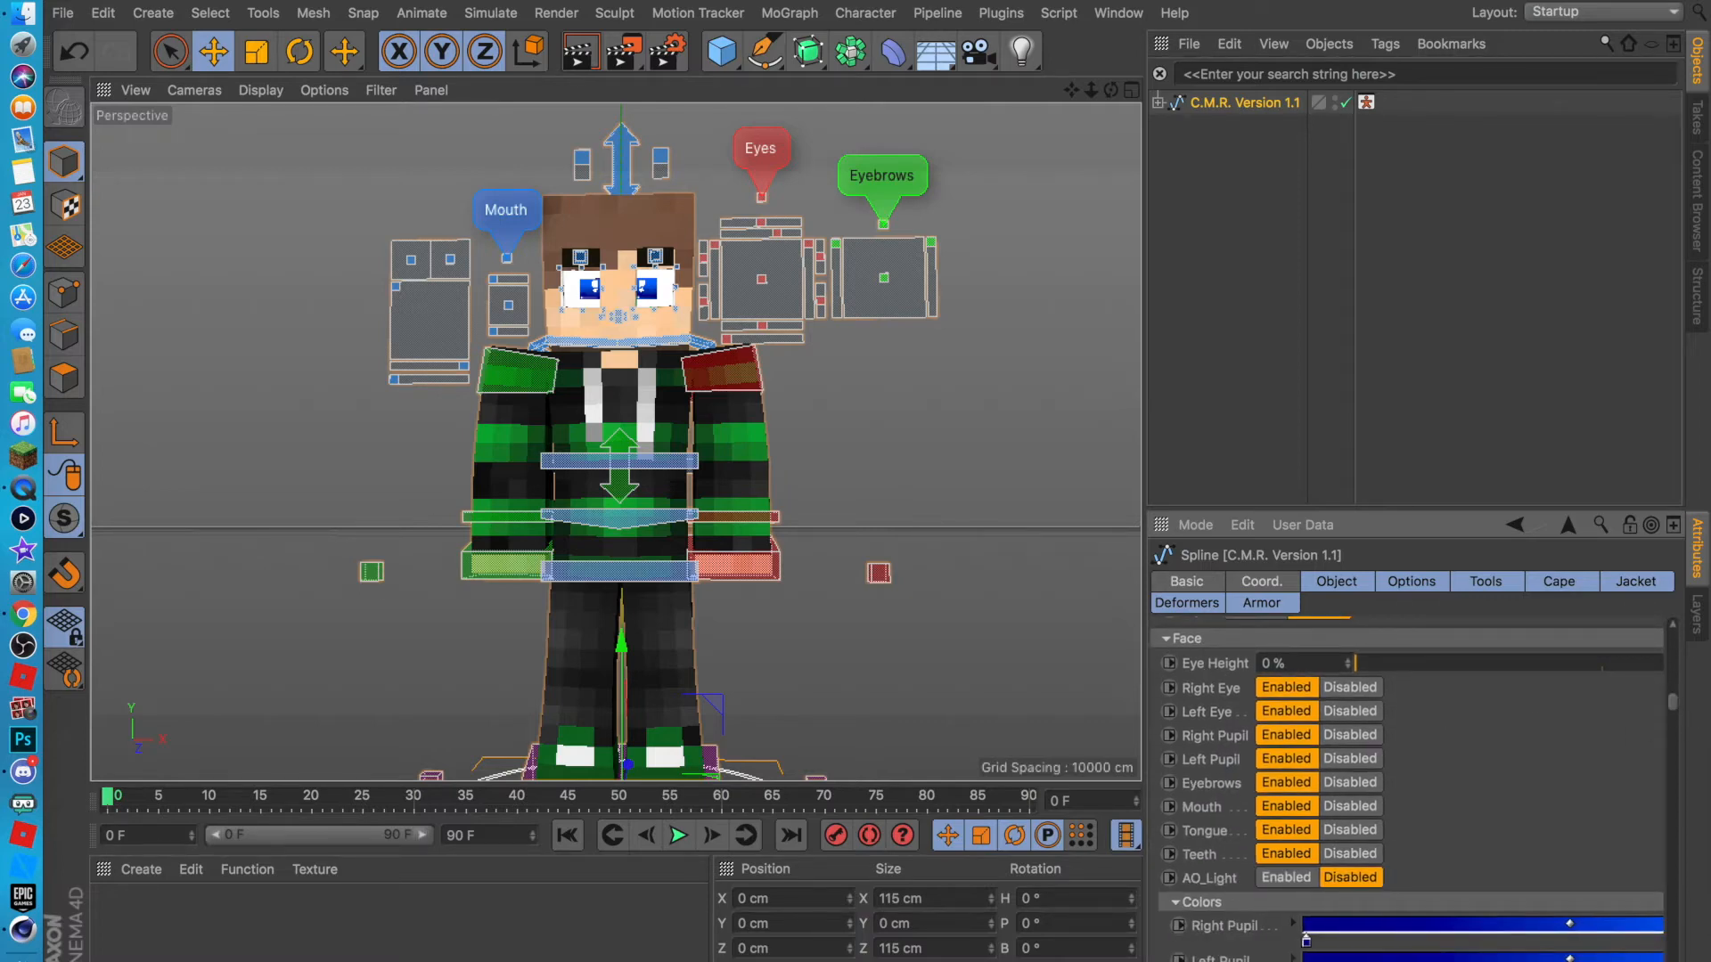
scroll(1341, 788, "right", 3)
left_click_drag(1334, 664, 1665, 685)
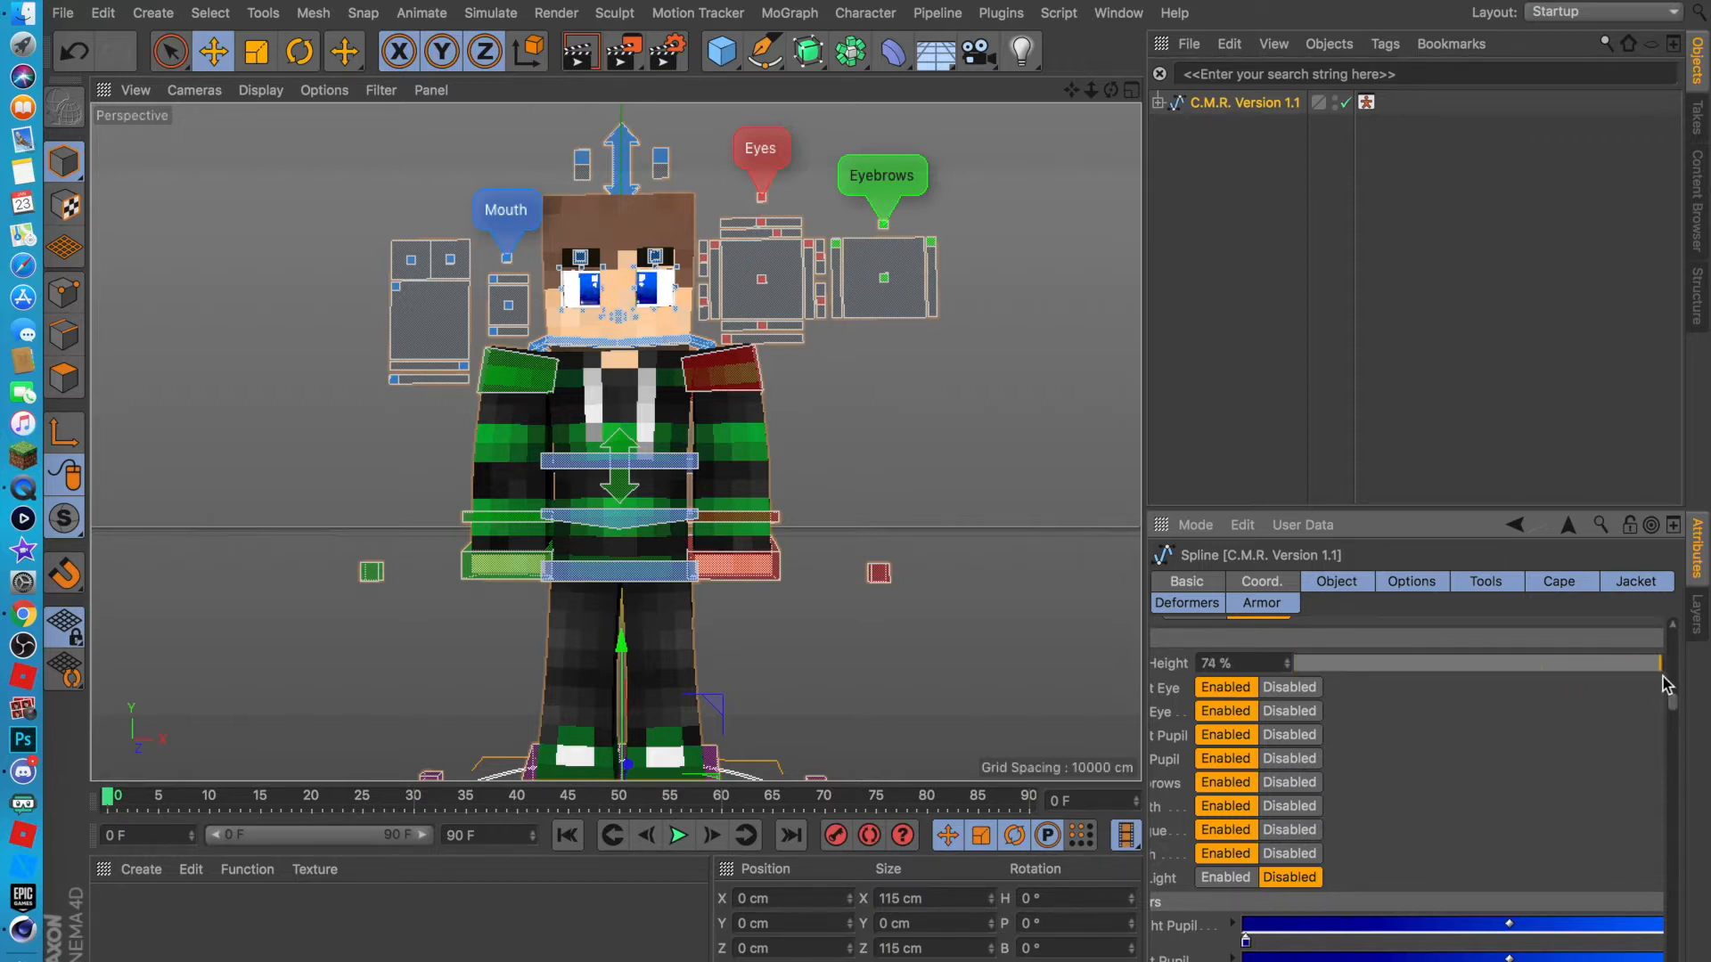
left_click(1035, 282)
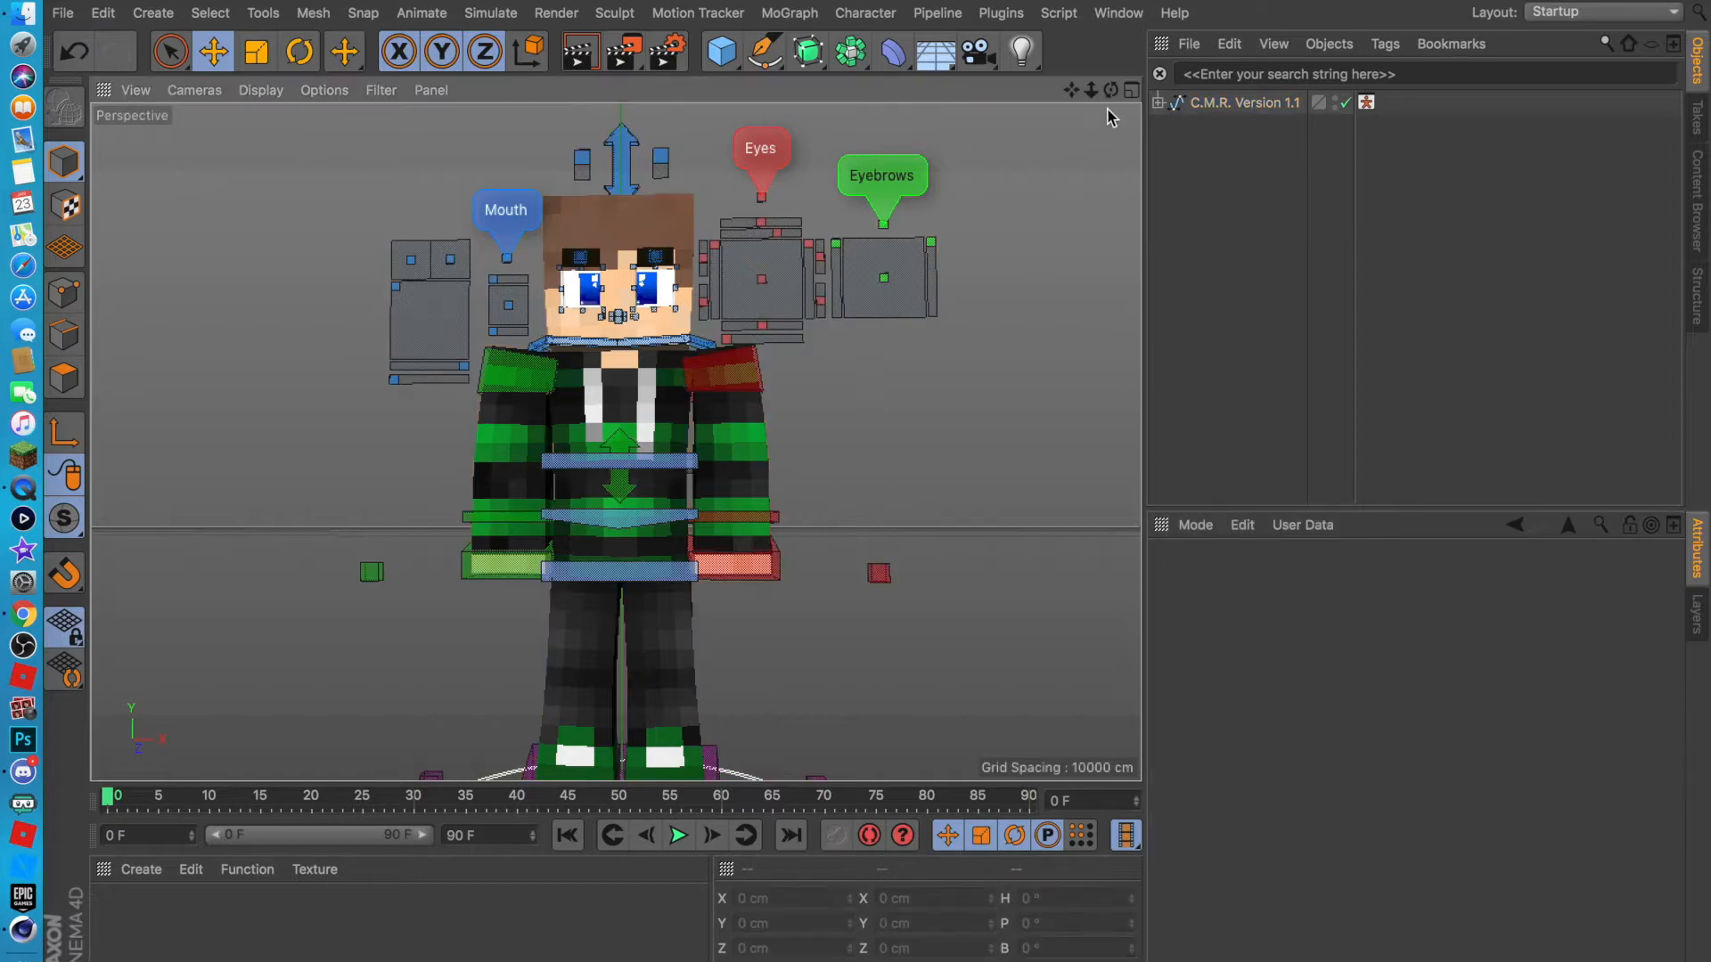
Turn on Auto Extrude Hat Layer and its Randomize option in the rig's Second Layers settings.
left_click_drag(1110, 90, 1024, 0)
mouse_move(1091, 90)
left_mouse_down()
mouse_move(1056, 90)
mouse_move(1109, 105)
mouse_move(1052, 90)
mouse_move(1111, 90)
mouse_move(1063, 169)
mouse_move(1033, 91)
mouse_move(1065, 90)
left_mouse_up()
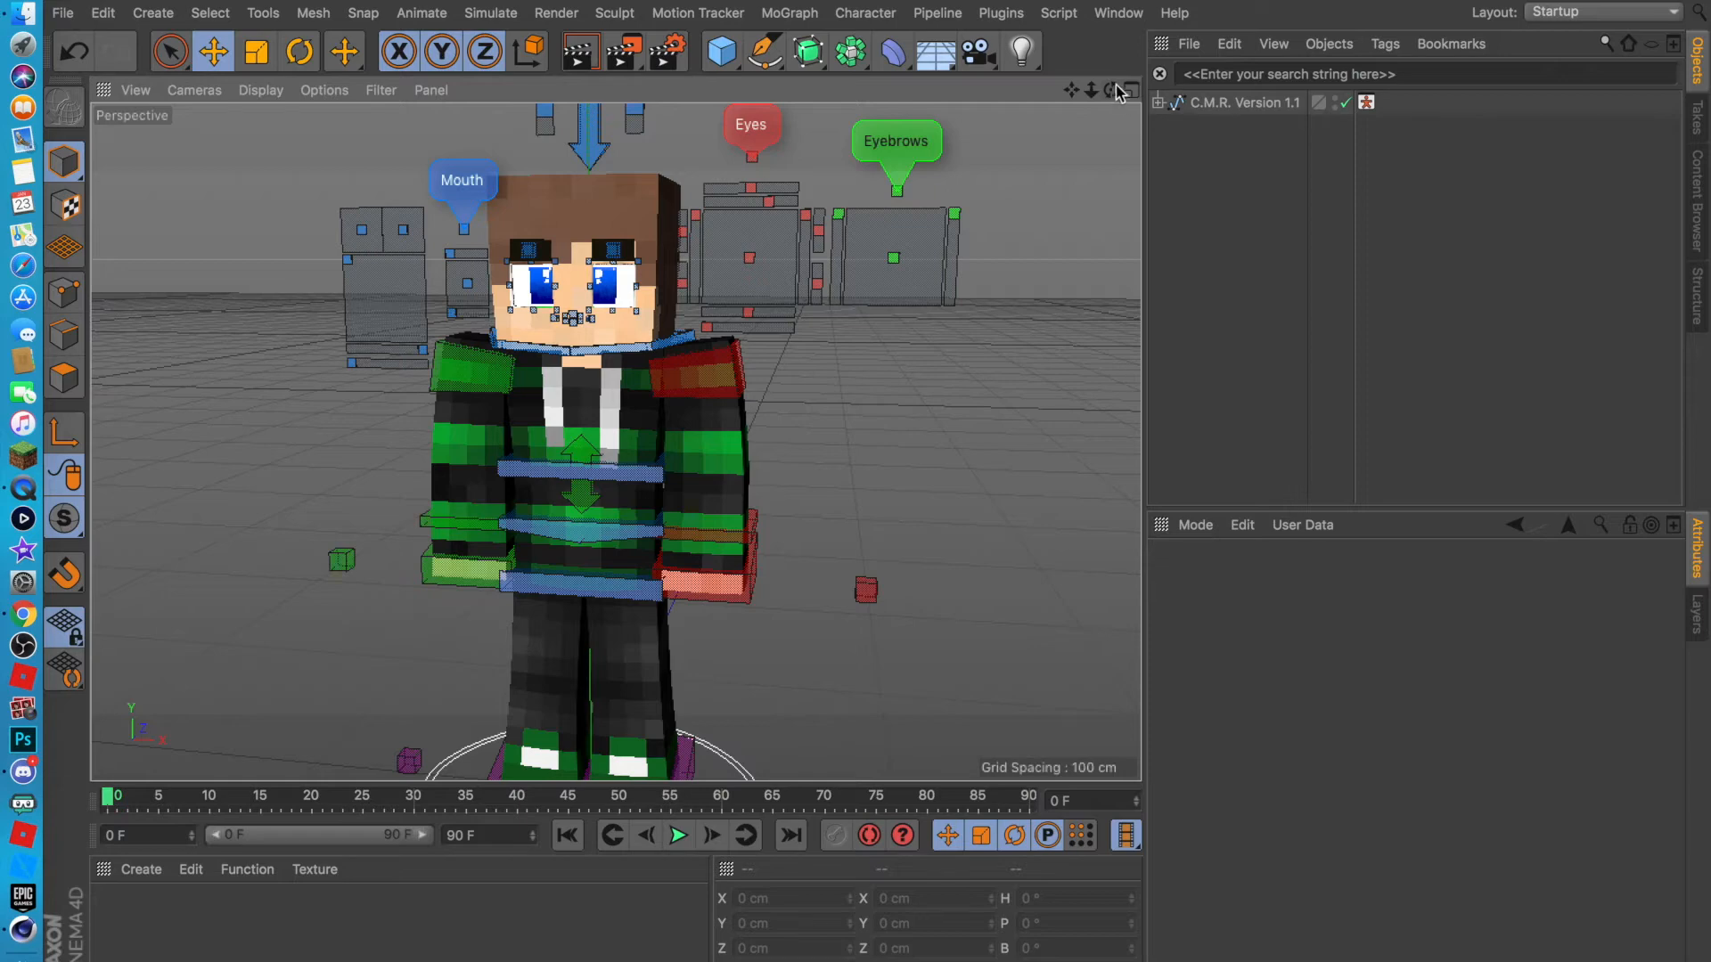
mouse_move(1118, 94)
left_mouse_down()
mouse_move(1074, 88)
mouse_move(1117, 98)
left_mouse_up()
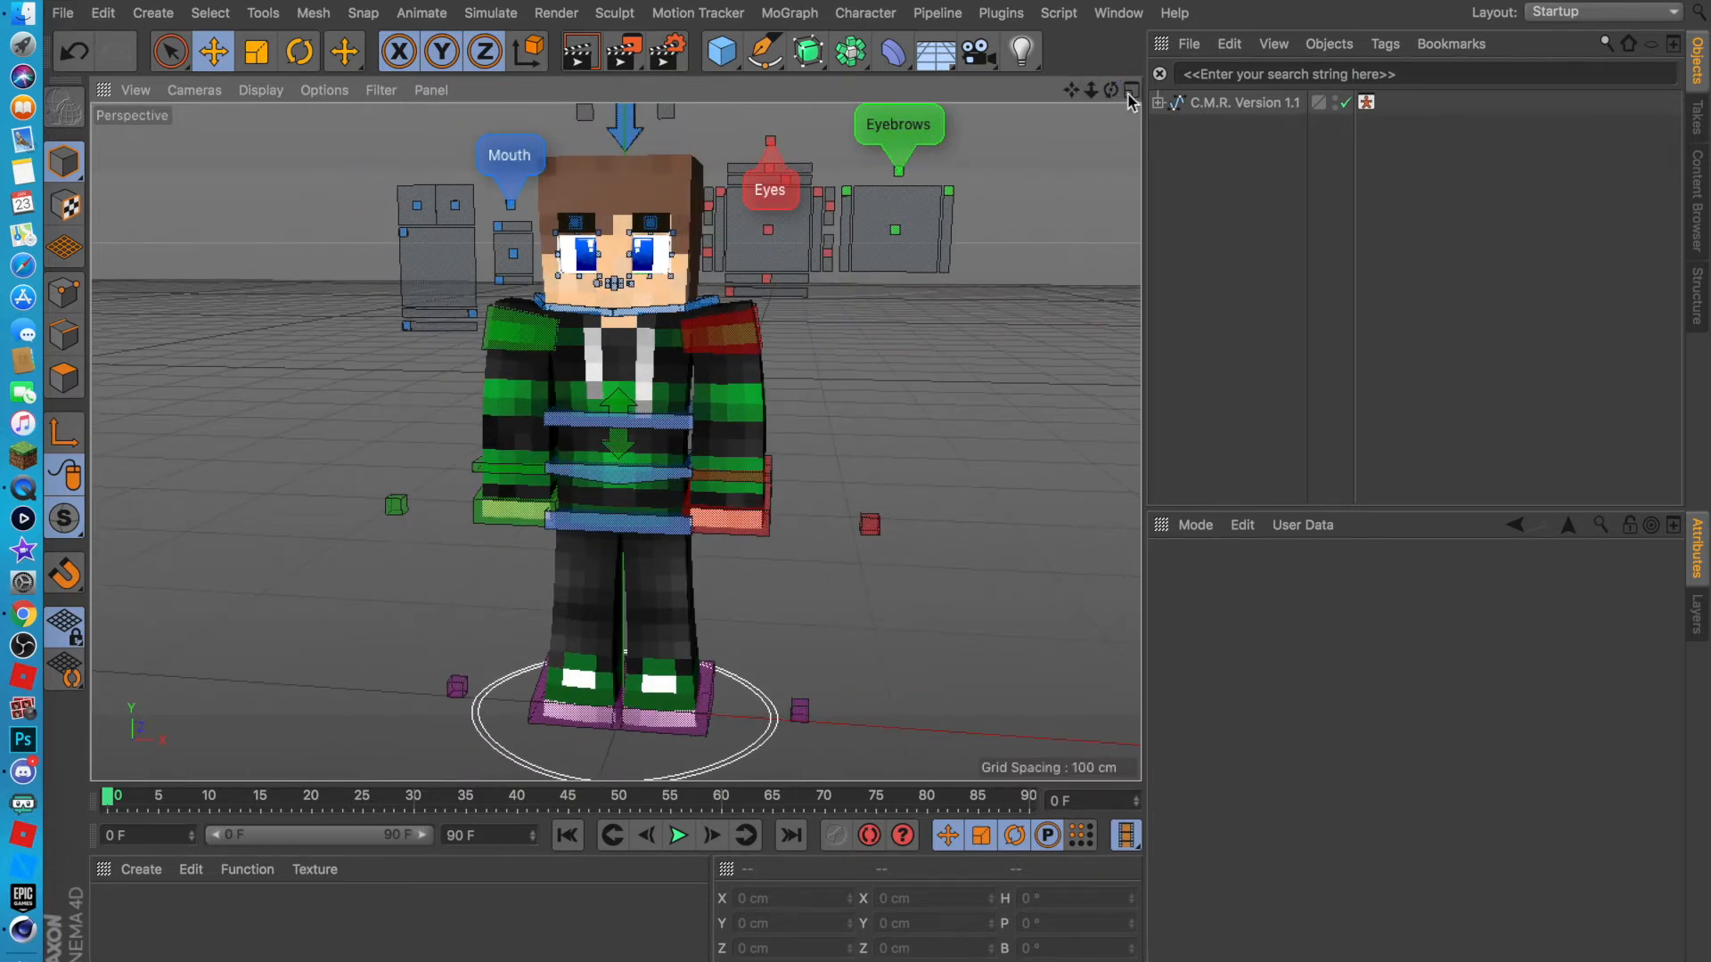
left_click(1233, 100)
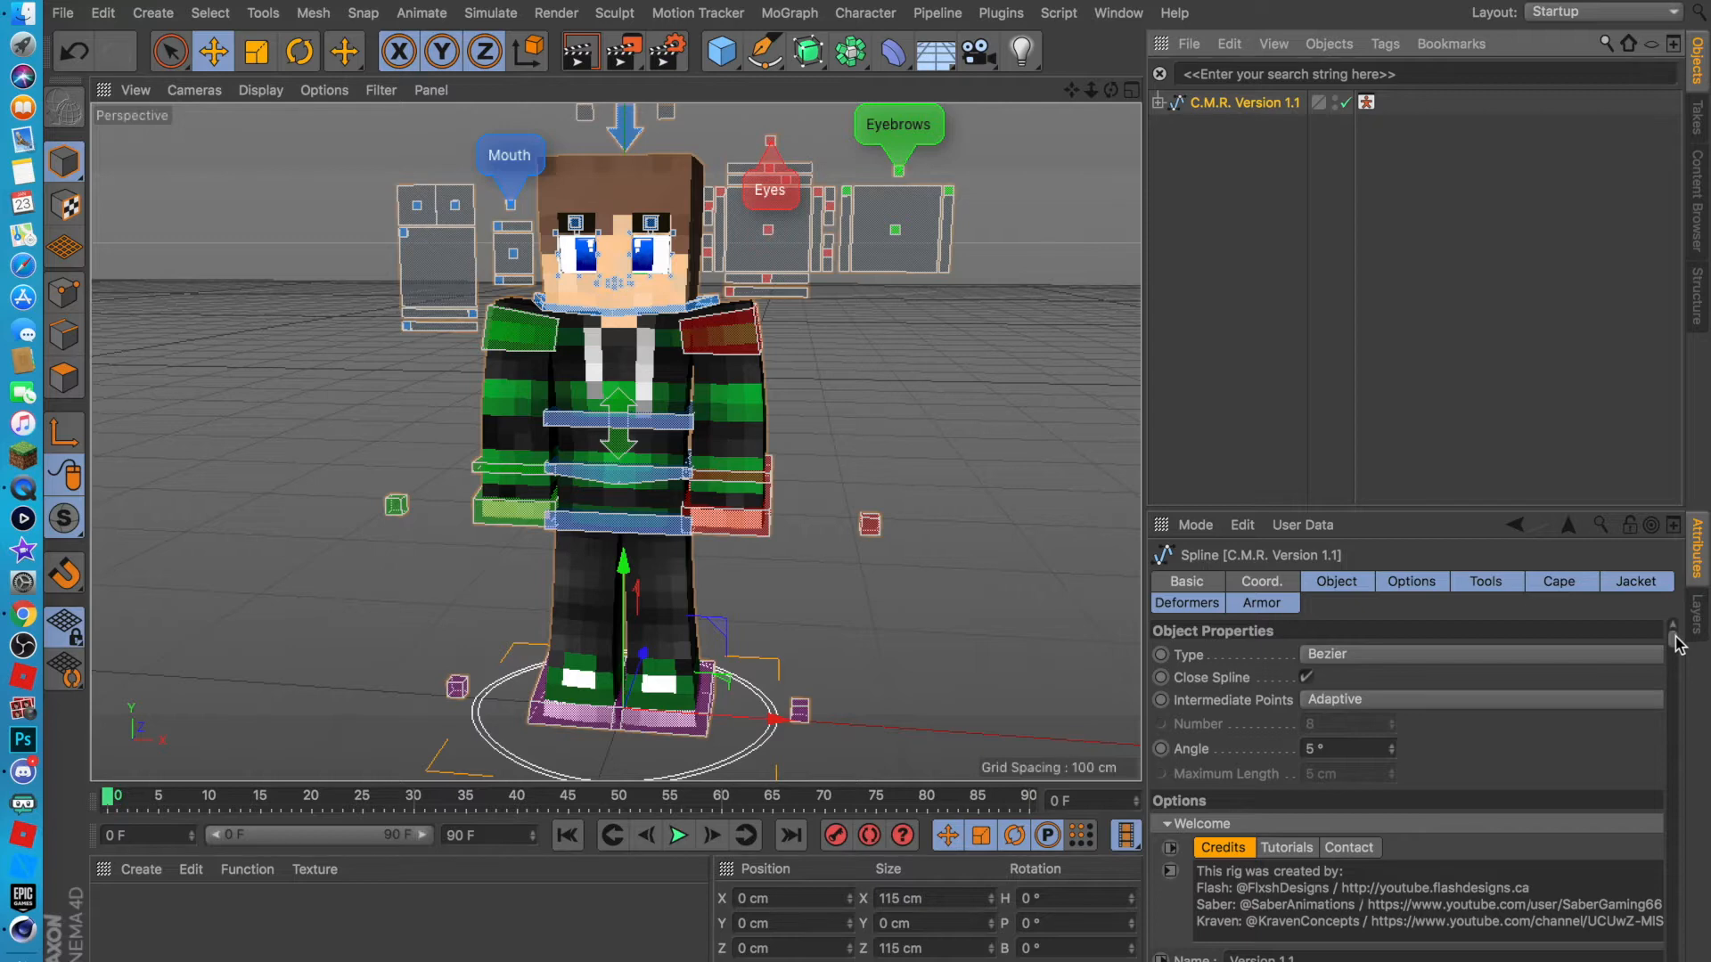
left_click_drag(1675, 643, 1681, 748)
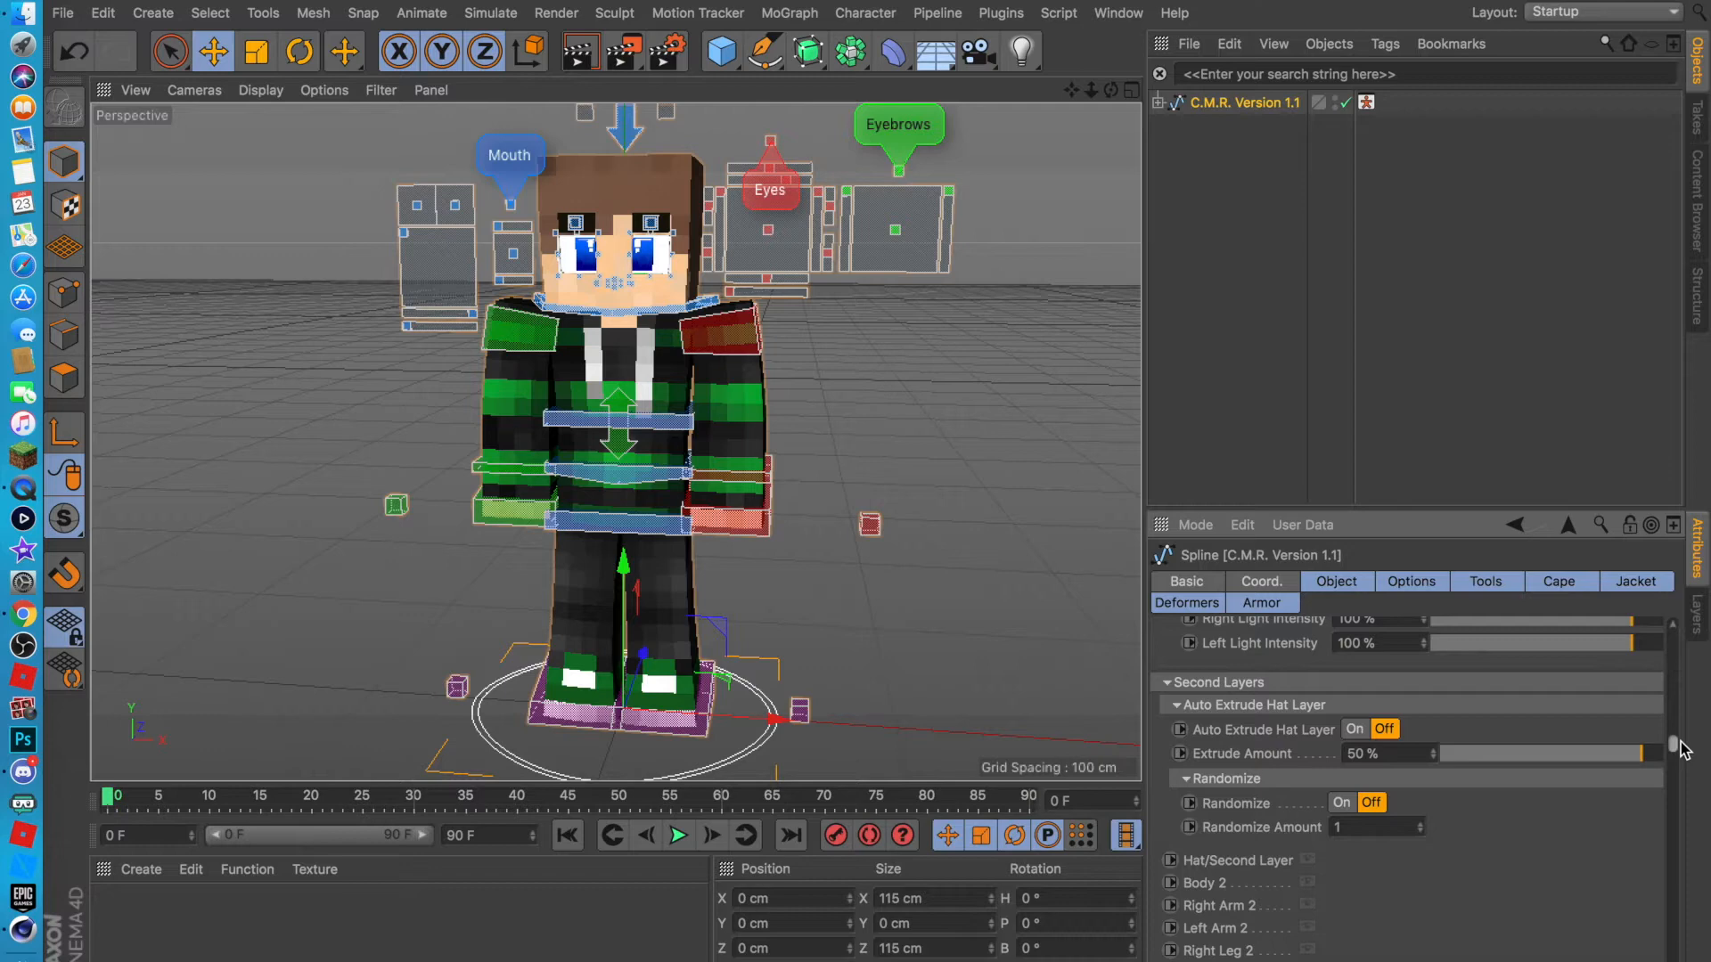
left_click(1354, 730)
left_click_drag(1098, 94, 1076, 4)
left_click(1341, 803)
left_click_drag(1111, 90, 980, 317)
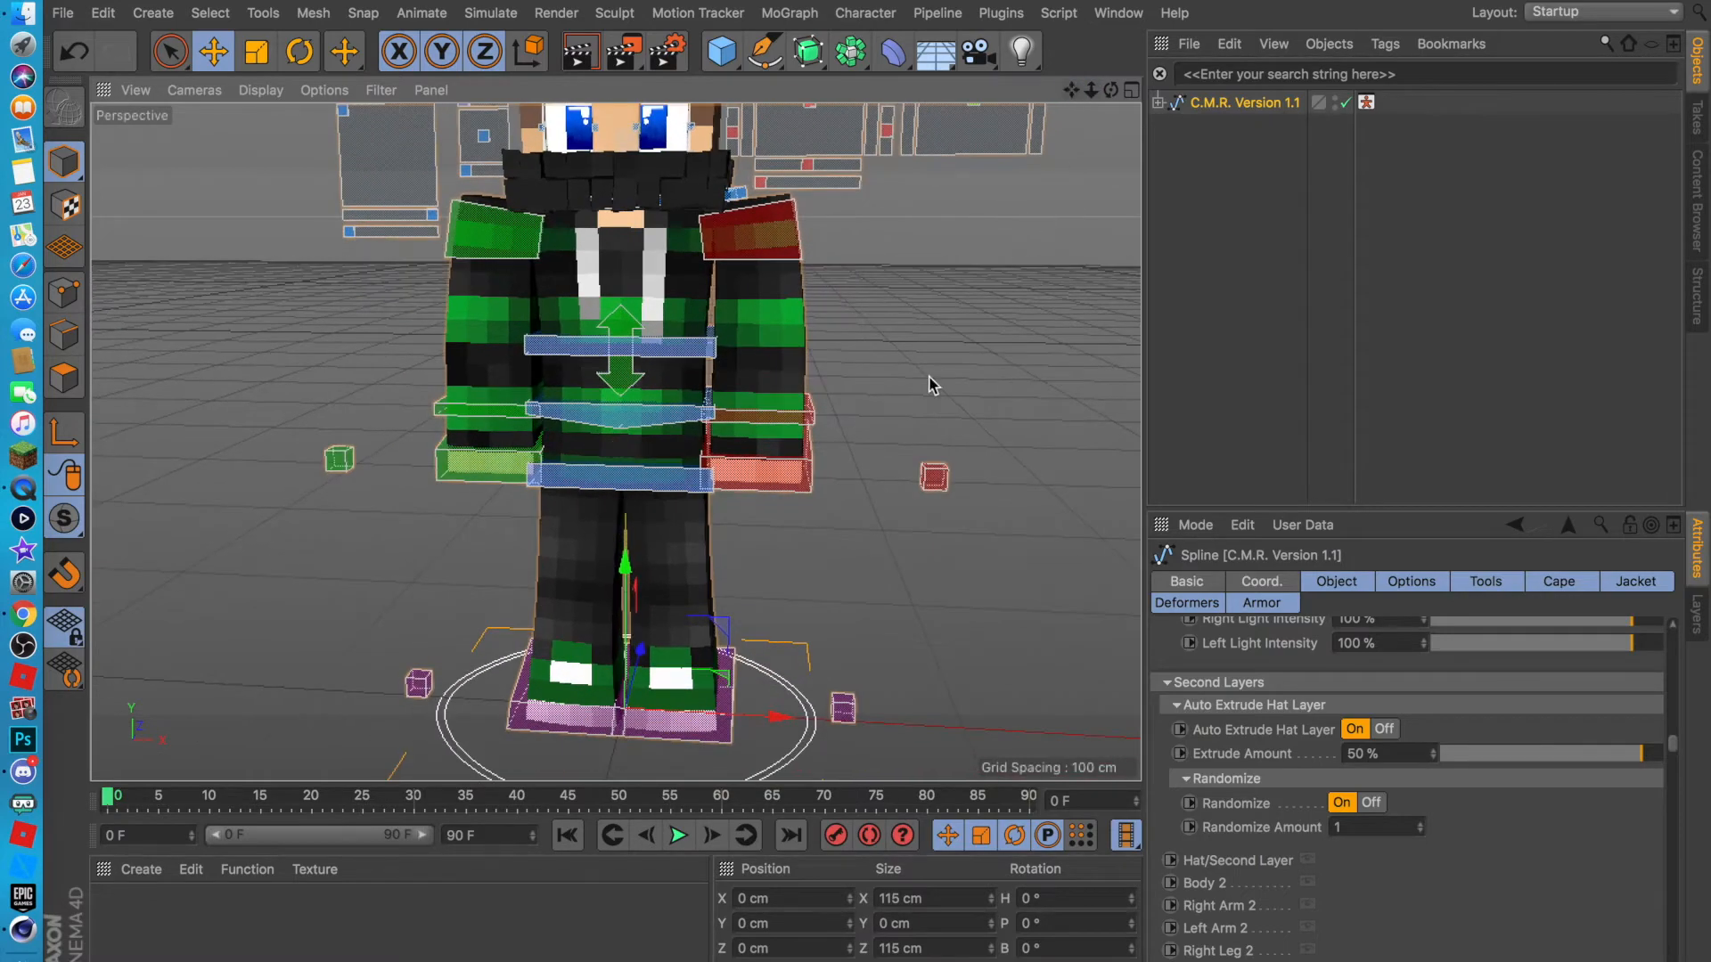
Bend both of the character's arms by raising the red and green hand controllers.
left_click(778, 482)
left_click_drag(798, 474, 794, 417)
left_click(513, 450)
mouse_move(512, 450)
left_mouse_down()
mouse_move(501, 411)
mouse_move(502, 446)
left_mouse_up()
Spread the legs by moving both foot controllers, placing the left one at about X 8.55 cm, Y 10.72 cm.
left_click_drag(590, 724, 567, 677)
left_click(704, 716)
left_click_drag(704, 716, 729, 619)
left_click_drag(768, 691, 750, 692)
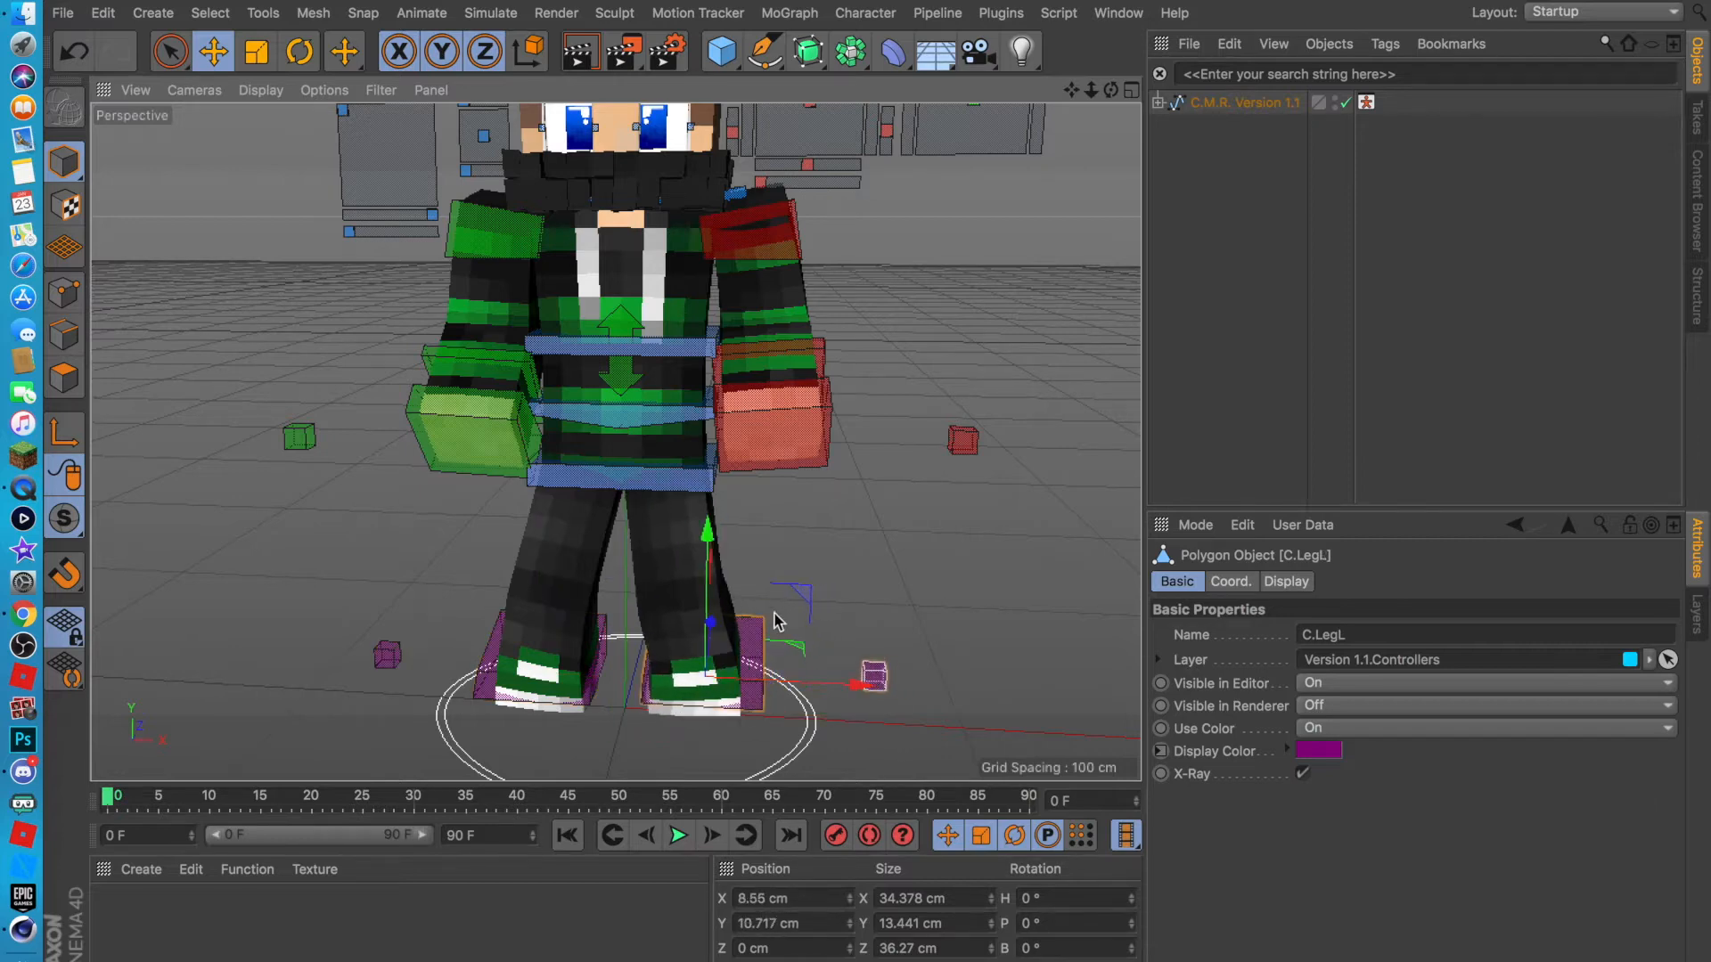
left_click(1157, 138)
Rotate the neck controller to about 18.5° heading and -4.9° pitch to turn the head.
left_click_drag(1073, 91, 1057, 219)
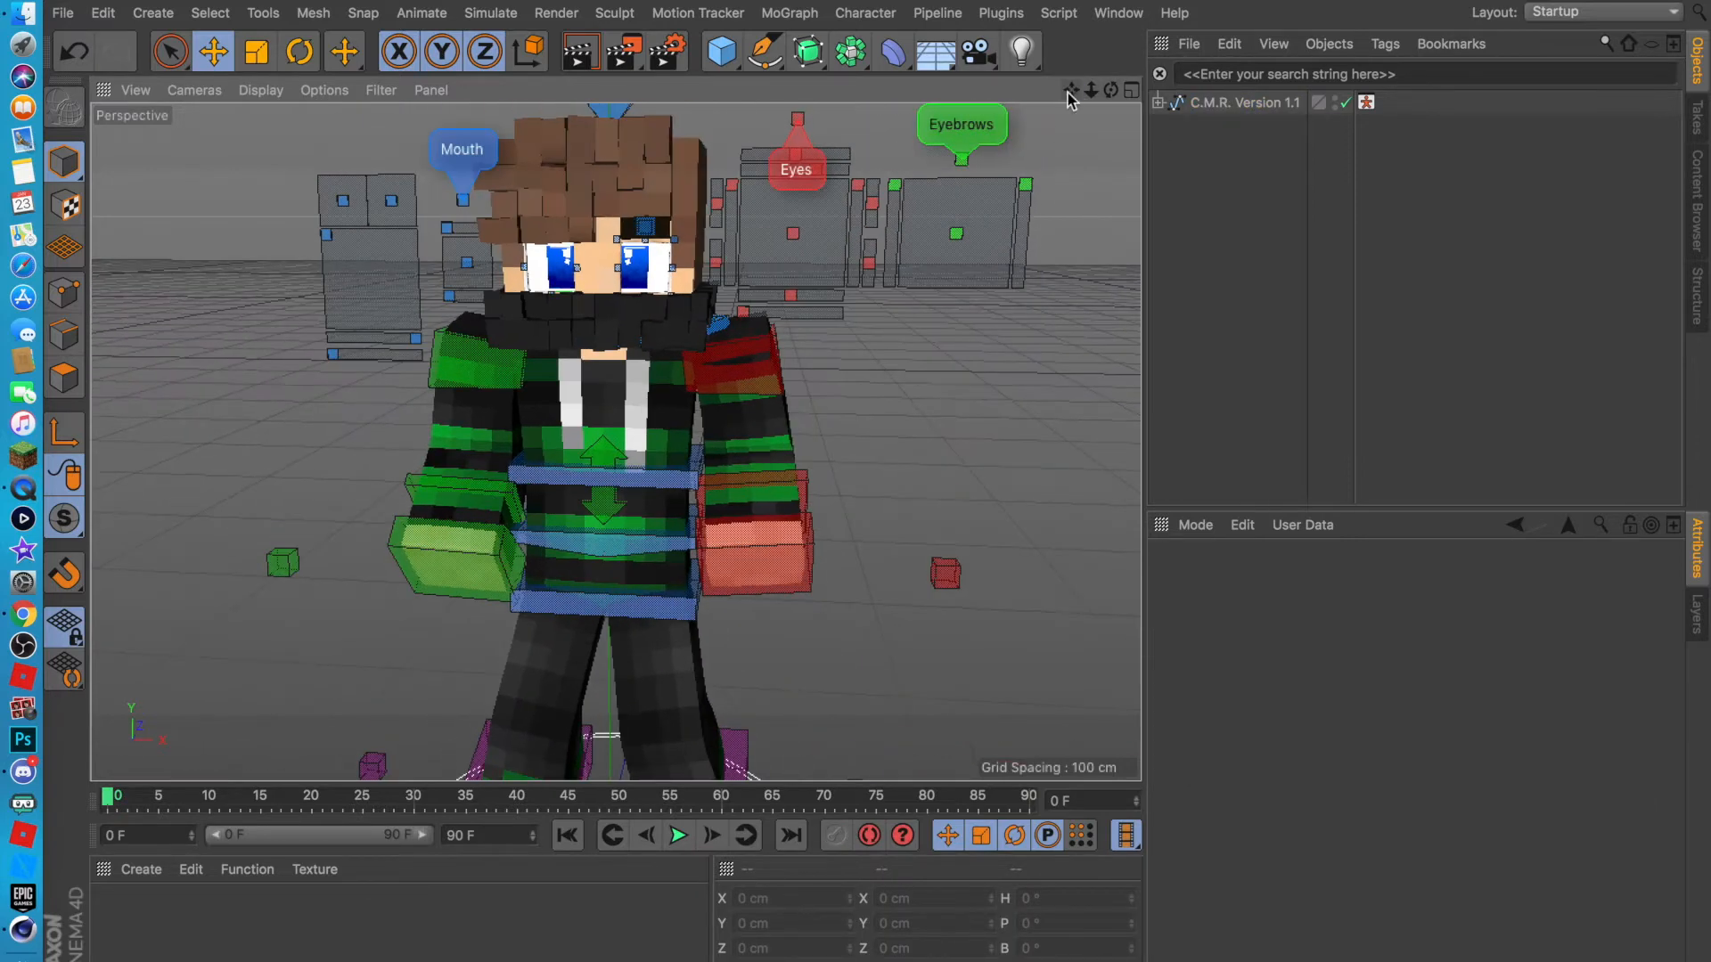
left_click(722, 324)
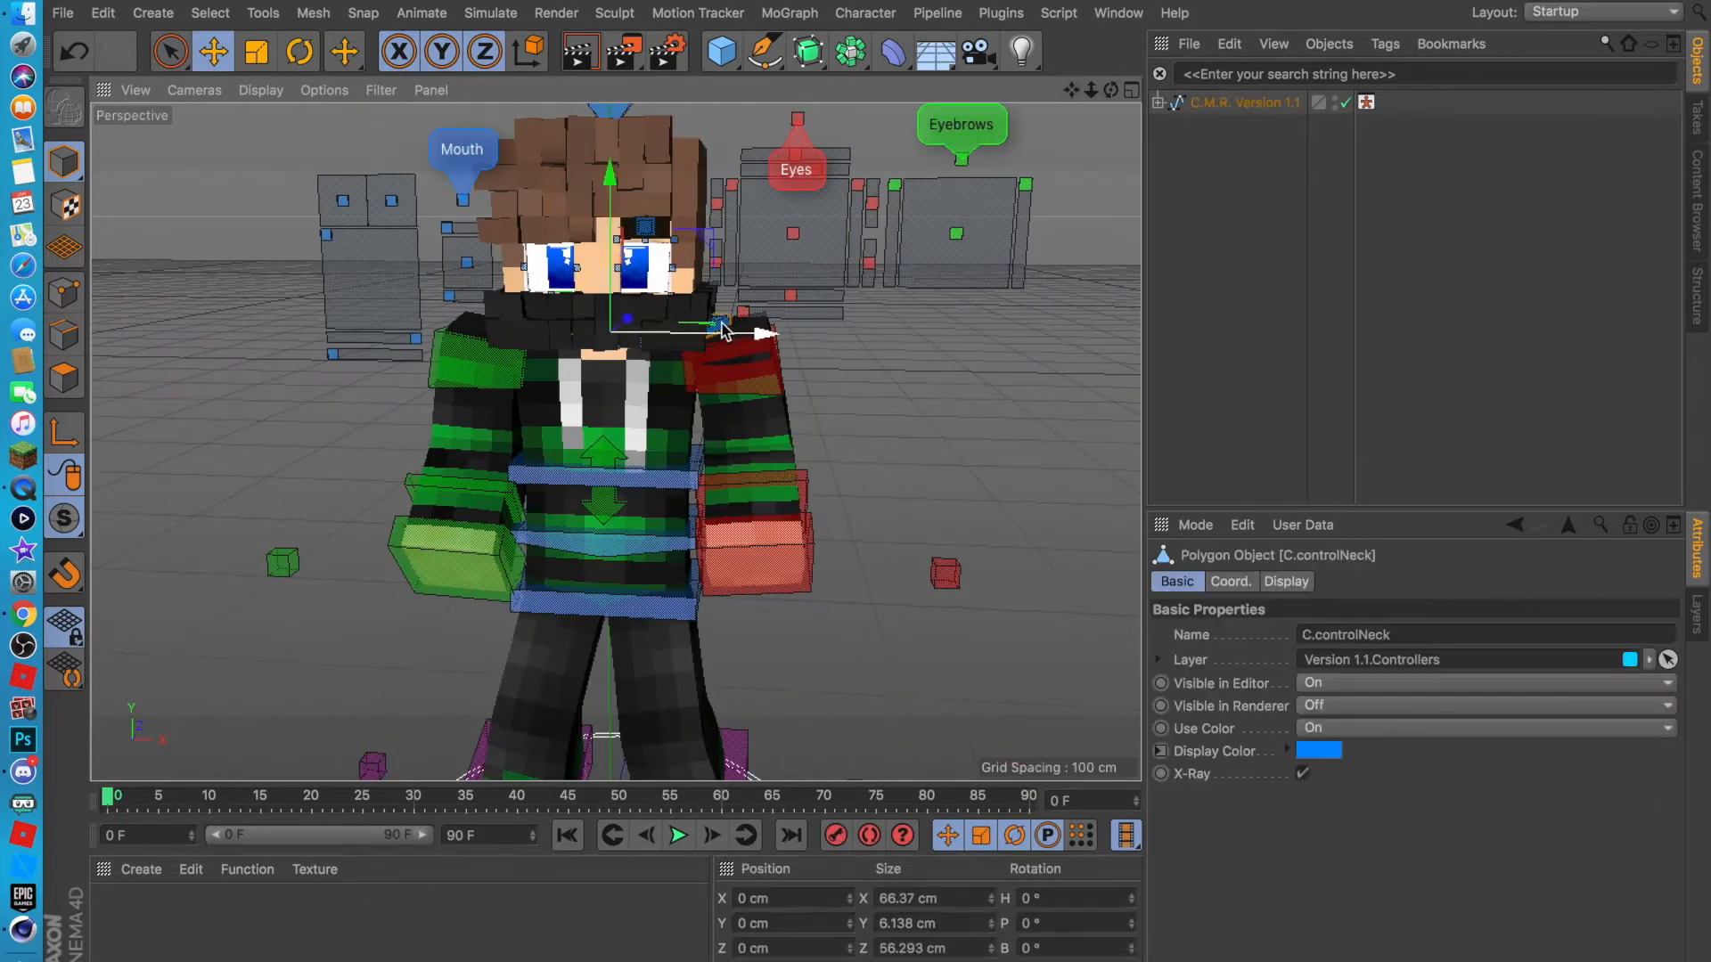
left_click(299, 51)
left_click_drag(677, 345, 624, 312)
Delete the Eyebrows annotation tag above the eyebrow controls.
left_click(932, 134)
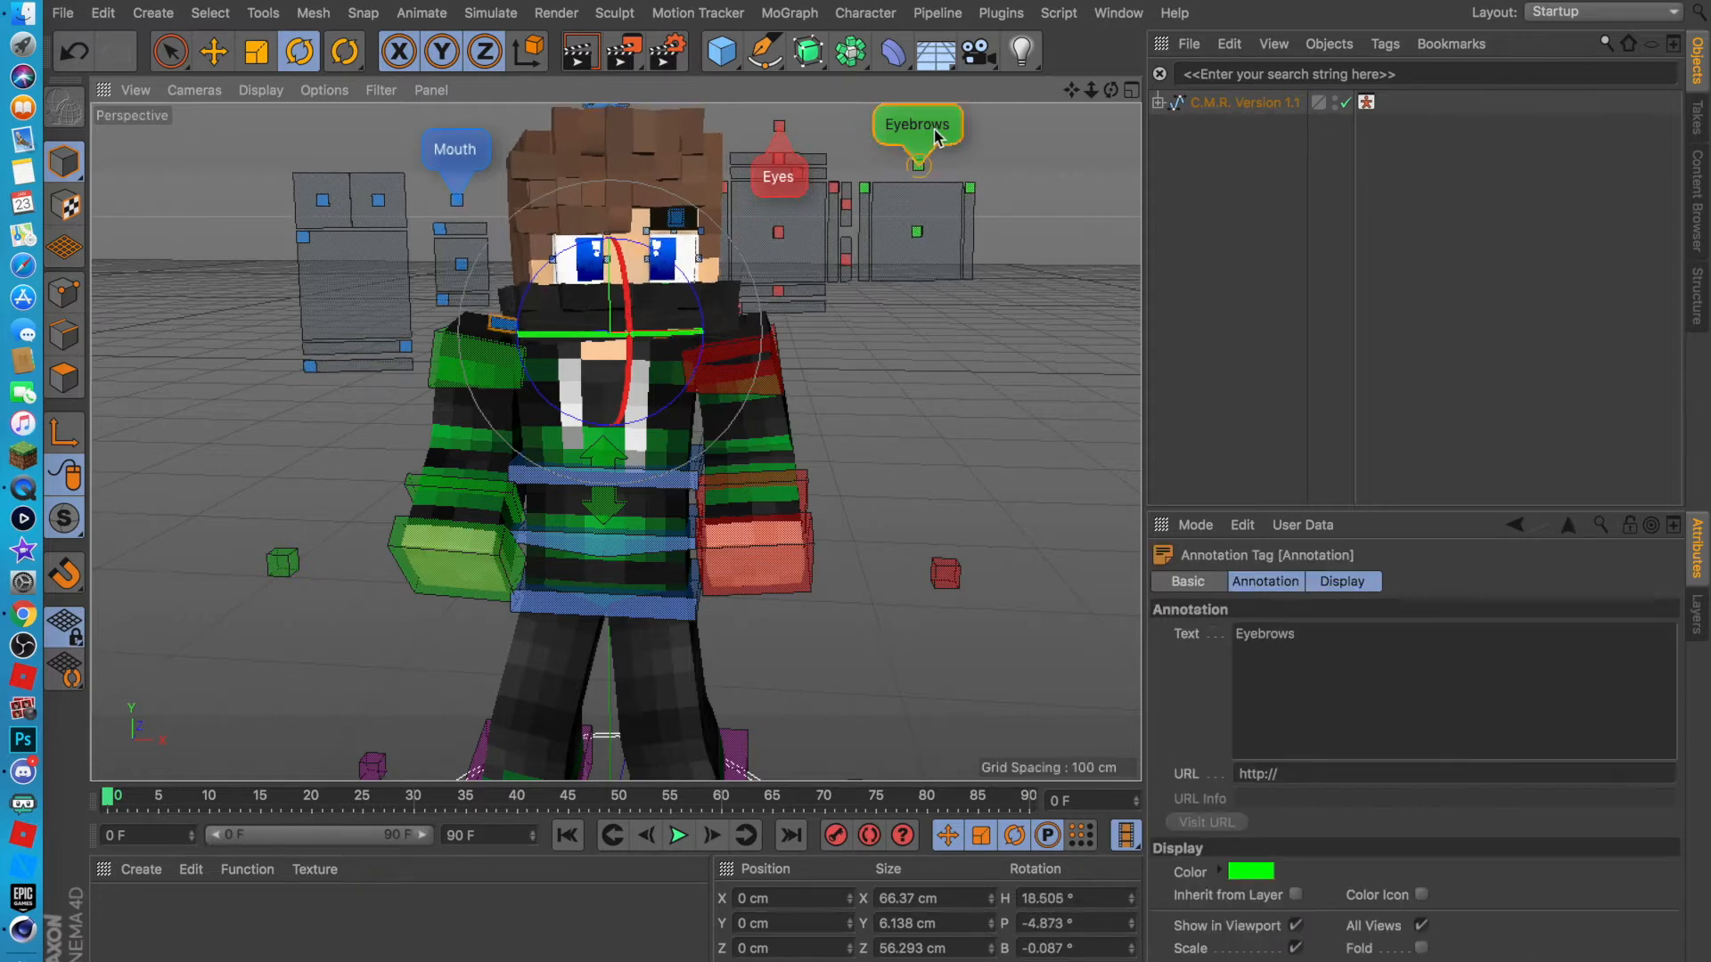
key("Delete")
Disable the eyebrows, both pupils and both eyes in the rig's Face options.
left_click(1199, 113)
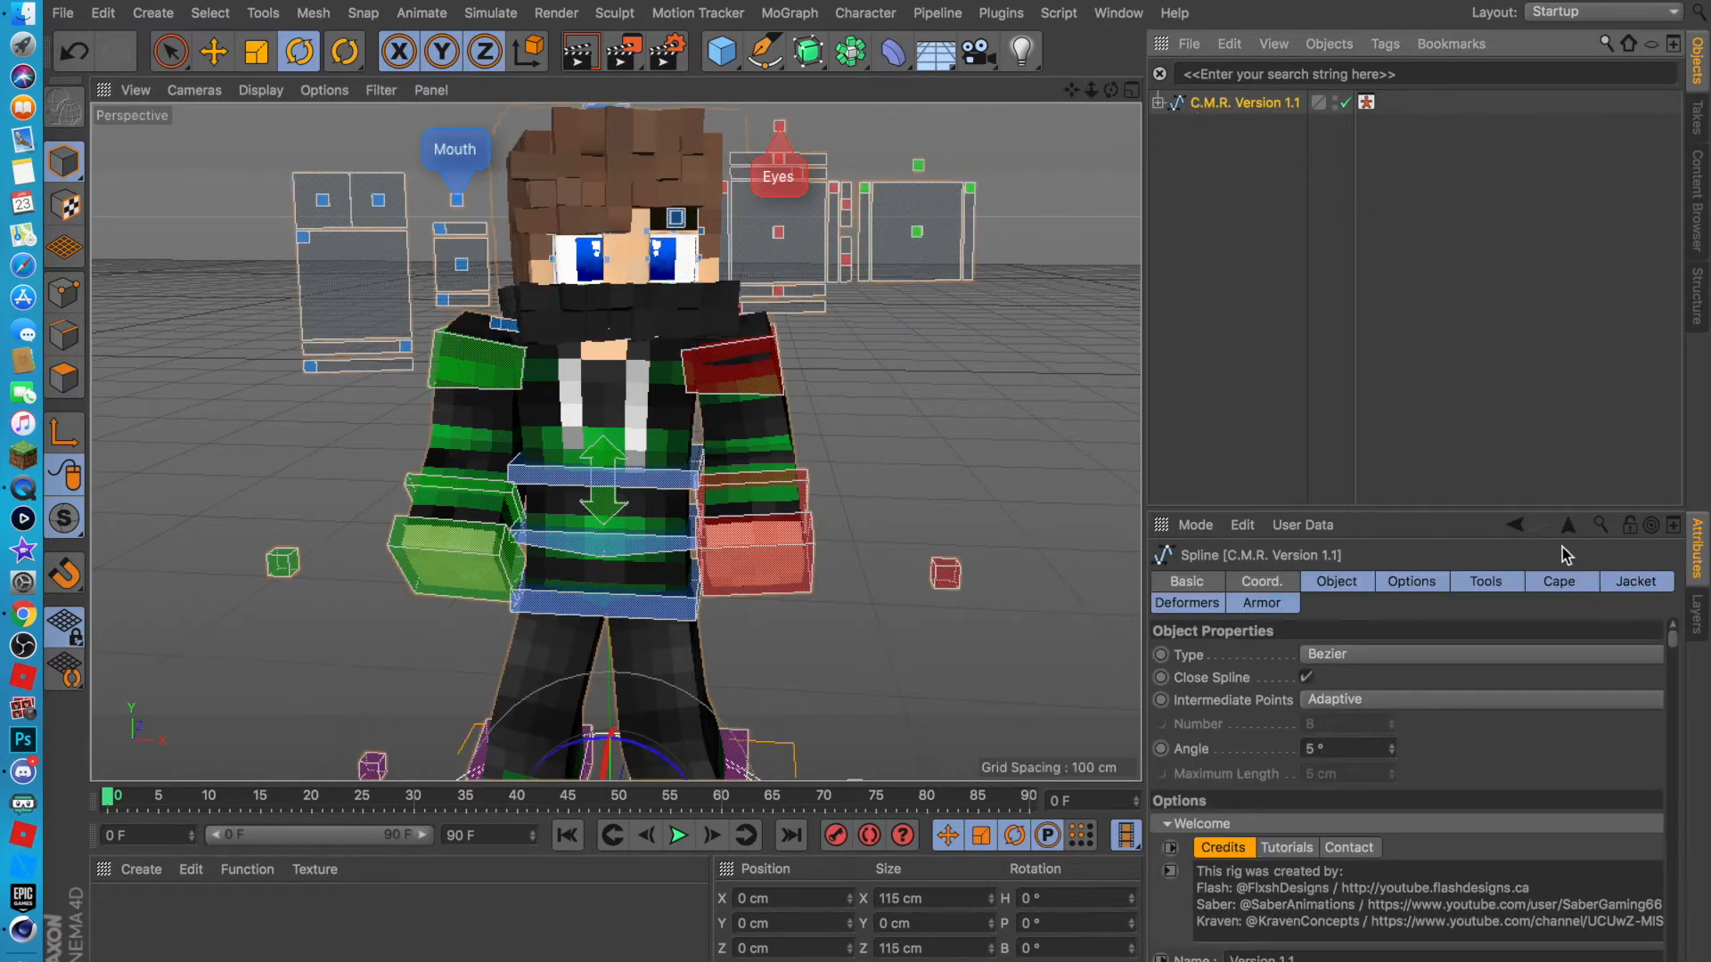
scroll(1667, 660, "down", 10)
scroll(1638, 791, "up", 9)
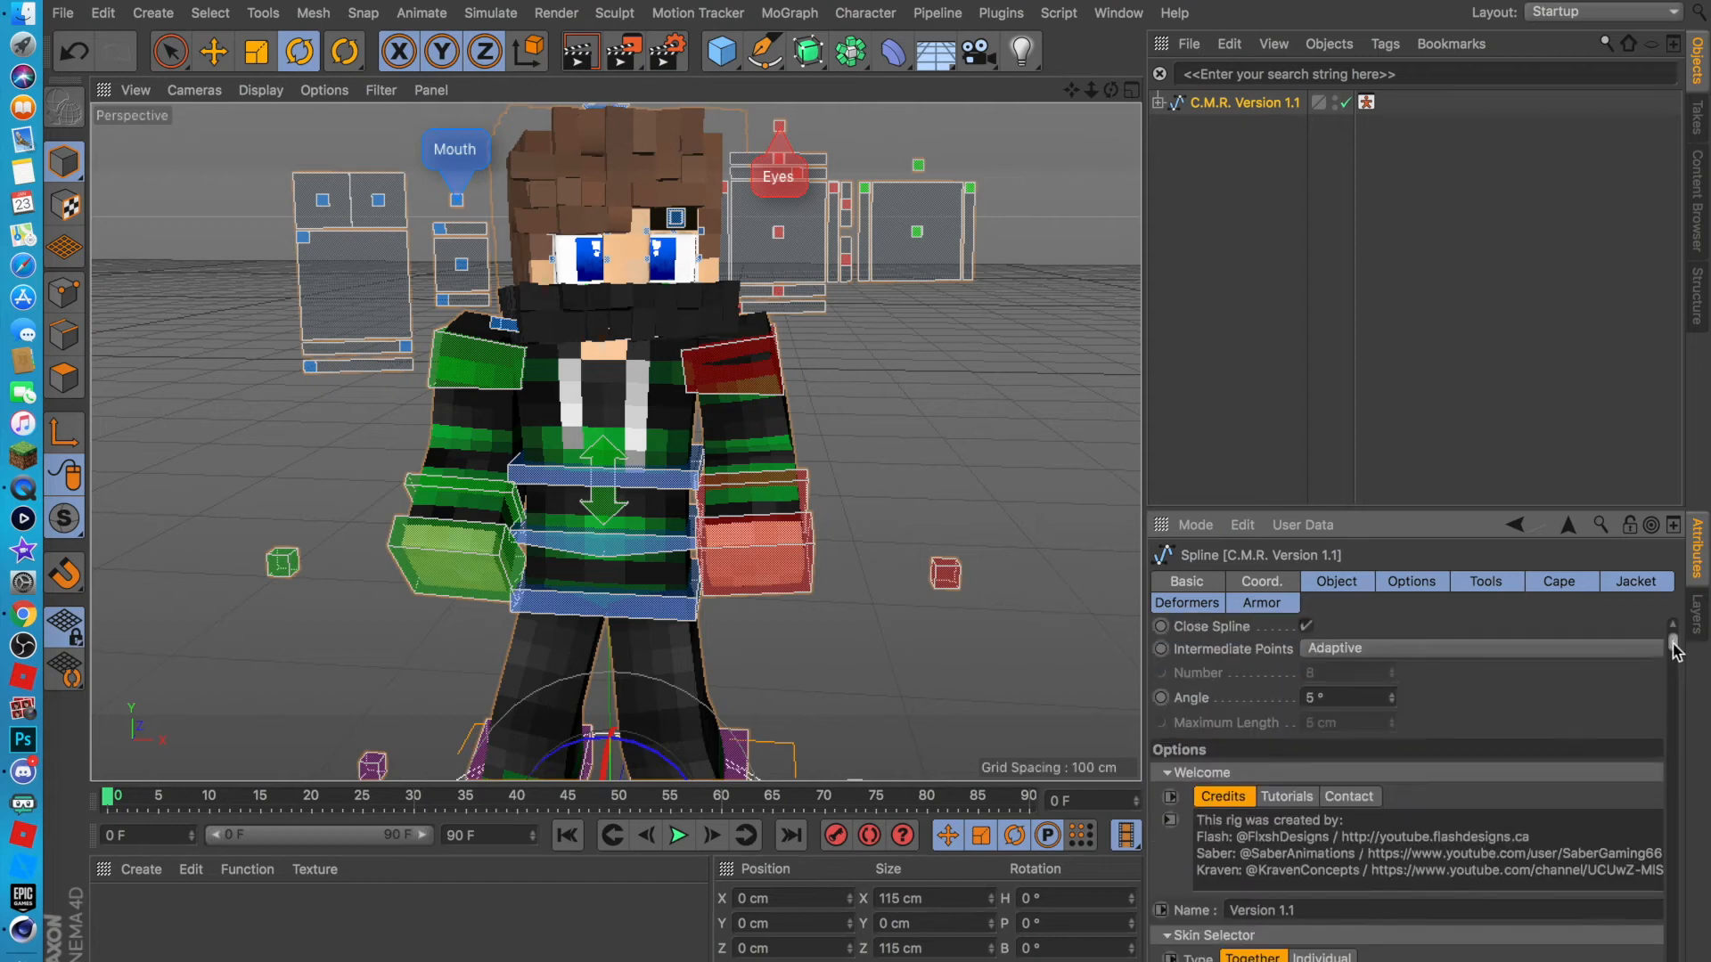
left_click_drag(1667, 646, 1664, 707)
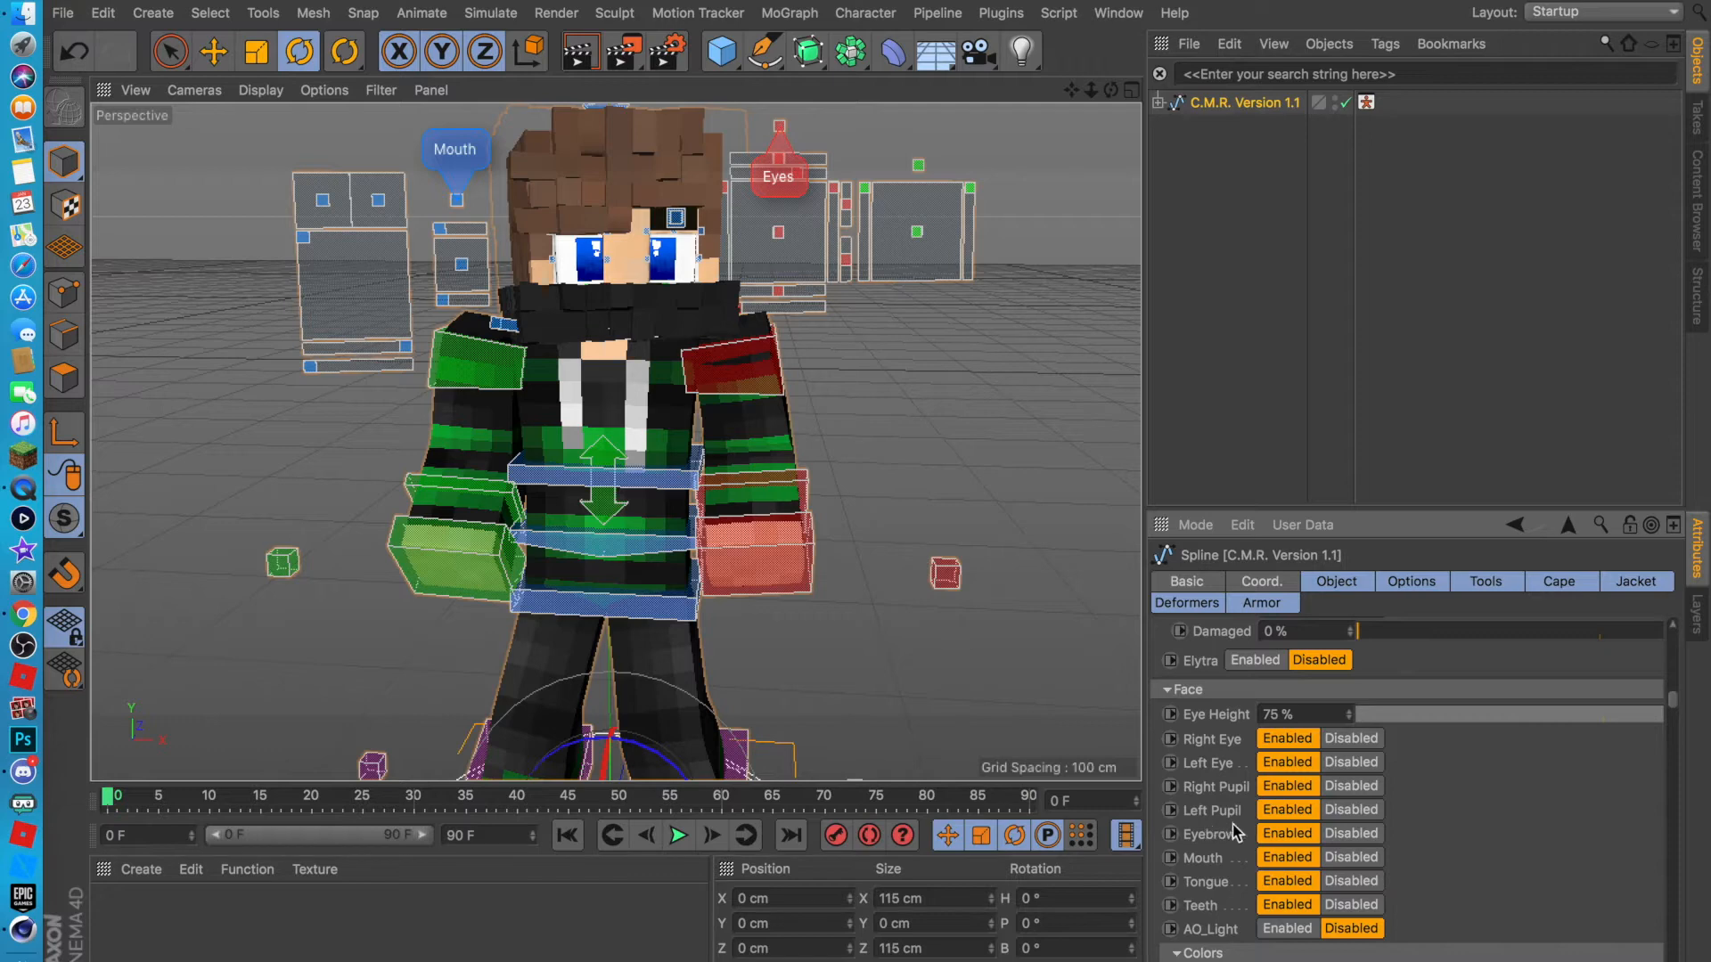
left_click(1341, 836)
left_click(1315, 832)
left_click(1334, 833)
left_click(1348, 809)
left_click(1349, 786)
left_click(1350, 762)
left_click(1350, 740)
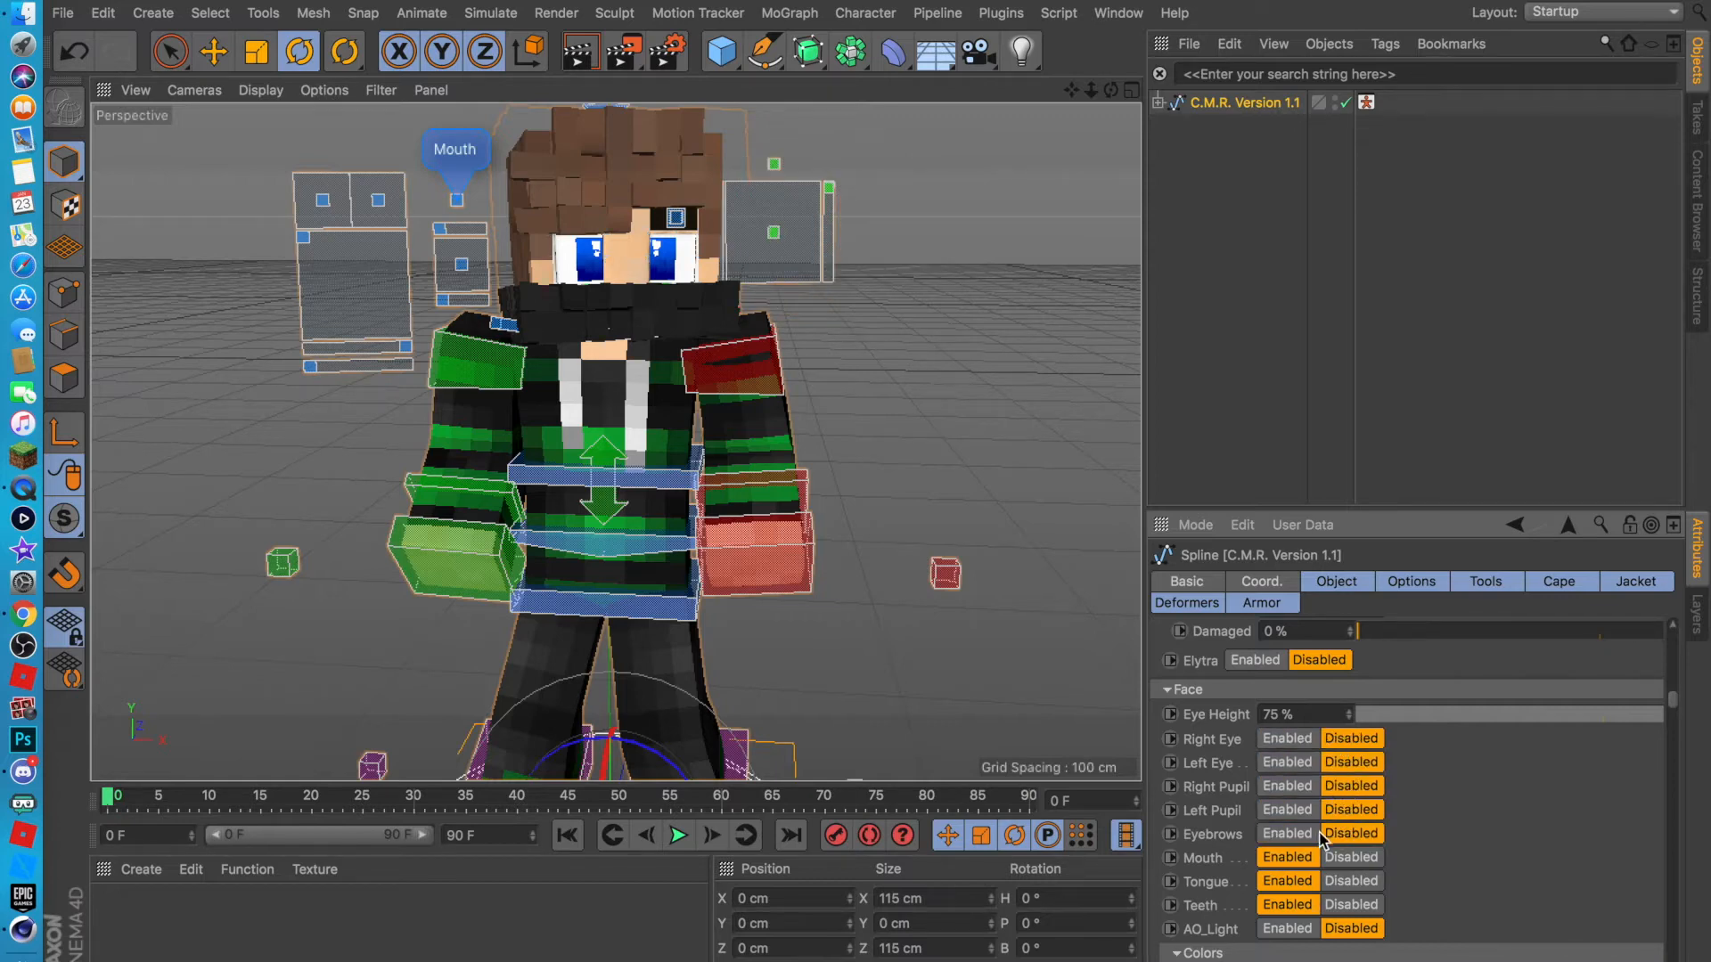
Enable the eyebrows, both pupils and both eyes again in the rig's Face options.
left_click(1290, 835)
scroll(1290, 819, "down", 1)
left_click(1290, 803)
left_click(1292, 779)
scroll(1292, 765, "down", 1)
left_click(1294, 746)
left_click(1297, 723)
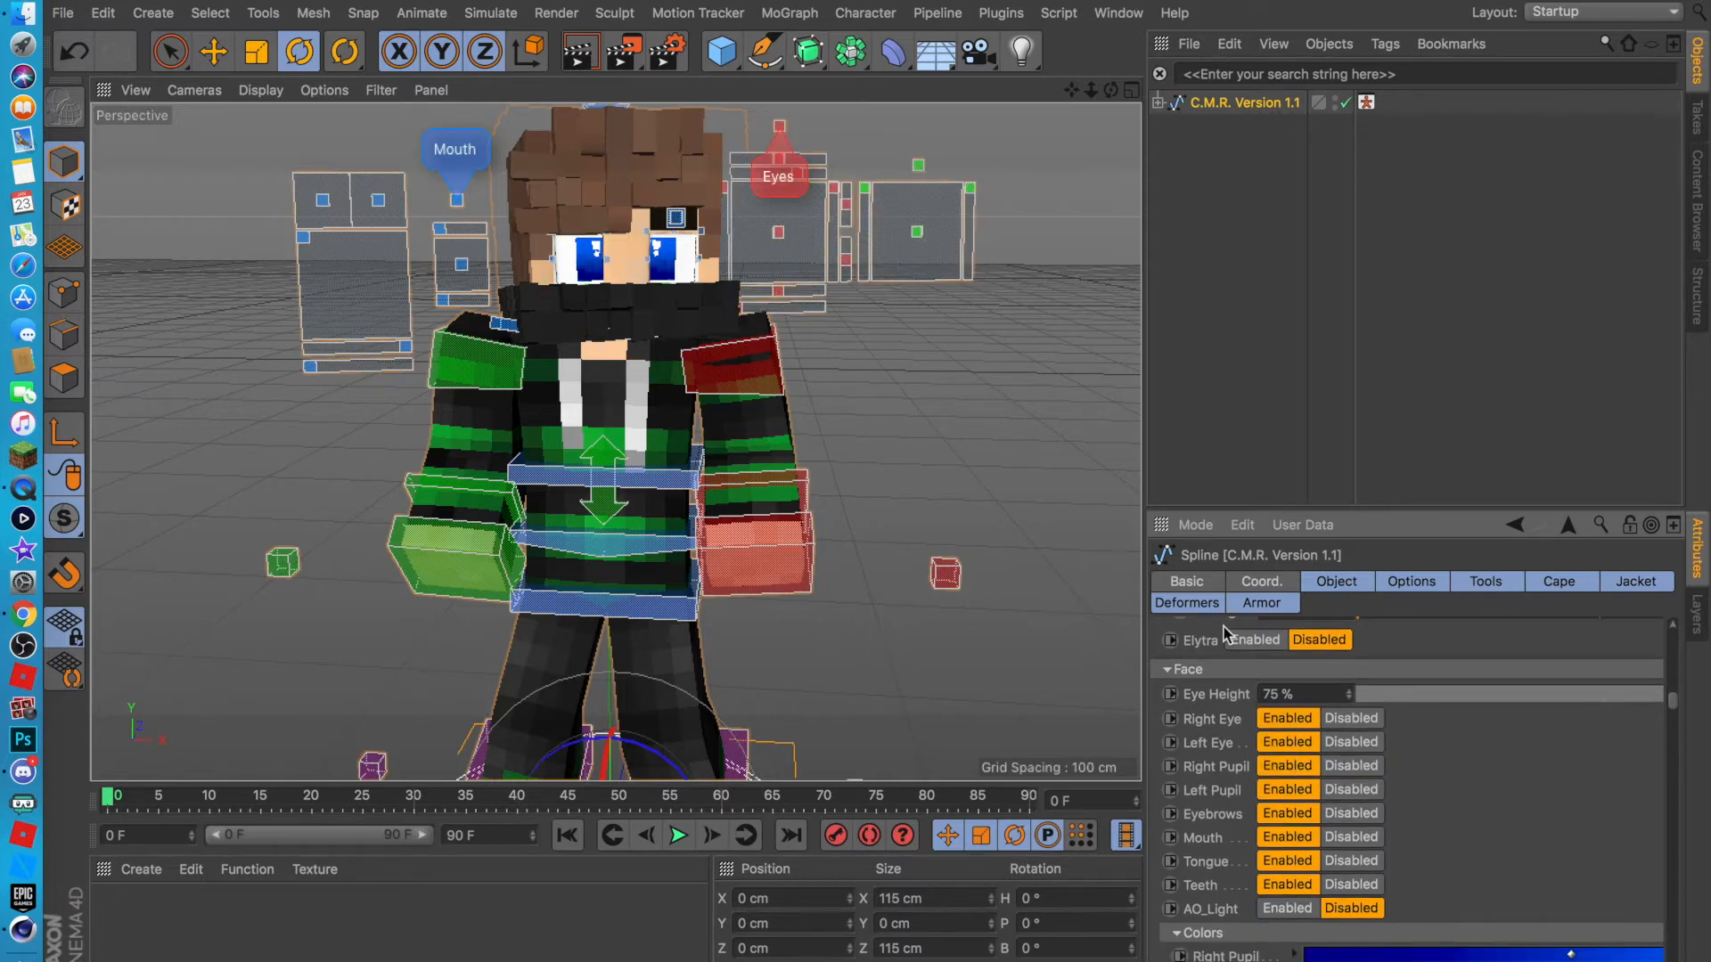
left_click(1023, 344)
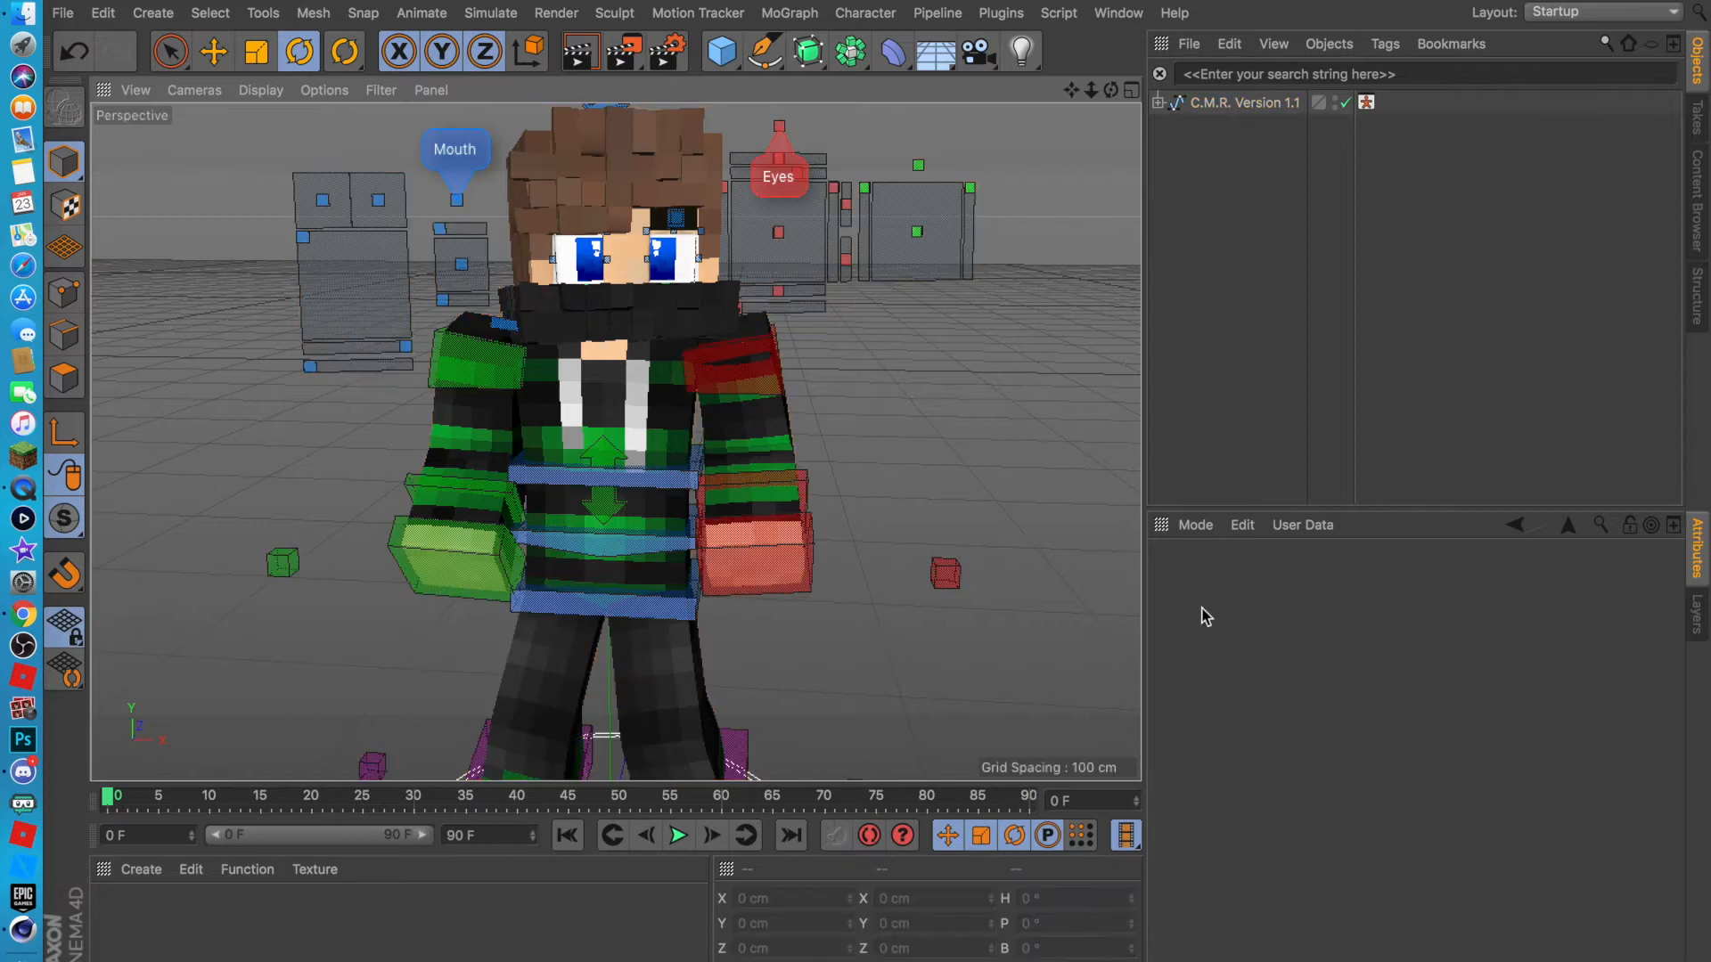
Toggle the Eyebrows option in the rig's Face settings, leaving it set to Disabled.
left_click(1229, 107)
left_click_drag(1676, 648, 1674, 706)
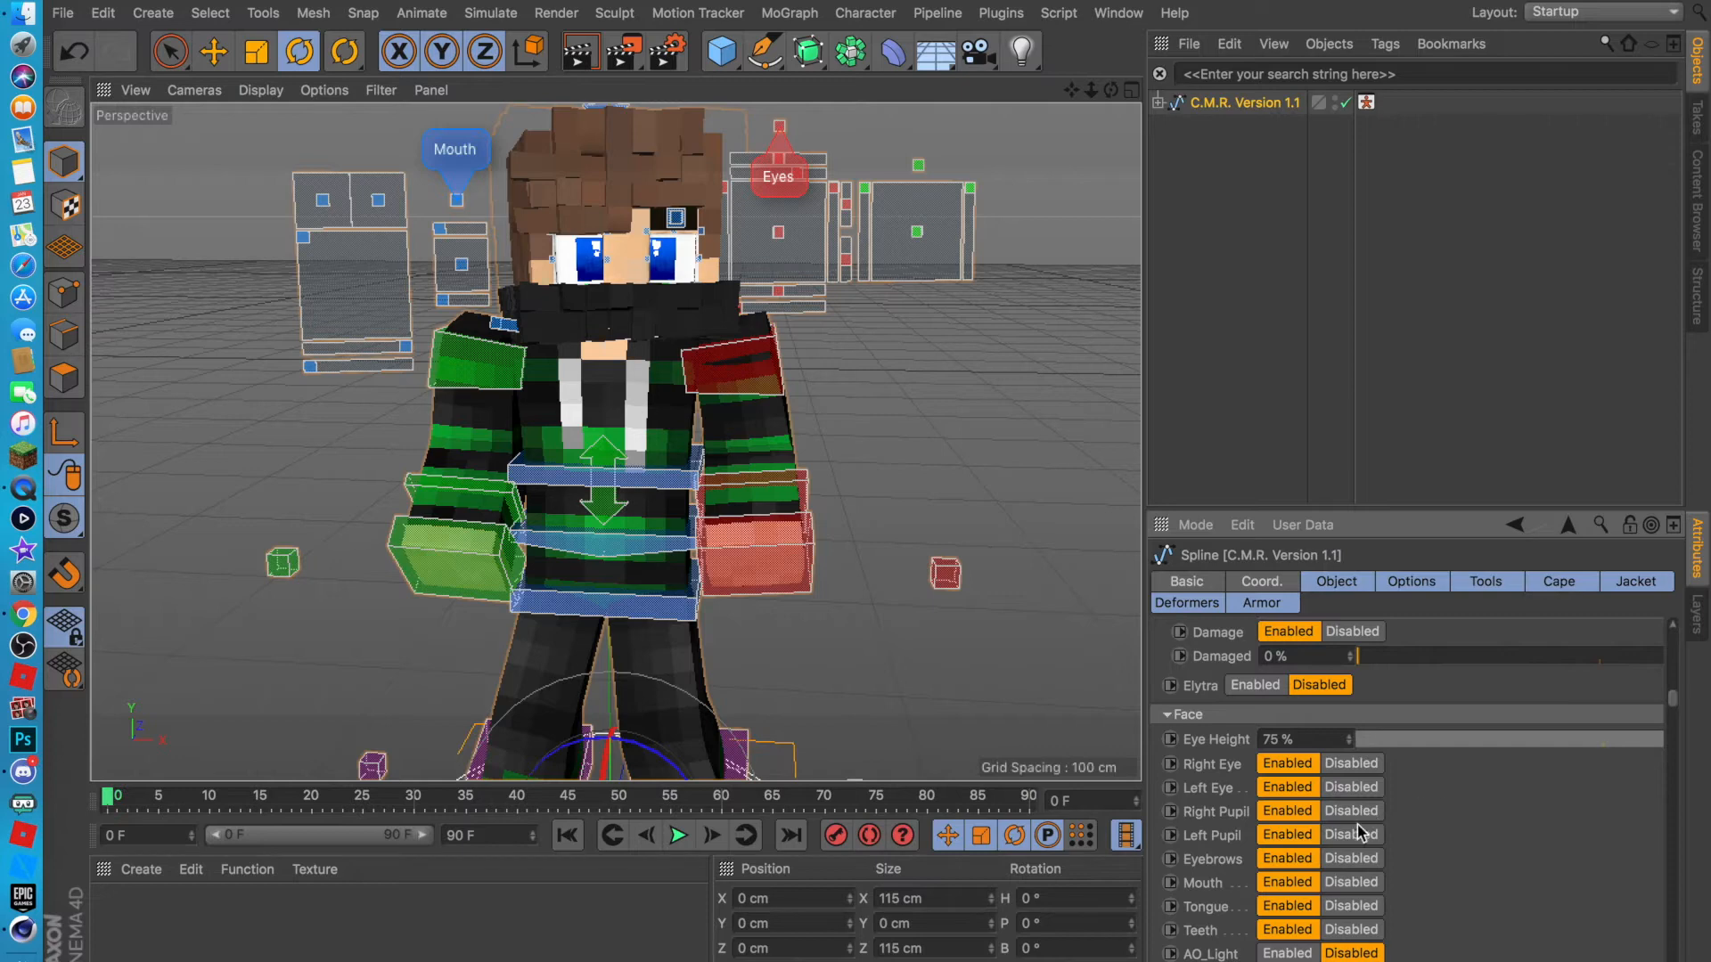
left_click(1344, 861)
left_click(1297, 862)
left_click(1334, 860)
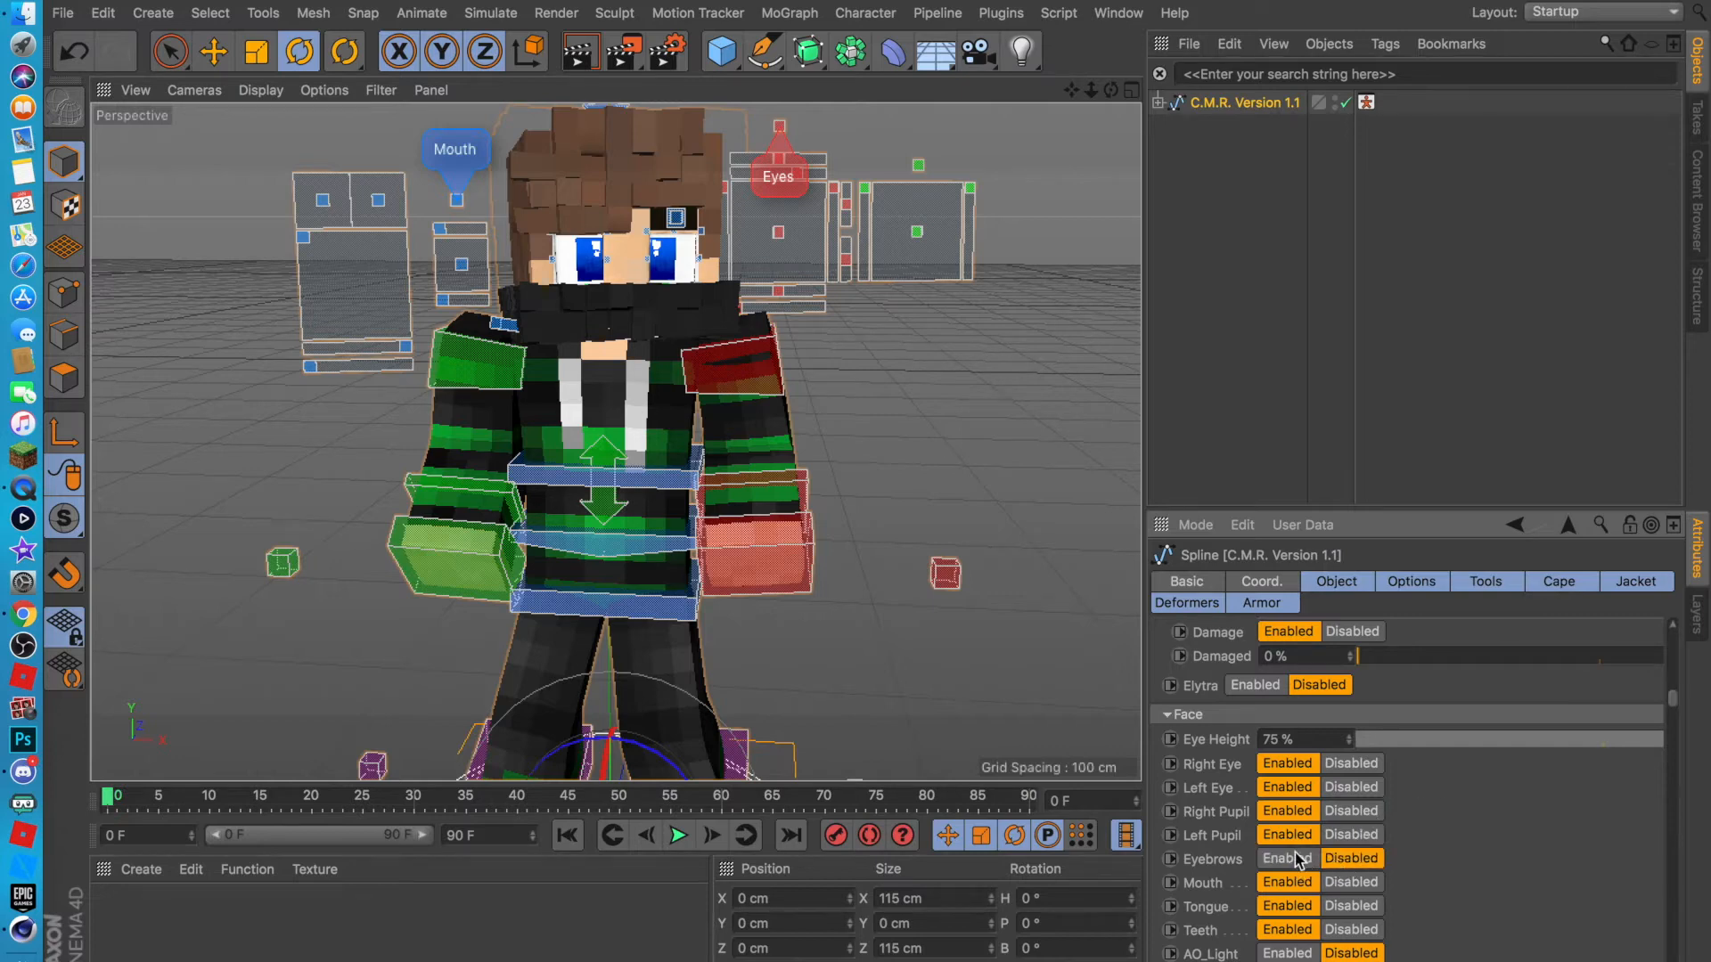
Enable the eyebrows in the rig's Face options and shift the central green eyebrow control slightly with the Move tool.
left_click(1286, 856)
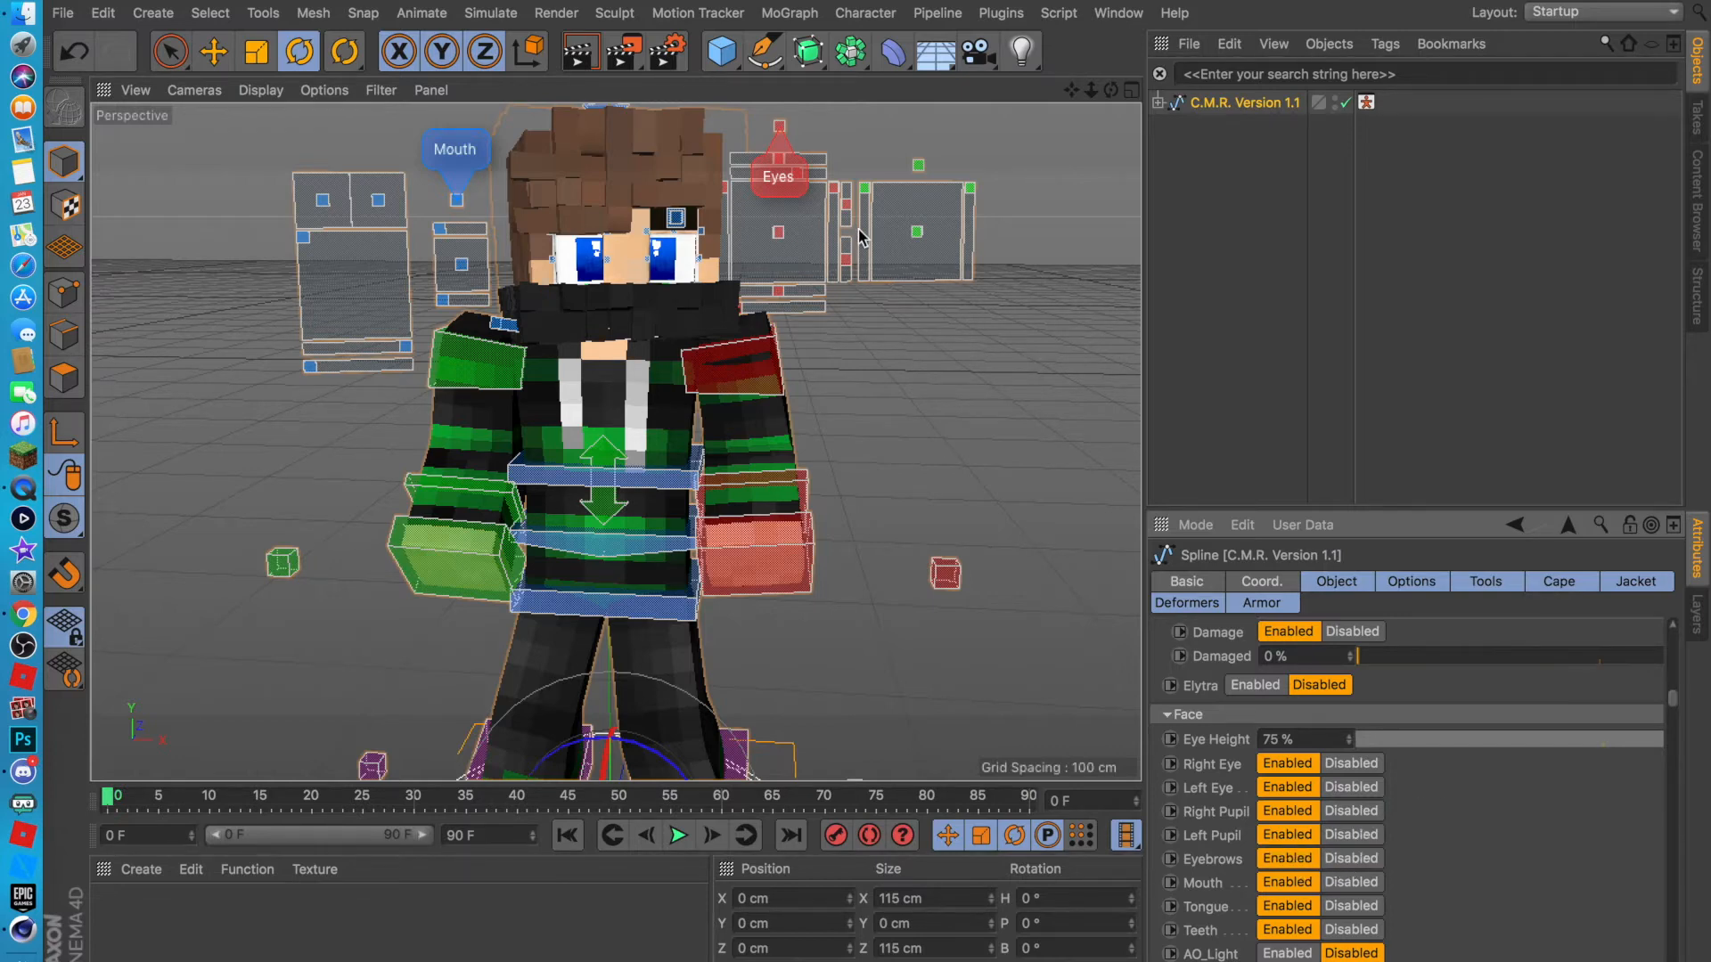
left_click(911, 241)
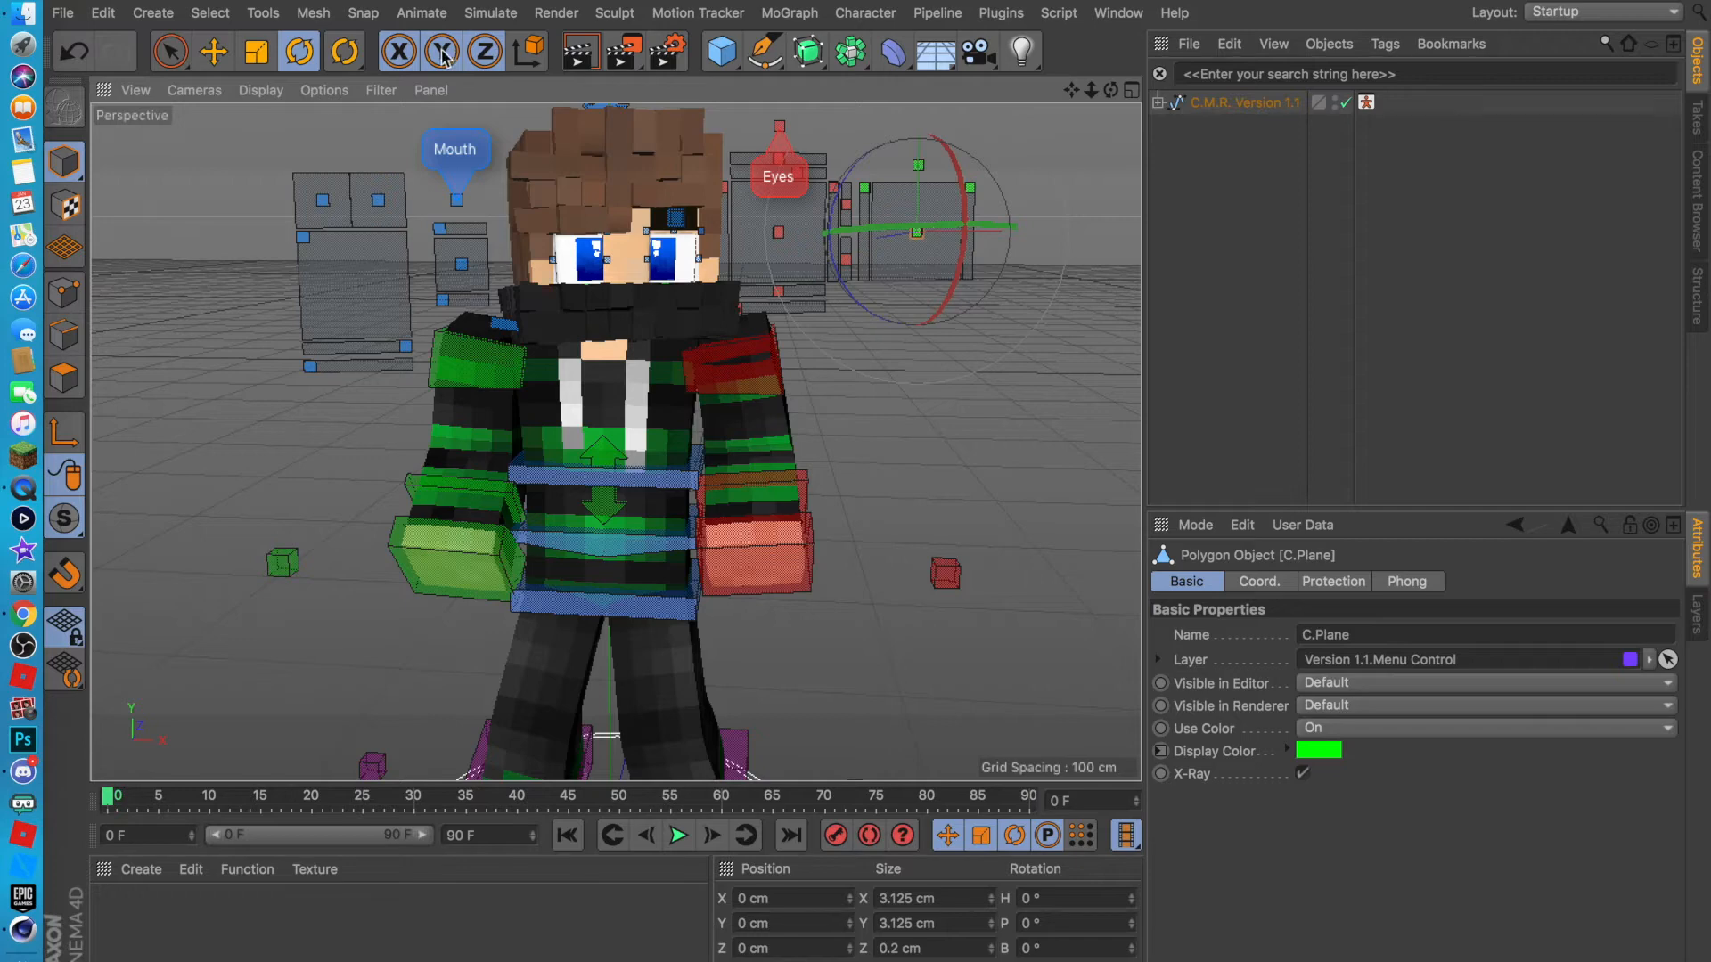
left_click(217, 56)
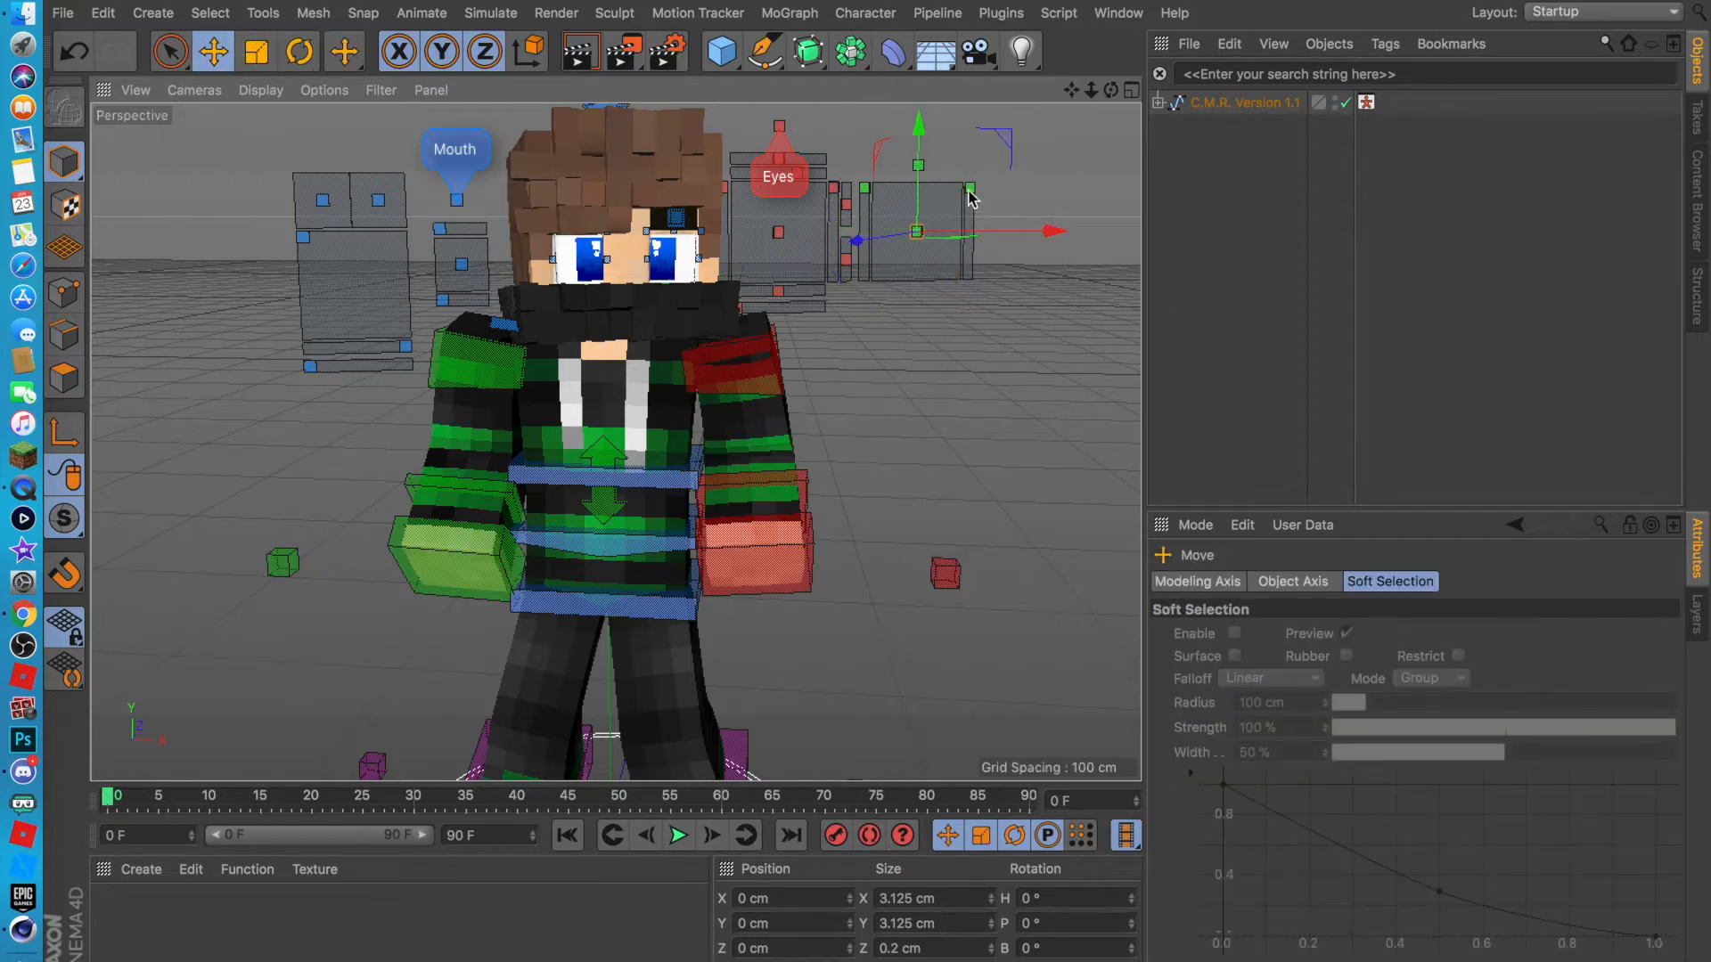
left_click_drag(915, 237, 929, 232)
left_click(936, 247)
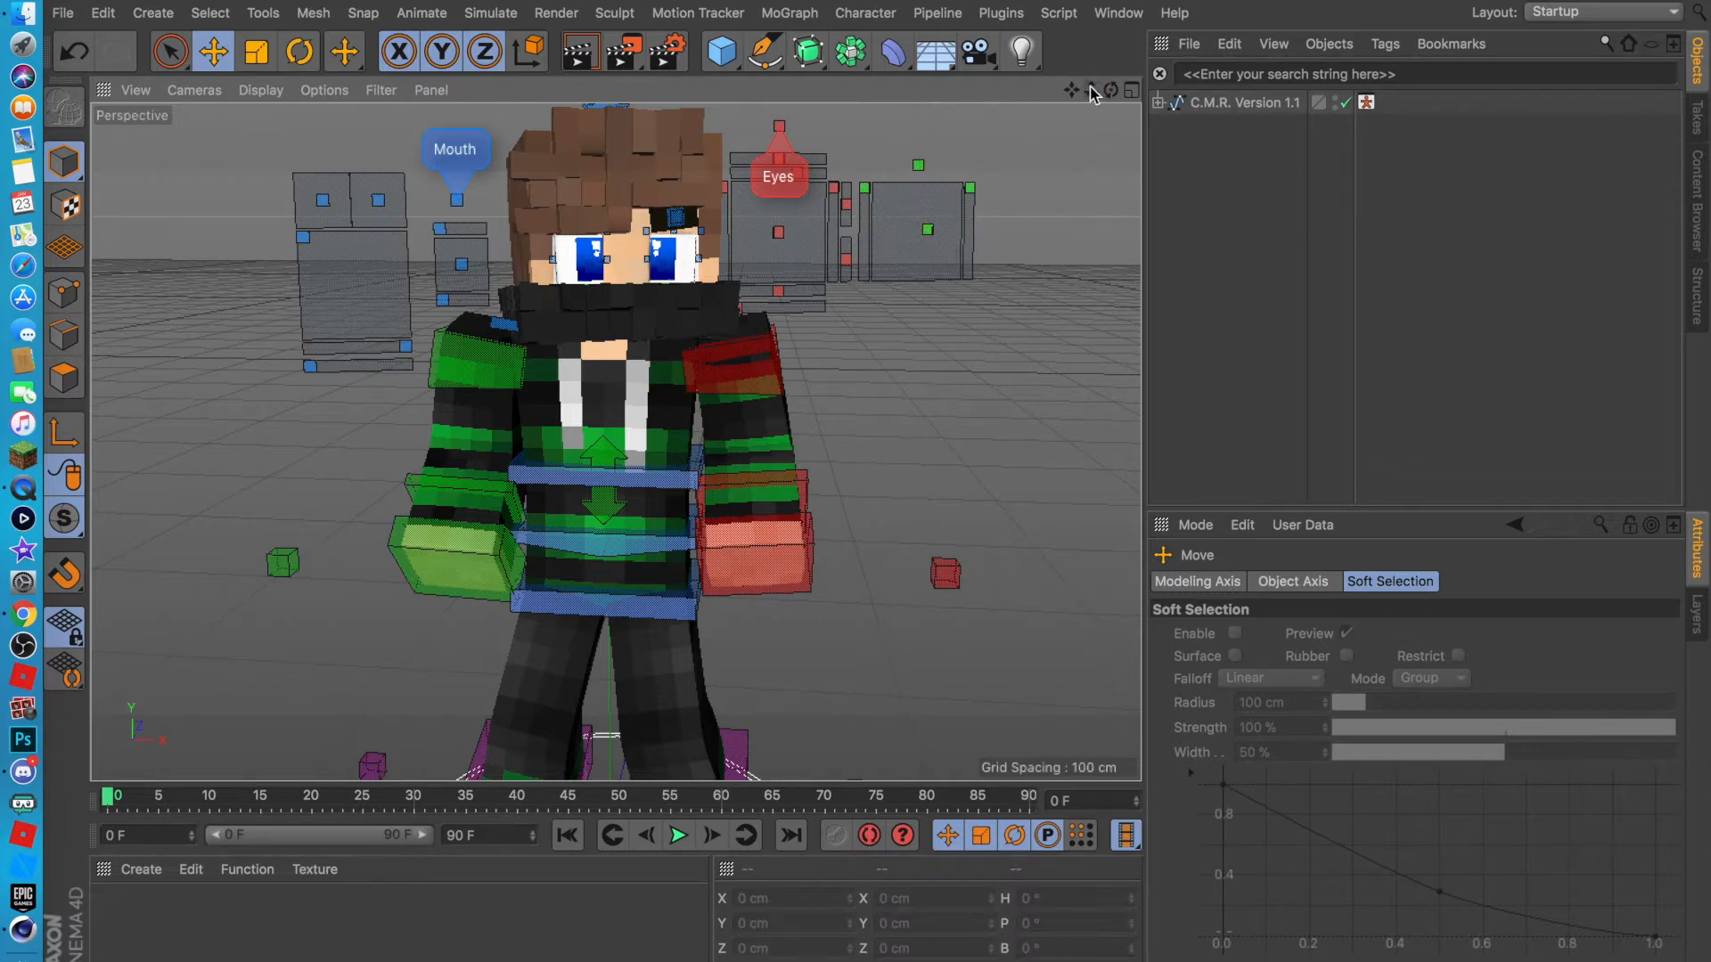
Make a test render of the rig's upper body in the Picture Viewer, examine it and close the viewer.
mouse_move(1094, 93)
left_mouse_down()
mouse_move(1110, 87)
mouse_move(1080, 93)
left_mouse_up()
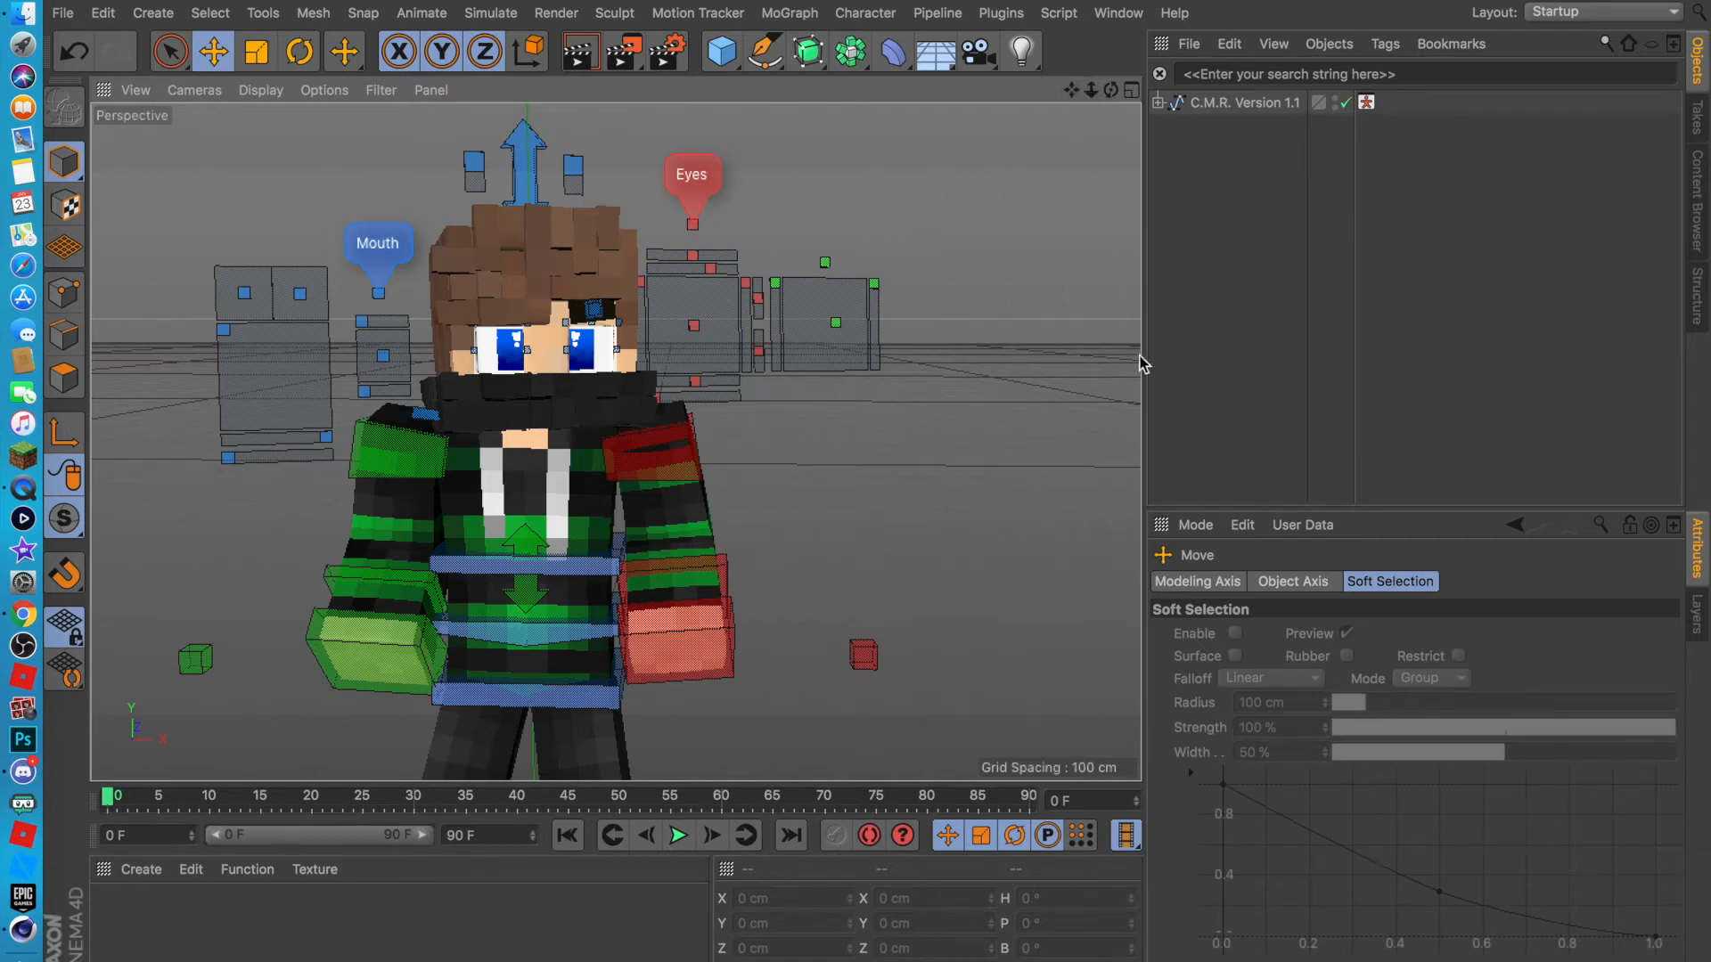
left_click(624, 52)
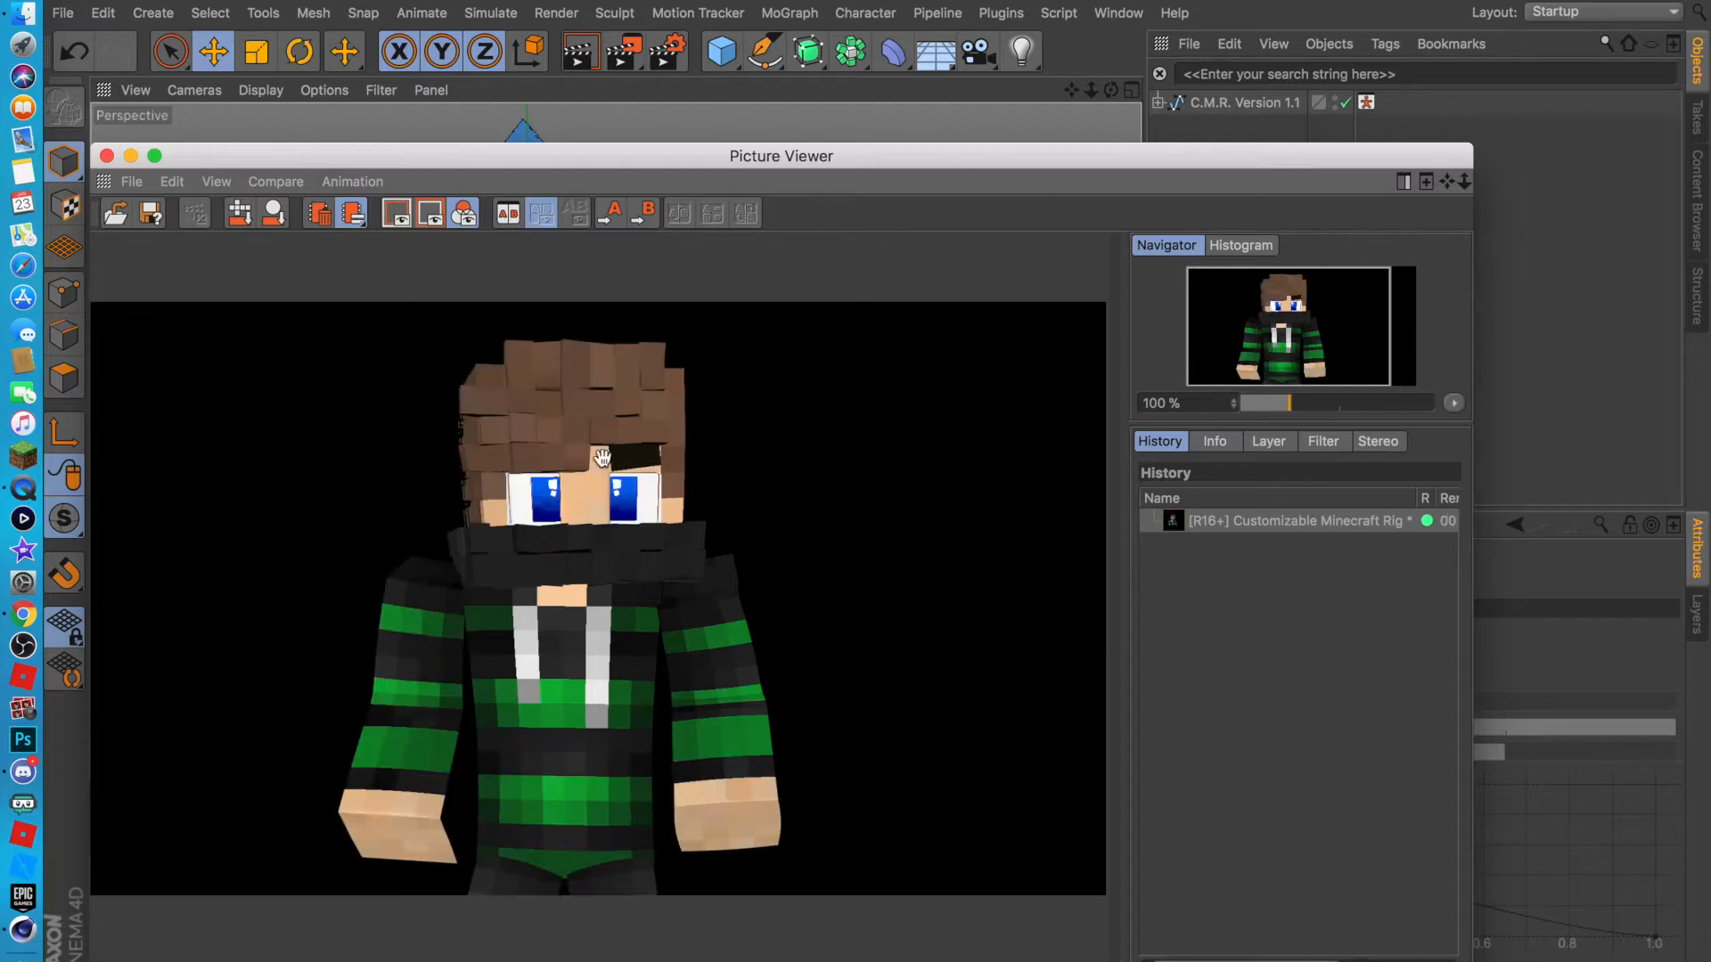
left_click_drag(650, 694, 662, 635)
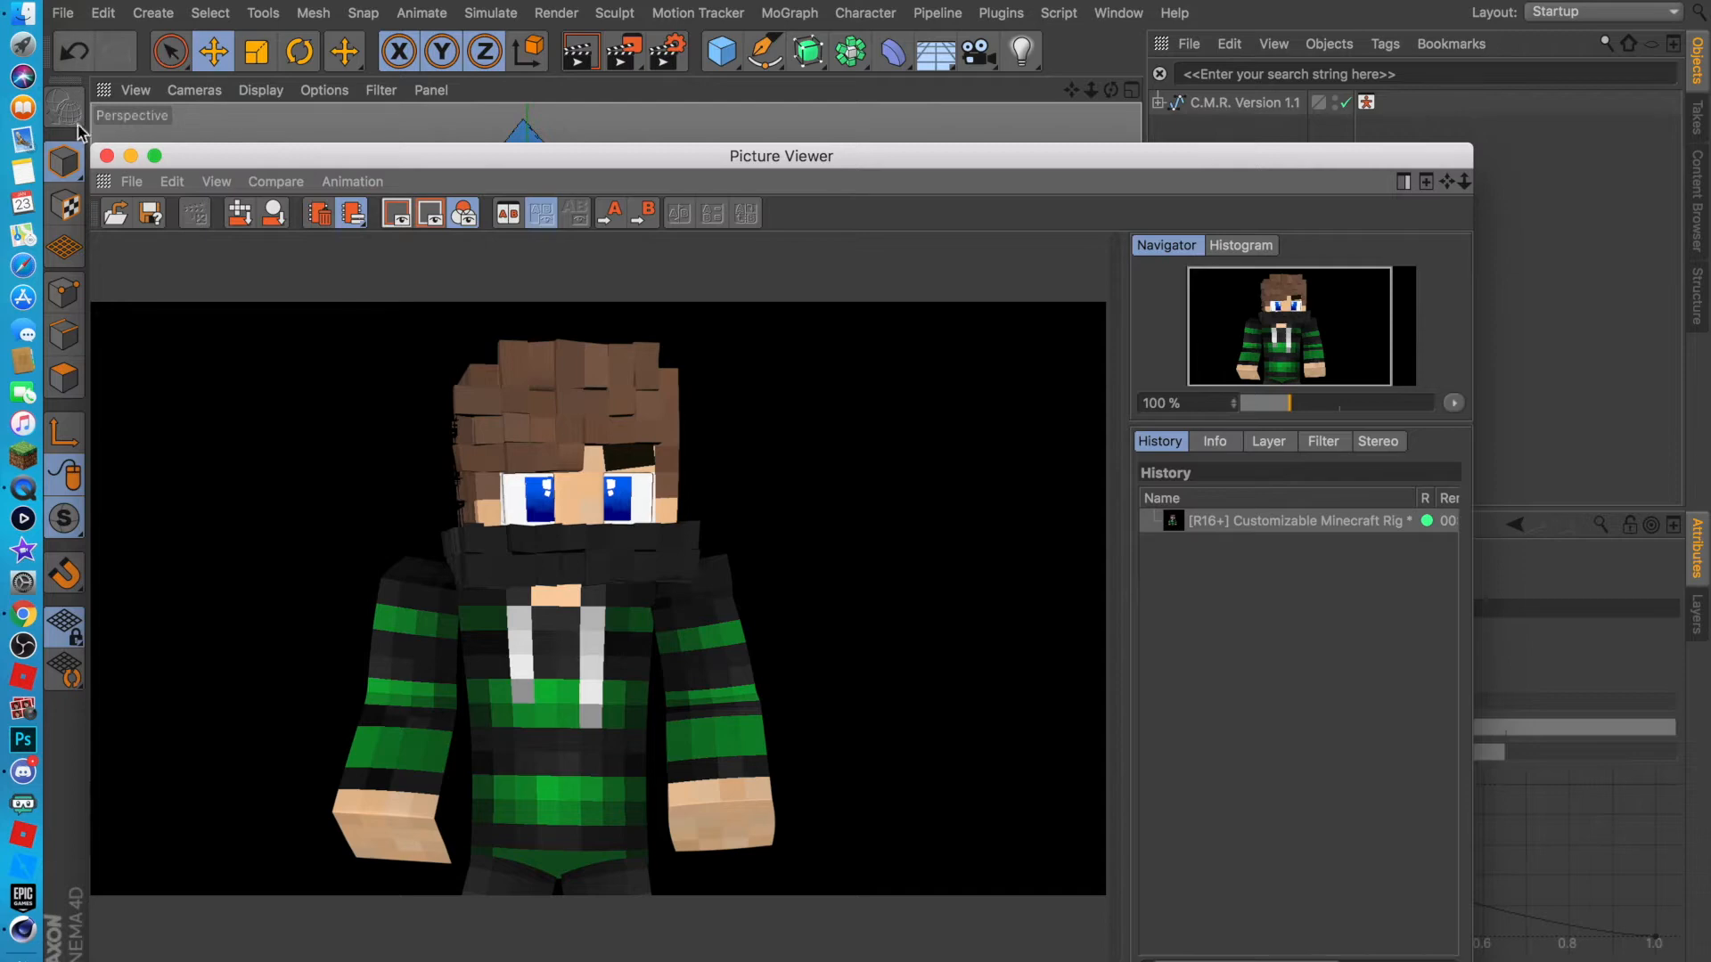
left_click(107, 156)
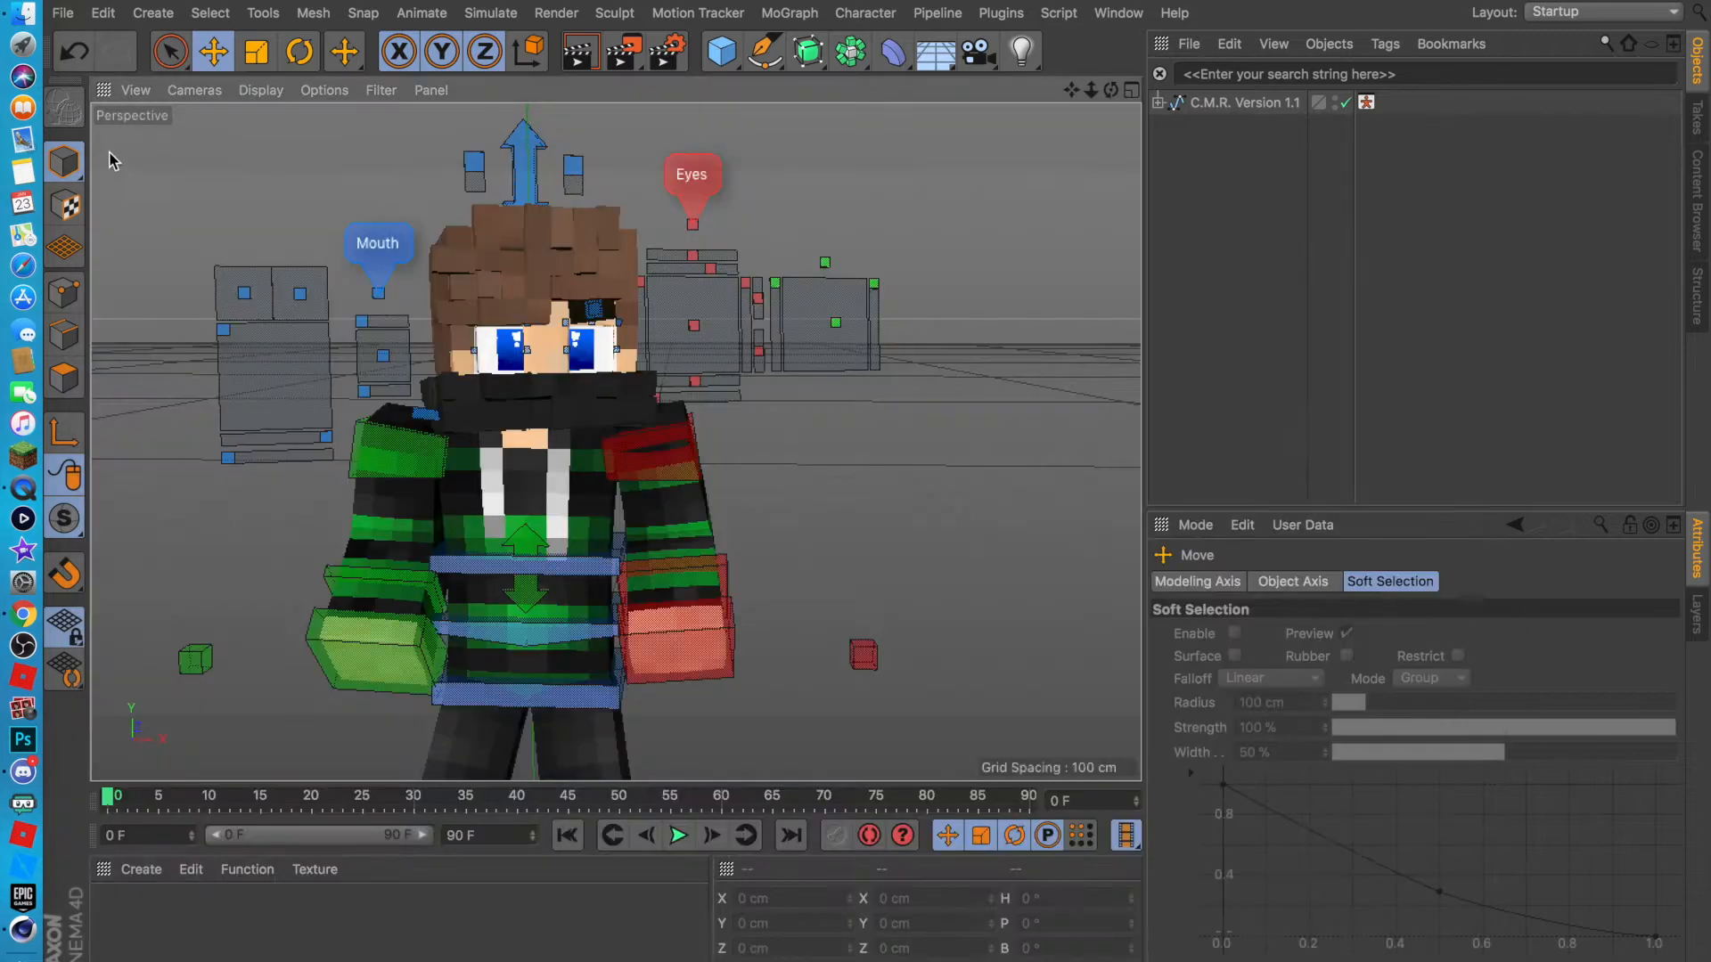
Copy the whole C.M.R. Version 1.1 rig from the object hierarchy and clear the selection.
left_click(1230, 44)
left_click(1203, 142)
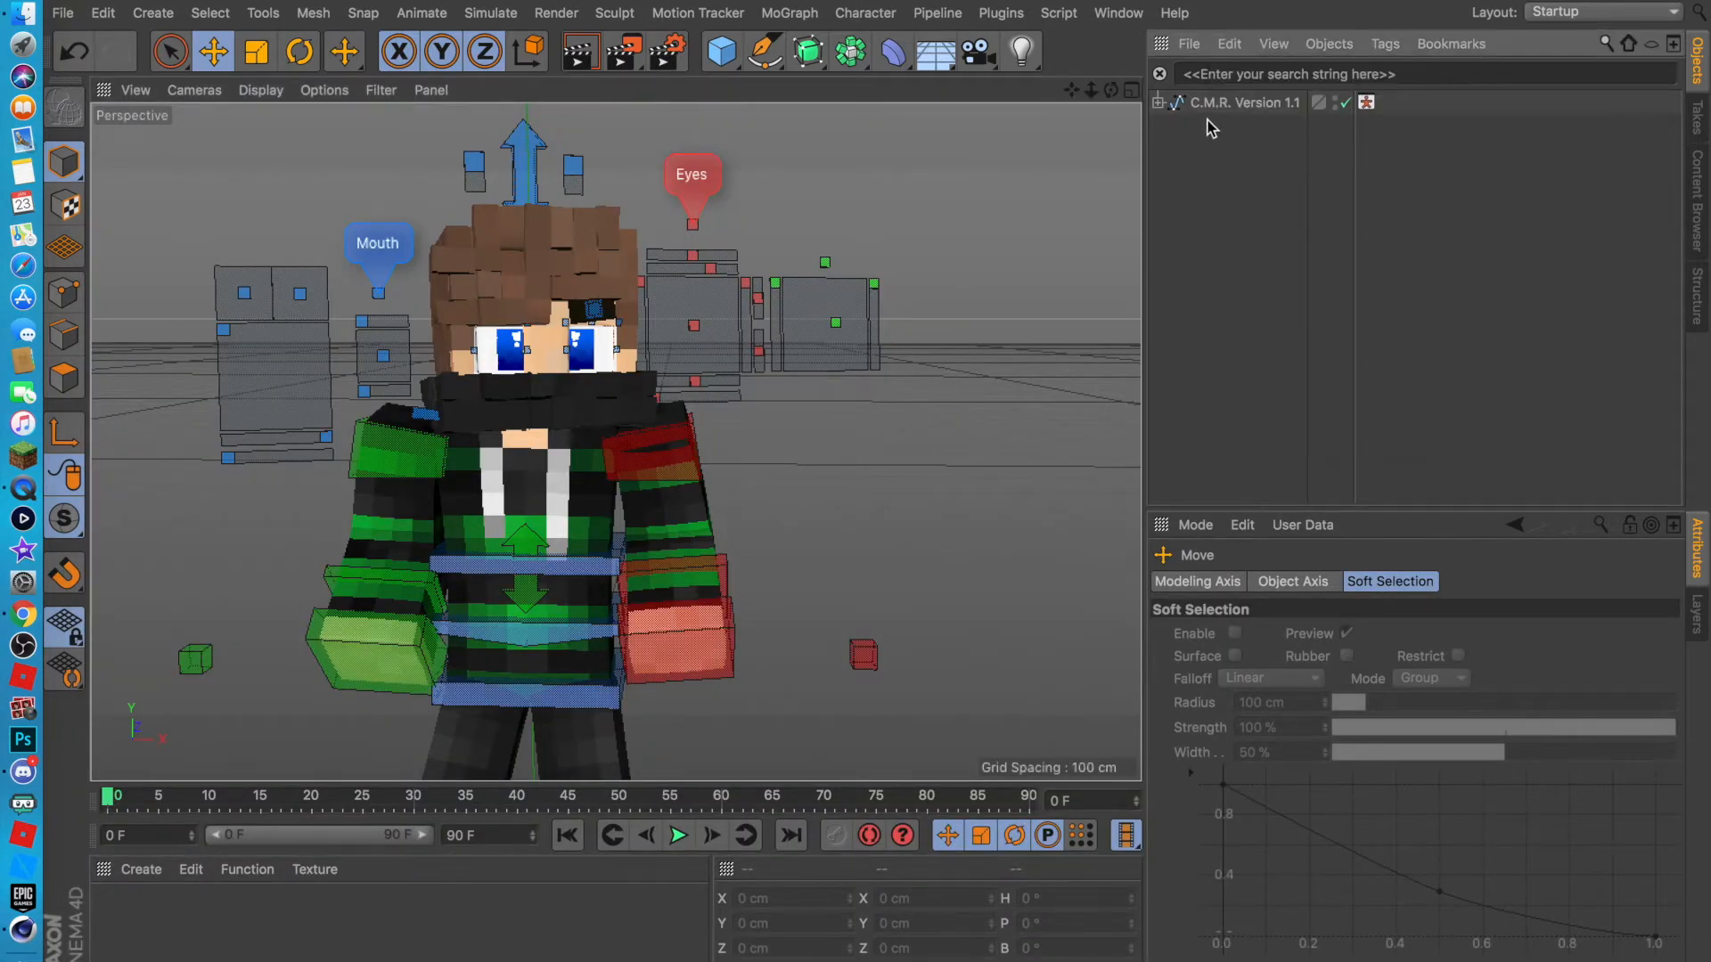
left_click(1211, 103)
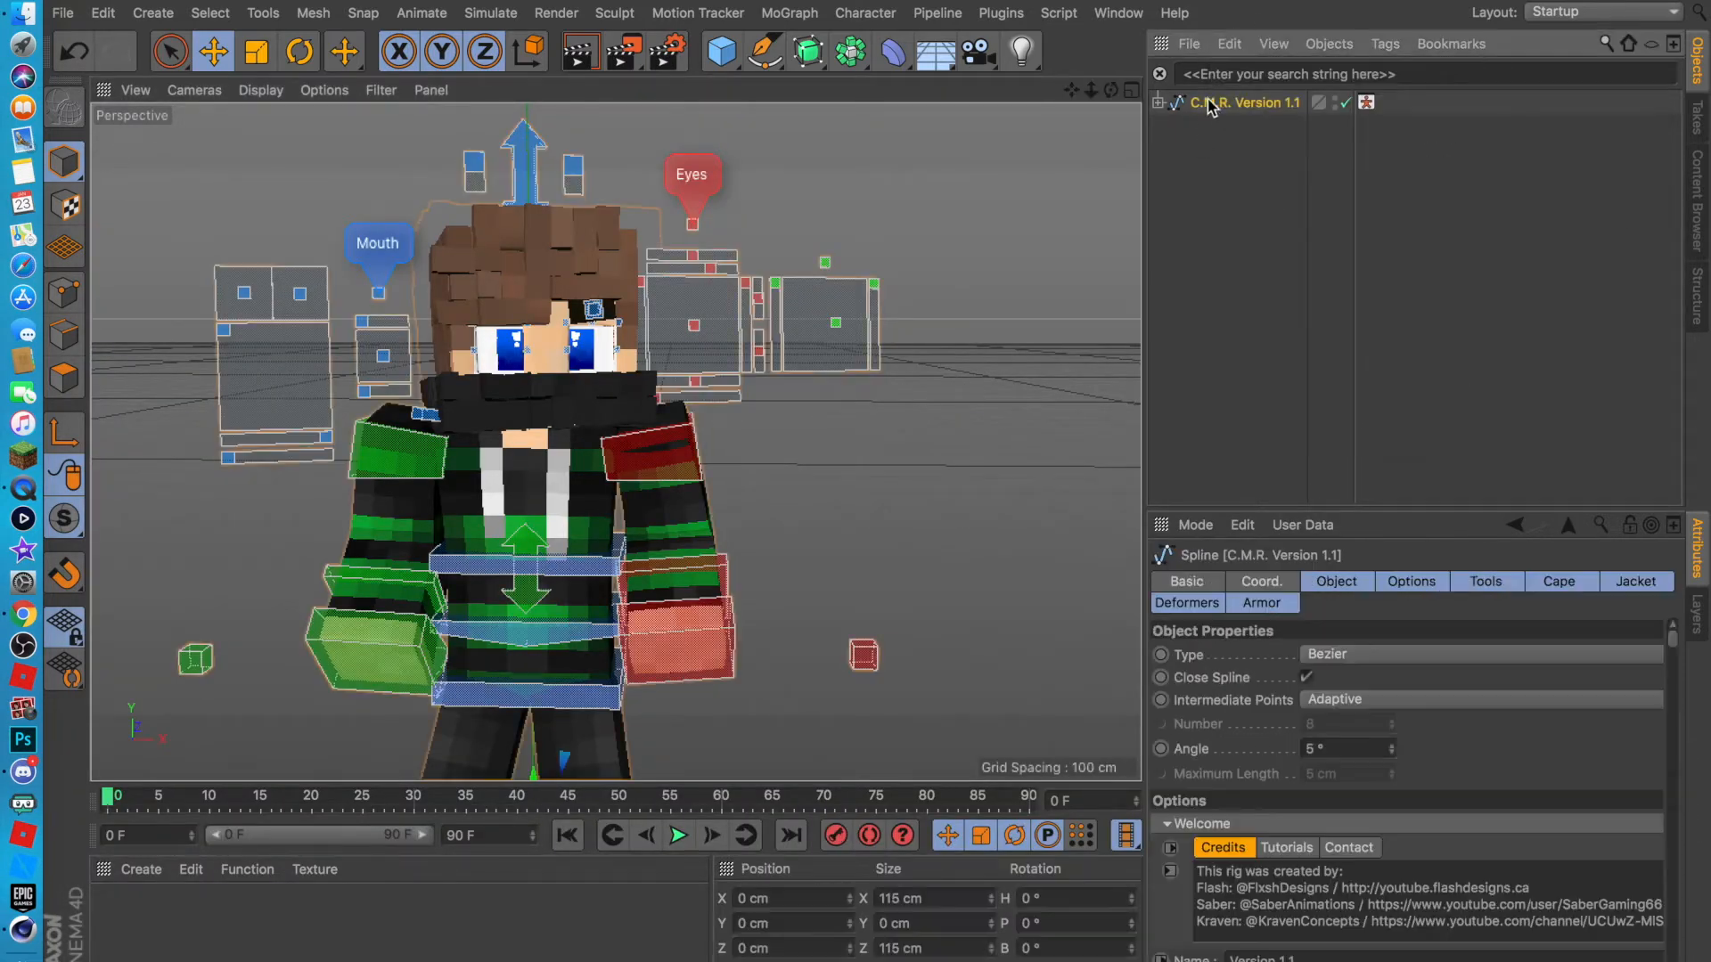
left_click(1232, 46)
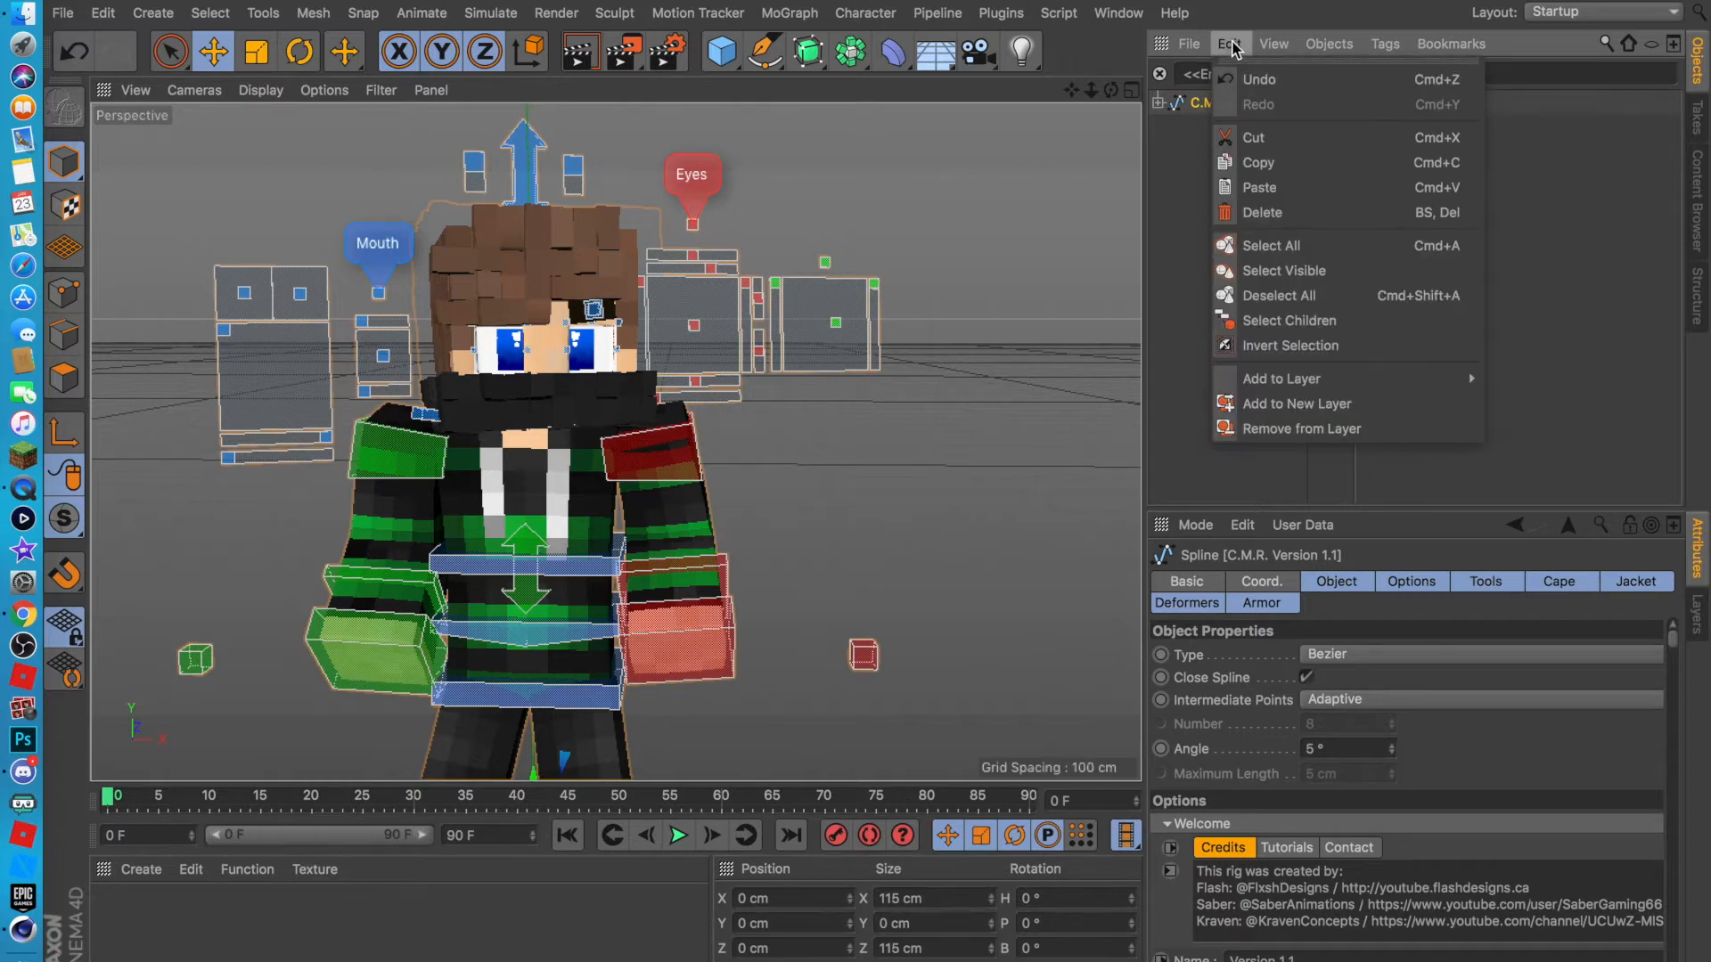
left_click(1281, 168)
left_click(1352, 184)
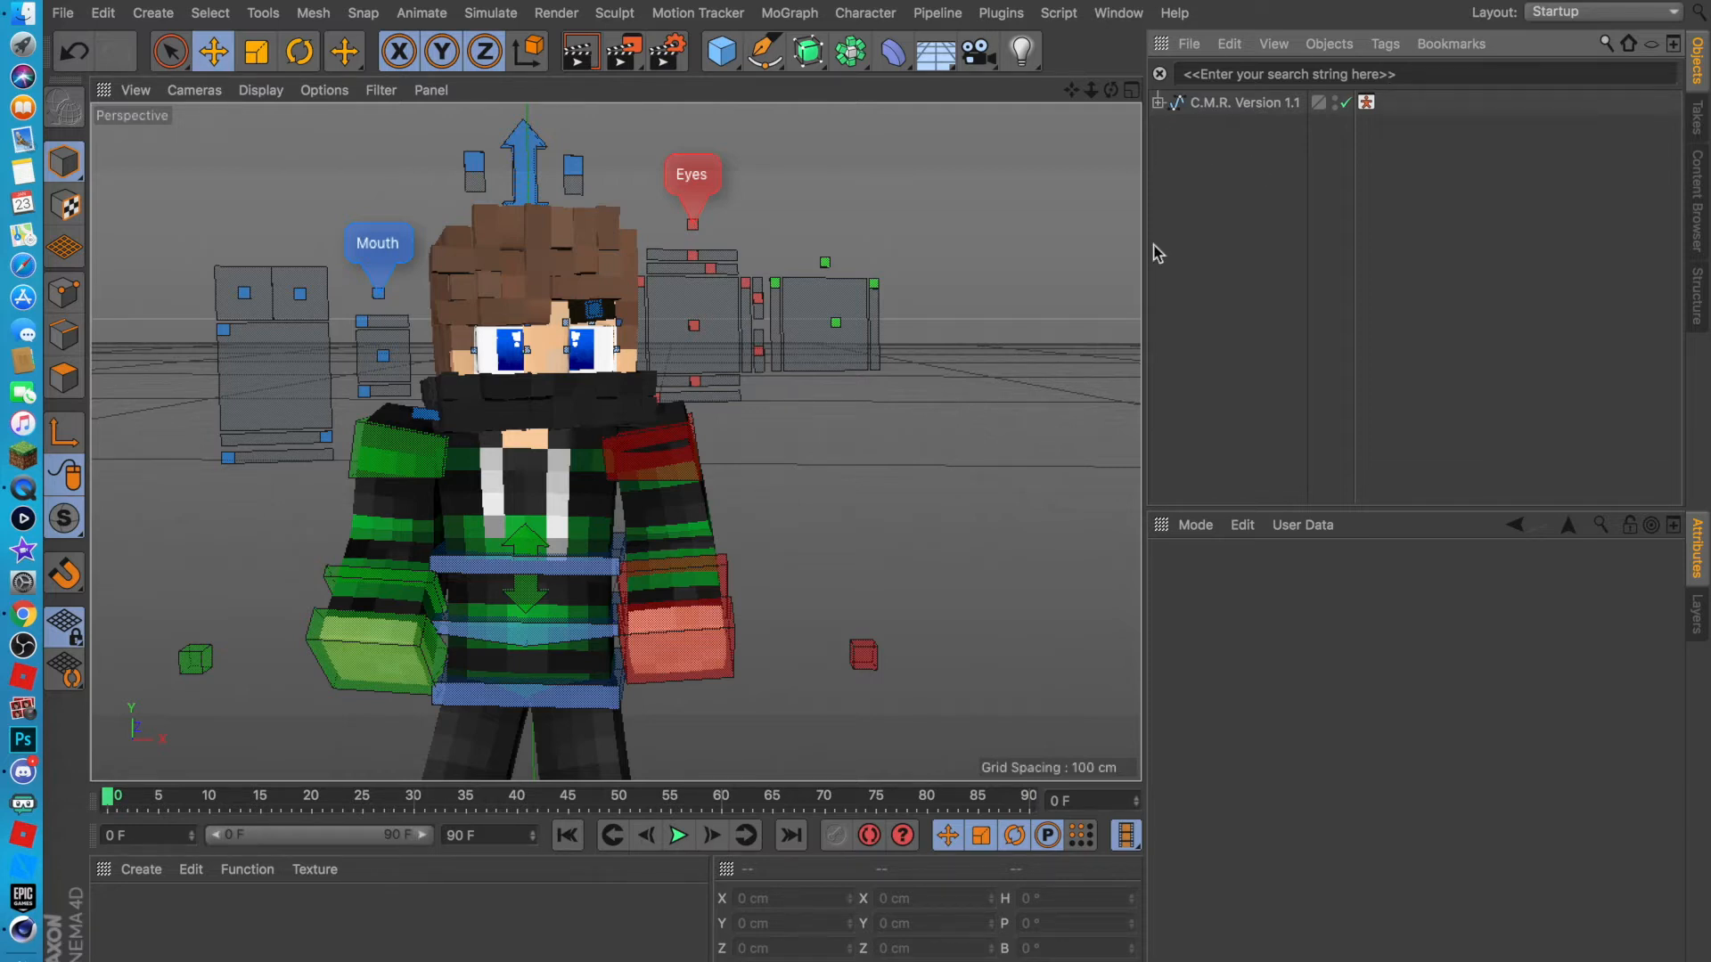
Search the computer for "render" and open the RenderRoom.c4d scene.
key("super+space")
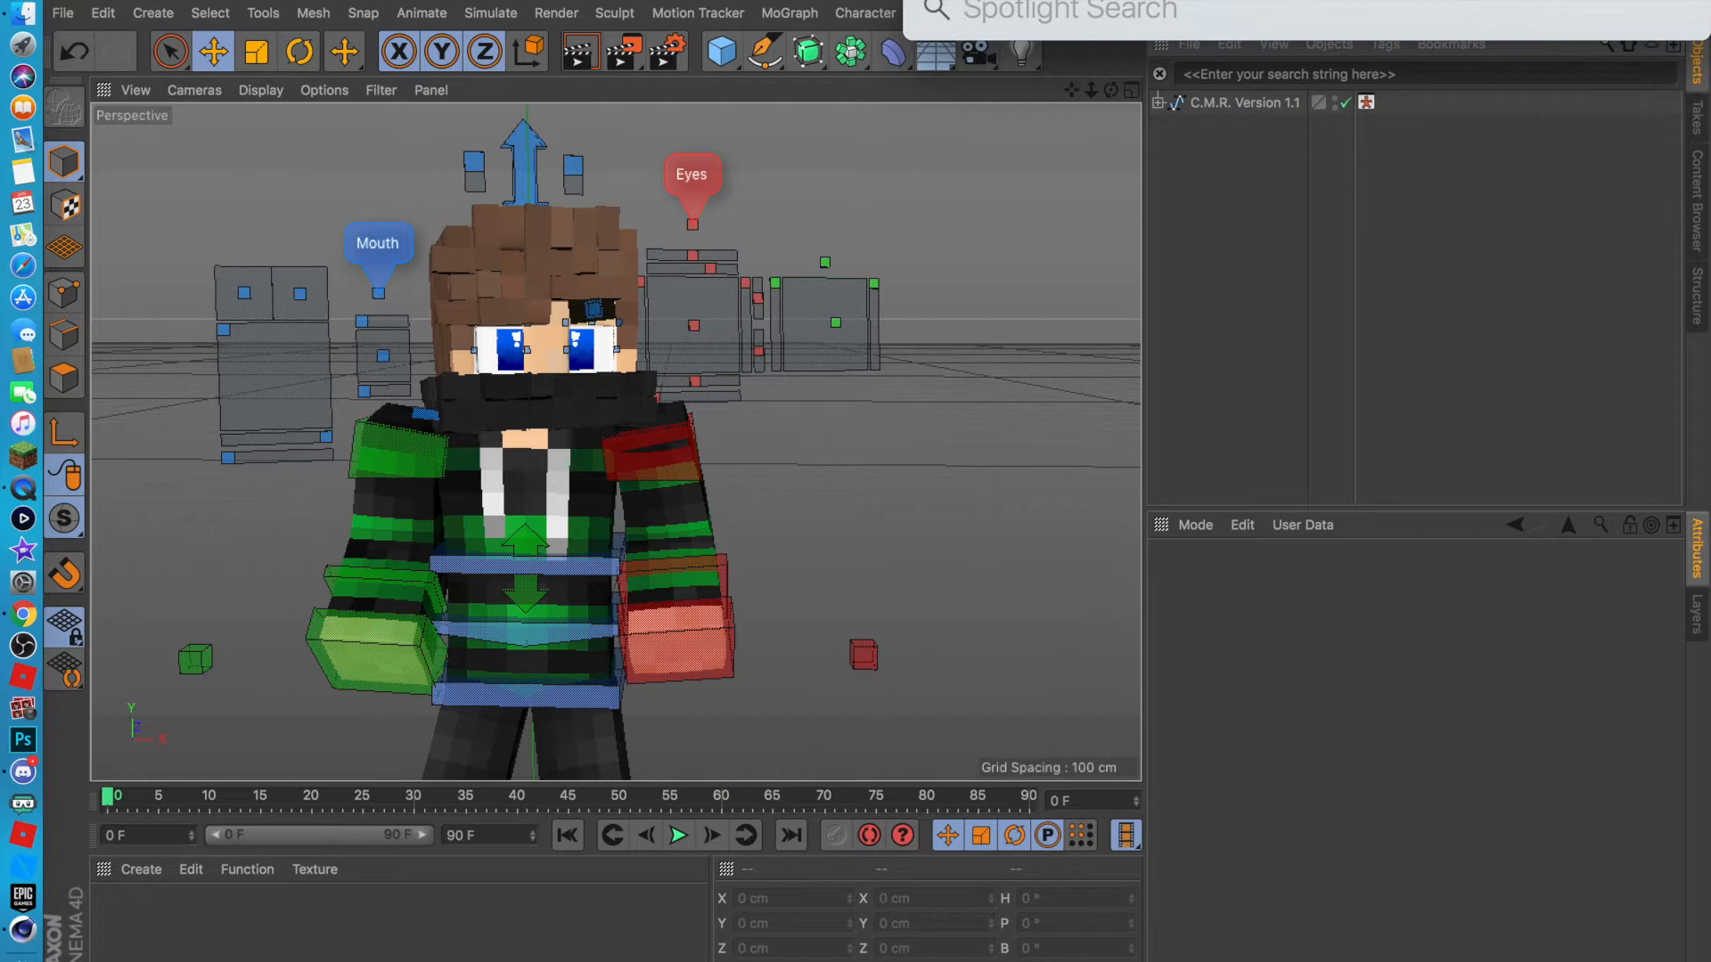
type("render")
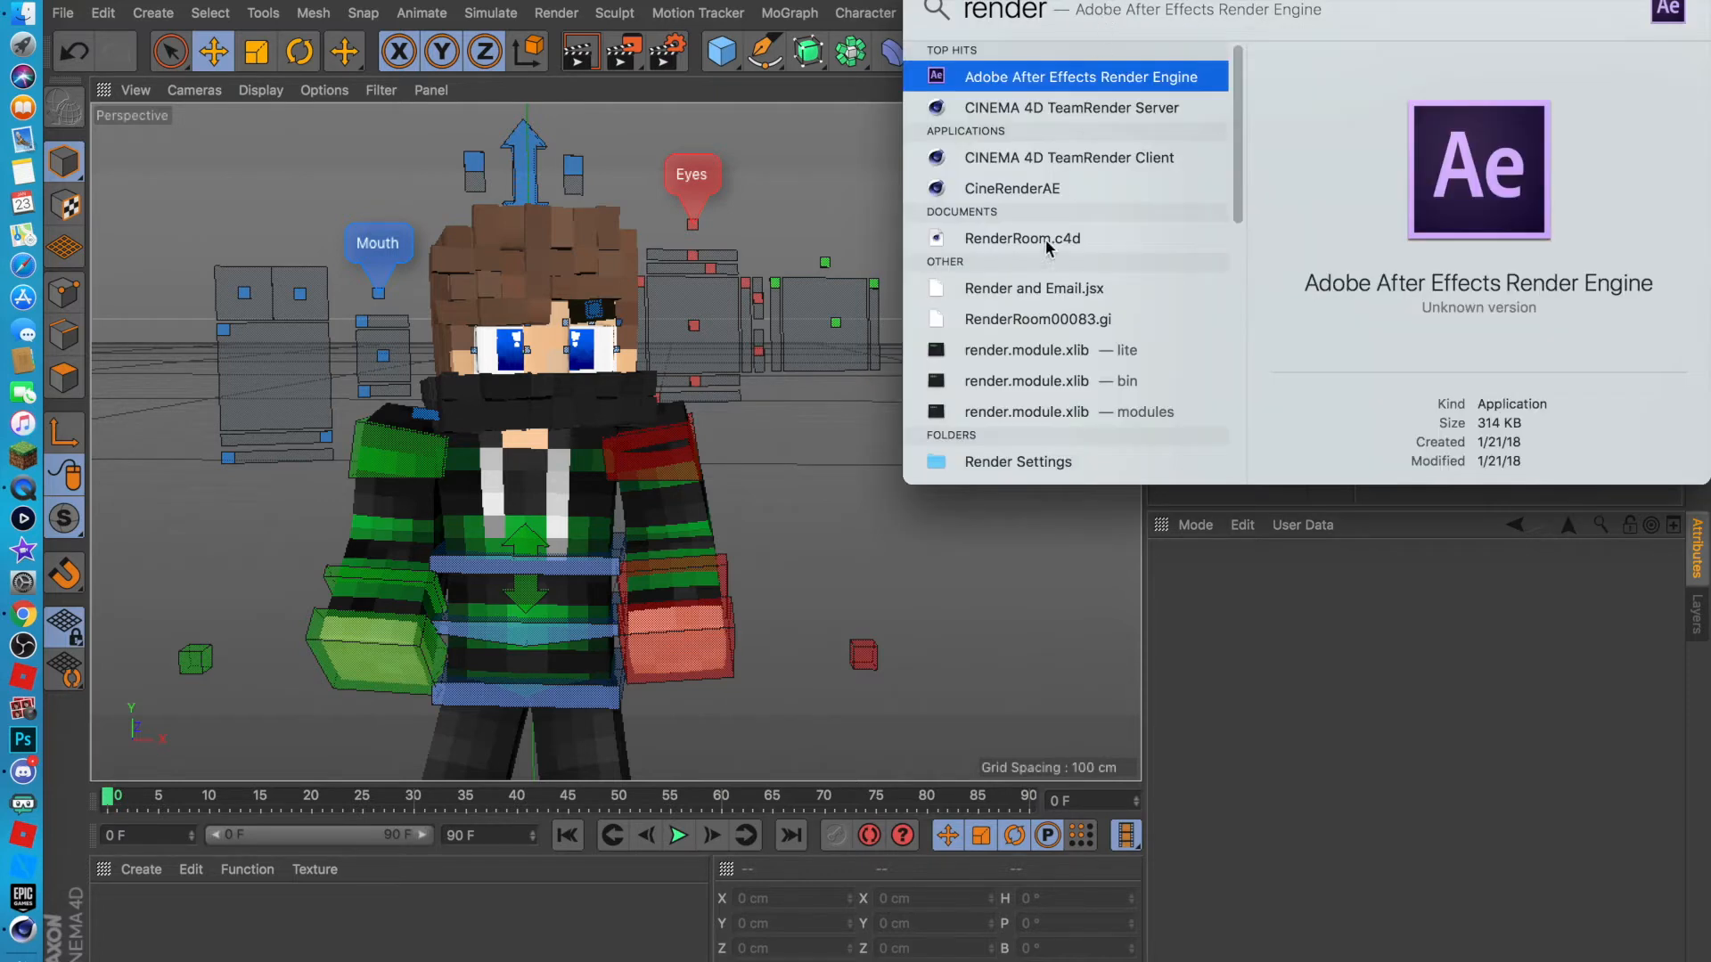
left_click(1022, 239)
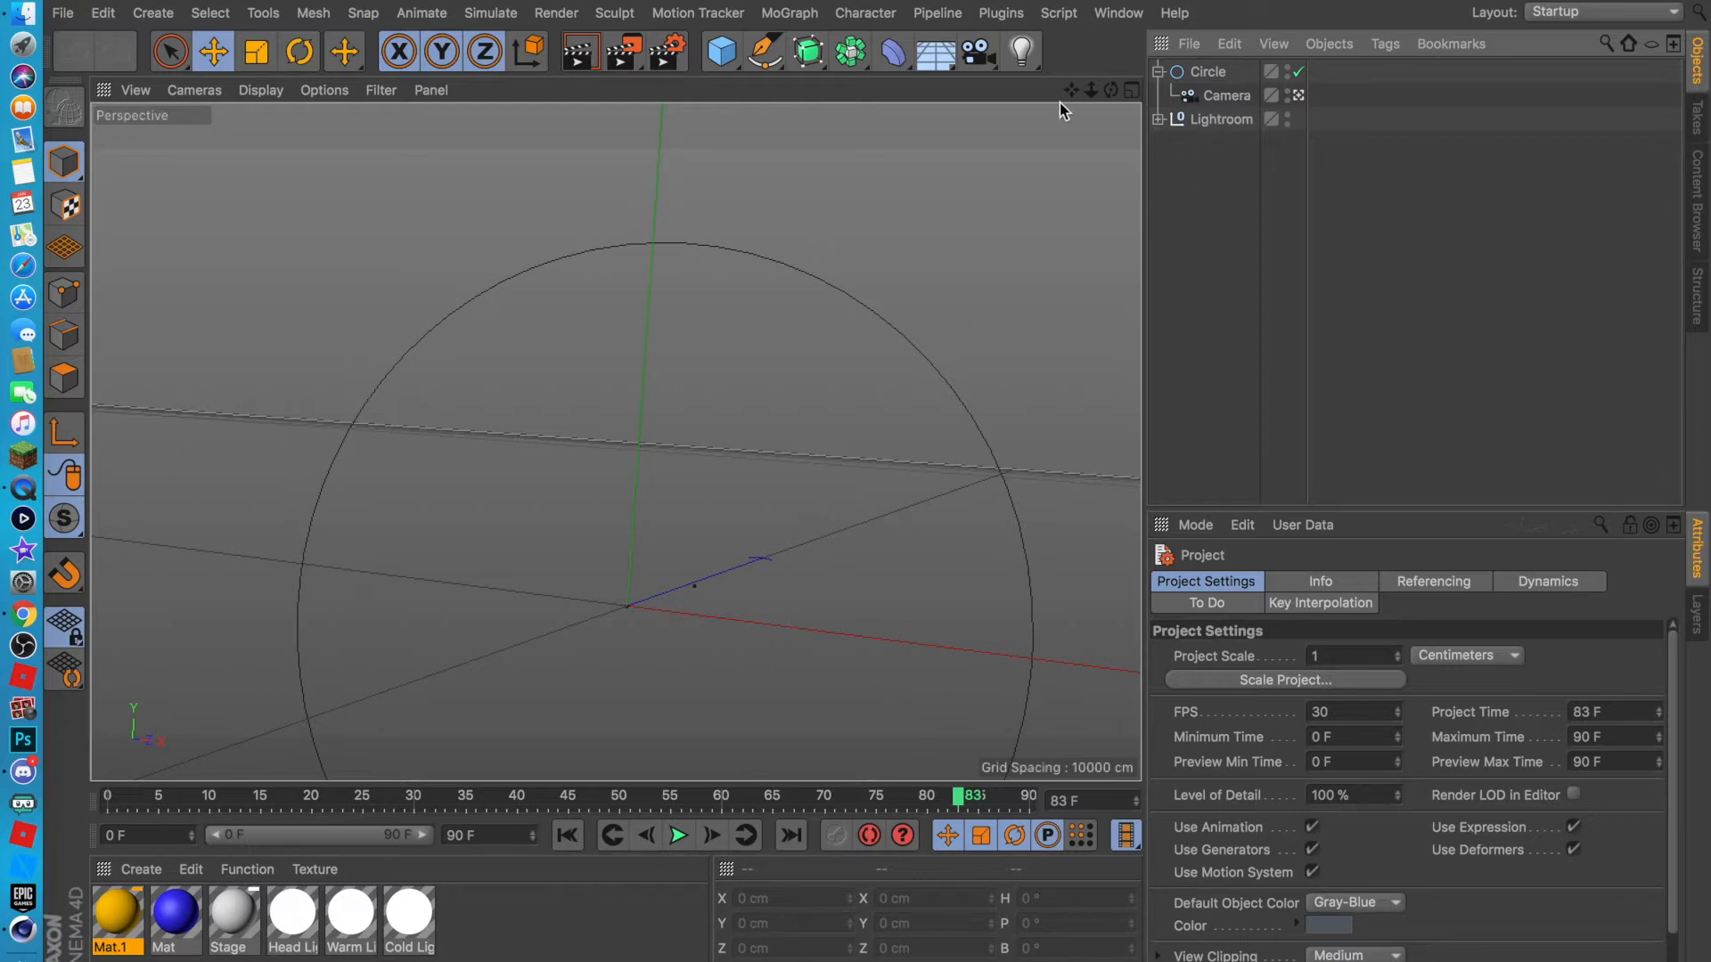
Paste the copied rig into the RenderRoom scene and accept changing its texture paths to absolute paths.
left_click(1237, 46)
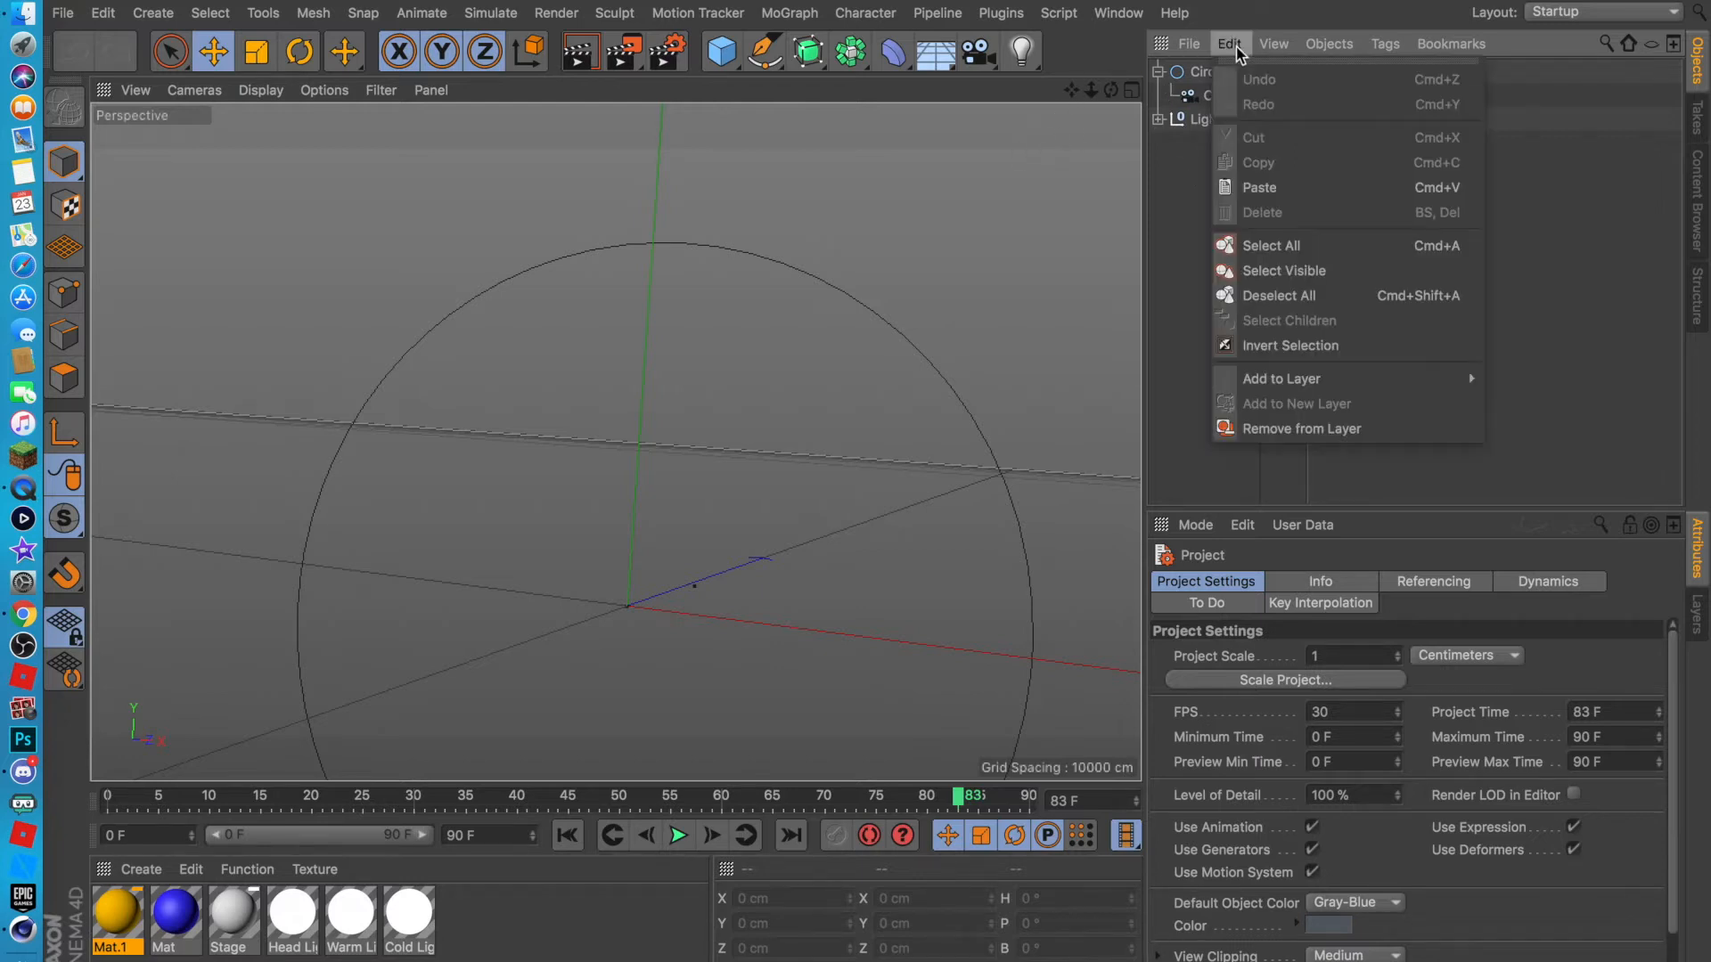
left_click(1250, 186)
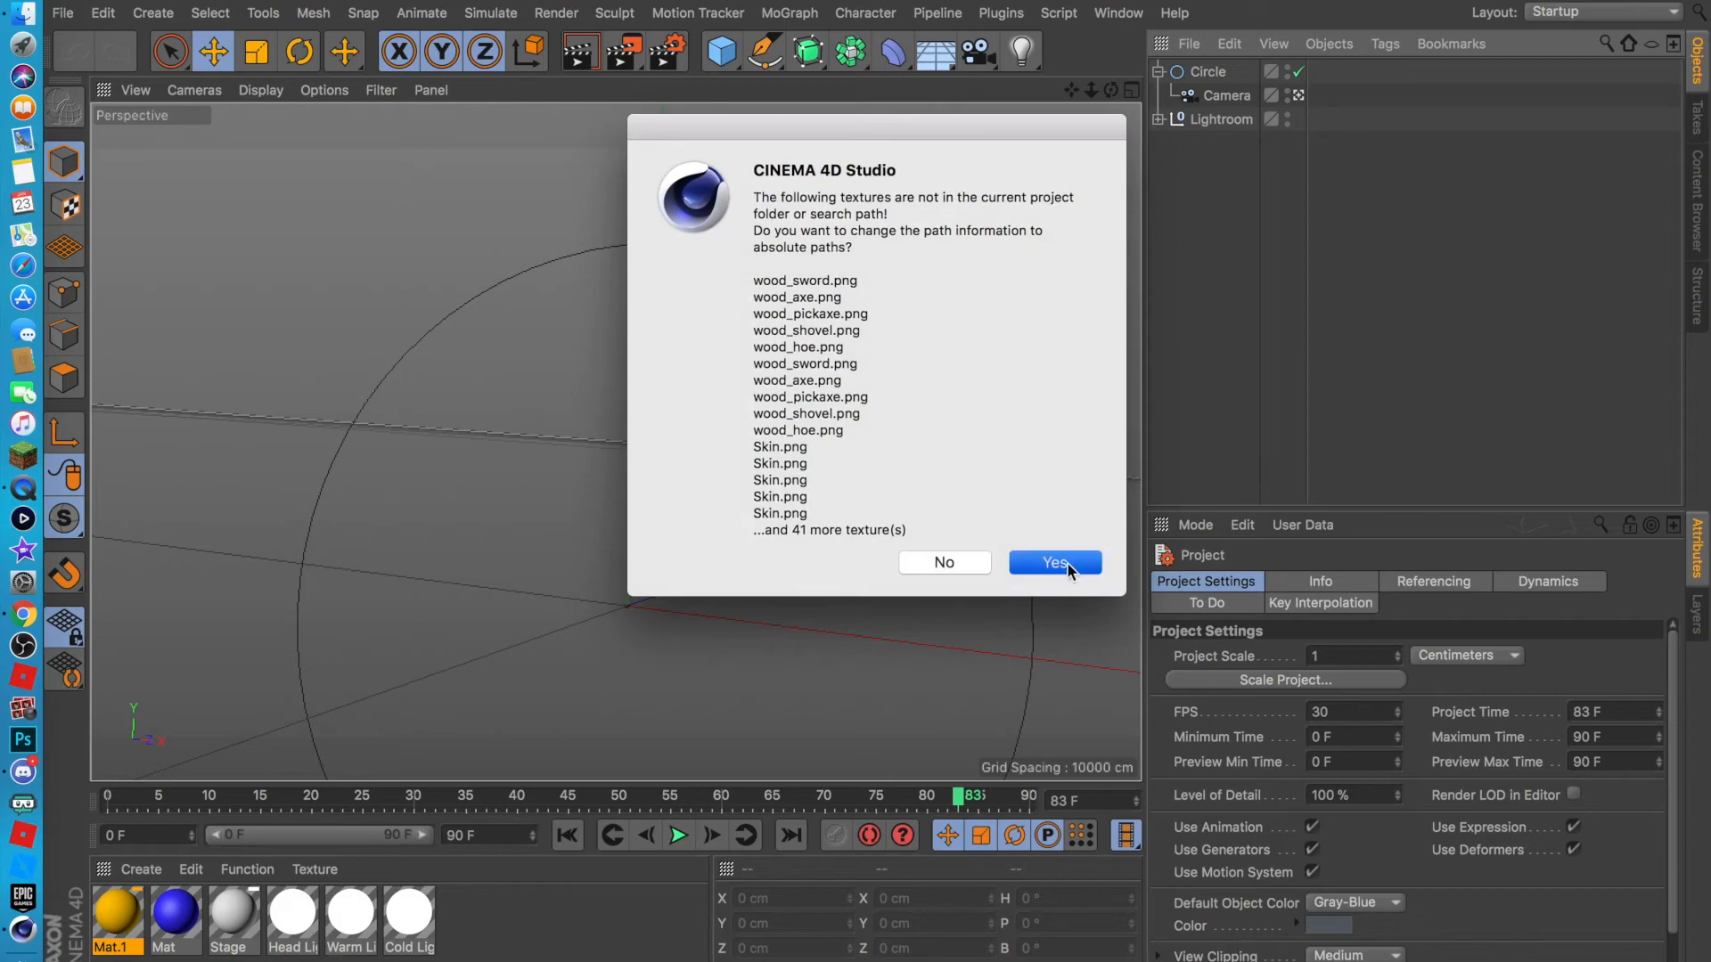
left_click(1068, 565)
Frame the full character from the front at a slight angle and render the scene to the Picture Viewer.
left_click_drag(1094, 92, 1129, 92)
left_click_drag(1071, 90, 1007, 139)
left_click_drag(1111, 90, 1070, 72)
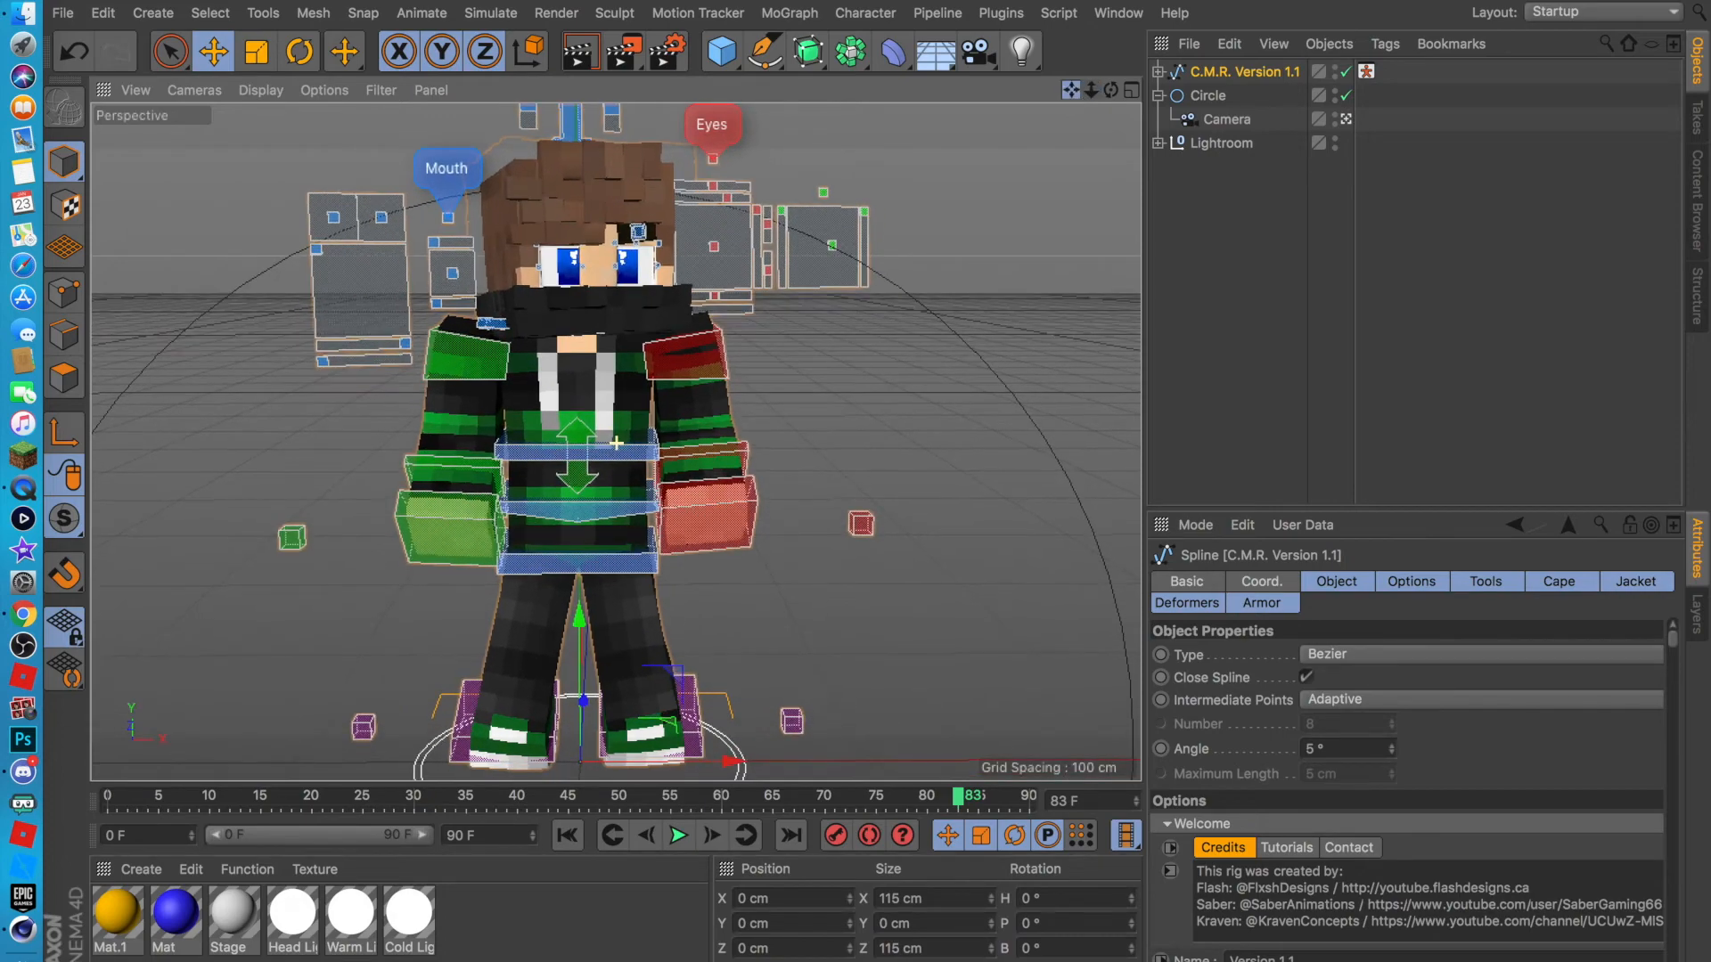
left_click(1083, 181)
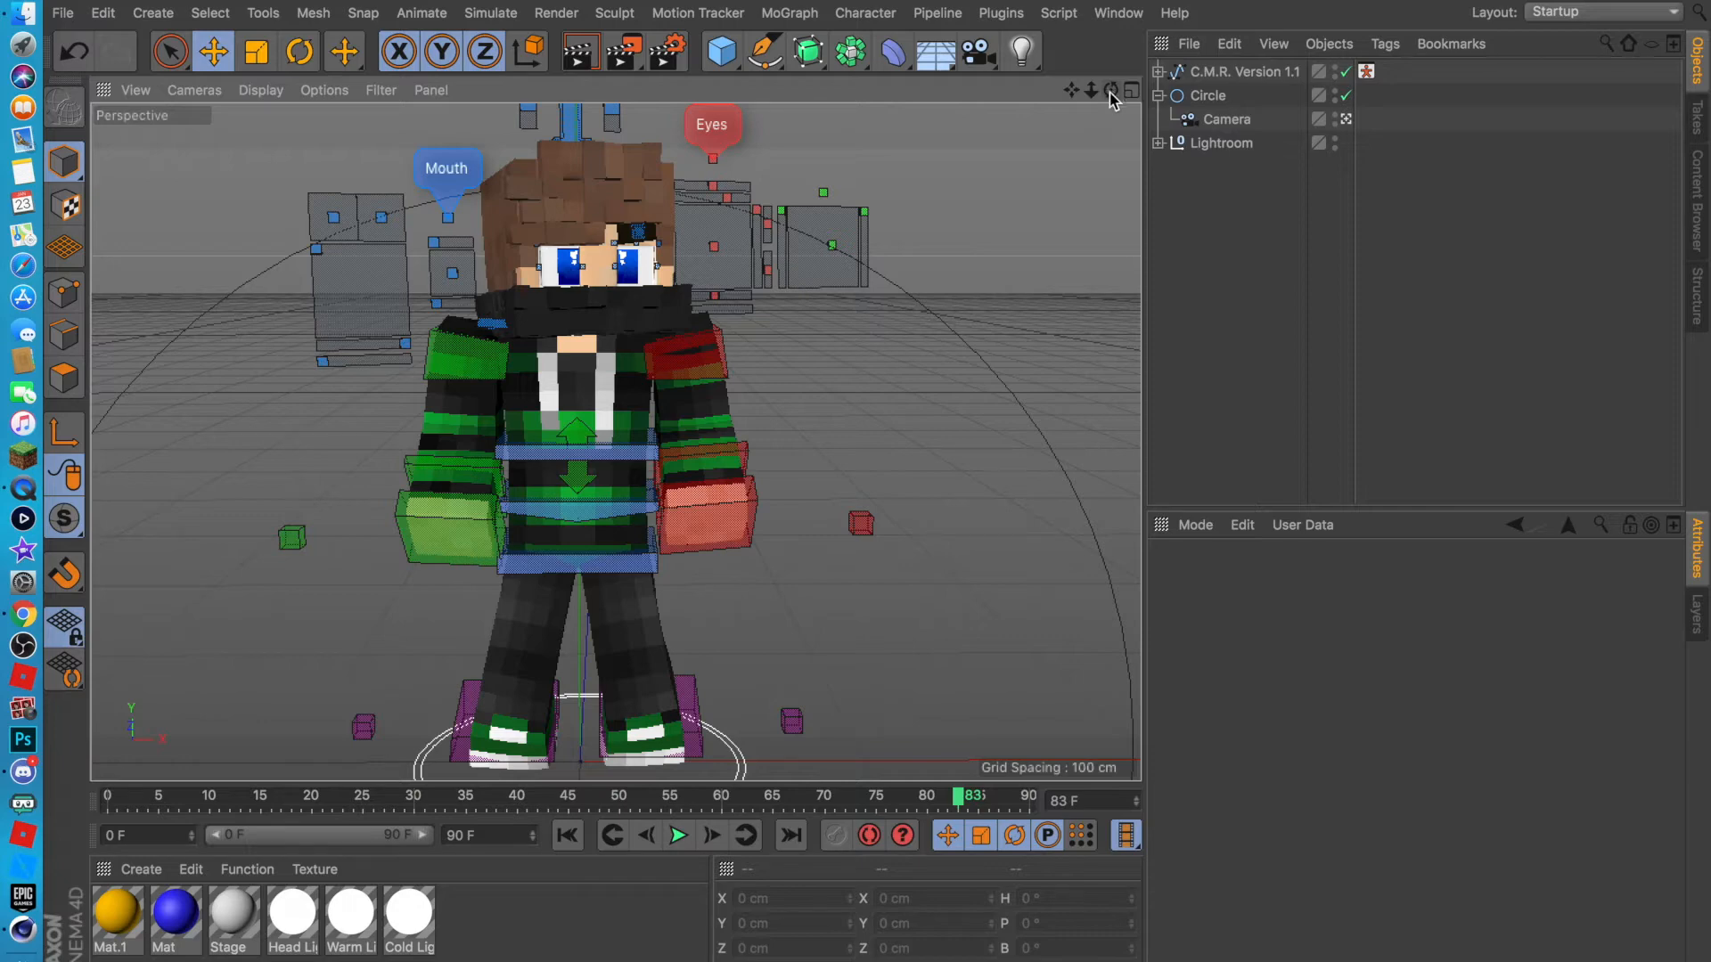
left_click_drag(1111, 91, 1122, 94)
left_click(624, 50)
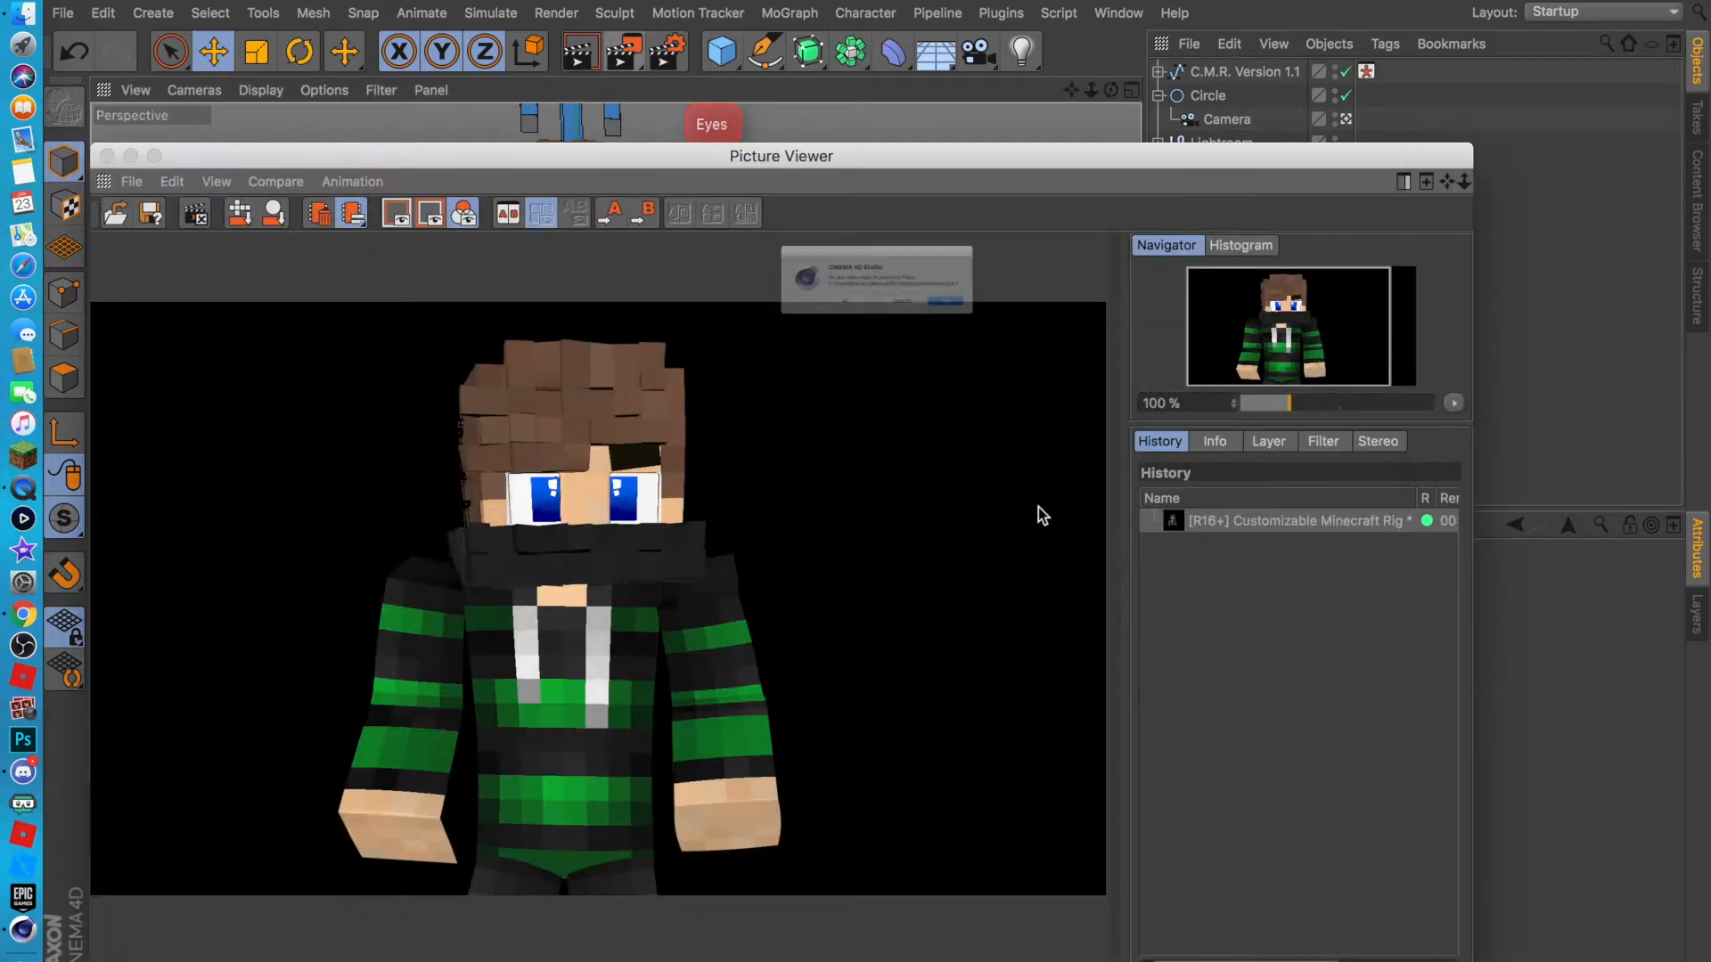
left_click(1059, 337)
left_click_drag(991, 157, 1039, 76)
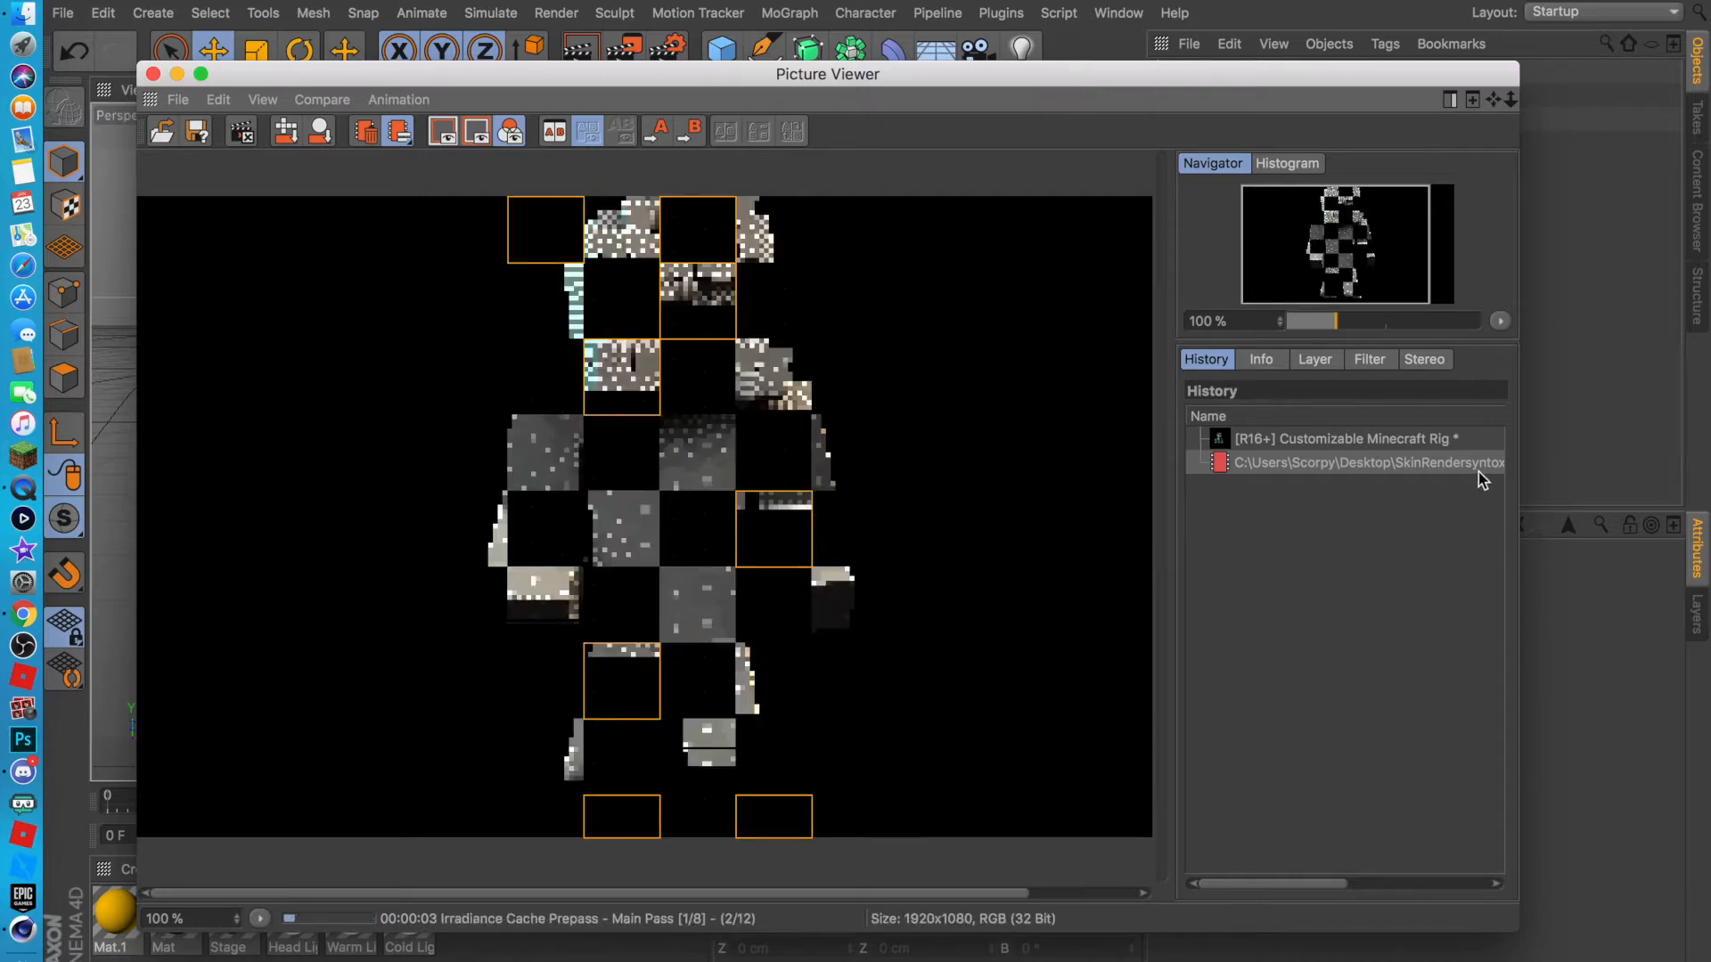
Compare the earlier Customizable Minecraft Rig render with the RenderRoom render in the Picture Viewer history.
left_click(1265, 438)
left_click(1275, 466)
left_click(1271, 440)
left_click(1280, 463)
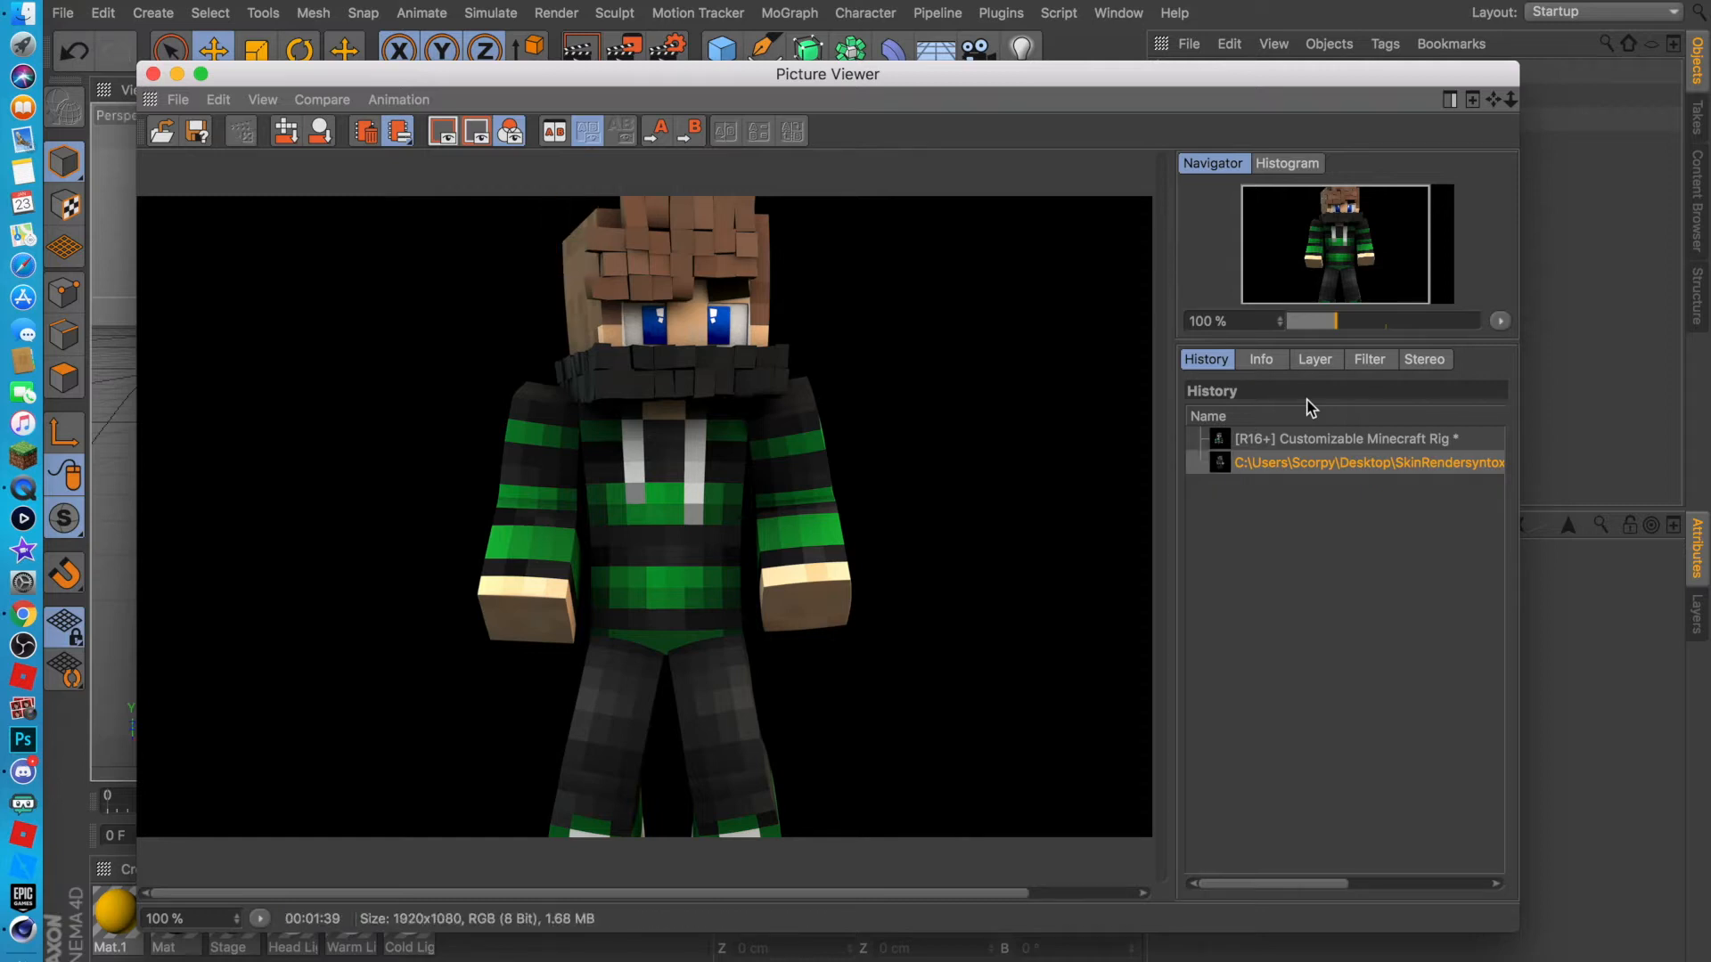
Save the RenderRoom render as a still PNG image at 8 bits/channel with the alpha channel included.
right_click(1348, 462)
left_click(1157, 774)
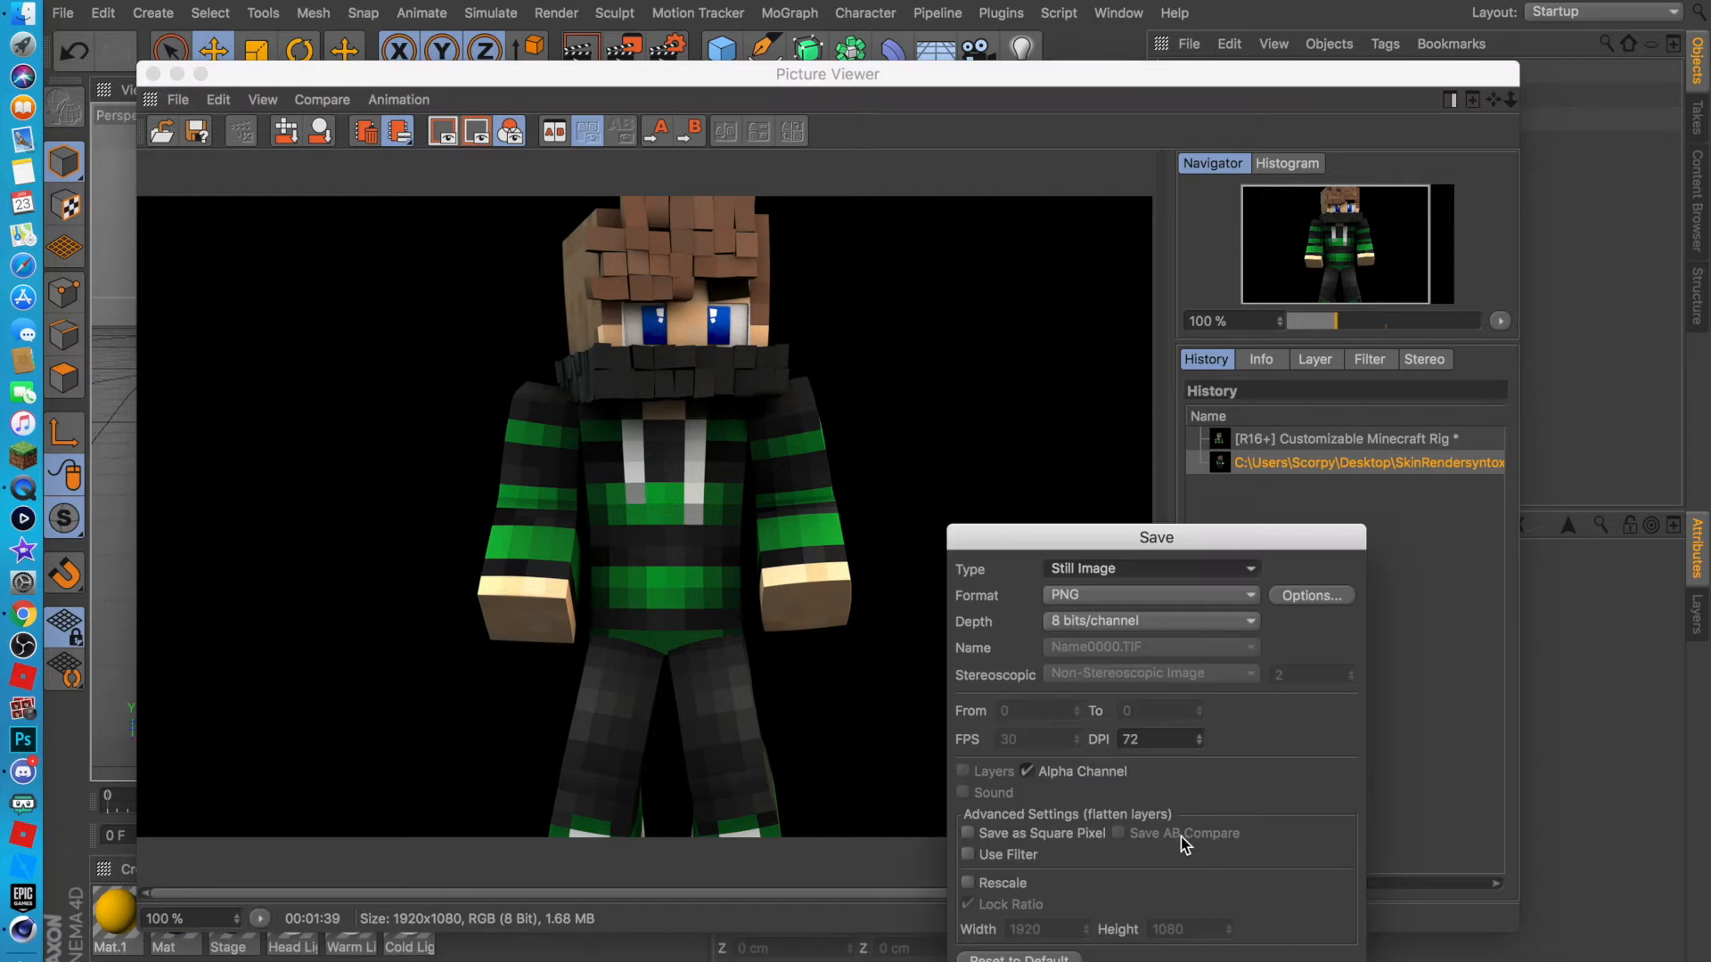
key("Return")
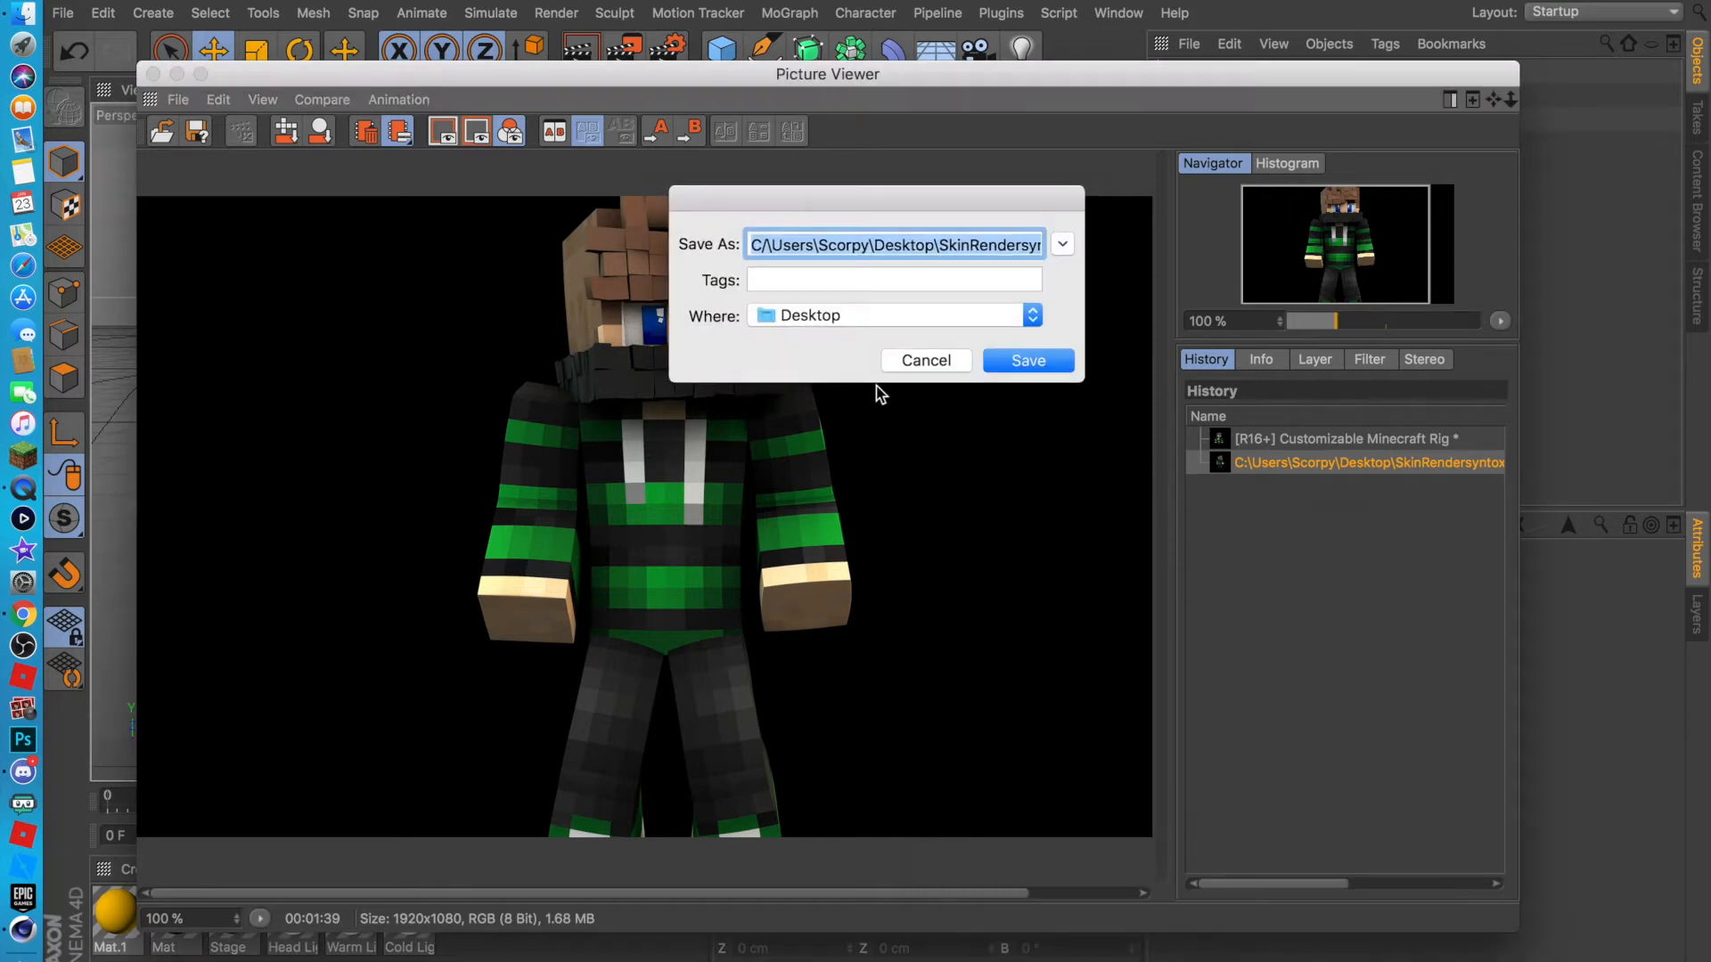
Store the PNG on the Desktop under a new file name ending in 098632 and close the Picture Viewer.
left_click_drag(861, 245, 1118, 244)
left_click_drag(1007, 242, 228, 132)
type("javiiiiiiiiiiiiii.png")
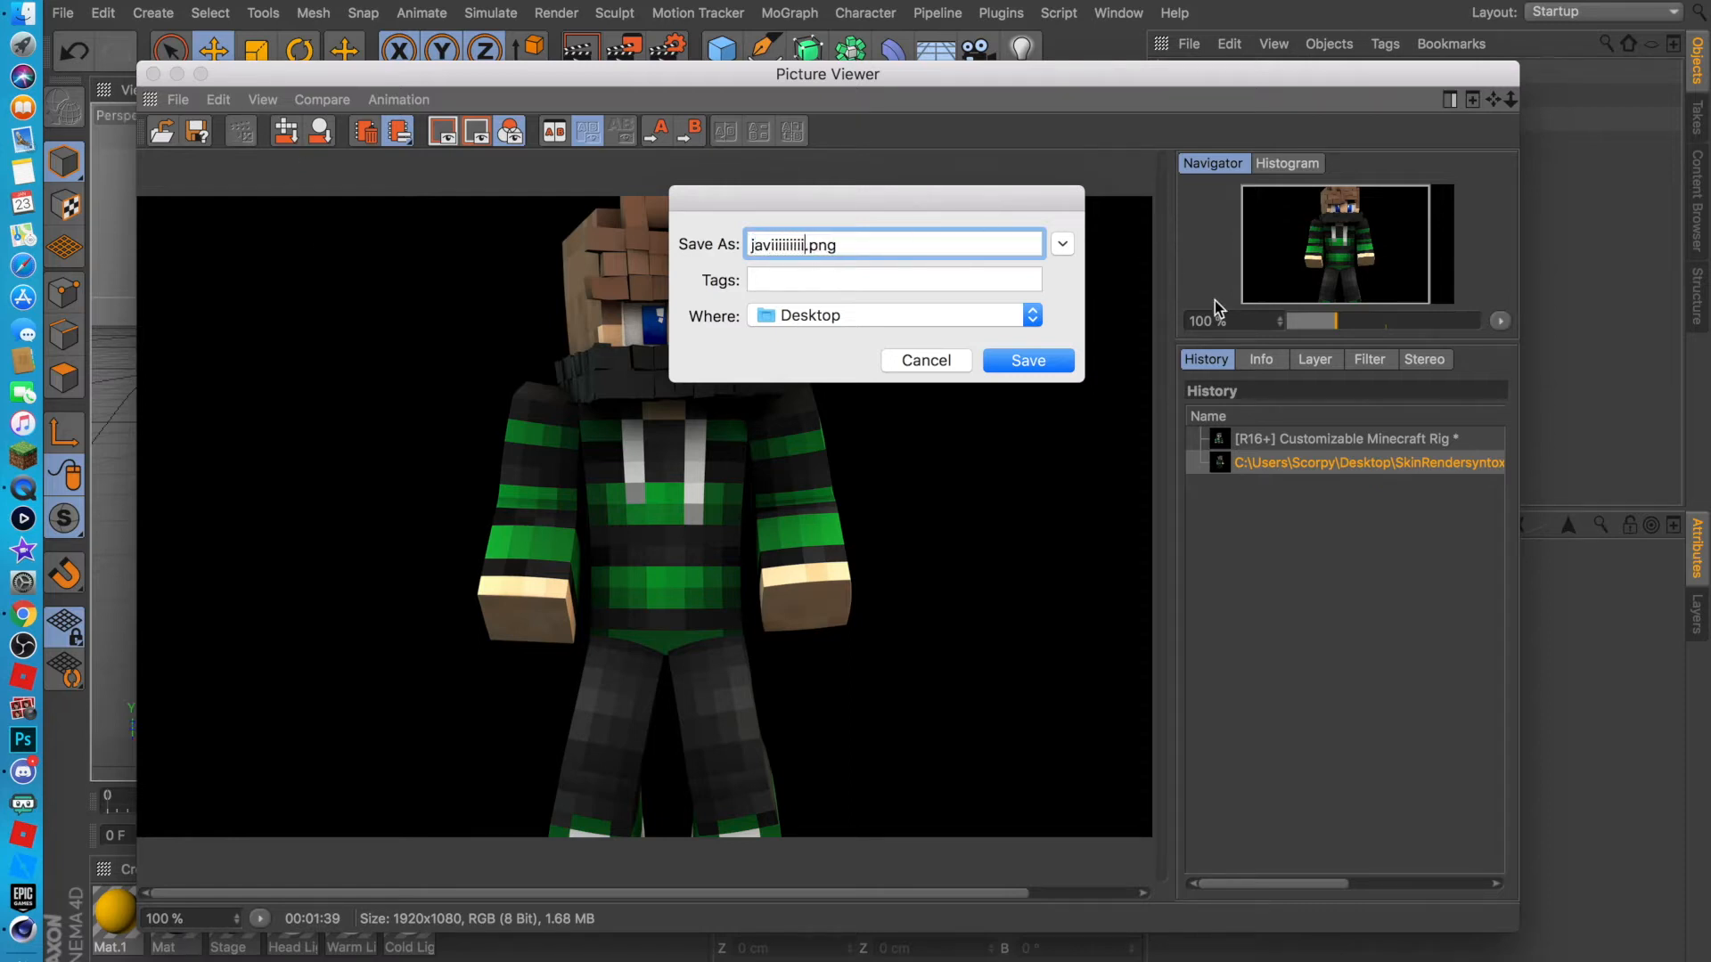
type("i666")
key("BackSpace")
key("BackSpace")
key("BackSpace")
type("098632")
left_click(1030, 361)
left_click(152, 75)
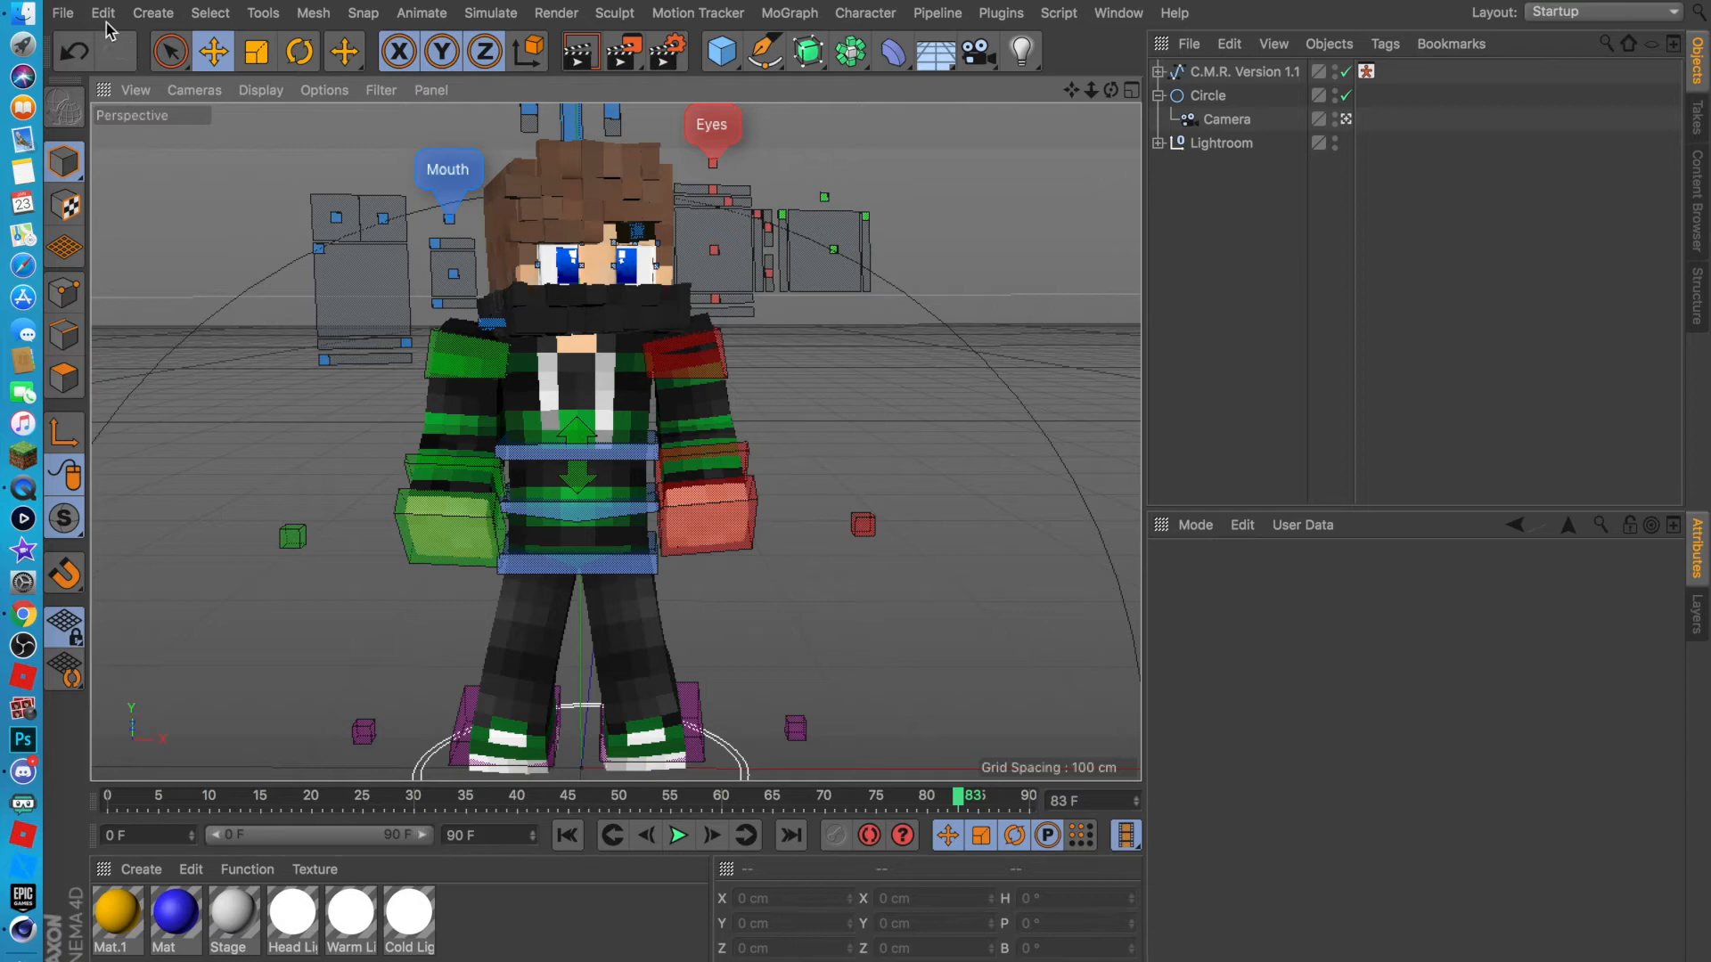
Clear the 3D window out of the way and look over the character renders and thumbnail images on the desktop.
left_click(84, 1)
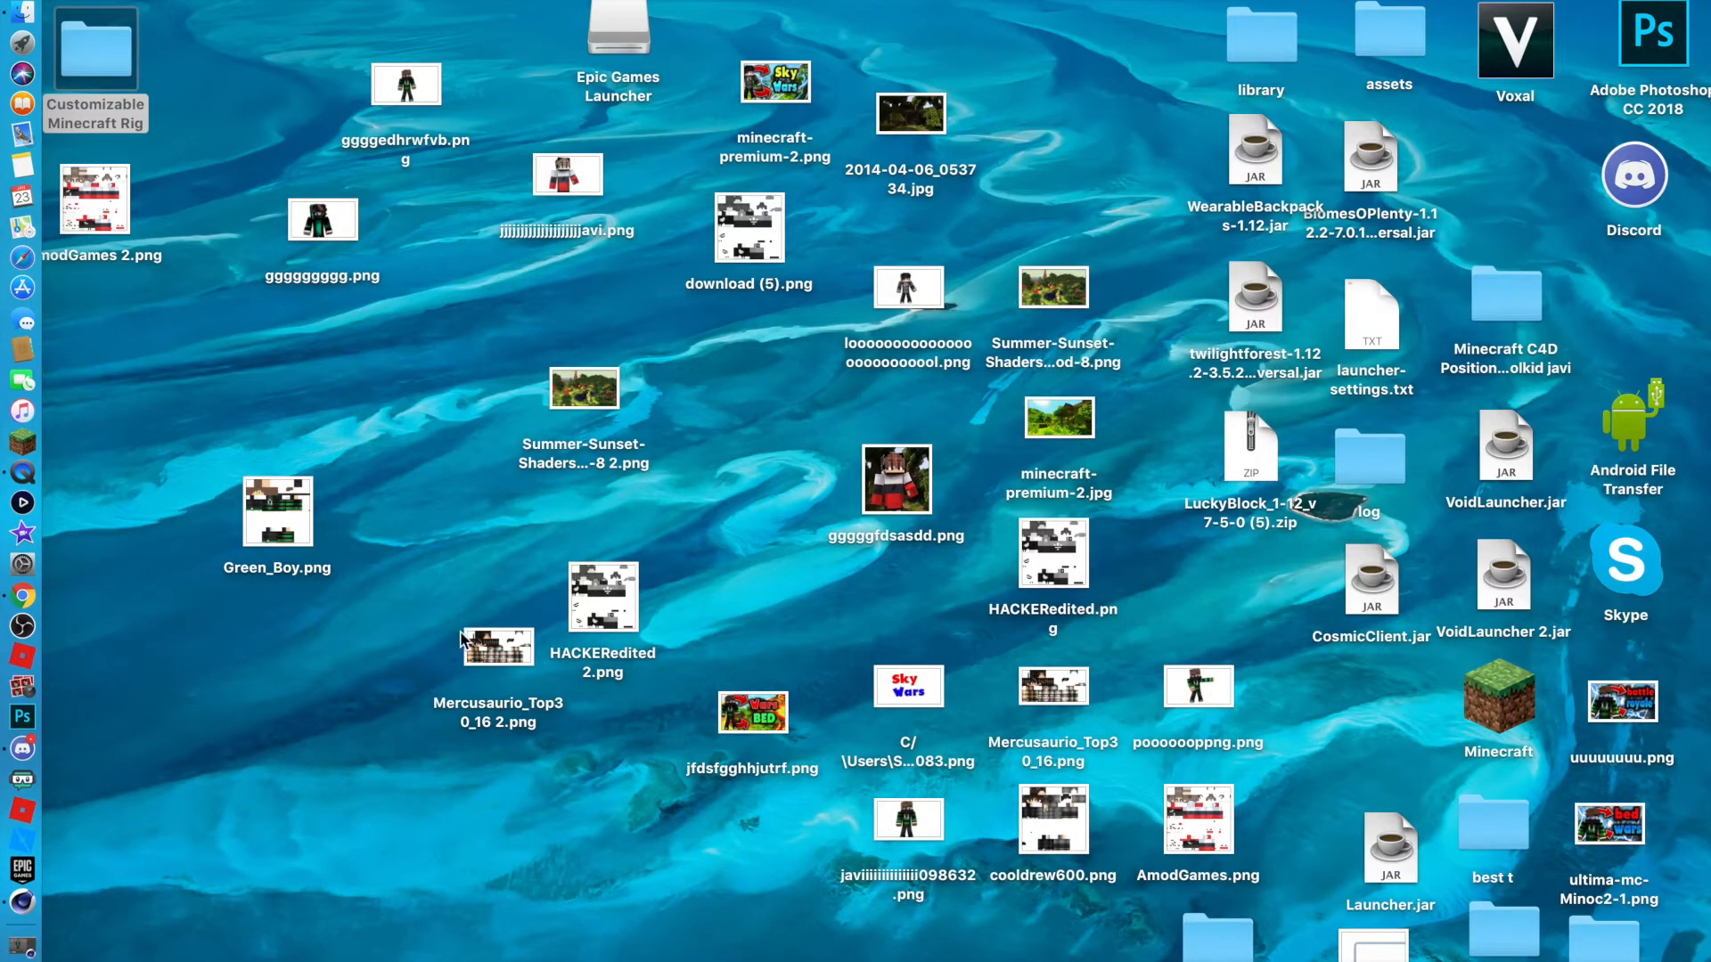
left_click_drag(336, 233, 326, 234)
left_click(537, 448)
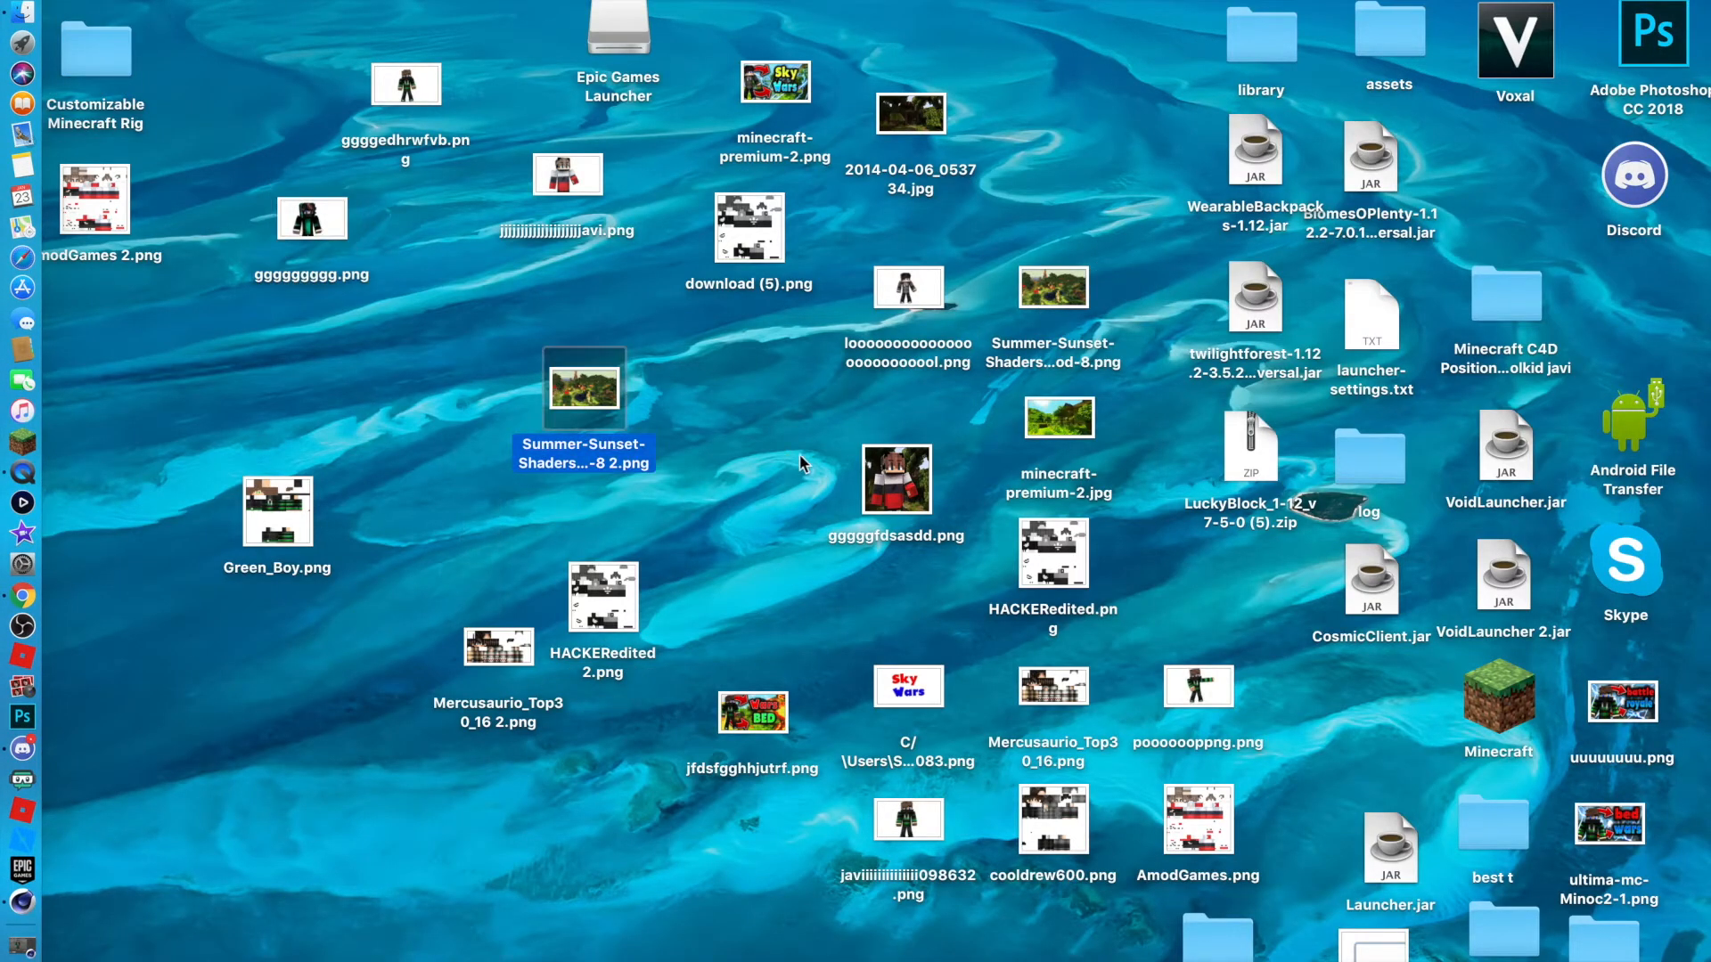
left_click(894, 485)
left_click(906, 287)
left_click(680, 209)
left_click(775, 84)
left_click(869, 116)
left_click(773, 179)
left_click(755, 720)
left_click(593, 615)
left_click(530, 657)
left_click(885, 479)
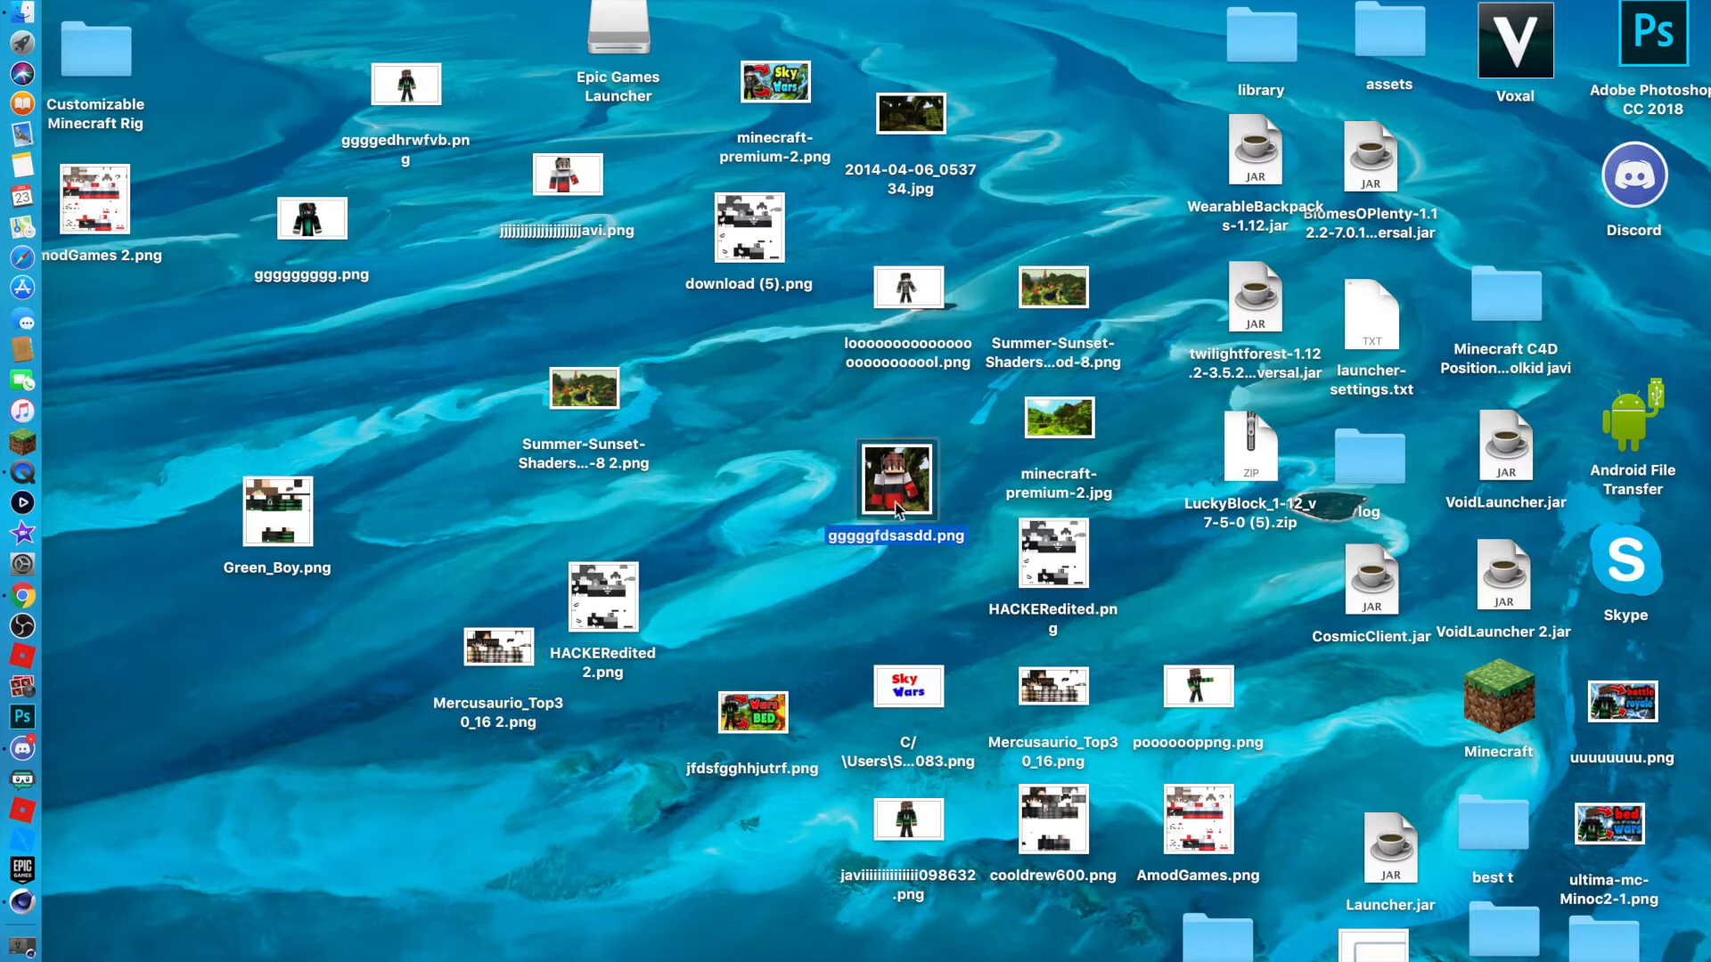
left_click(909, 608)
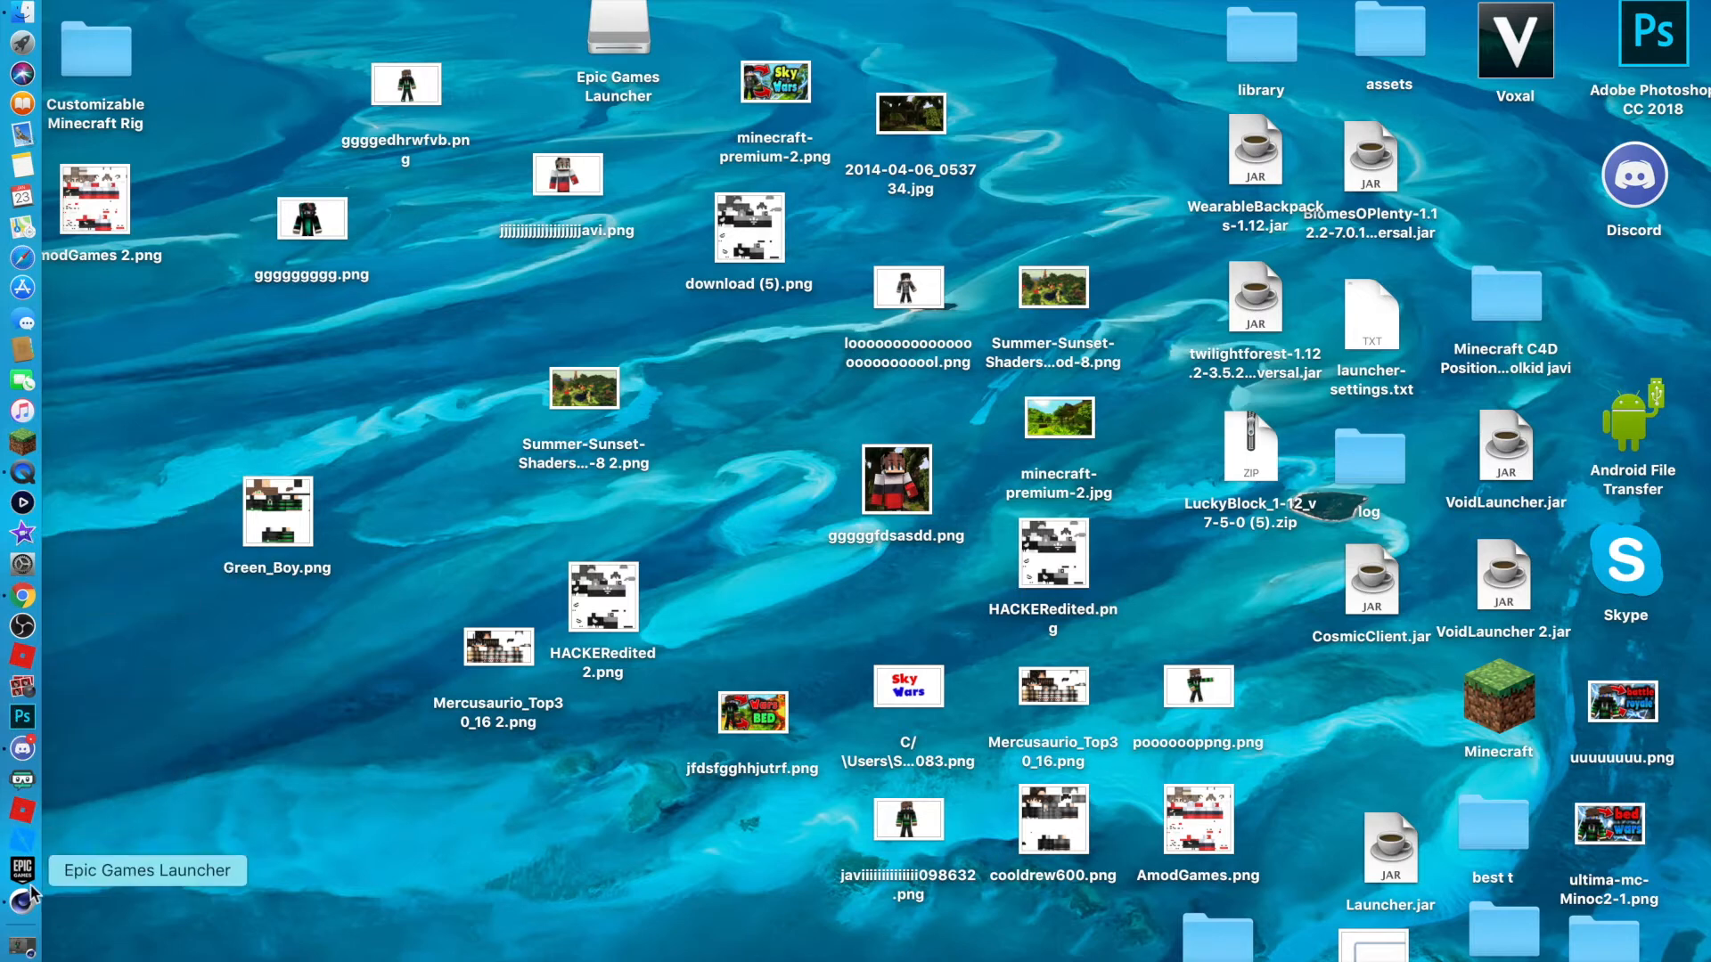
Switch to Adobe Photoshop, continue past the missing fonts notice and close the three recovered documents without saving.
left_click(22, 717)
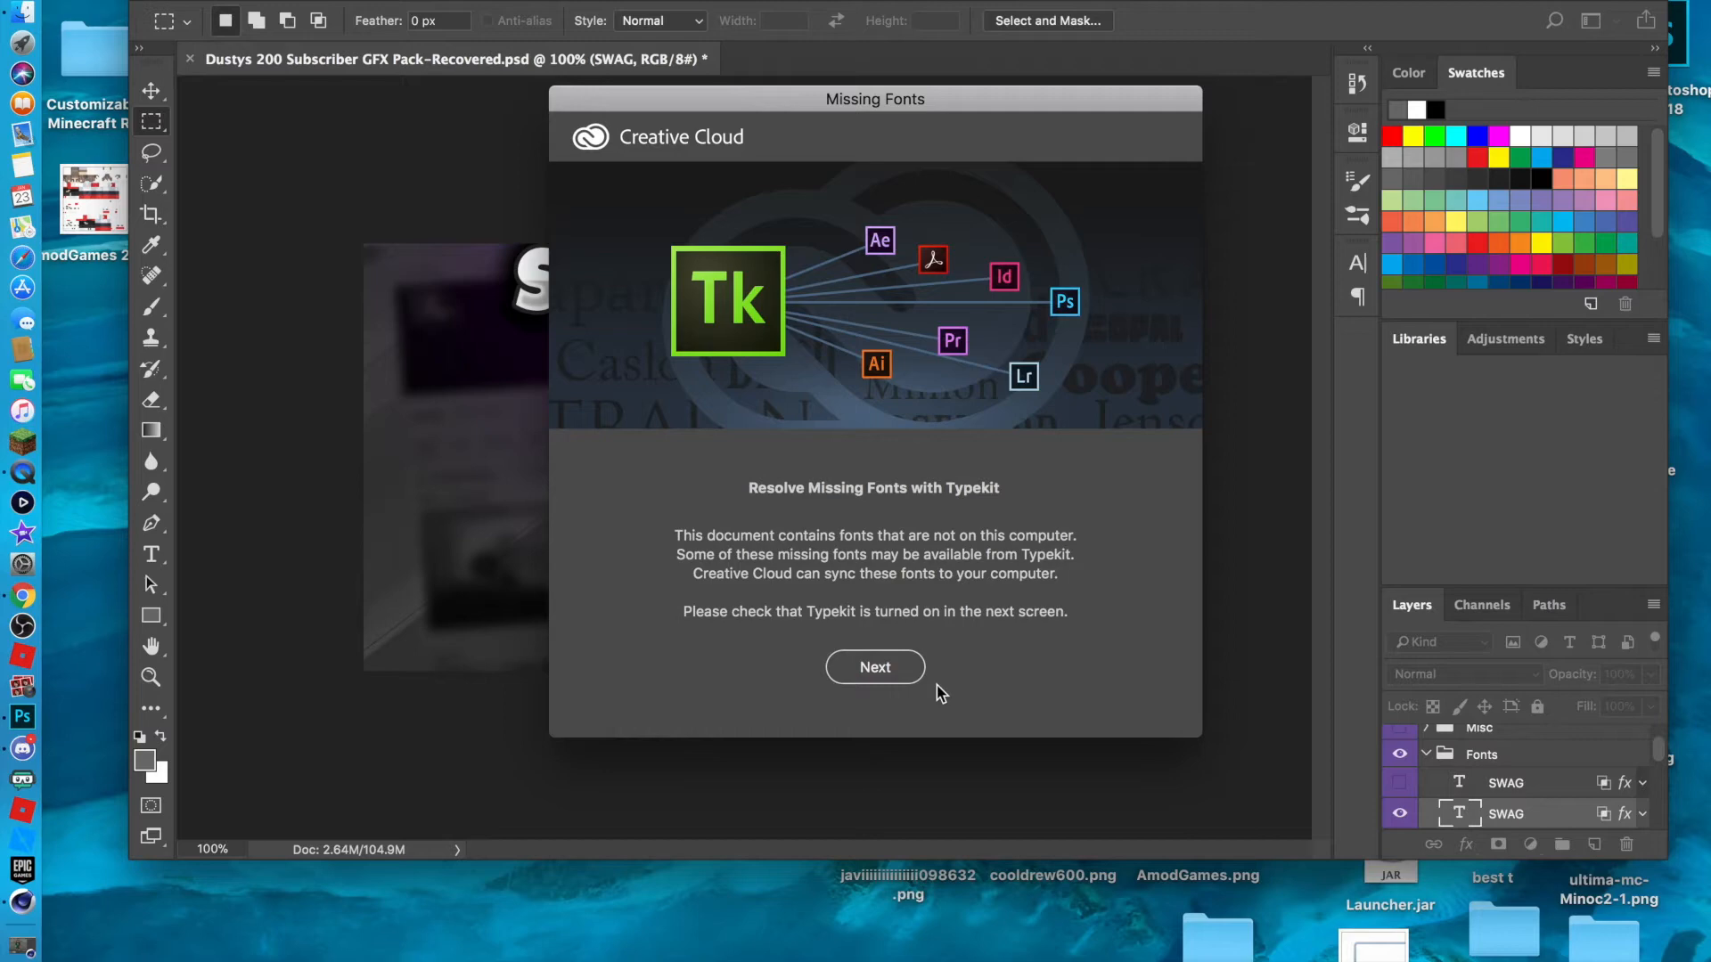
left_click(890, 667)
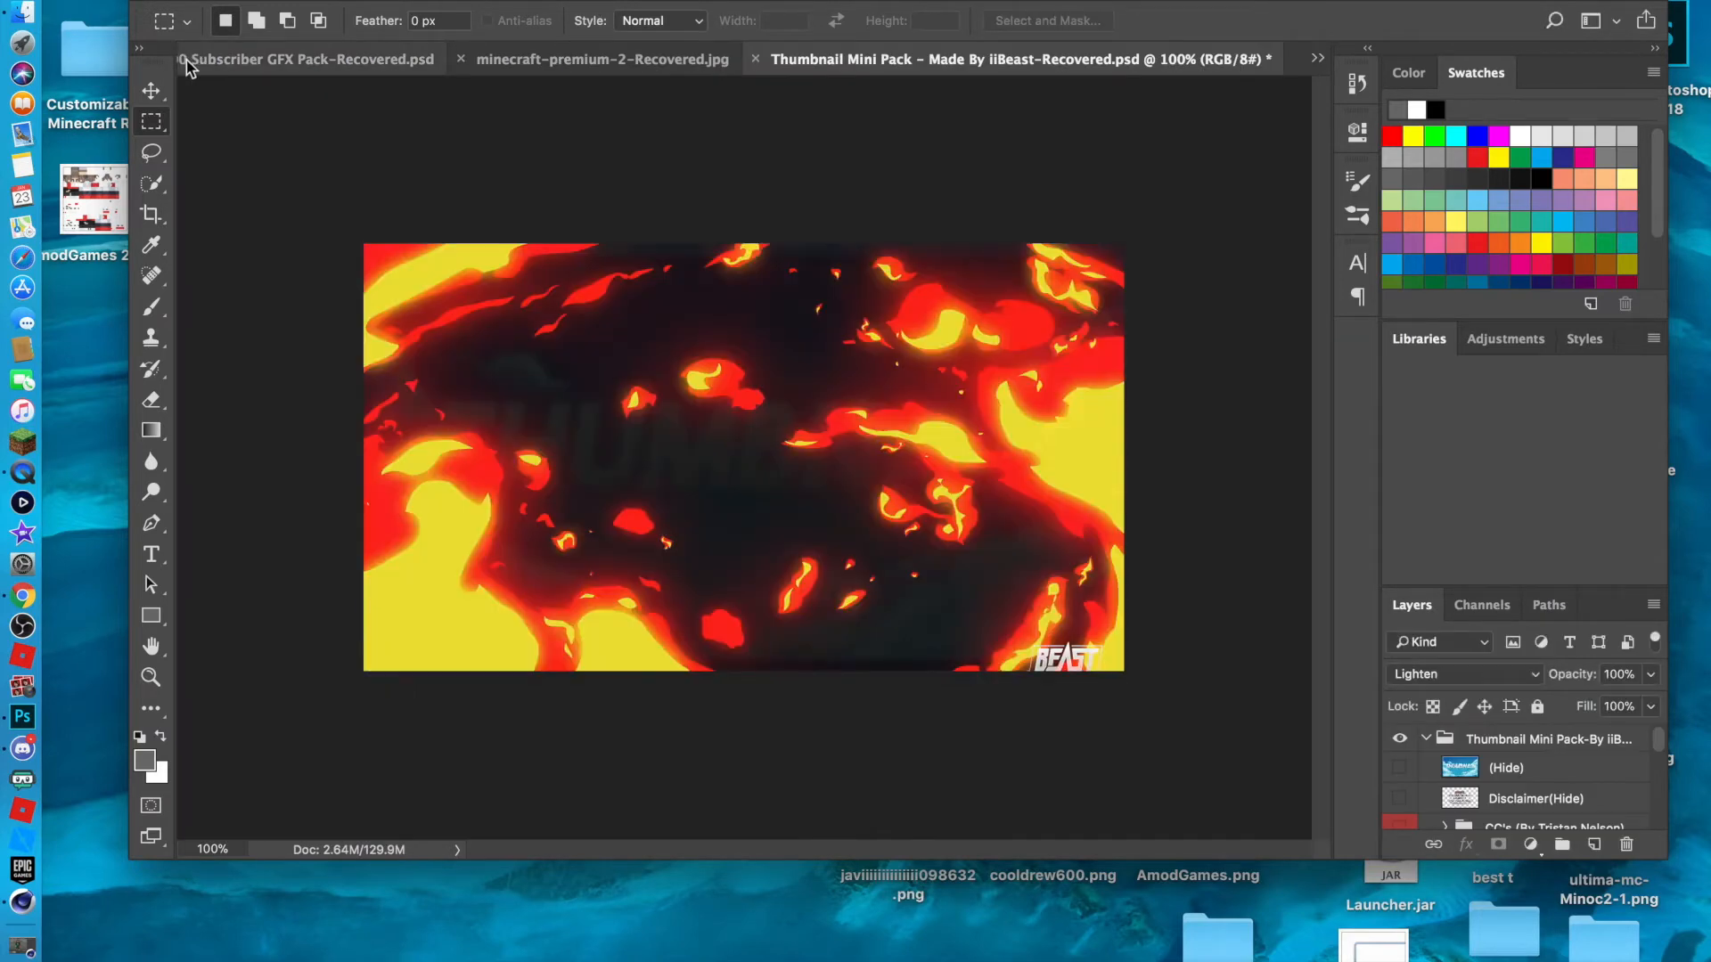
left_click(757, 60)
left_click(796, 335)
left_click(738, 60)
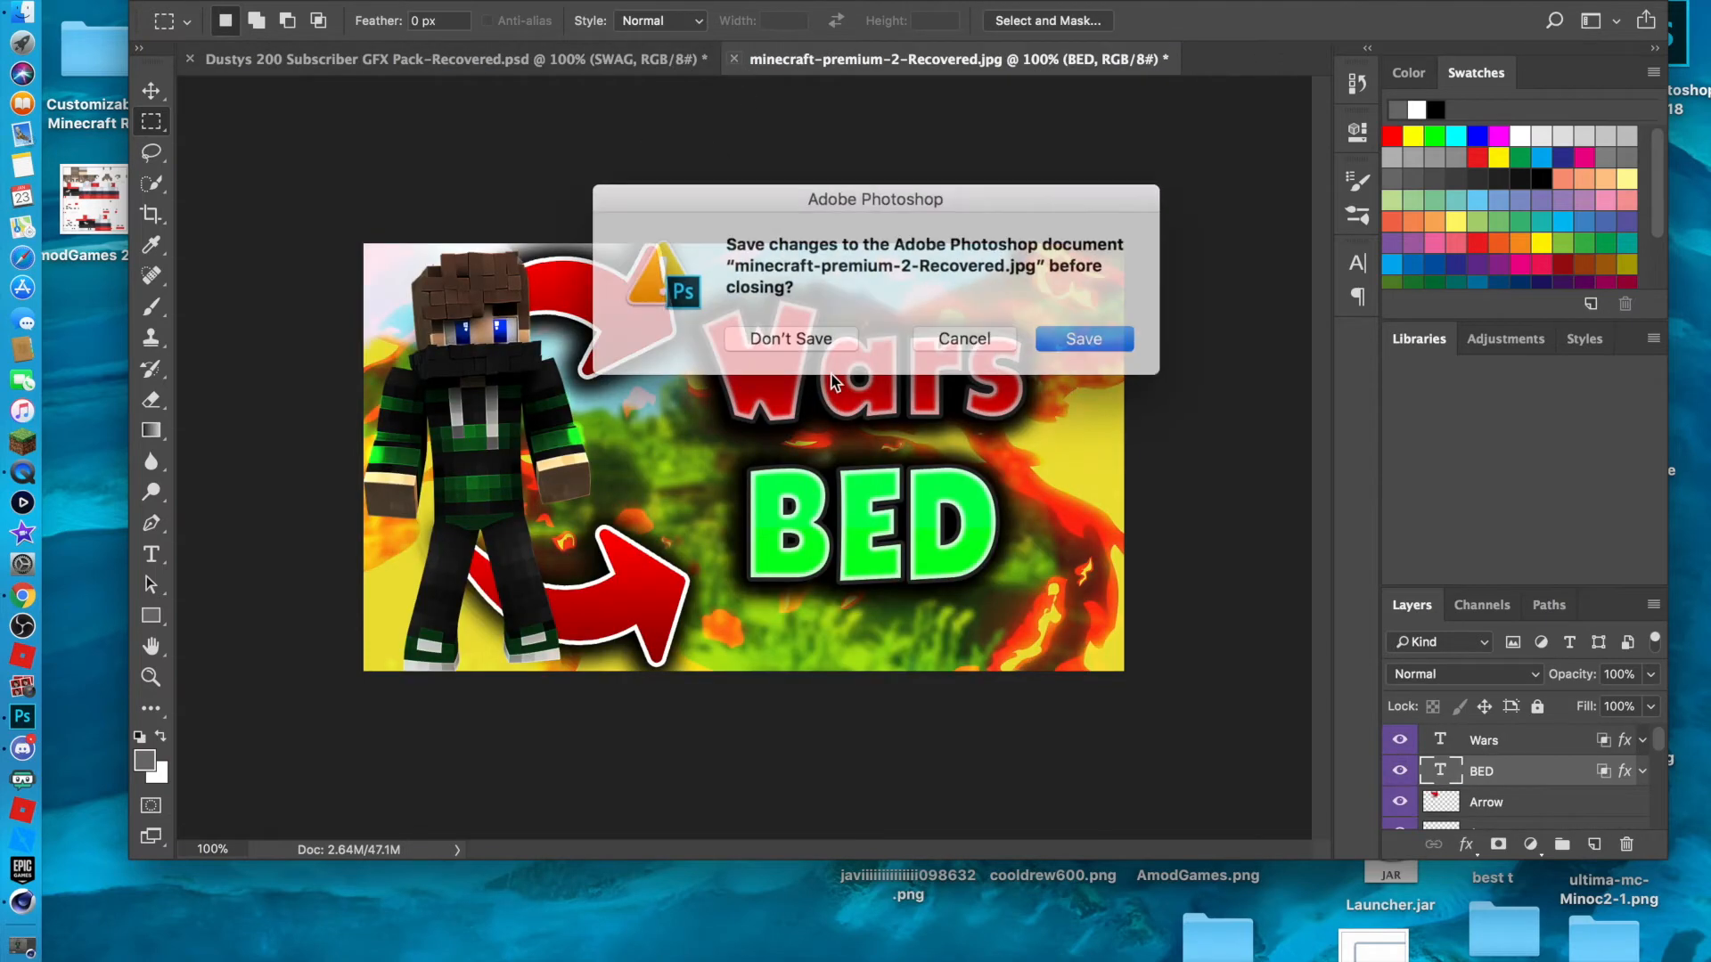
left_click(803, 337)
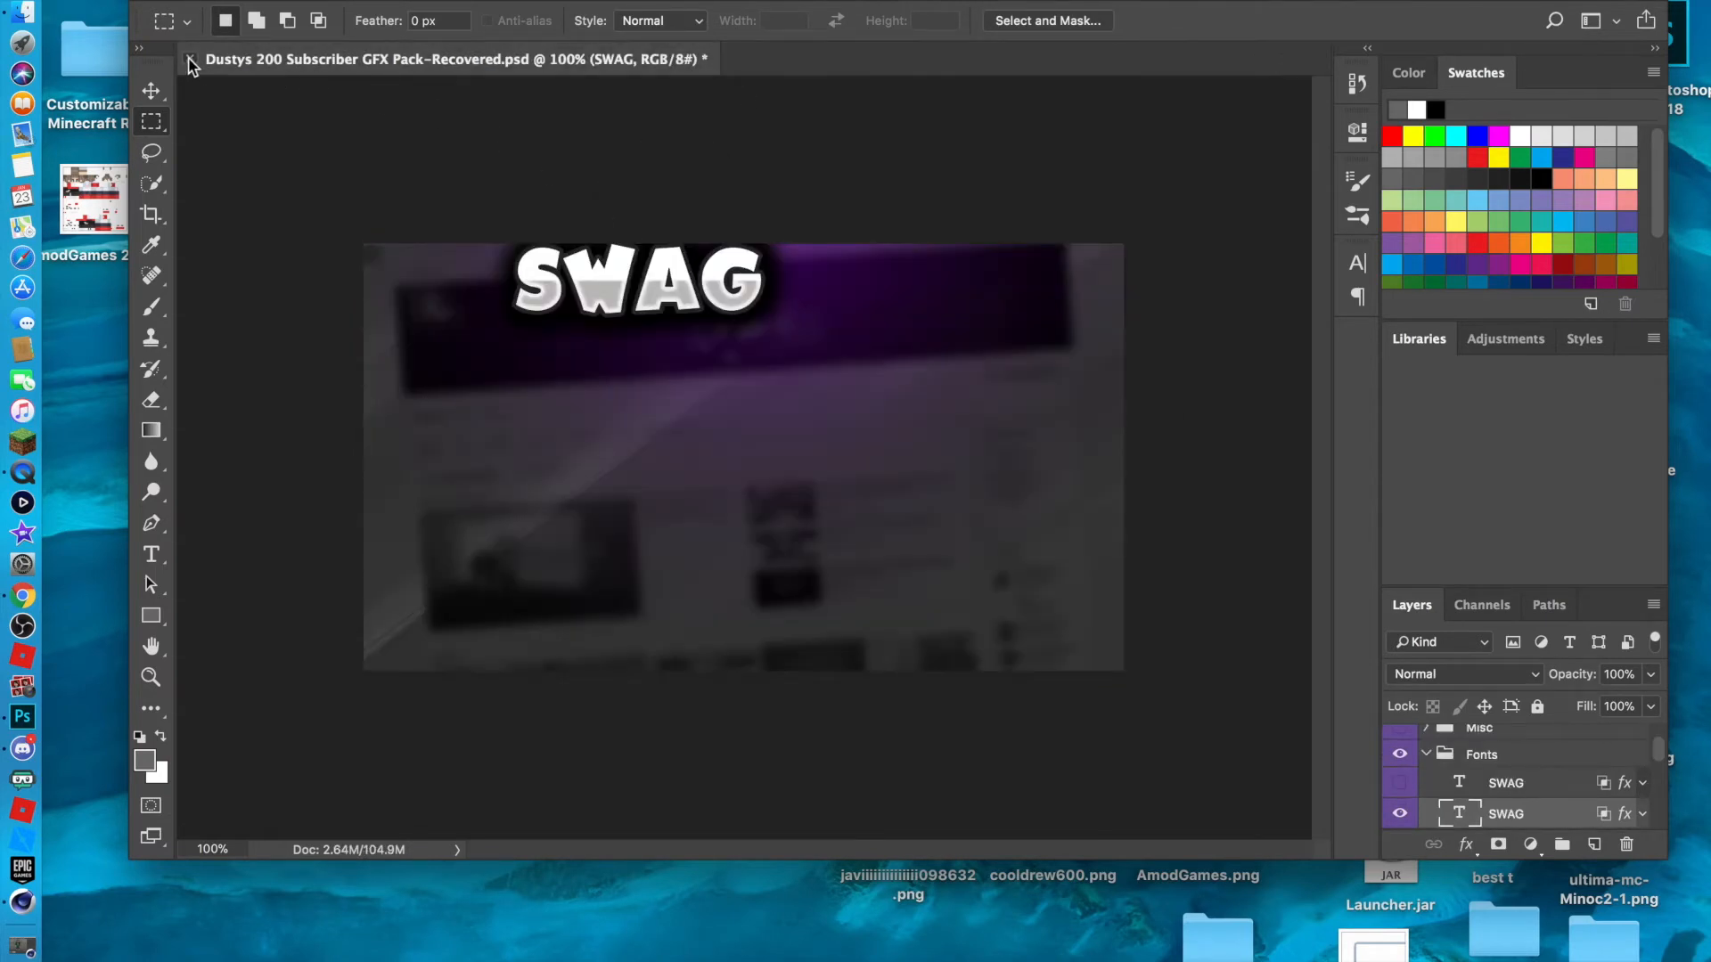
left_click(189, 58)
left_click(784, 338)
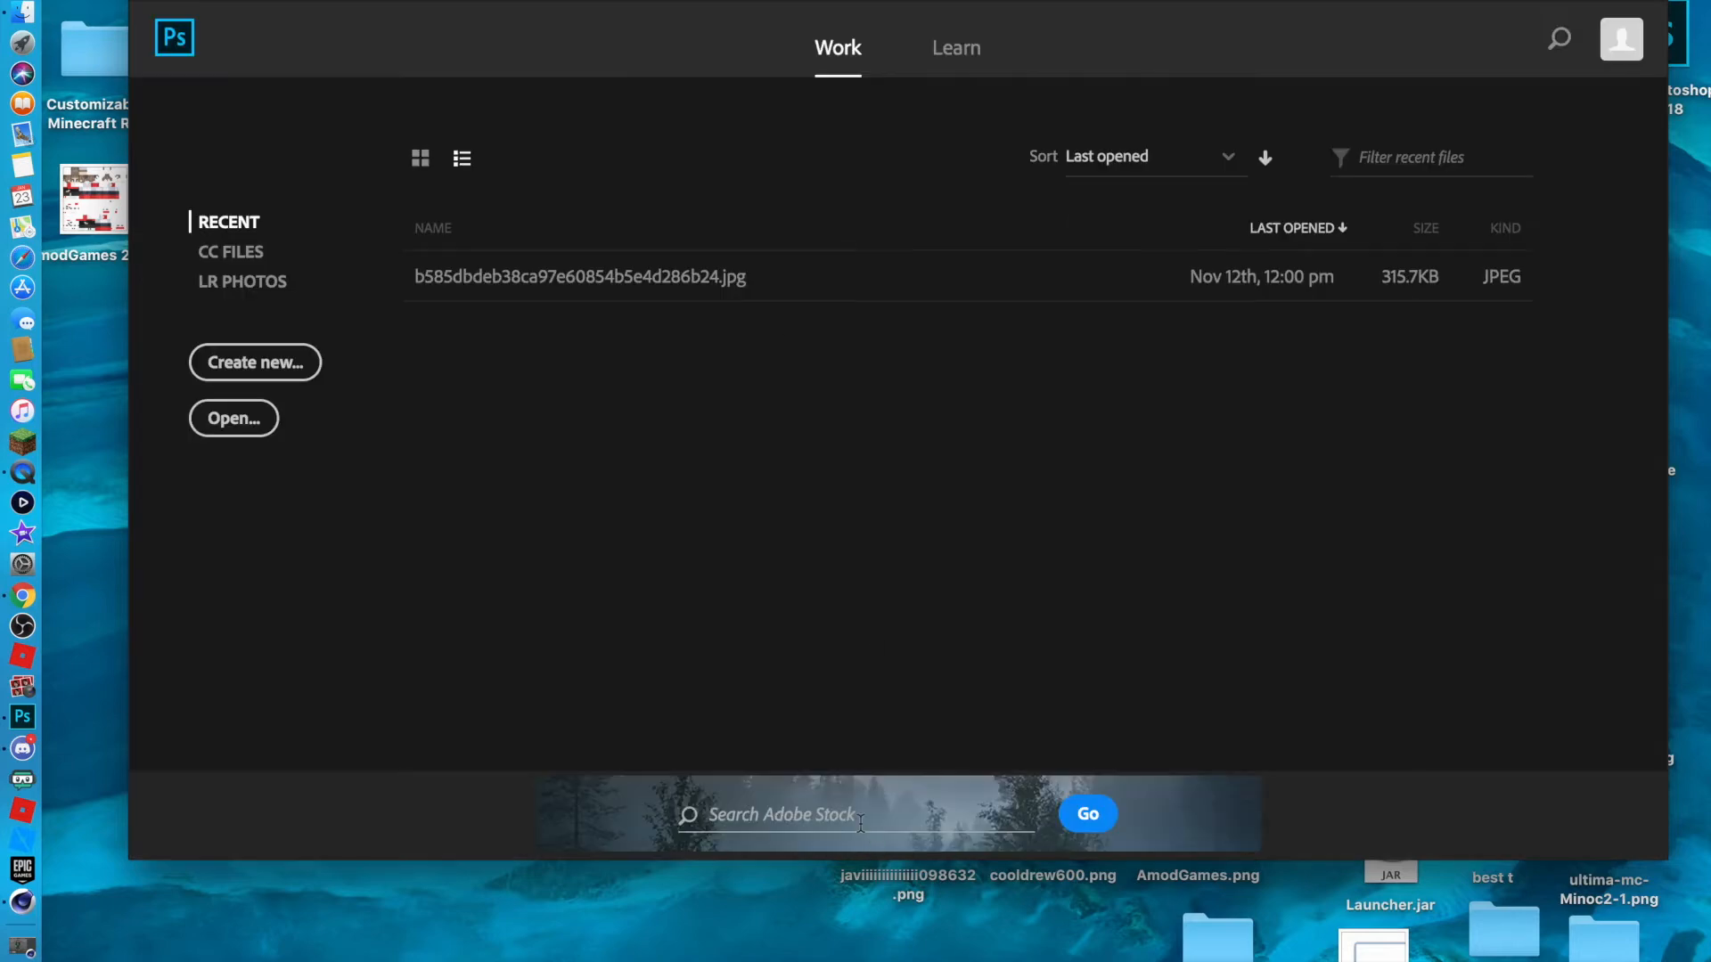
Open the forest screenshot 2014-04-06_053734.jpg as the backdrop and convert its locked Background into an editable layer.
left_click_drag(902, 877, 883, 943)
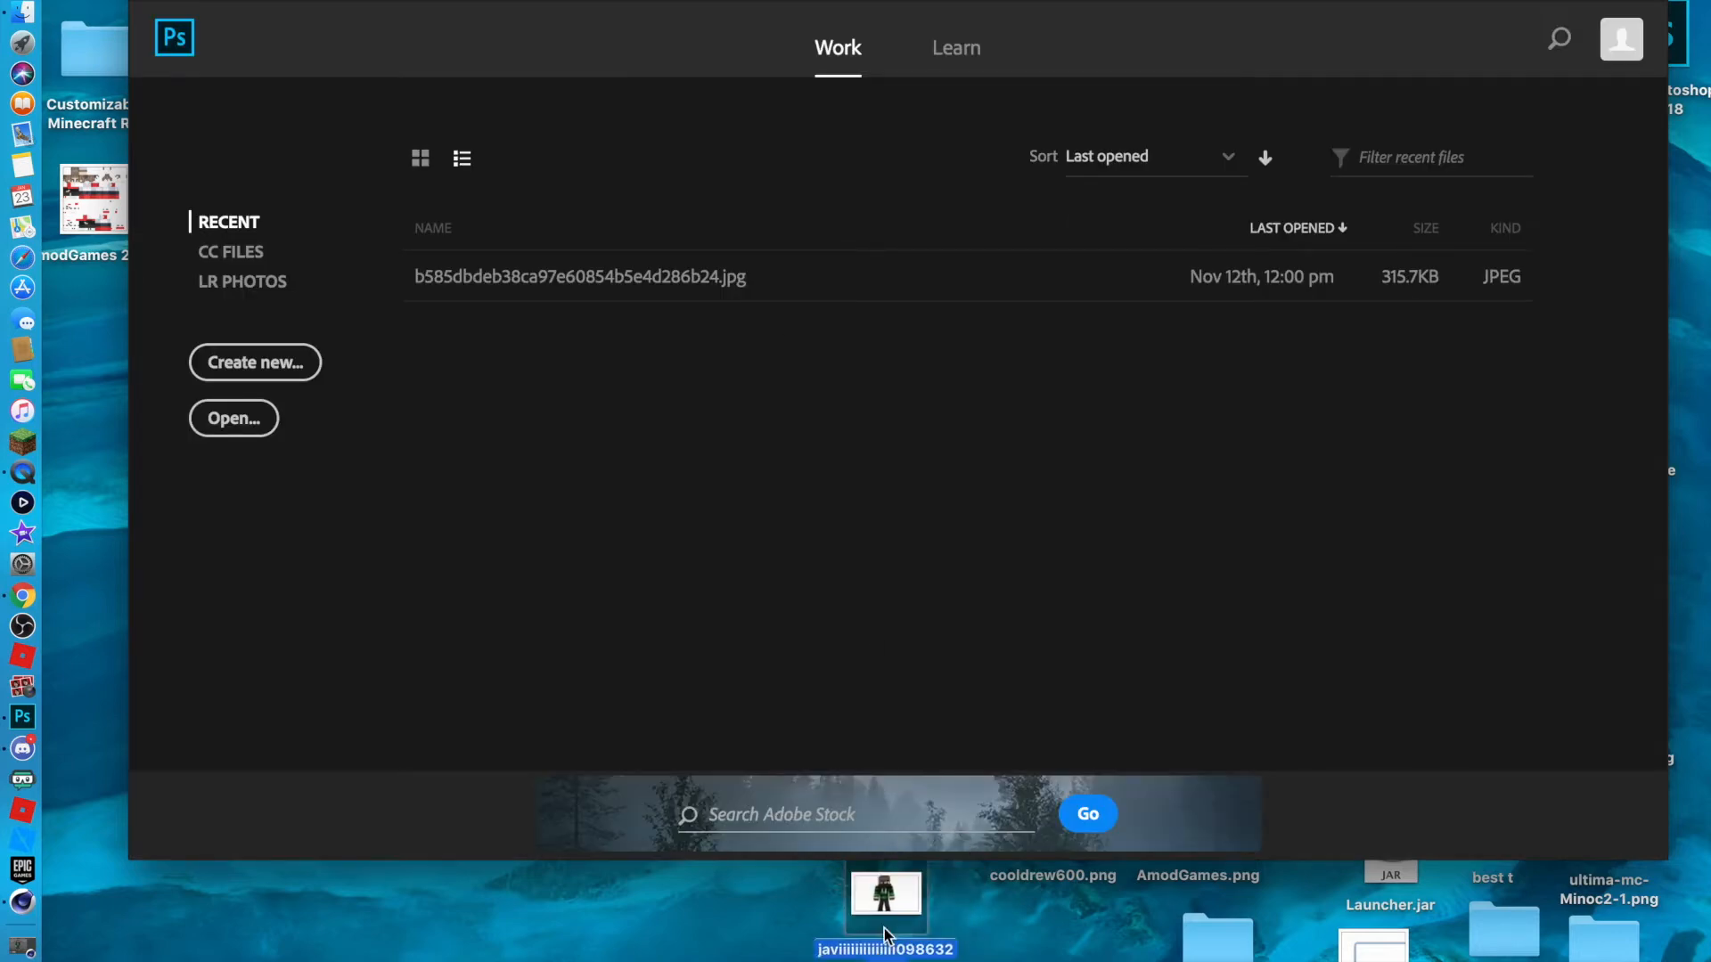
left_click(848, 12)
left_click_drag(822, 0, 835, 233)
left_click_drag(913, 100, 946, 0)
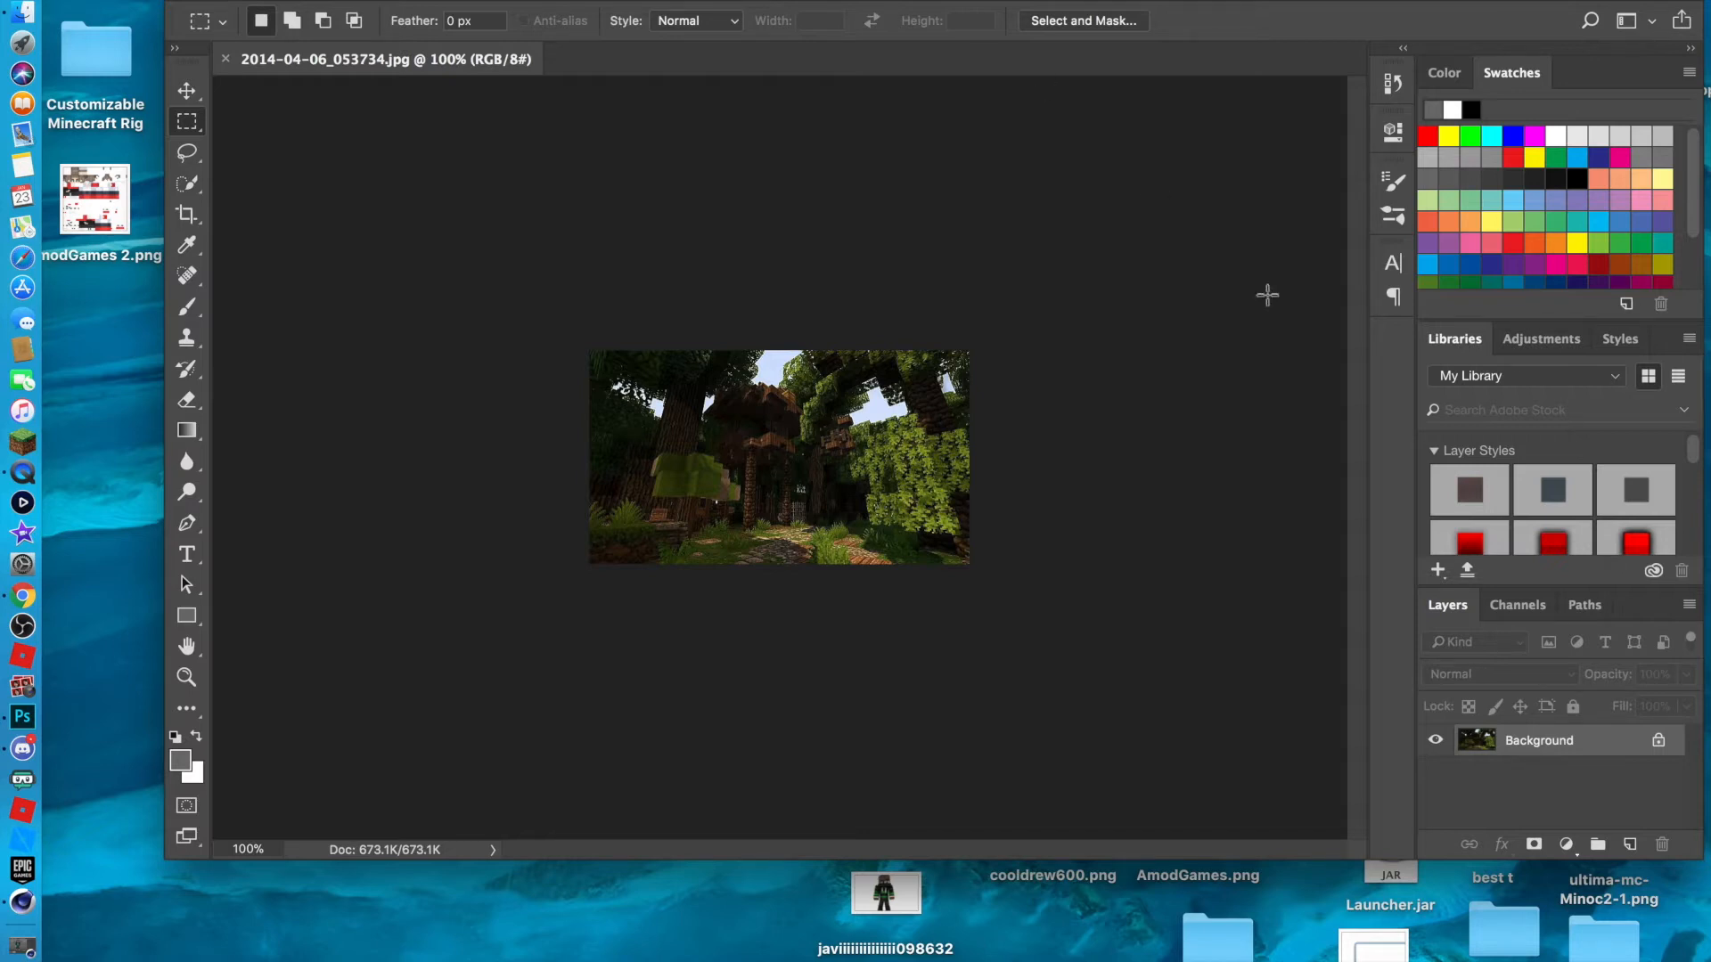
left_click(1661, 745)
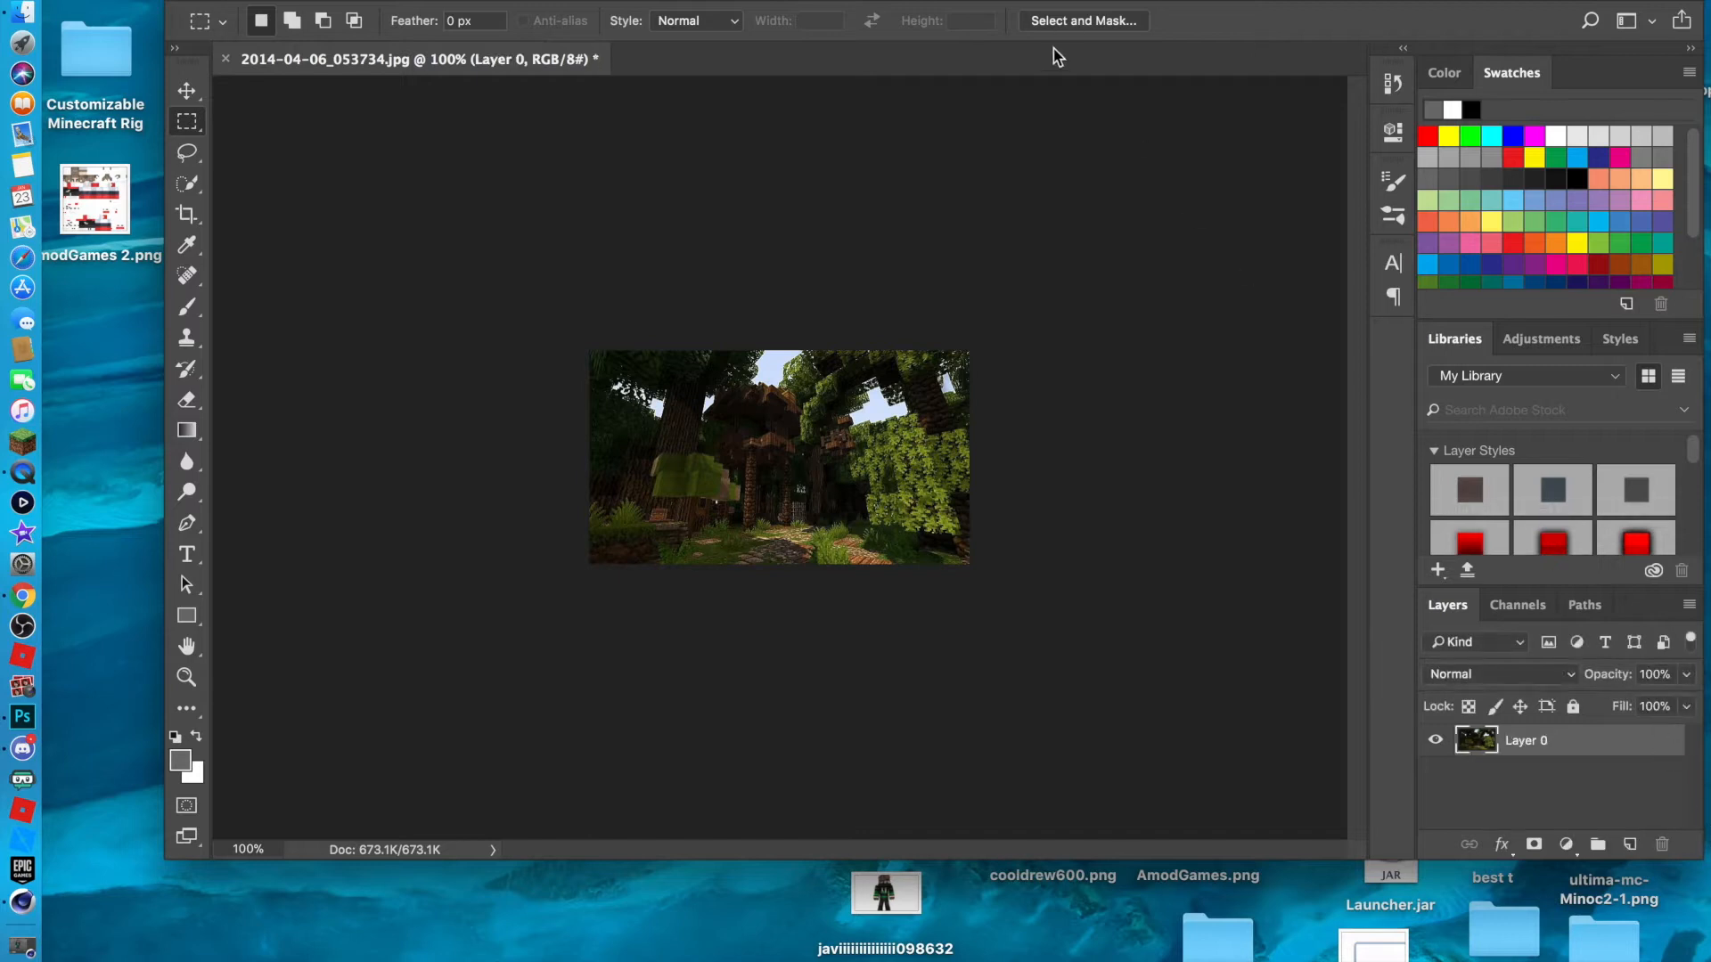
left_click_drag(1293, 20, 1234, 20)
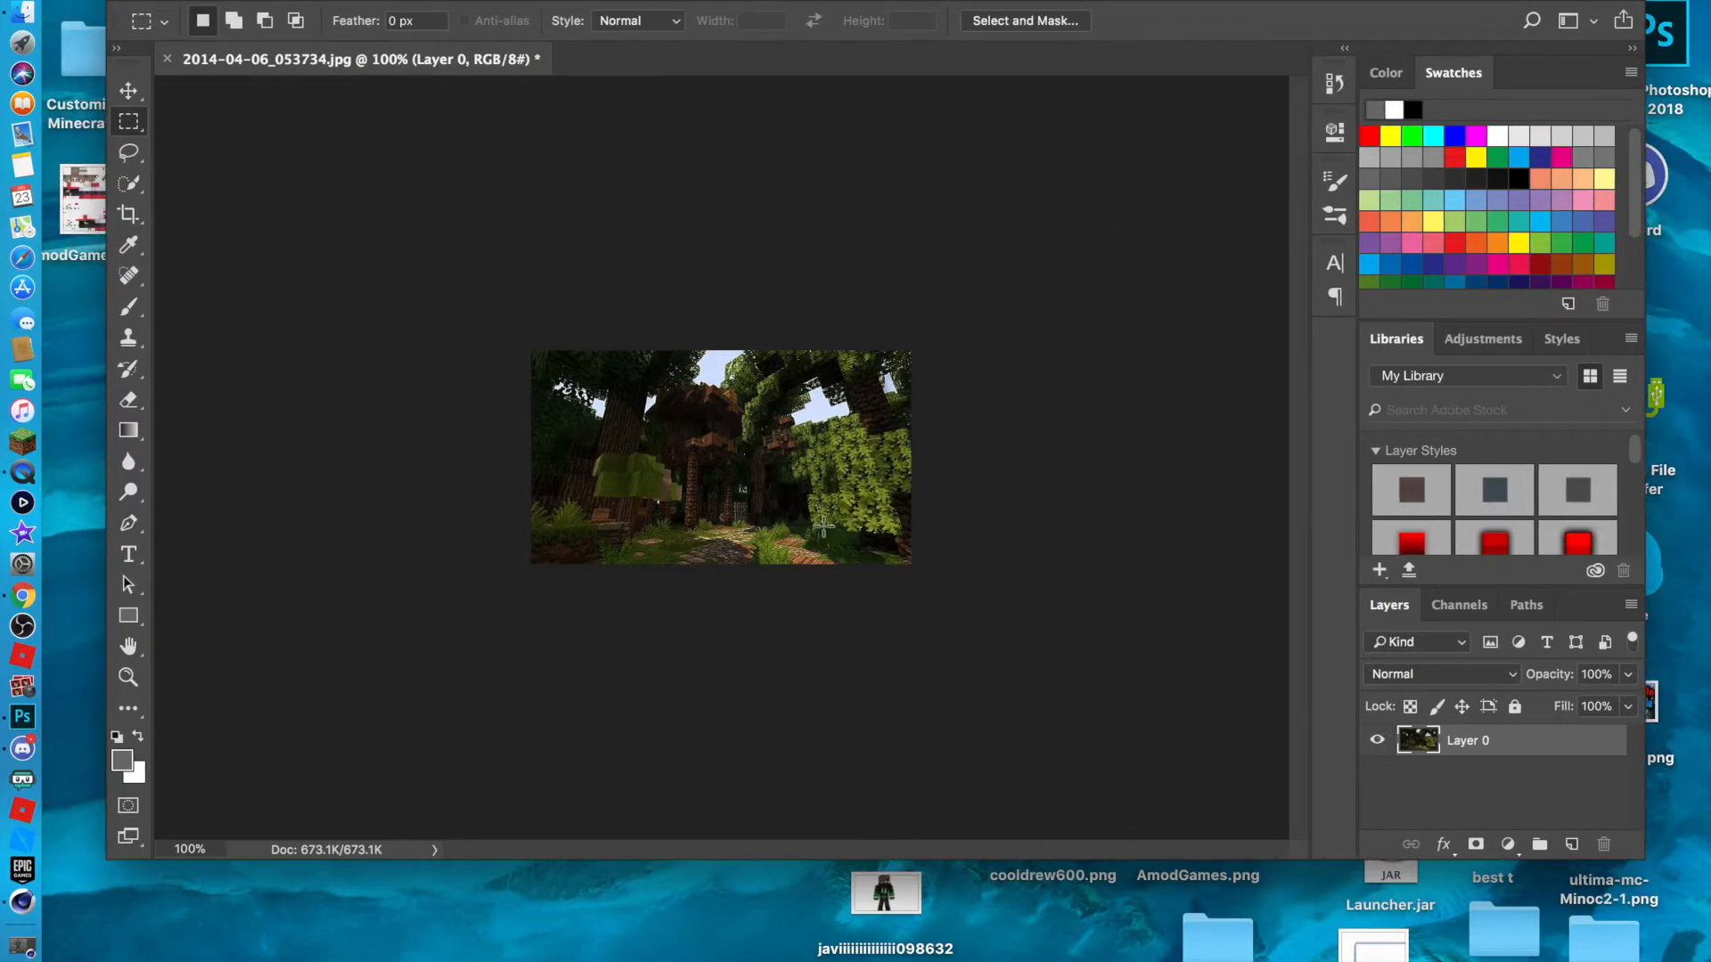
Apply a Gaussian Blur with a radius of 5.0 pixels to the forest backdrop layer.
left_click(129, 90)
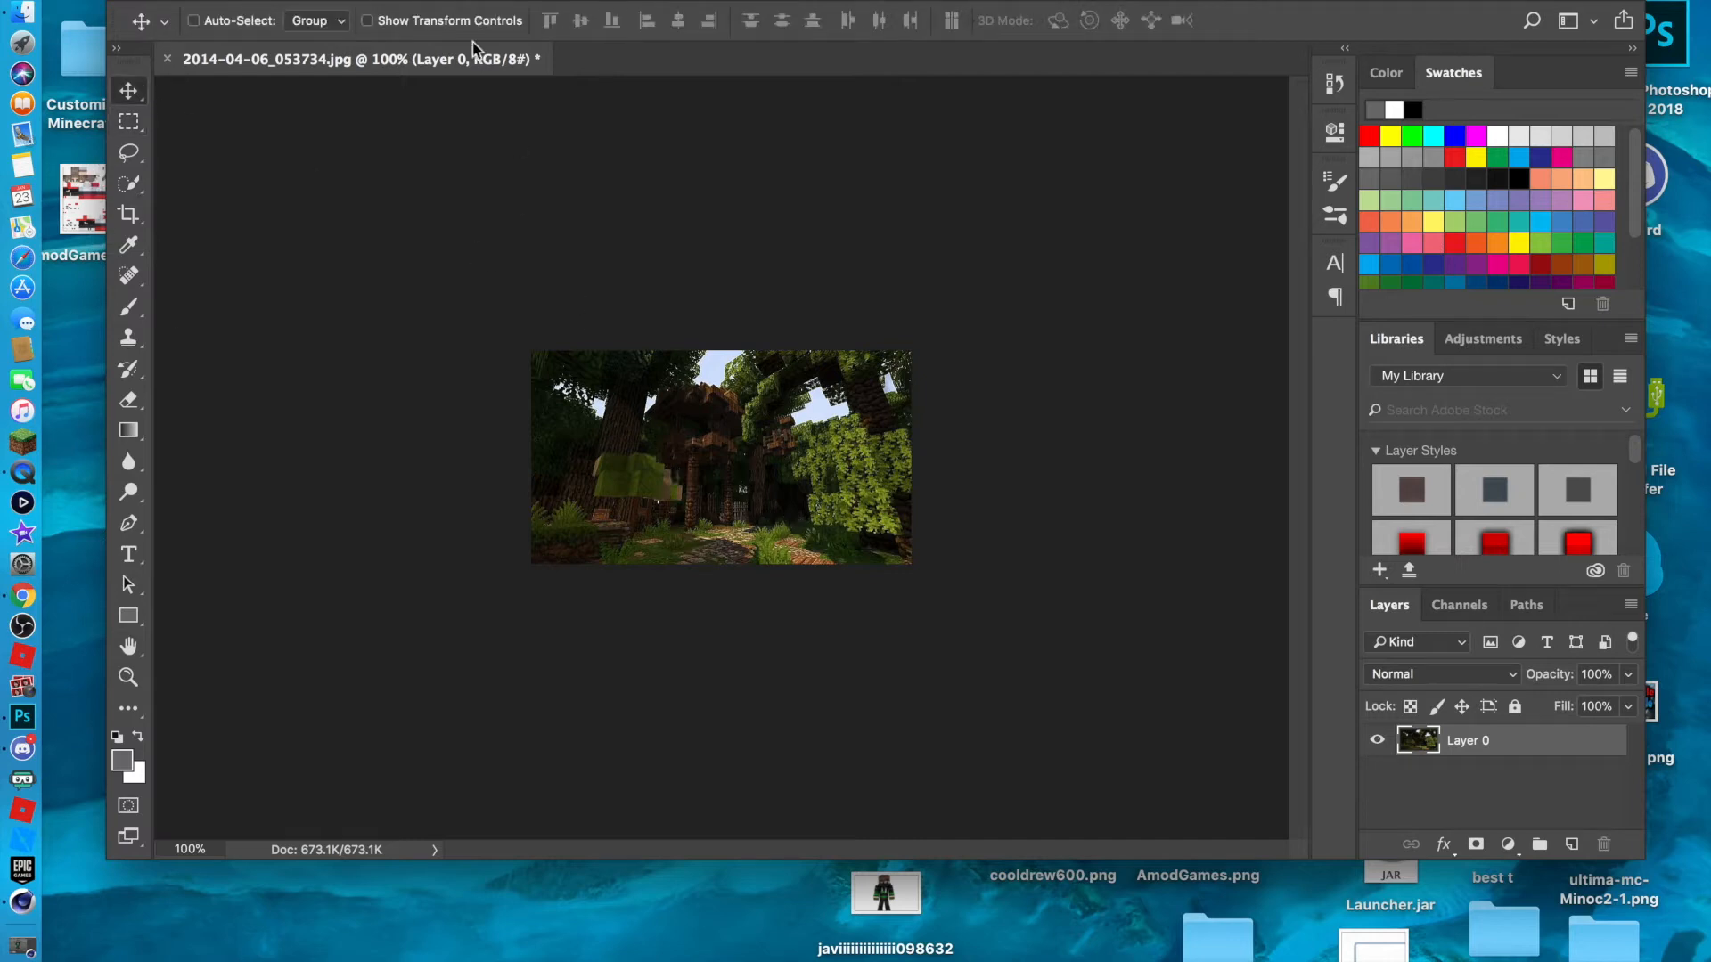
left_click(579, 1)
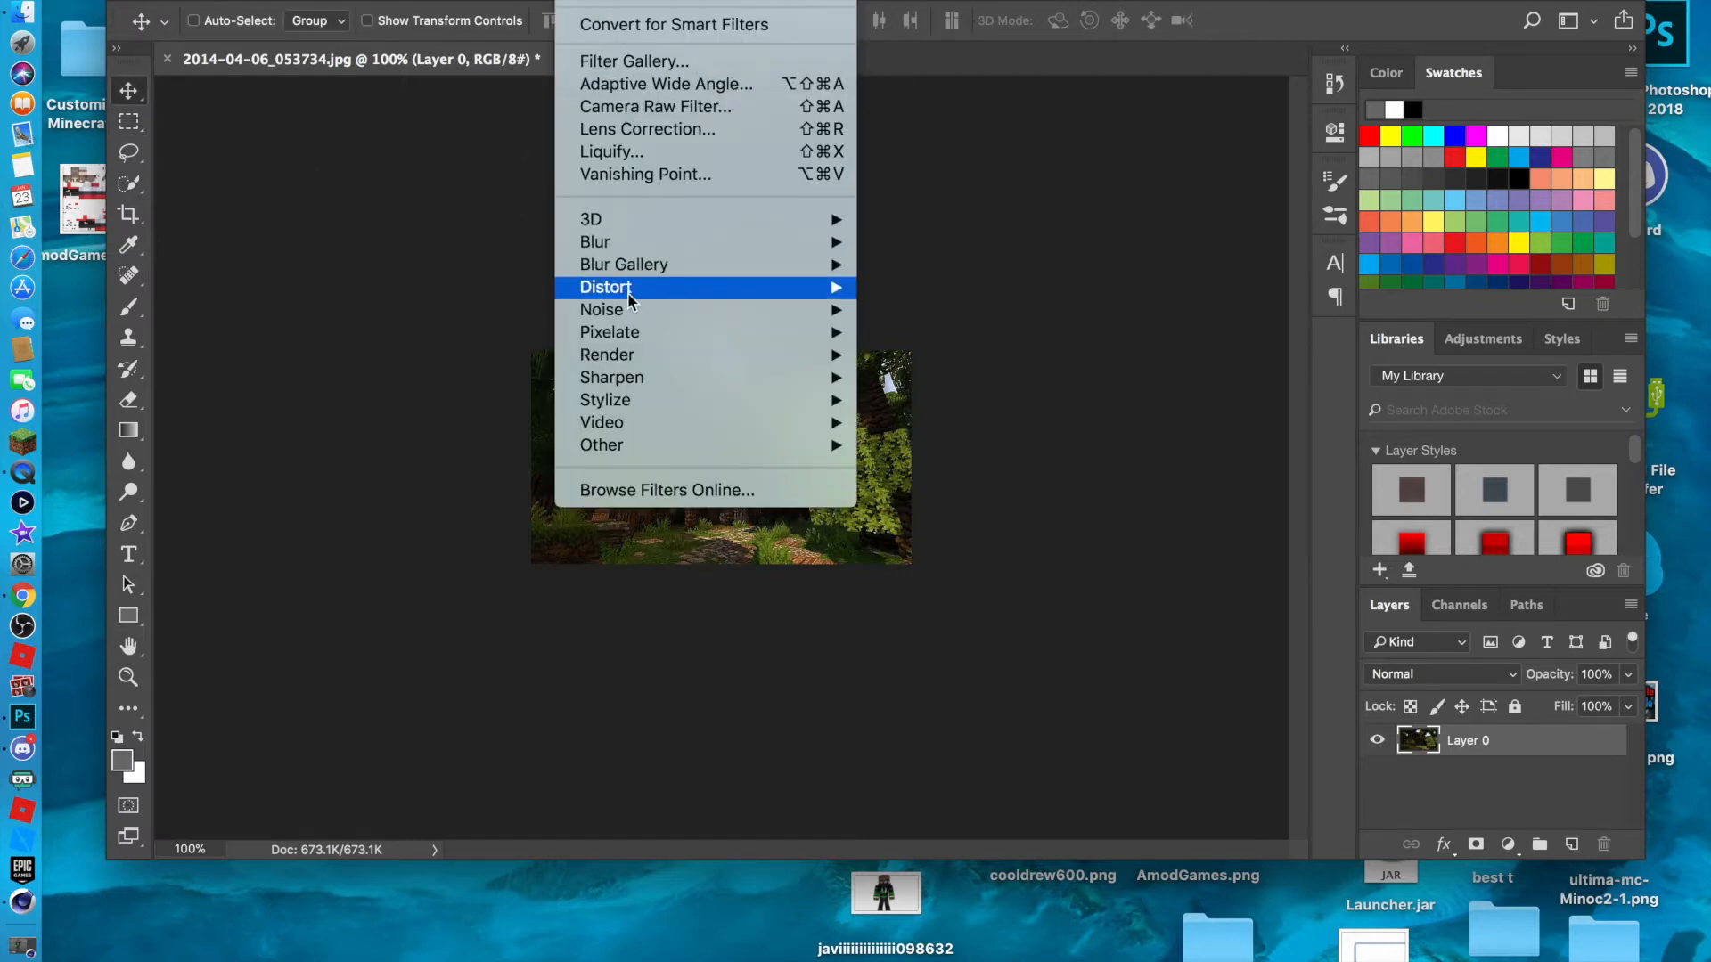
mouse_move(615, 254)
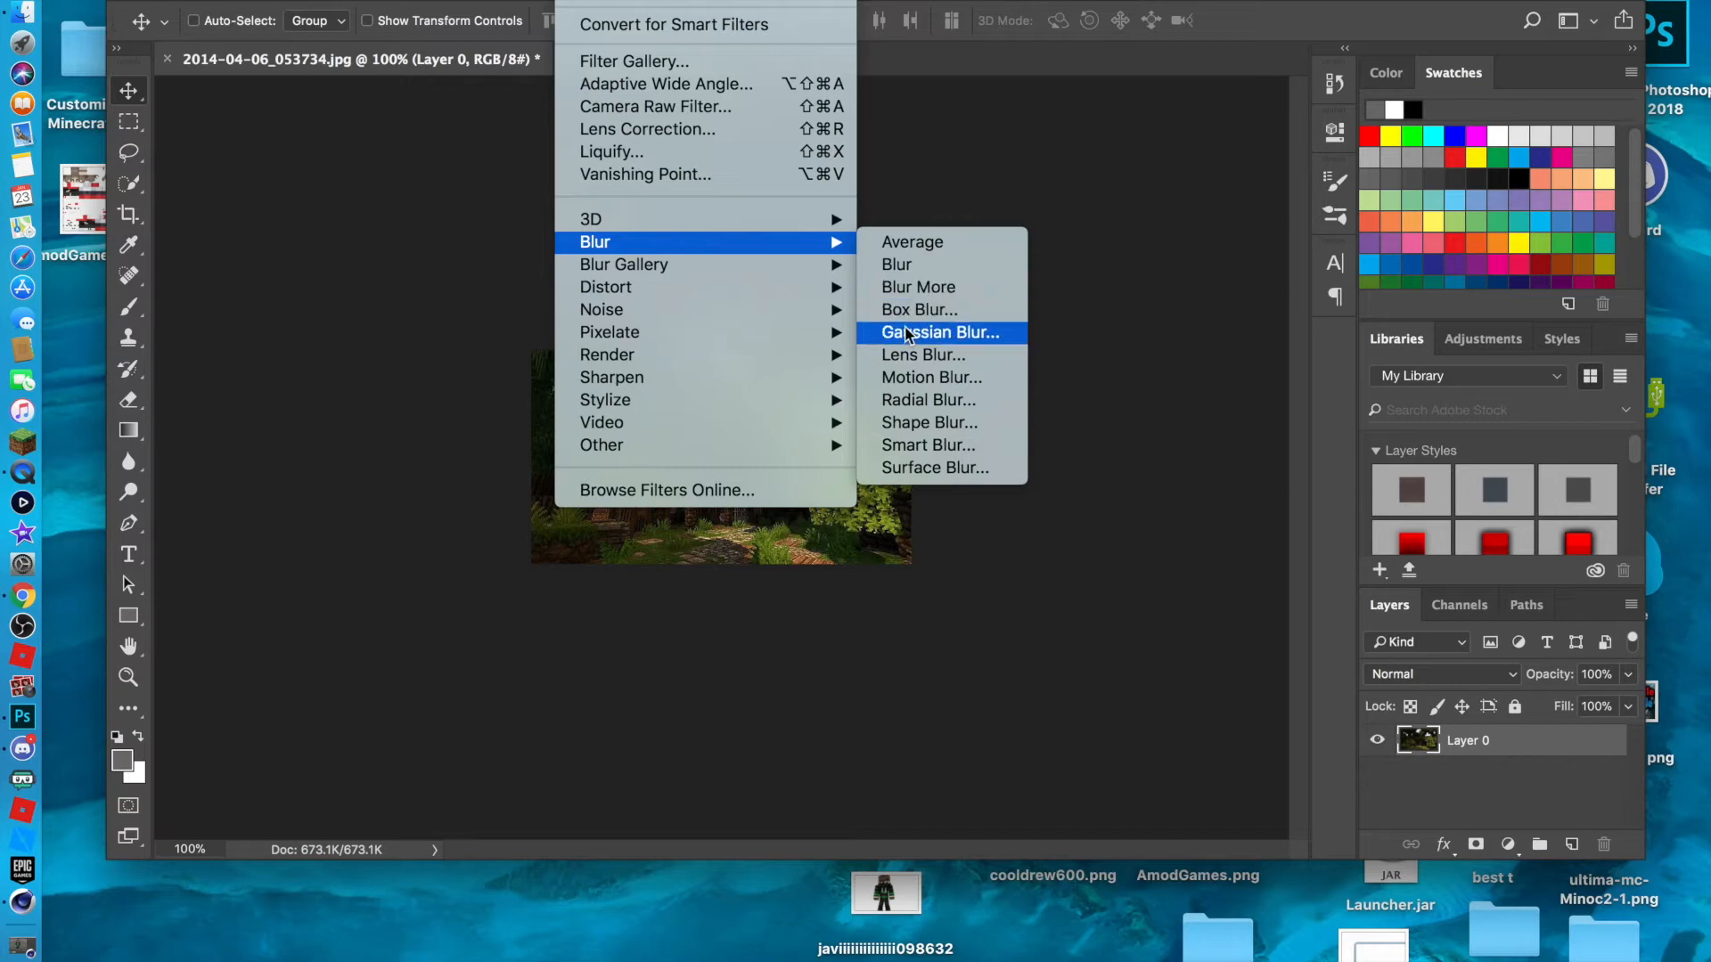
left_click(936, 332)
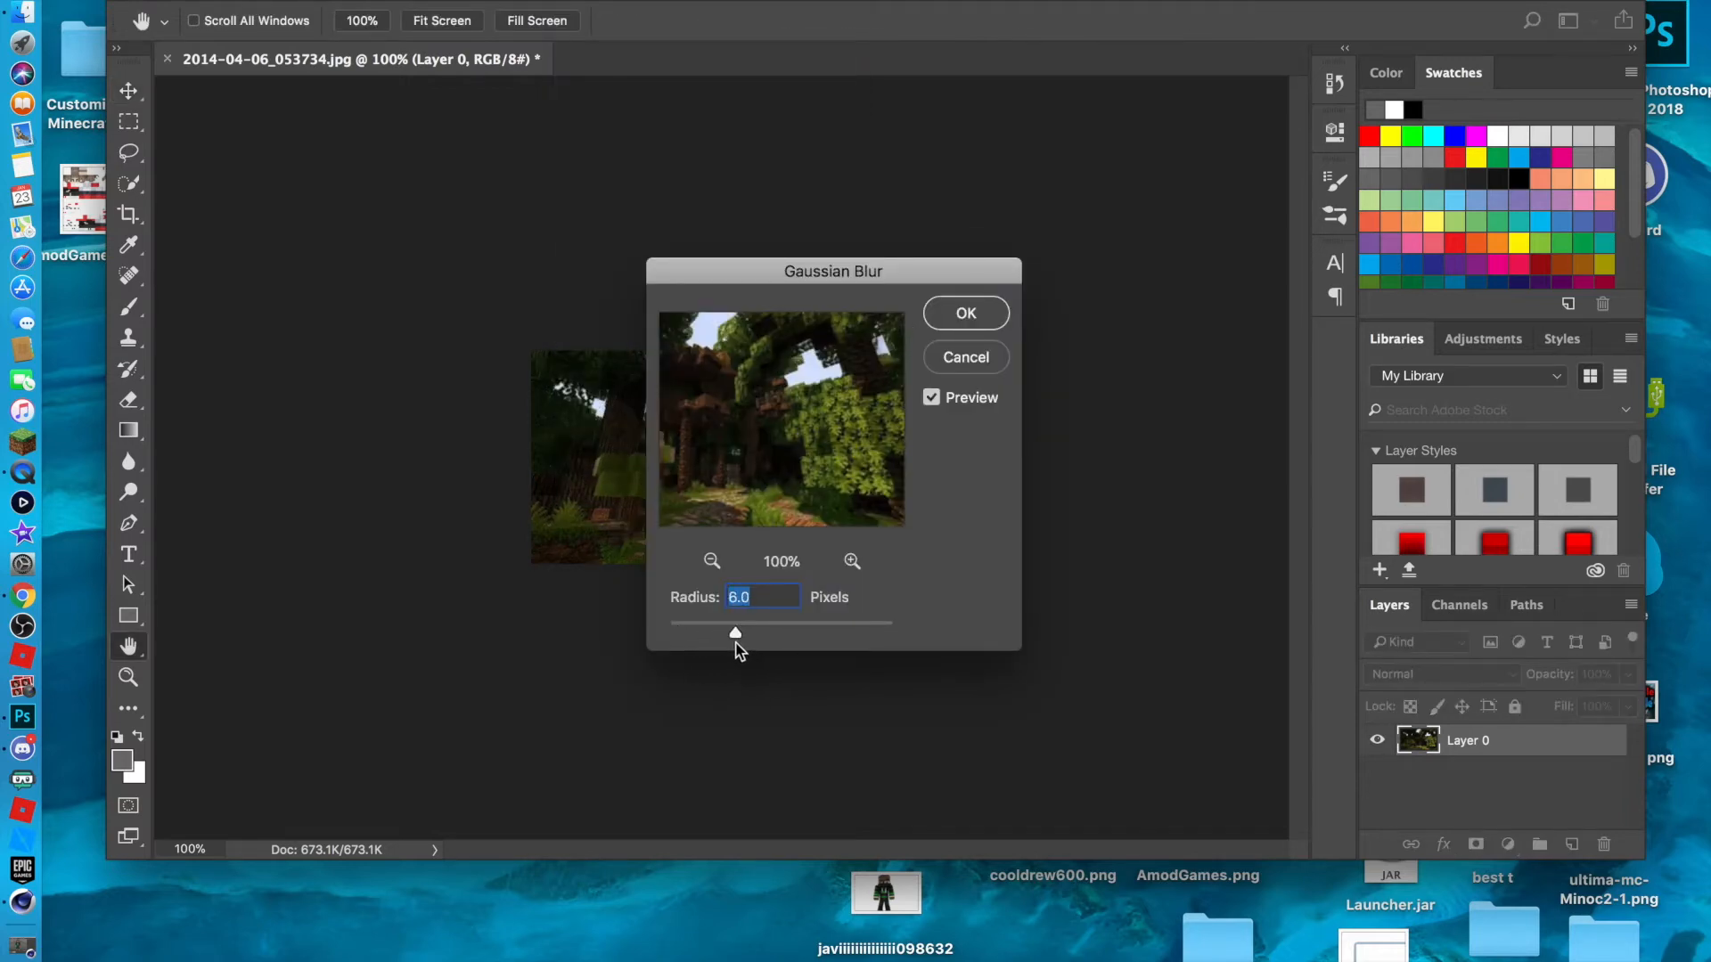
left_click_drag(733, 643, 730, 641)
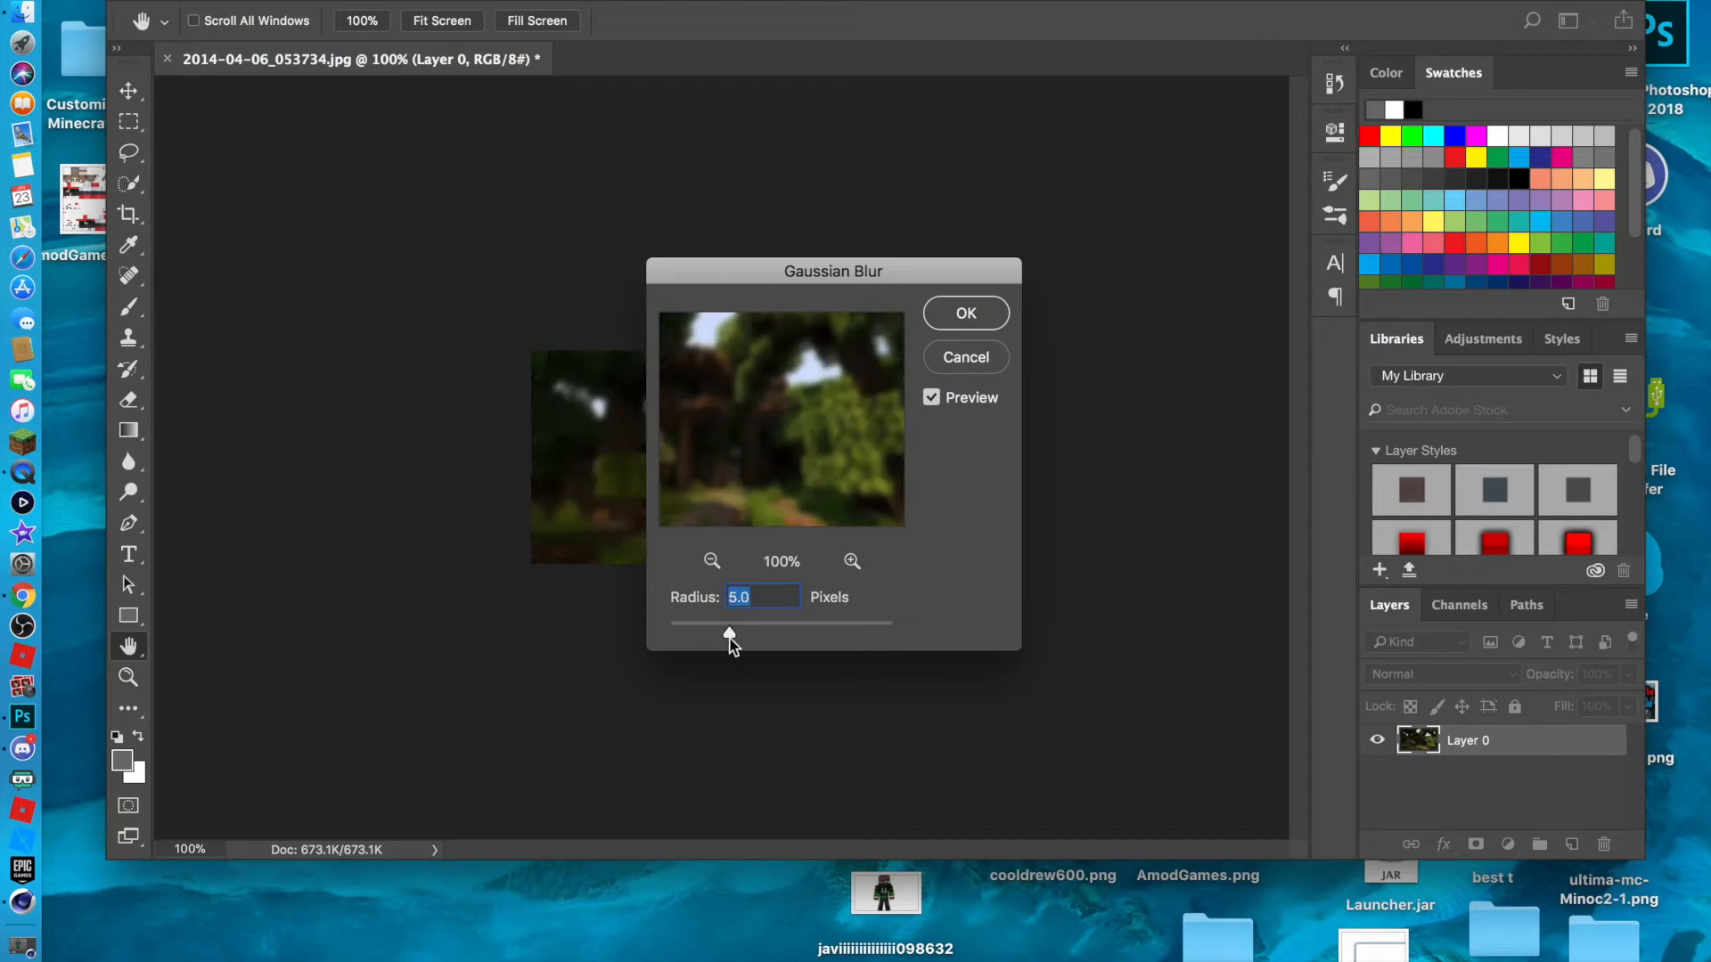
left_click(944, 319)
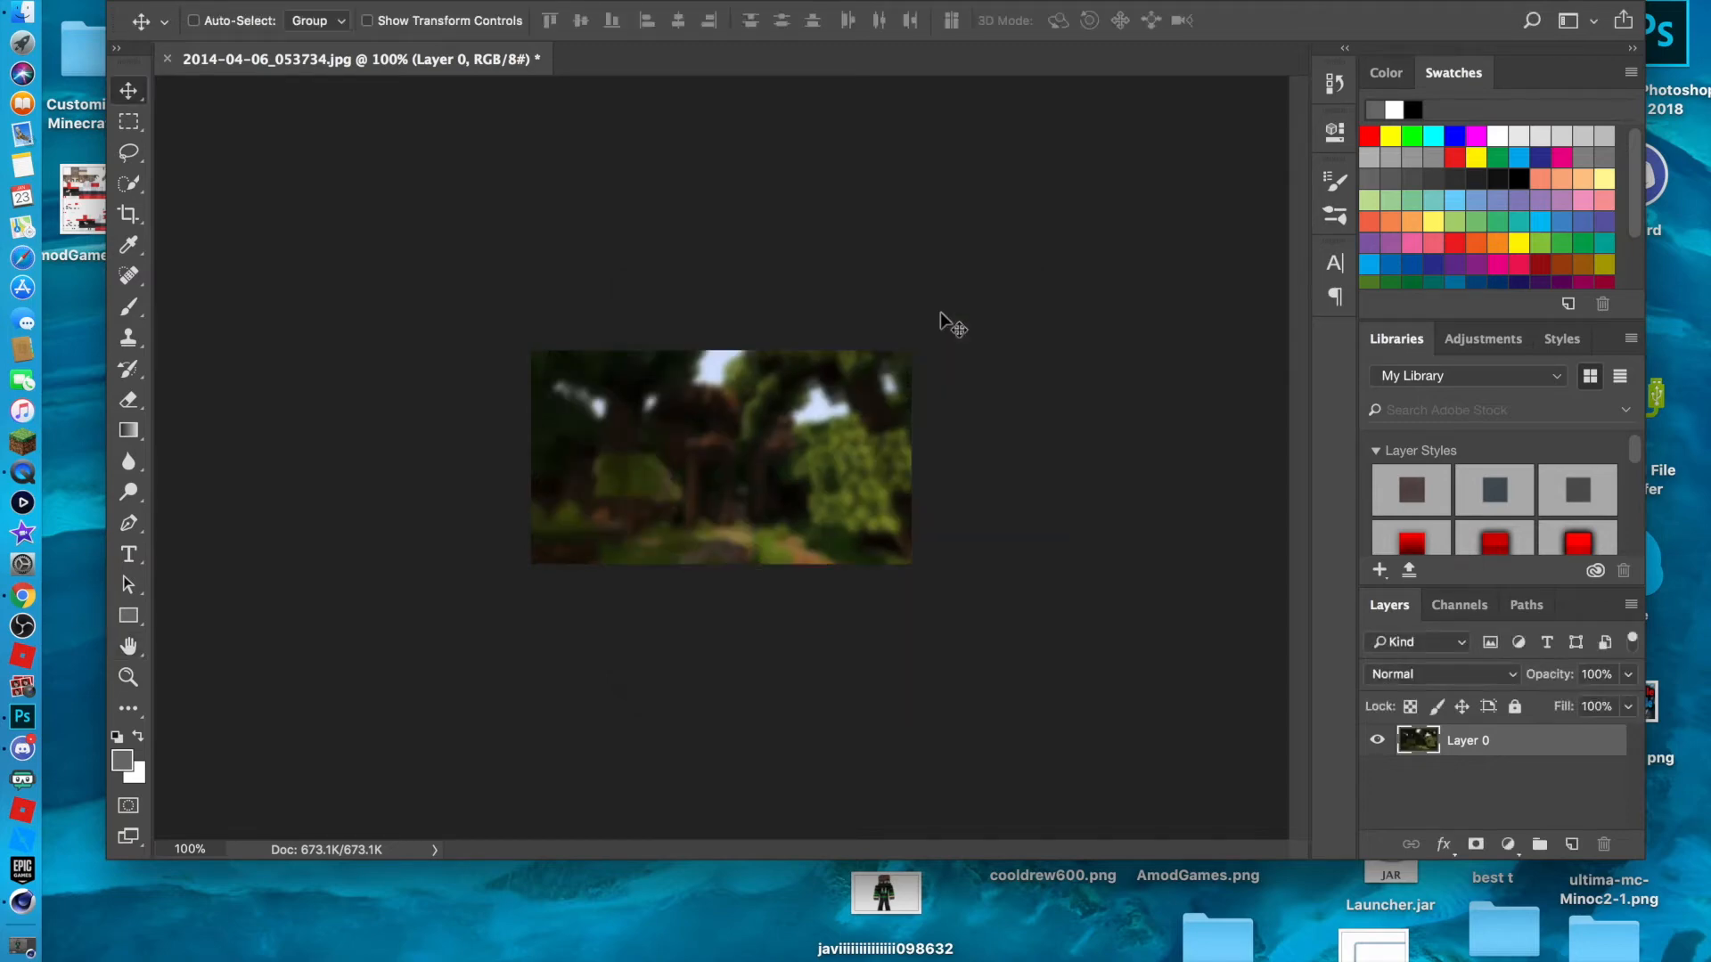
Place the saved character render PNG from the desktop over the blurred forest and move it to the left part of the image.
left_click_drag(878, 920, 768, 602)
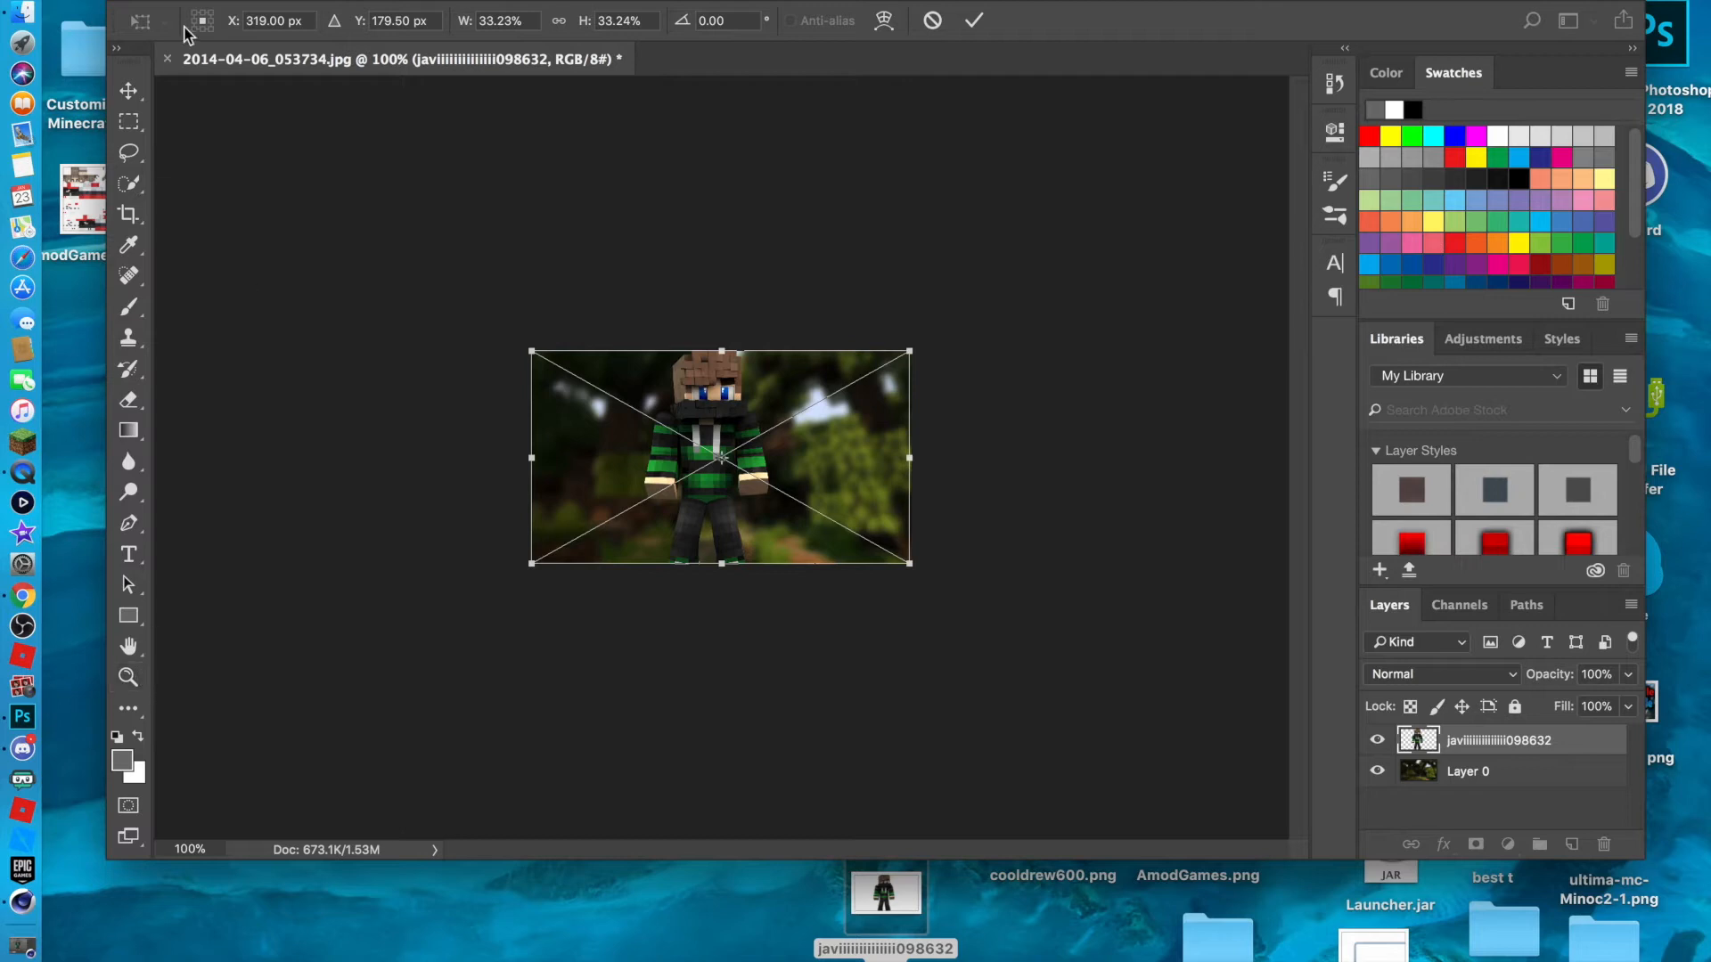
left_click_drag(739, 490, 612, 499)
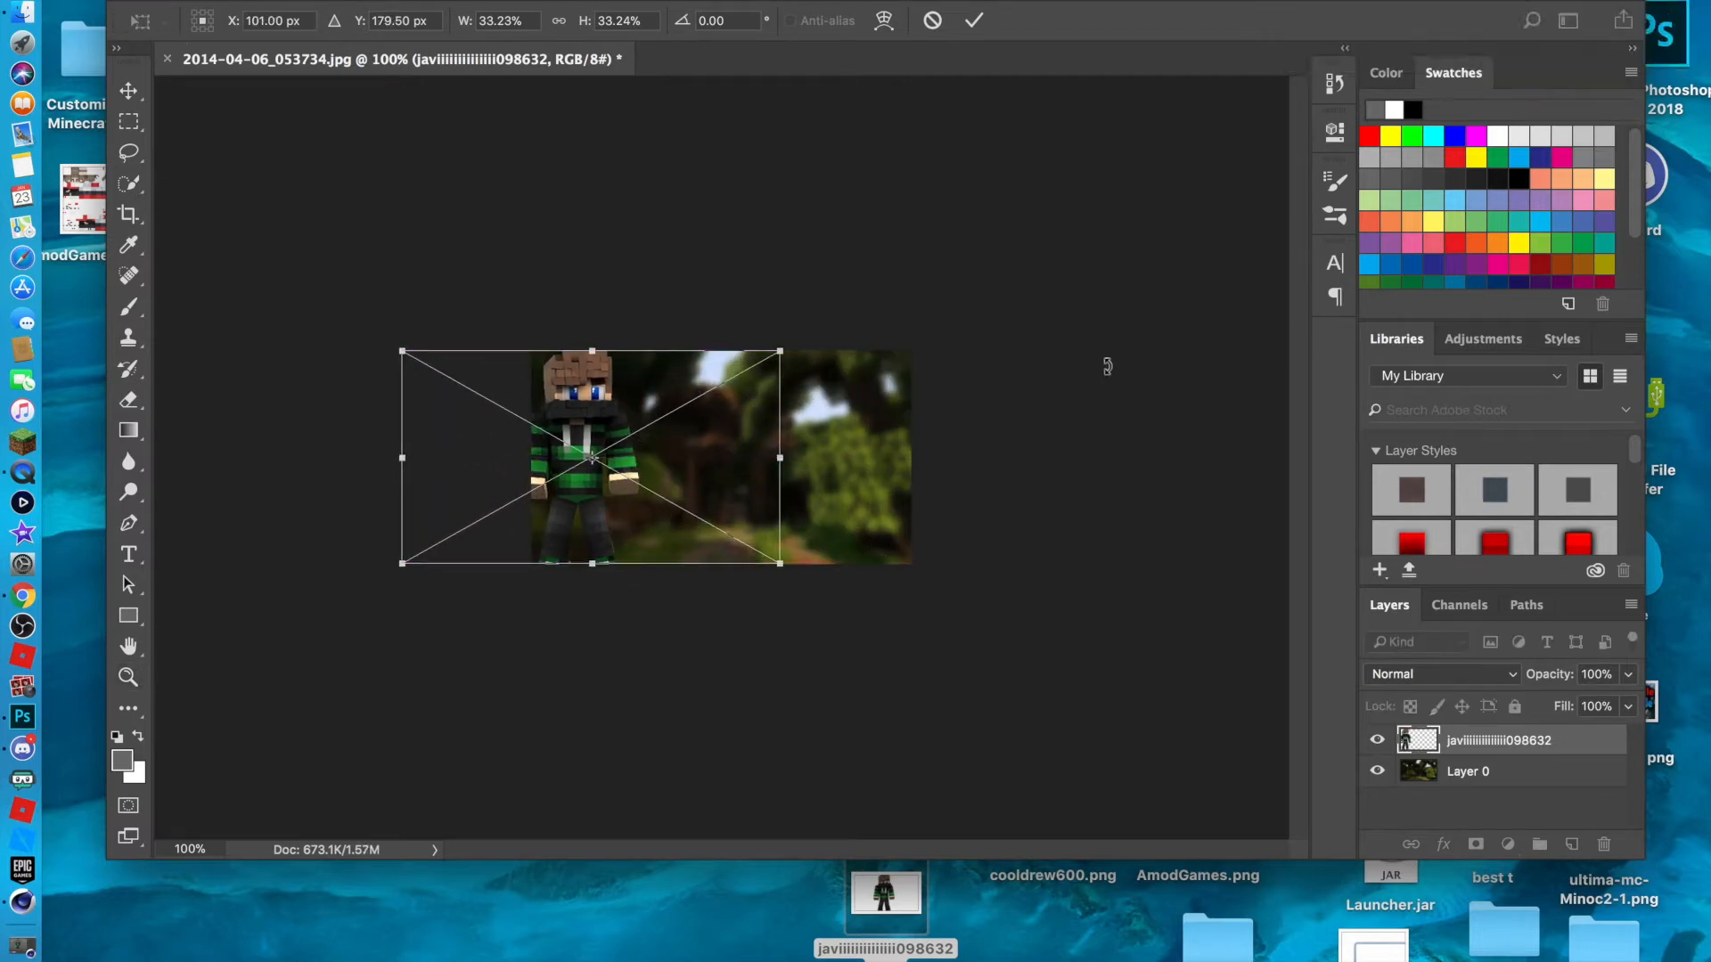
left_click_drag(718, 408, 730, 410)
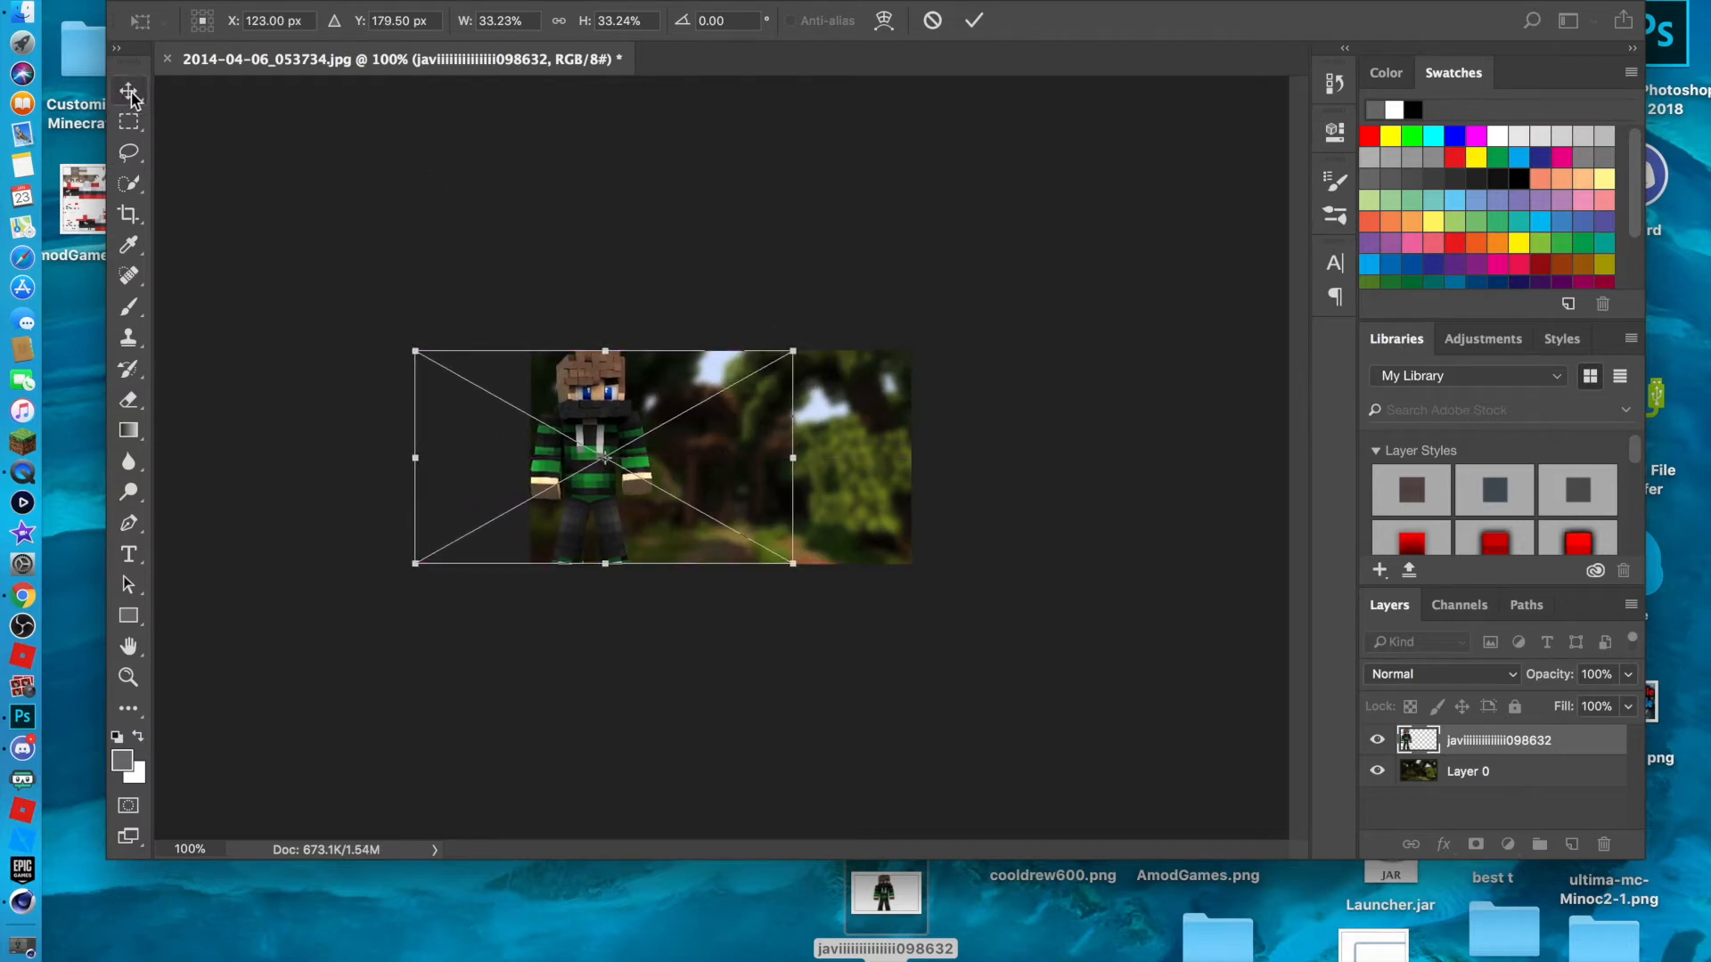
Enlarge the placed character to about 40% width and 42% height, position it at about X 155, Y 256 px, and commit the transform.
left_click_drag(603, 492, 683, 571)
left_click_drag(488, 427, 410, 371)
left_click_drag(685, 489, 662, 480)
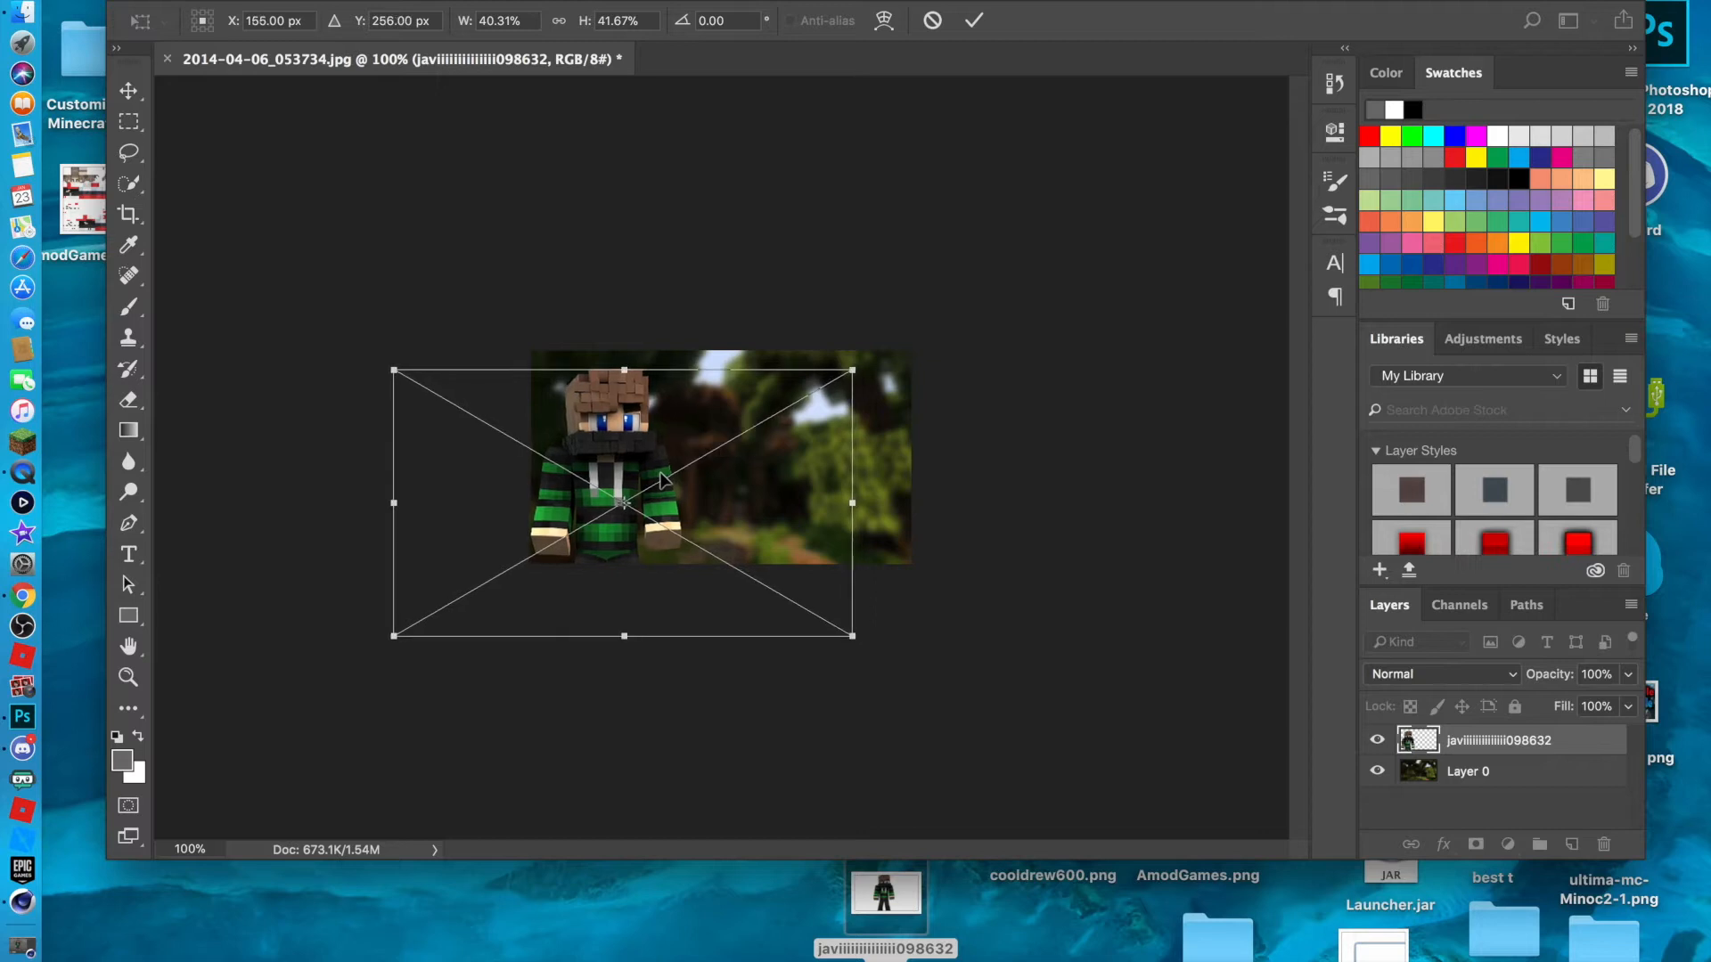
left_click(128, 91)
left_click(1066, 341)
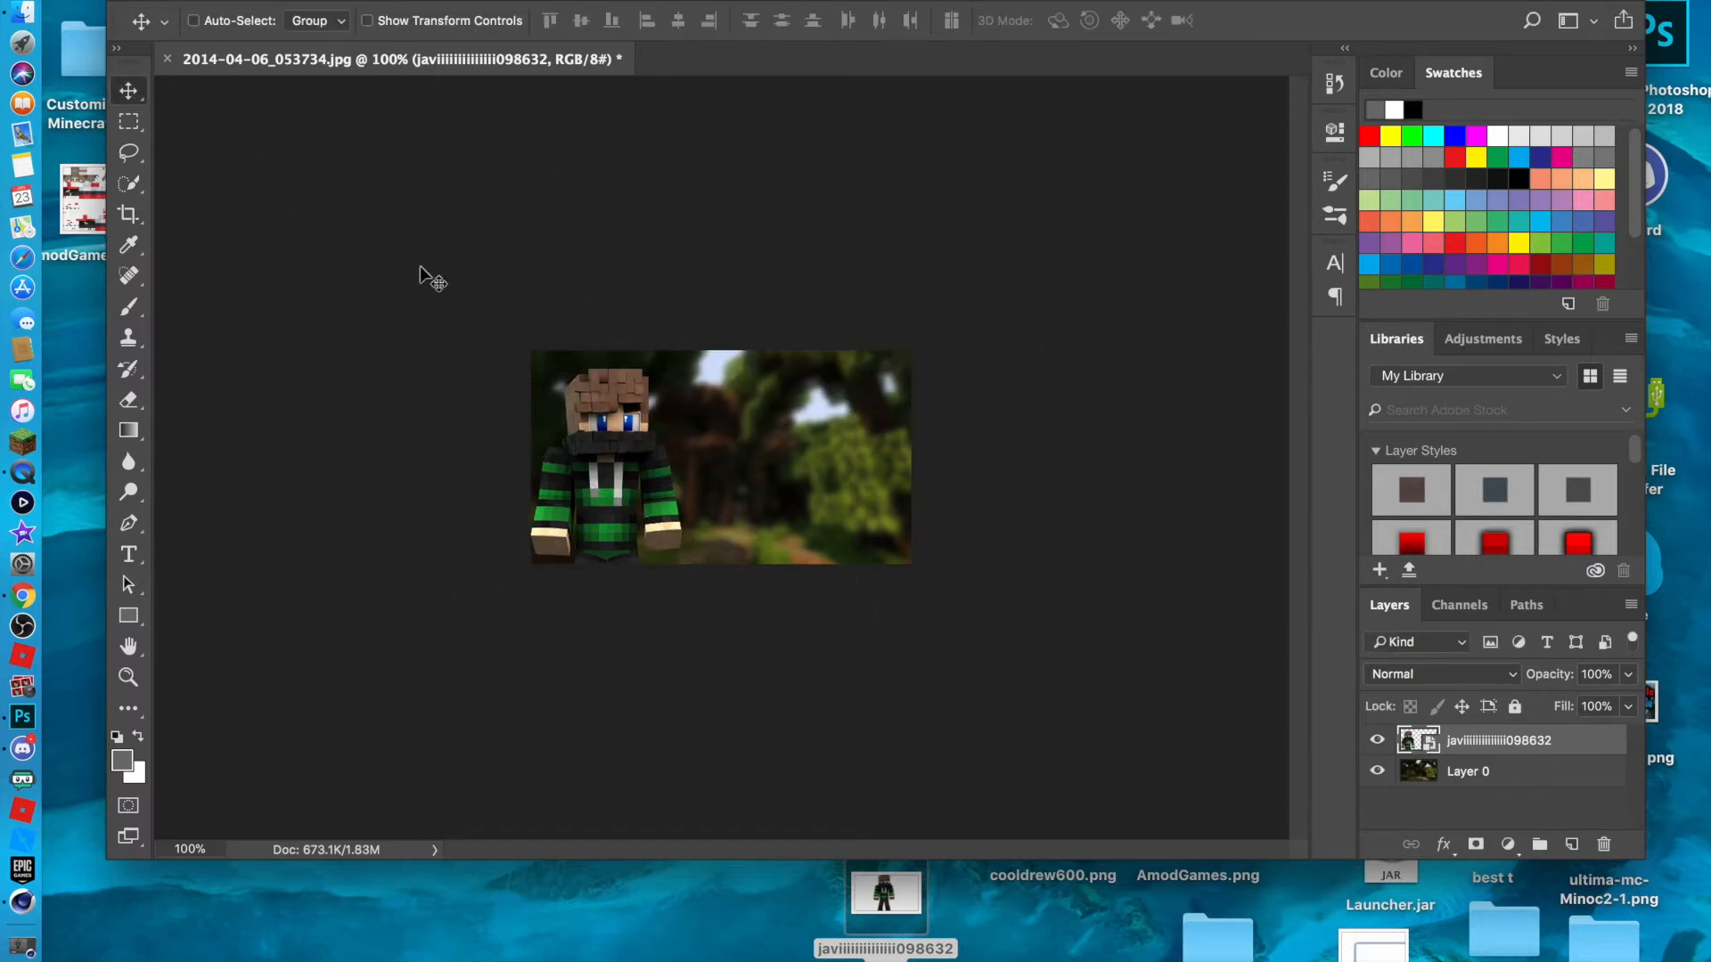
Apply the saved library layer style hhhhh to the character render layer and collapse its effects list.
left_click(128, 677)
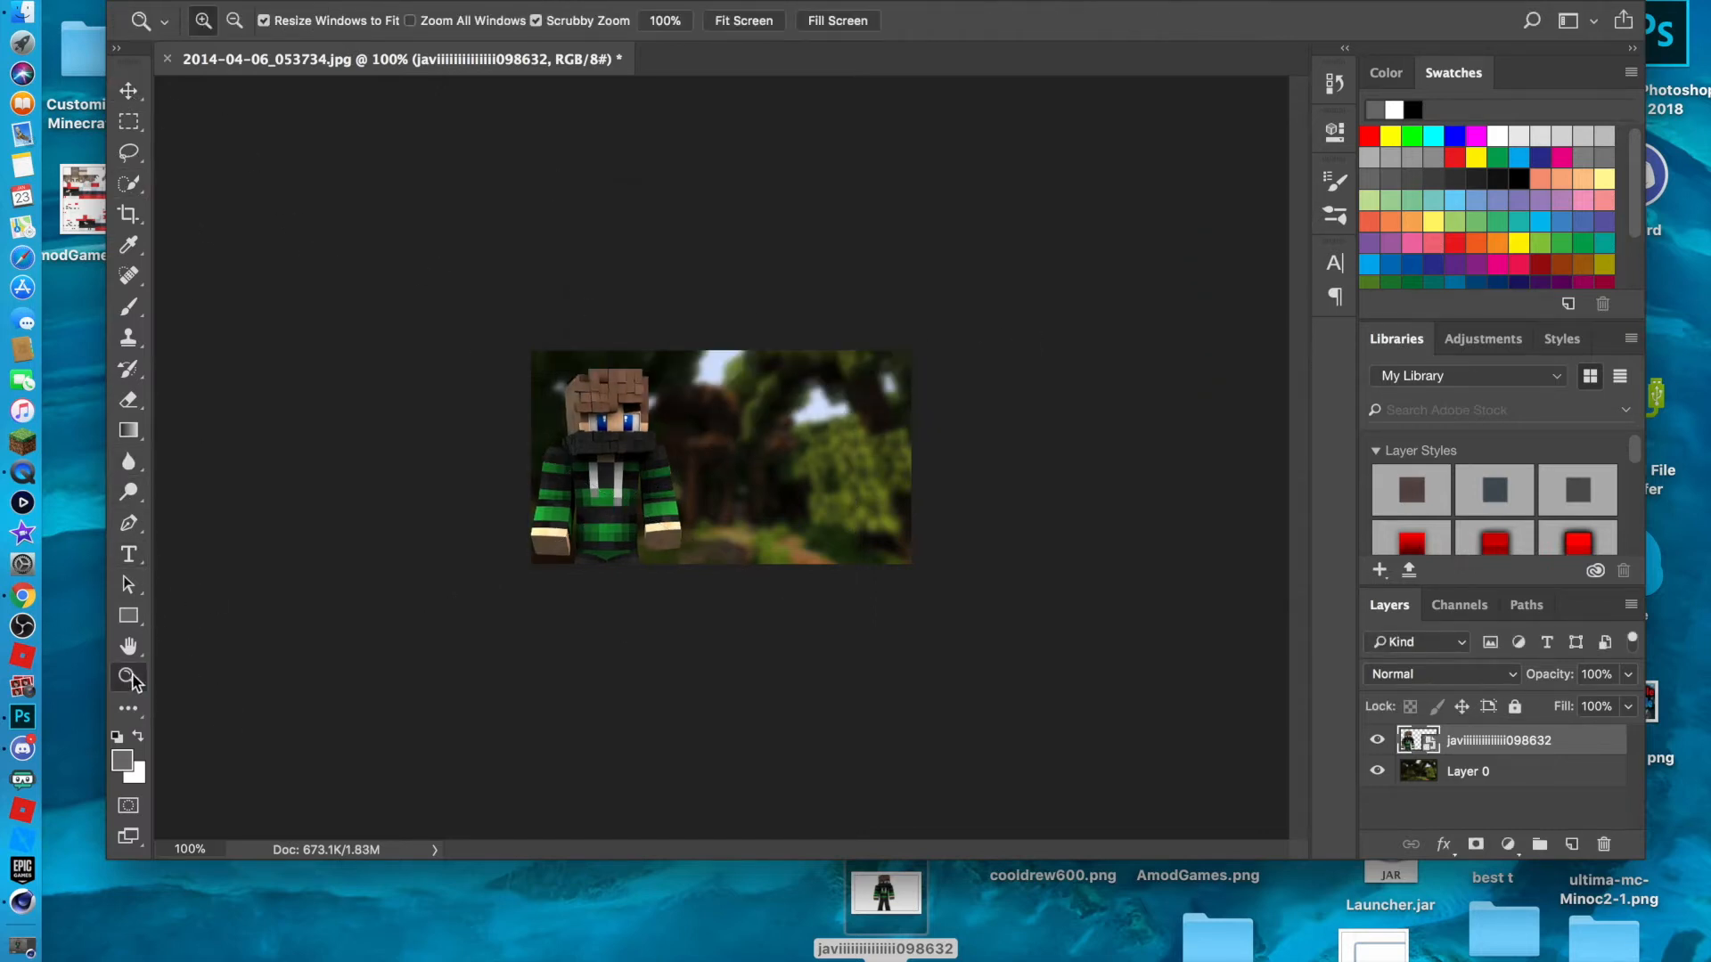
left_click(743, 459)
left_click(742, 459)
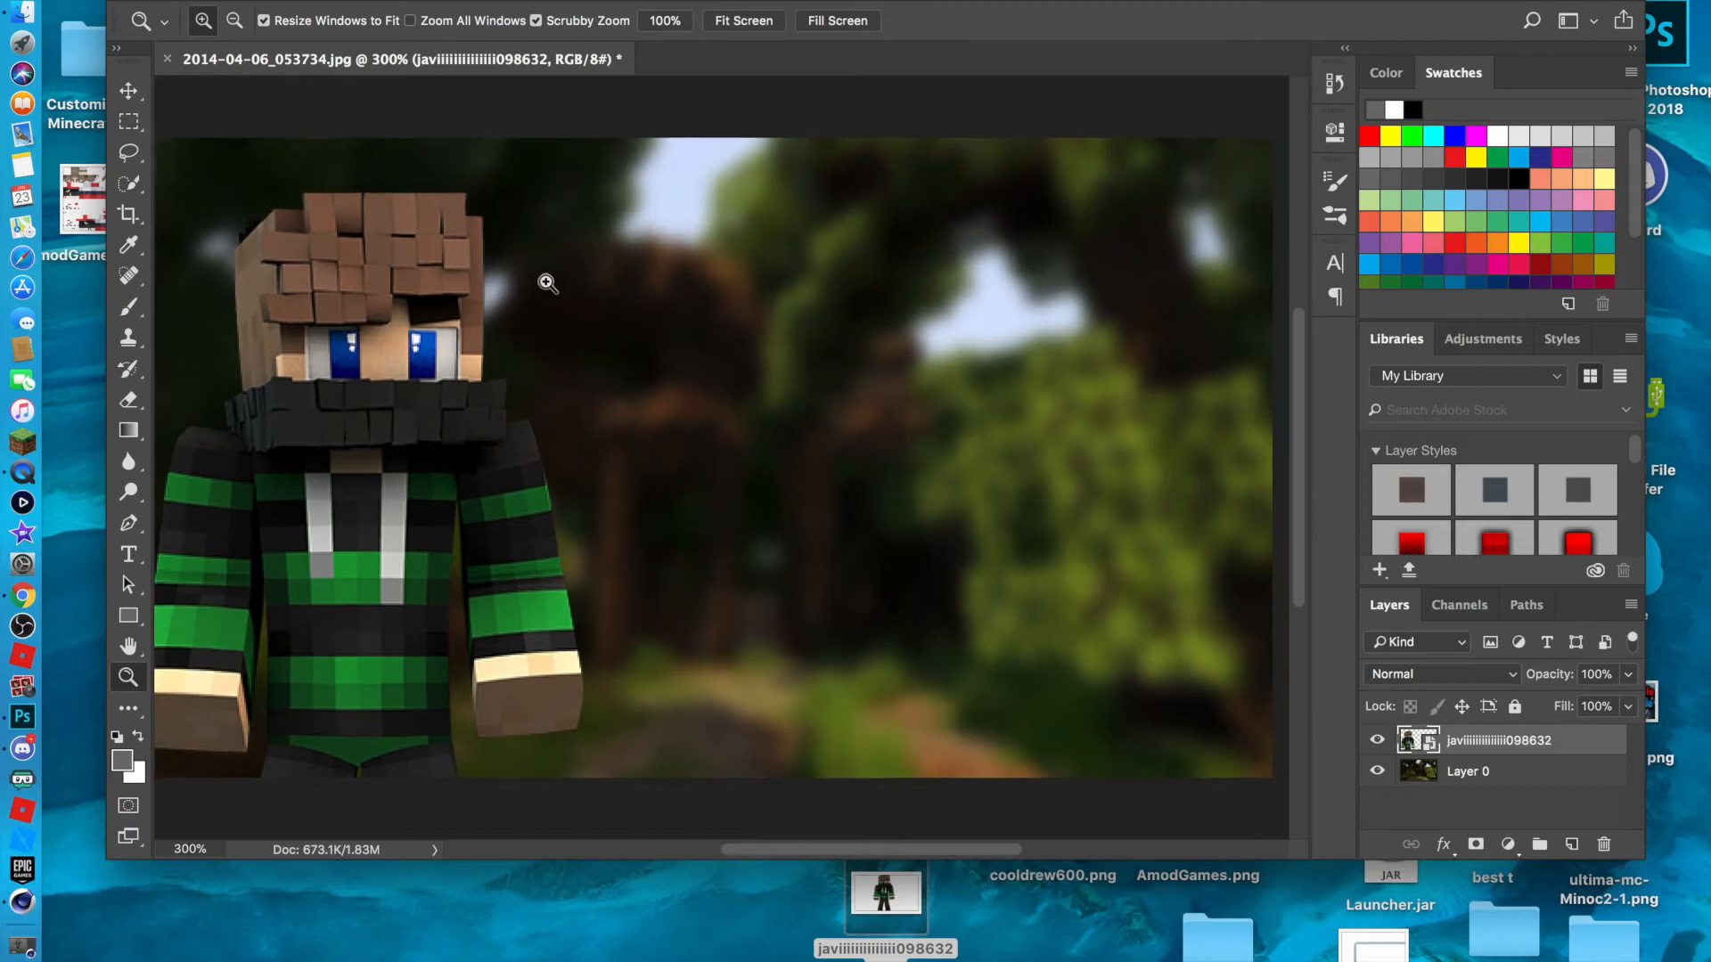
left_click(807, 20)
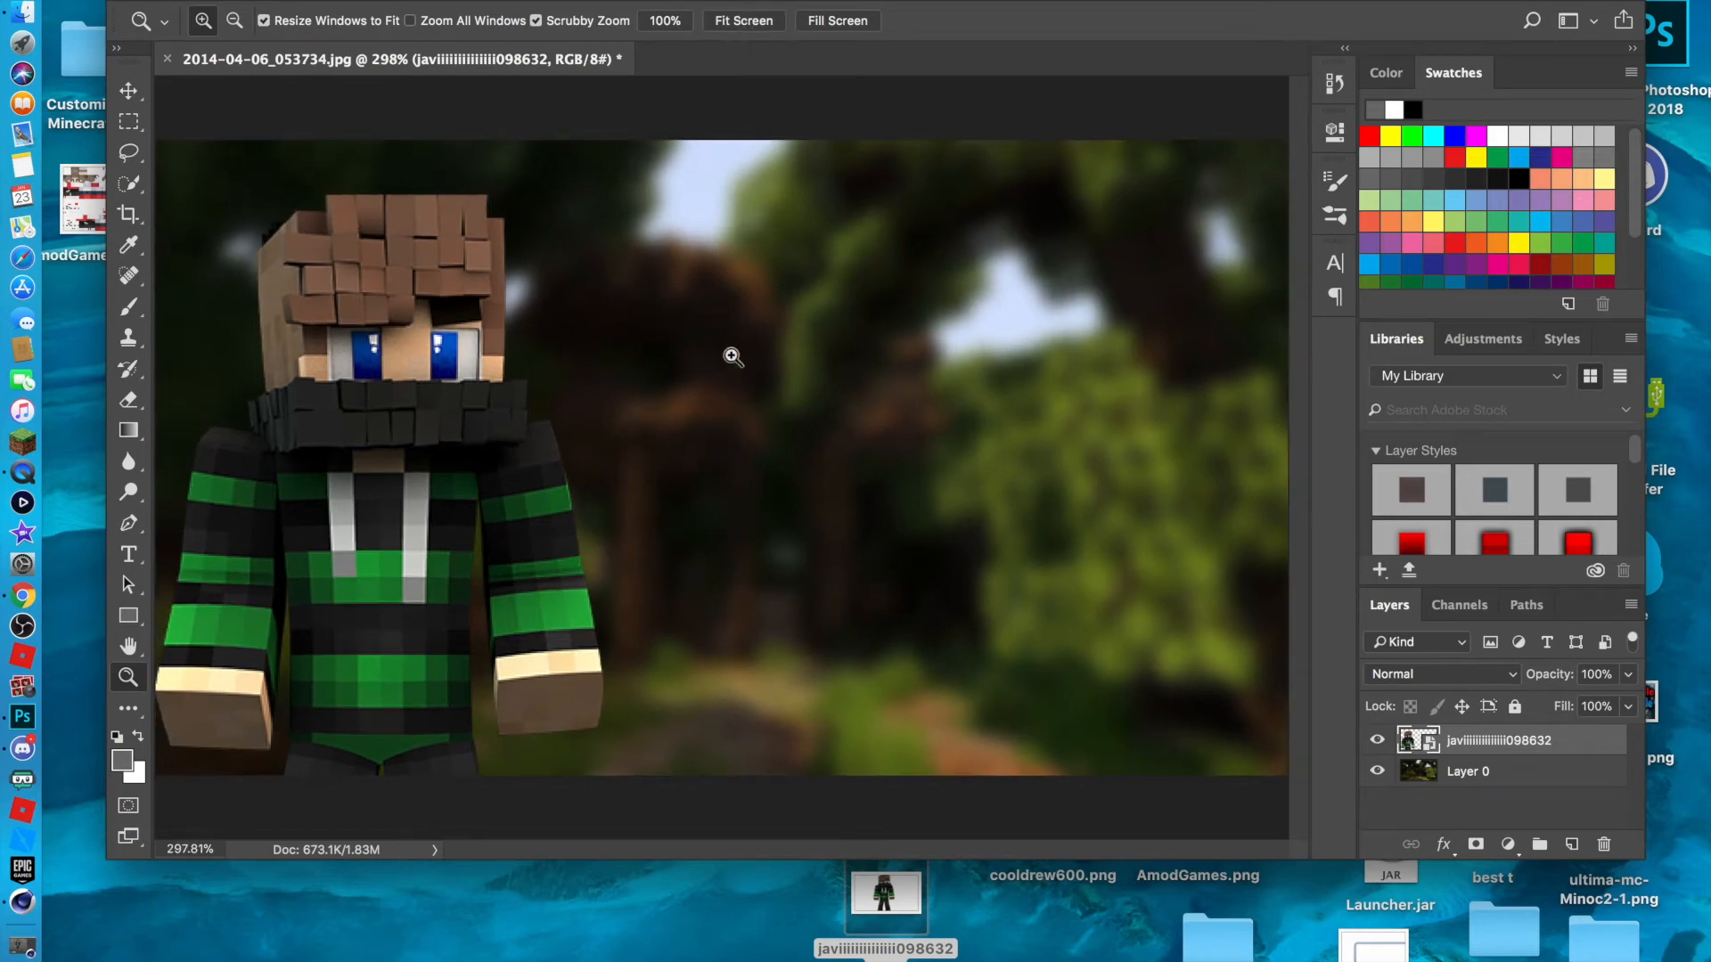
left_click(234, 20)
left_click(791, 413)
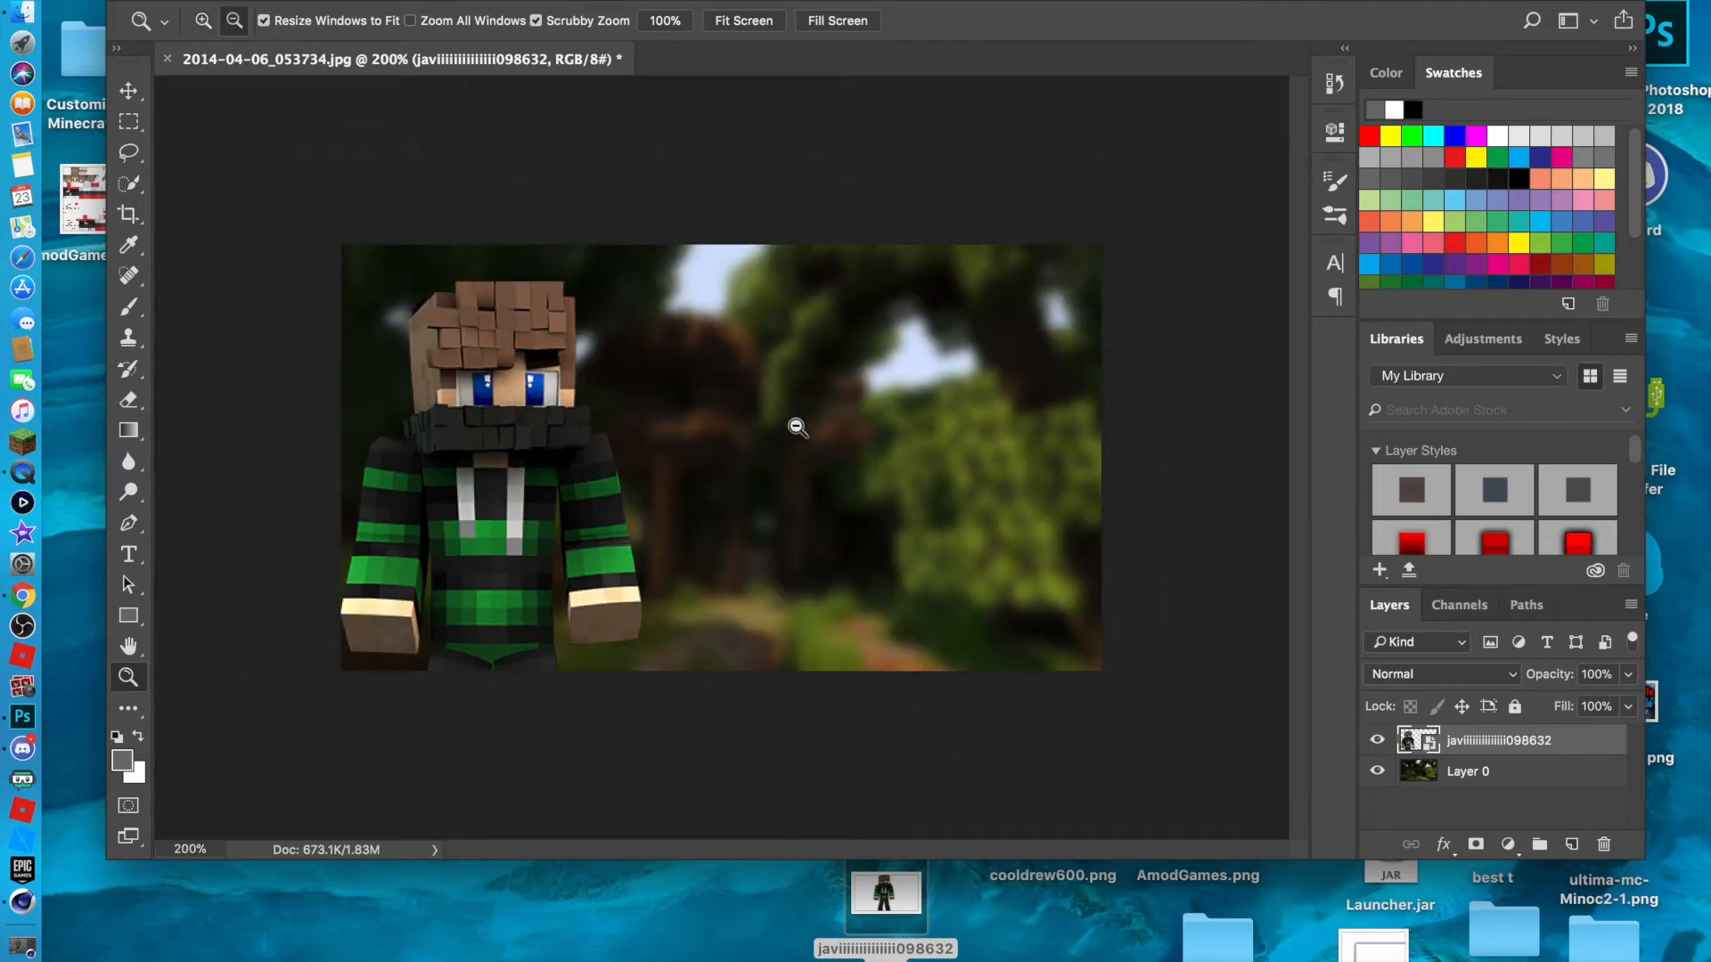
left_click(203, 20)
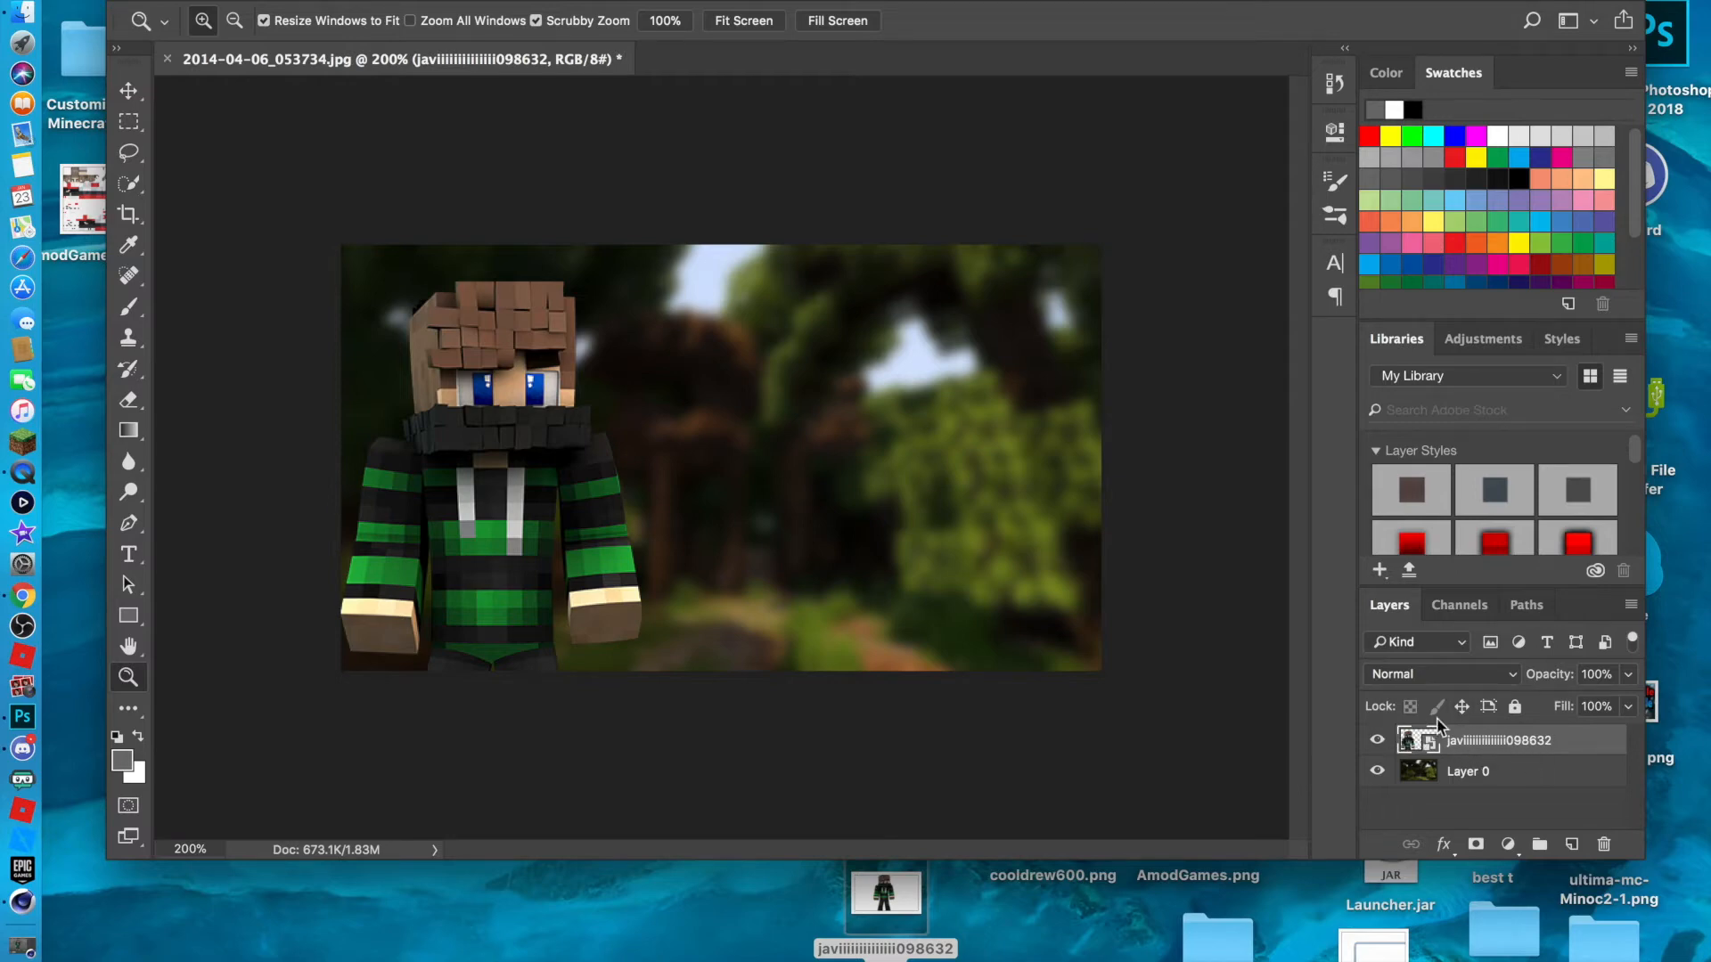
left_click(1410, 486)
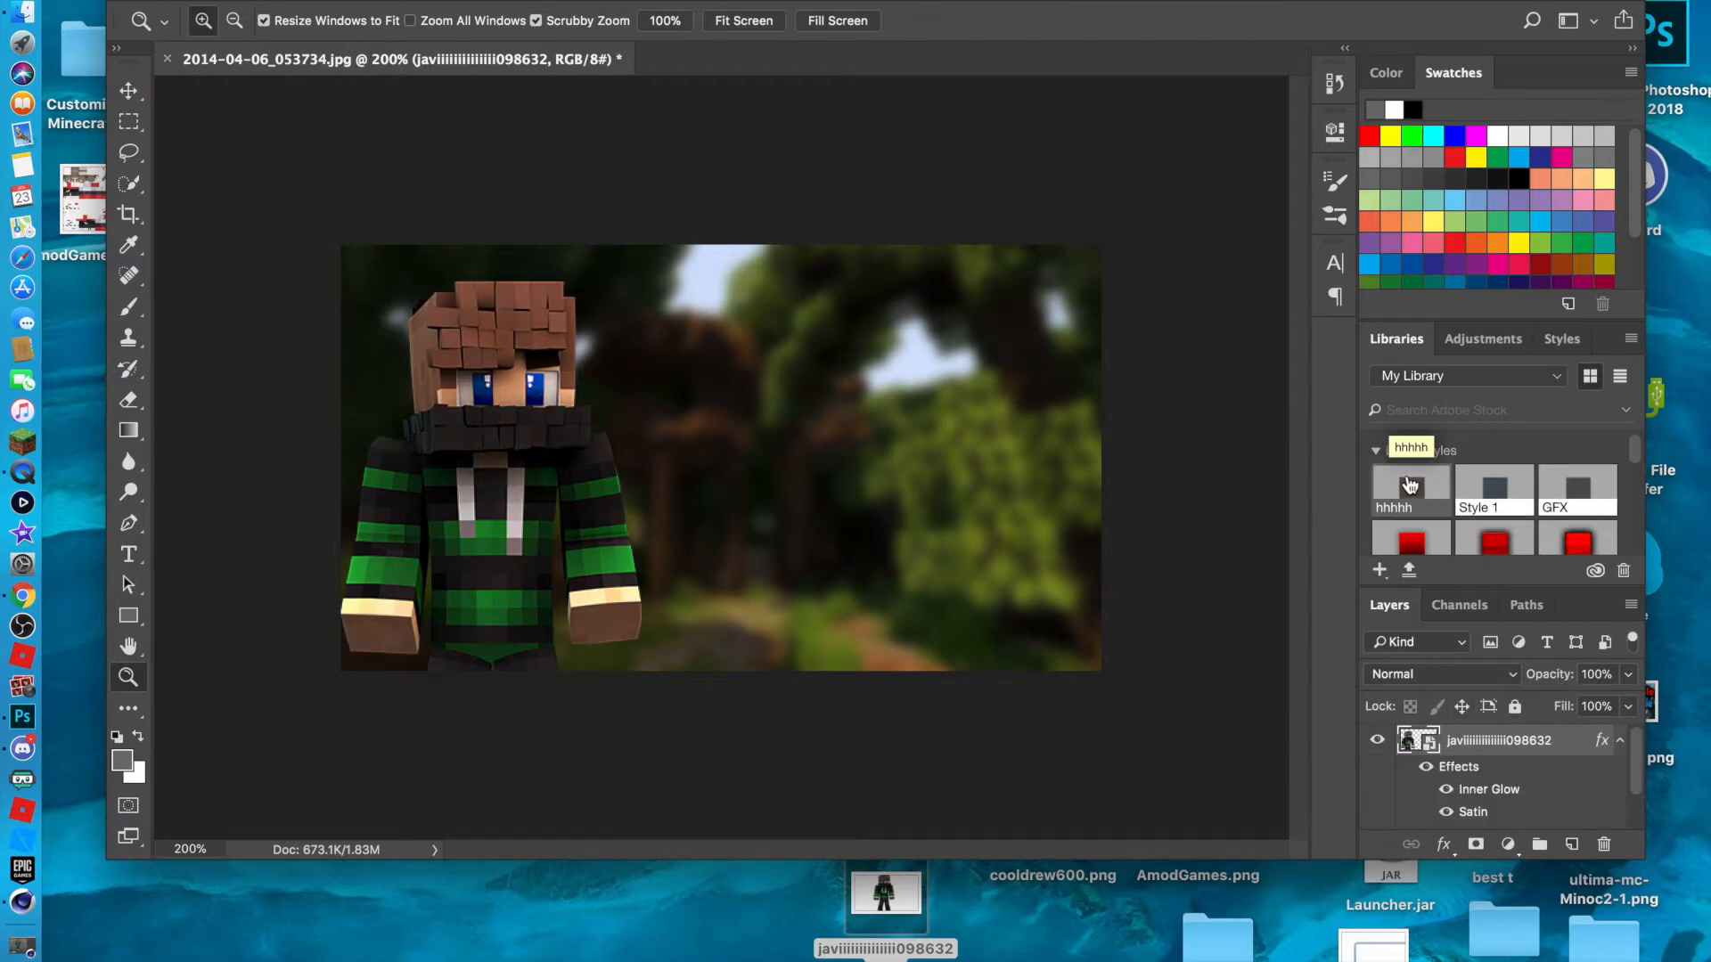
left_click(1621, 742)
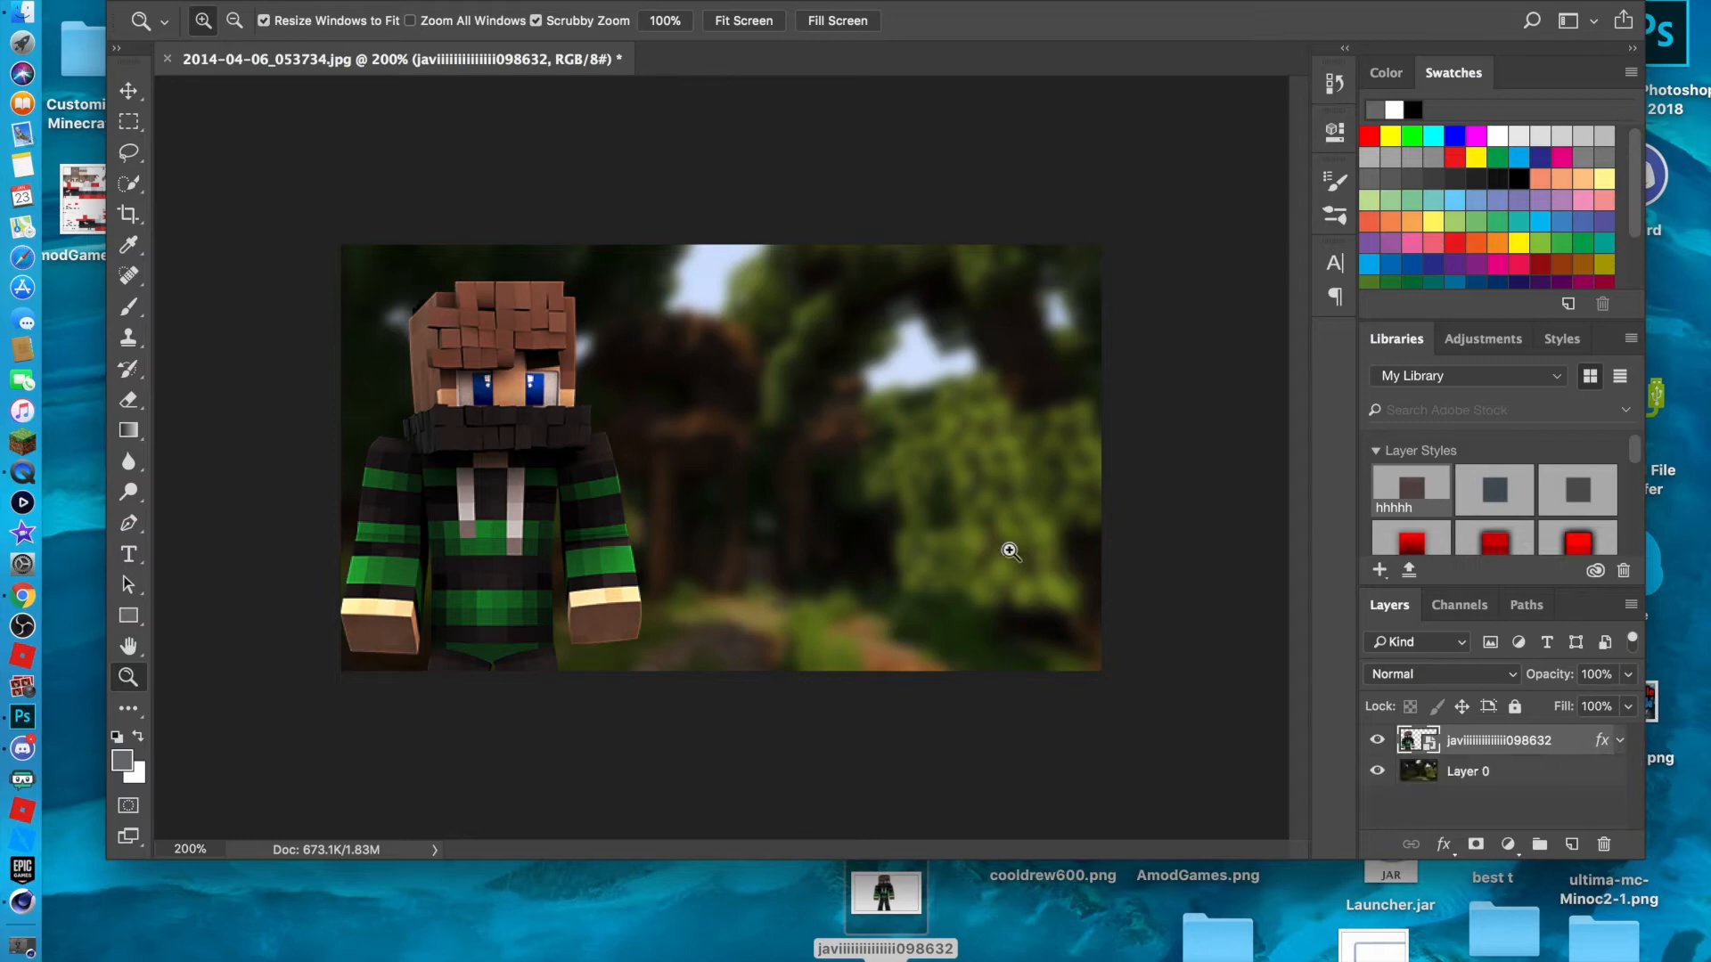
Open the character layer's blending options and review its Inner Glow, Satin and Color Overlay settings.
right_click(1555, 743)
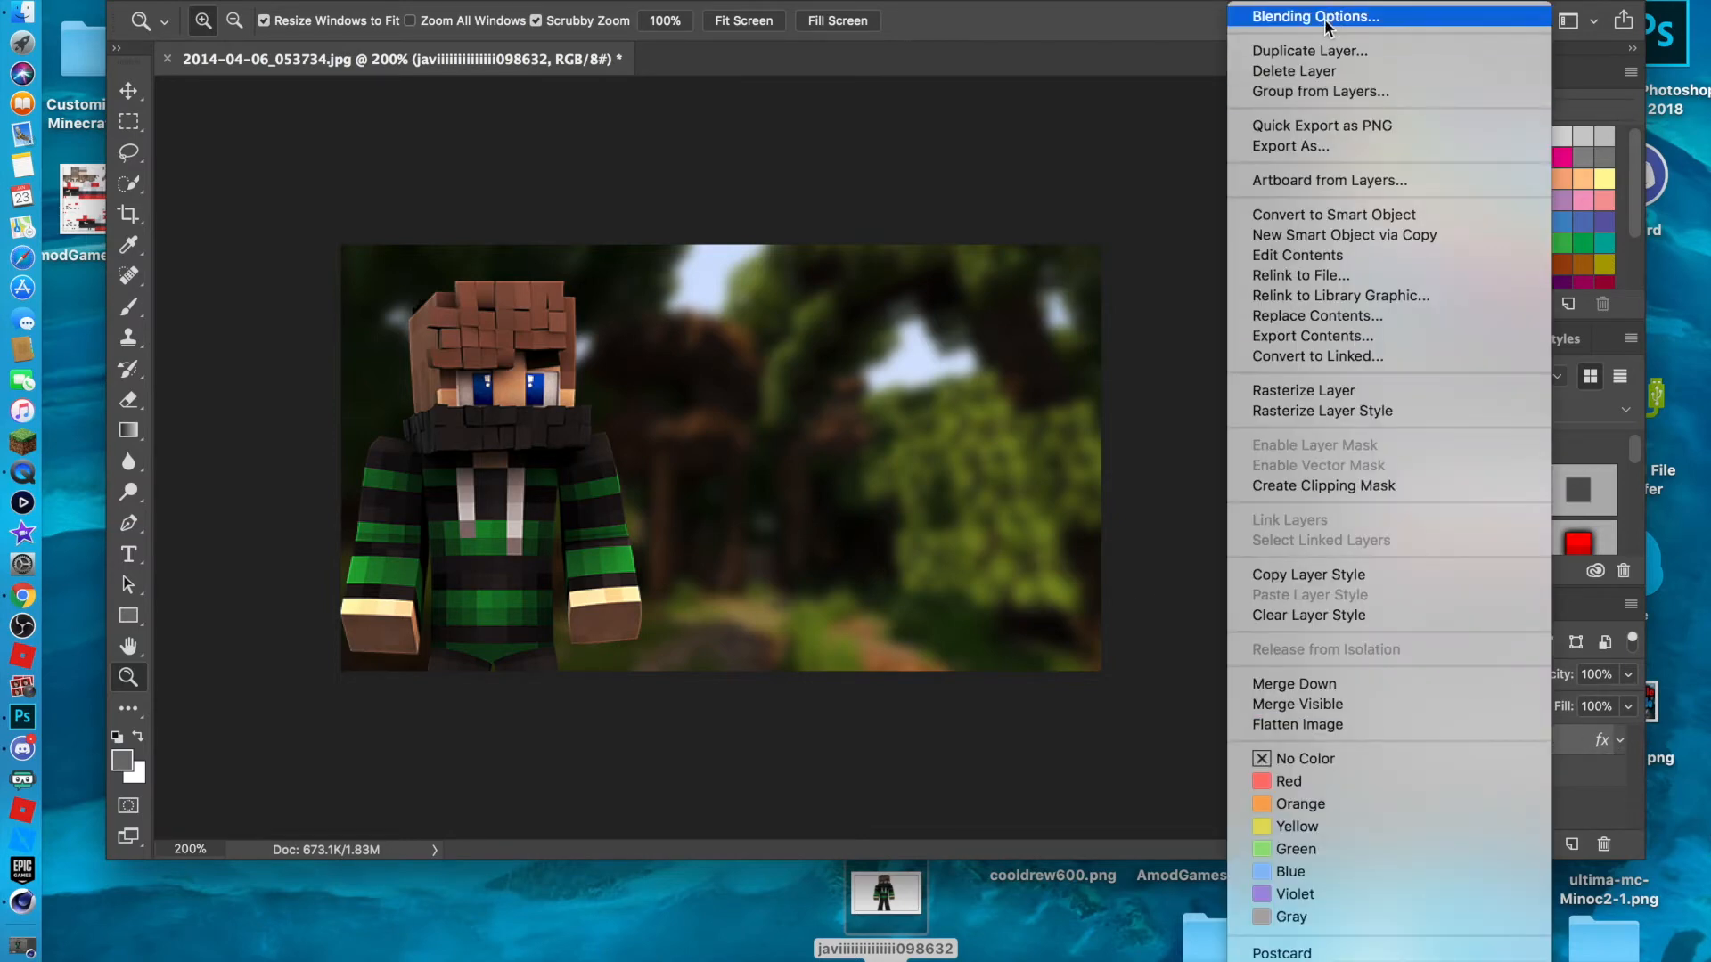
left_click(1486, 740)
right_click(1486, 738)
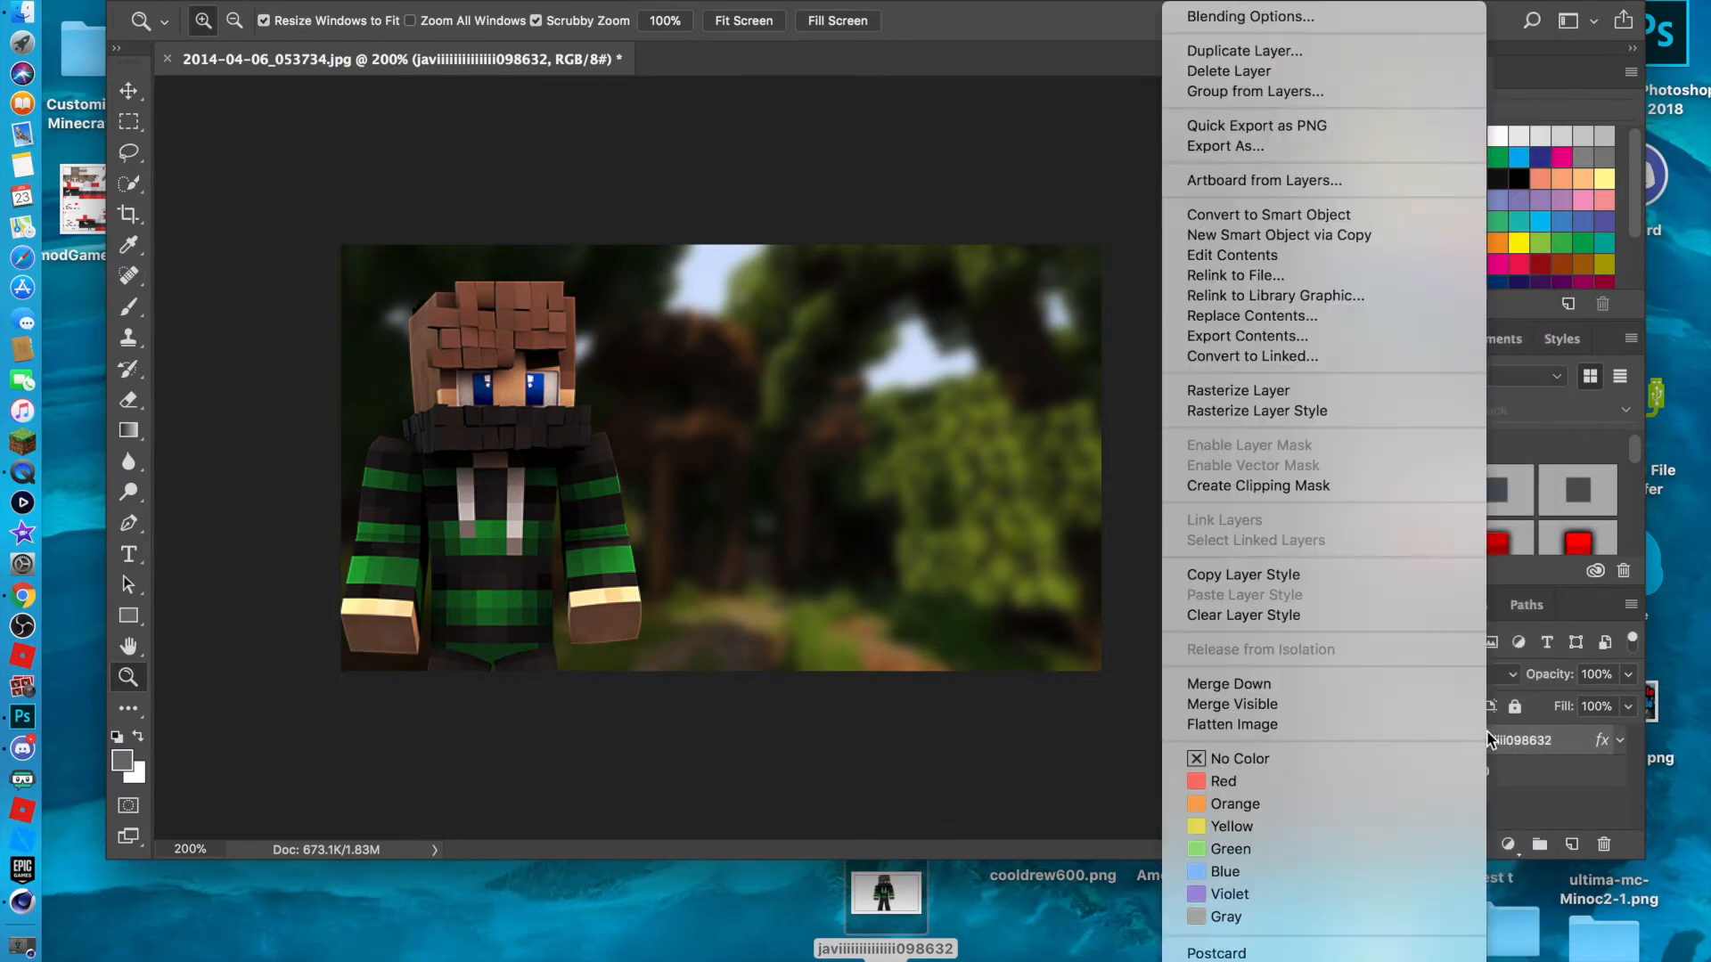
left_click(1567, 745)
right_click(1563, 742)
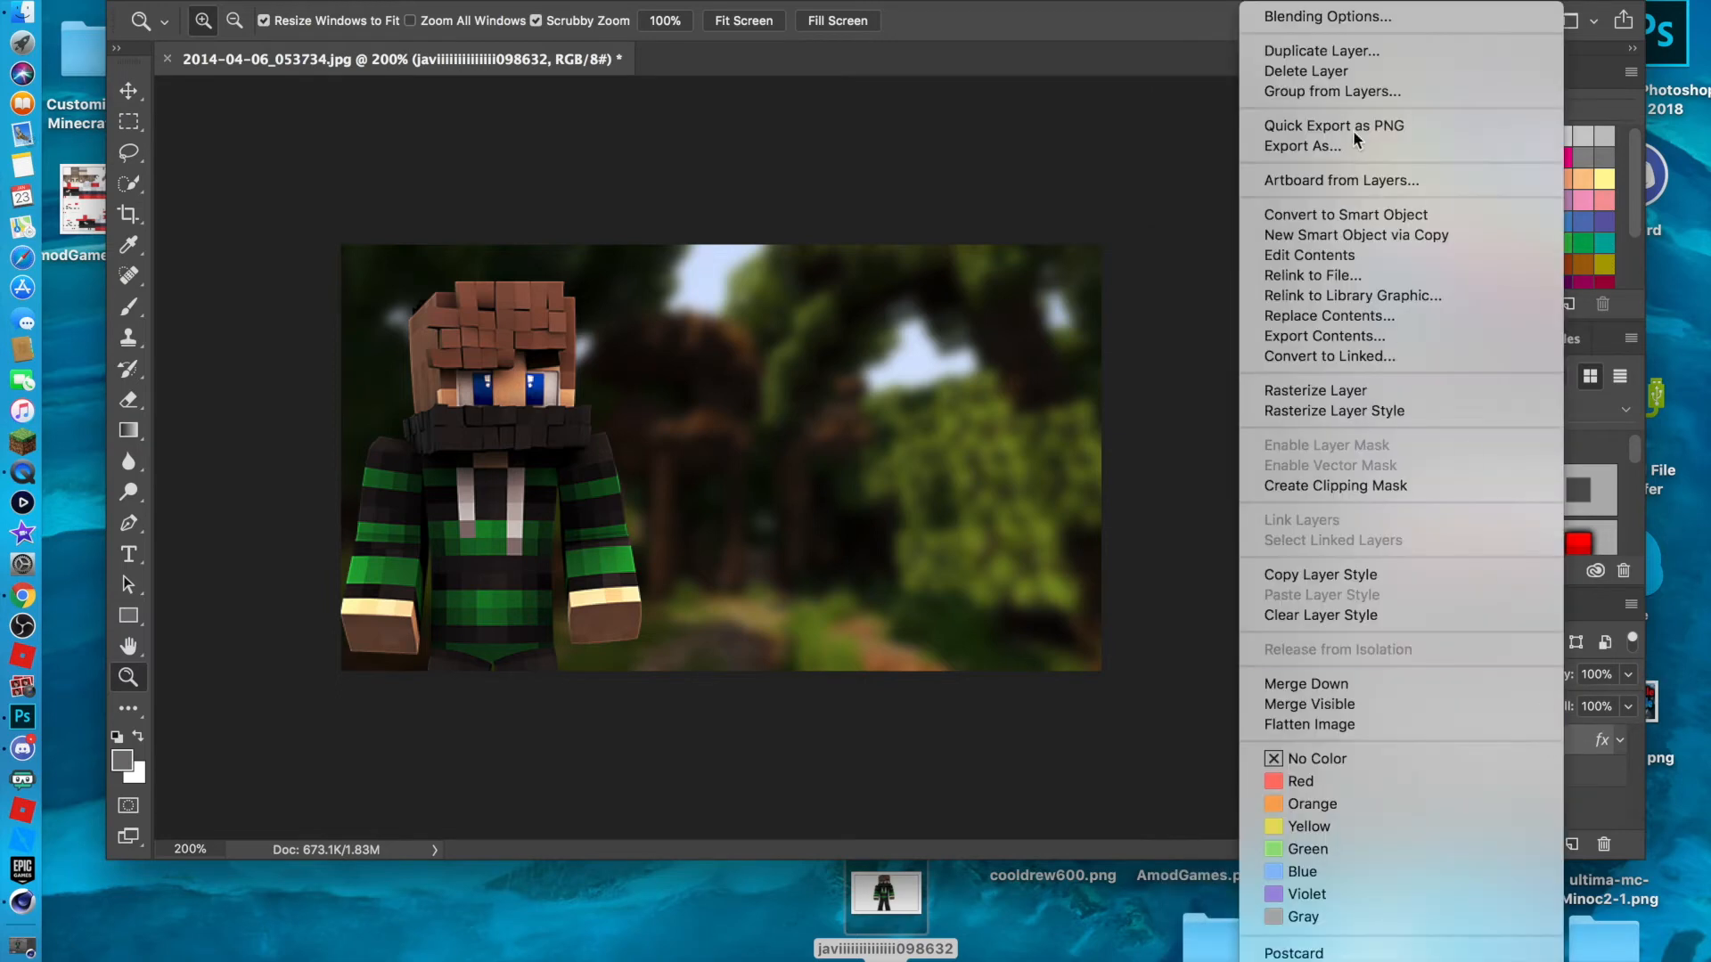
left_click(1303, 18)
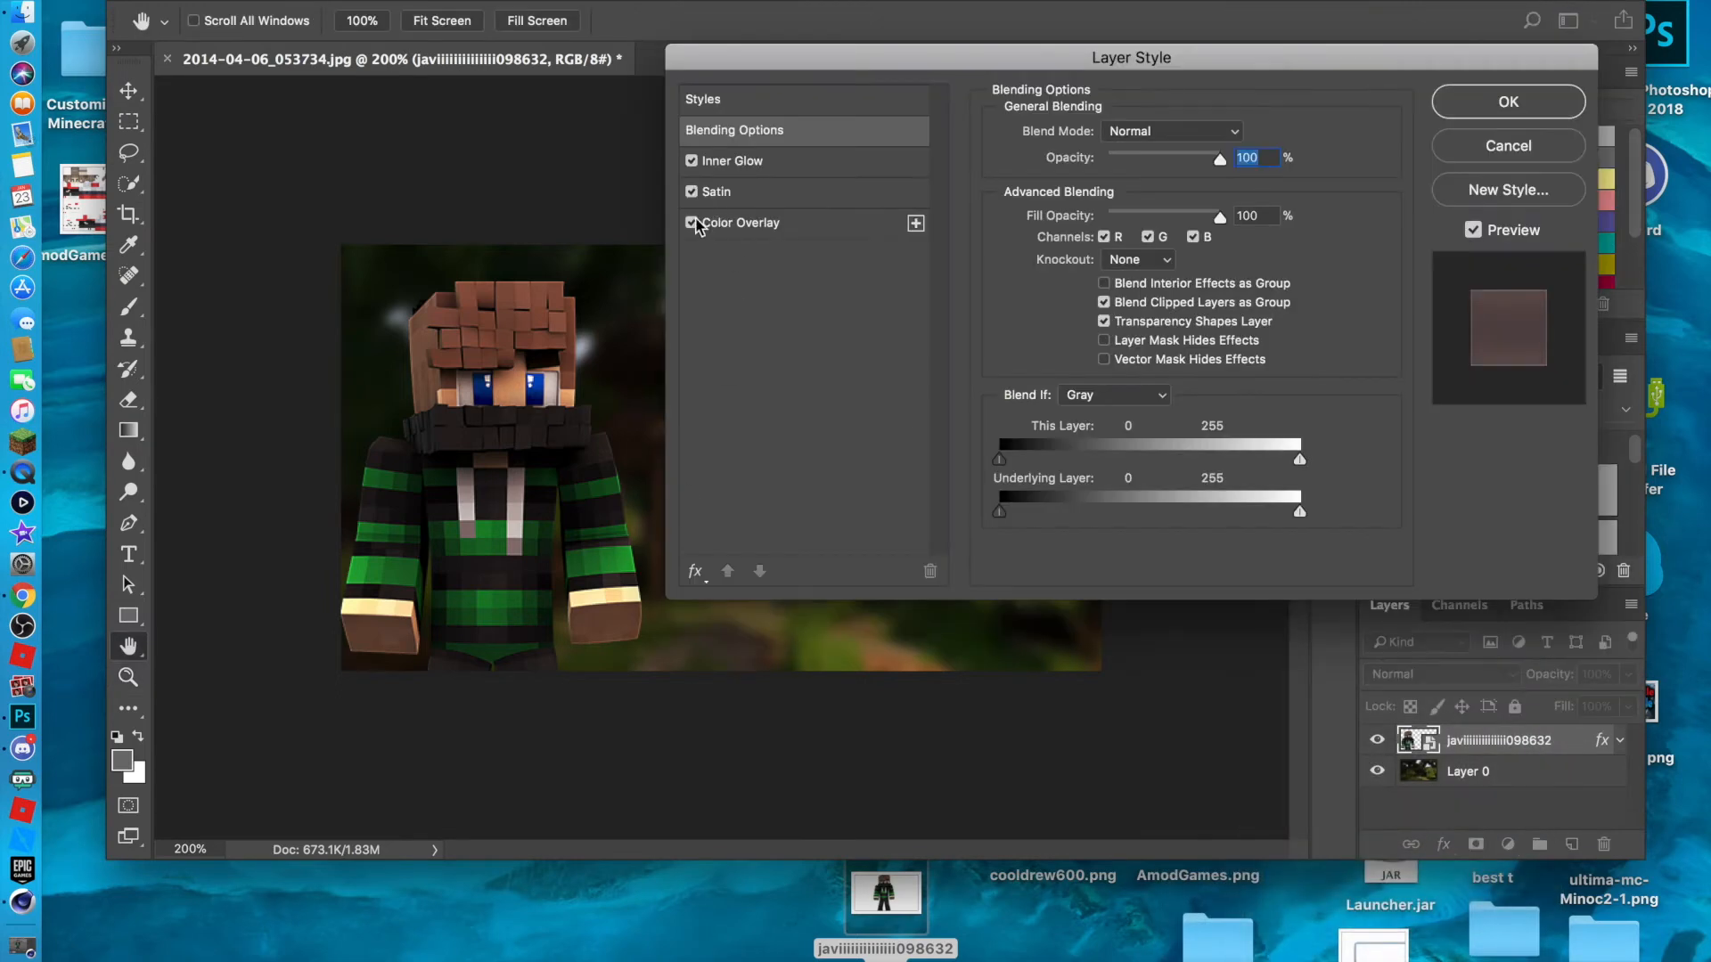
left_click(740, 162)
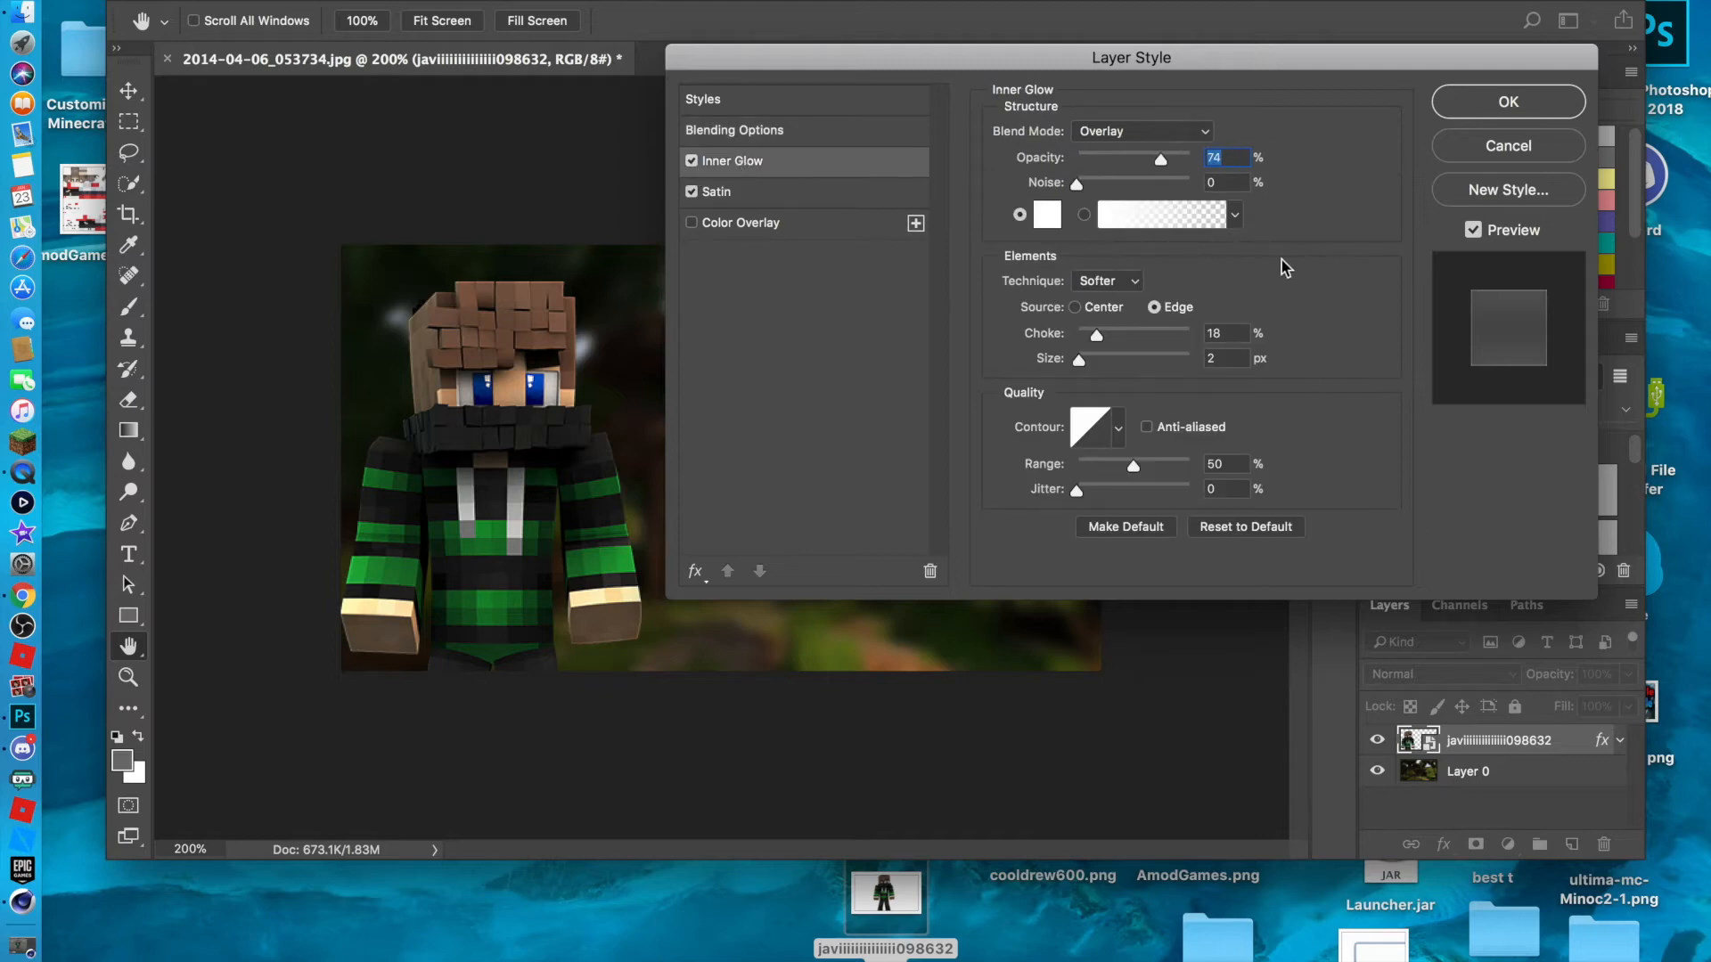
left_click(710, 195)
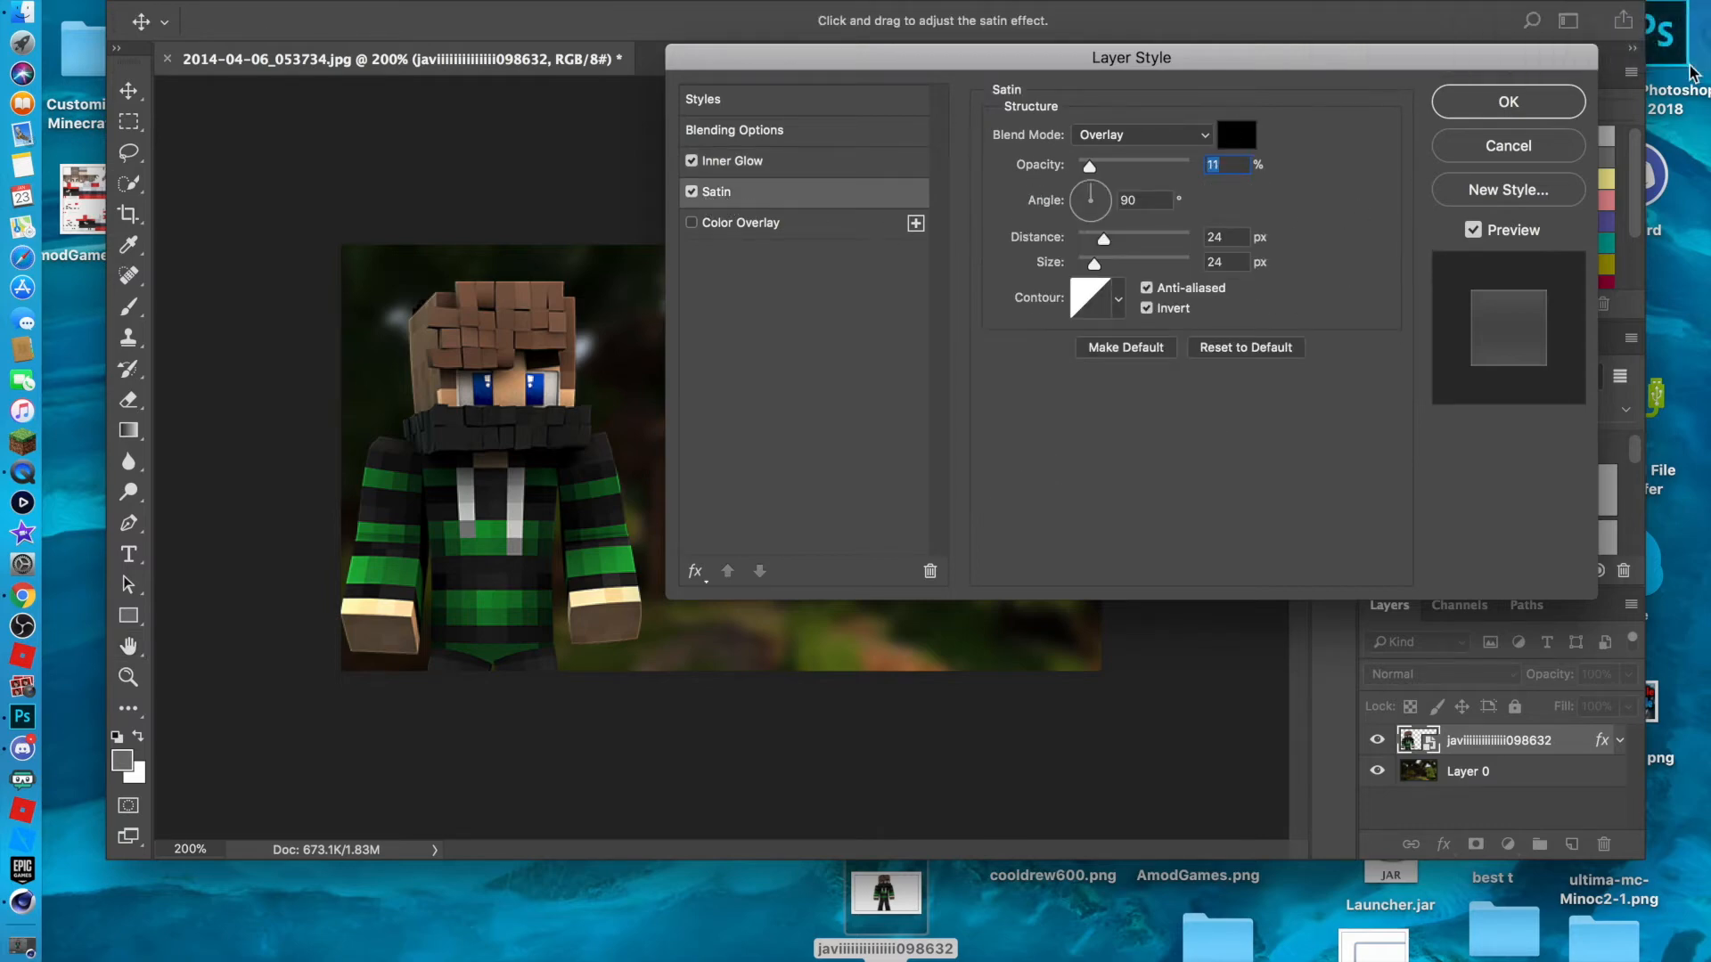
left_click(769, 234)
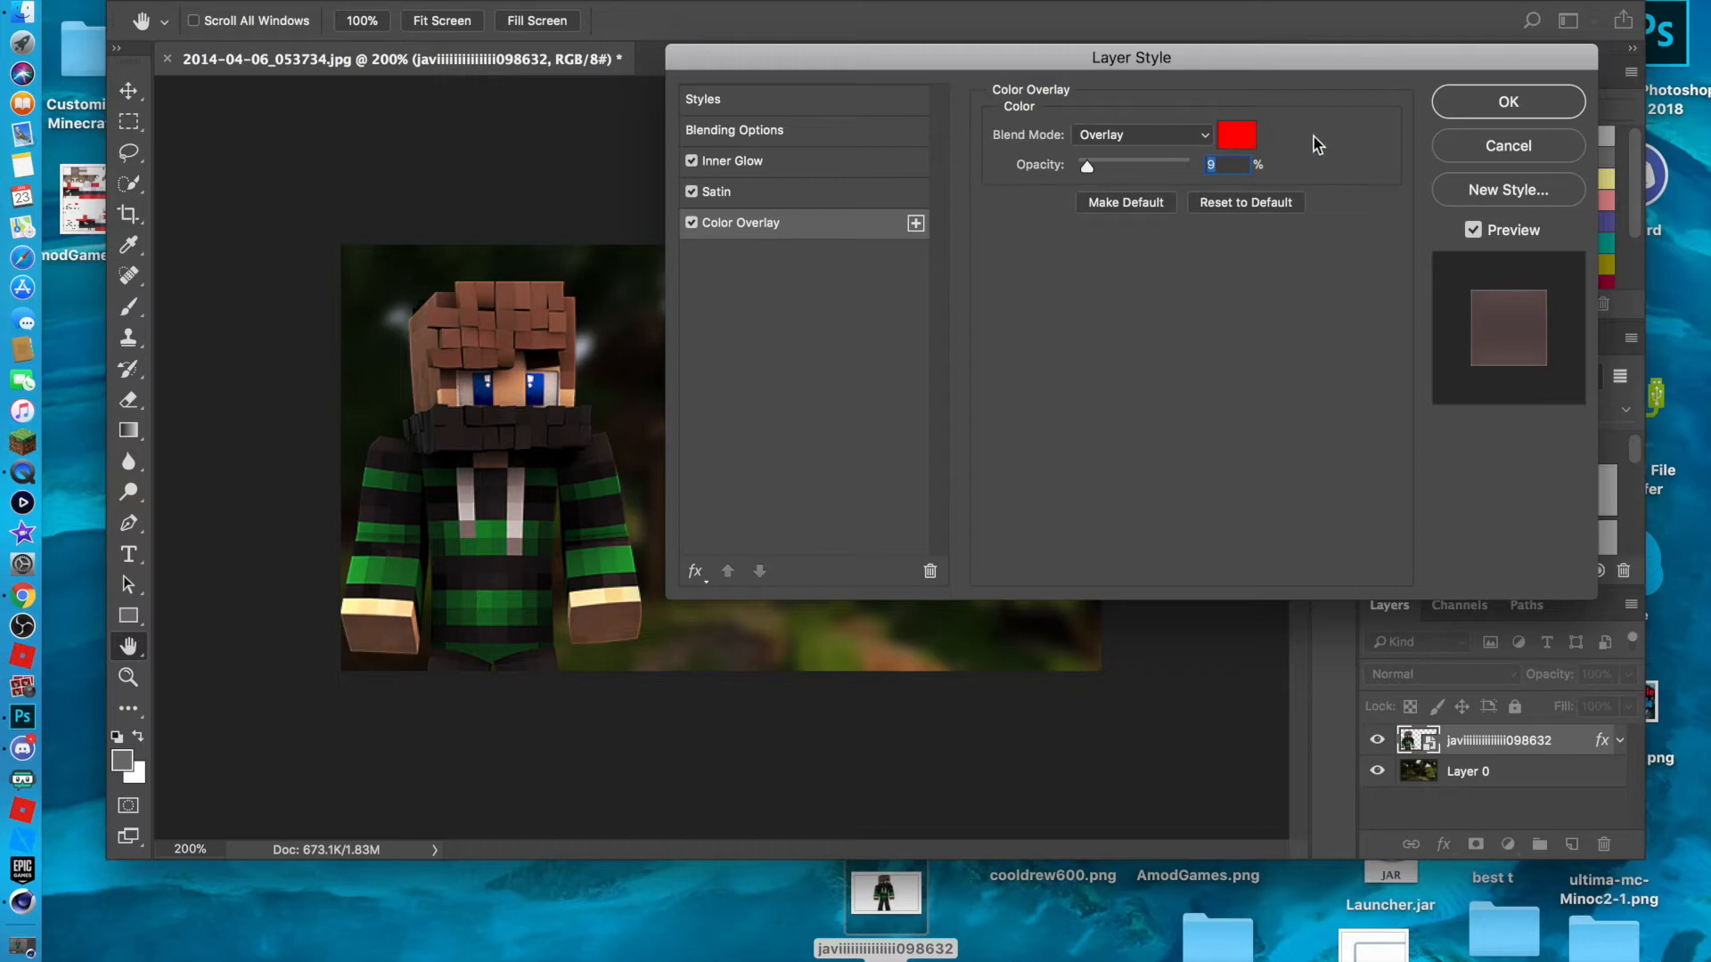
Try a green 00ff00 Color Overlay at 2% opacity on the character layer.
left_click(1245, 139)
left_click_drag(885, 504, 887, 454)
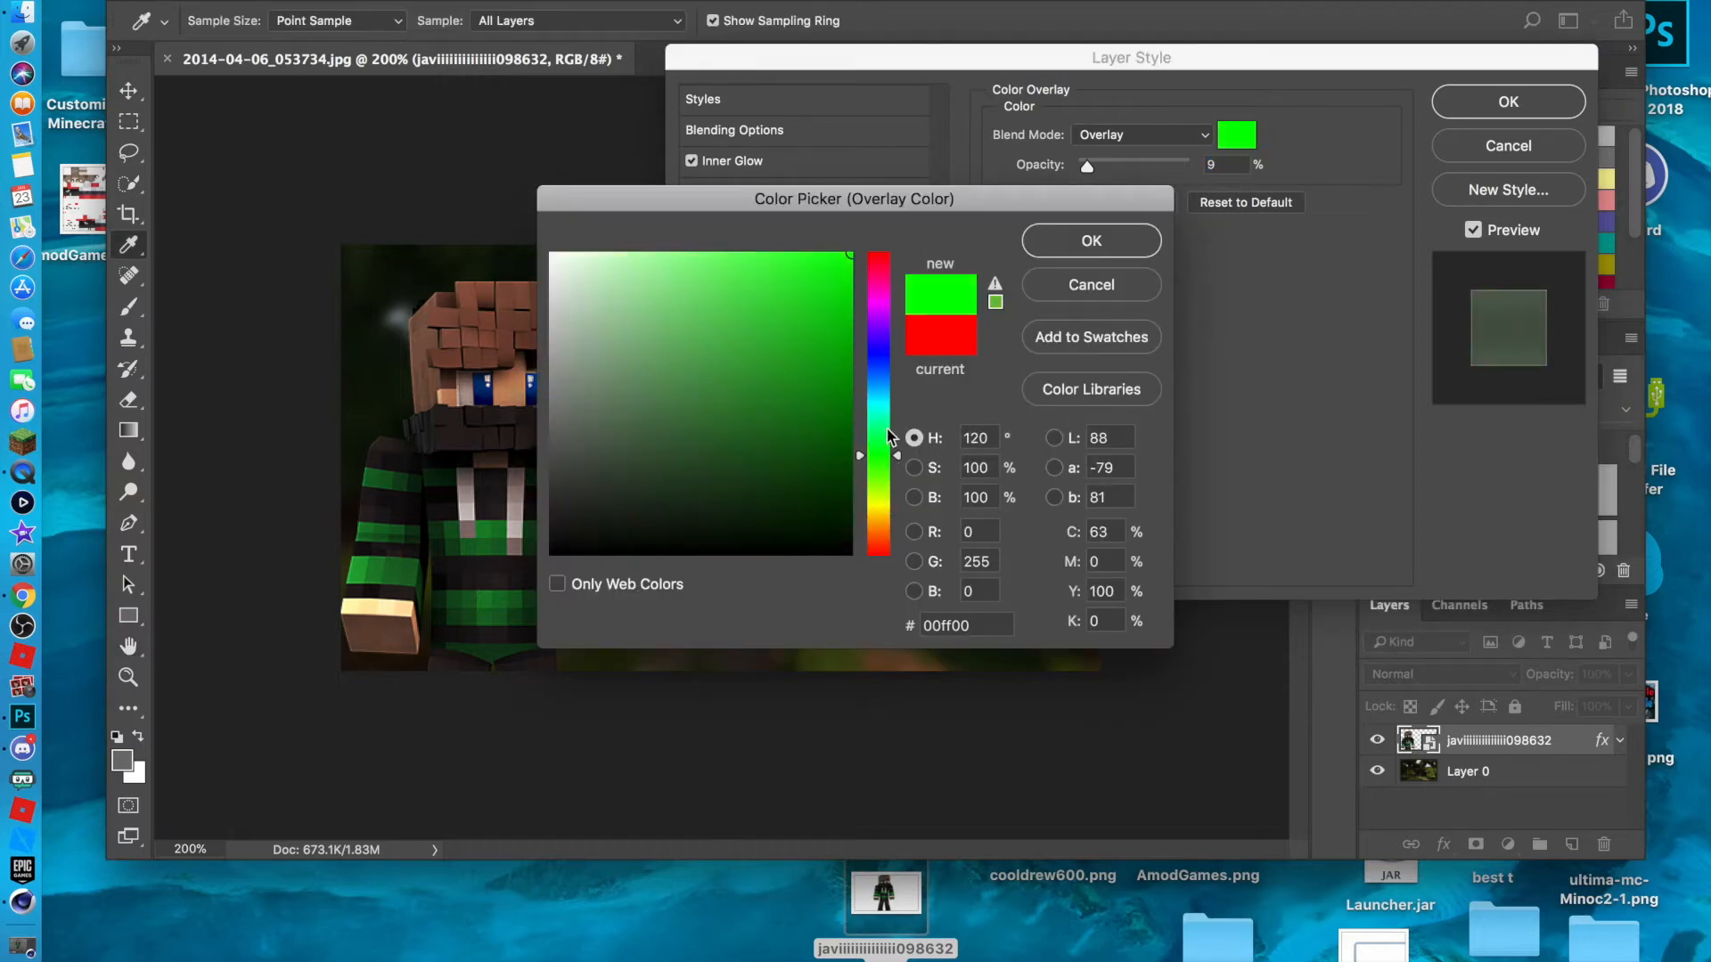
left_click(1092, 241)
mouse_move(815, 73)
left_mouse_down()
mouse_move(1099, 72)
mouse_move(829, 73)
left_mouse_up()
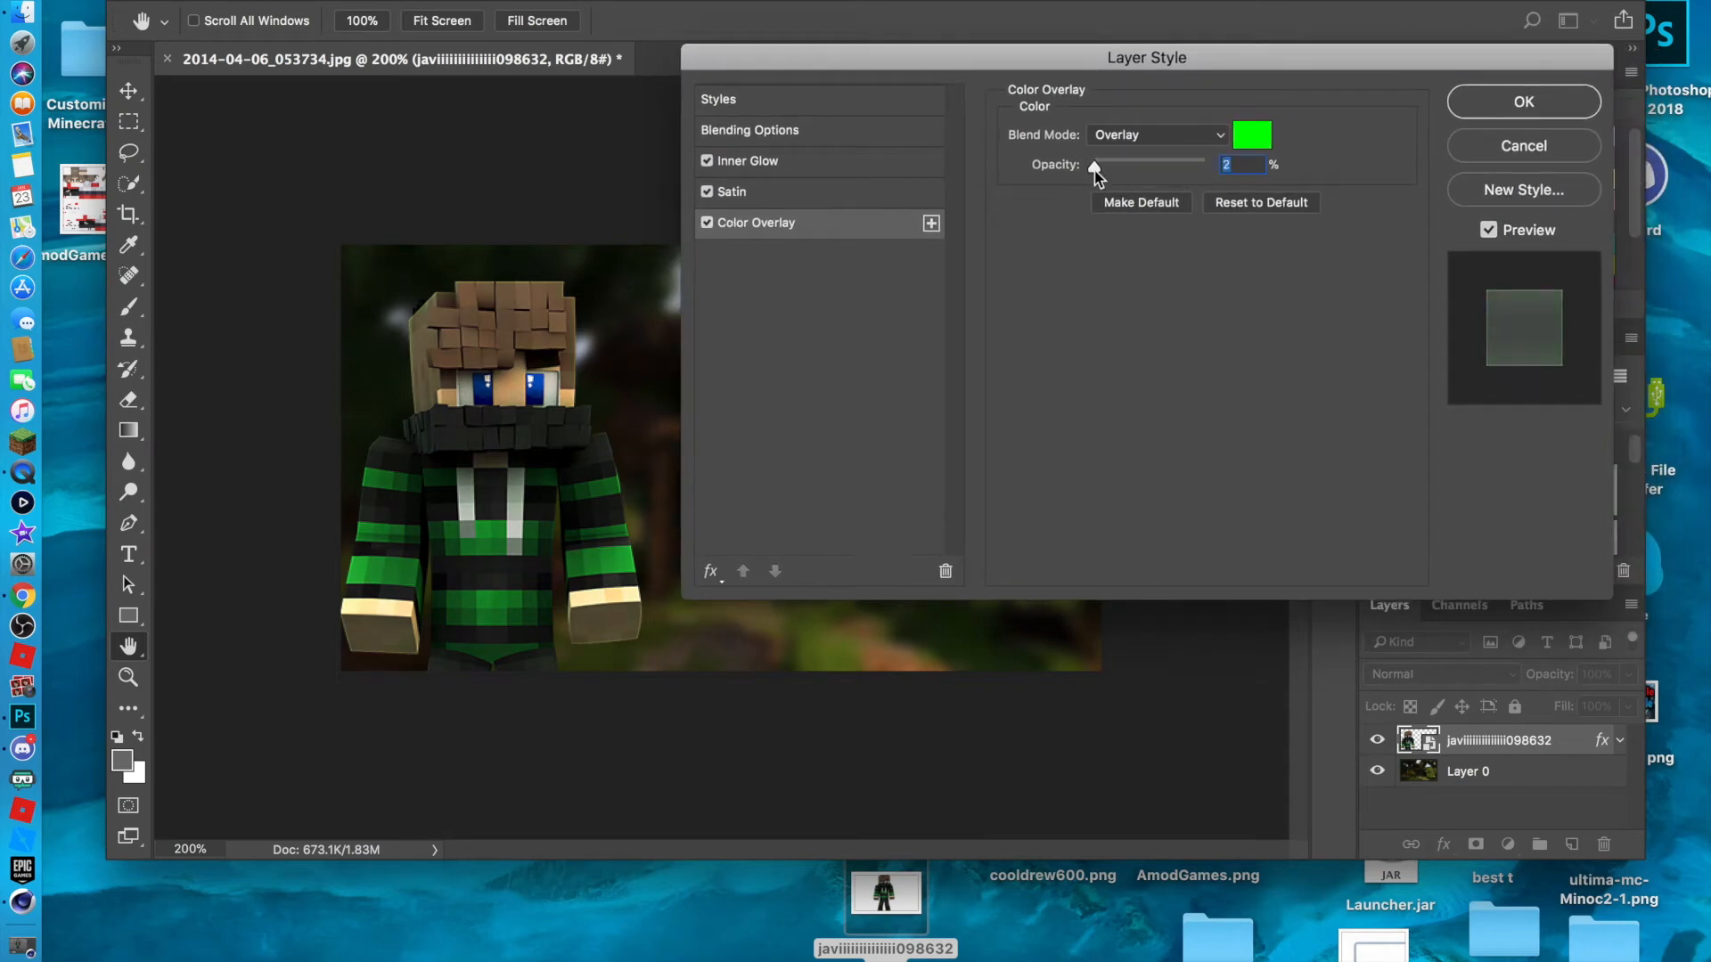
Turn off the character layer's Color Overlay effect and accept the layer style.
left_click(708, 223)
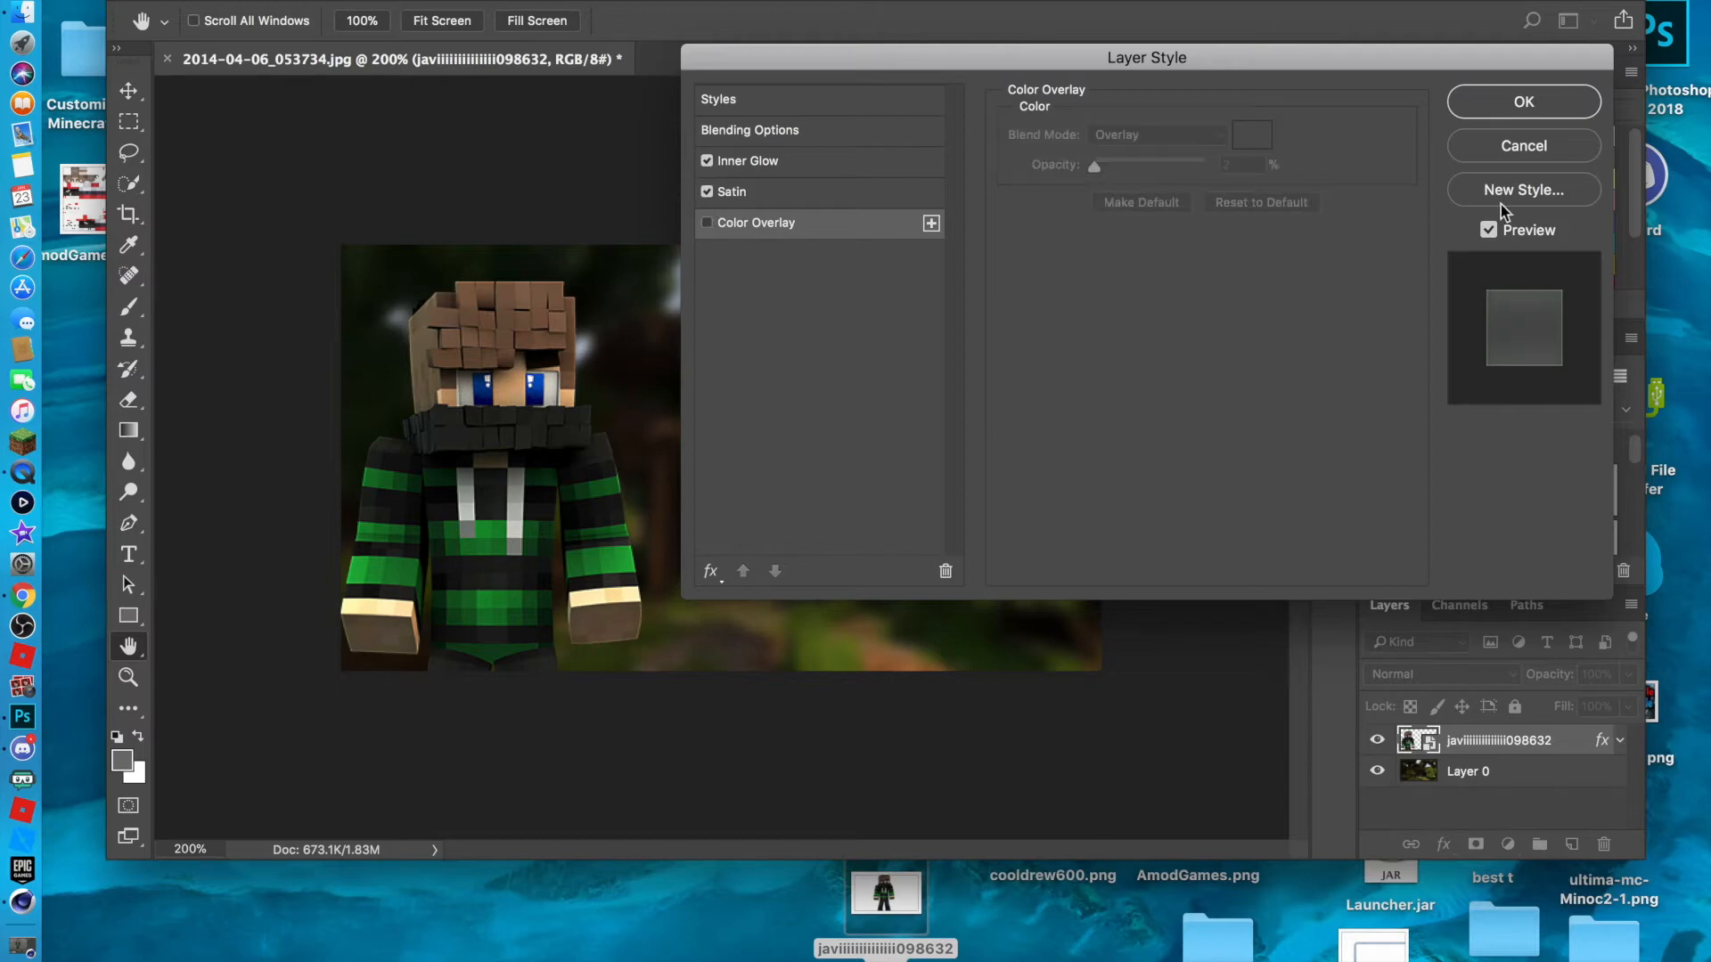
left_click(1499, 114)
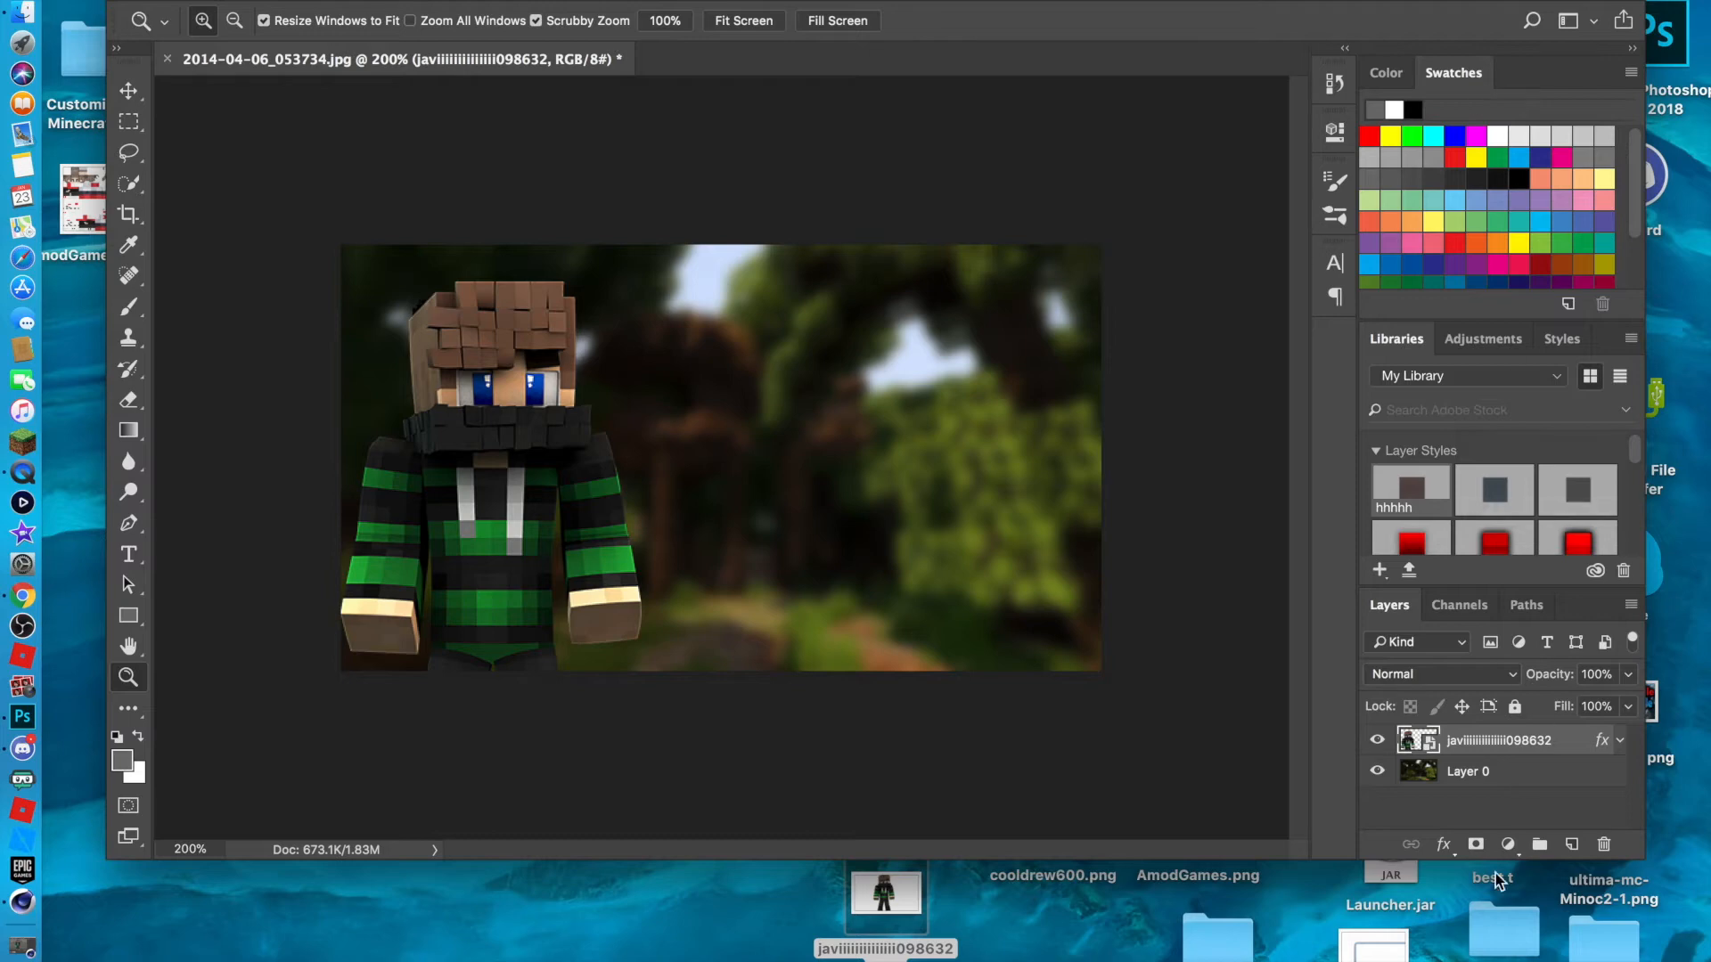
Duplicate the character render layer within the same document, keeping the suggested copy name.
right_click(1469, 745)
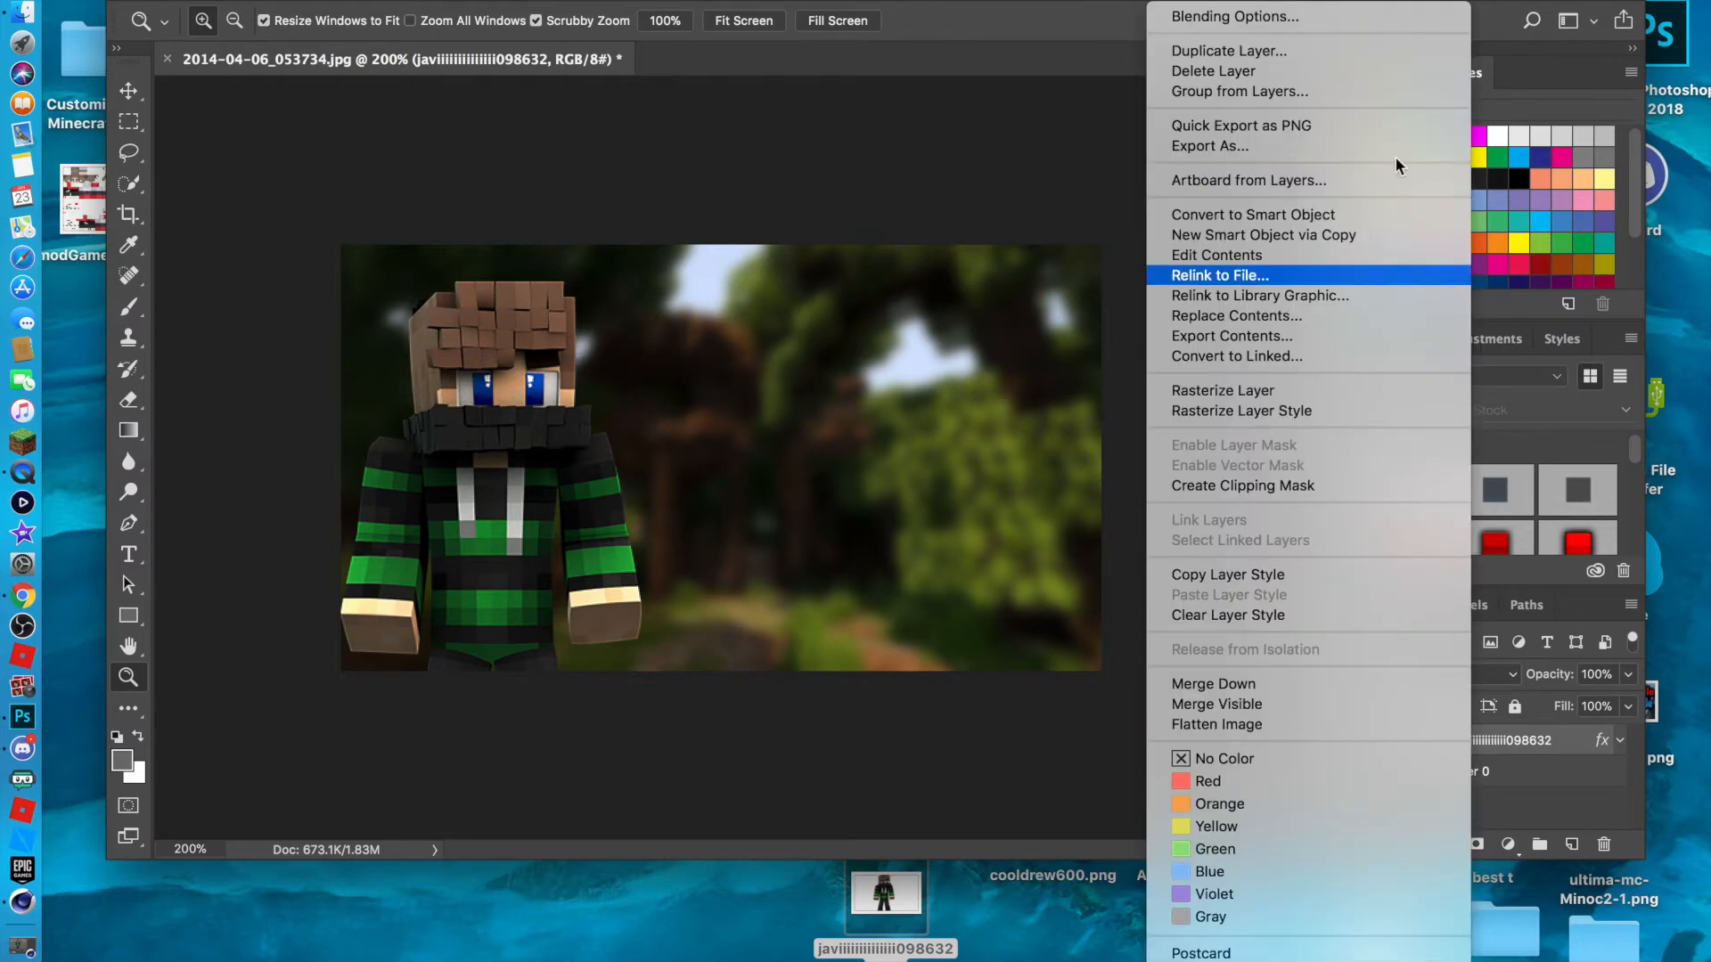
left_click(1269, 51)
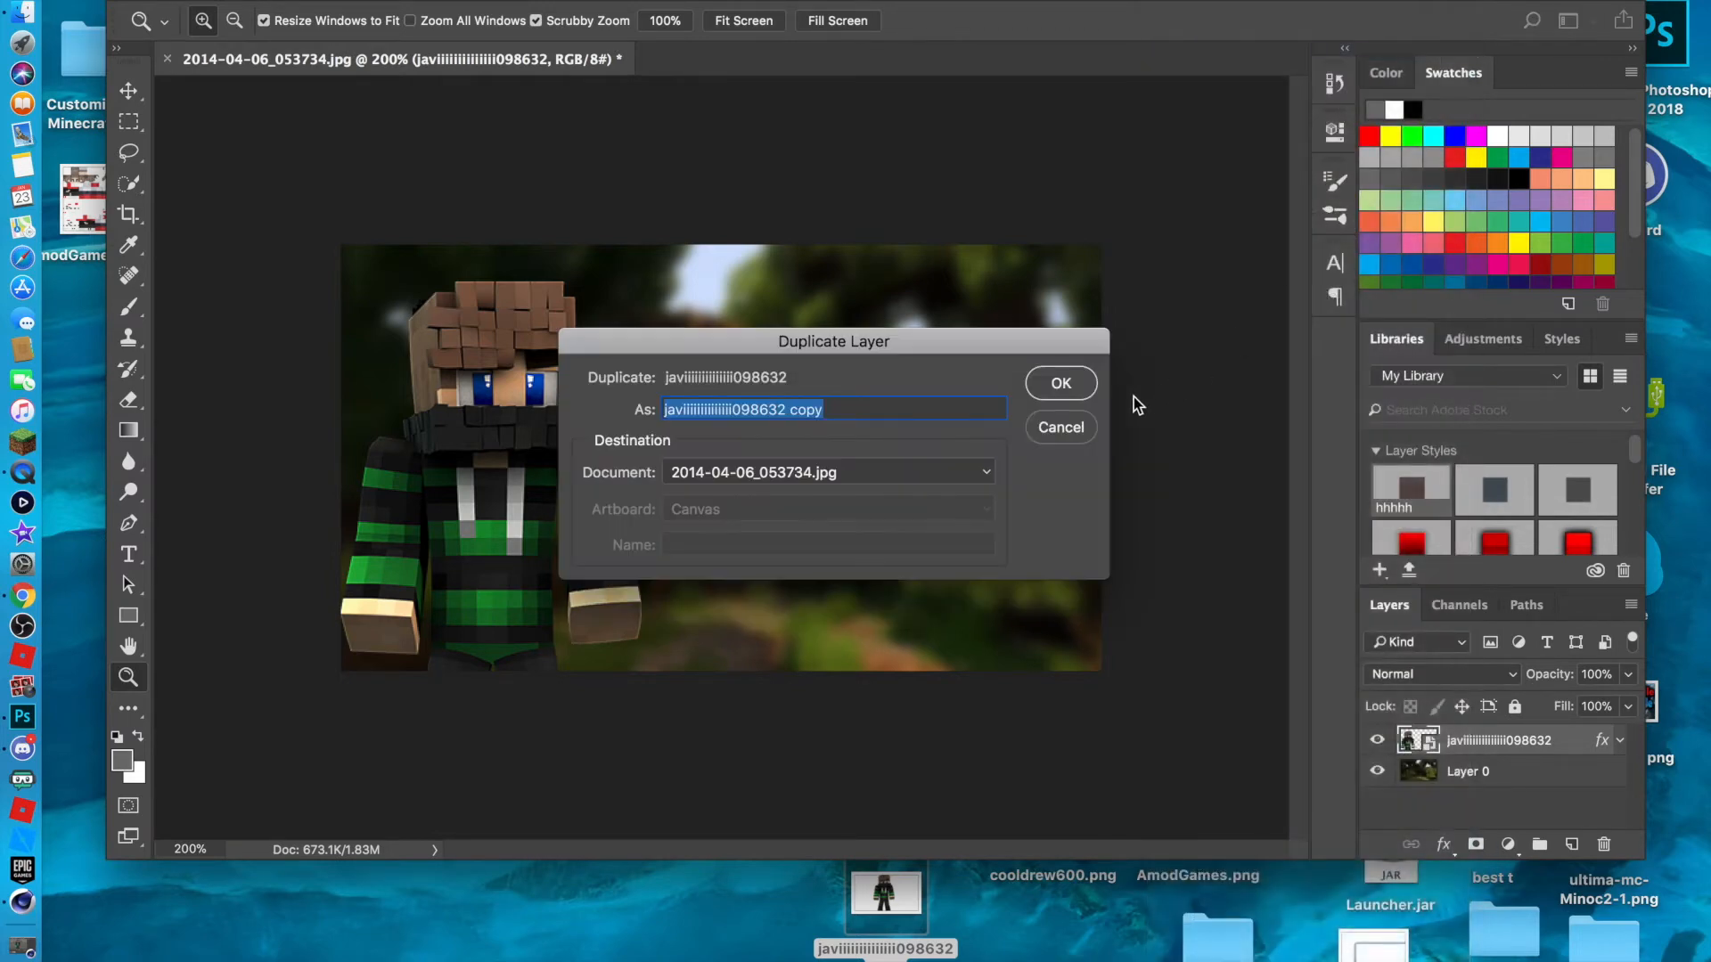
left_click(1054, 384)
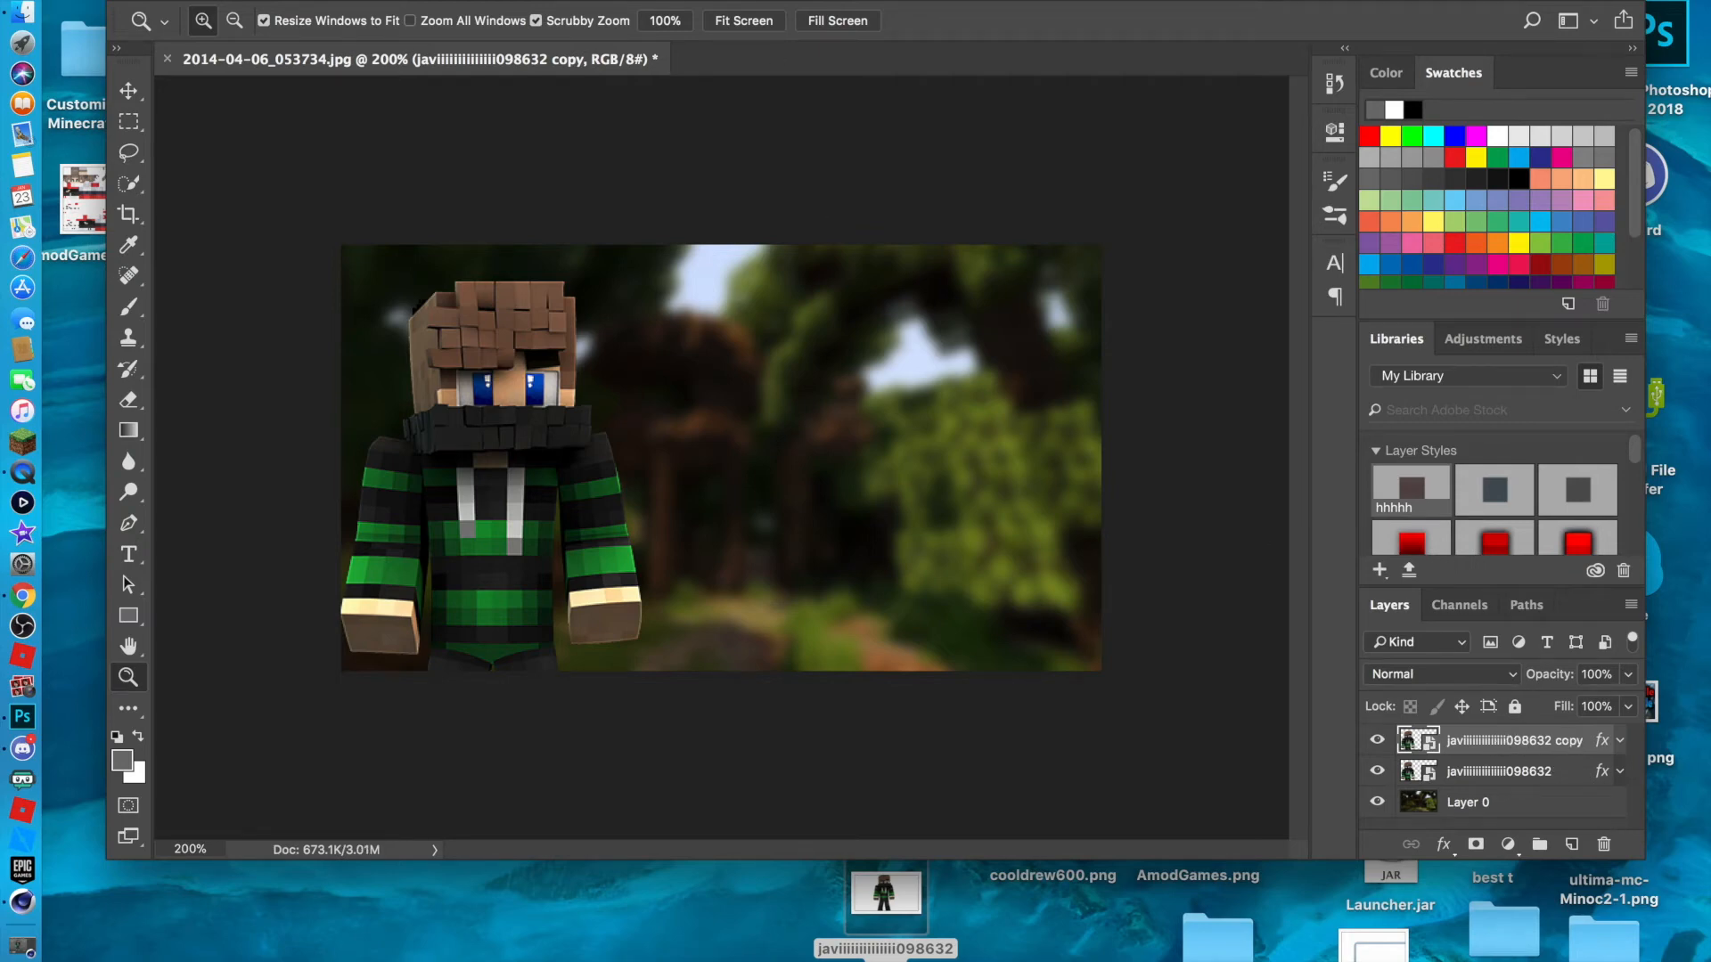
Apply the Plastic Wrap filter to the character copy with Highlight Strength 15, Detail 9 and Smoothness 7, and collapse its effects list.
left_click(581, 0)
left_click(653, 67)
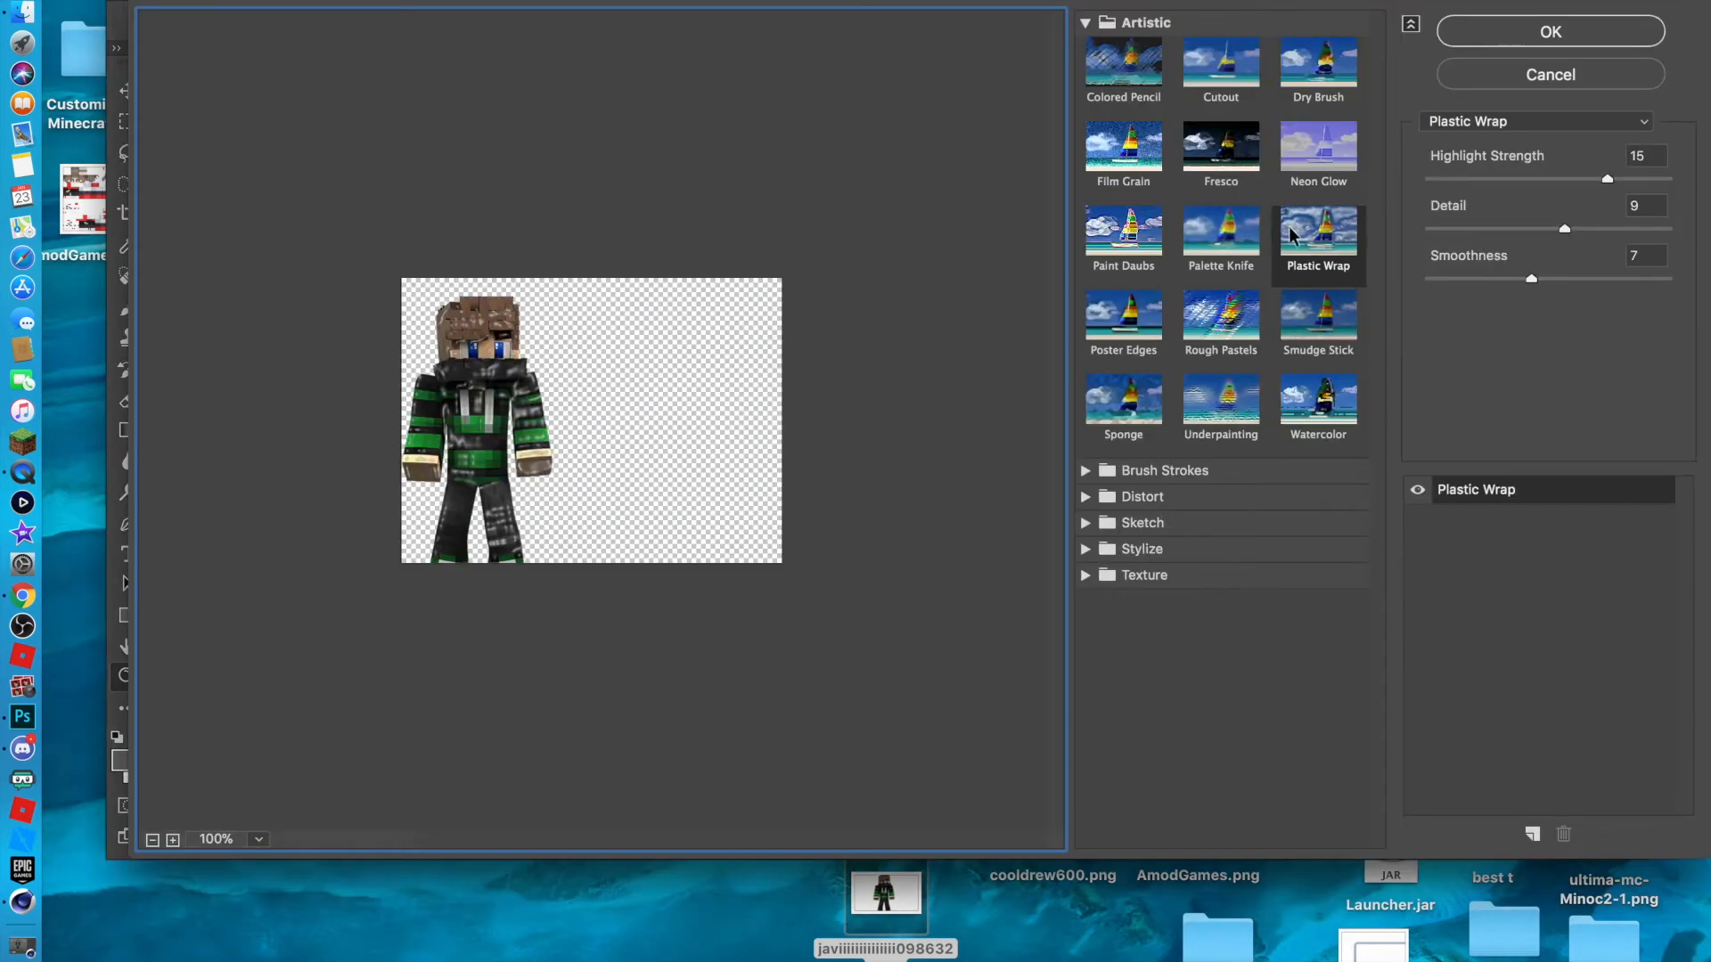
left_click(1291, 234)
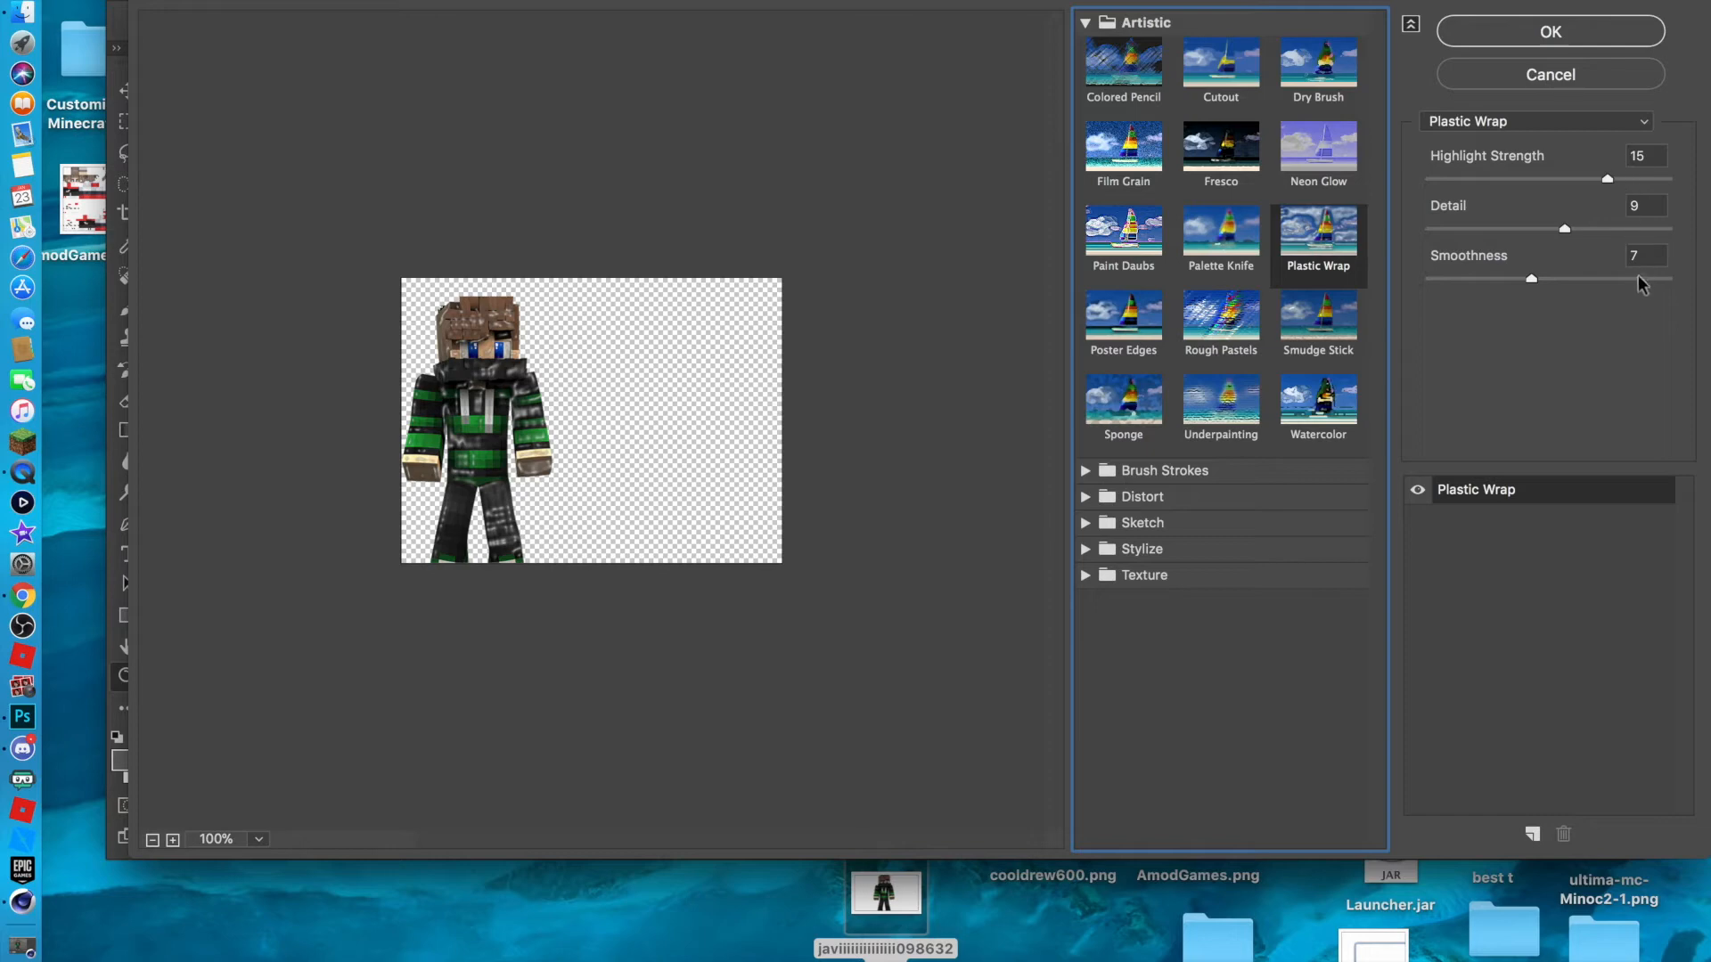
left_click(1542, 33)
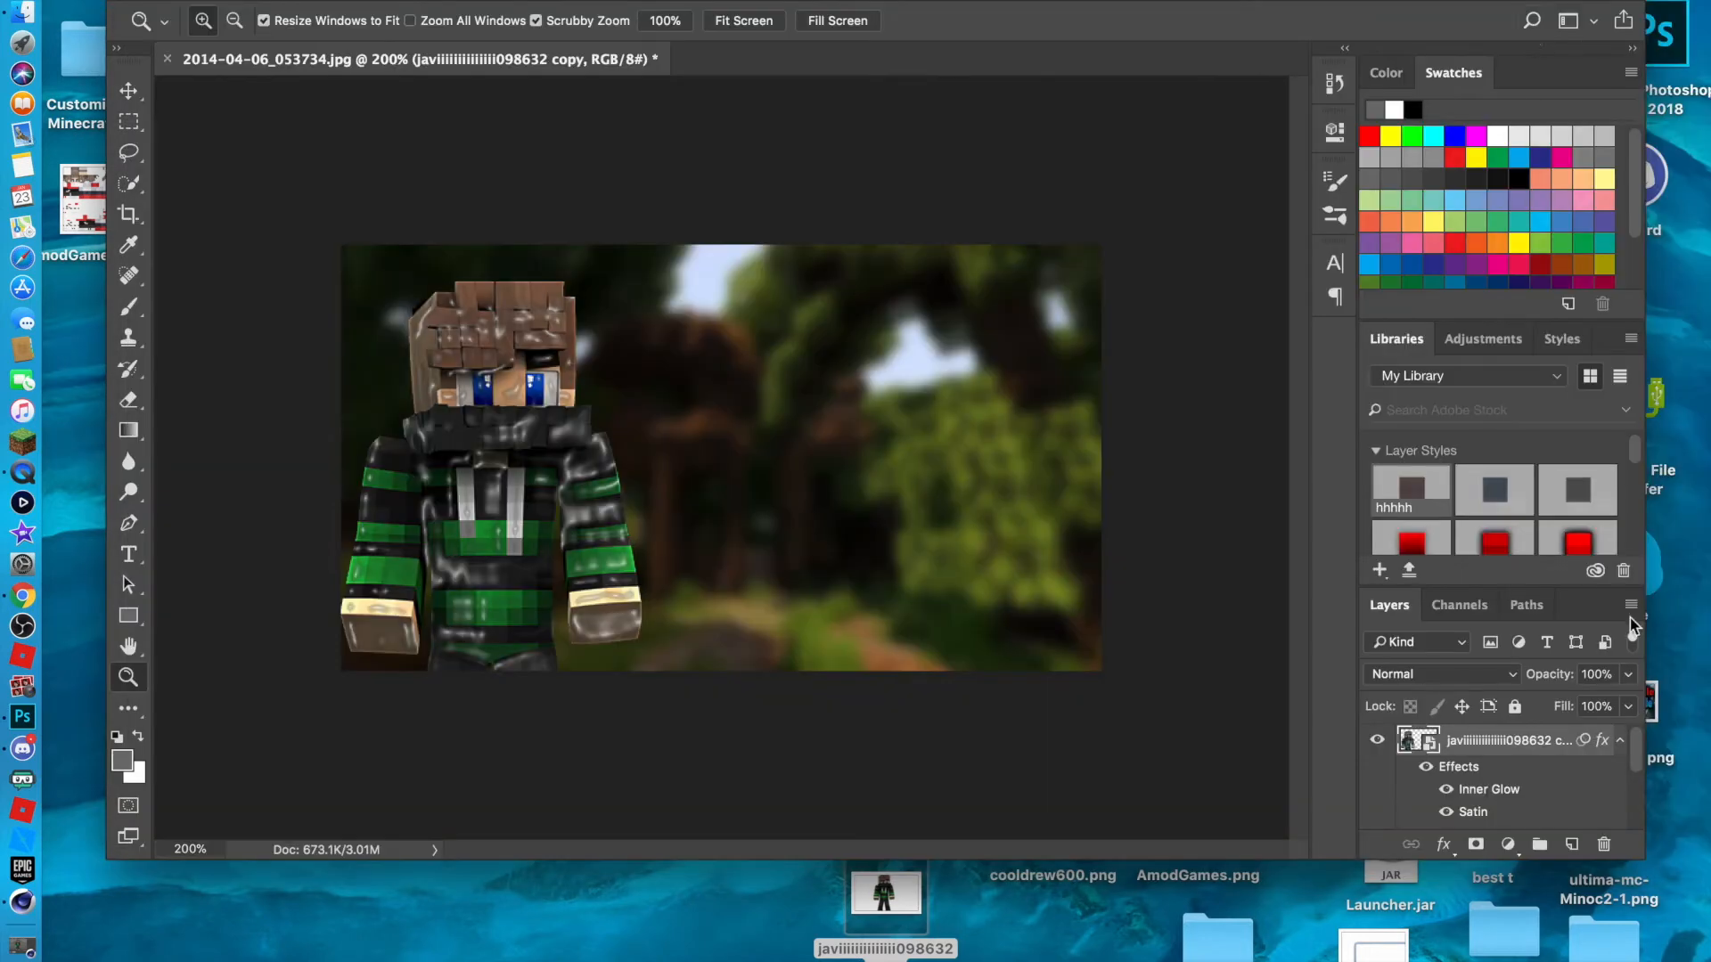
left_click(1620, 739)
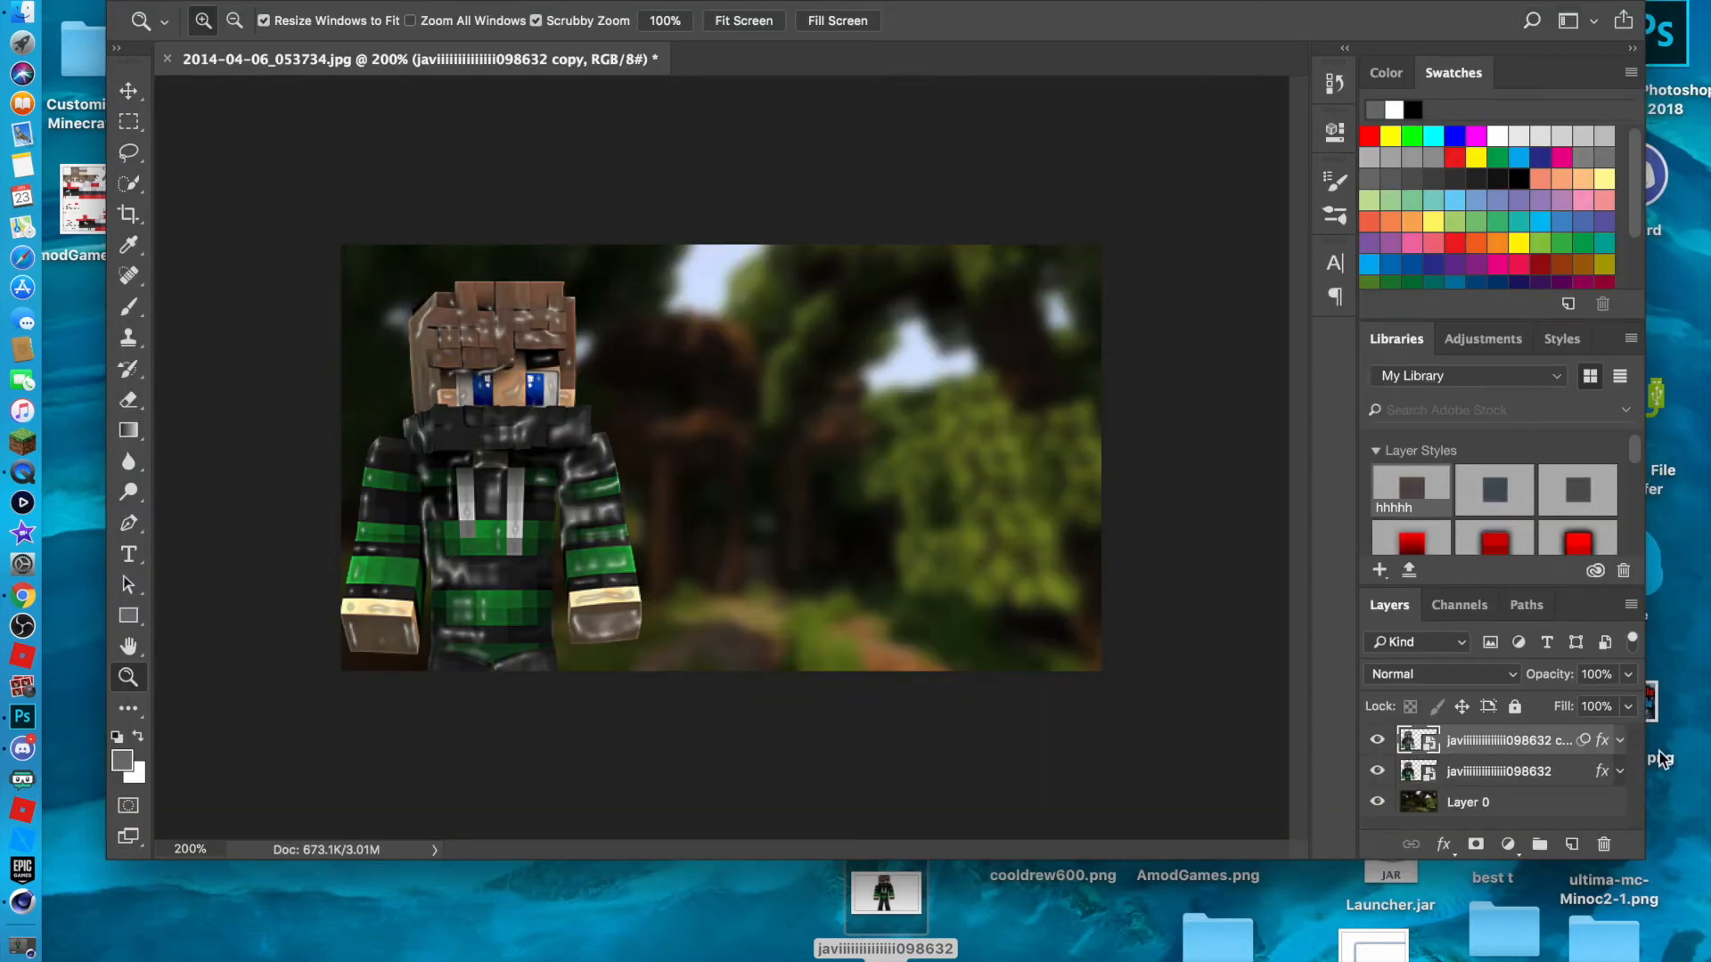
Set the Plastic Wrap copy's blend mode to Overlay and lower its opacity to 25%.
left_click(1419, 687)
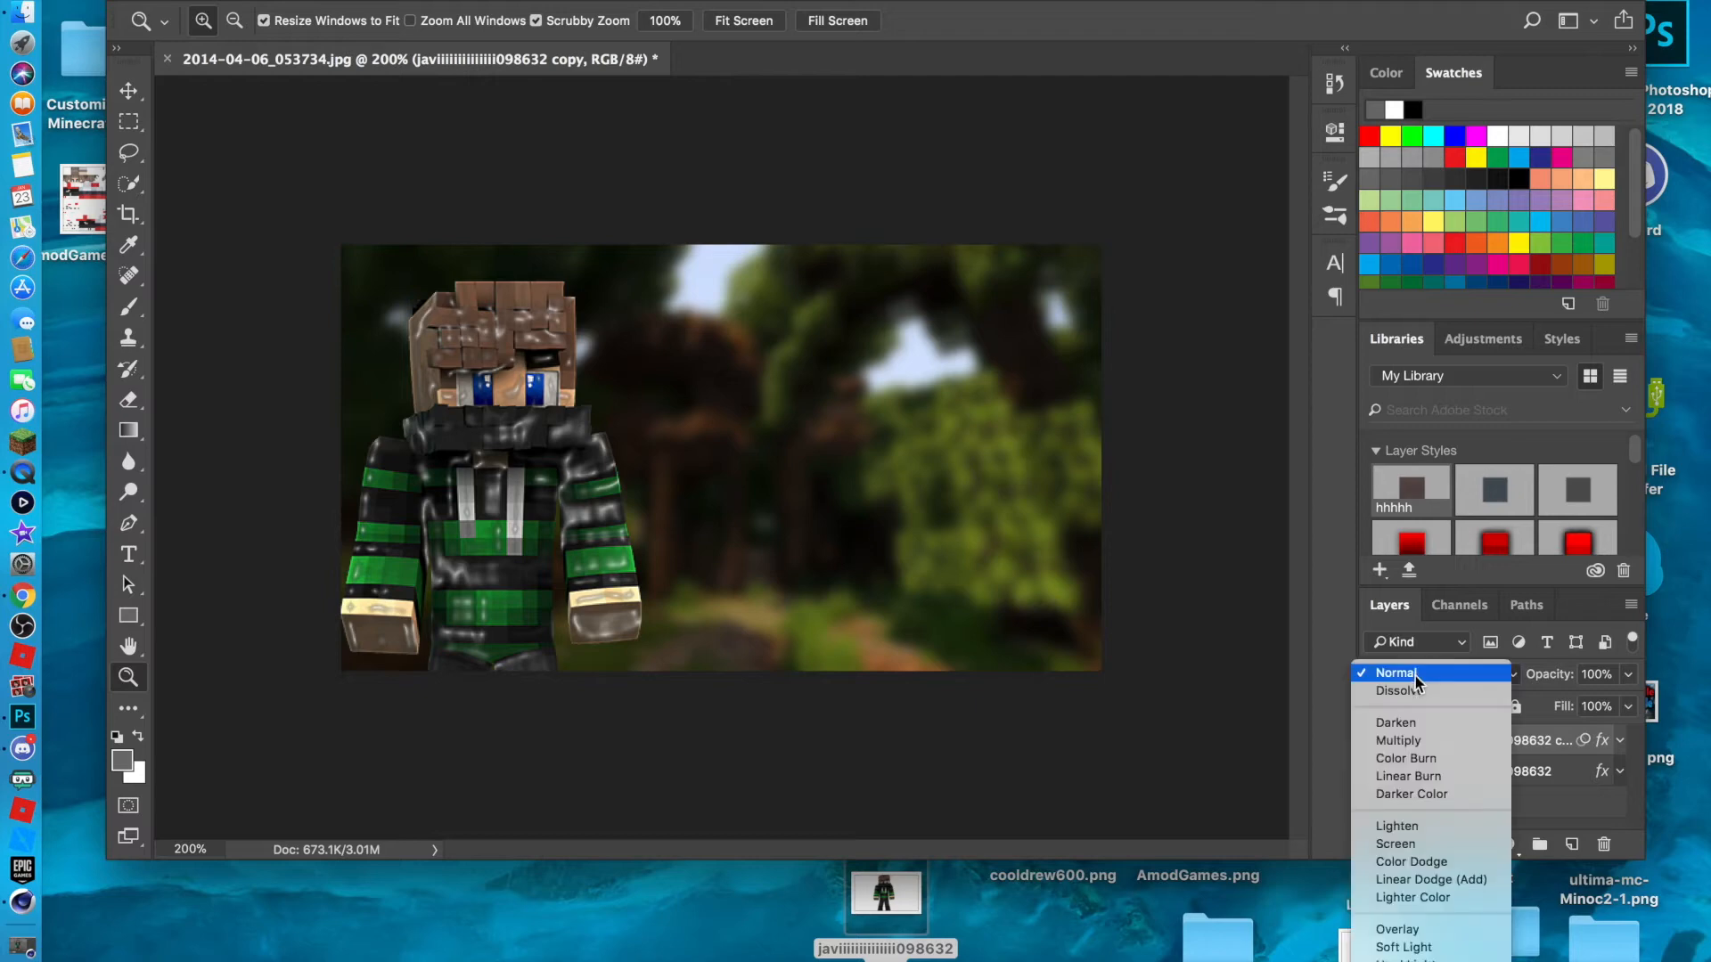
left_click(1408, 929)
left_click(1630, 675)
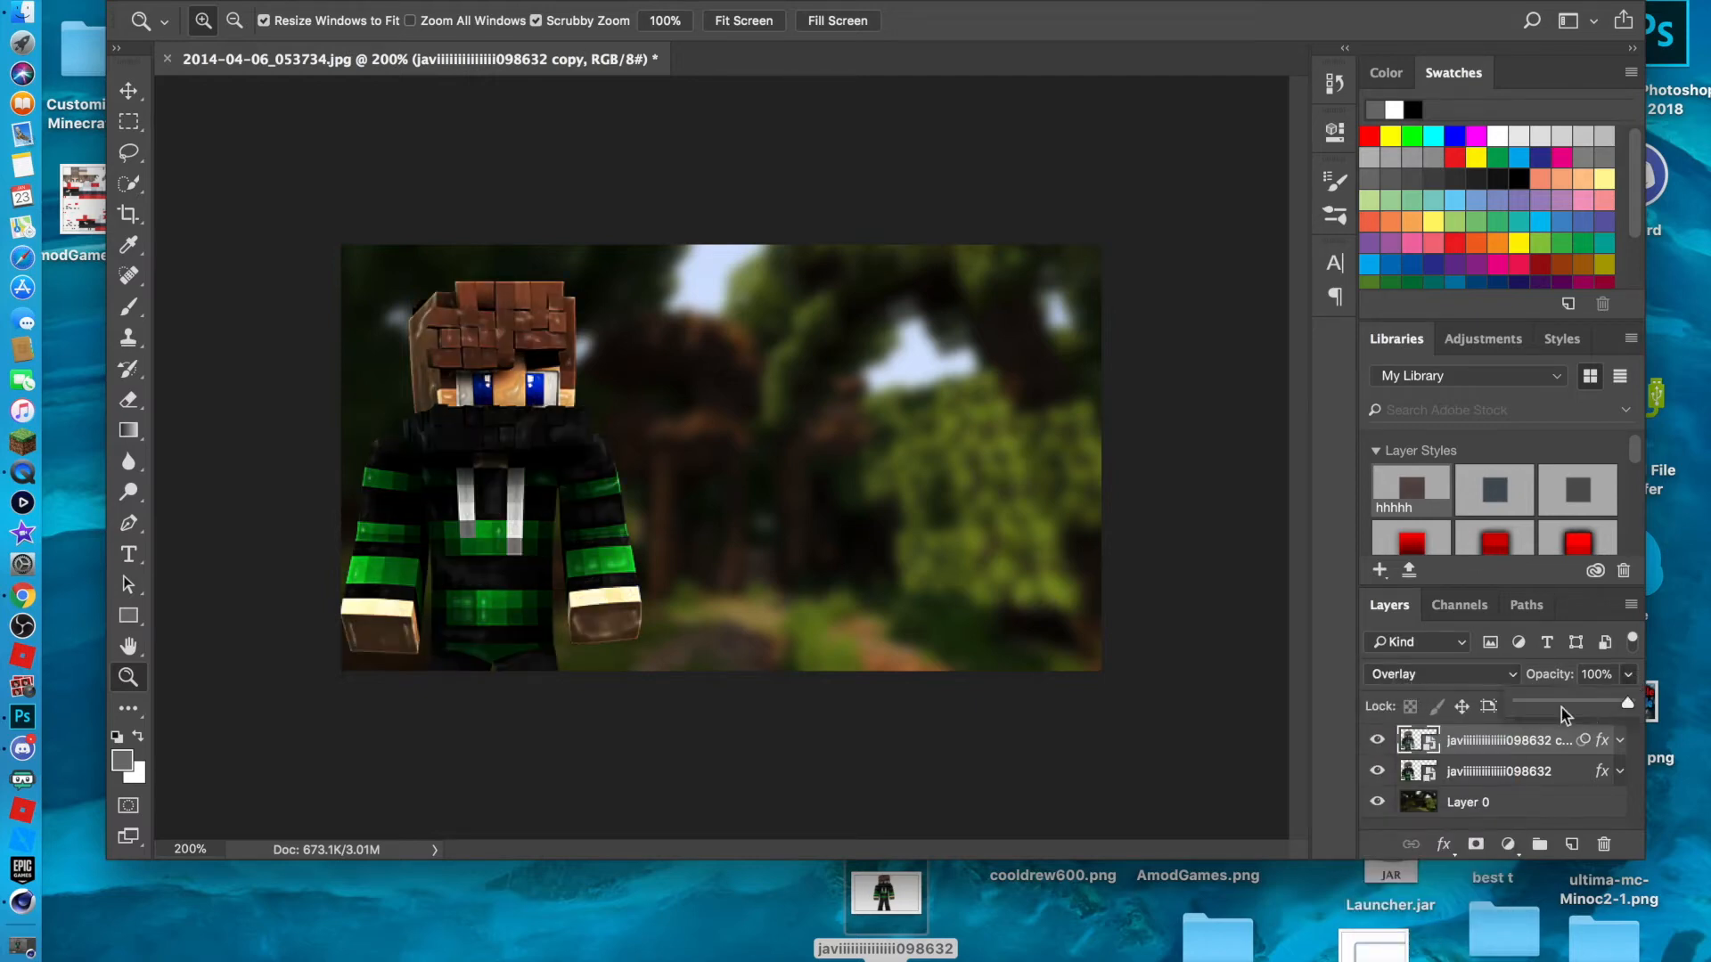
left_click_drag(1543, 709, 1533, 707)
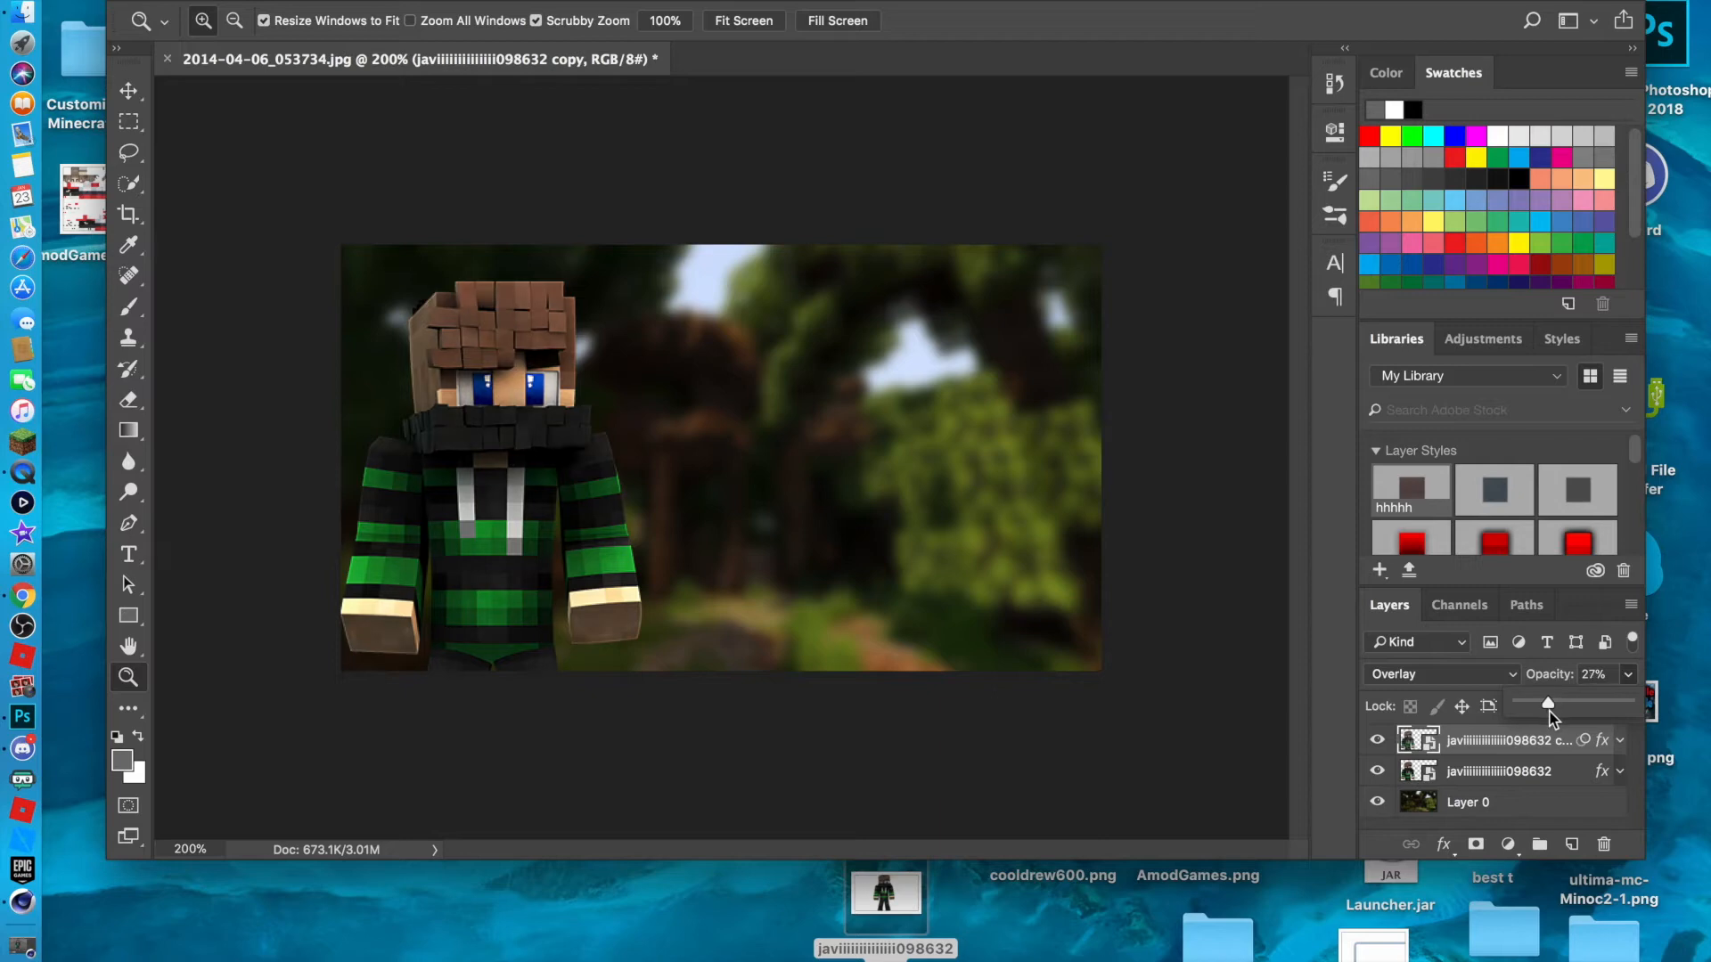
left_click_drag(1548, 712, 1546, 707)
left_click(1630, 678)
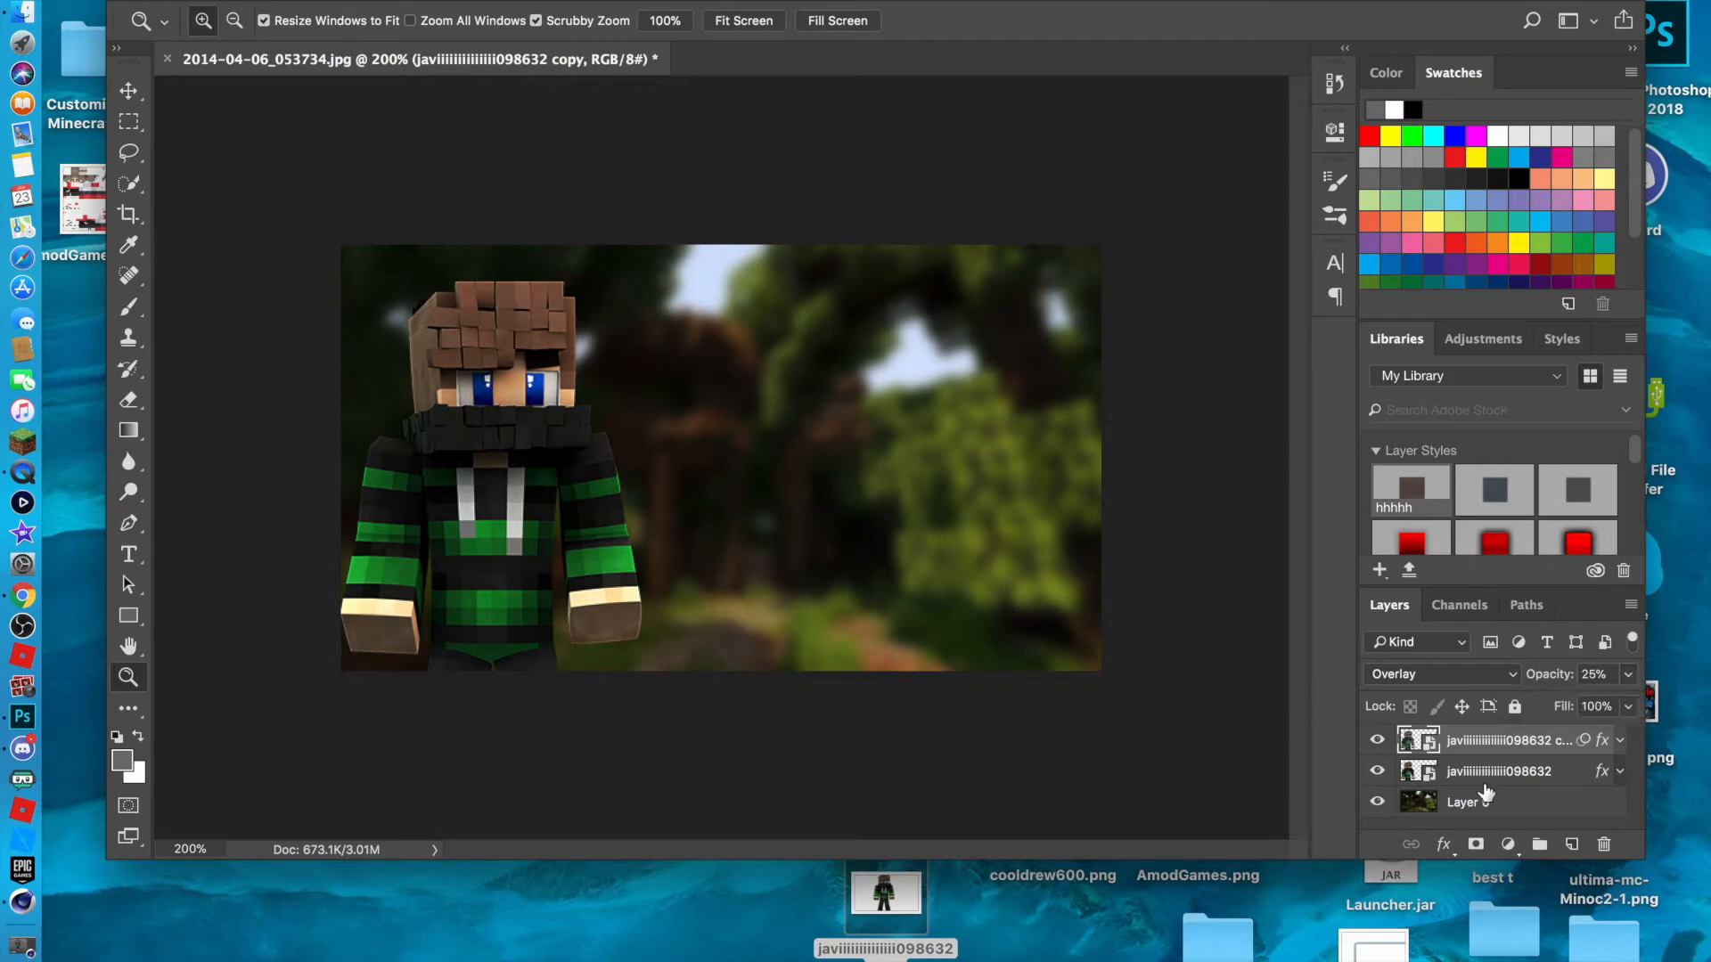
Duplicate the original character layer to make a second copy beneath the Plastic Wrap copy.
left_click(1477, 780)
right_click(1476, 741)
left_click(1549, 753)
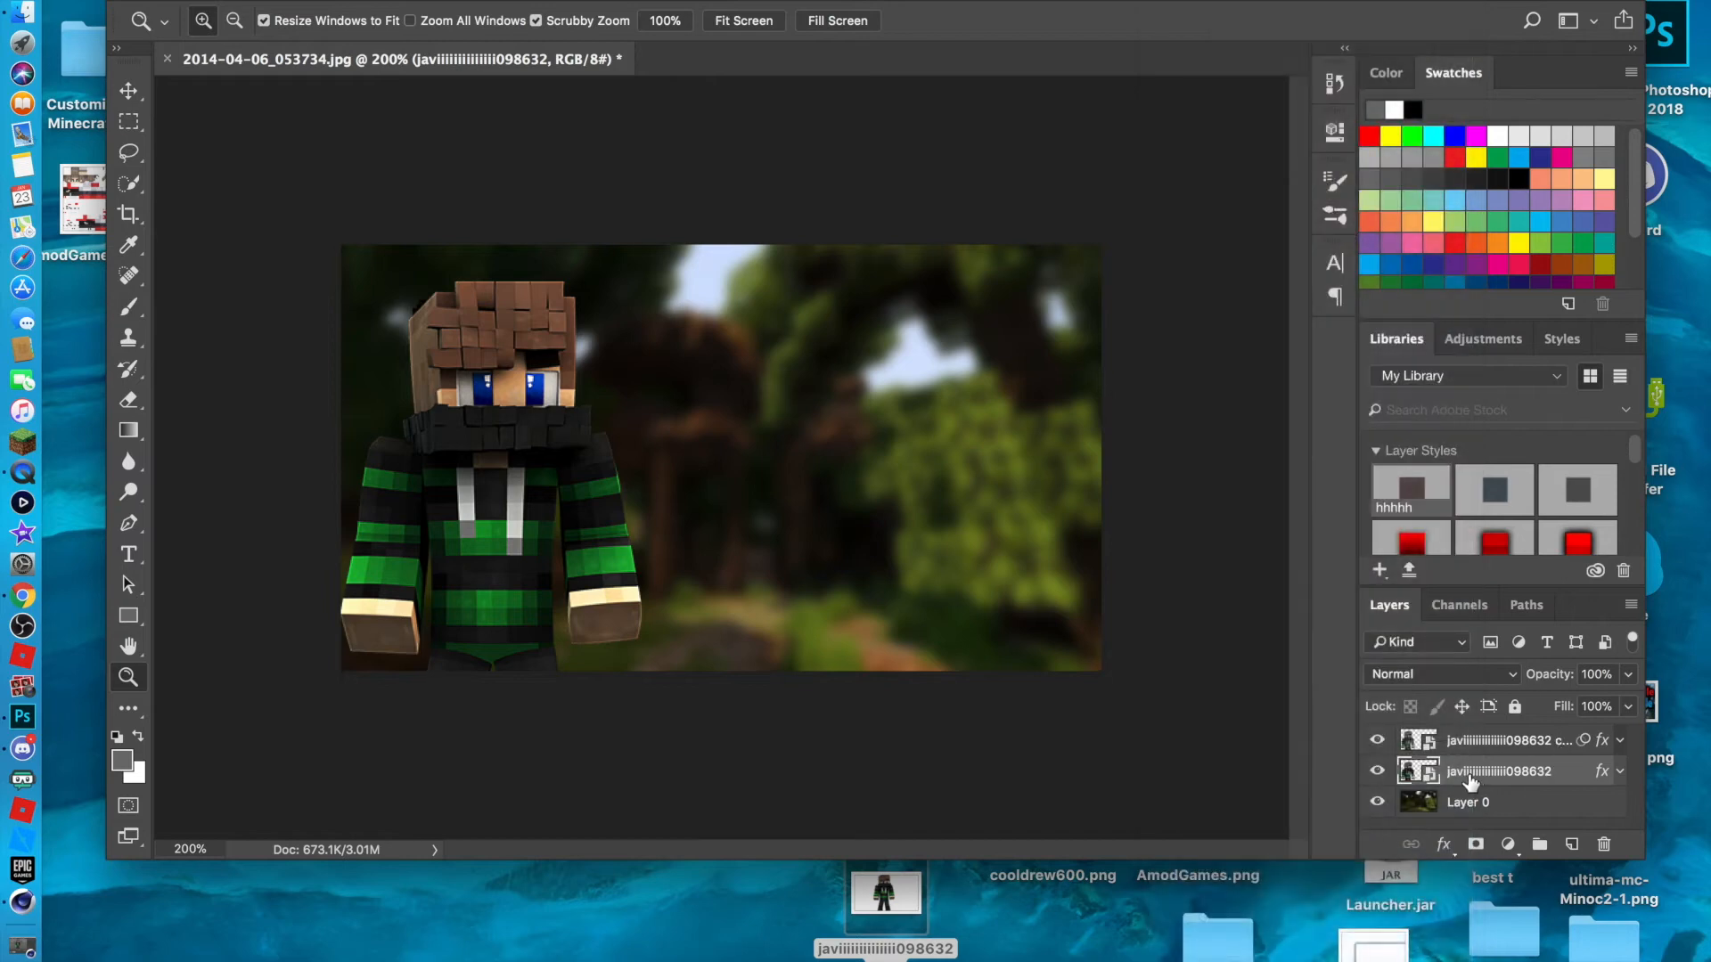
right_click(1491, 777)
left_click(1212, 51)
key("Return")
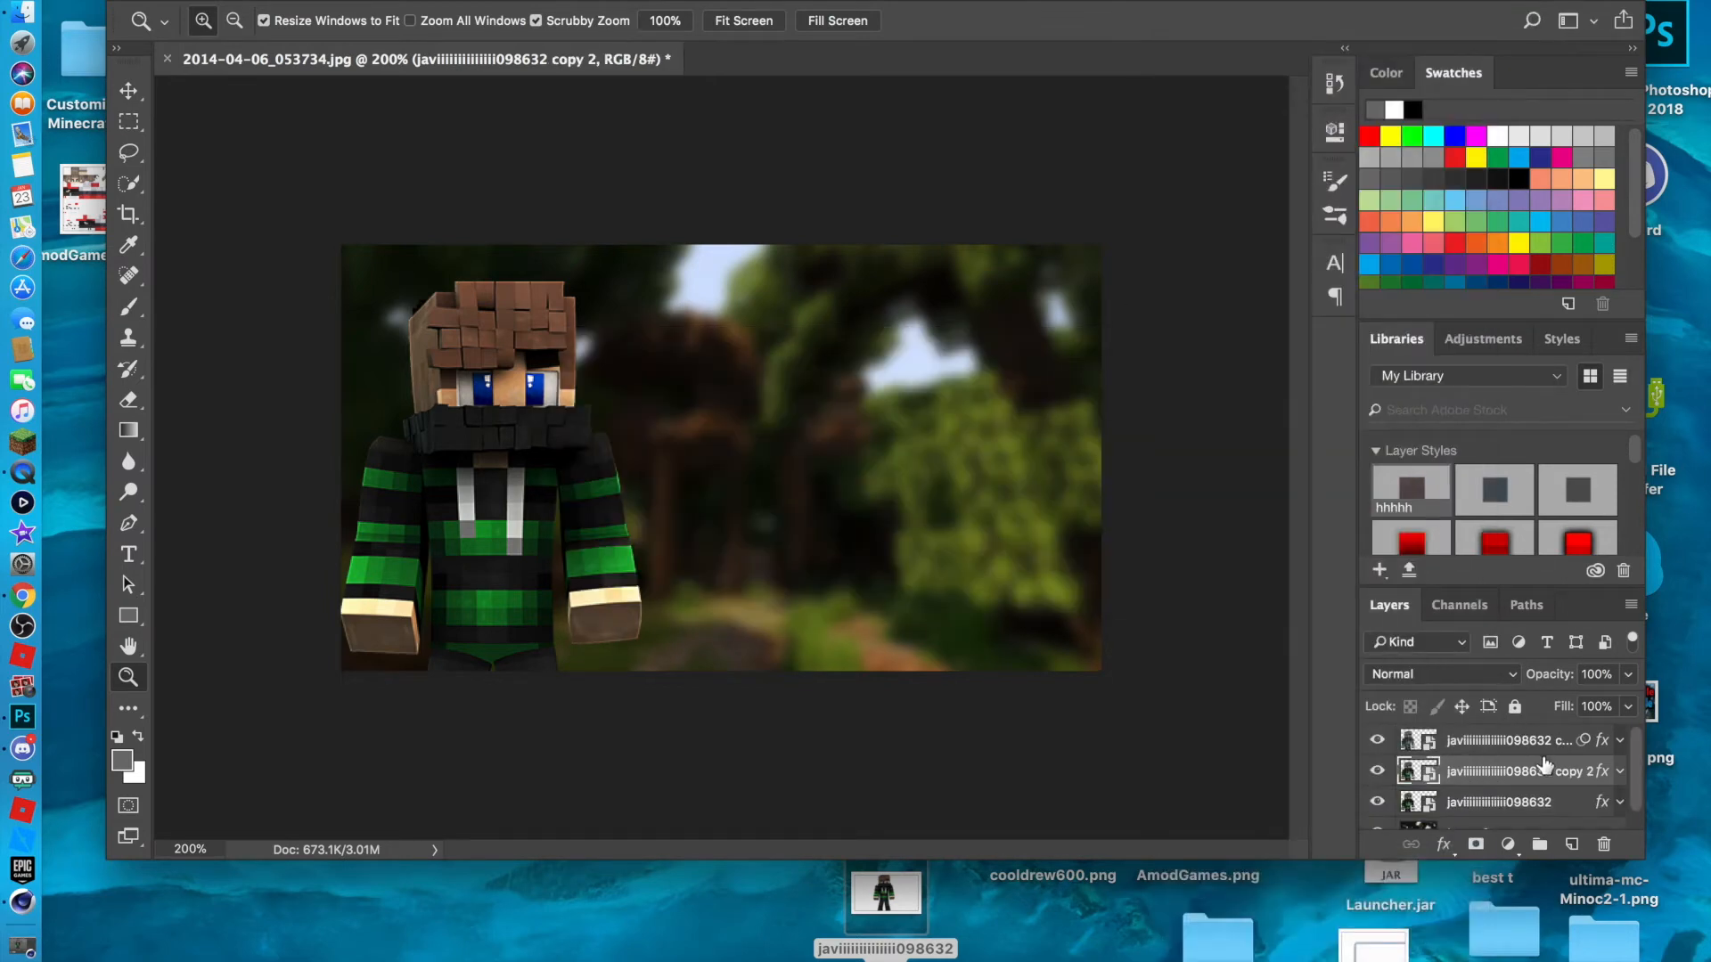
Apply the Glowing Edges filter to the second character copy with Edge Width 2, Edge Brightness 6 and Smoothness 5, and collapse its effects.
left_click(1426, 745)
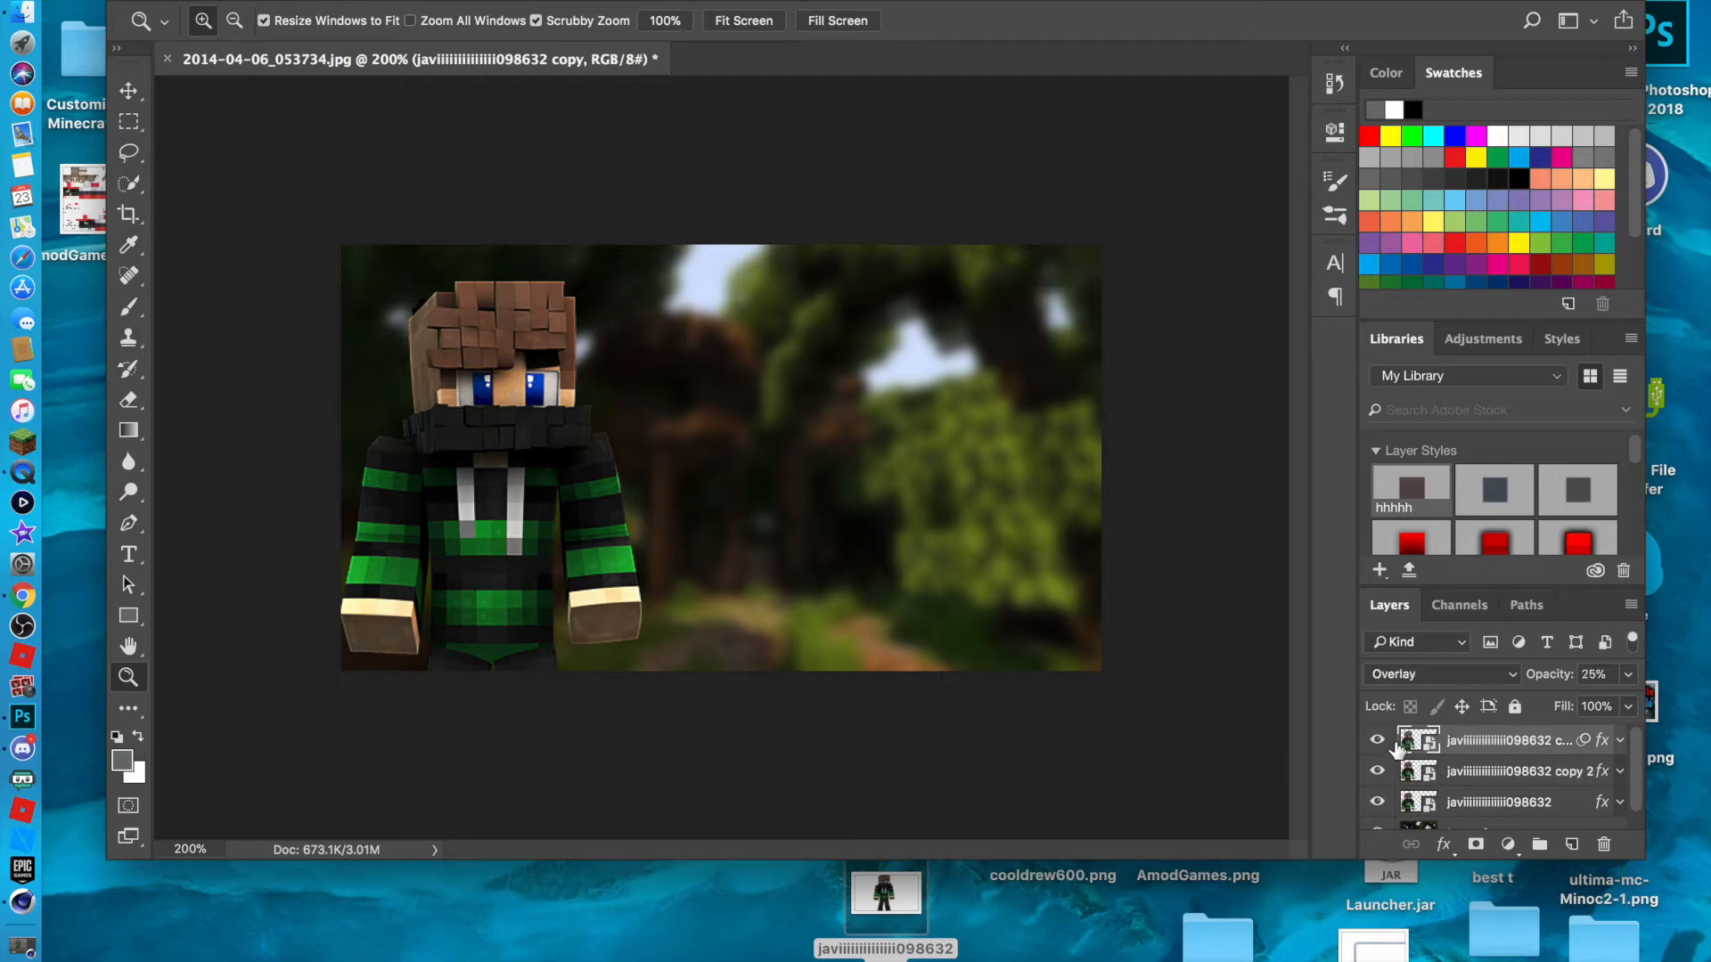
left_click(1494, 774)
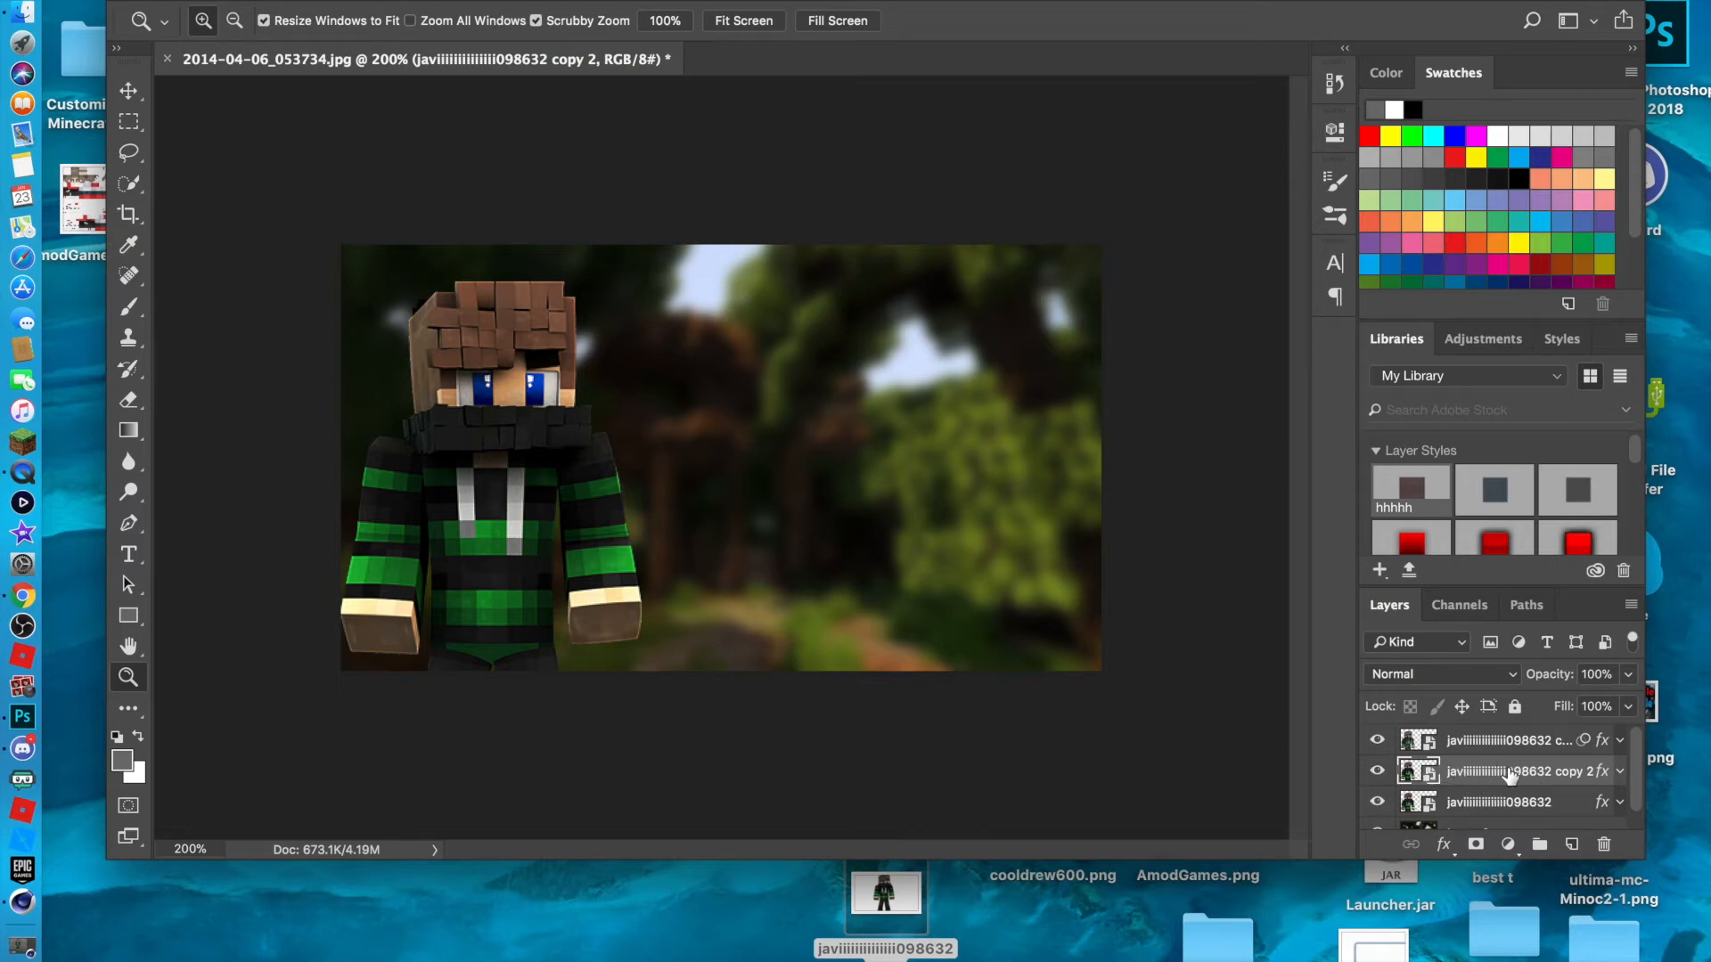
left_click(579, 0)
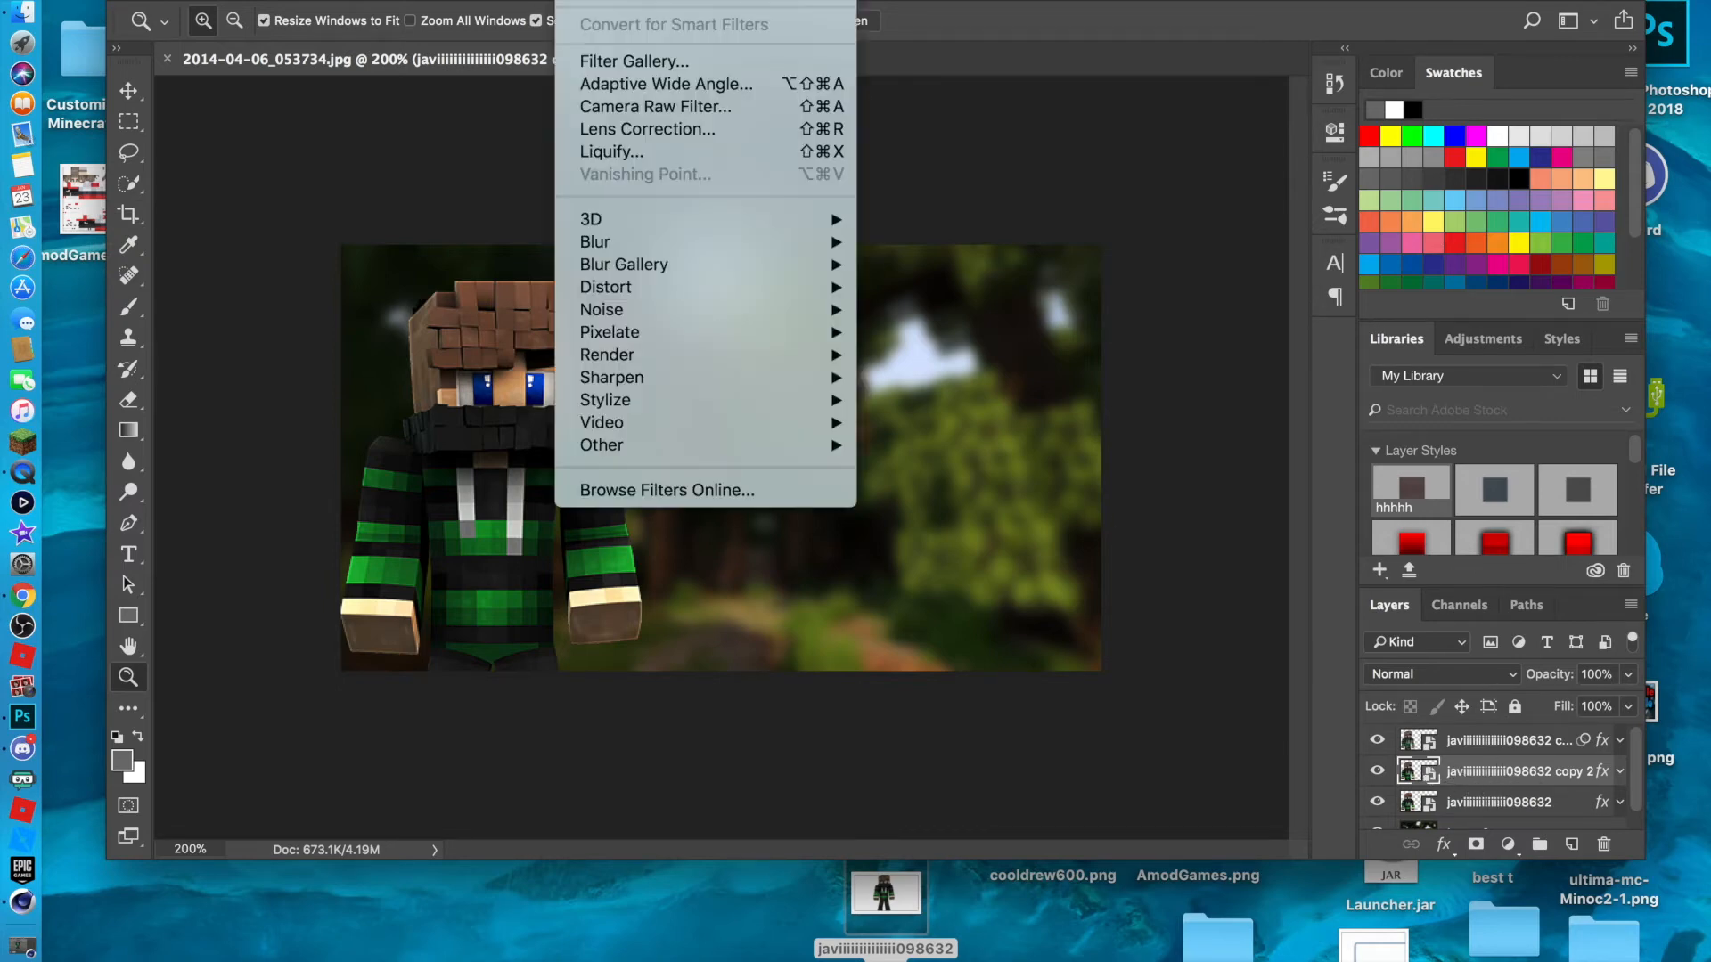
left_click(621, 62)
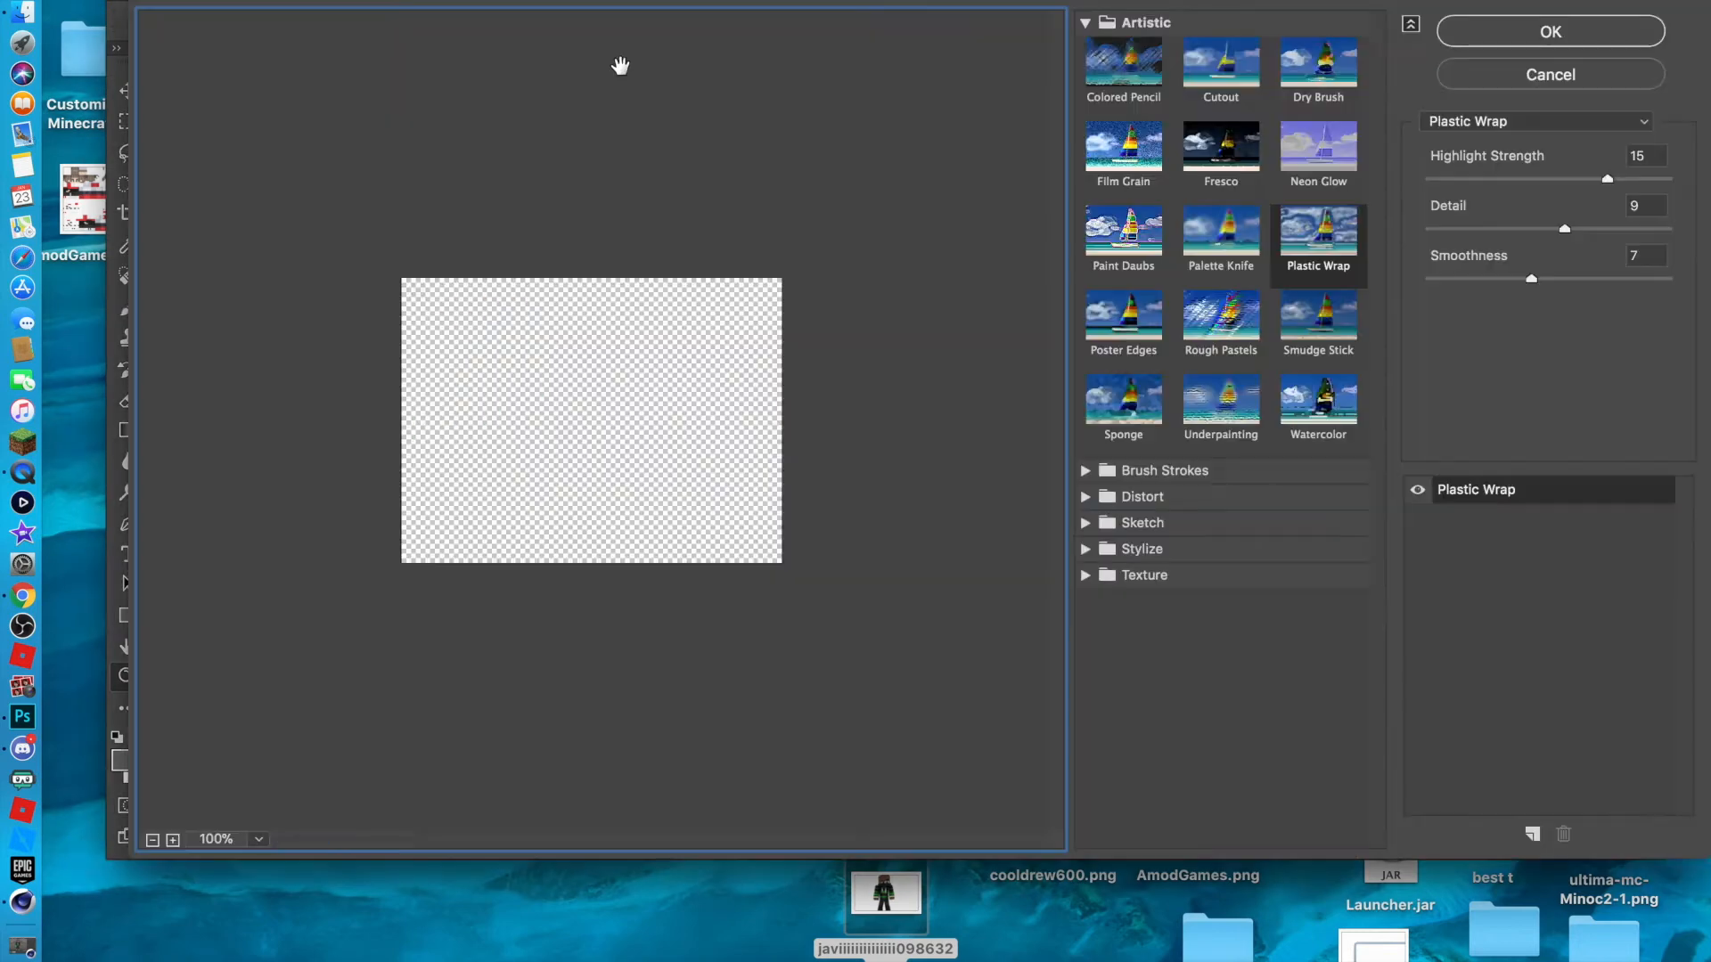
left_click(1082, 526)
left_click(1084, 524)
left_click(1084, 497)
left_click(1084, 497)
left_click(1086, 549)
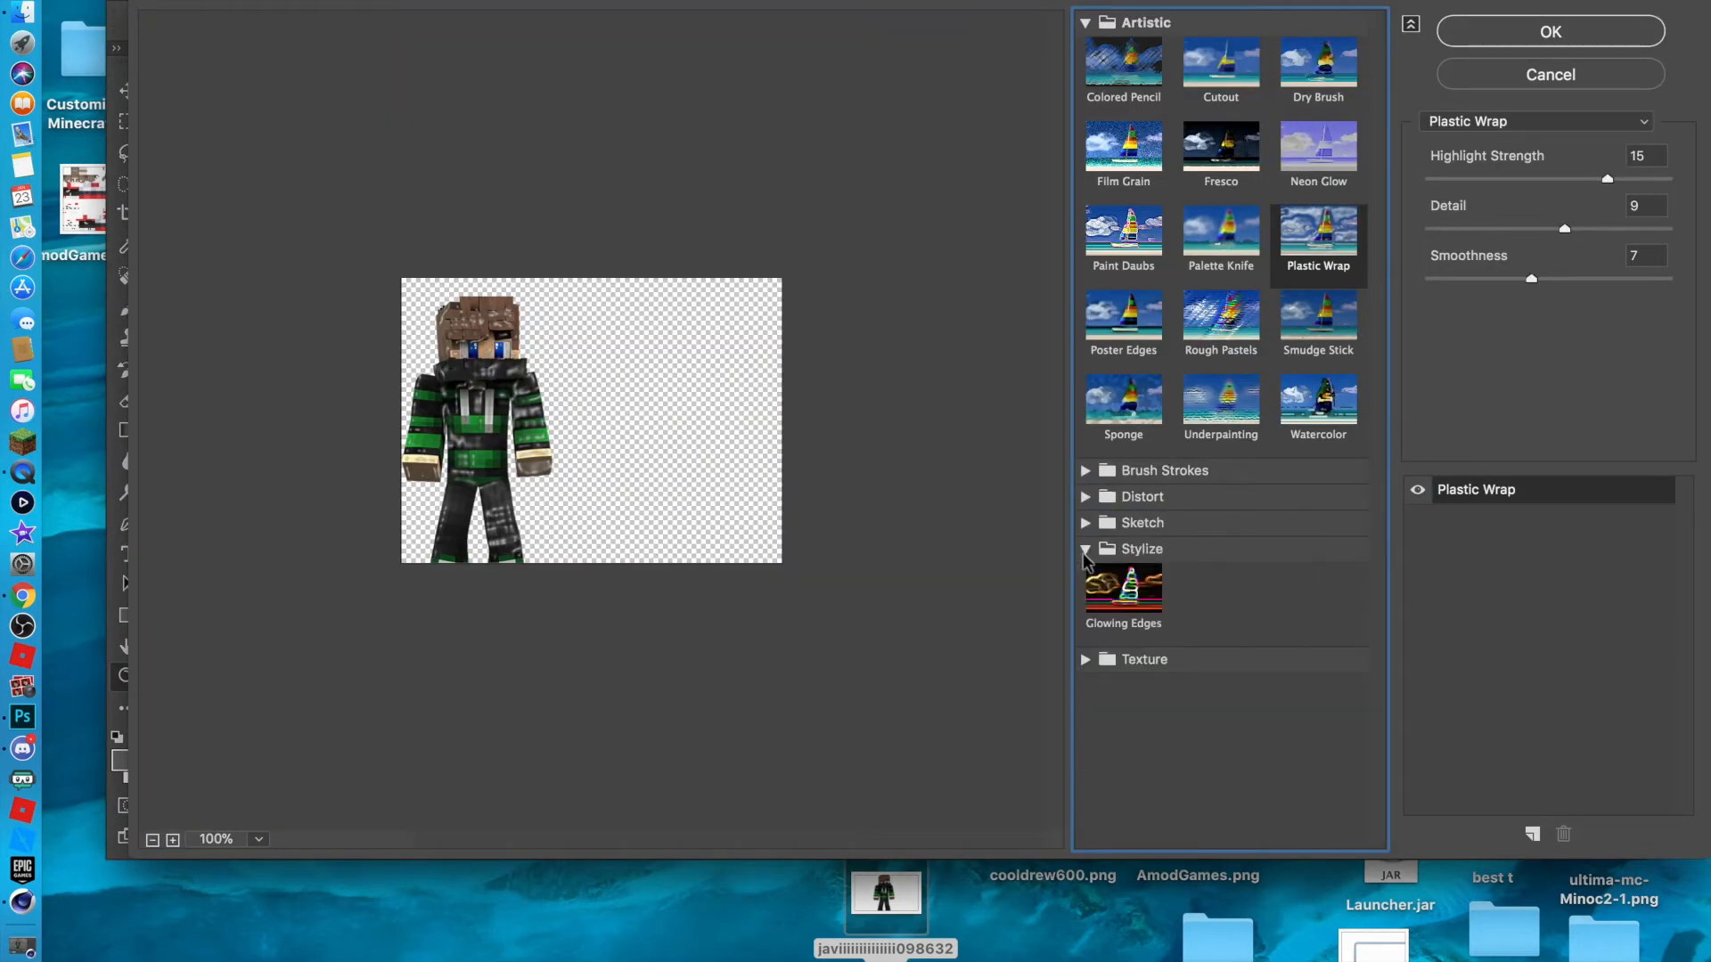
left_click(1145, 593)
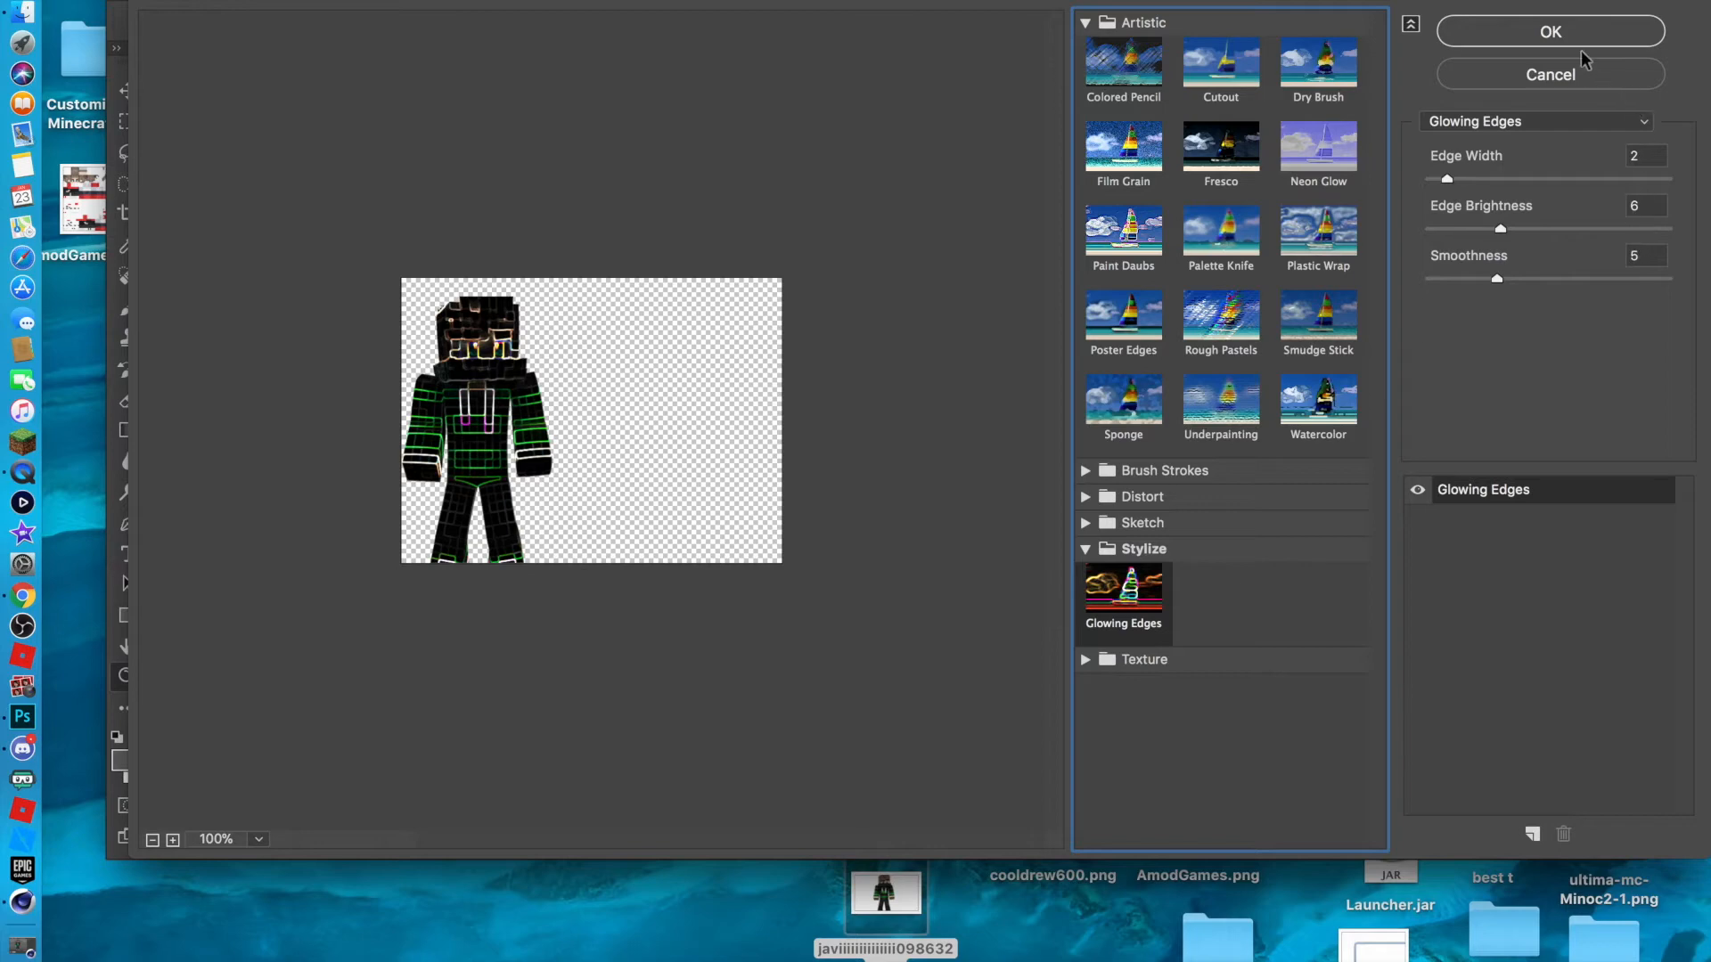
left_click(1555, 32)
left_click(1621, 771)
Set the Glowing Edges copy's blend mode to Overlay and lower its opacity to about 22%.
left_click(1390, 675)
left_click(1400, 930)
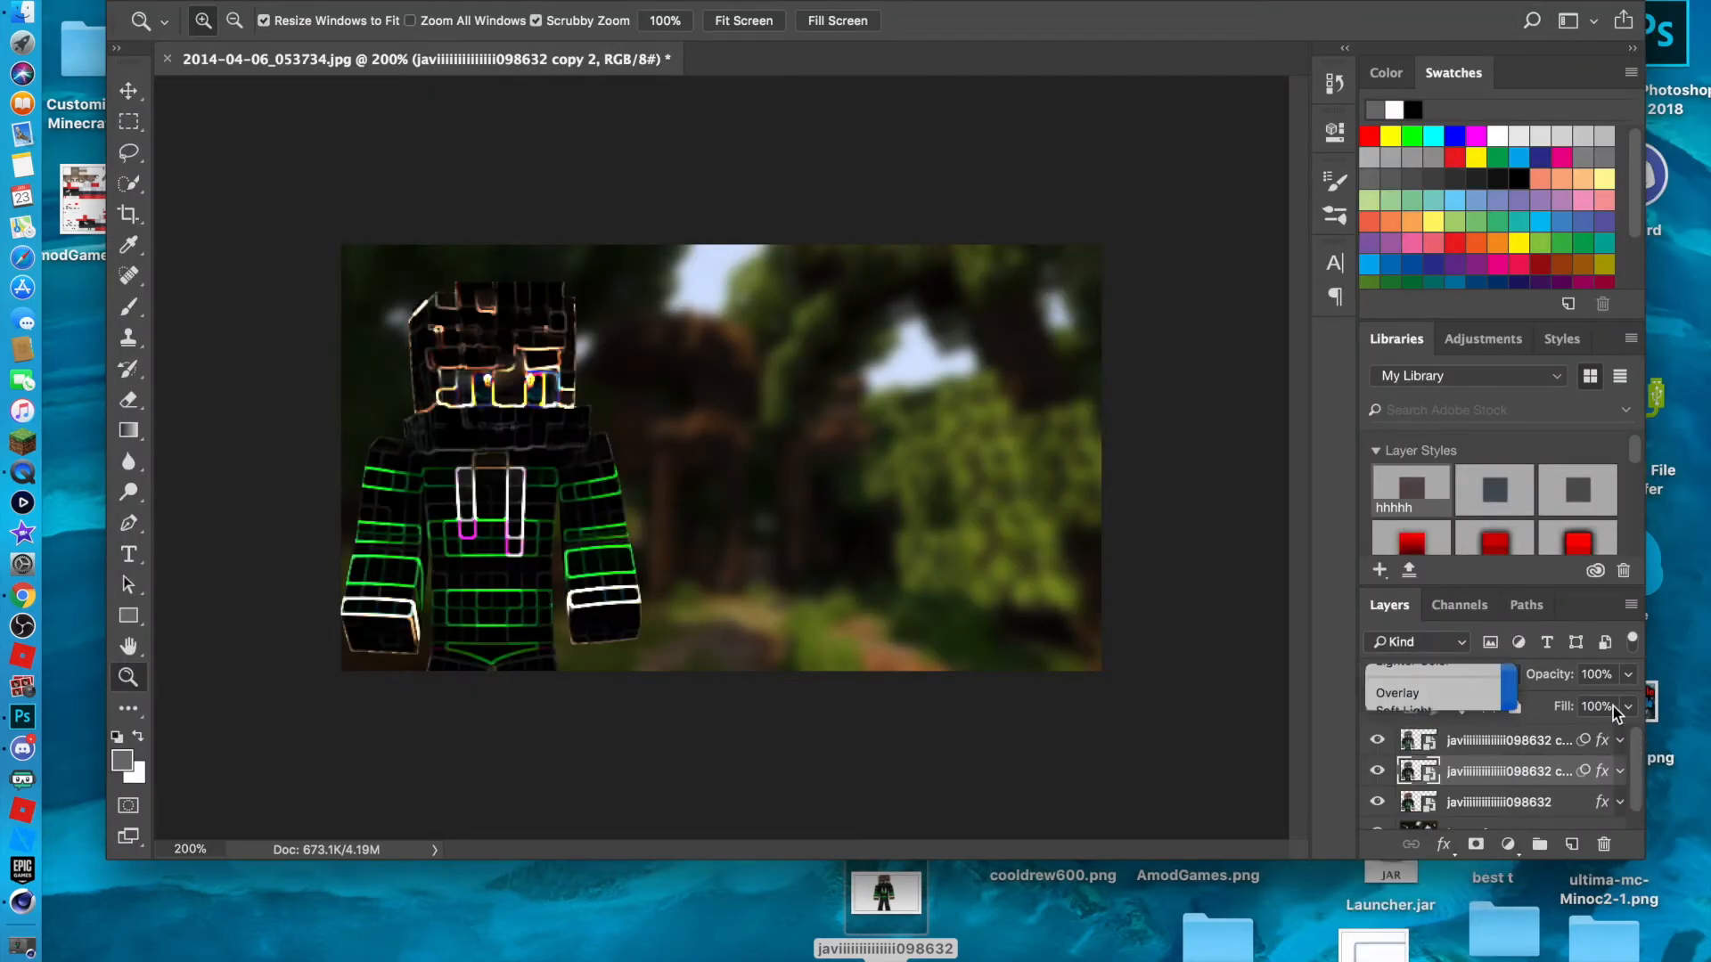
left_click(1628, 706)
left_click_drag(1536, 707, 1545, 708)
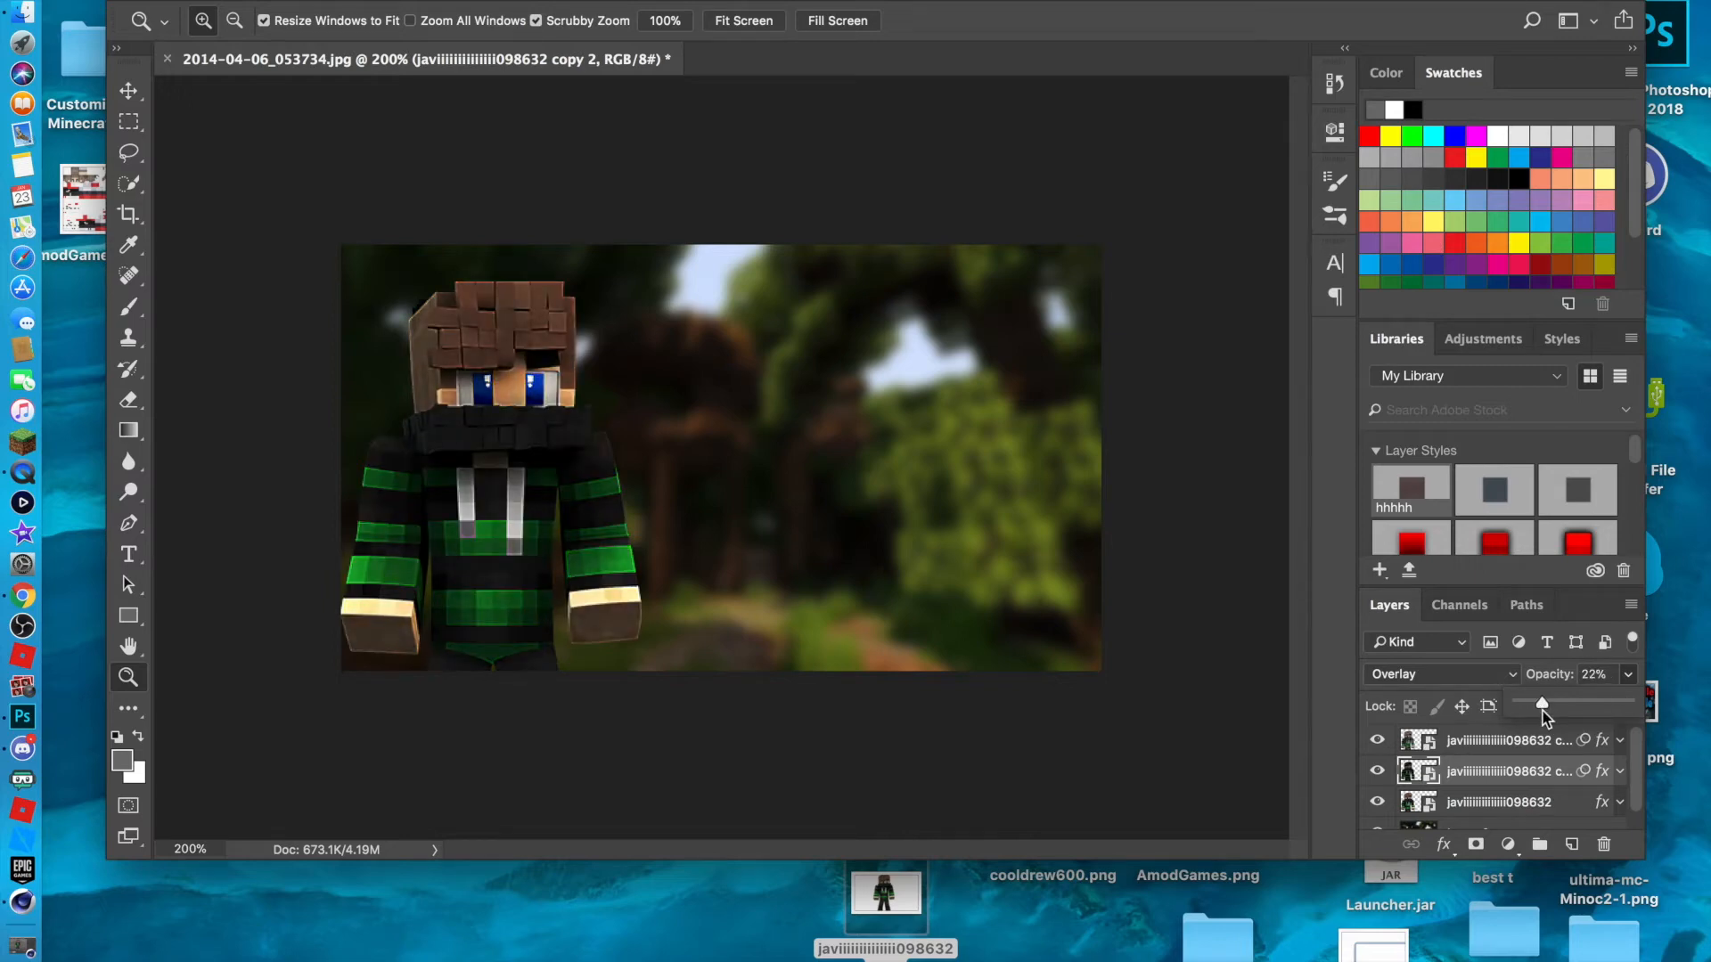
left_click(1627, 677)
left_click(1630, 676)
left_click(1630, 679)
Add a new empty layer above the topmost character copy.
left_click(1484, 802)
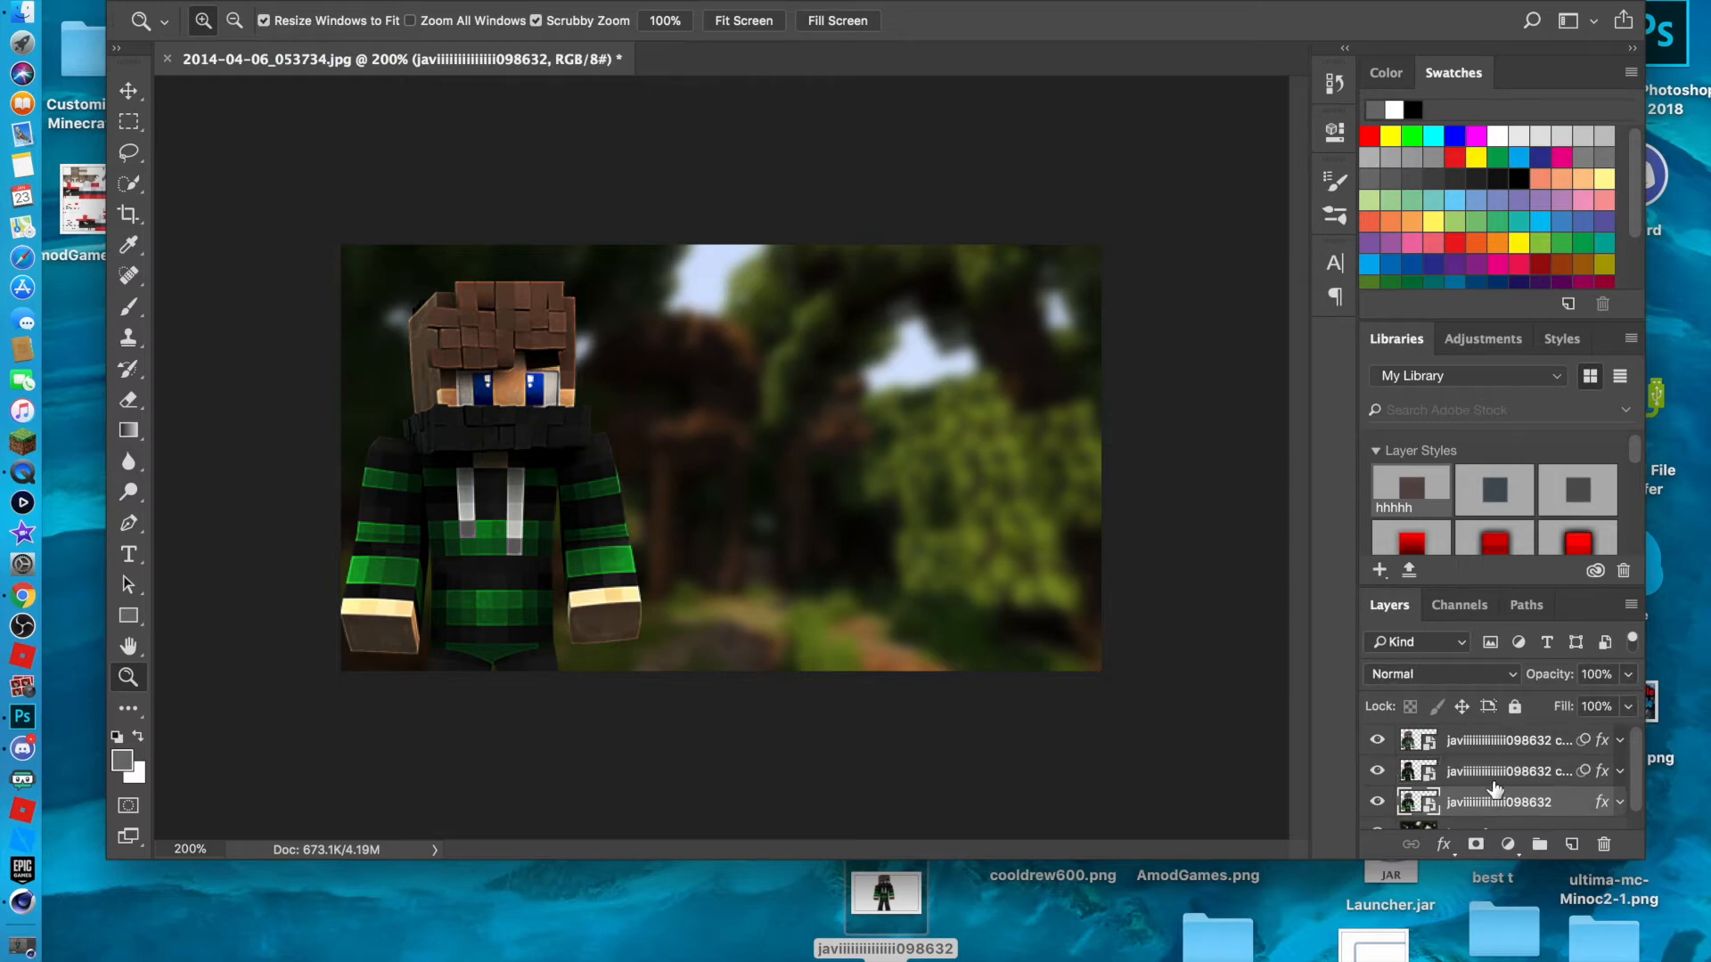
left_click(1500, 748)
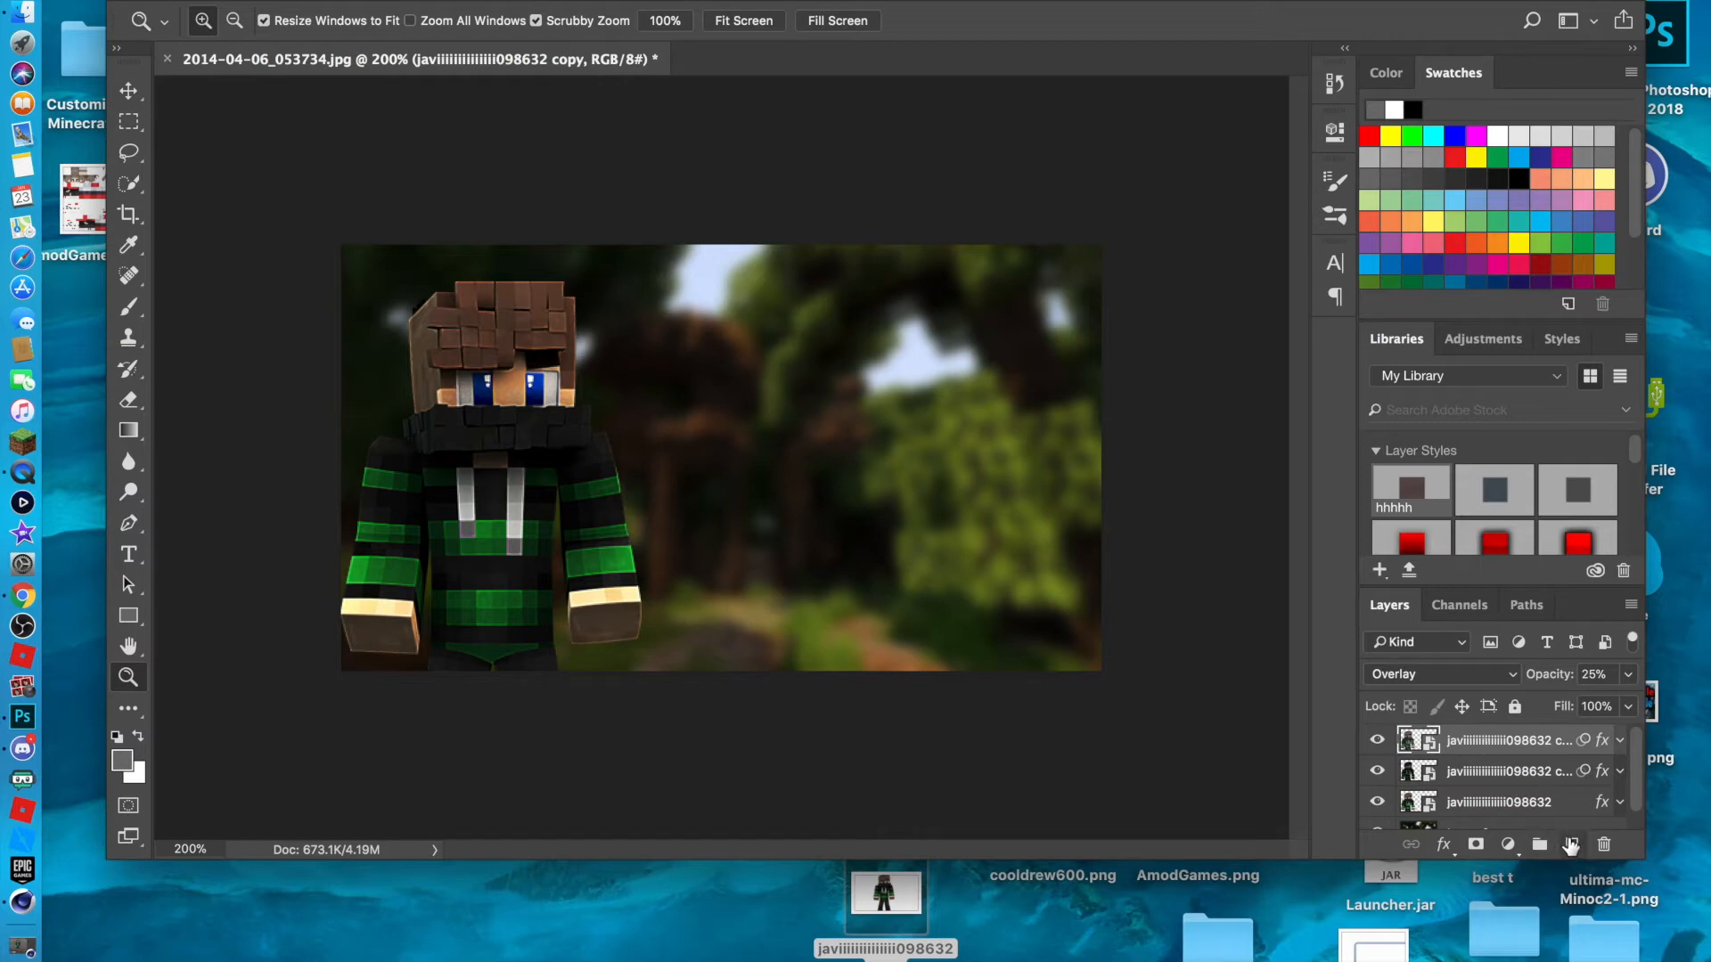
left_click(1571, 845)
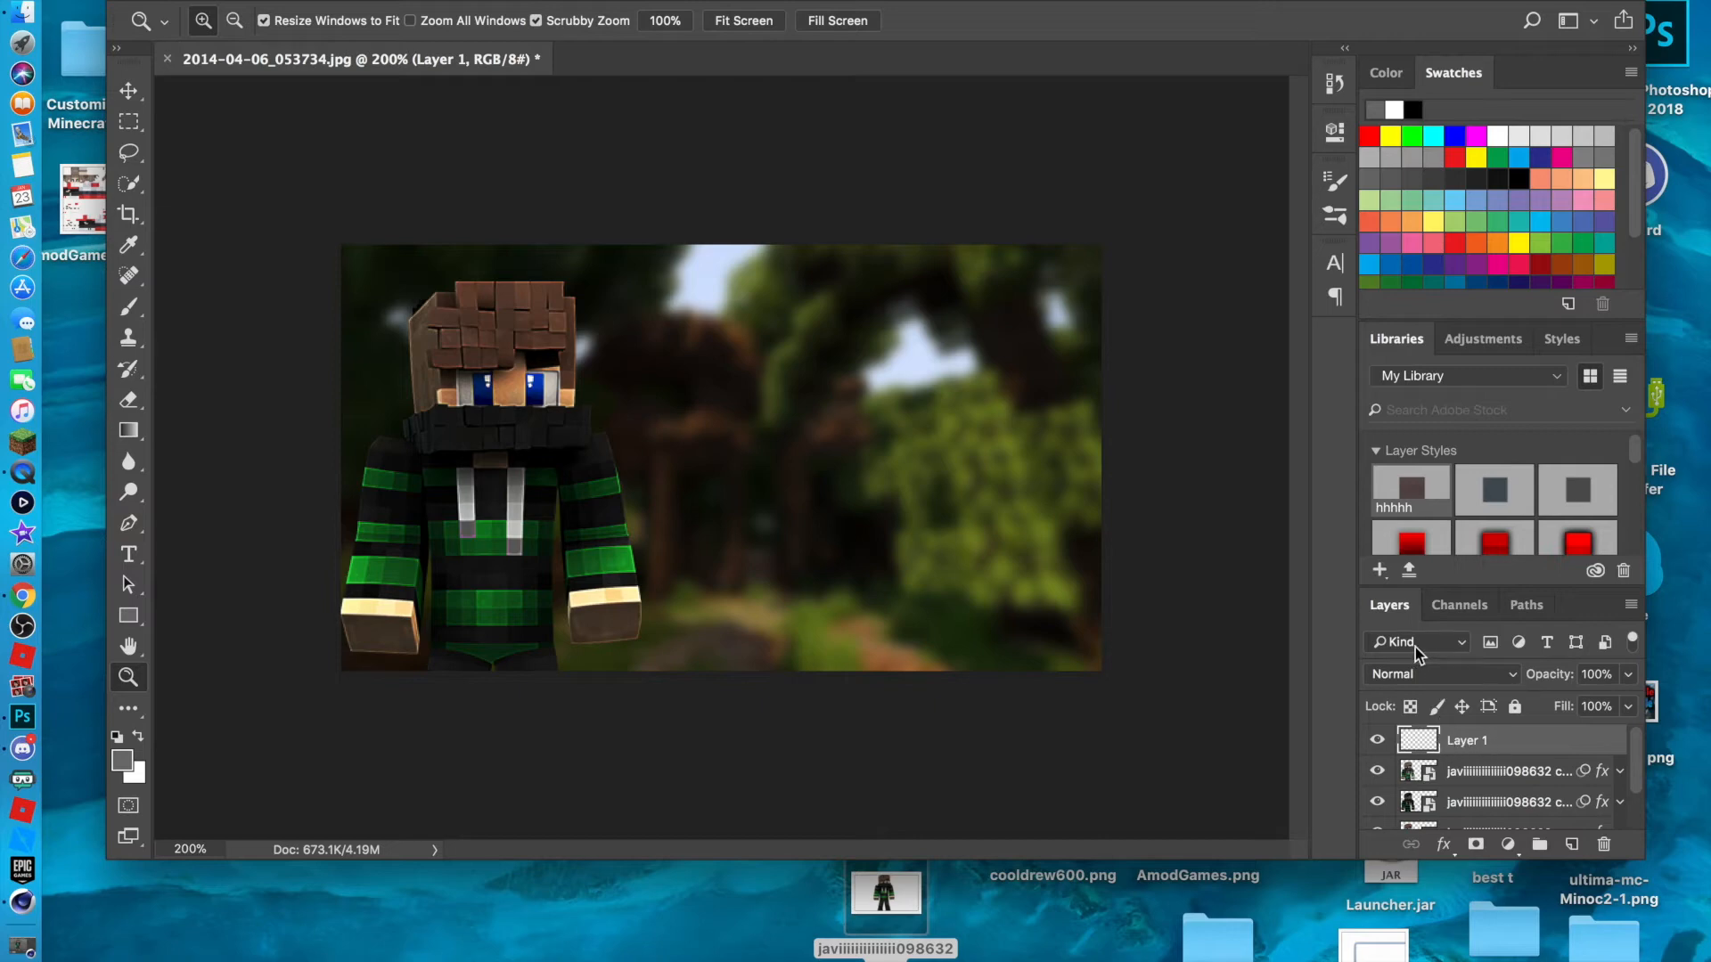
Sample the blue of the character's eye, then the bright green of the lower sleeve stripe, as the foreground colour.
left_click(129, 306)
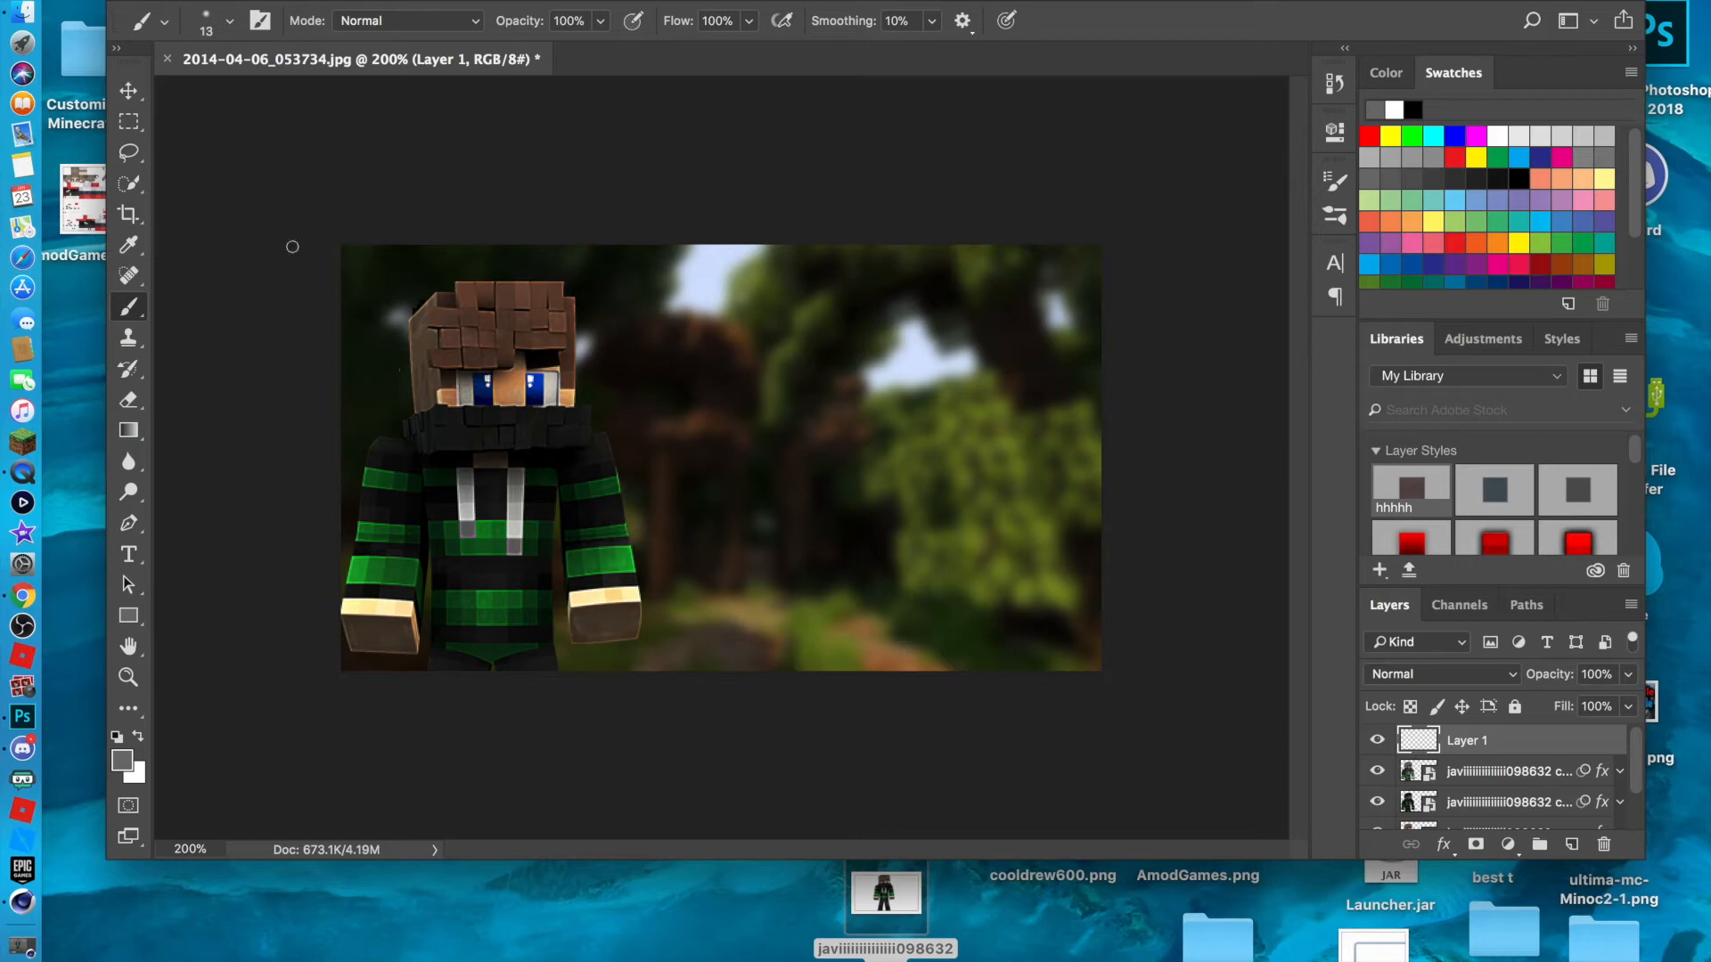
left_click(129, 244)
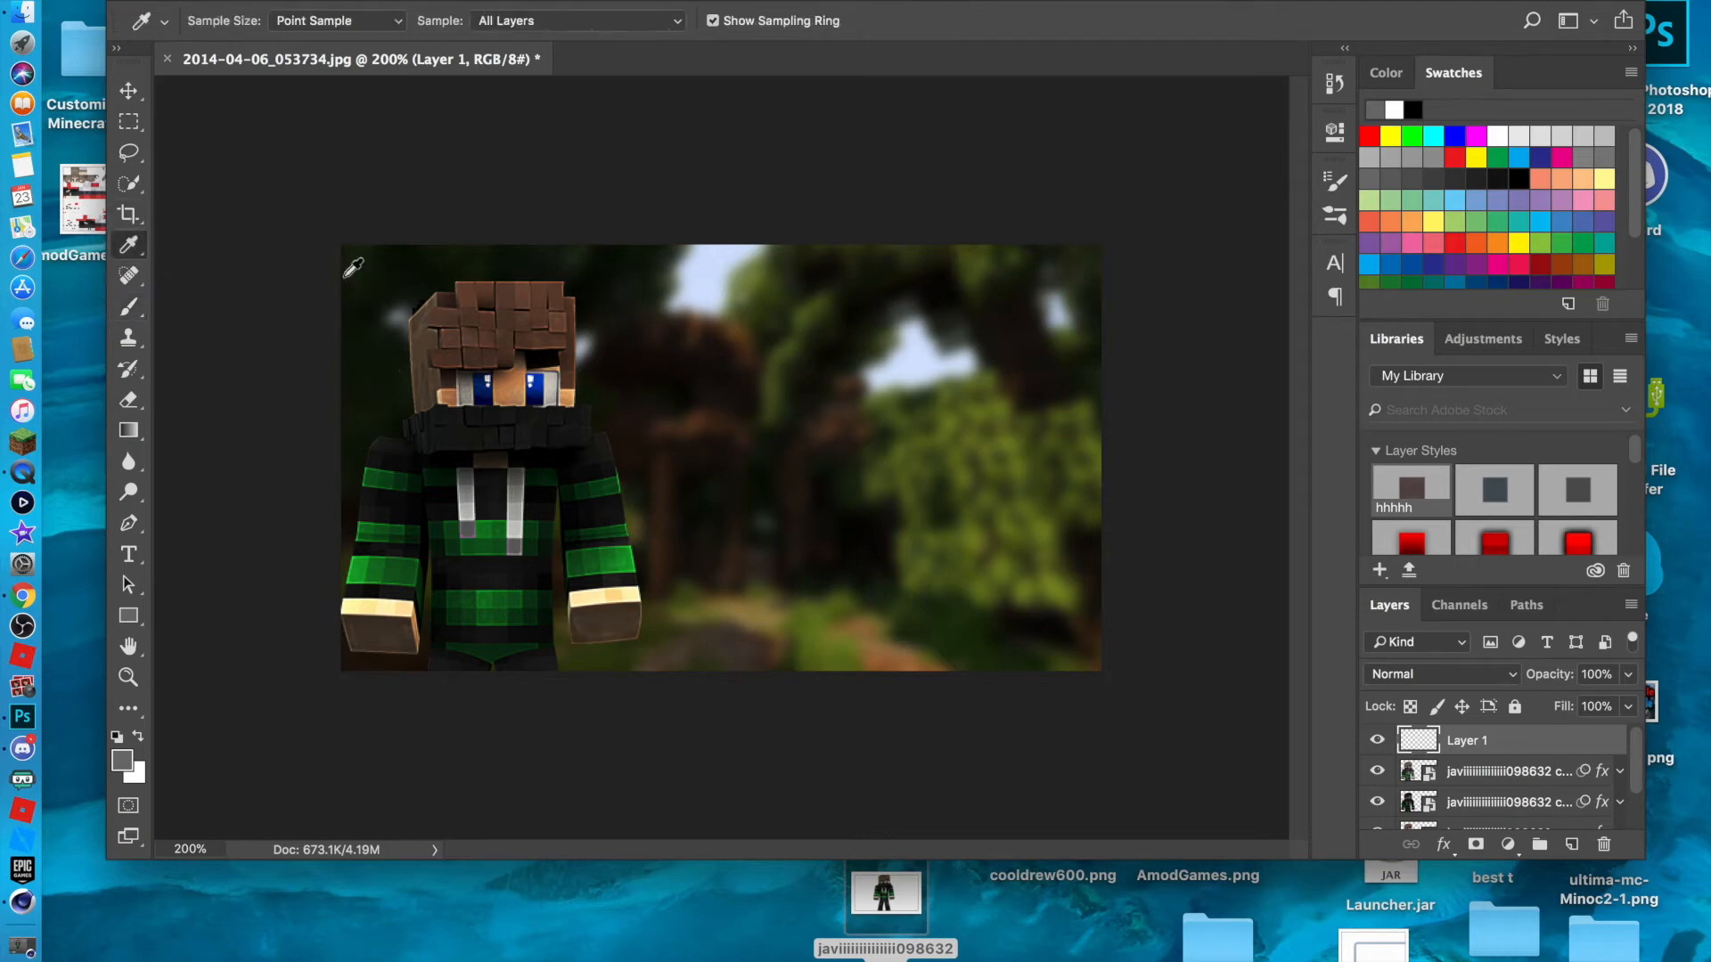
left_click(543, 384)
left_click(542, 384)
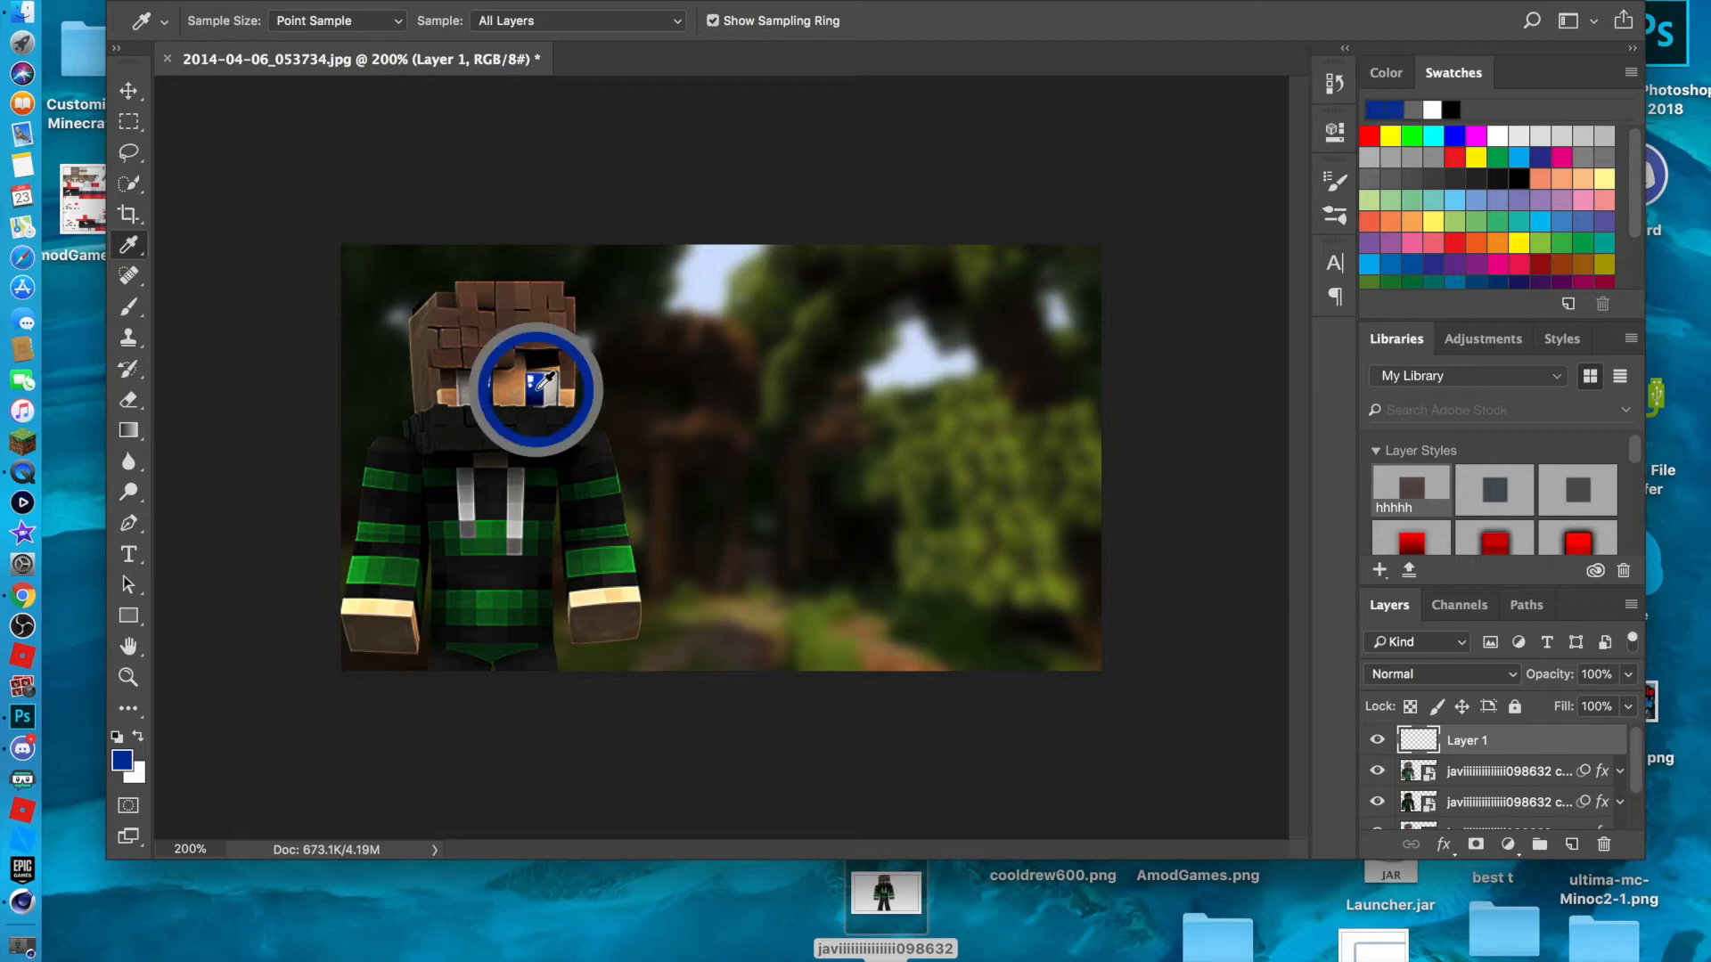
left_click(543, 385)
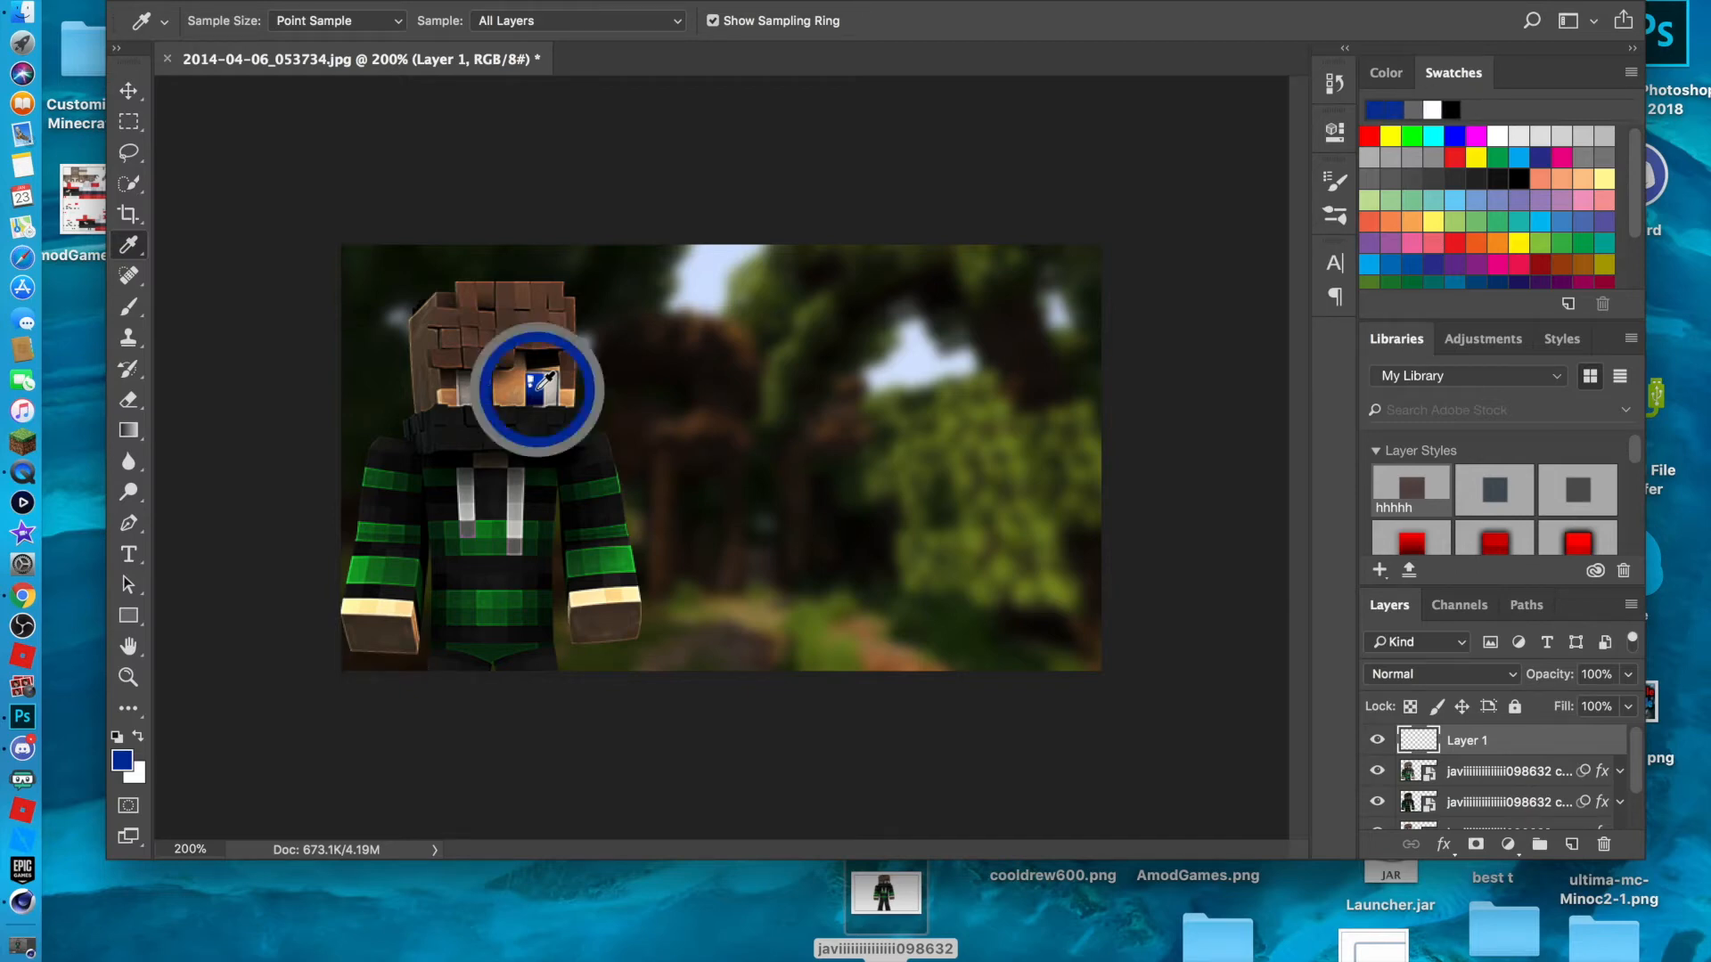
left_click(363, 567)
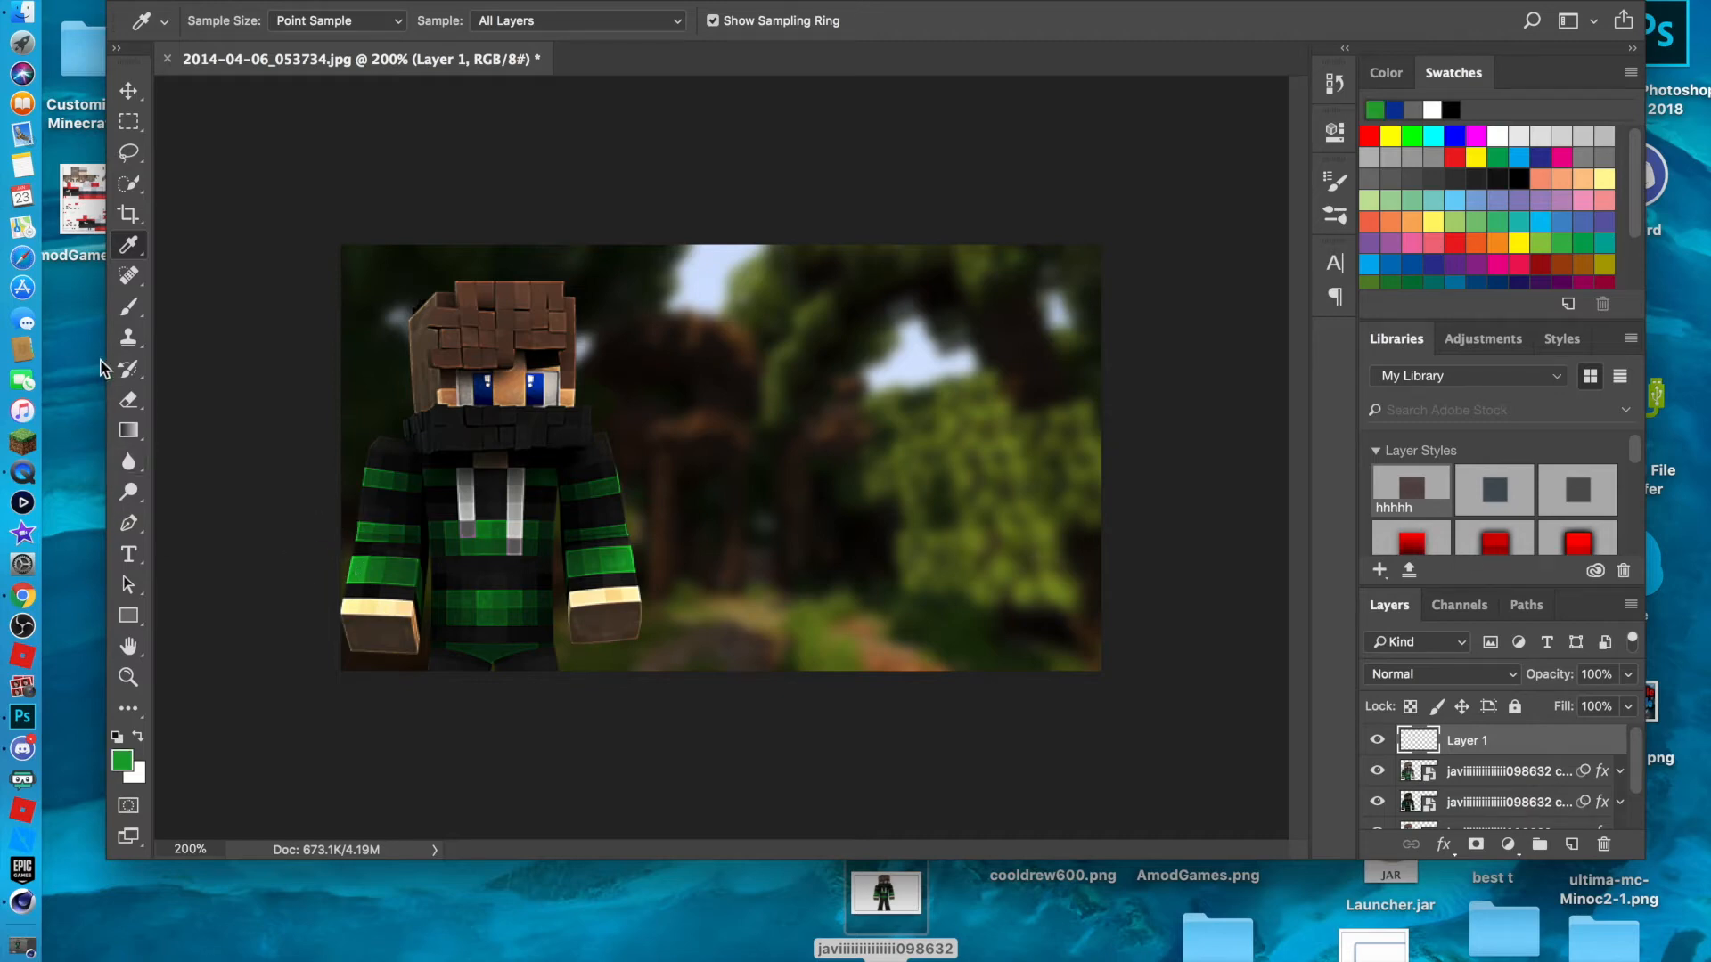
Set the soft brush size to 22 and paint a green glow over the lower sleeve stripe of the arm nearest the canvas edge.
left_click(139, 307)
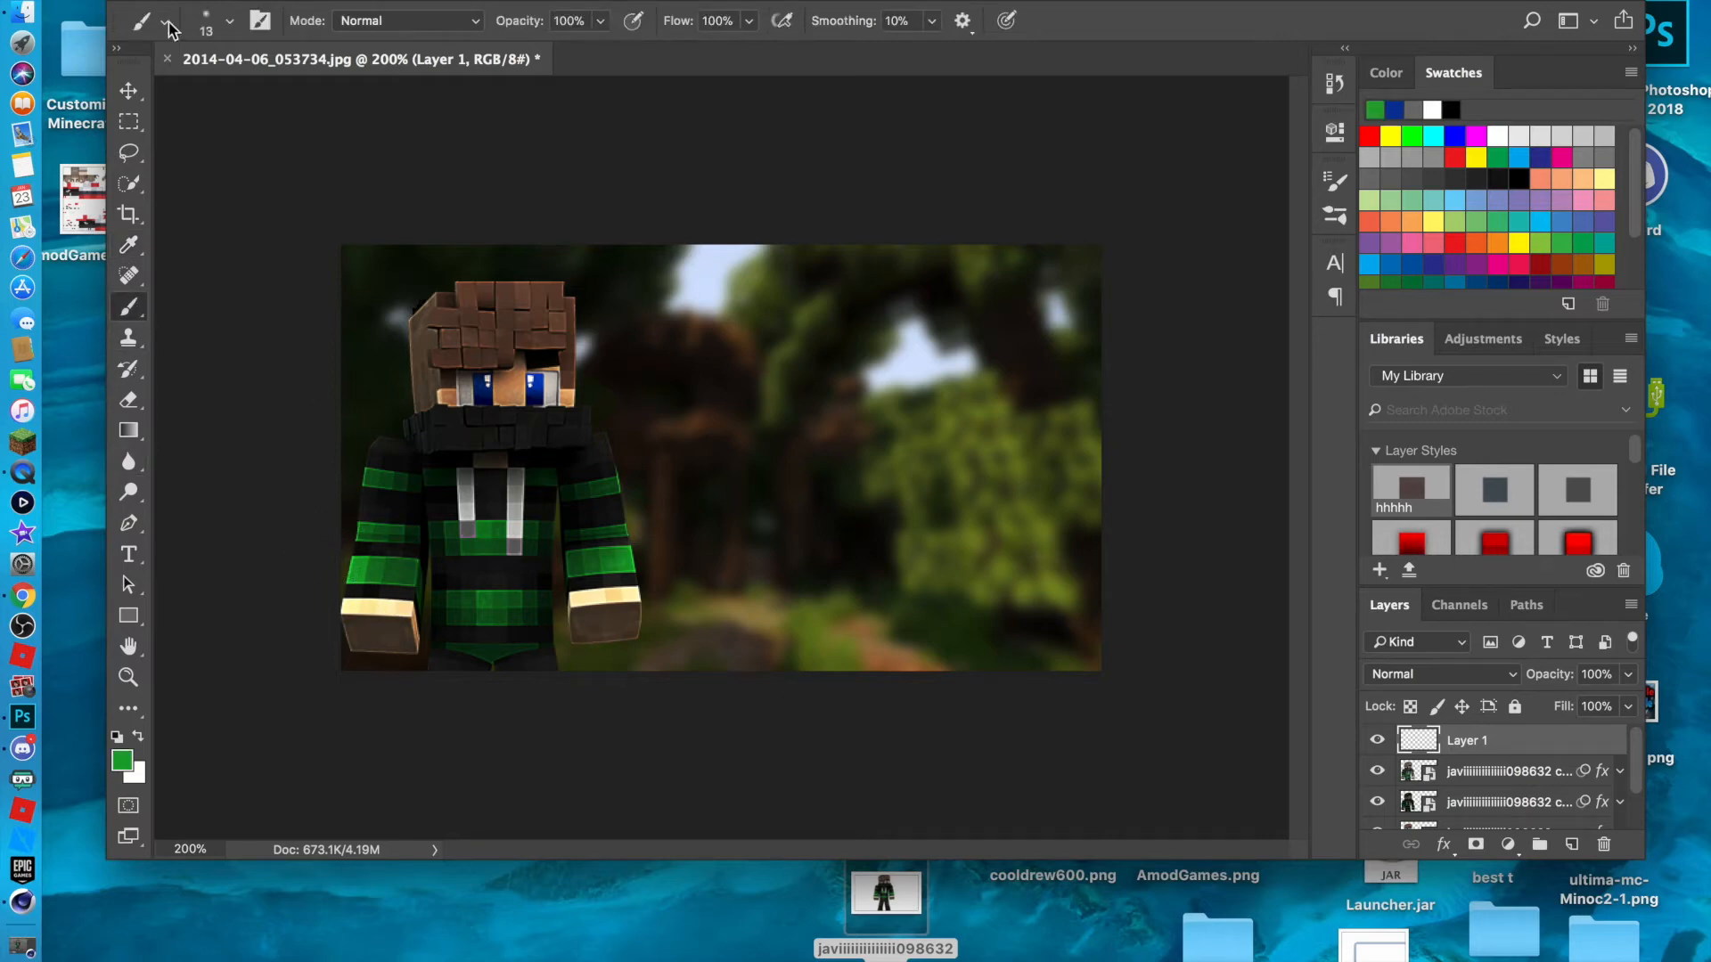
left_click(229, 22)
left_click_drag(253, 99, 255, 94)
left_click(228, 24)
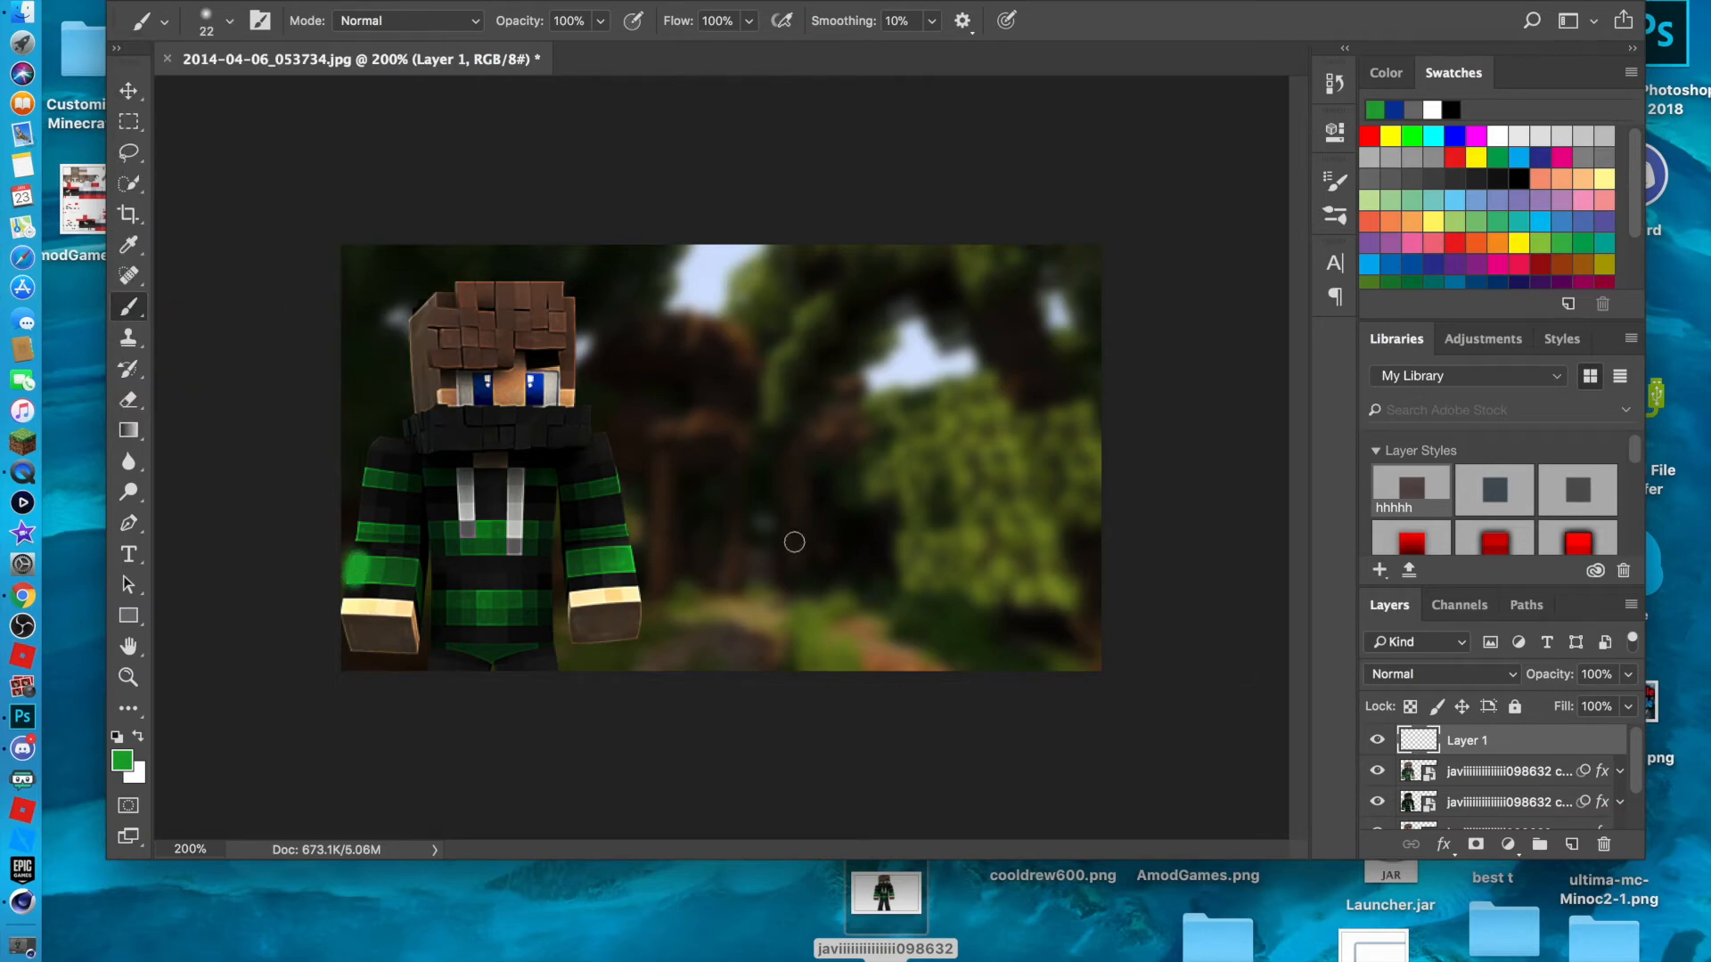
Sample the green of the other sleeve stripes and paint matching soft glows along their outer edges on both arms.
left_click(624, 556, "alt")
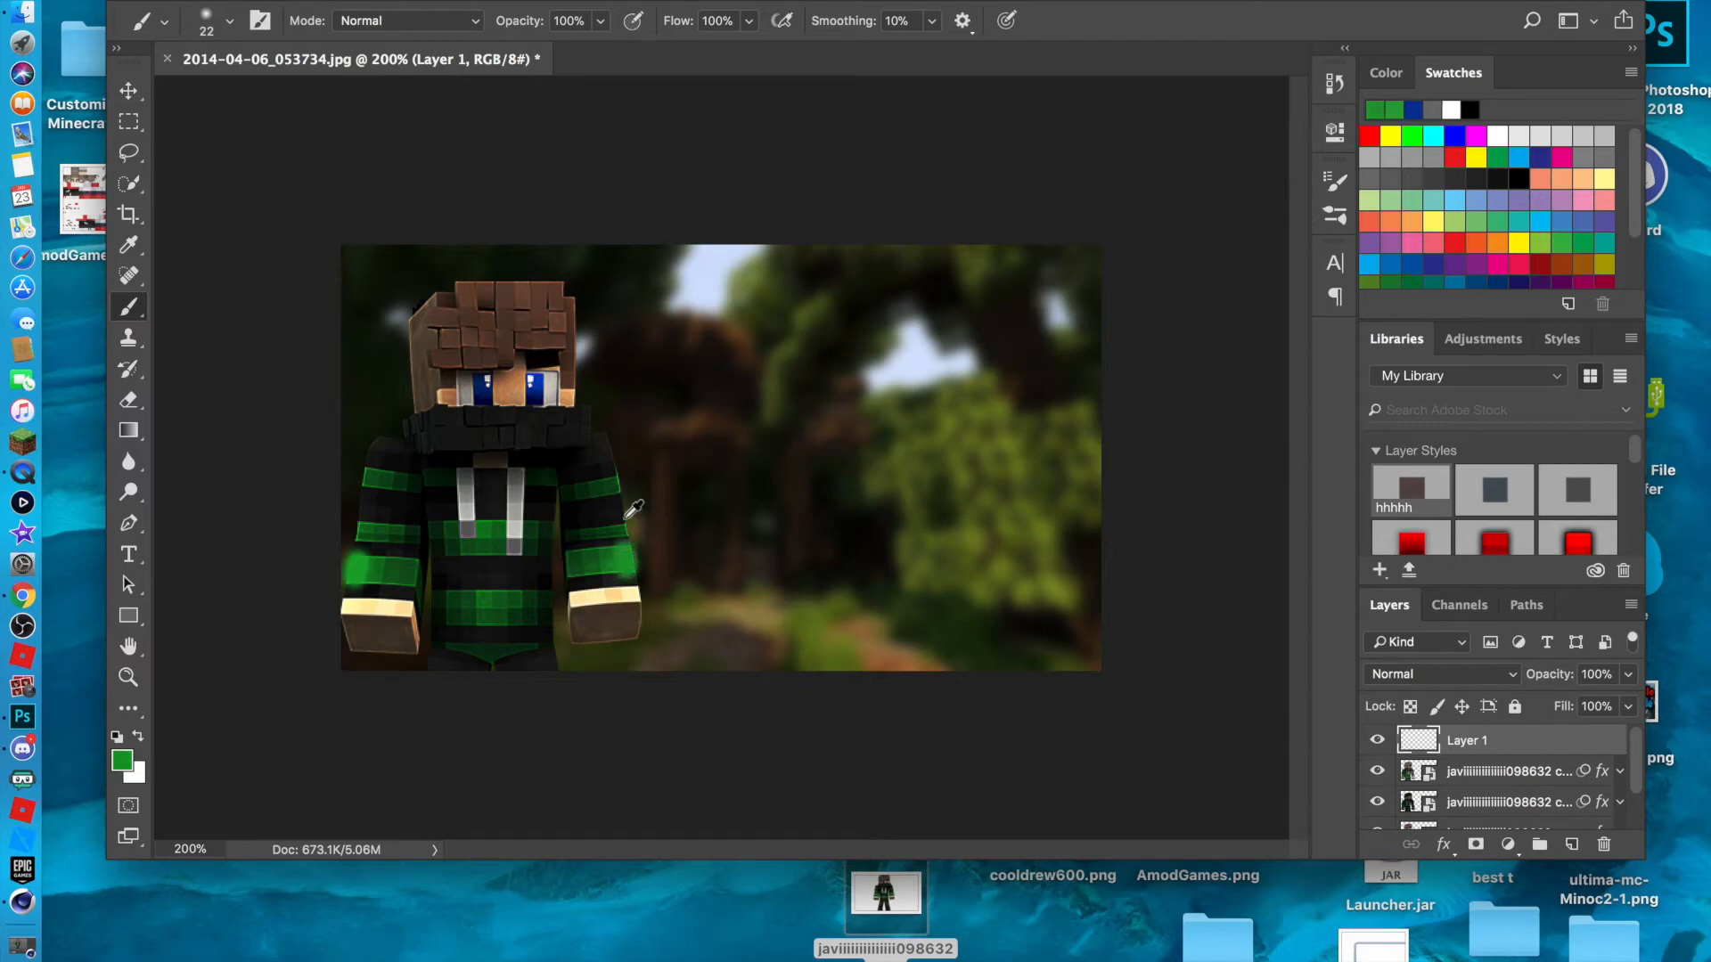
left_click(624, 477, "alt")
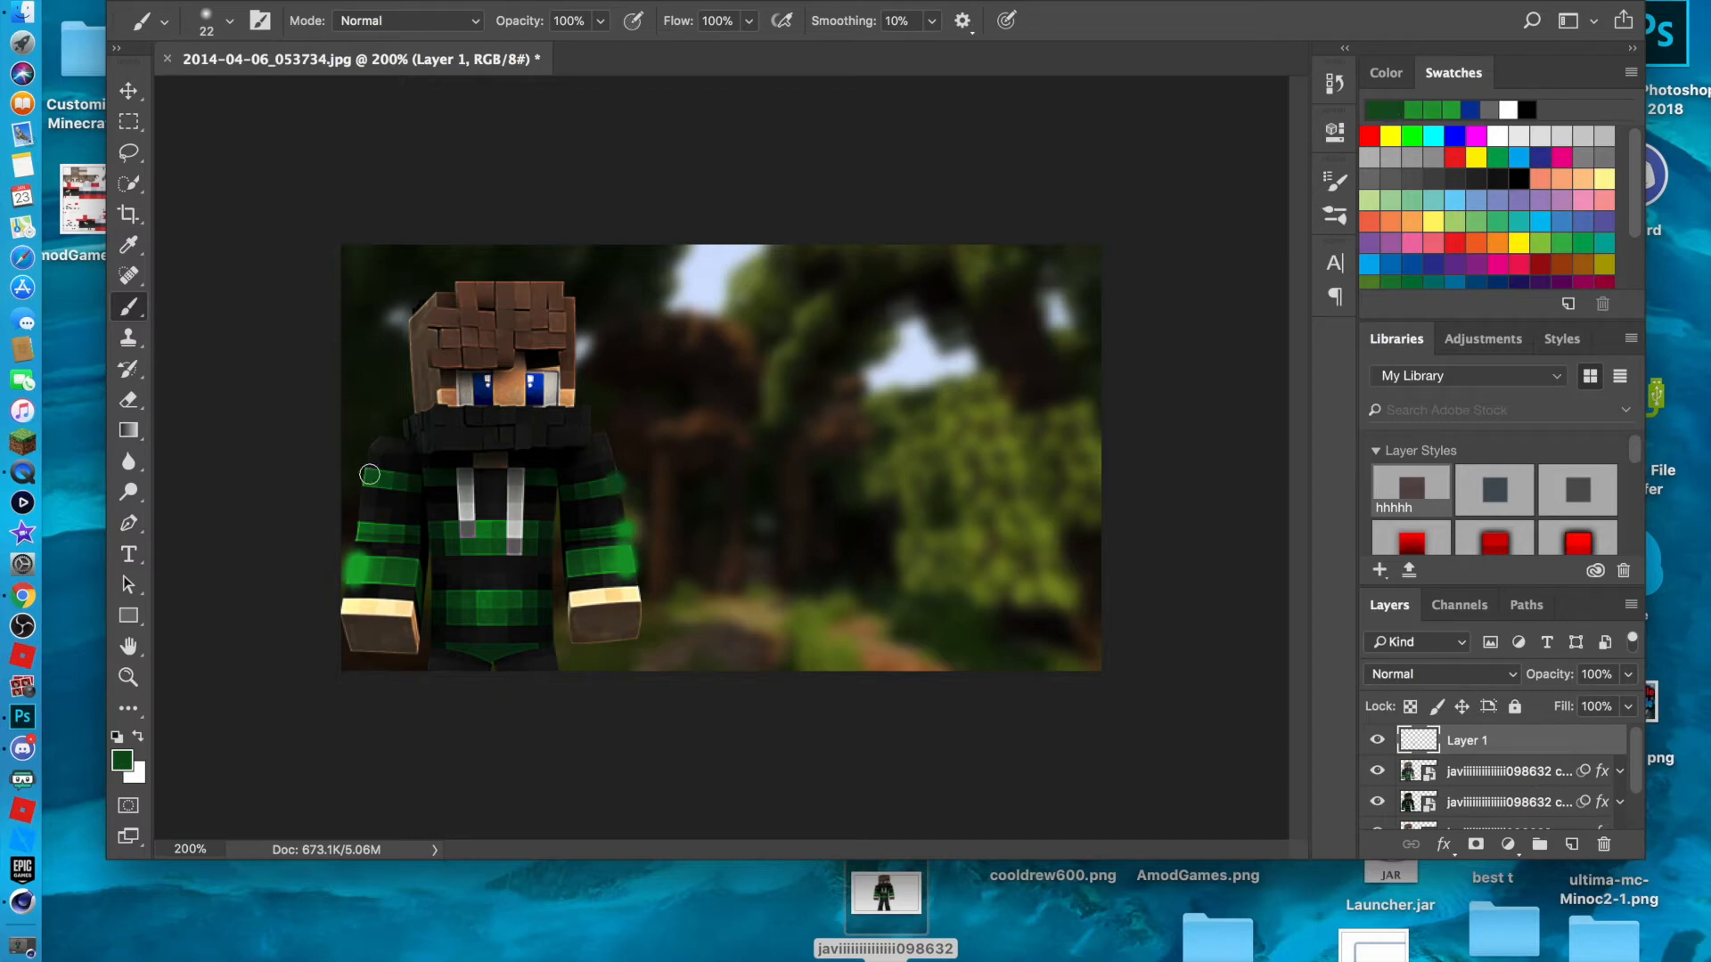
left_click(365, 533, "alt")
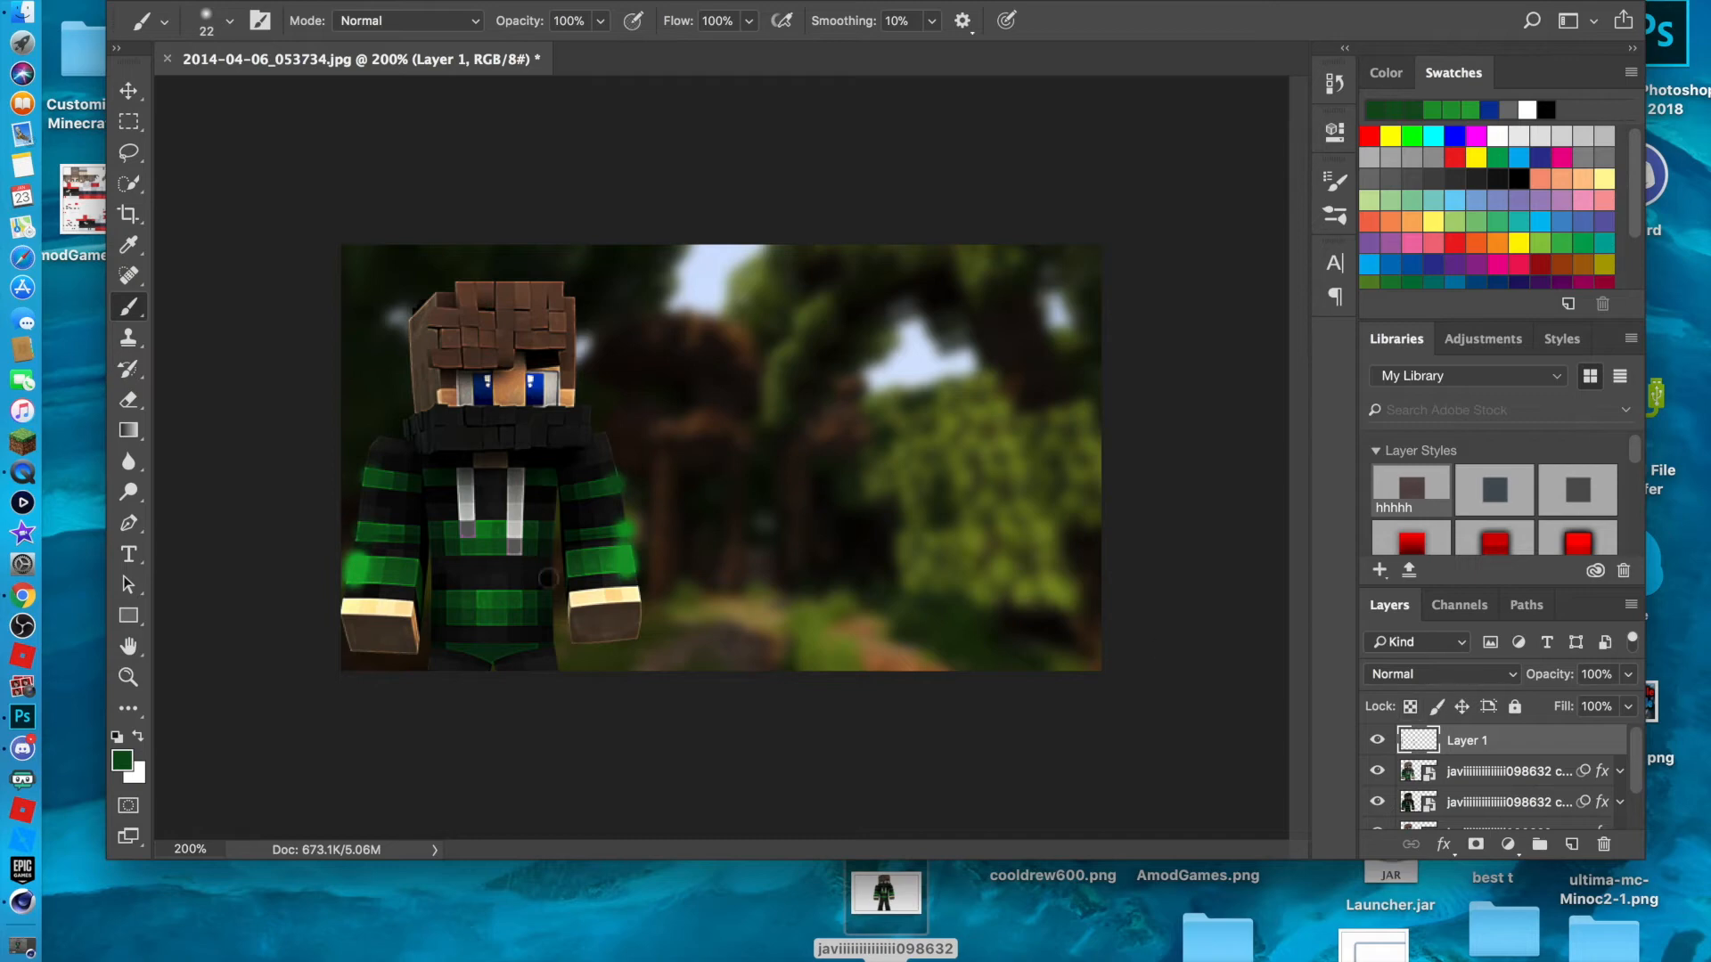
Set the green sleeve glow layer's blend mode to Color Dodge and activate the Eraser.
left_click(1396, 675)
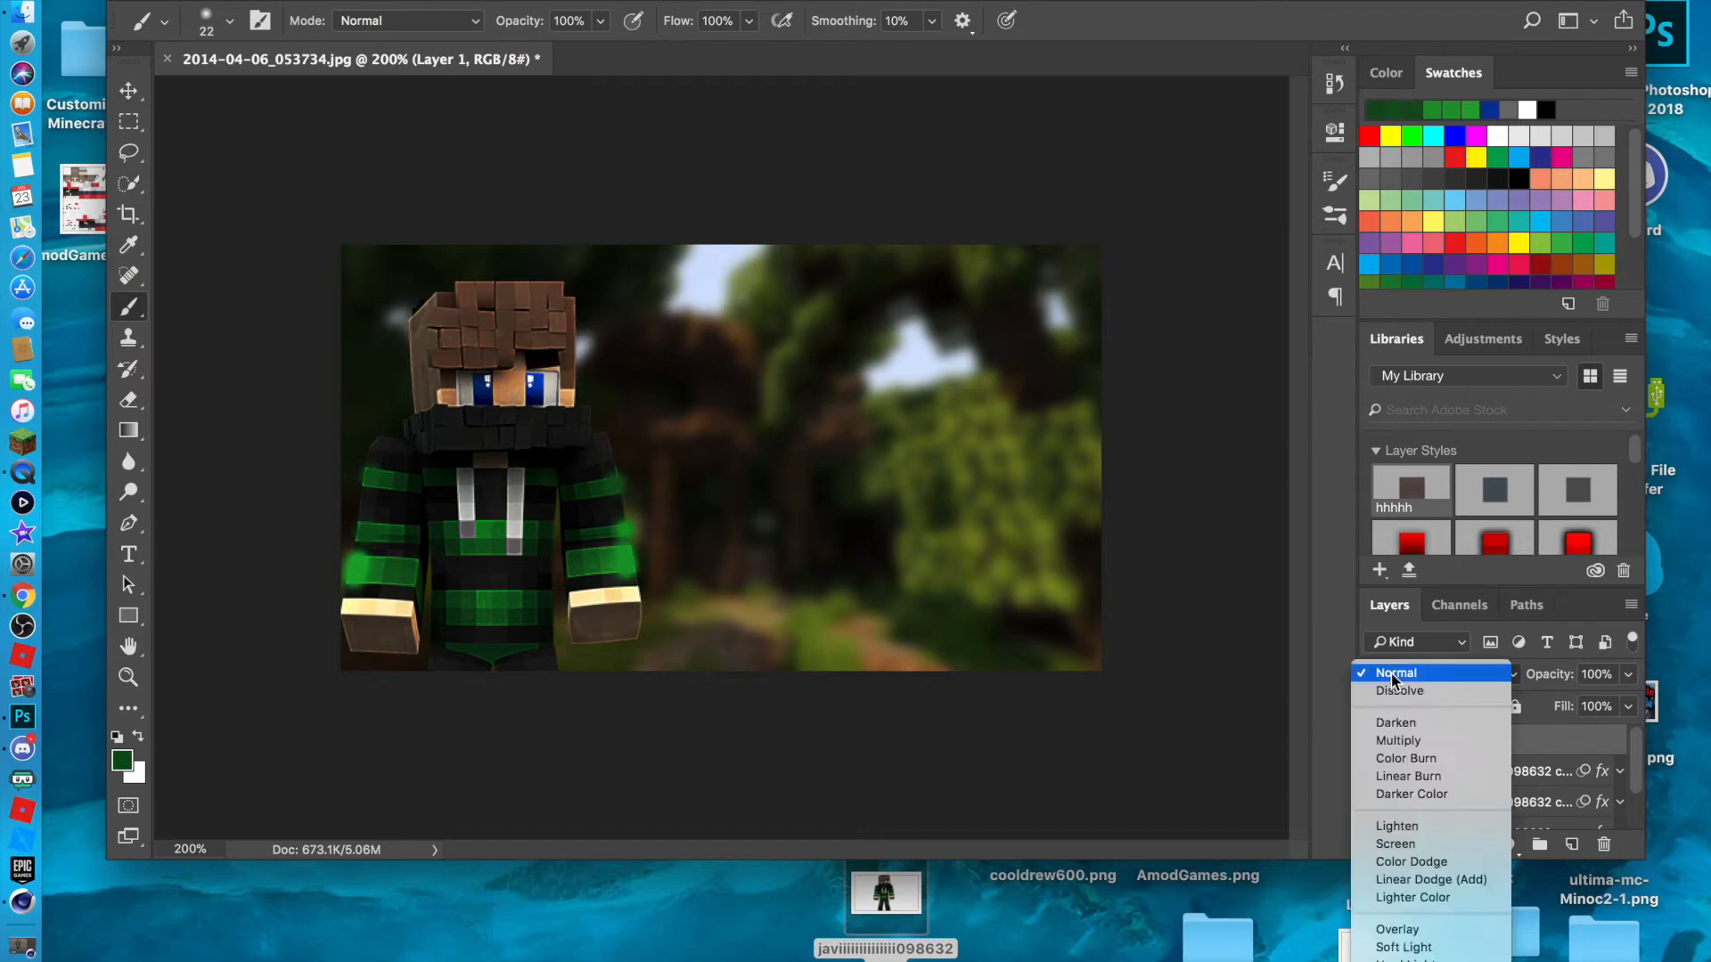
left_click(1399, 861)
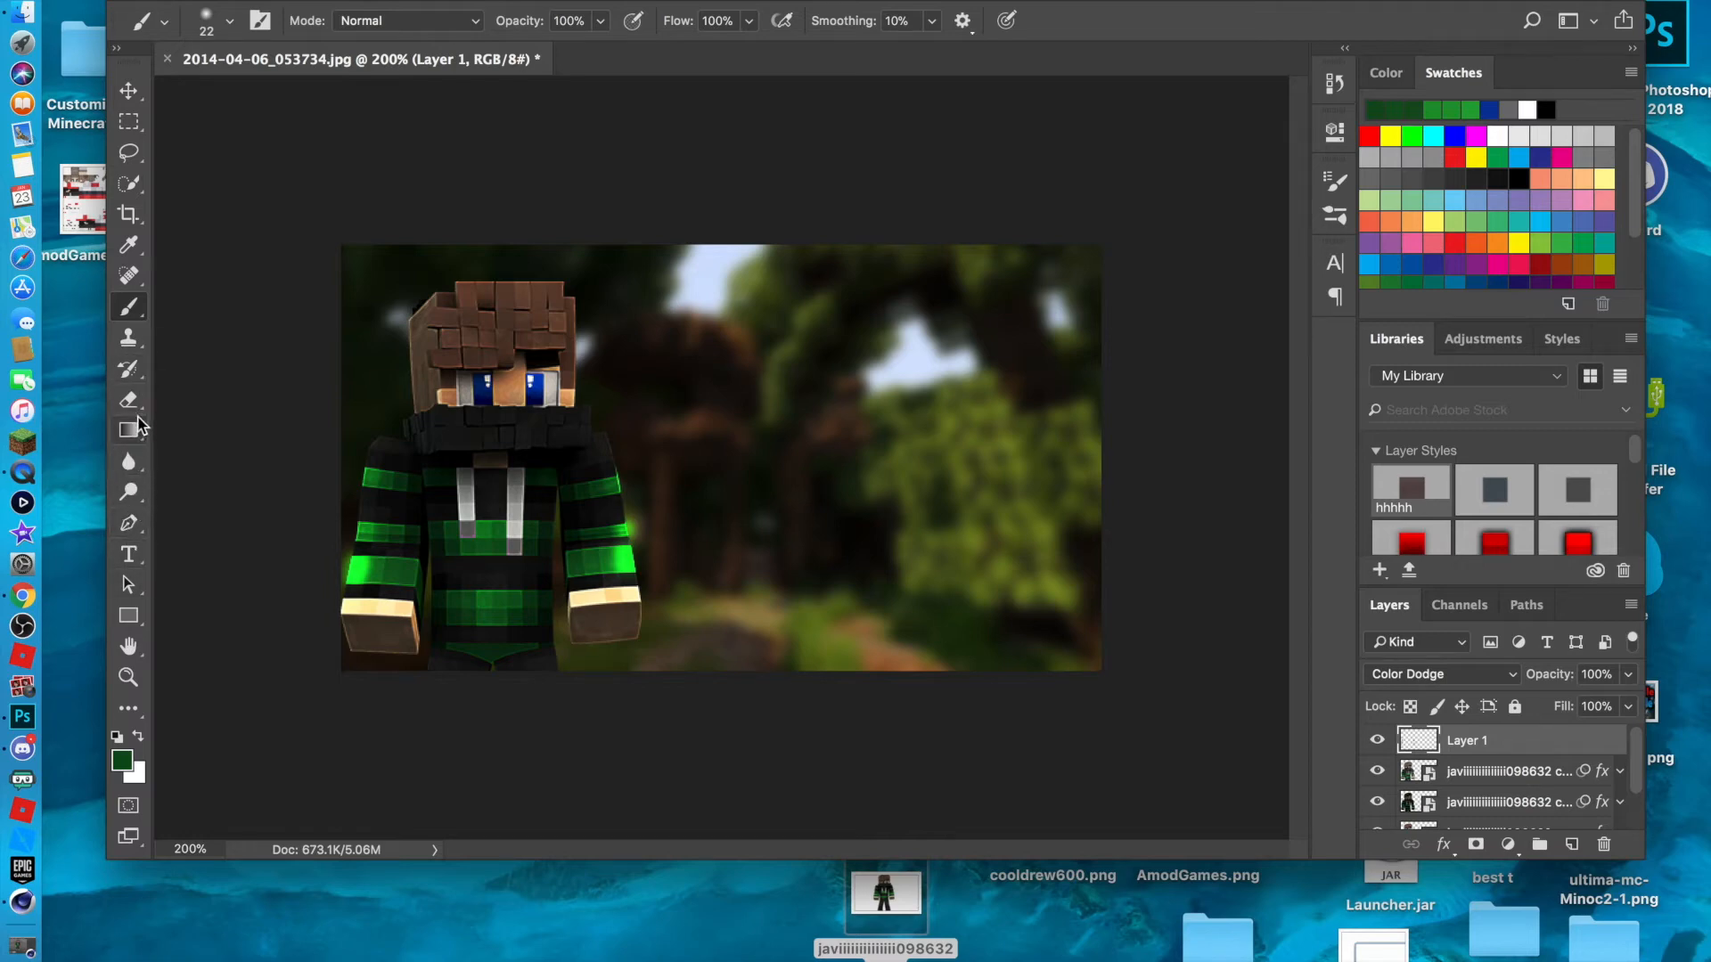
key("e")
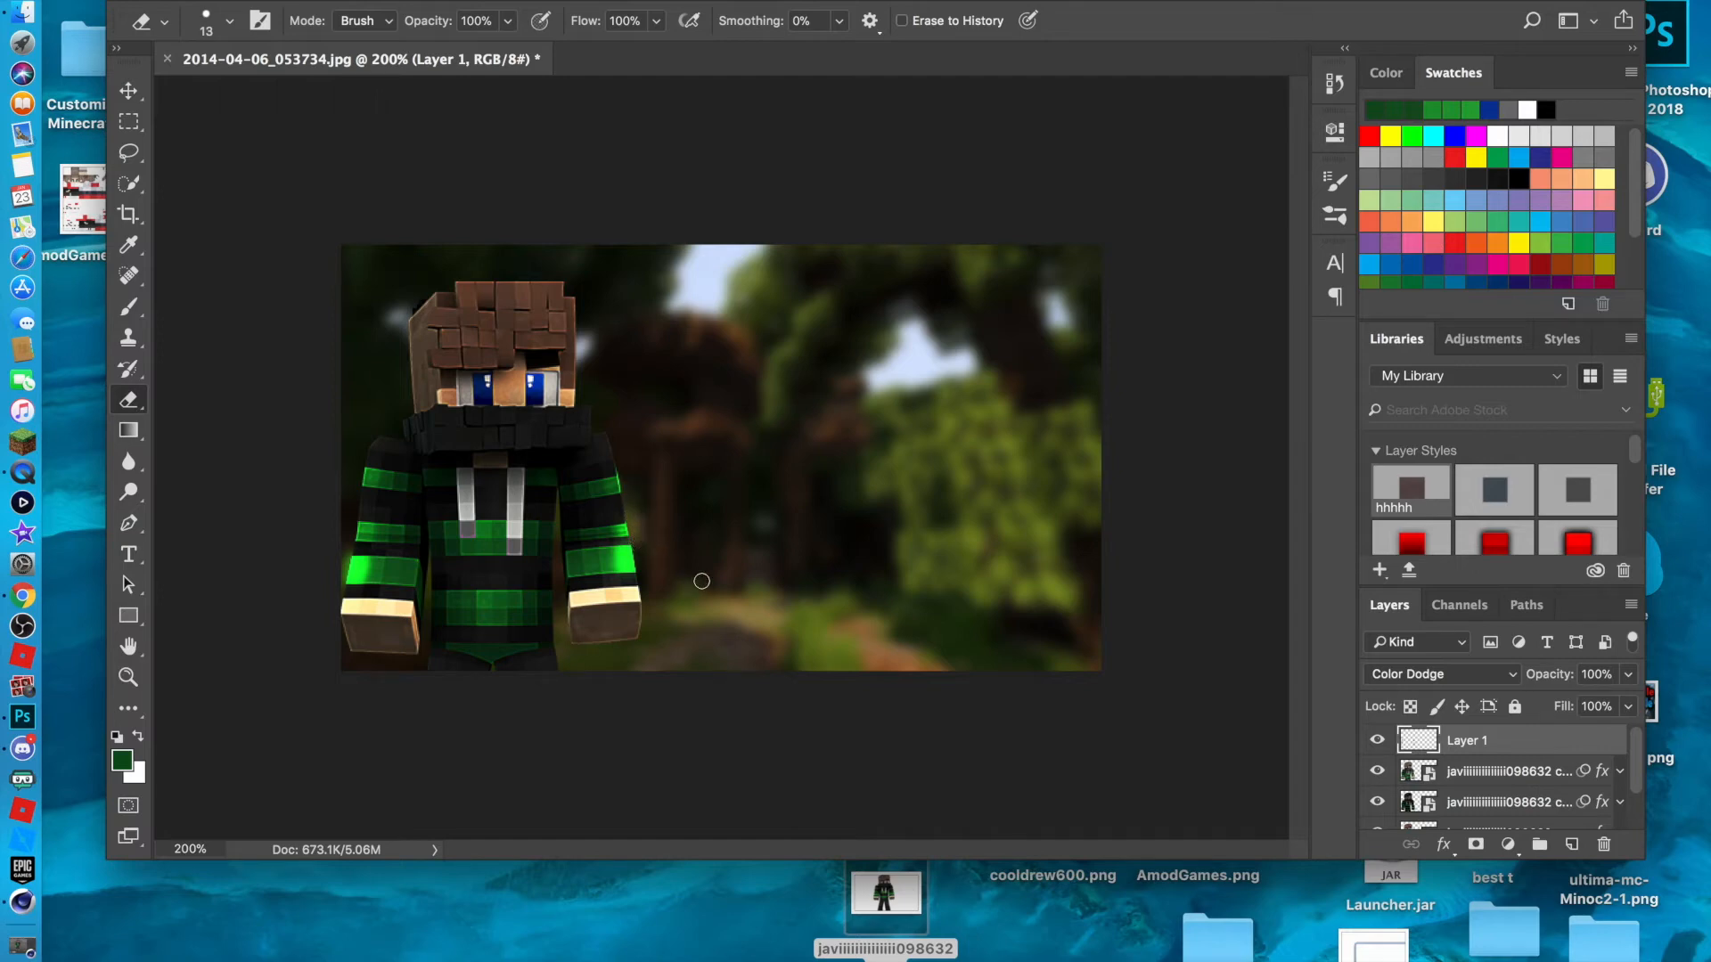
Add a new empty layer above the green glow layer, leaving its layer style unchanged.
left_click(135, 92)
left_click(1573, 844)
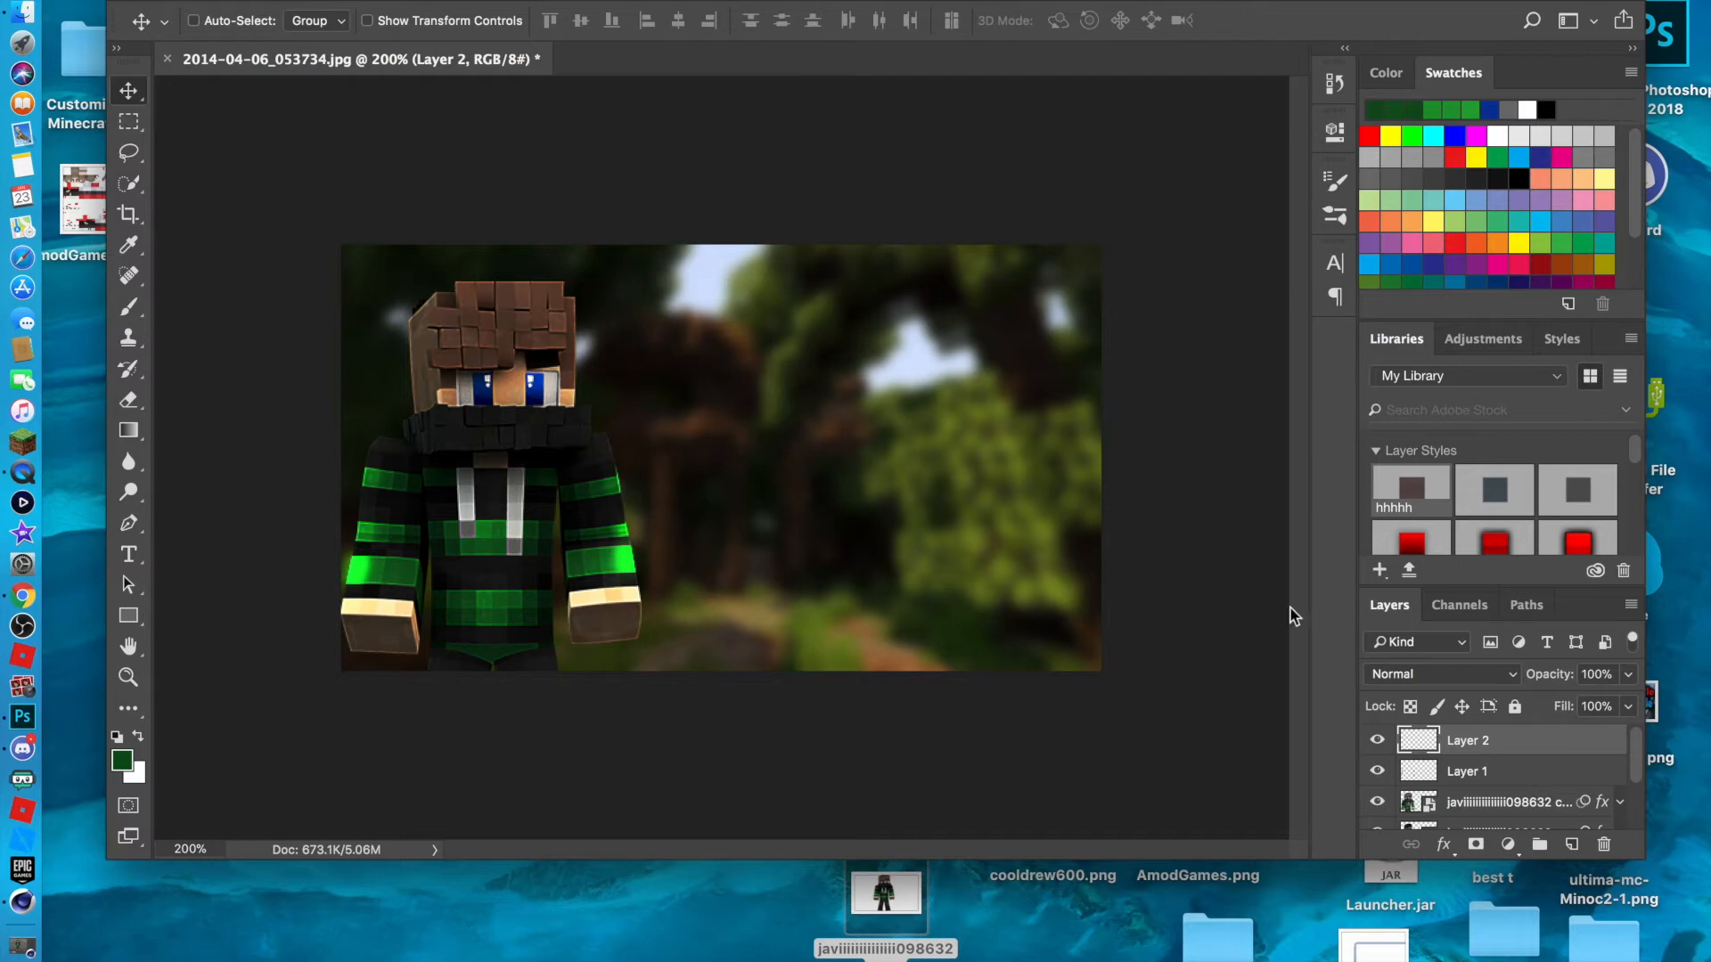
double_click(1518, 747)
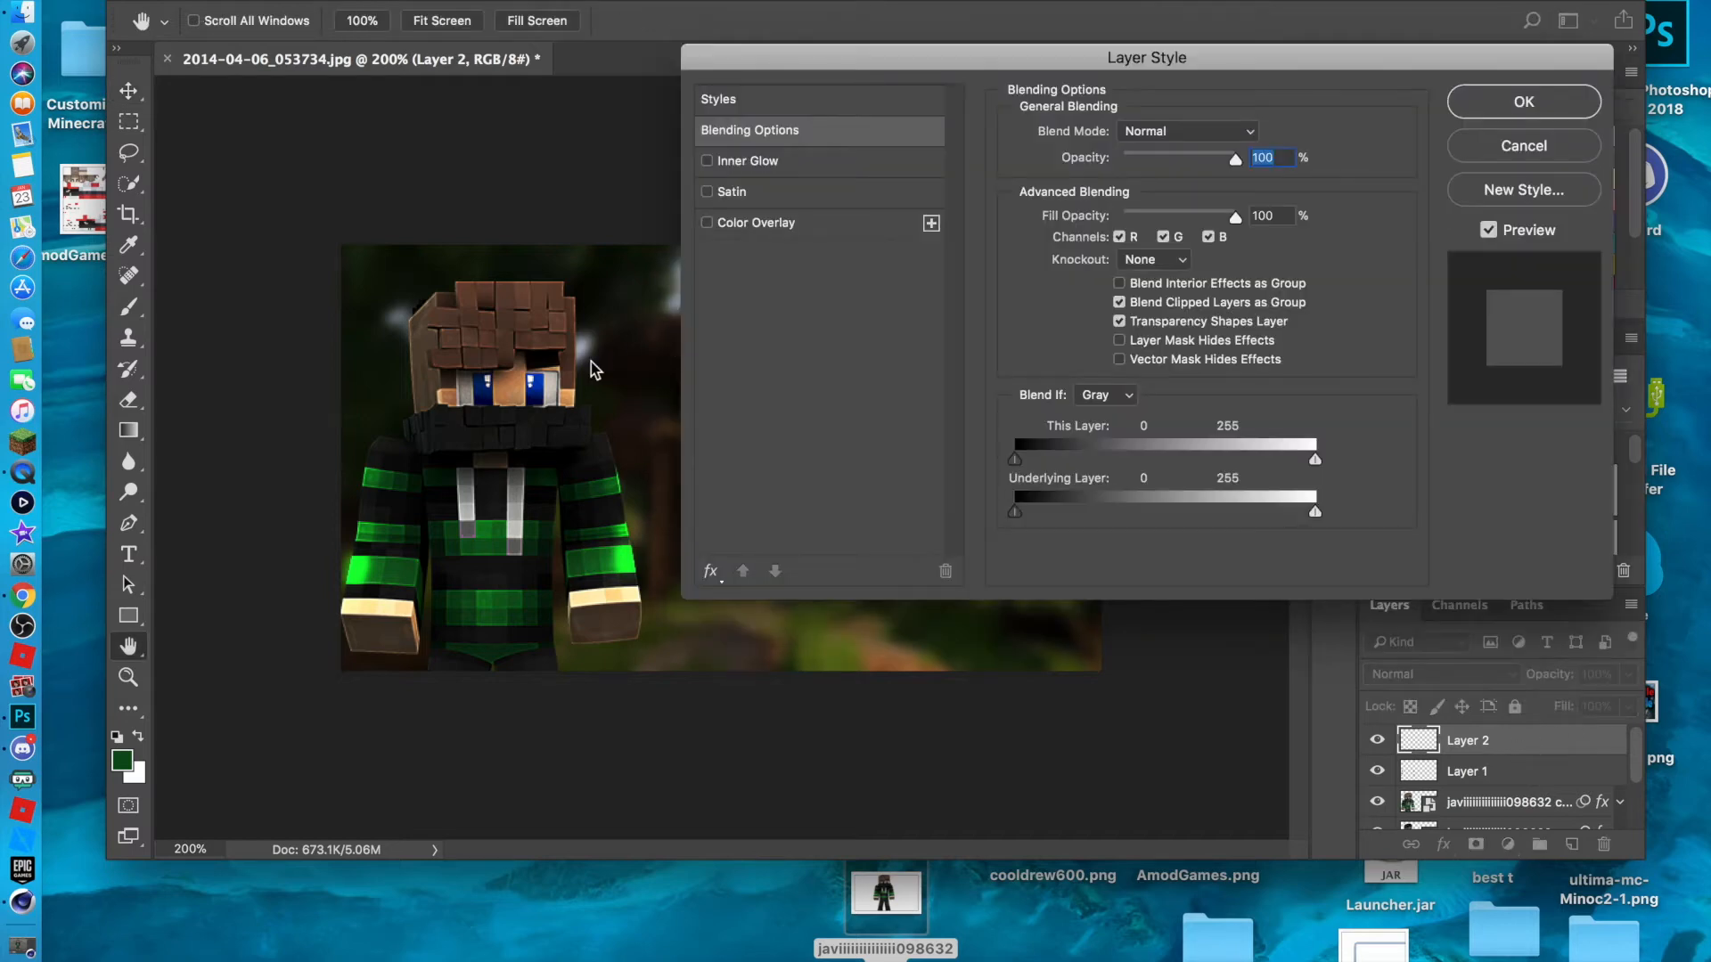
left_click(1527, 140)
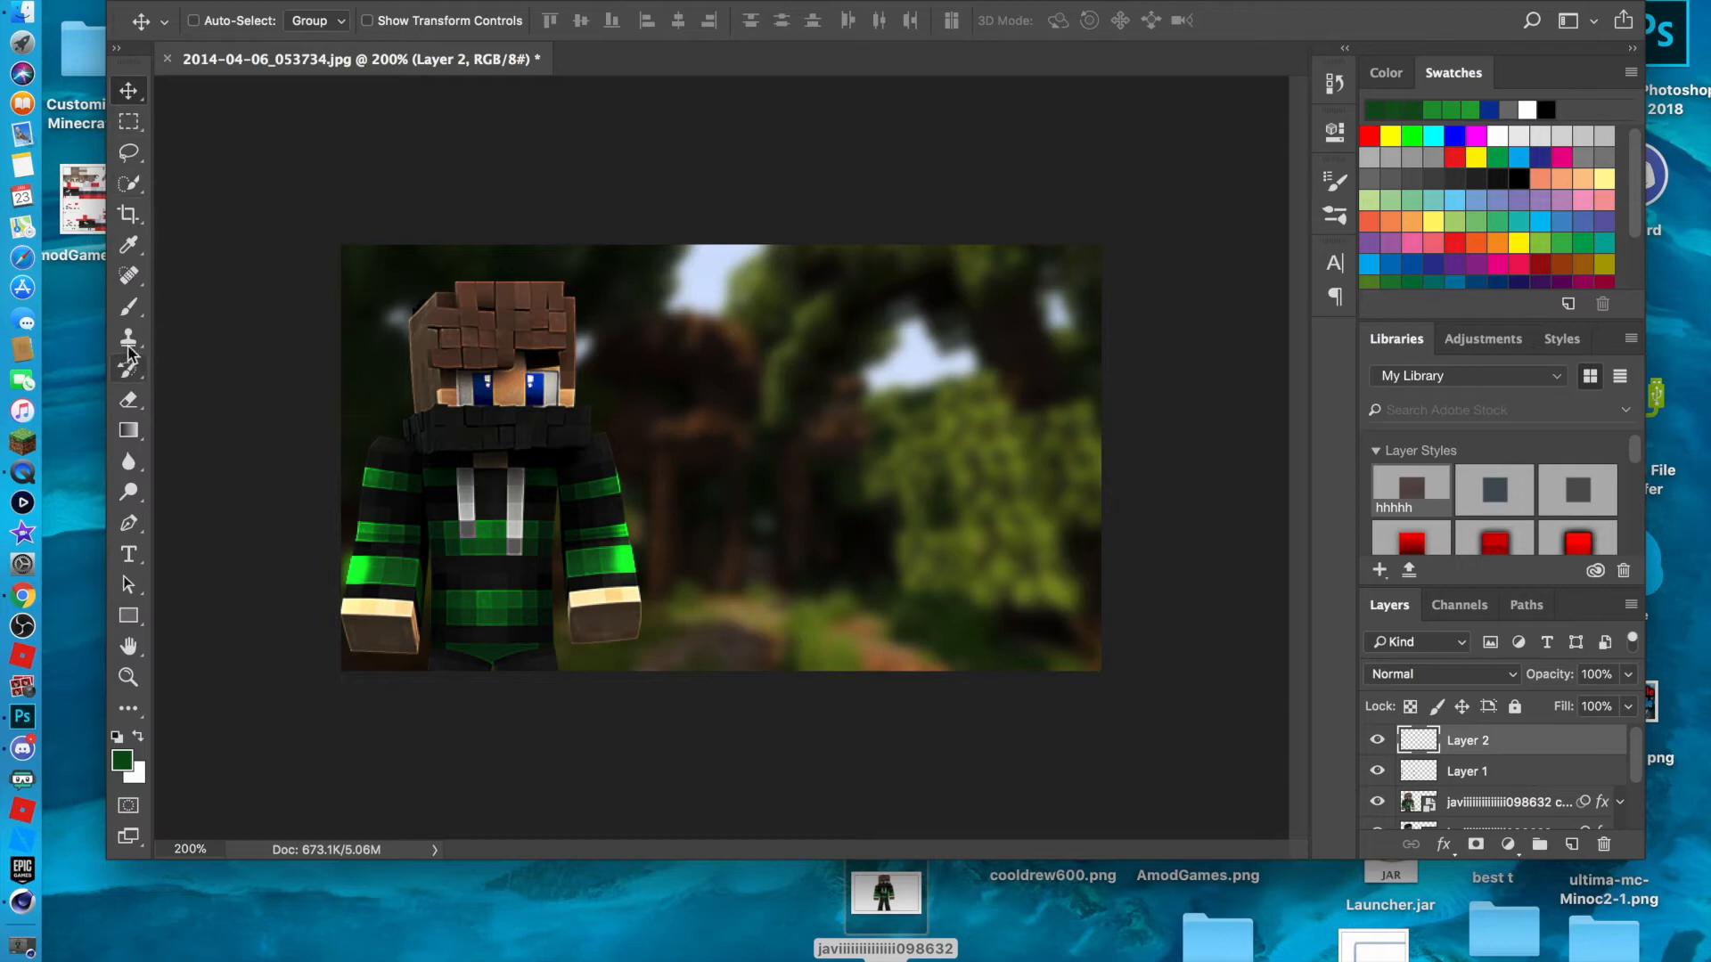
Sample the blue of each of the character's eyes and paint soft blue spots over both eyes with the brush.
left_click(139, 306)
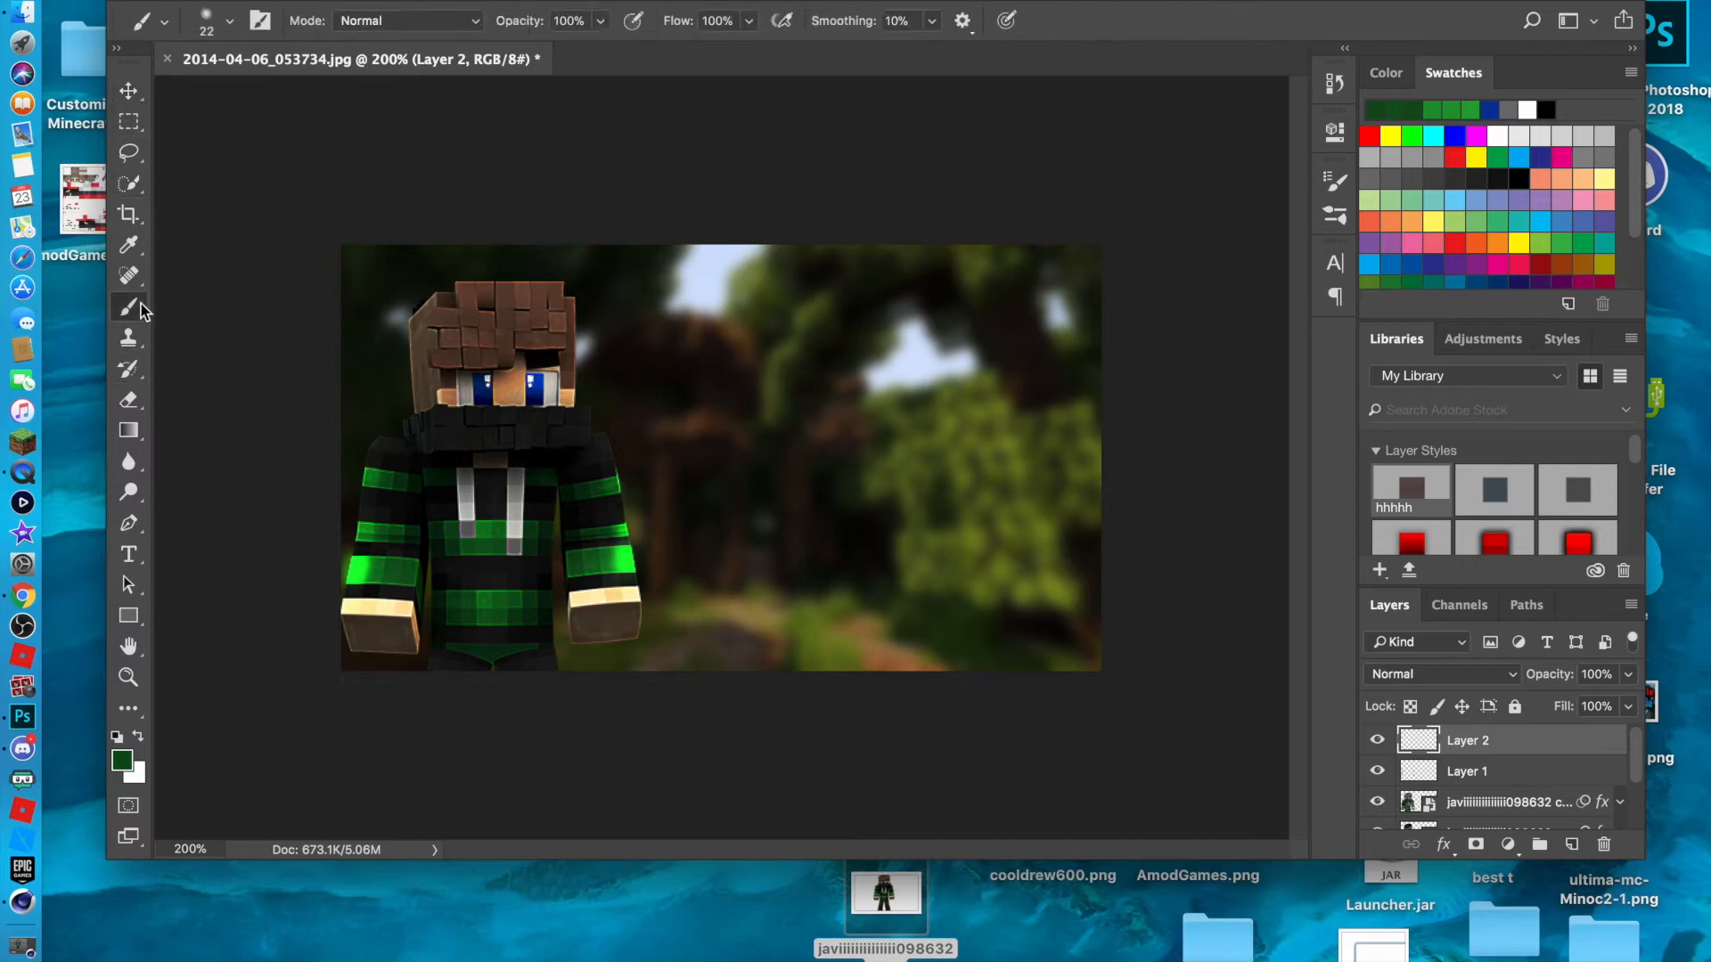
left_click(535, 382, "alt")
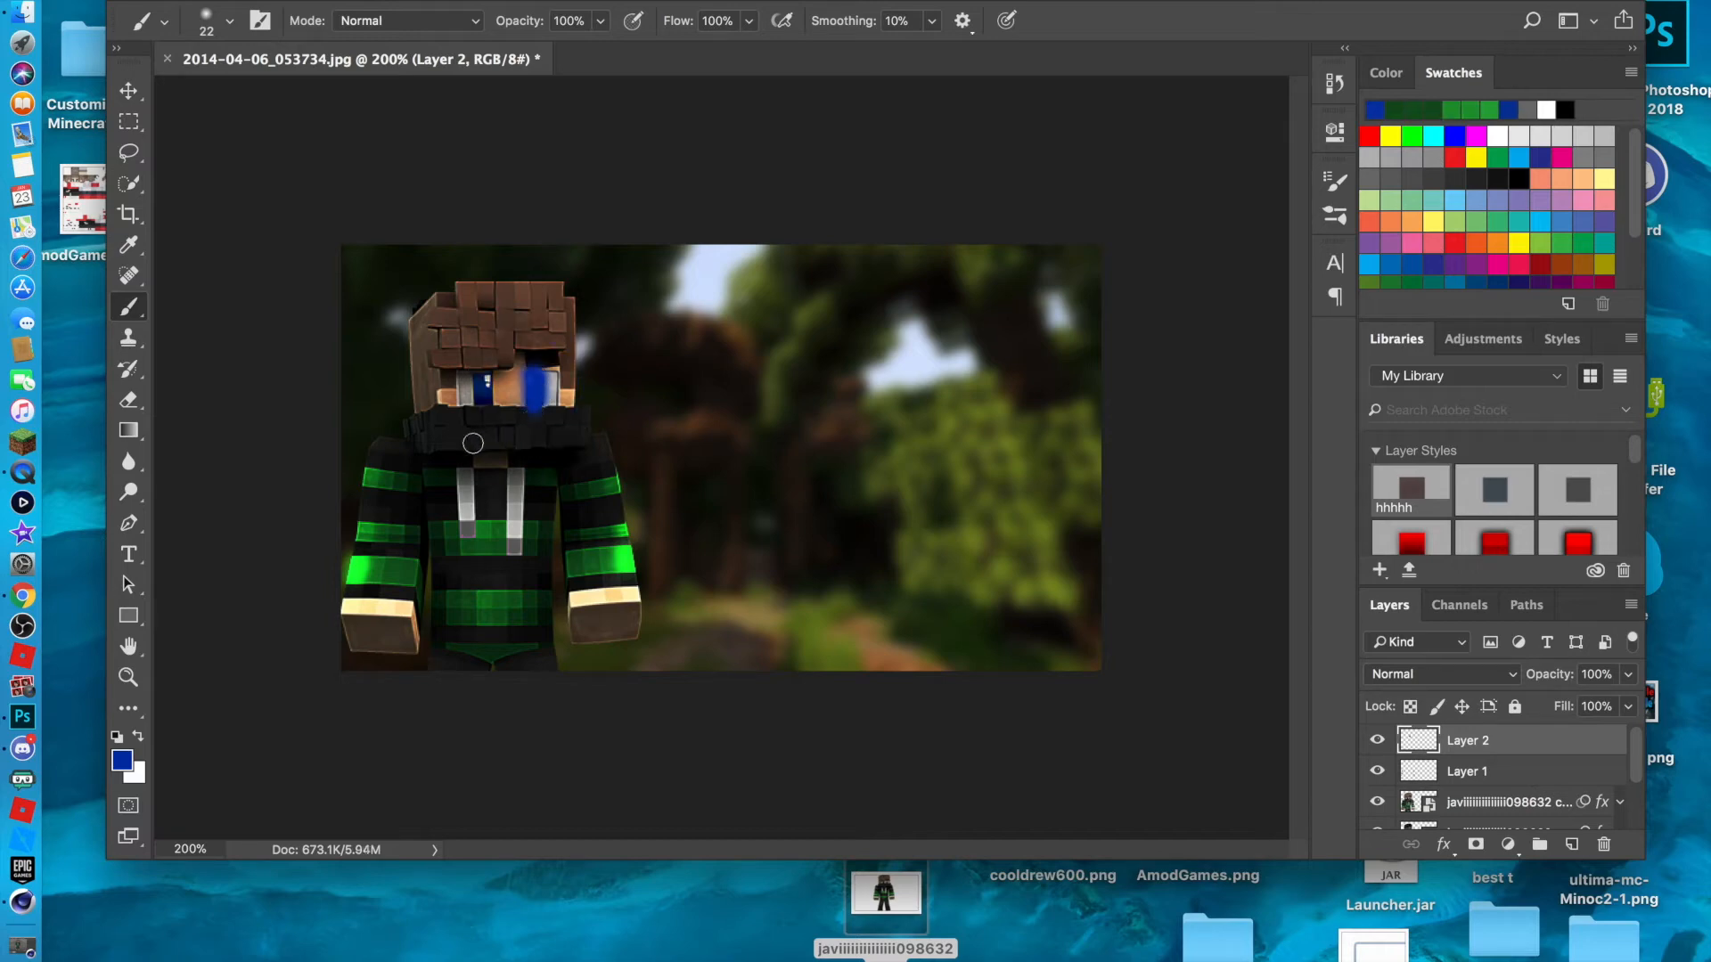
left_click(478, 390, "alt")
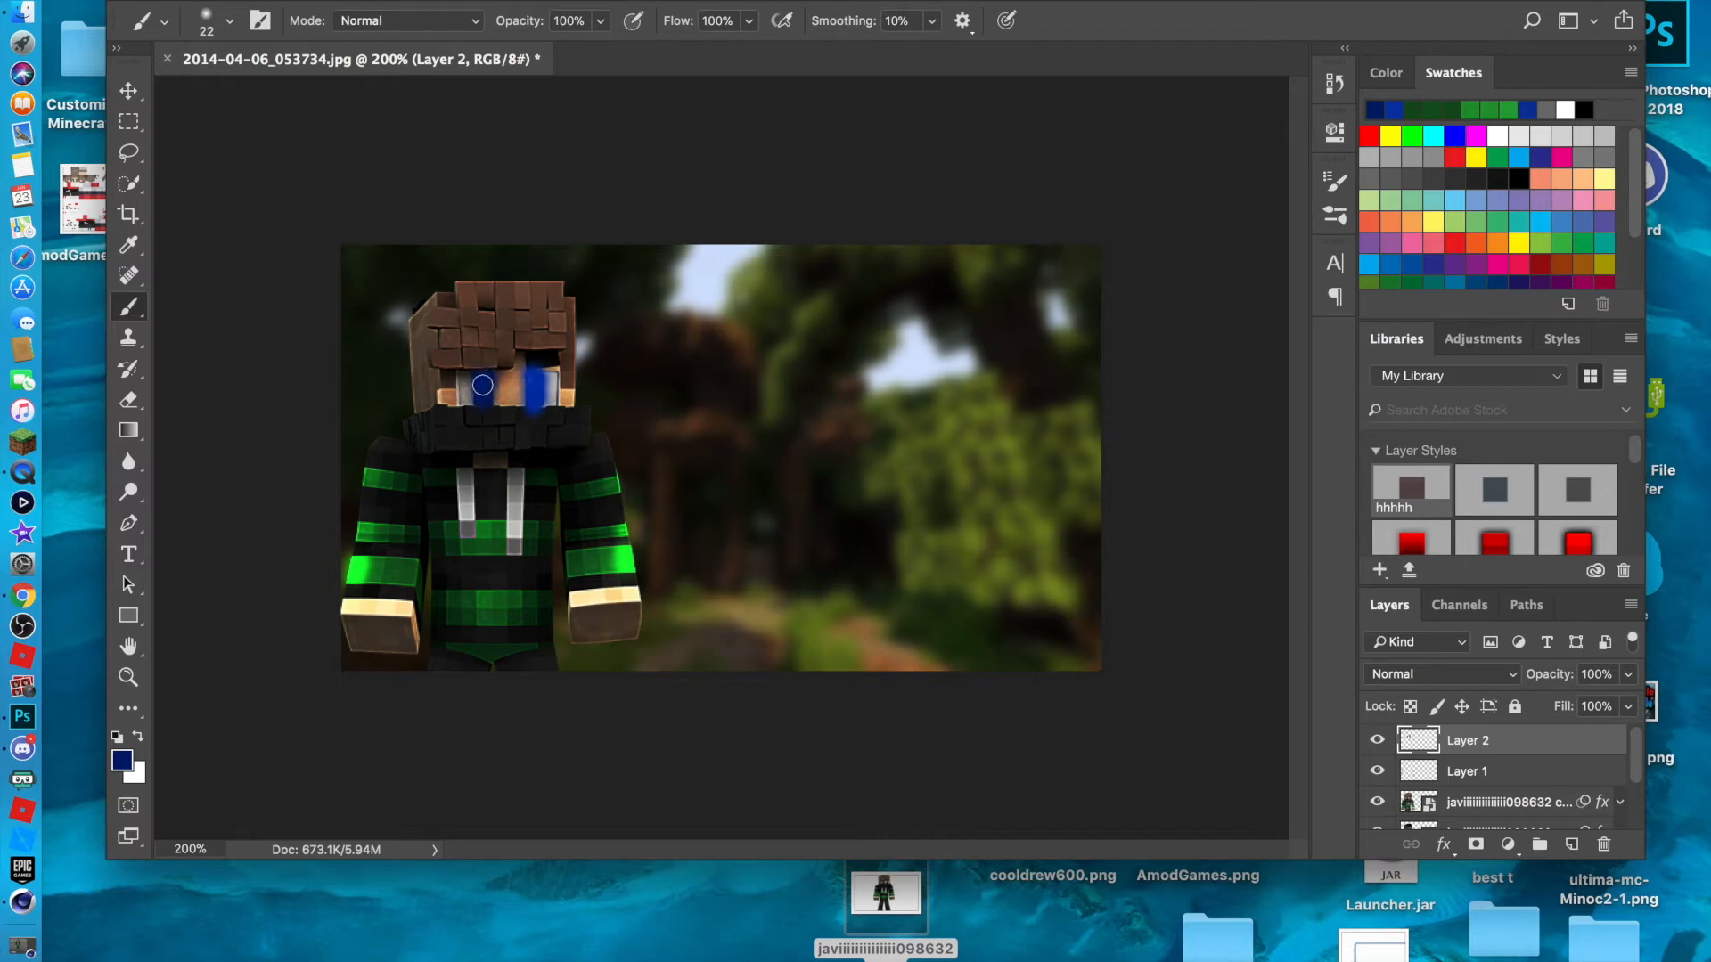
Set the blue eye glow layer's blend mode to Color Dodge and activate the Eraser.
left_click(1373, 675)
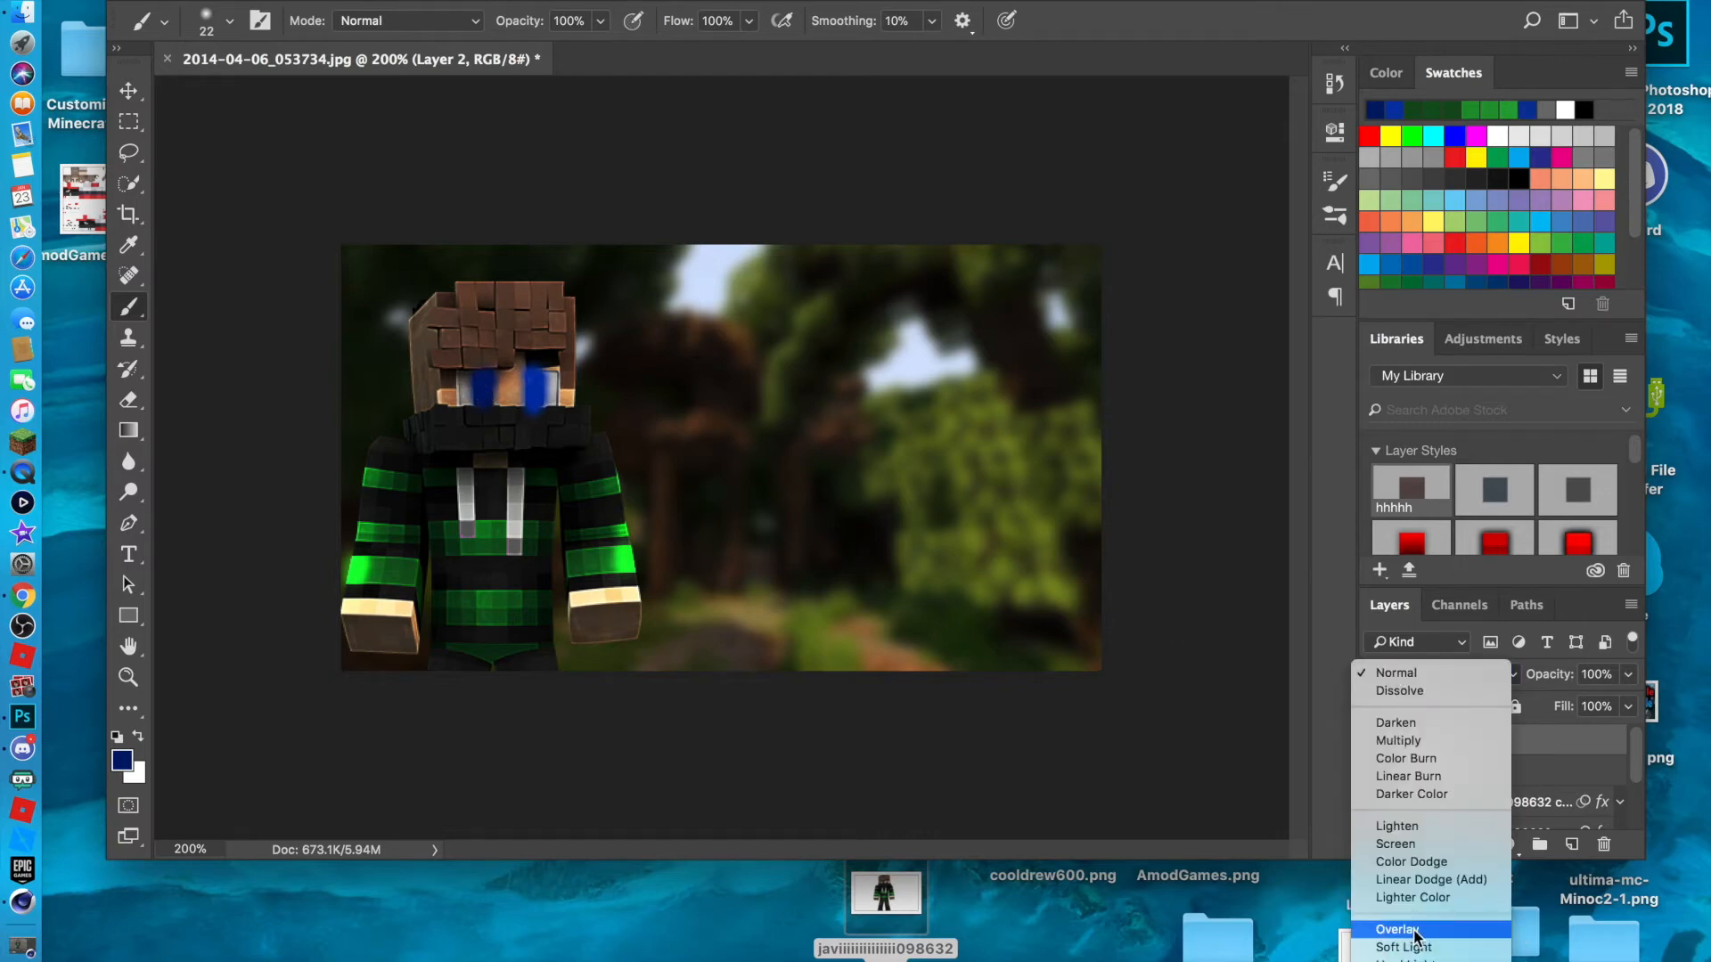
left_click(1412, 774)
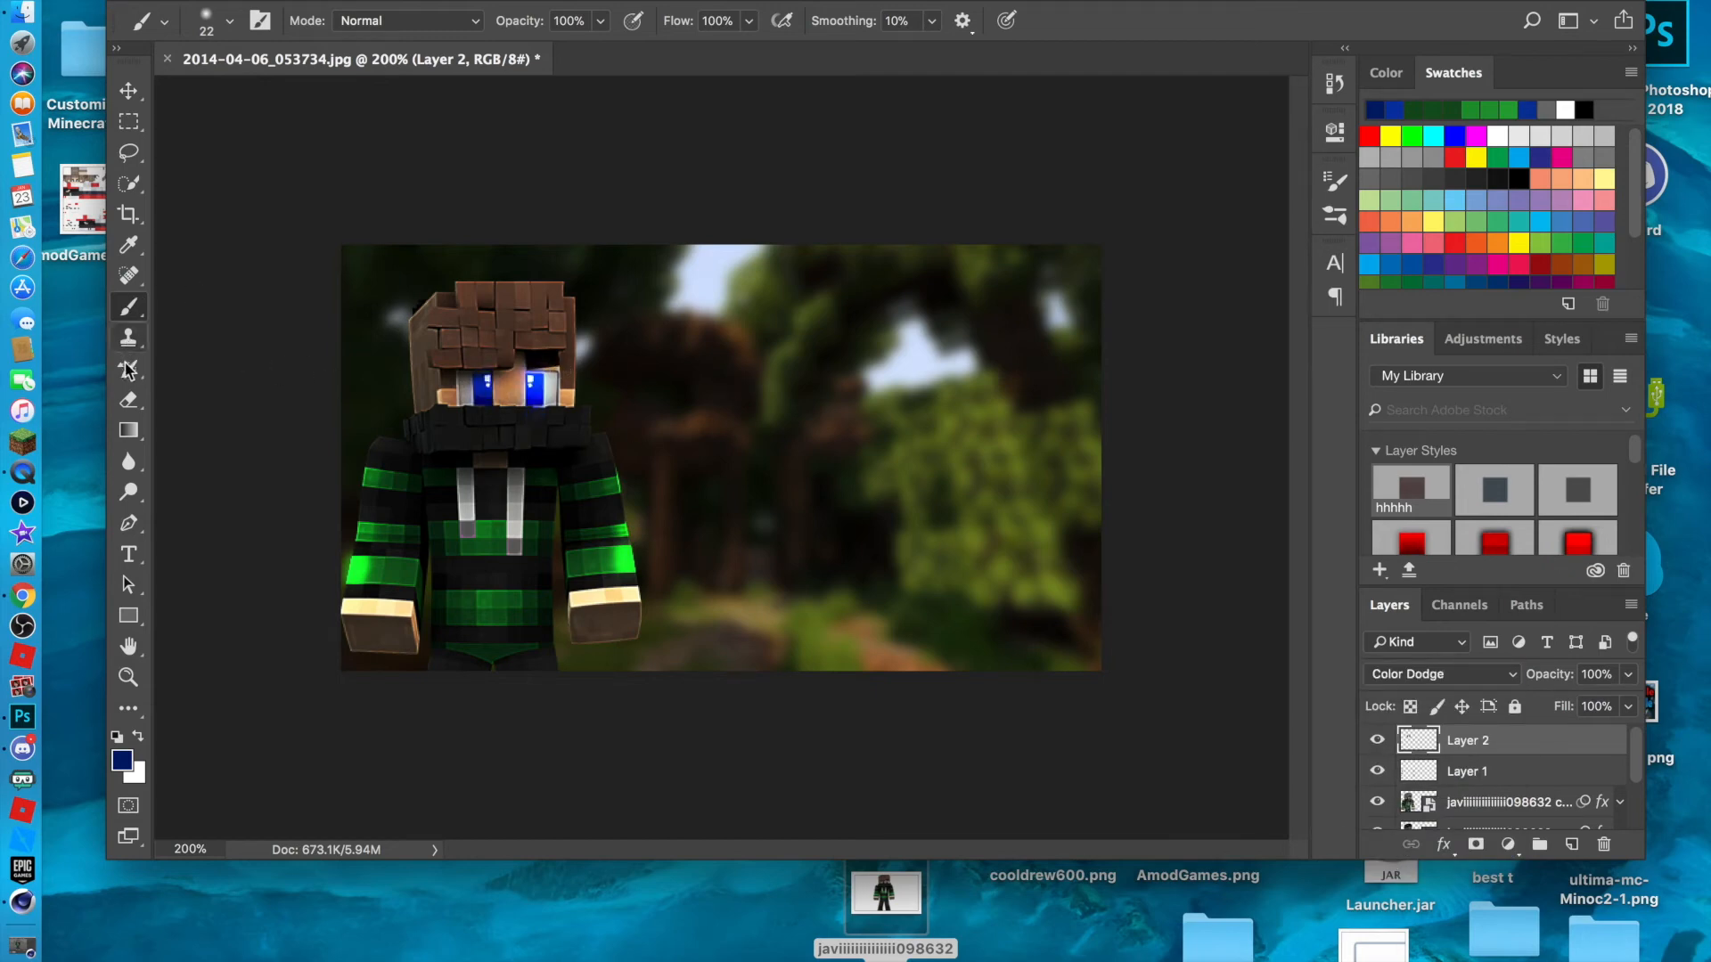
left_click(129, 400)
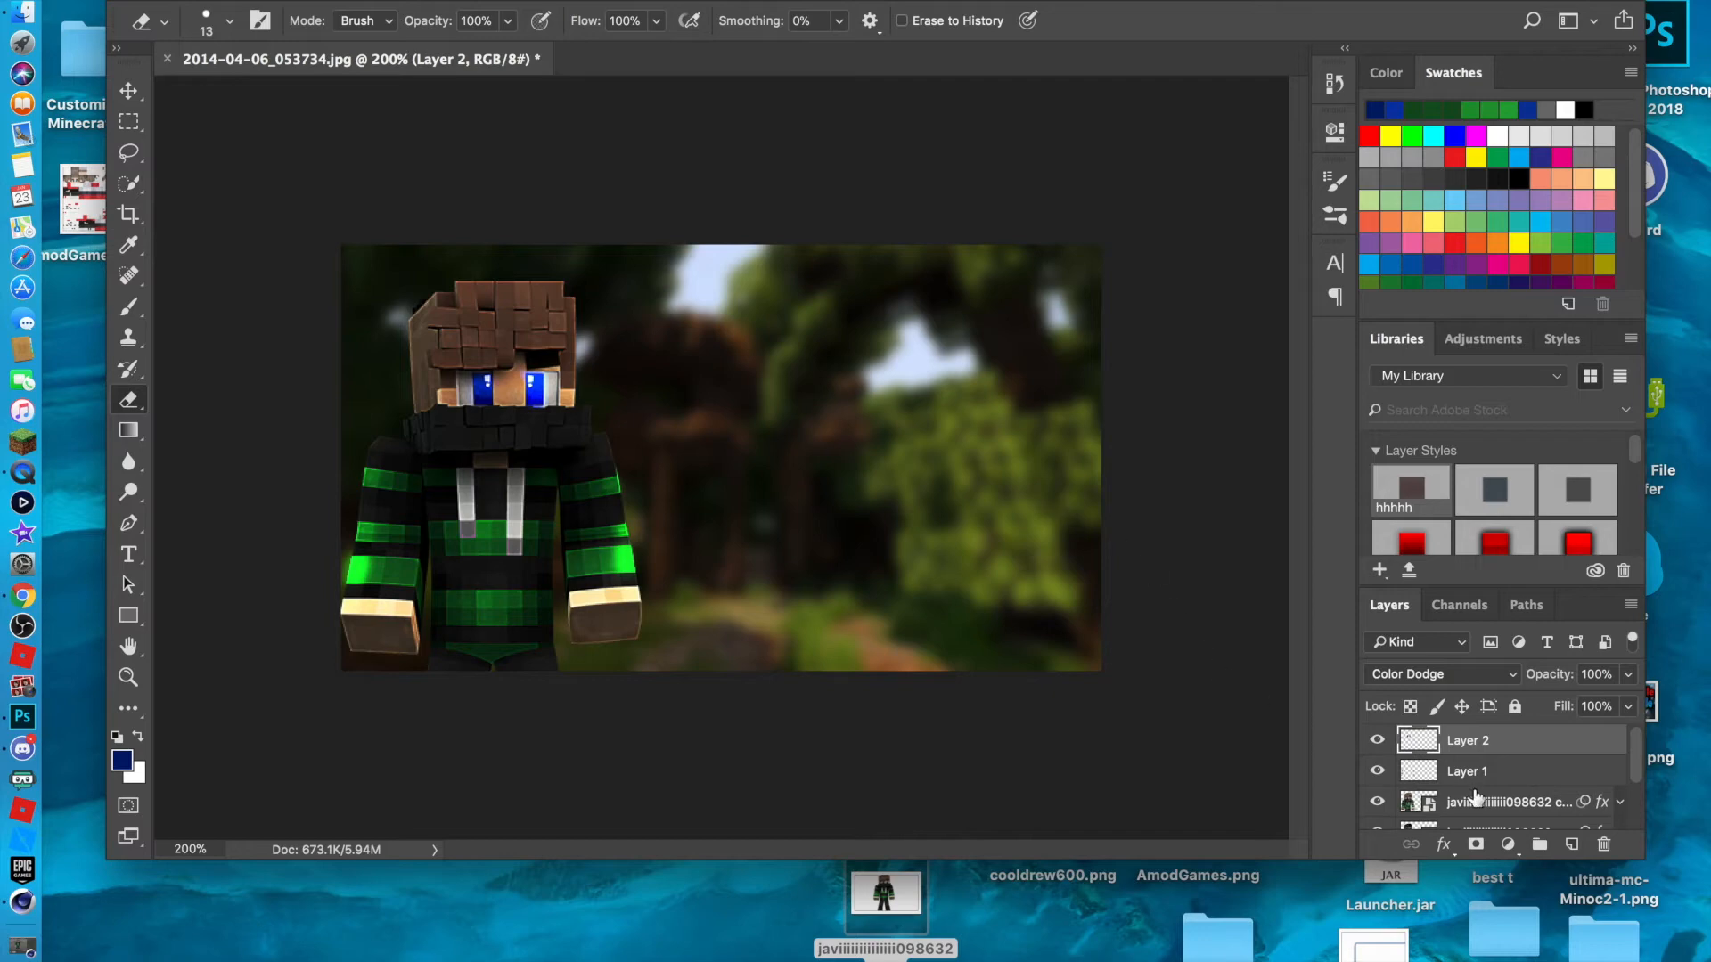
Rasterize the original character layer and erase the dark pixels outside the slanted upper edge of the hair.
scroll(1475, 798, "down", 2)
scroll(1466, 821, "down", 1)
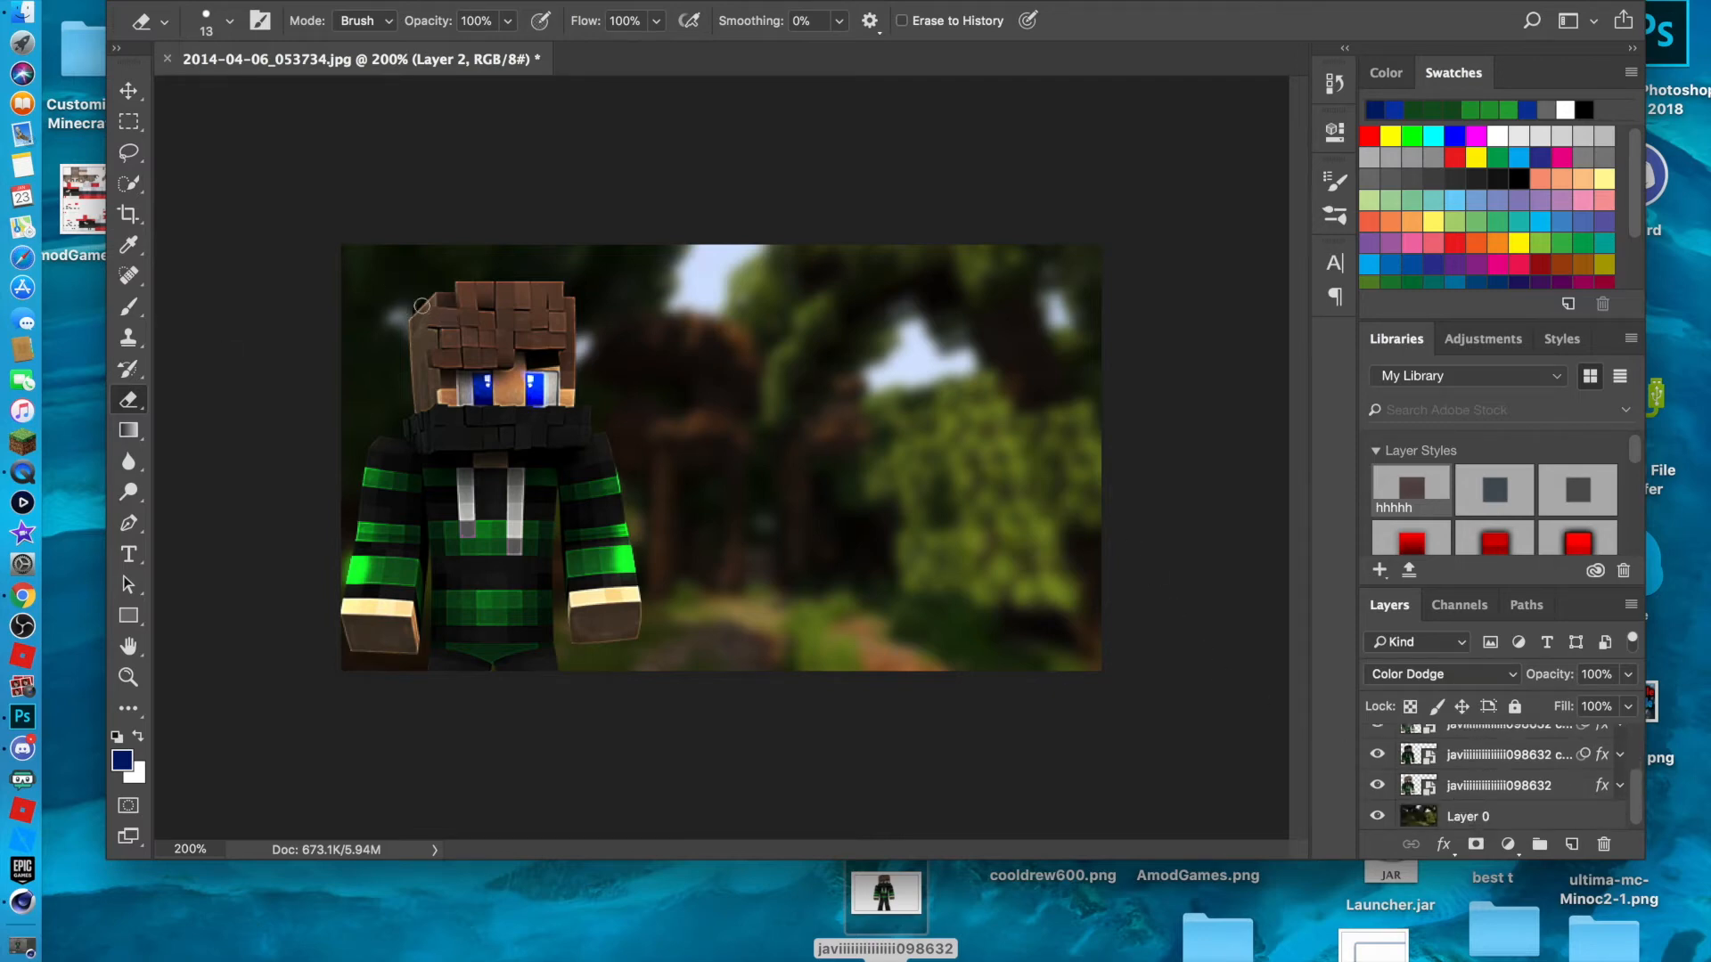
left_click(1494, 794)
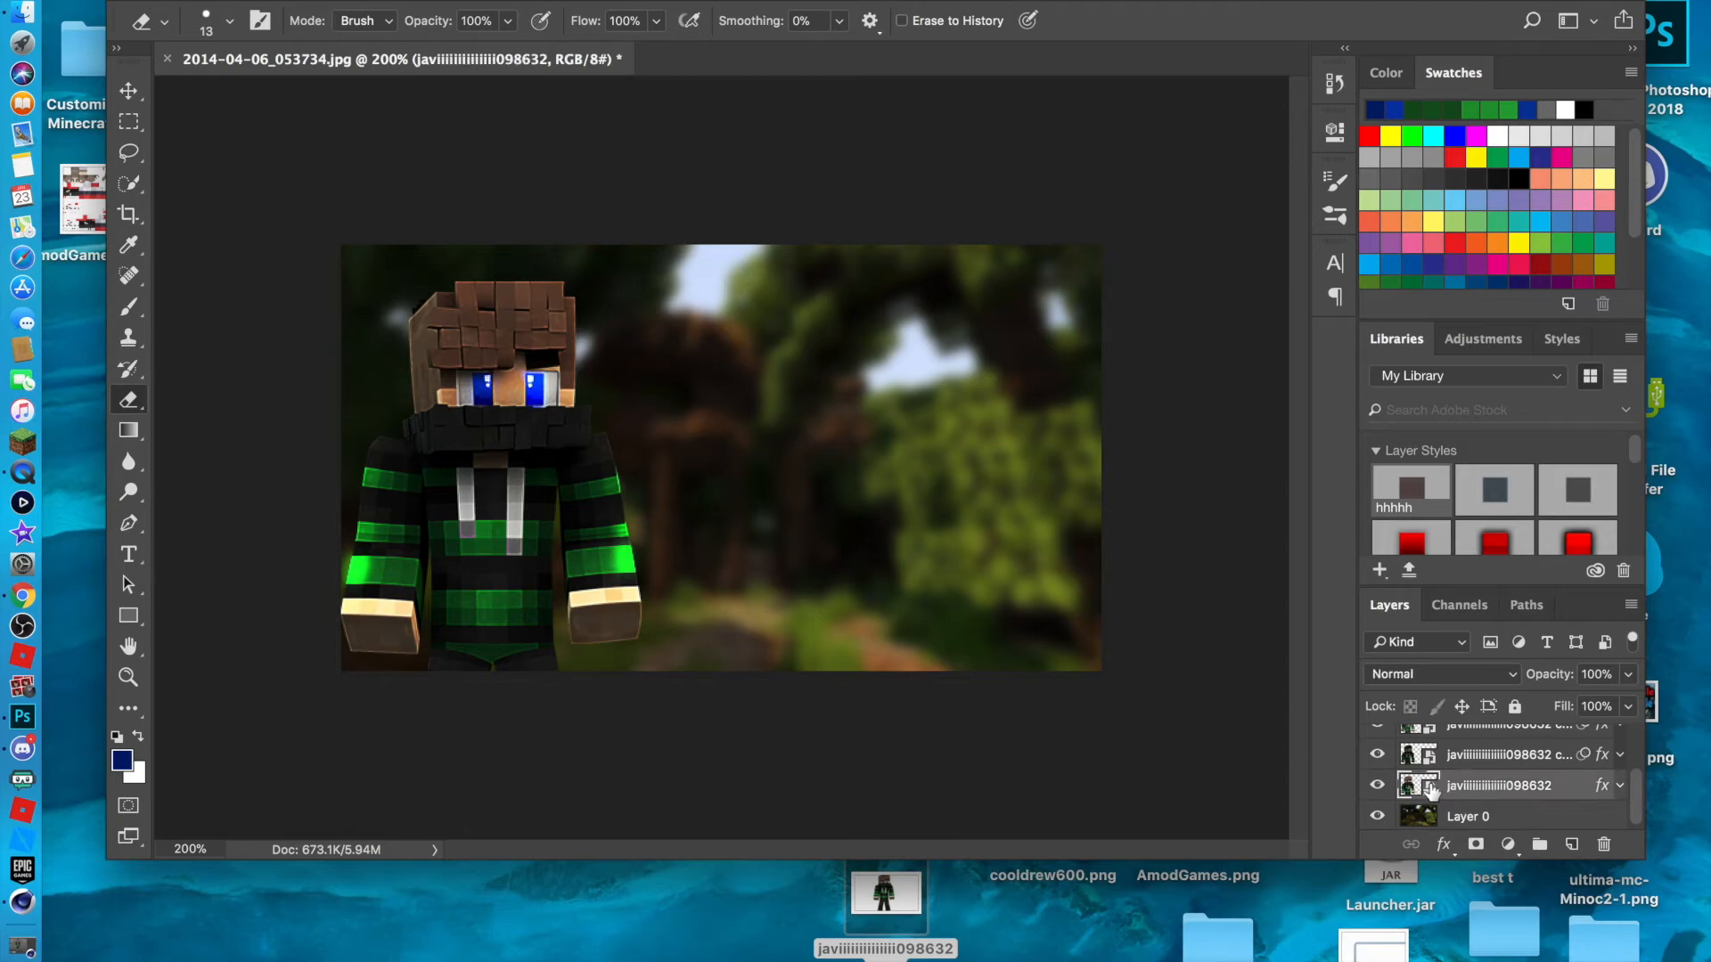
mouse_move(891, 891)
left_mouse_down()
mouse_move(860, 856)
mouse_move(871, 909)
left_mouse_up()
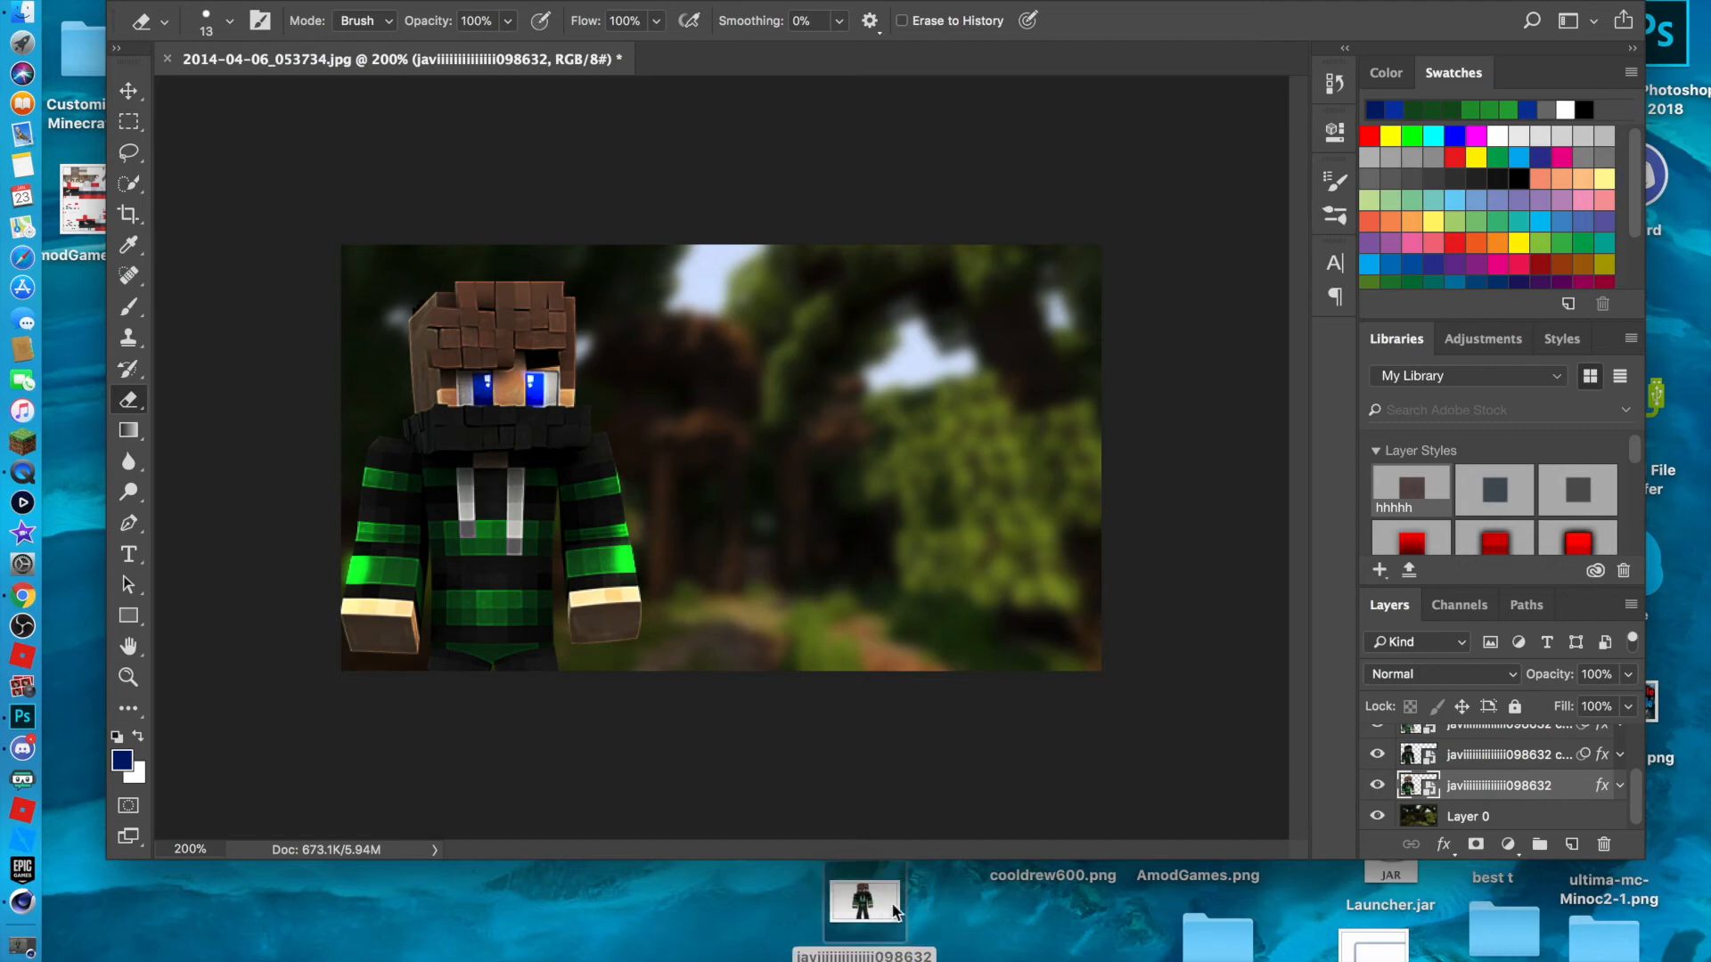
left_click(129, 678)
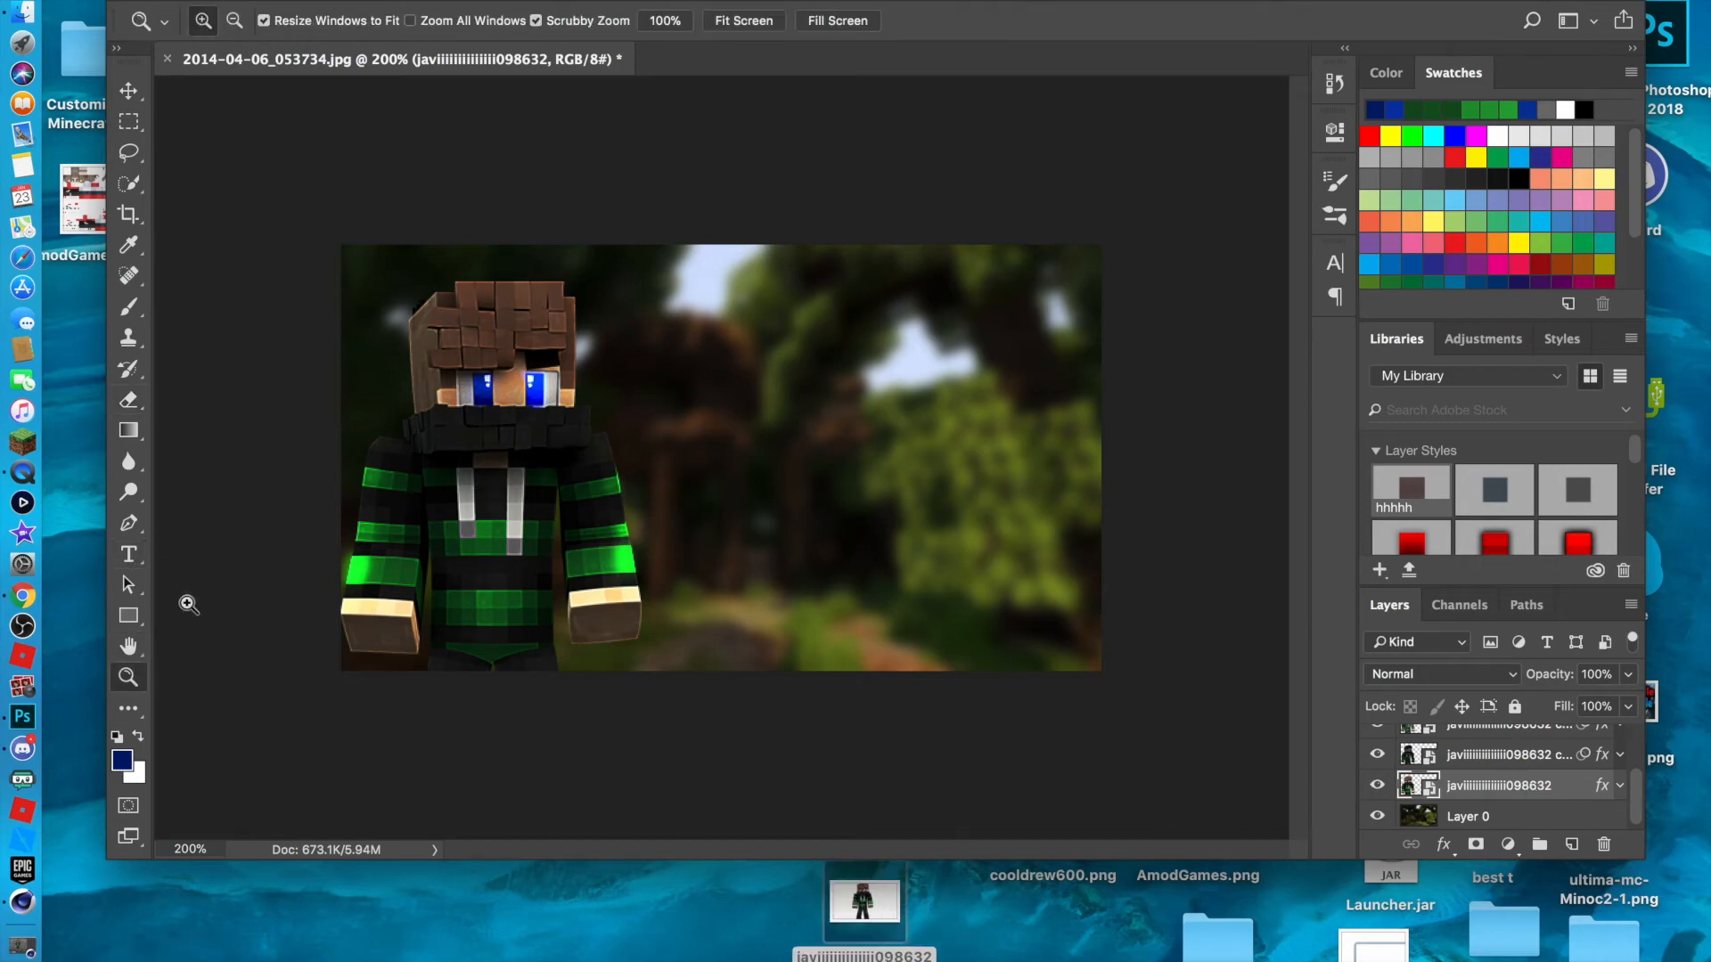
left_click(424, 333)
left_click_drag(361, 287, 519, 354)
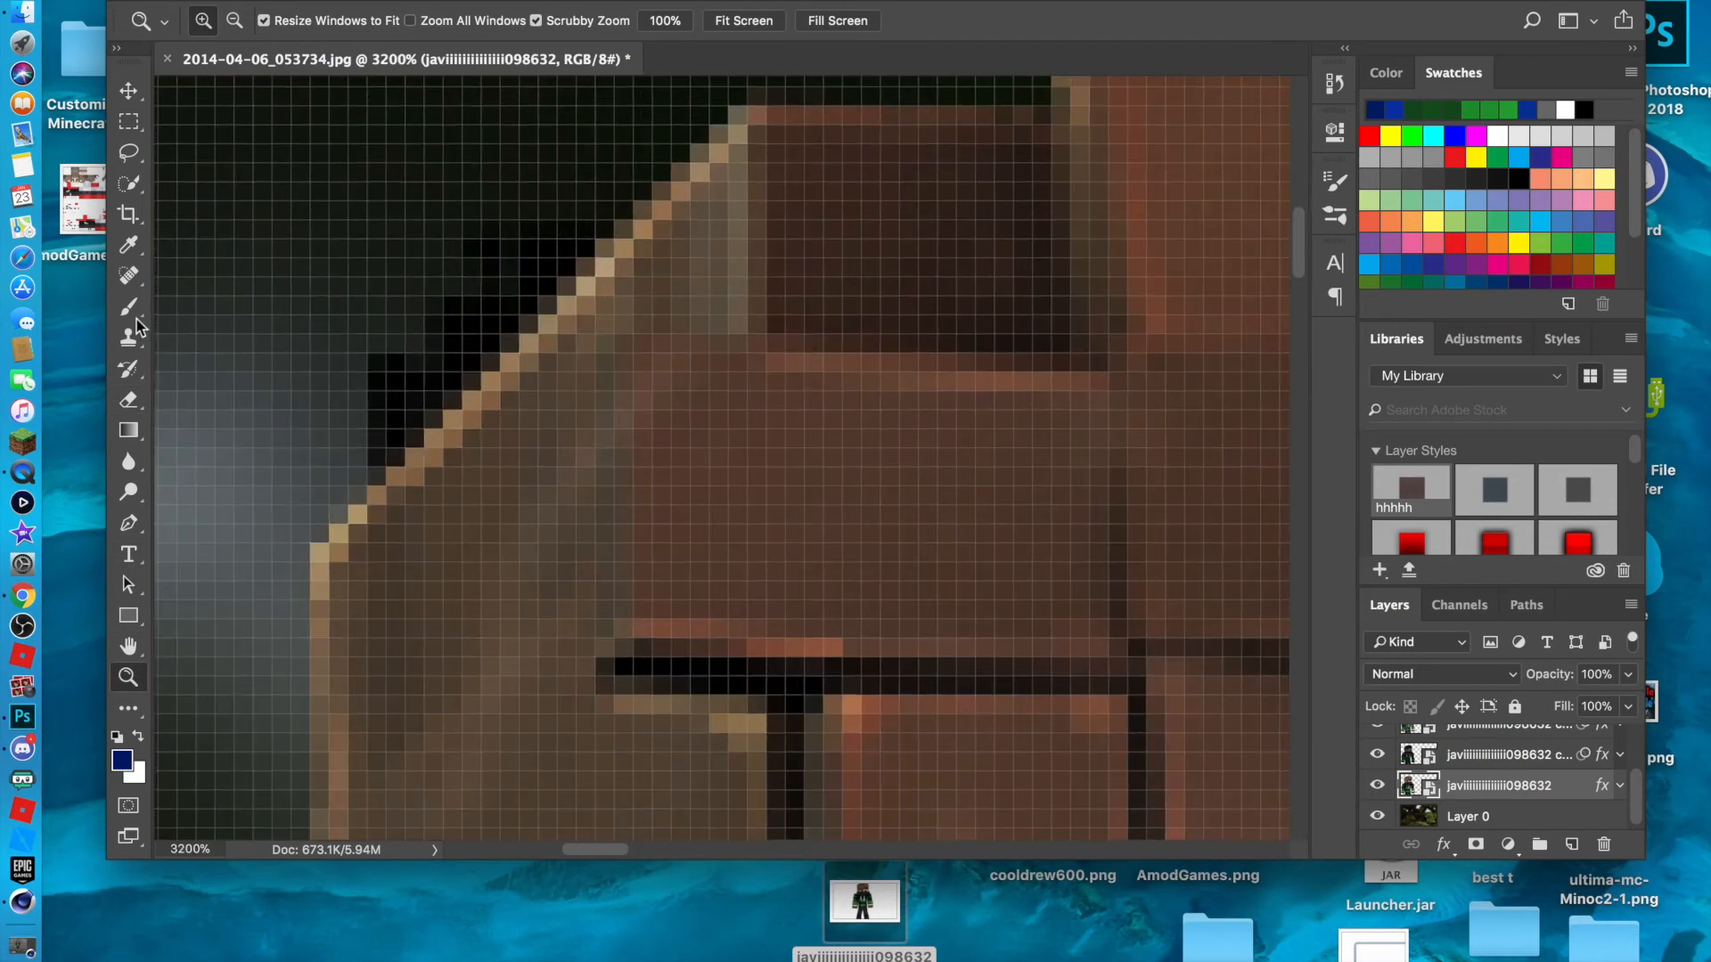
left_click(129, 399)
left_click(349, 410)
left_click(1084, 345)
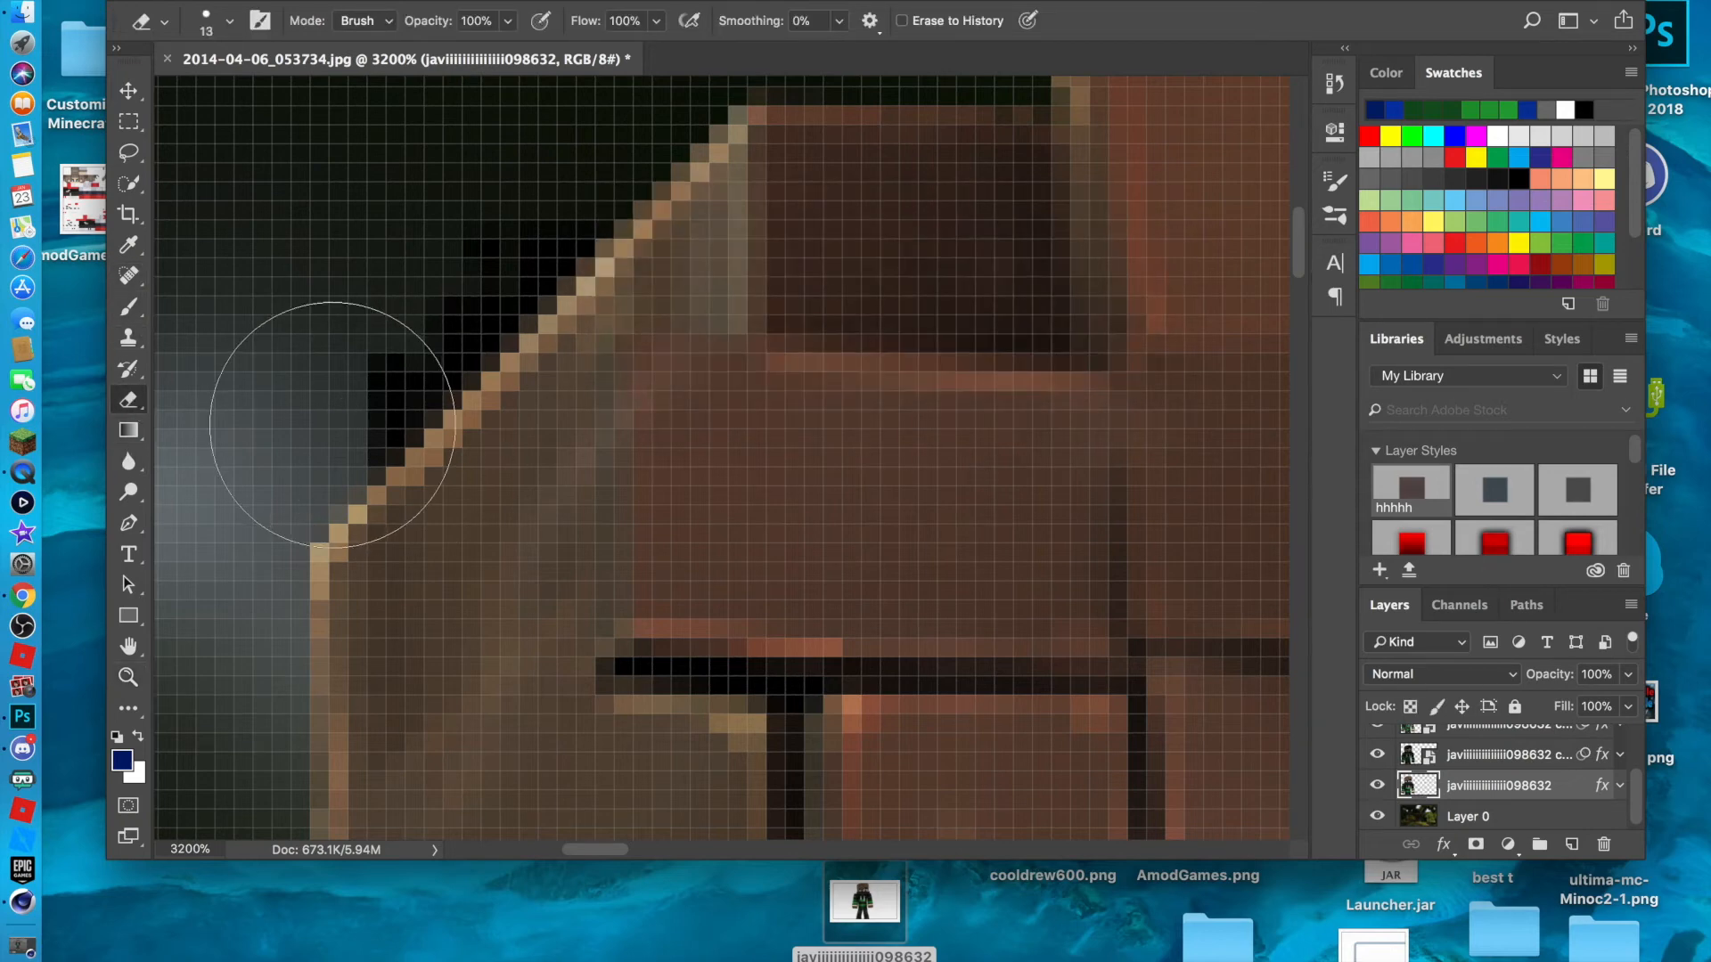
mouse_move(304, 365)
left_mouse_down()
mouse_move(298, 305)
mouse_move(451, 216)
mouse_move(478, 168)
mouse_move(375, 270)
left_mouse_up()
Rasterize the character's copy 2 layer and erase its leftover pixels outside the slanted hair edge.
left_click(1526, 756)
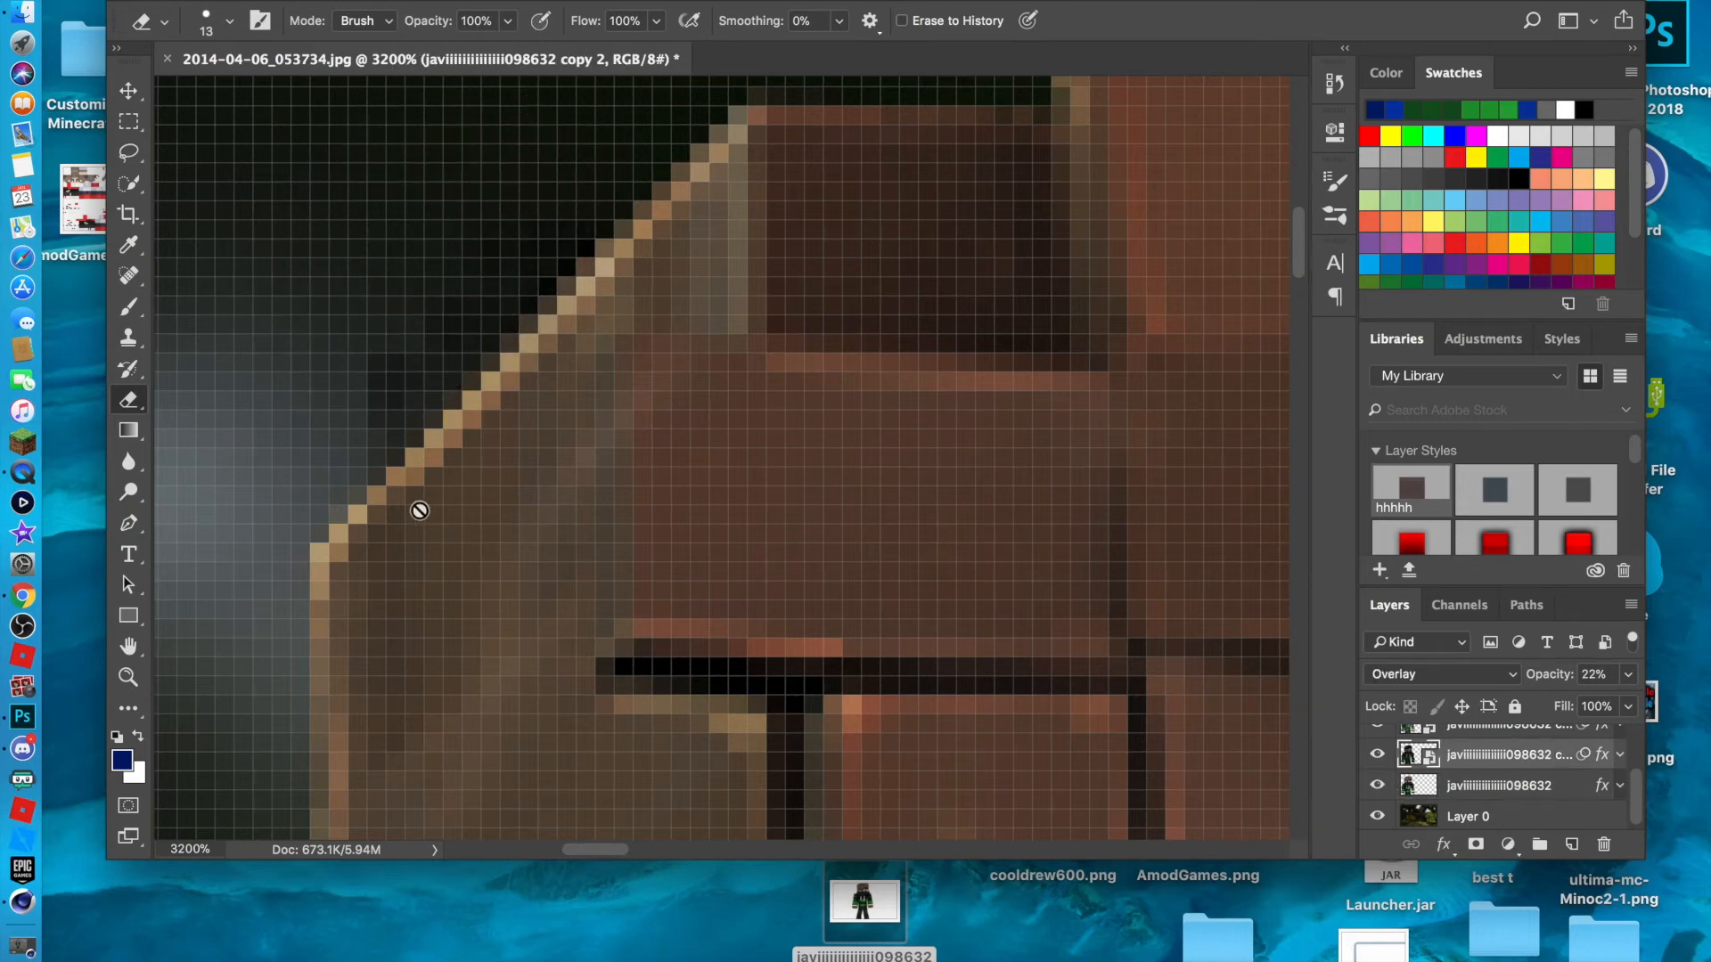
left_click(346, 439)
left_click(1016, 346)
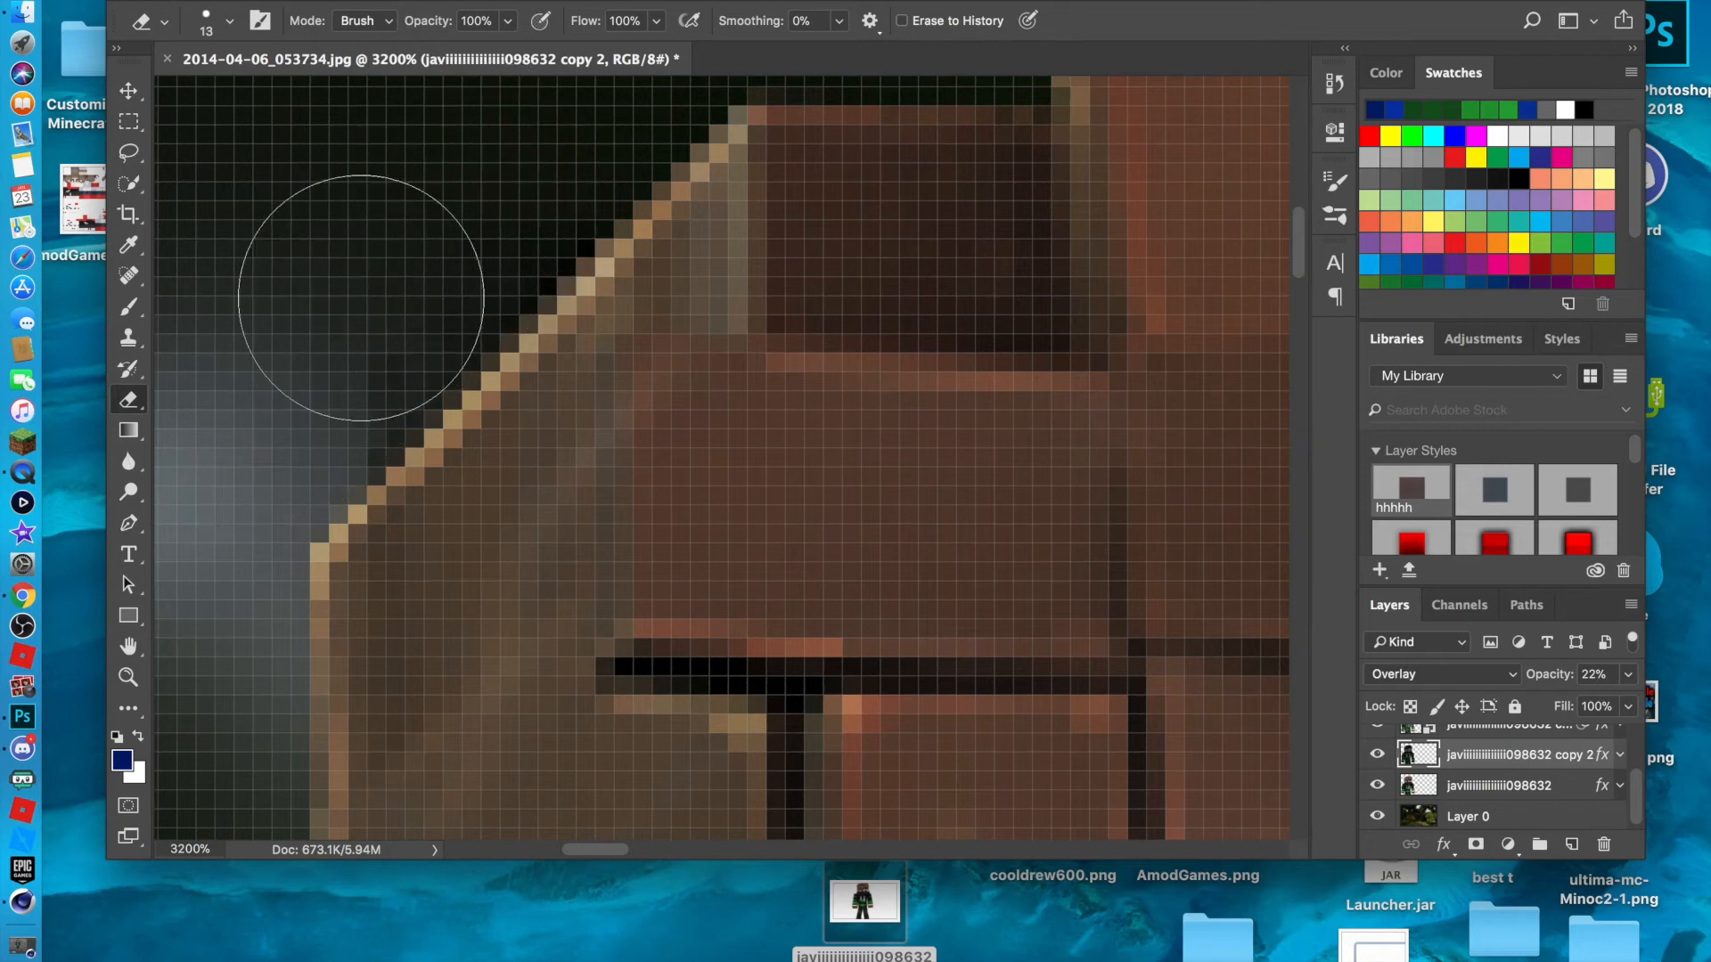
Rasterize the character's first copy layer, set to 25% Overlay, and erase its stray pixels along the same hair edge.
scroll(1497, 775, "up", 2)
left_click(1515, 740)
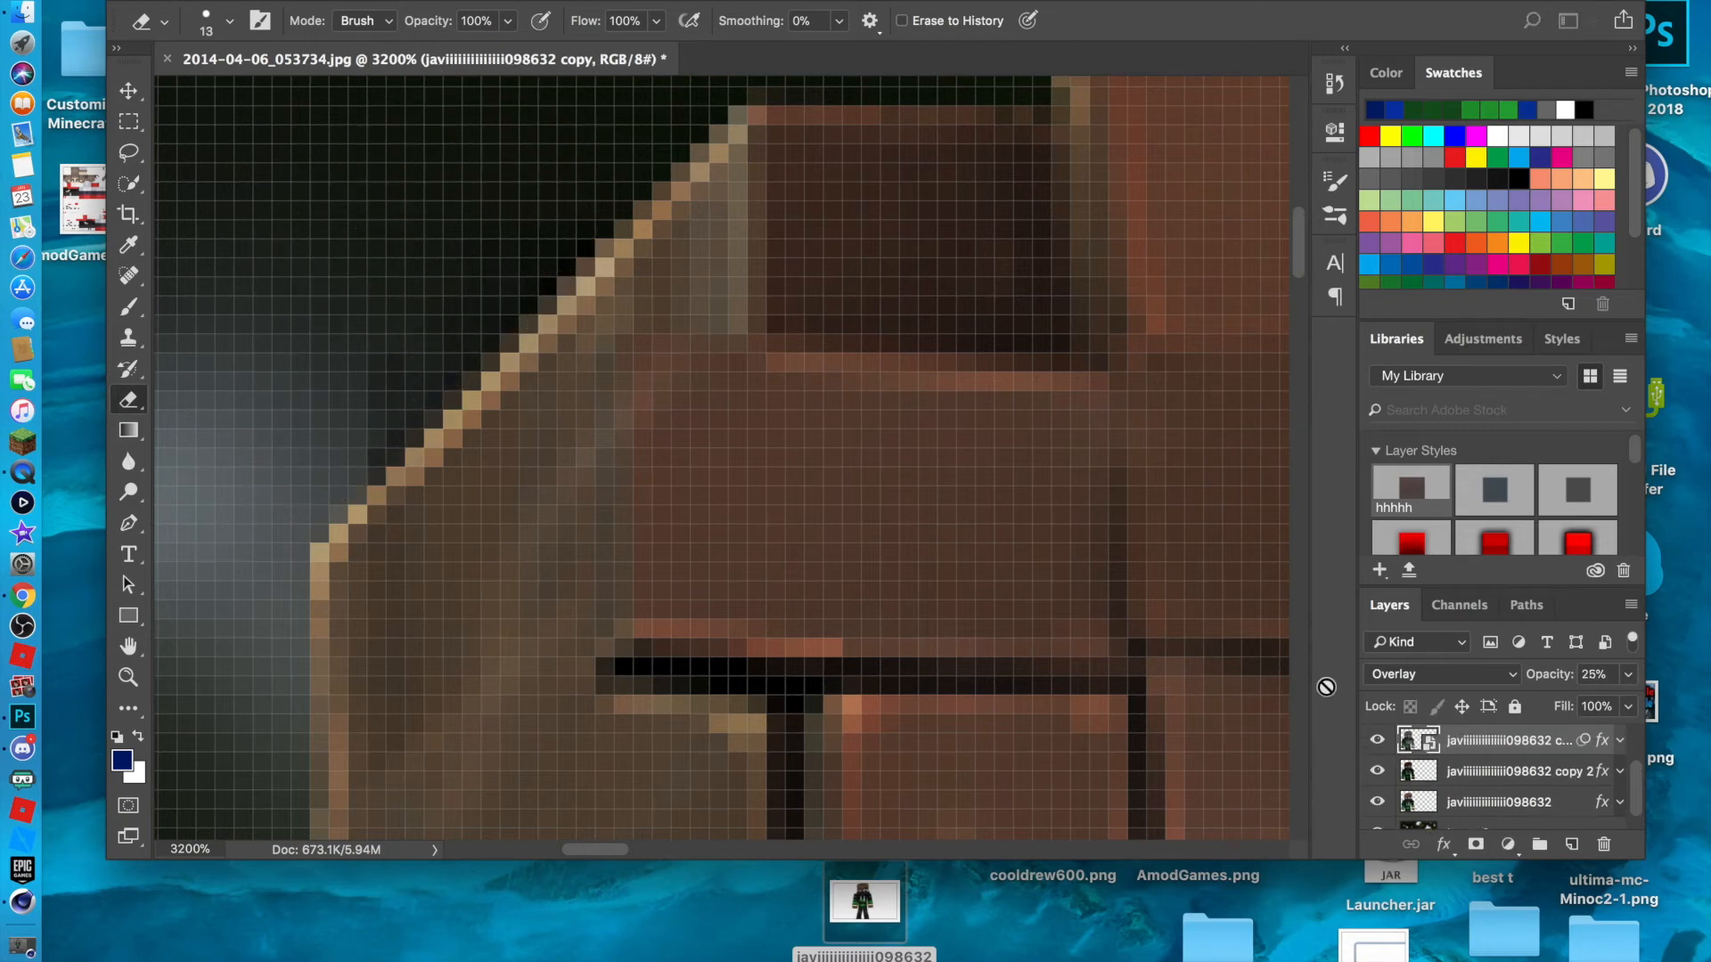
left_click(299, 391)
left_click(1074, 338)
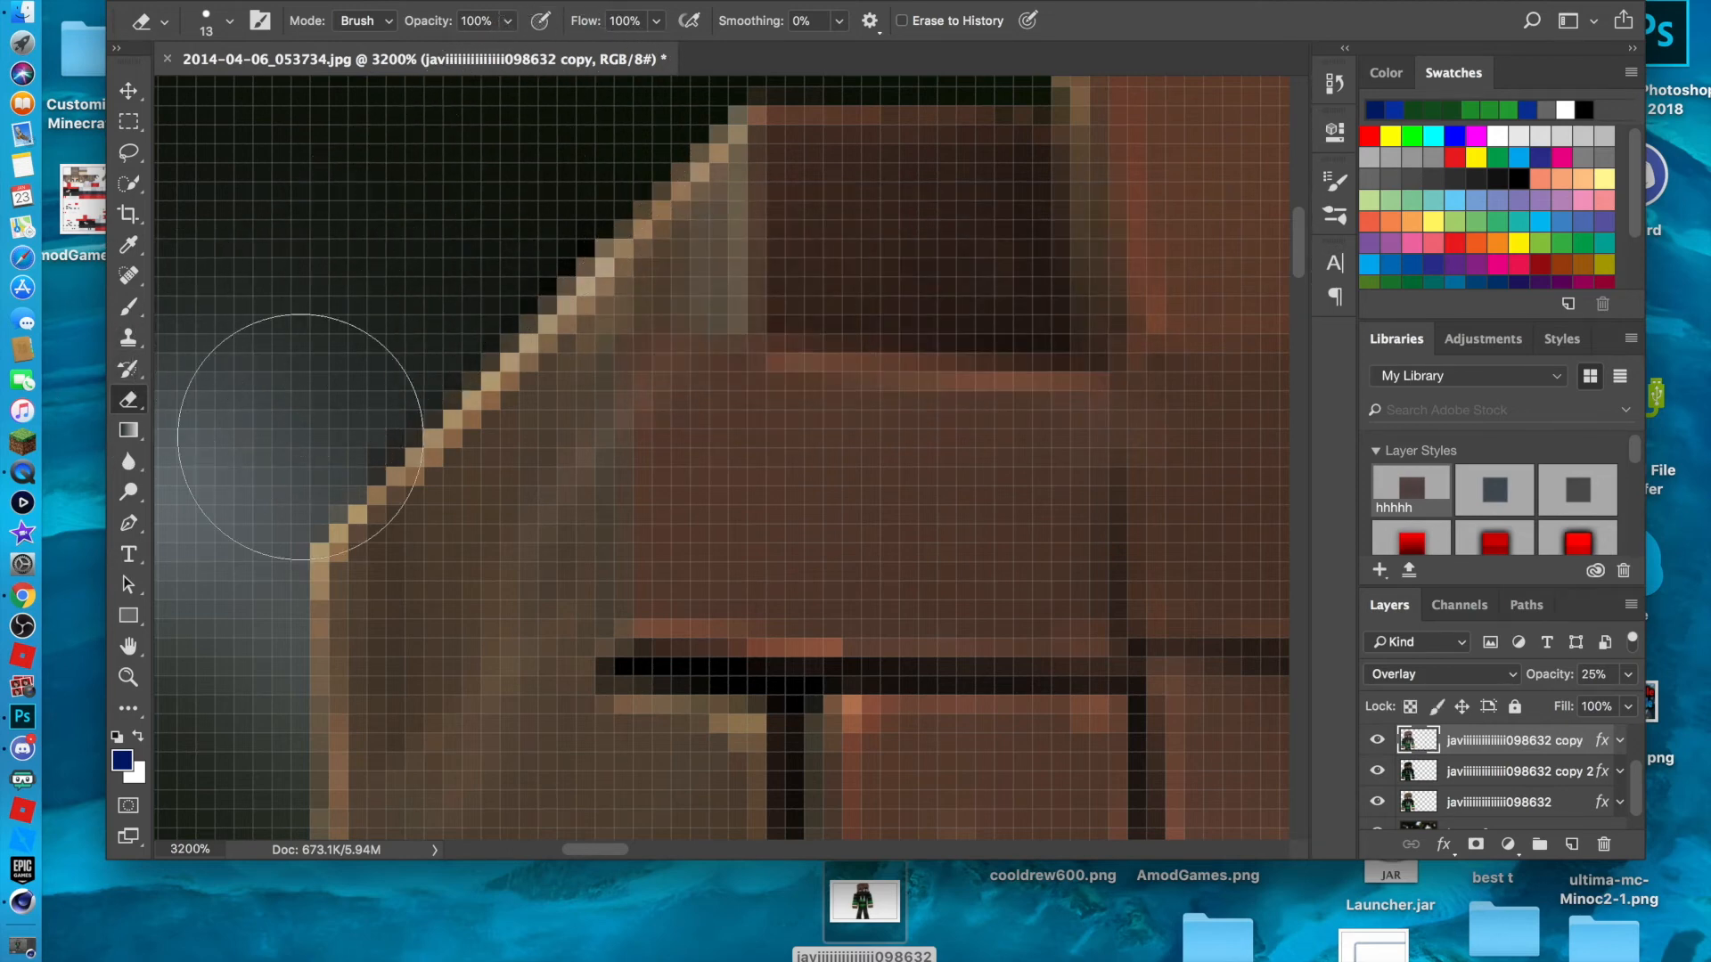
Fit the whole image in view and select the blue eye glow layer, Layer 2.
left_click(128, 676)
left_click(721, 22)
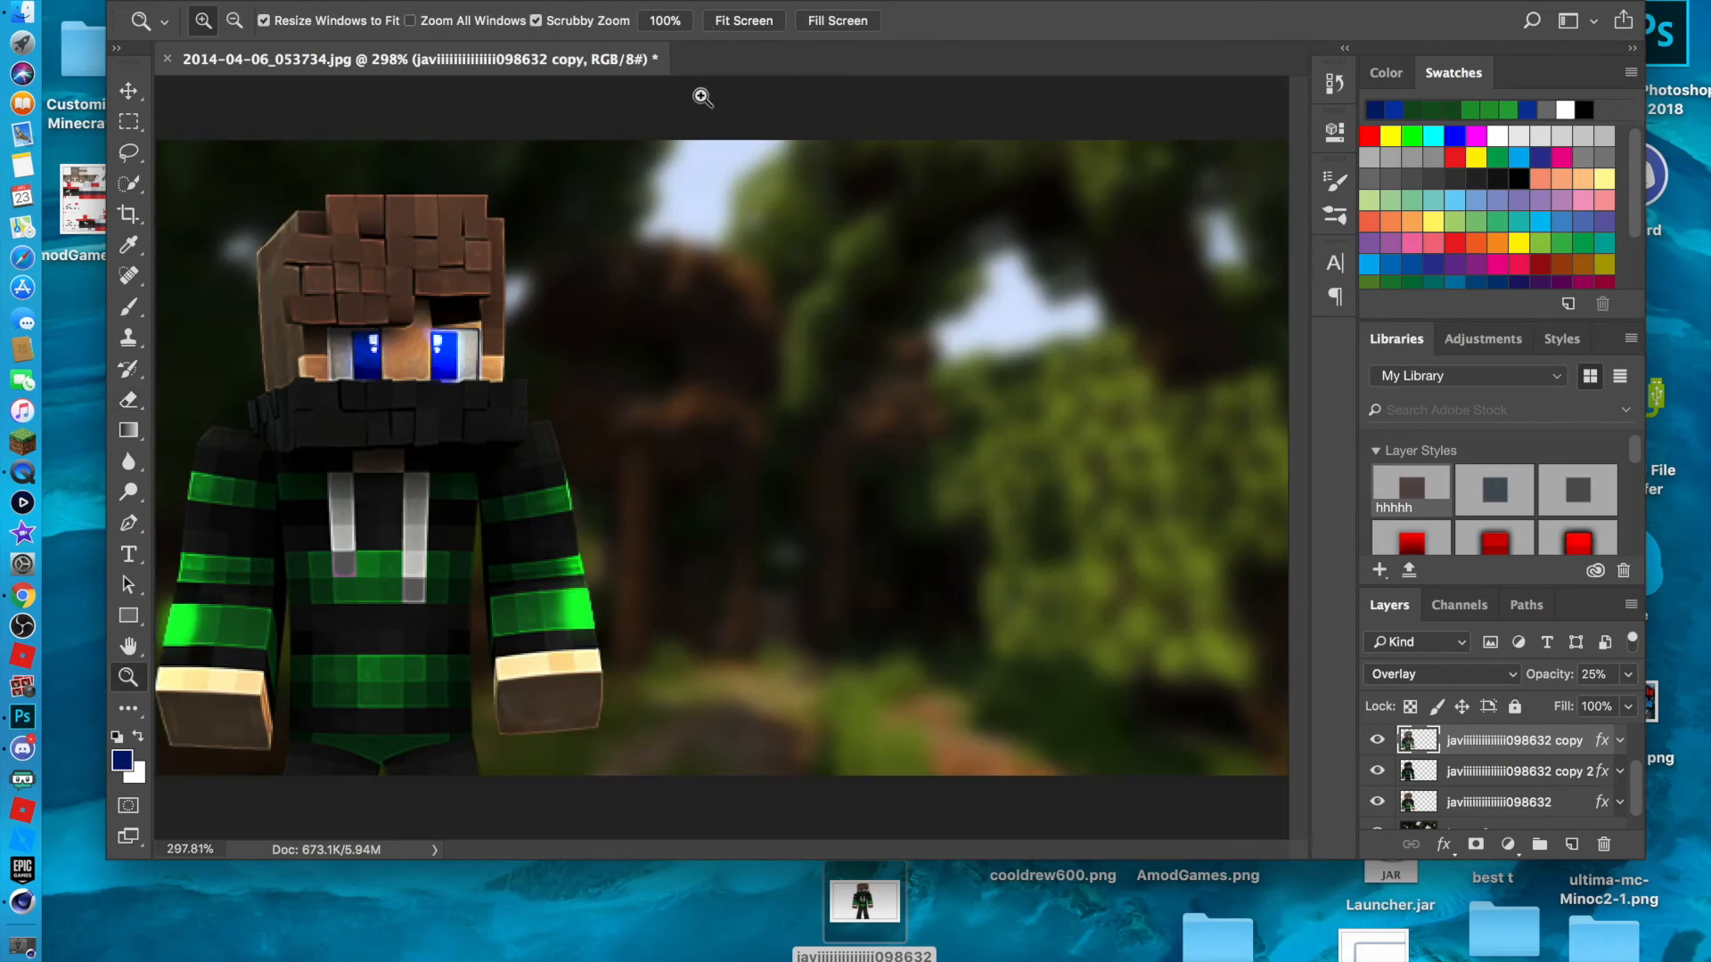
scroll(1534, 766, "up", 2)
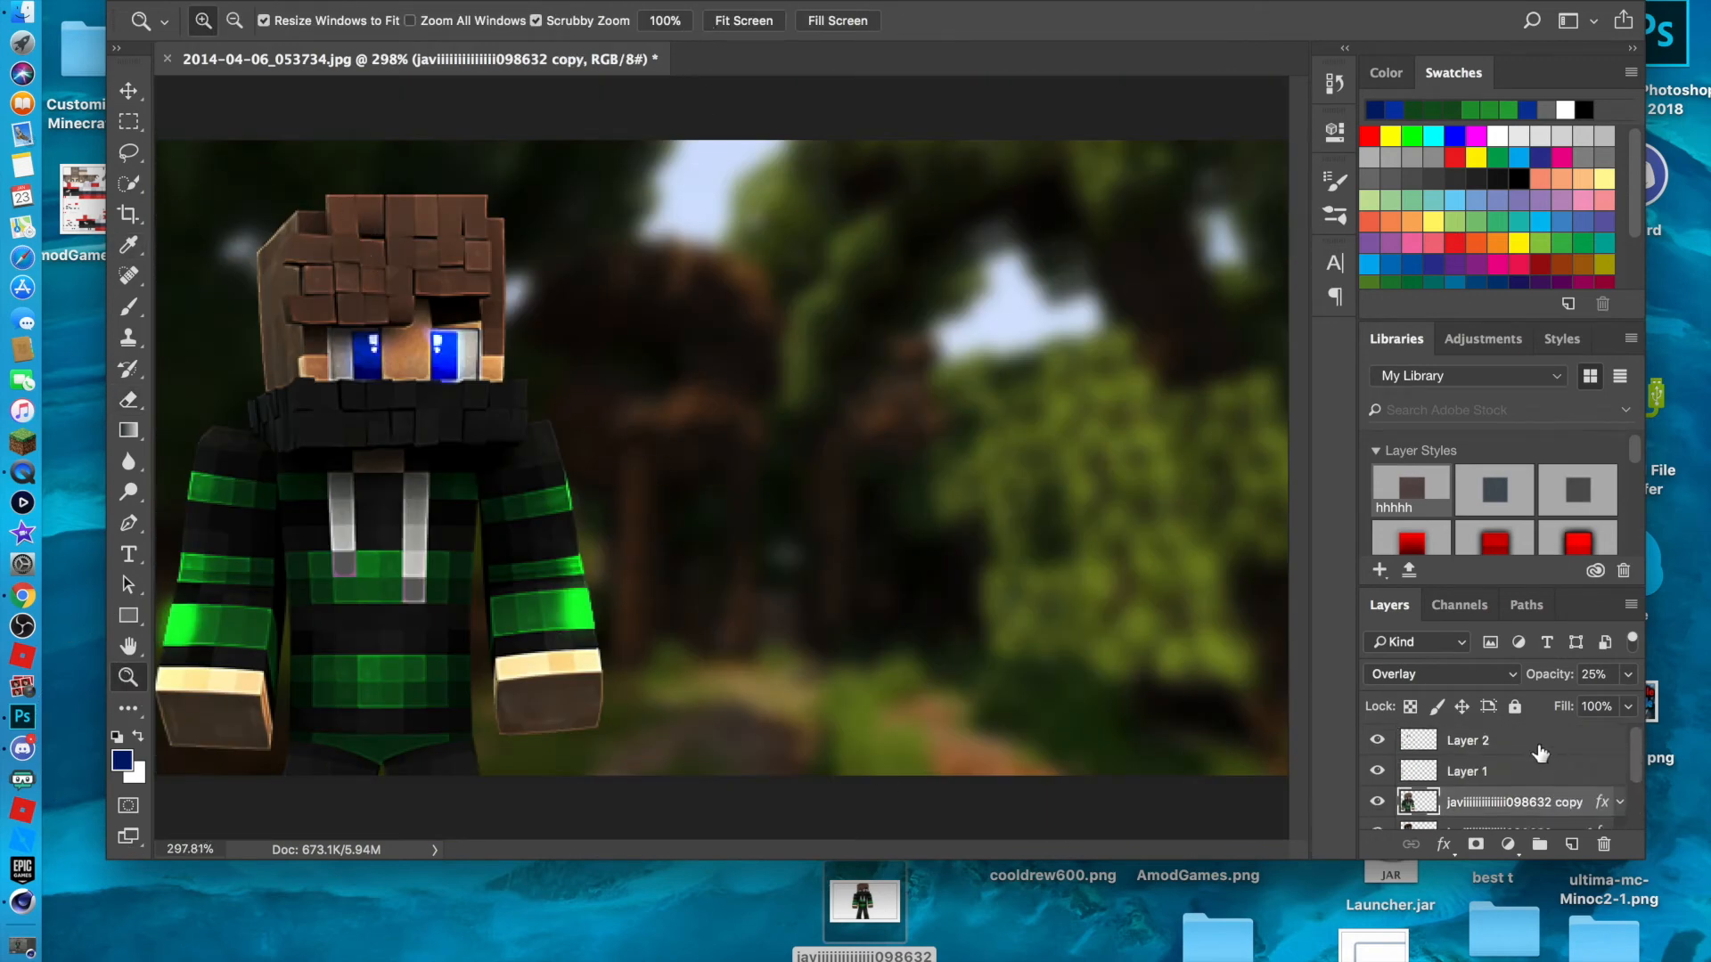
left_click(1535, 746)
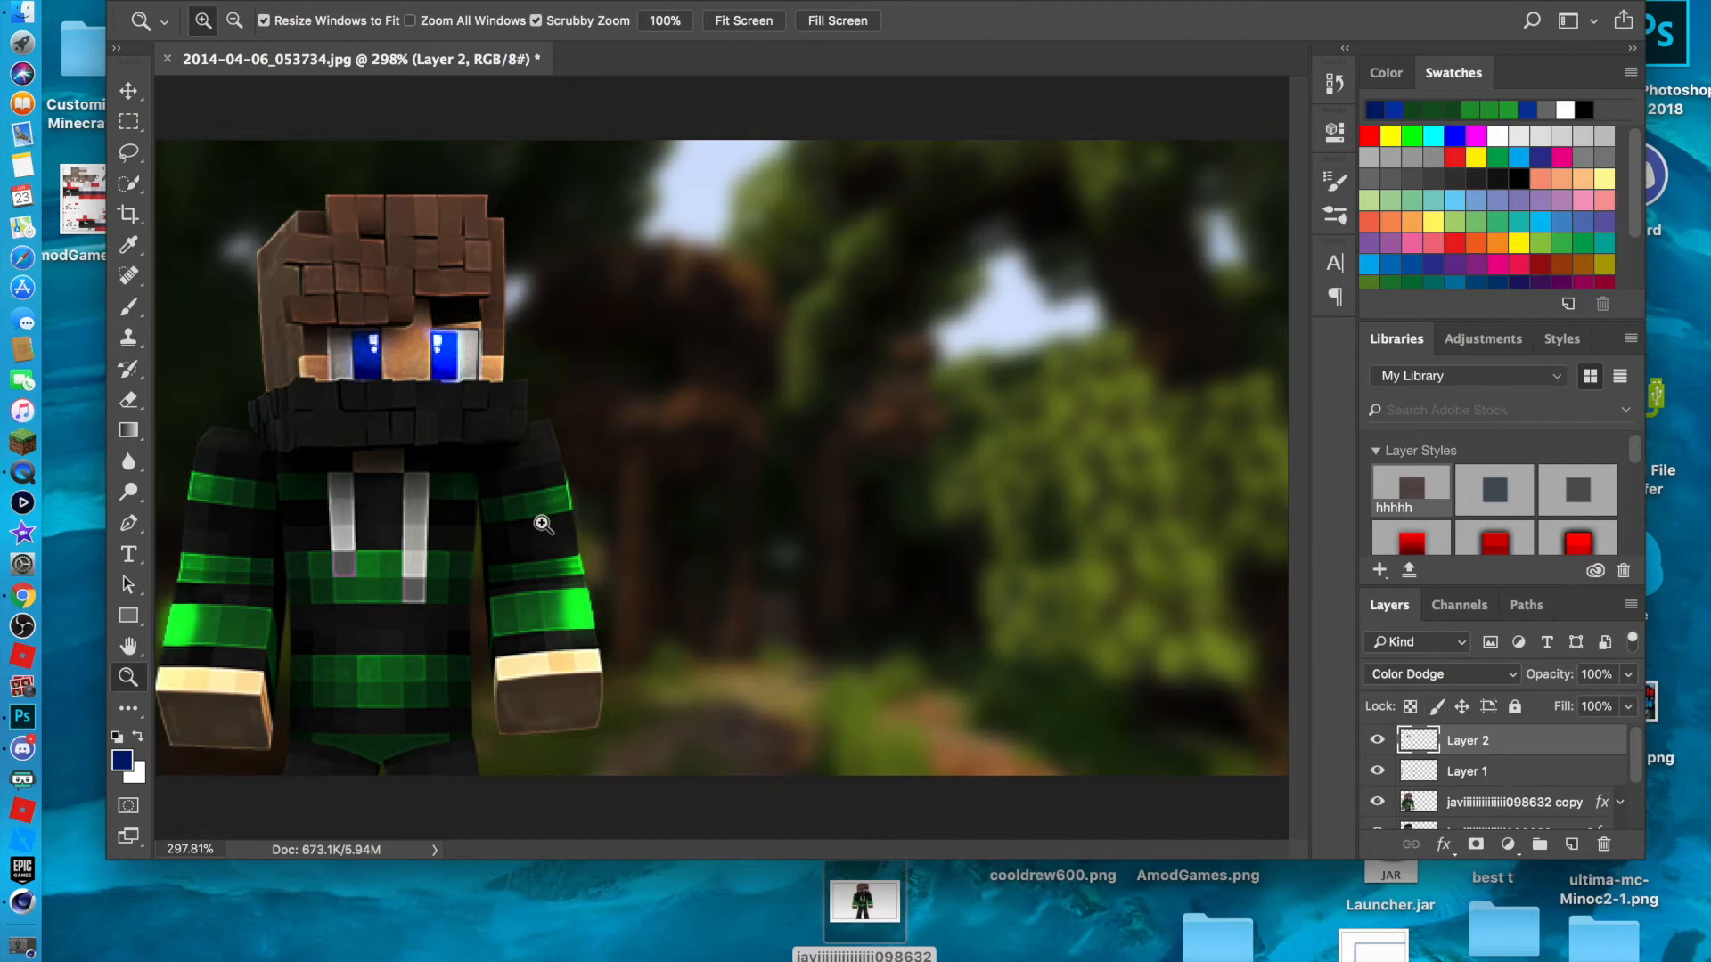
Move the Photoshop window aside, open the "best t" folder from the desktop and bring its Finder window forward.
left_click_drag(1360, 13, 1265, 0)
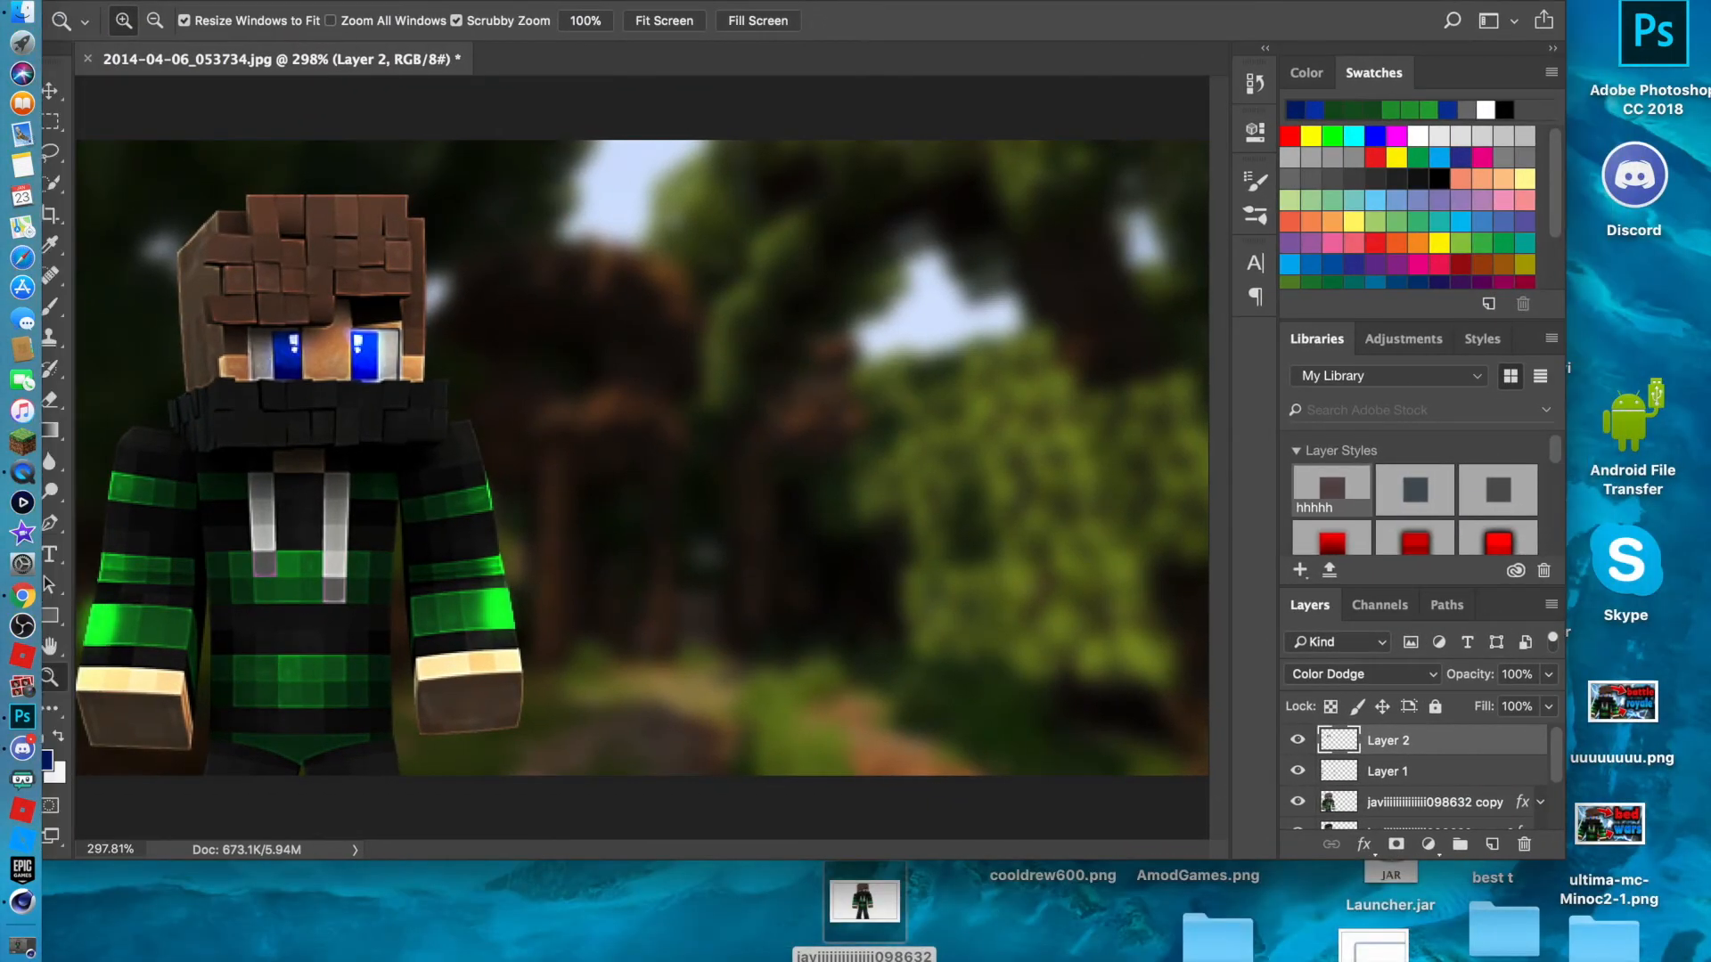
left_click_drag(1098, 0, 1140, 0)
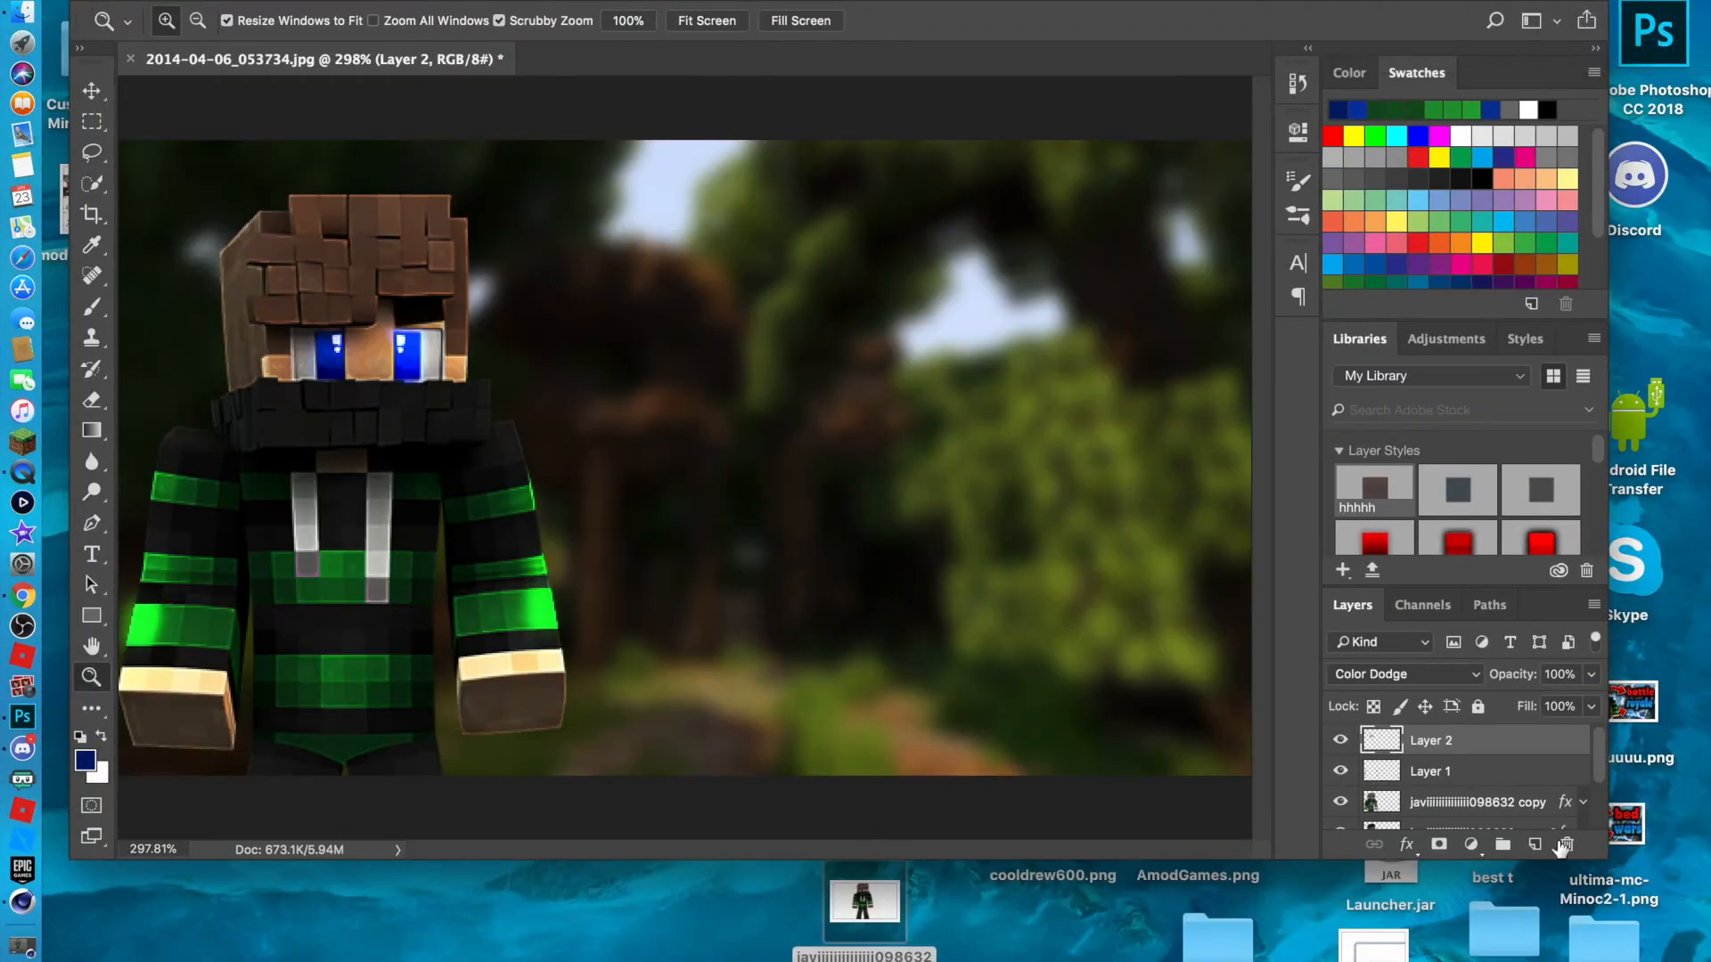
right_click(23, 749)
left_click(107, 761)
left_click_drag(1364, 0, 1098, 0)
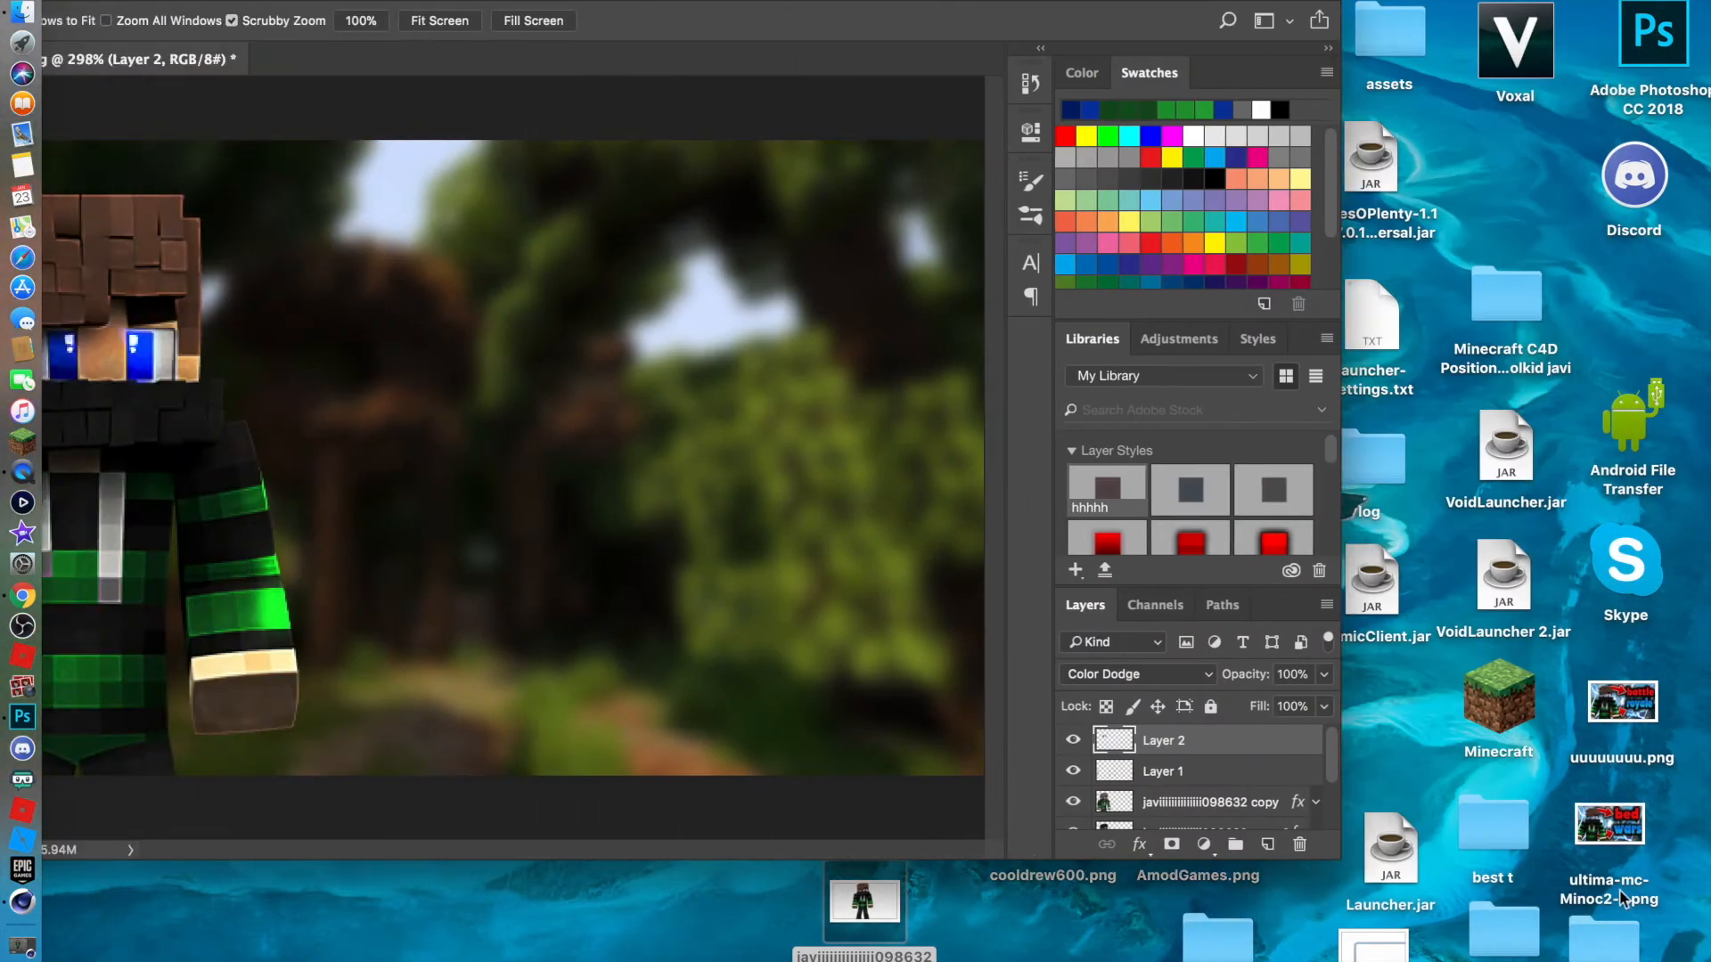
double_click(1493, 825)
left_click(871, 34)
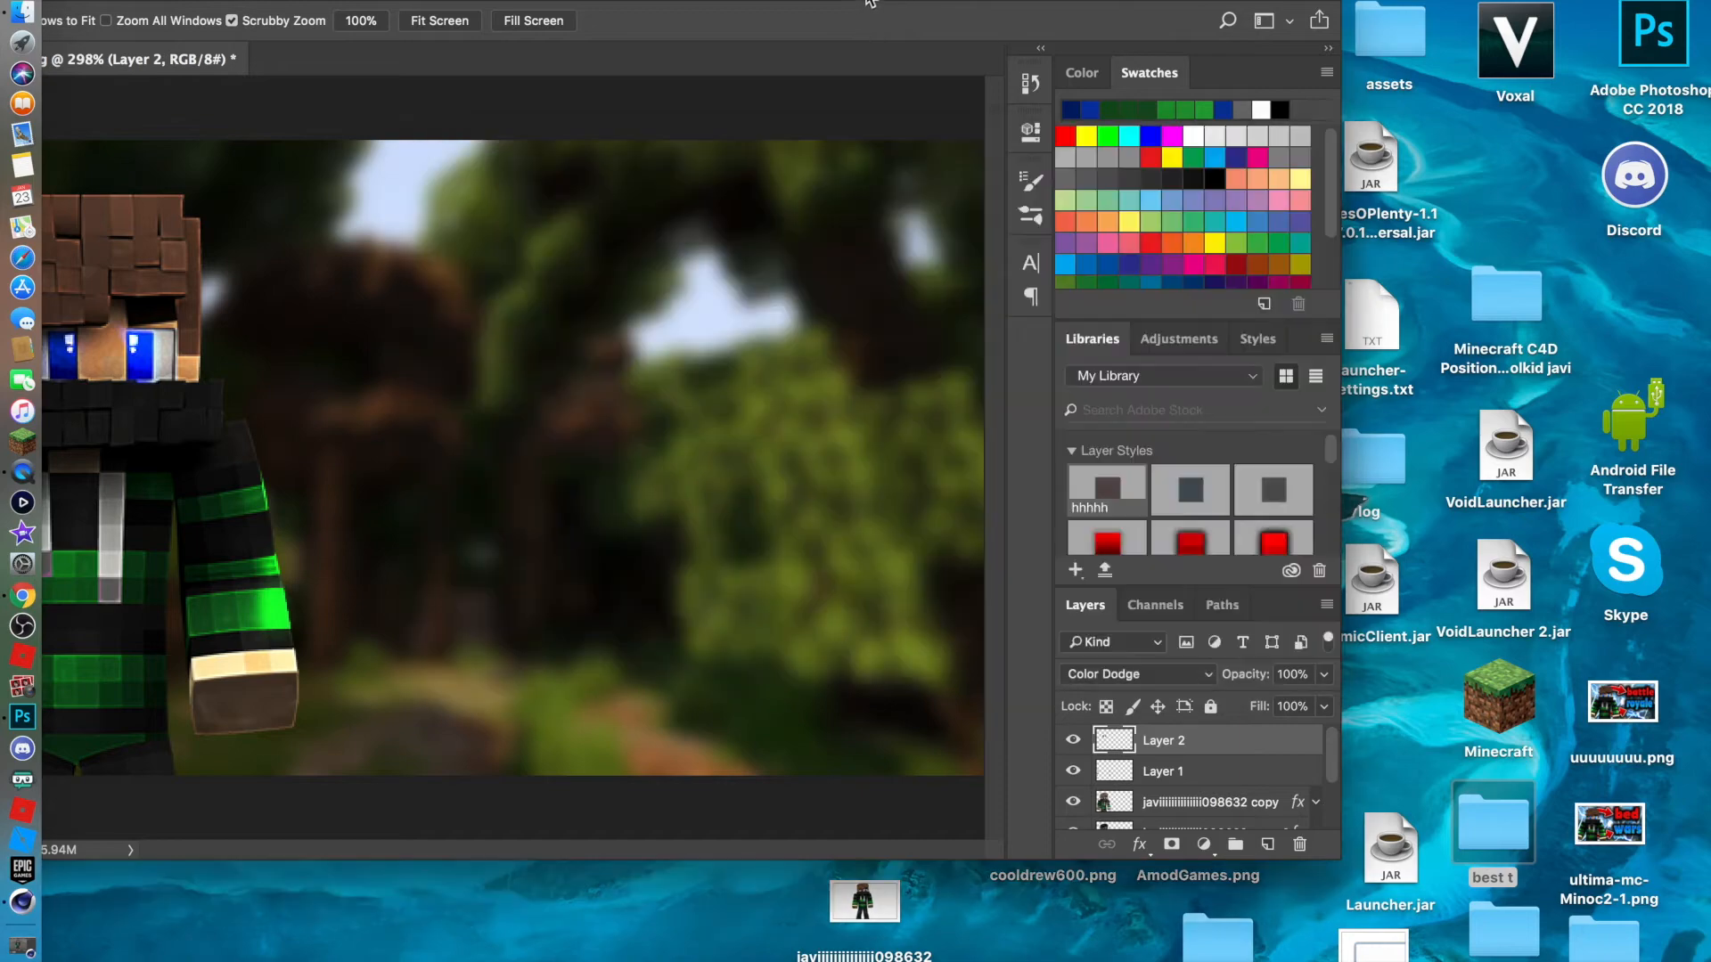
left_click_drag(871, 34, 1138, 34)
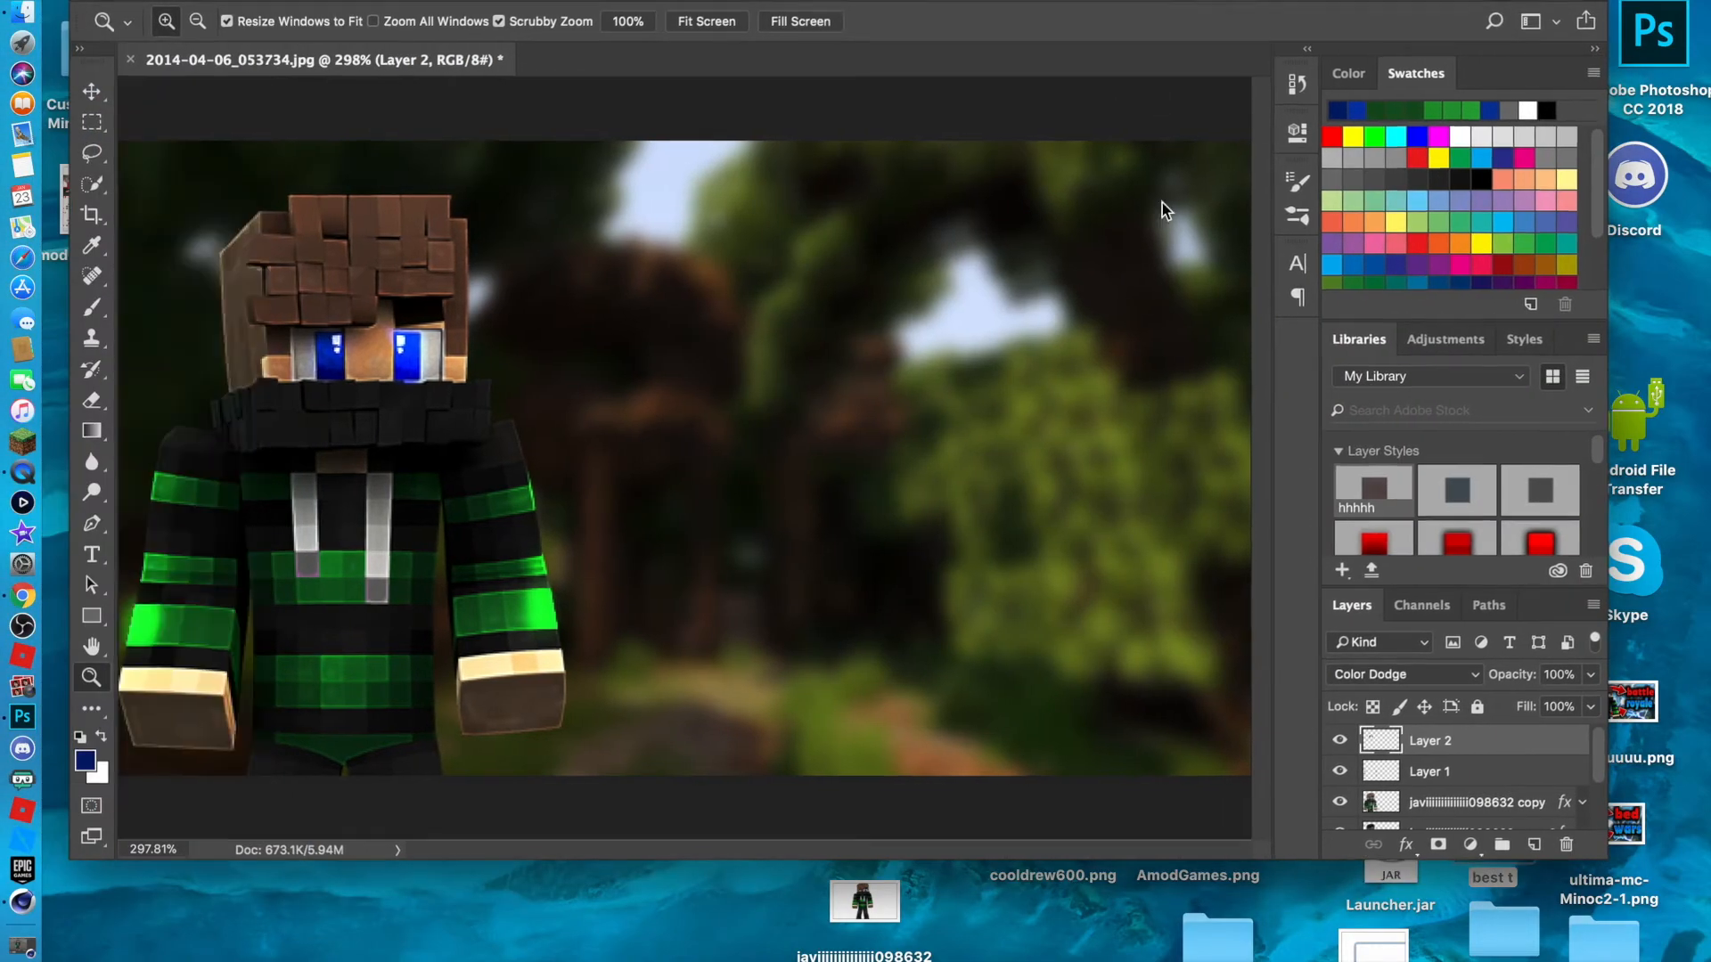
key("ctrl+Up")
left_click(1196, 270)
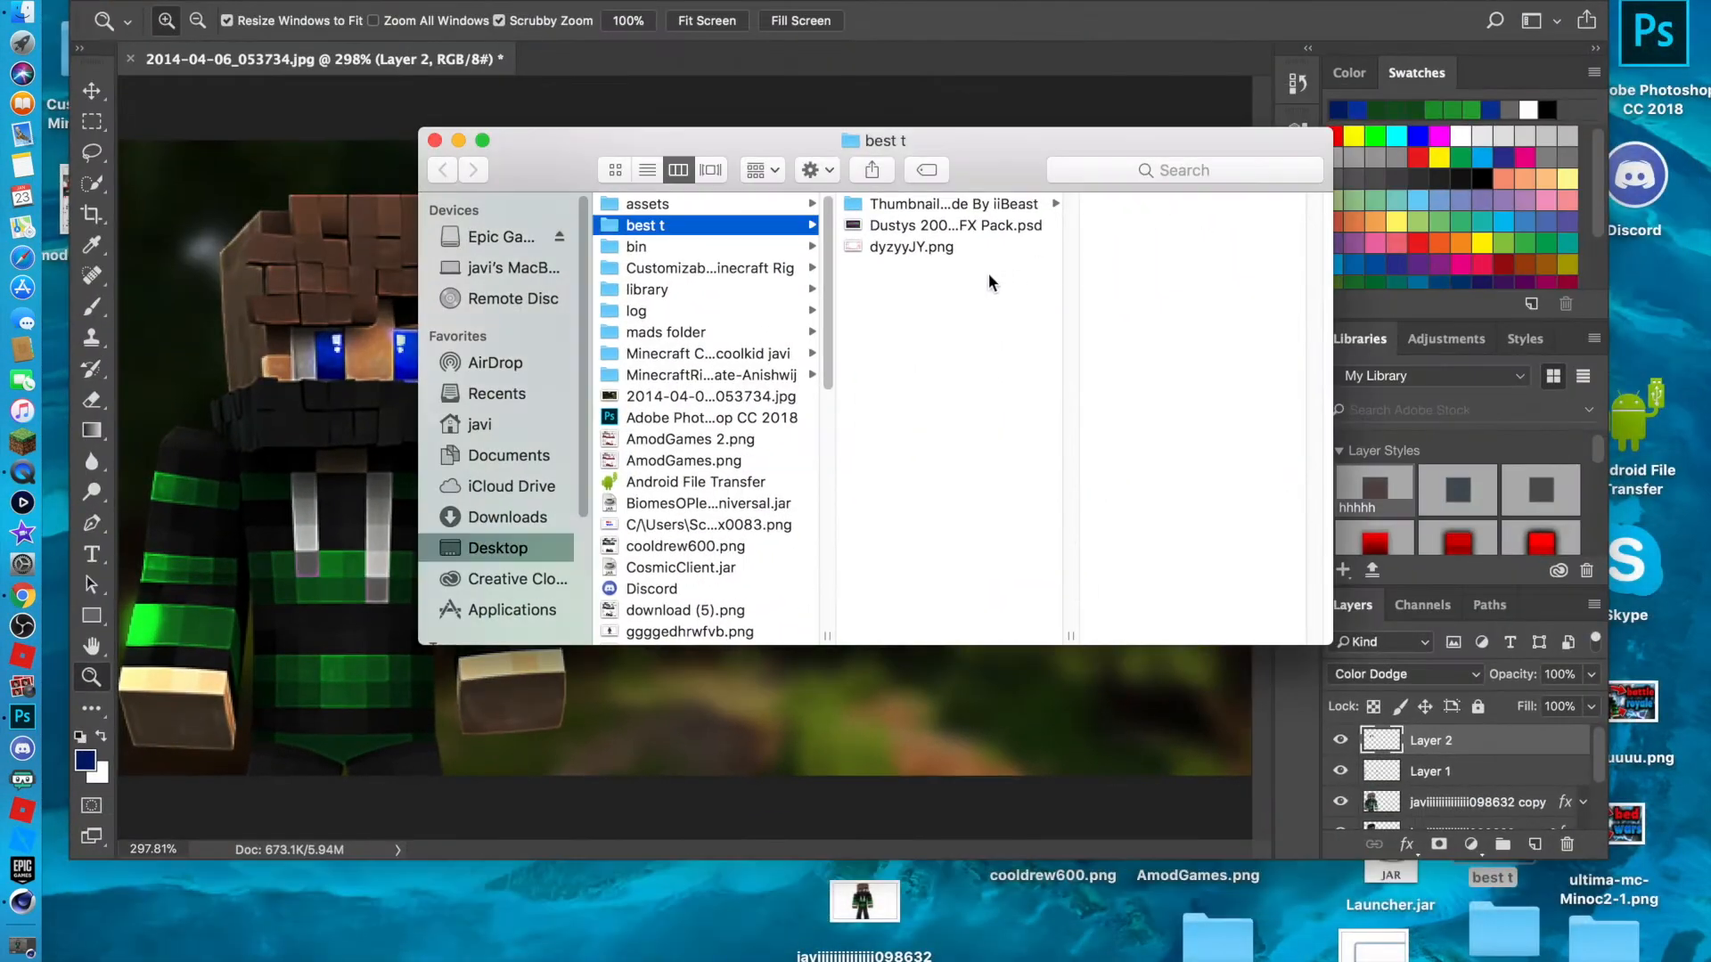
Open the Thumbnail Mini Pack PSD by iiBeast from the Thumbnail Mini Pack folder in Photoshop.
left_click(959, 225)
left_click(852, 212)
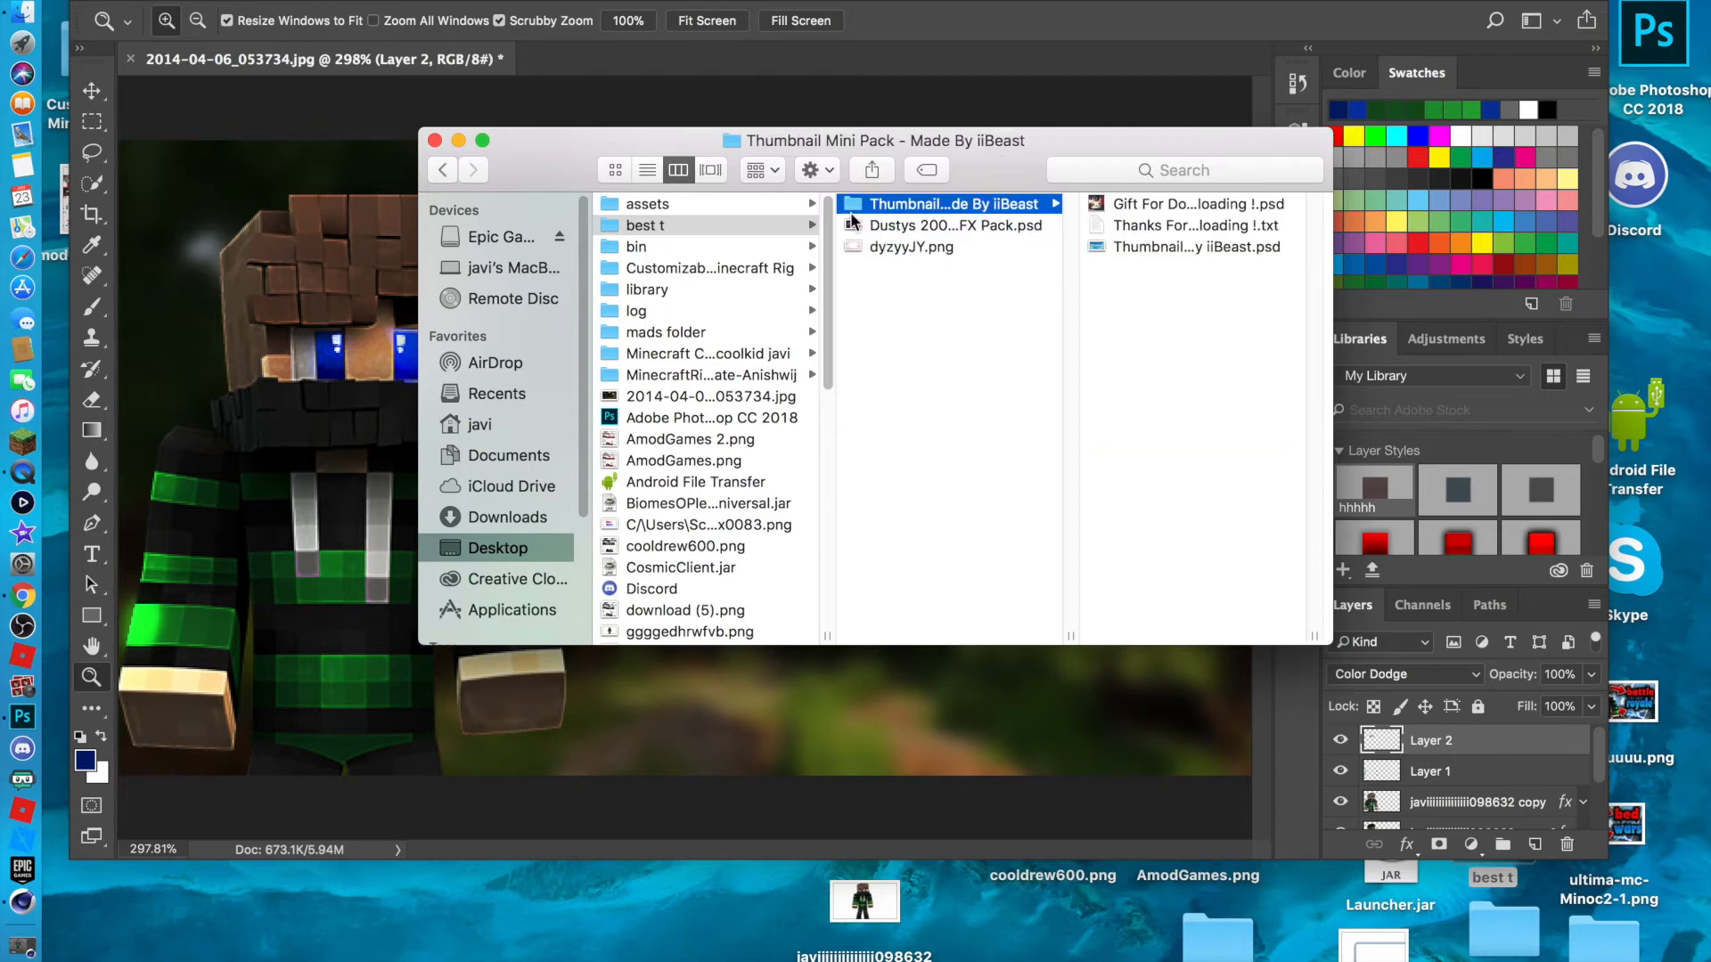
double_click(1130, 248)
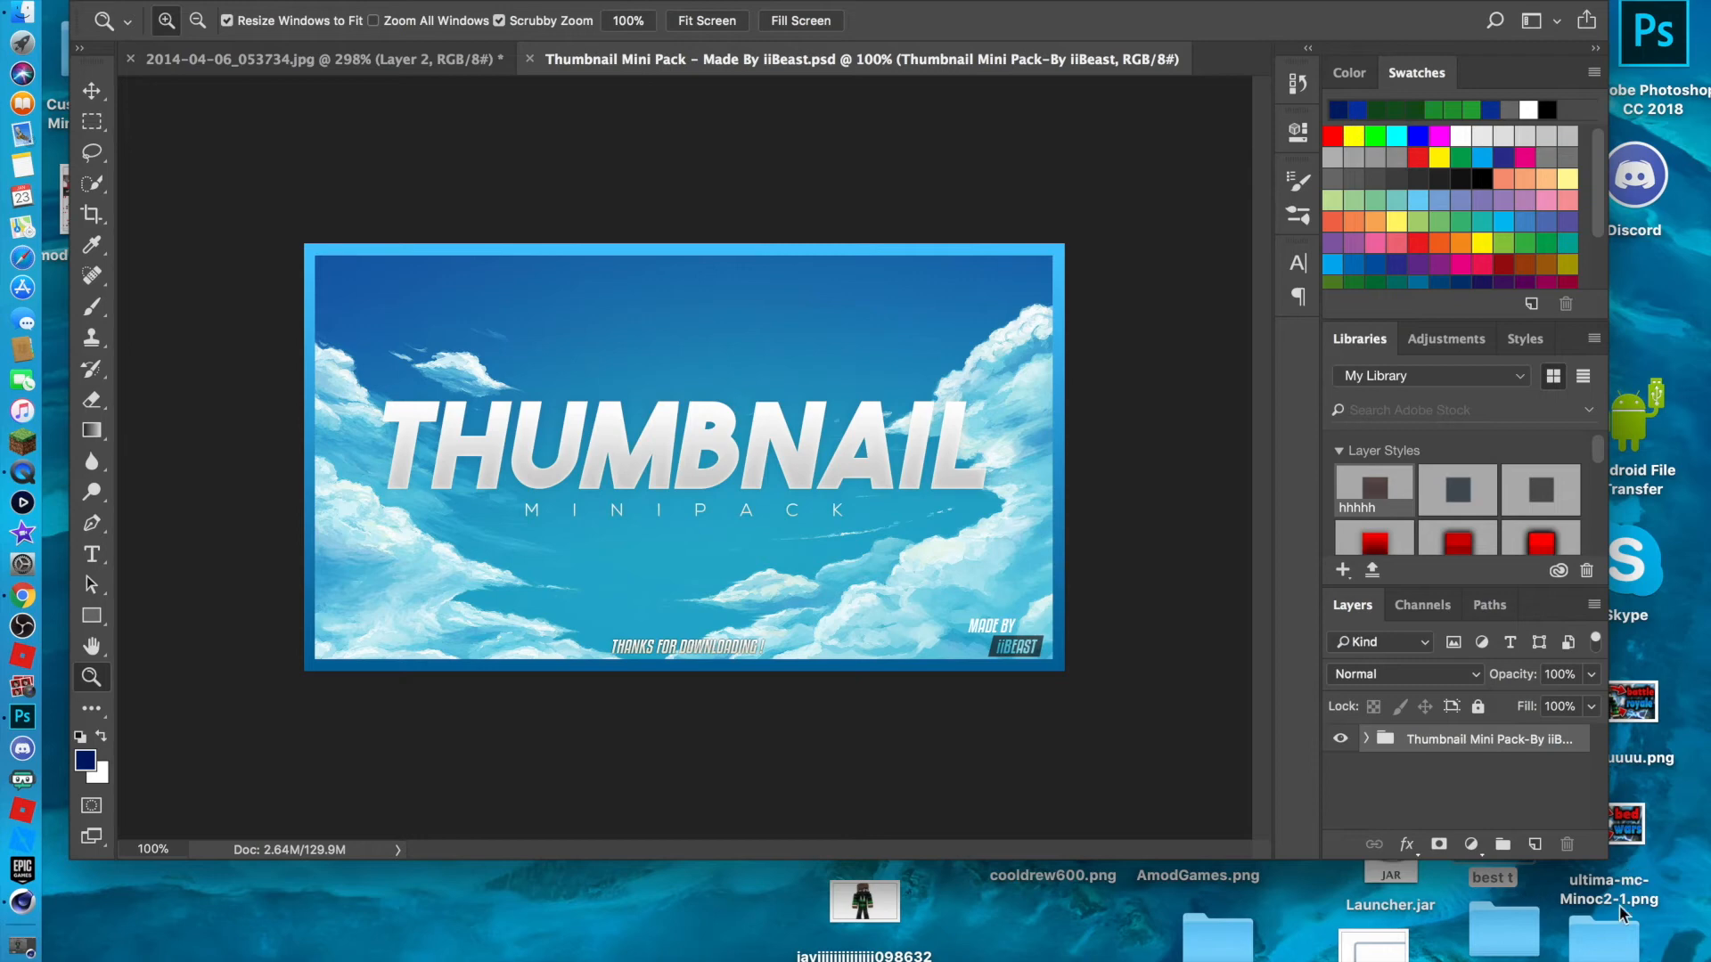
Open Dustys 200 Subscriber GFX Pack.psd from the "best t" folder without resolving its missing fonts.
left_click_drag(1071, 37, 812, 38)
double_click(1504, 824)
double_click(909, 249)
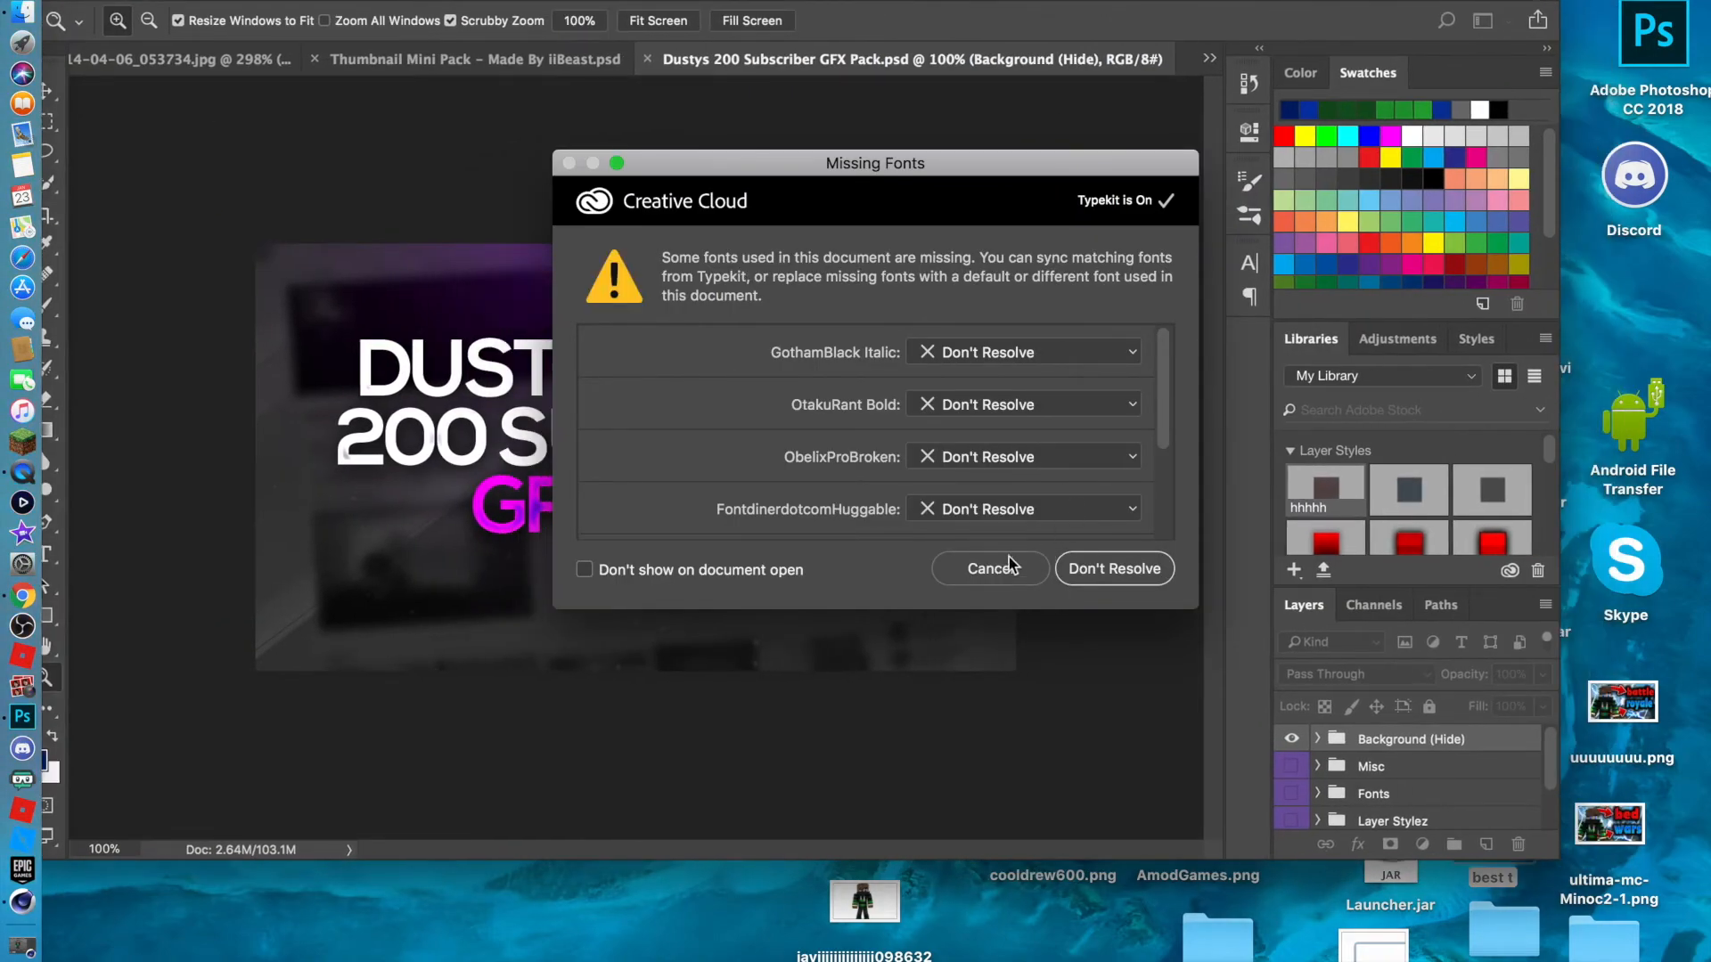
left_click(1010, 567)
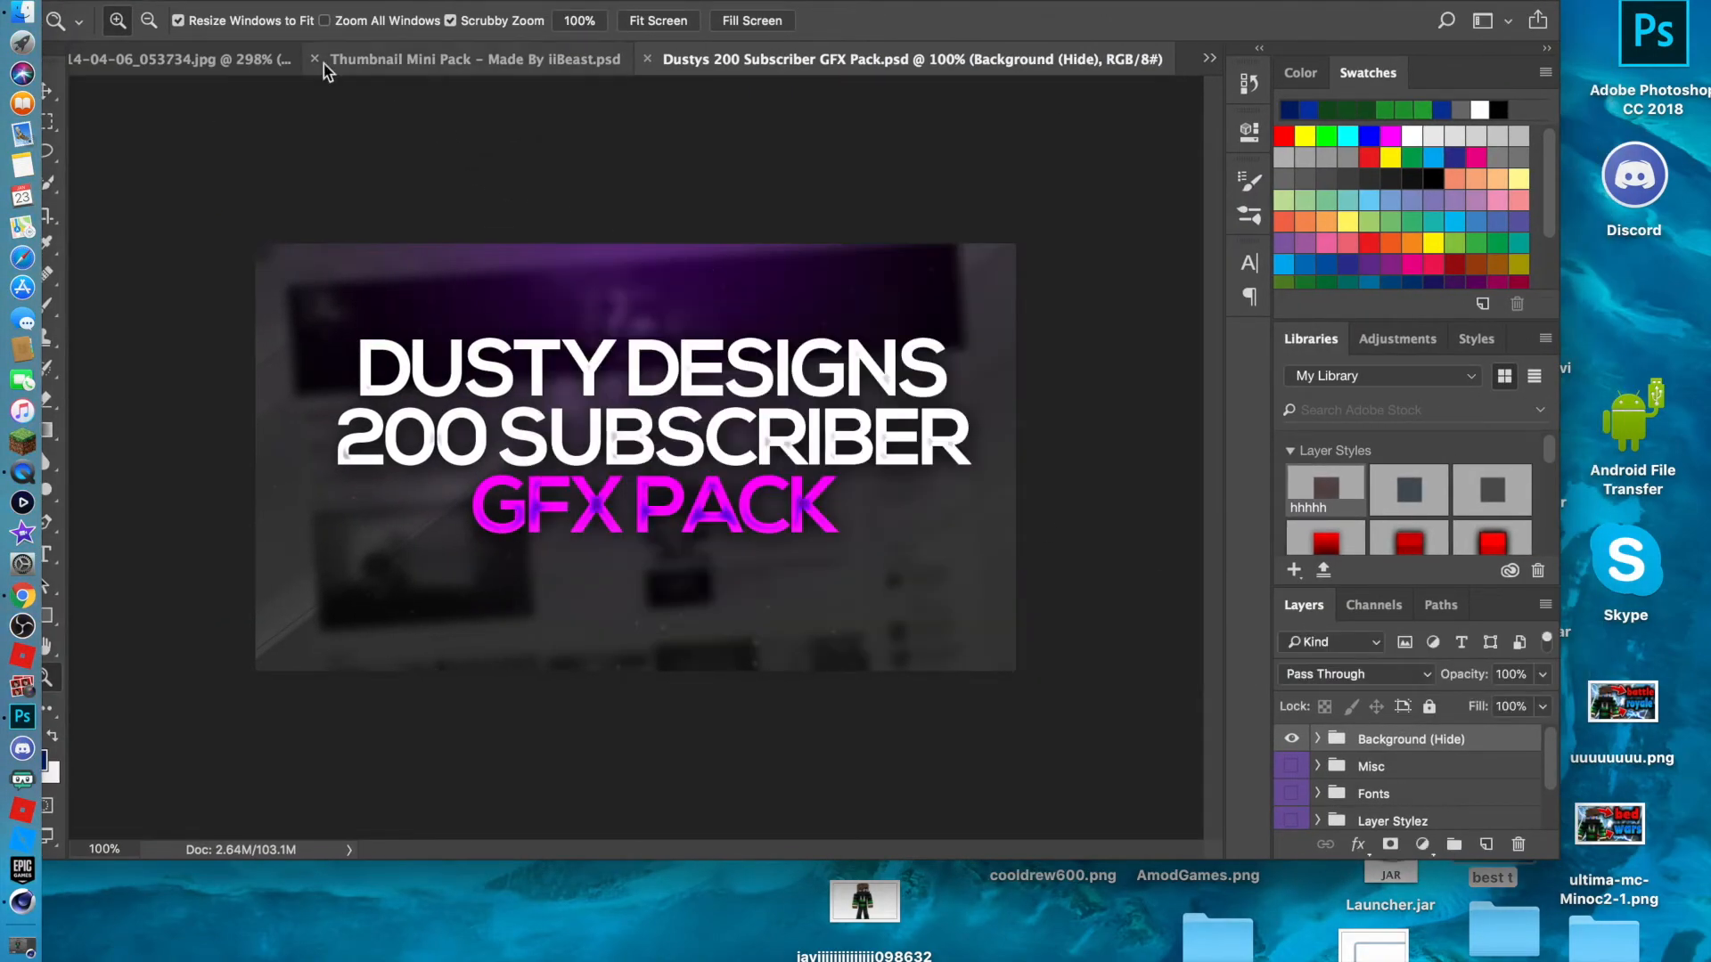
Expand the Misc group in the Dustys 200 Subscriber GFX Pack, hide the Background (Hide) group and show the lightning layer.
key("ctrl+Tab")
key("ctrl+Tab")
key("ctrl+Tab")
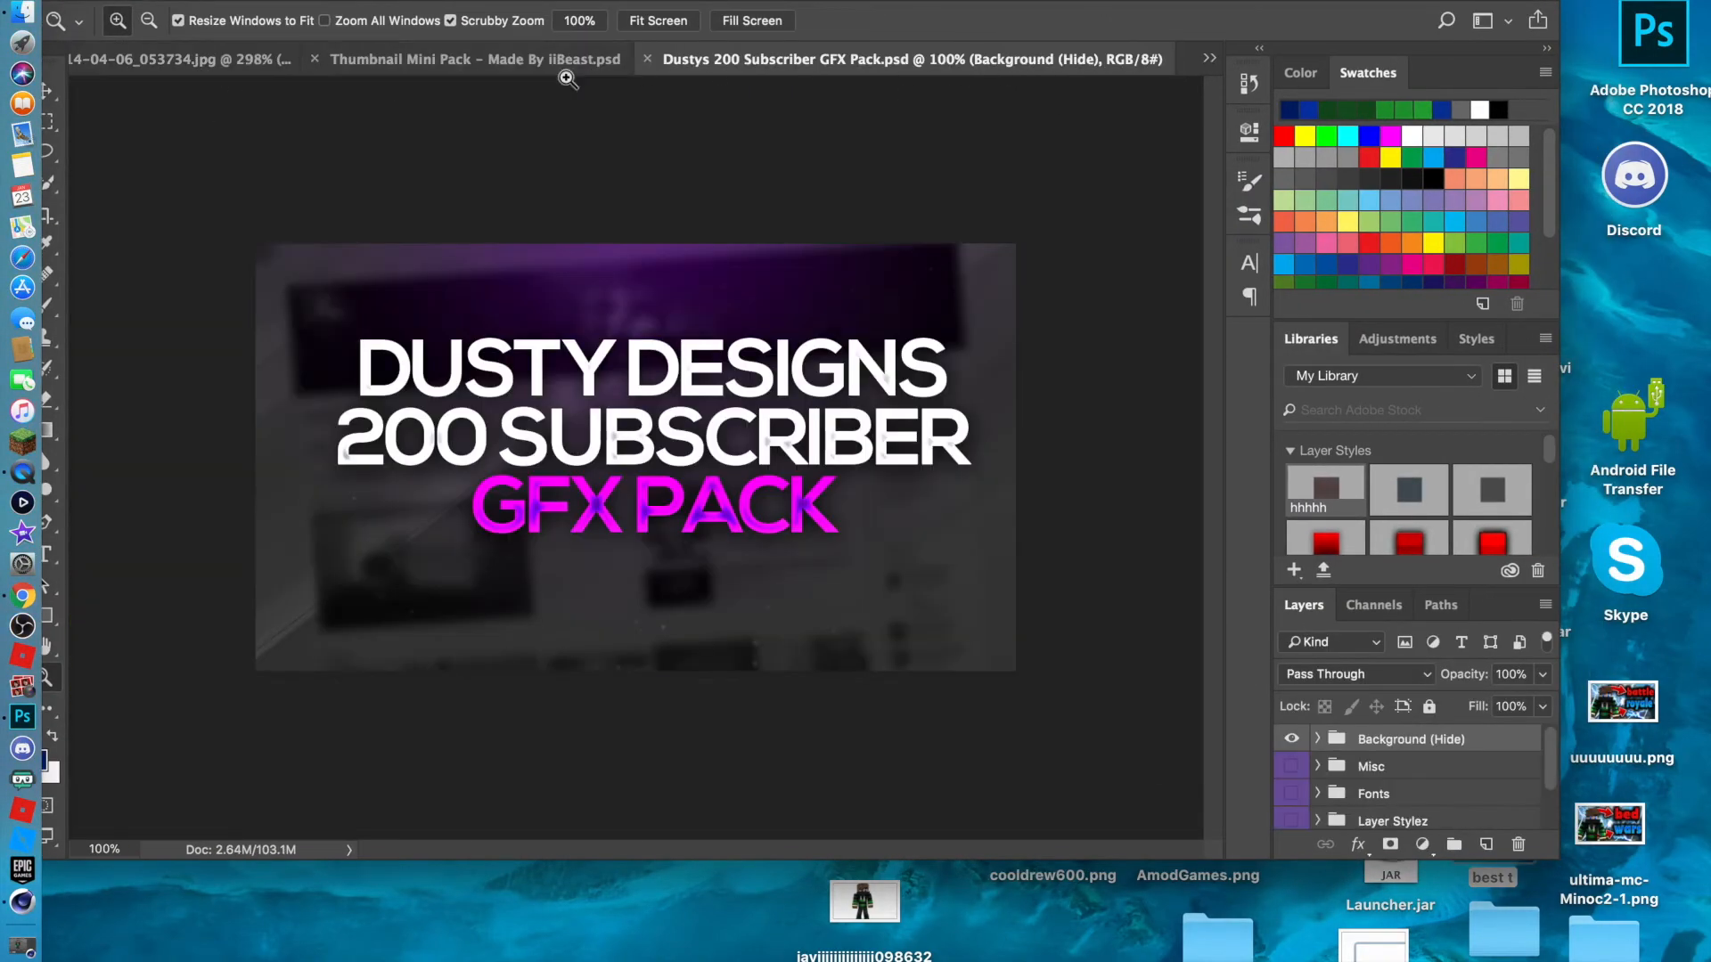
scroll(1364, 799, "down", 2)
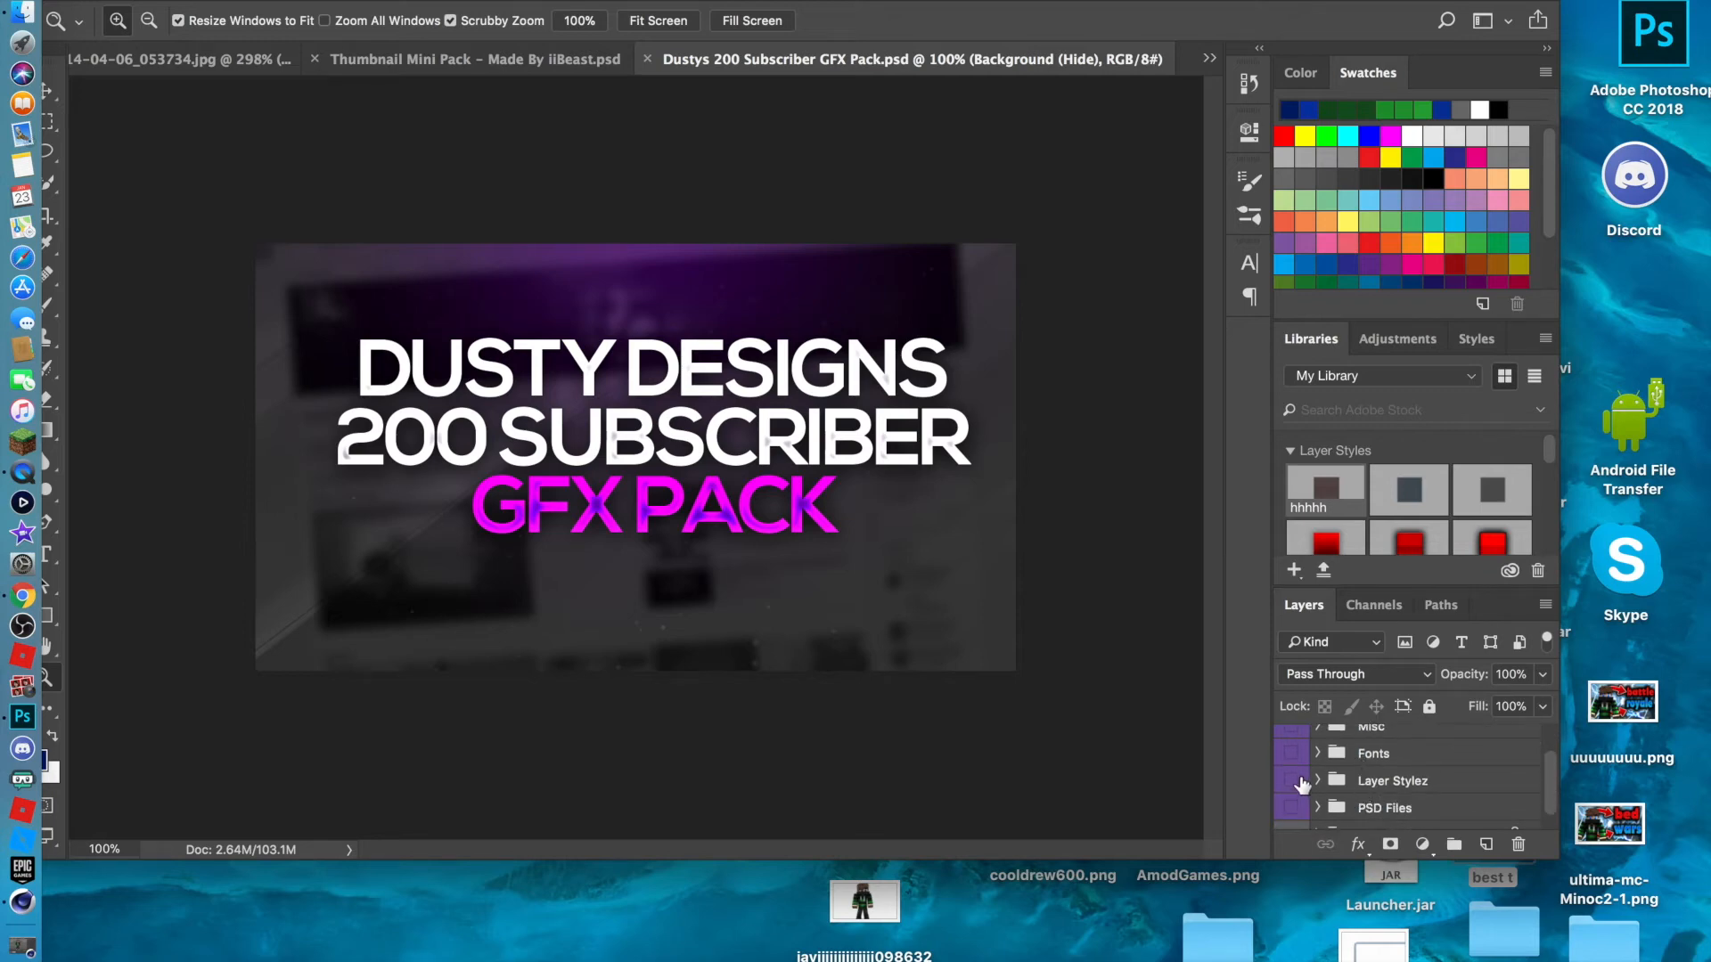
left_click(1318, 737)
scroll(1337, 775, "down", 3)
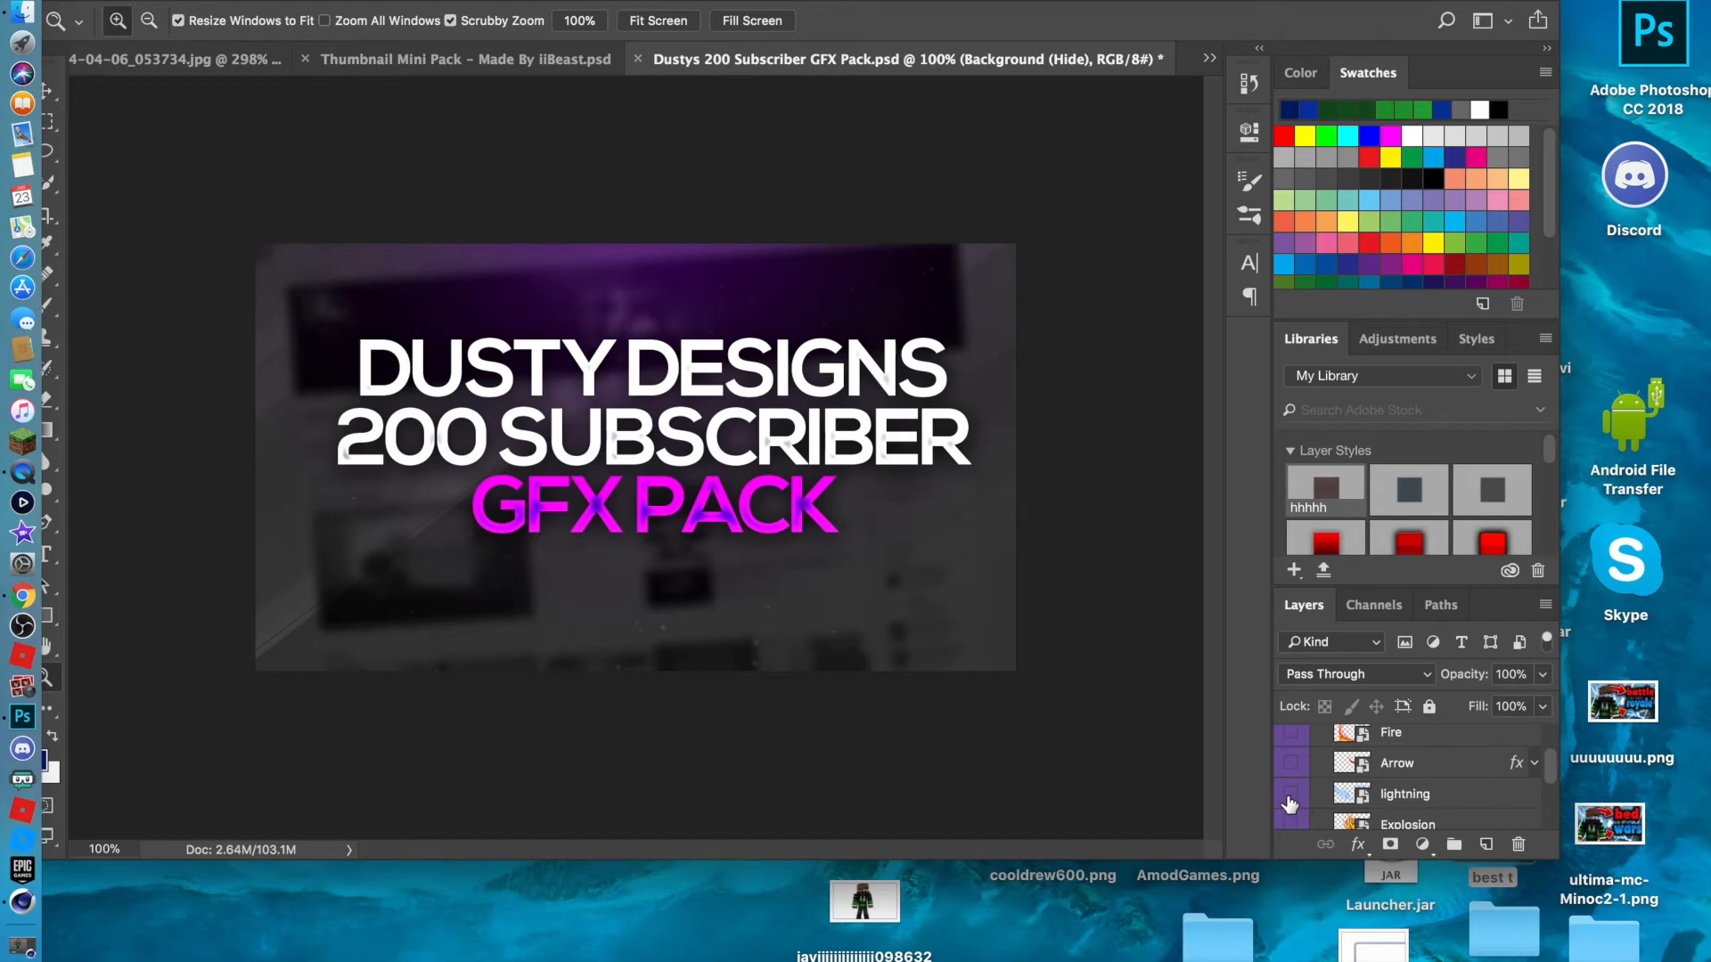
scroll(1295, 786, "down", 2)
left_click(1291, 750)
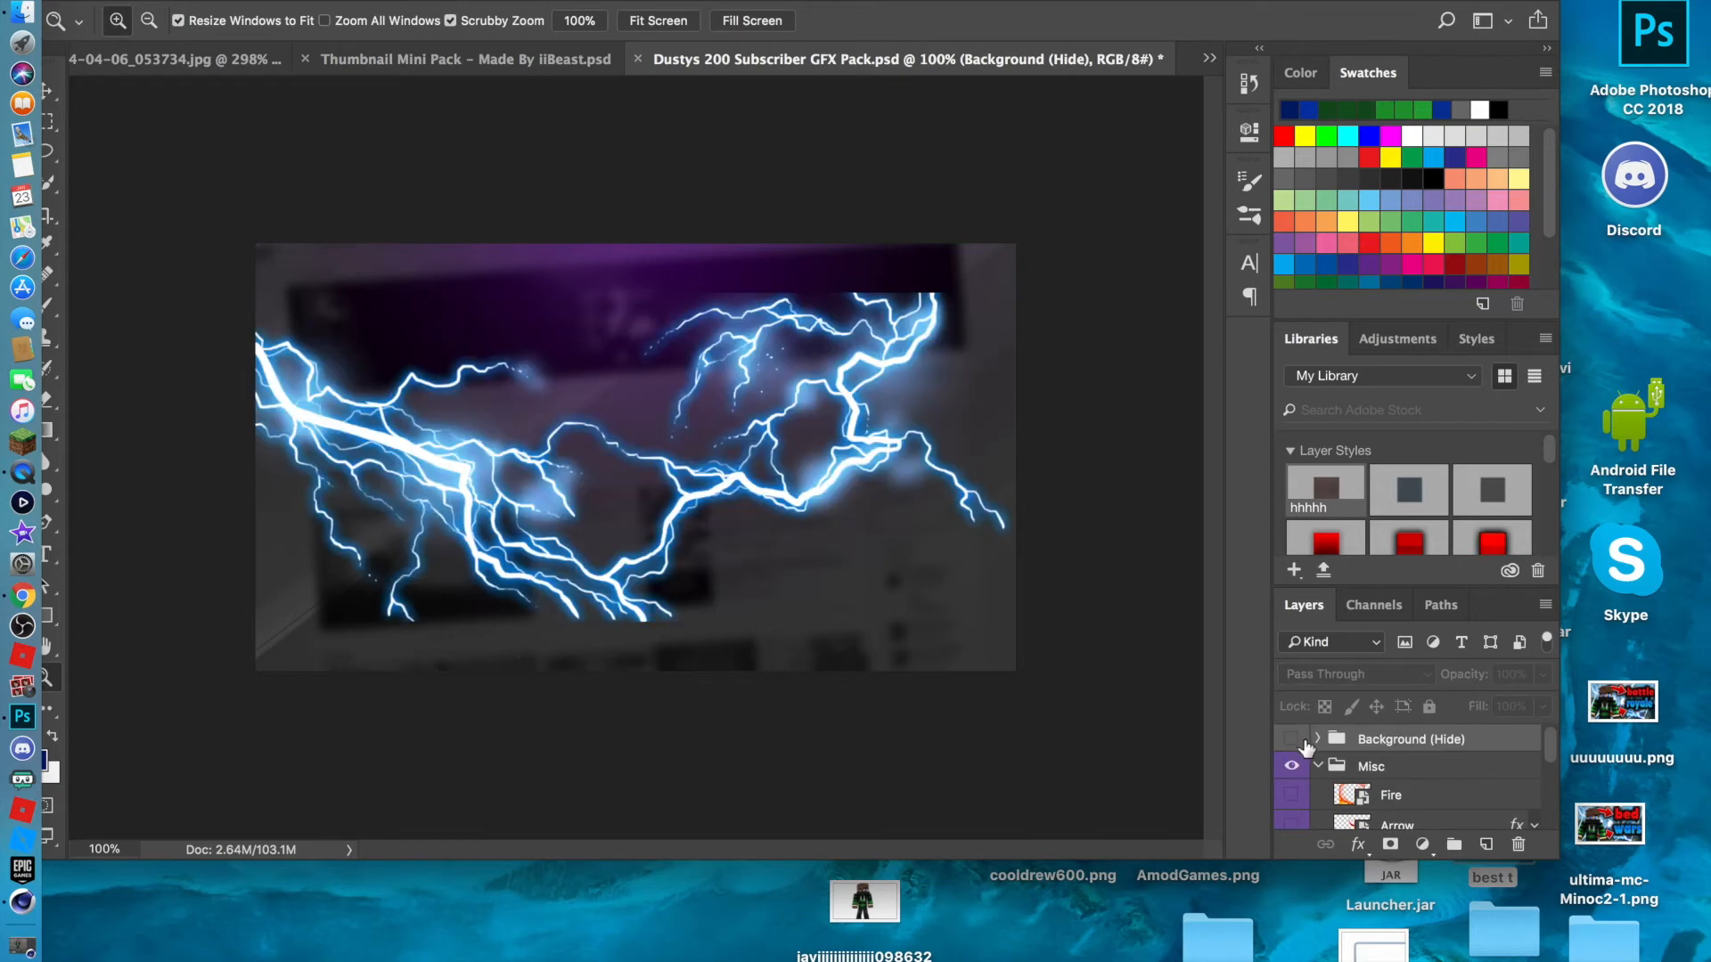
Hide the lightning layer, then show and select the Arrow layer in the Misc group.
scroll(1346, 803, "up", 2)
left_click(1291, 801)
left_click(1292, 770)
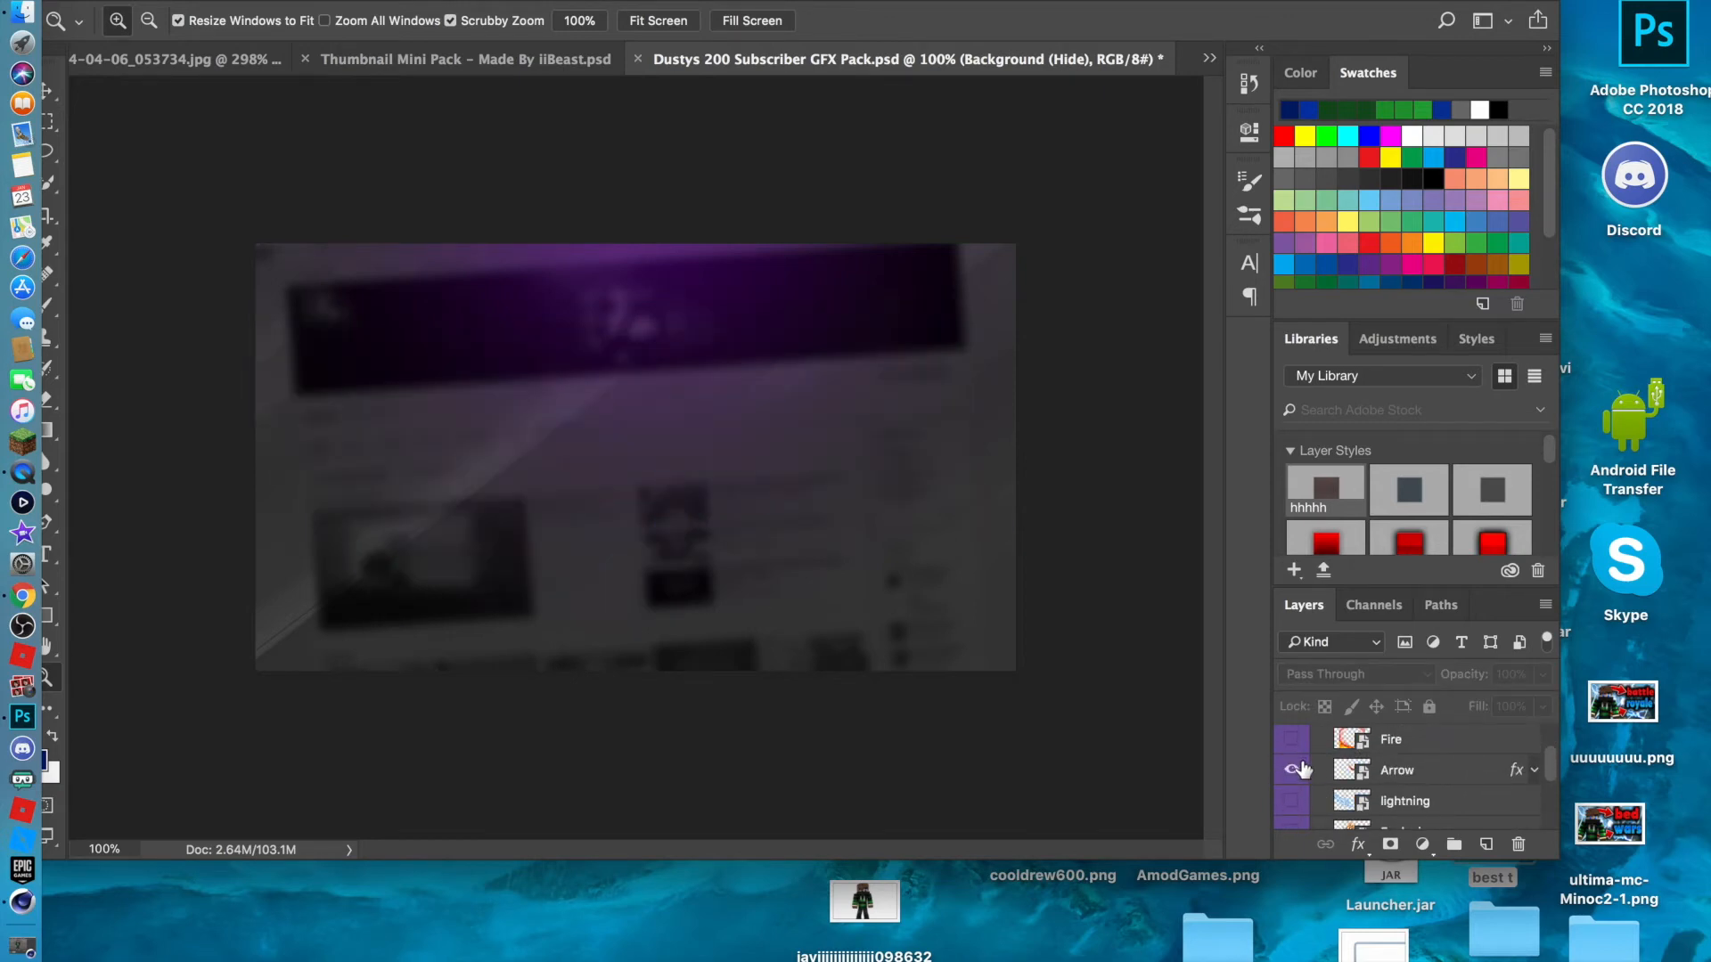
left_click(1410, 779)
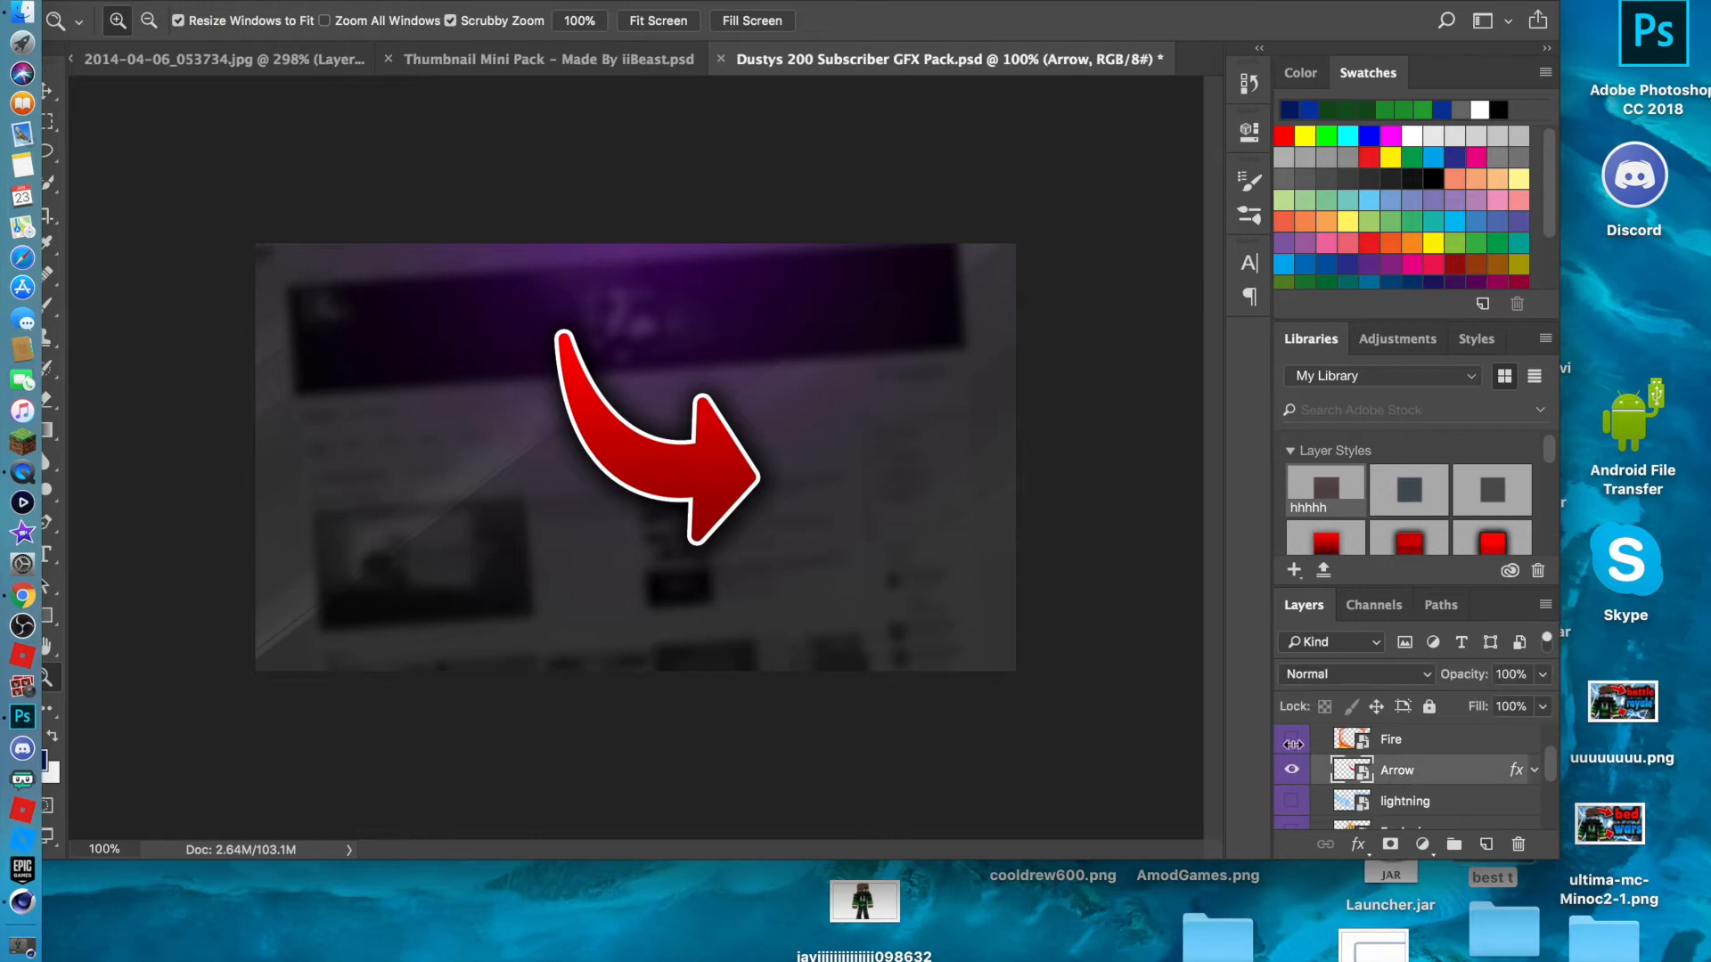
Copy the Arrow layer from the GFX pack into the 2014-04-06_053734.jpg document and view that image at 200%.
left_click_drag(323, 5, 386, 4)
left_click(106, 91)
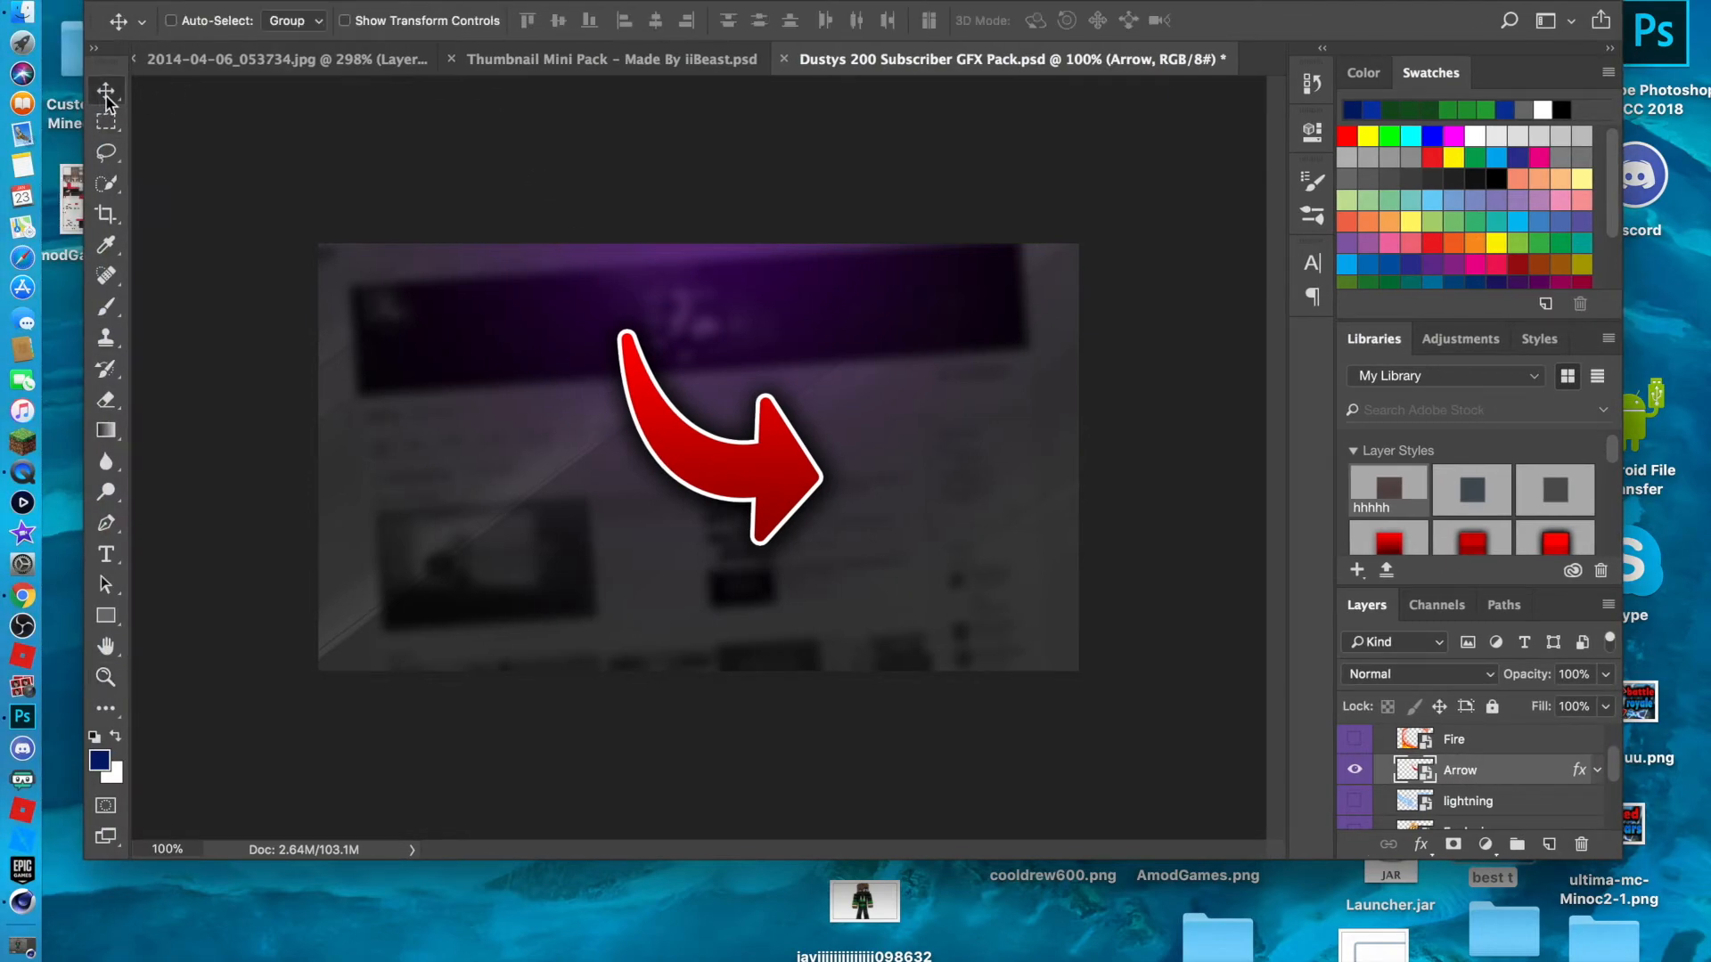
left_click_drag(706, 420, 762, 538)
left_click(107, 677)
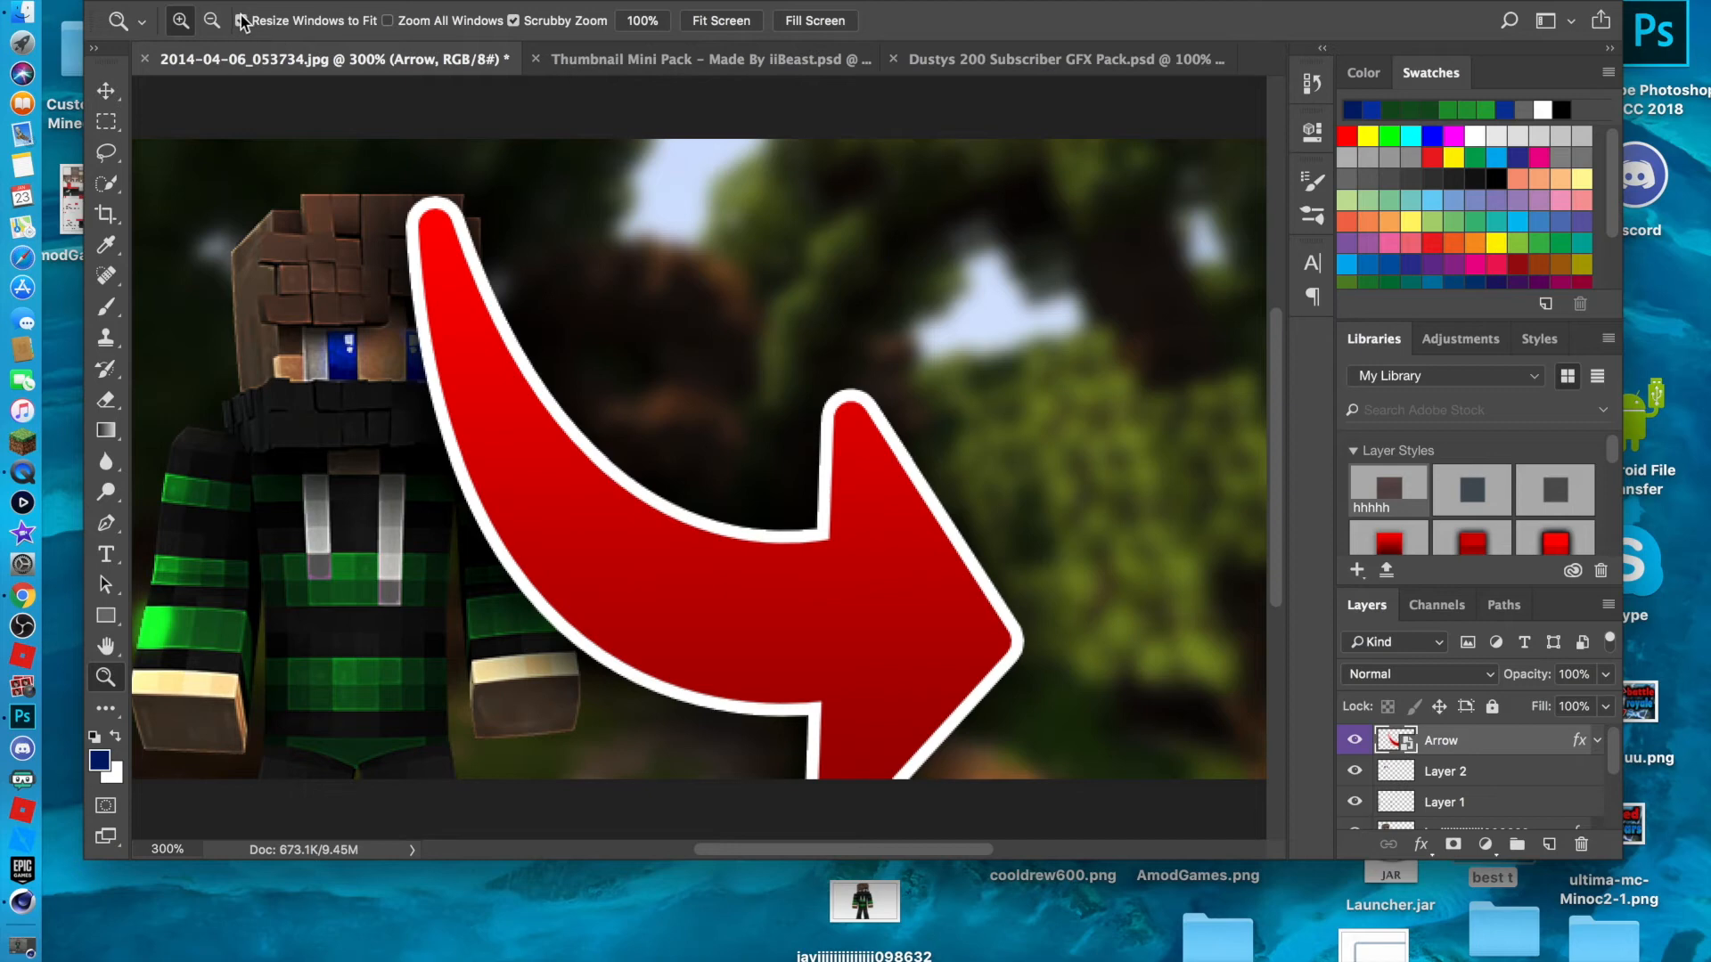
left_click(212, 20)
left_click(633, 343)
left_click(670, 365)
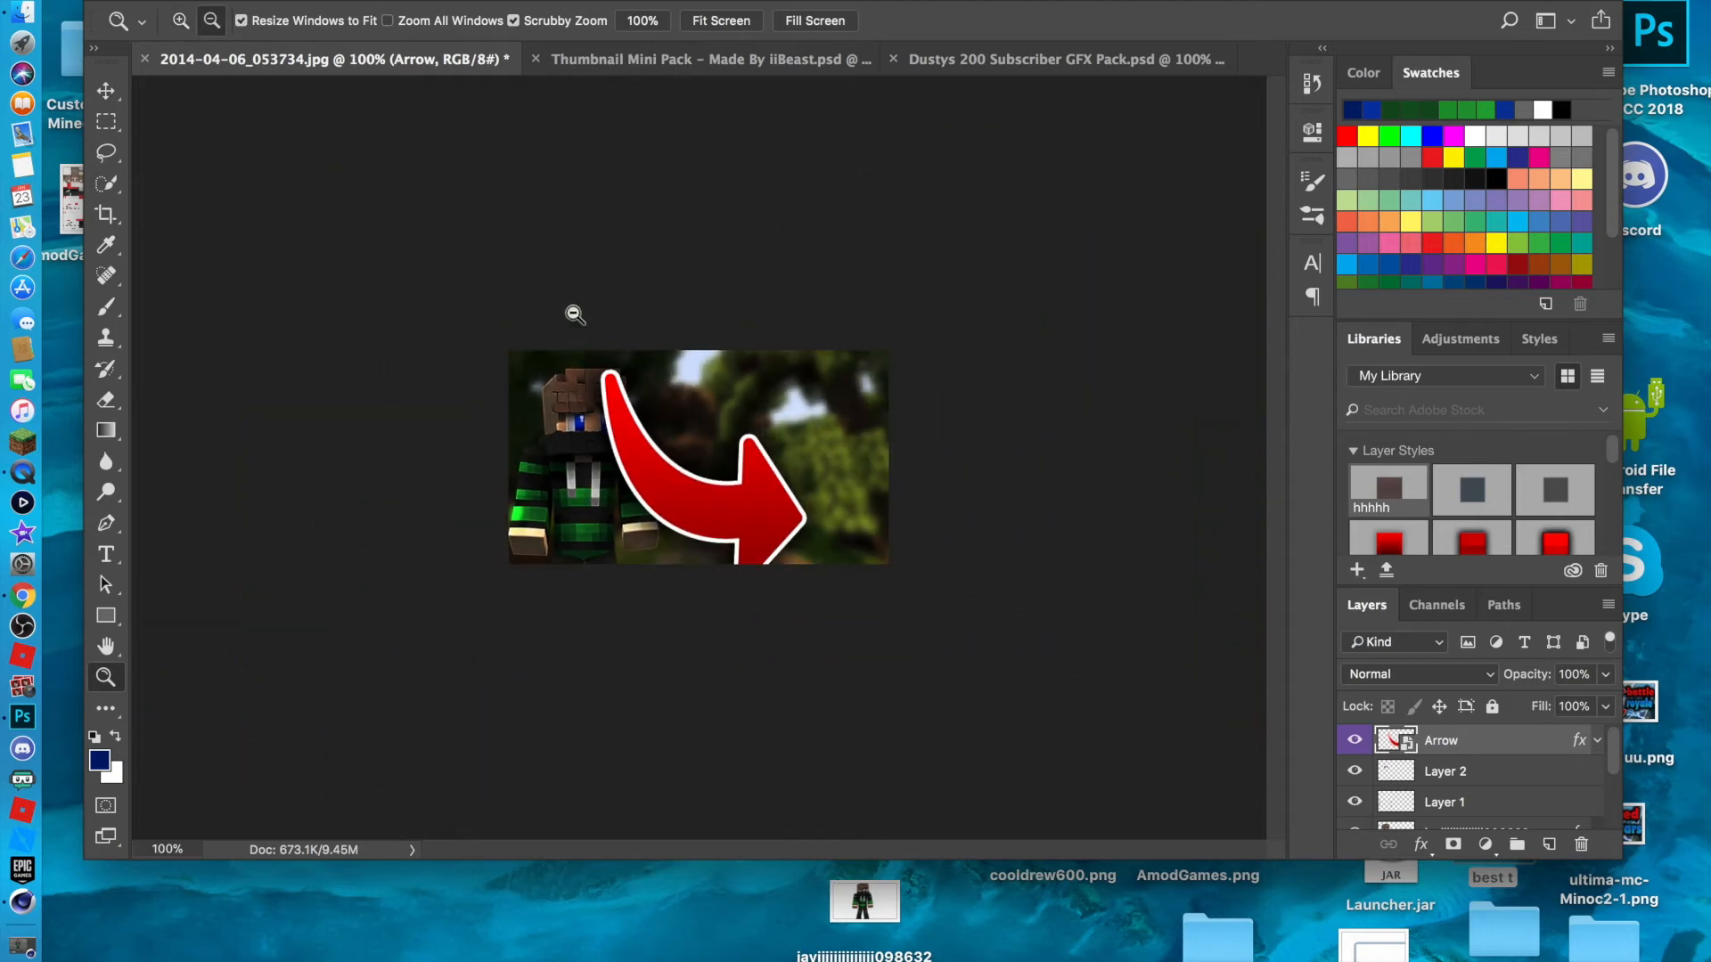
left_click(181, 21)
left_click(595, 264)
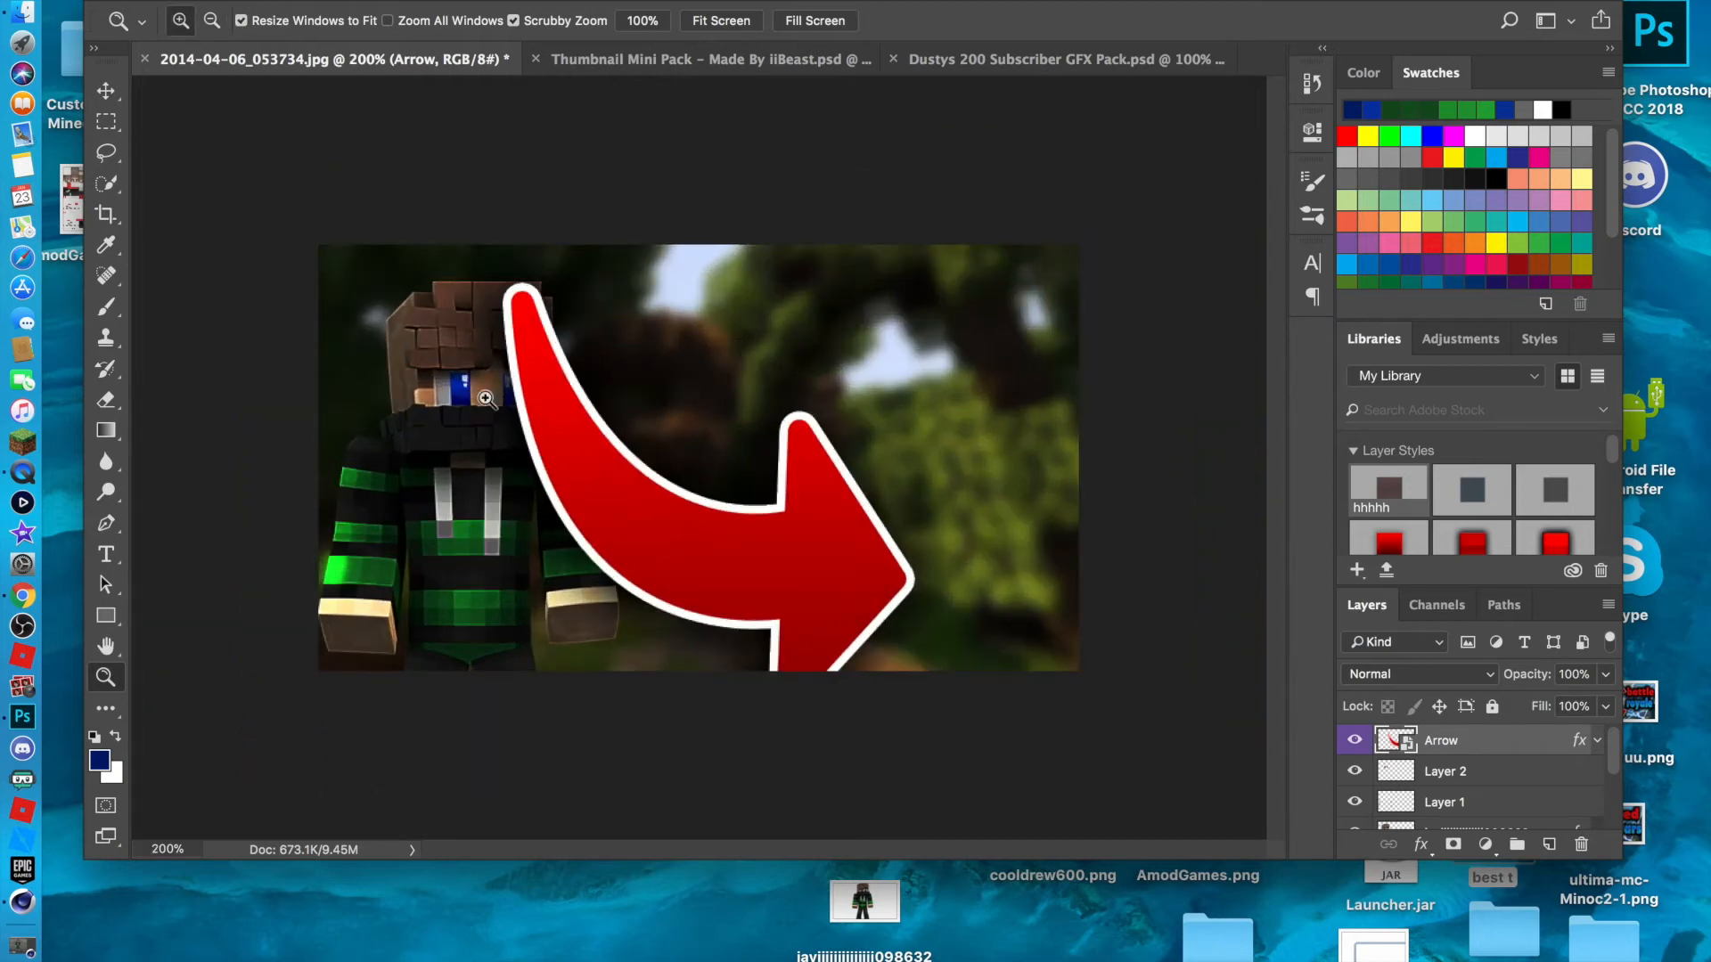
left_click(317, 0)
mouse_move(211, 0)
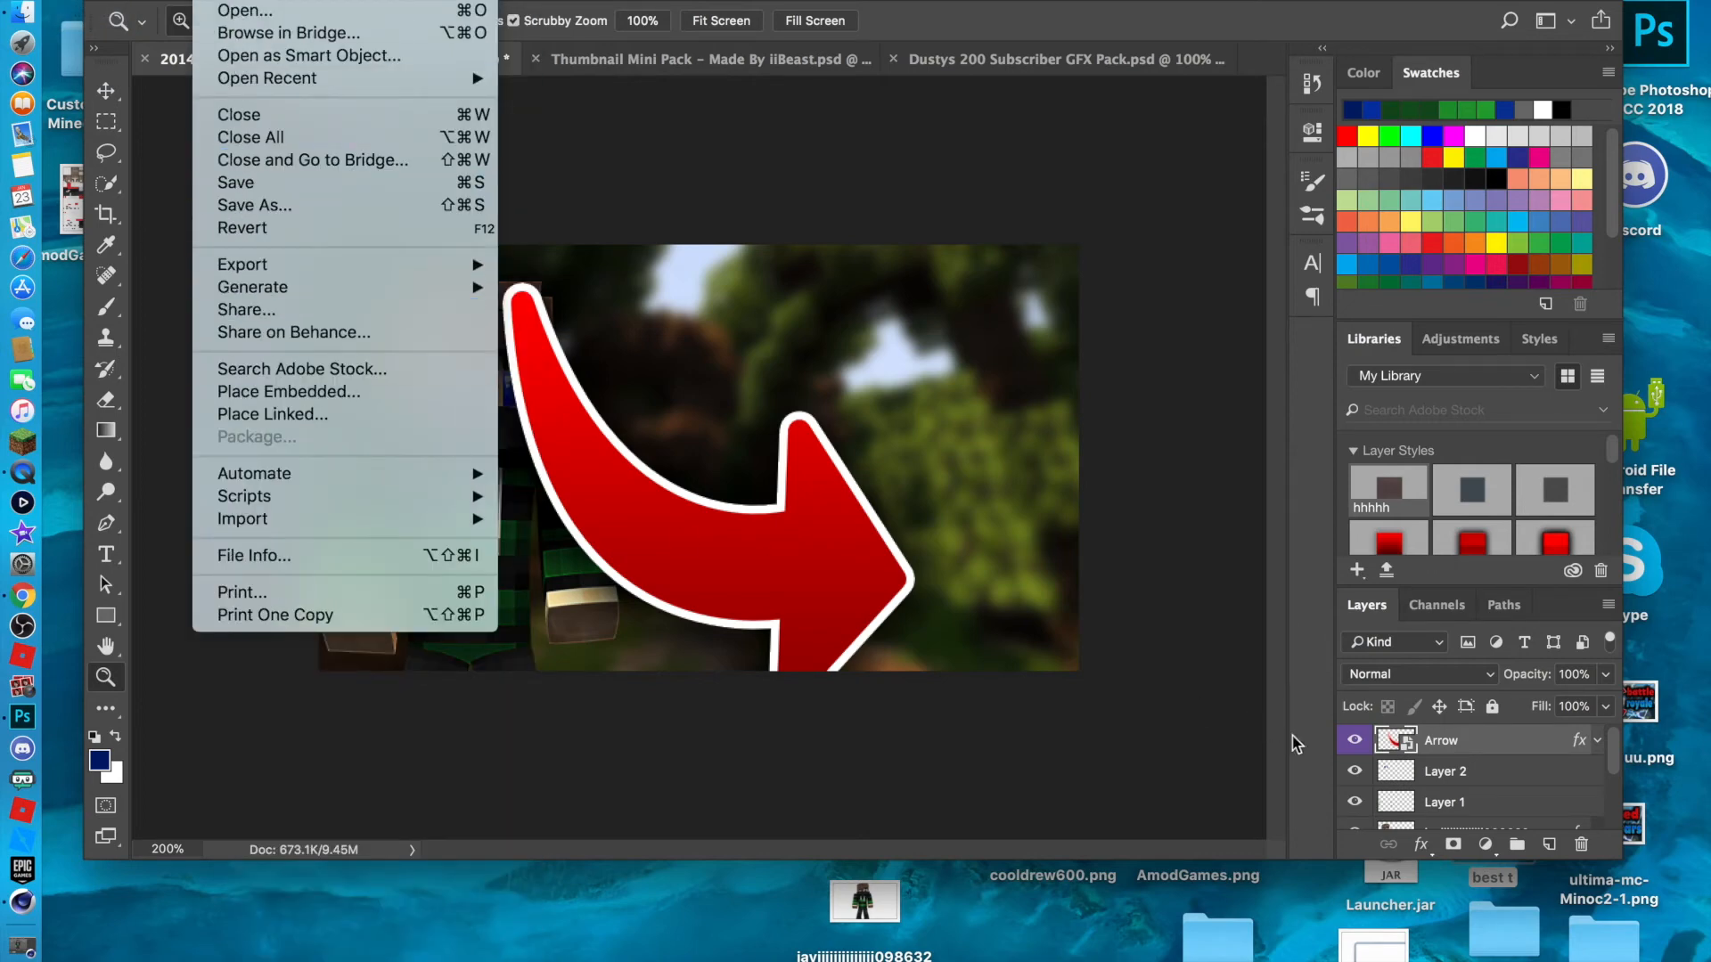
left_click(1479, 751)
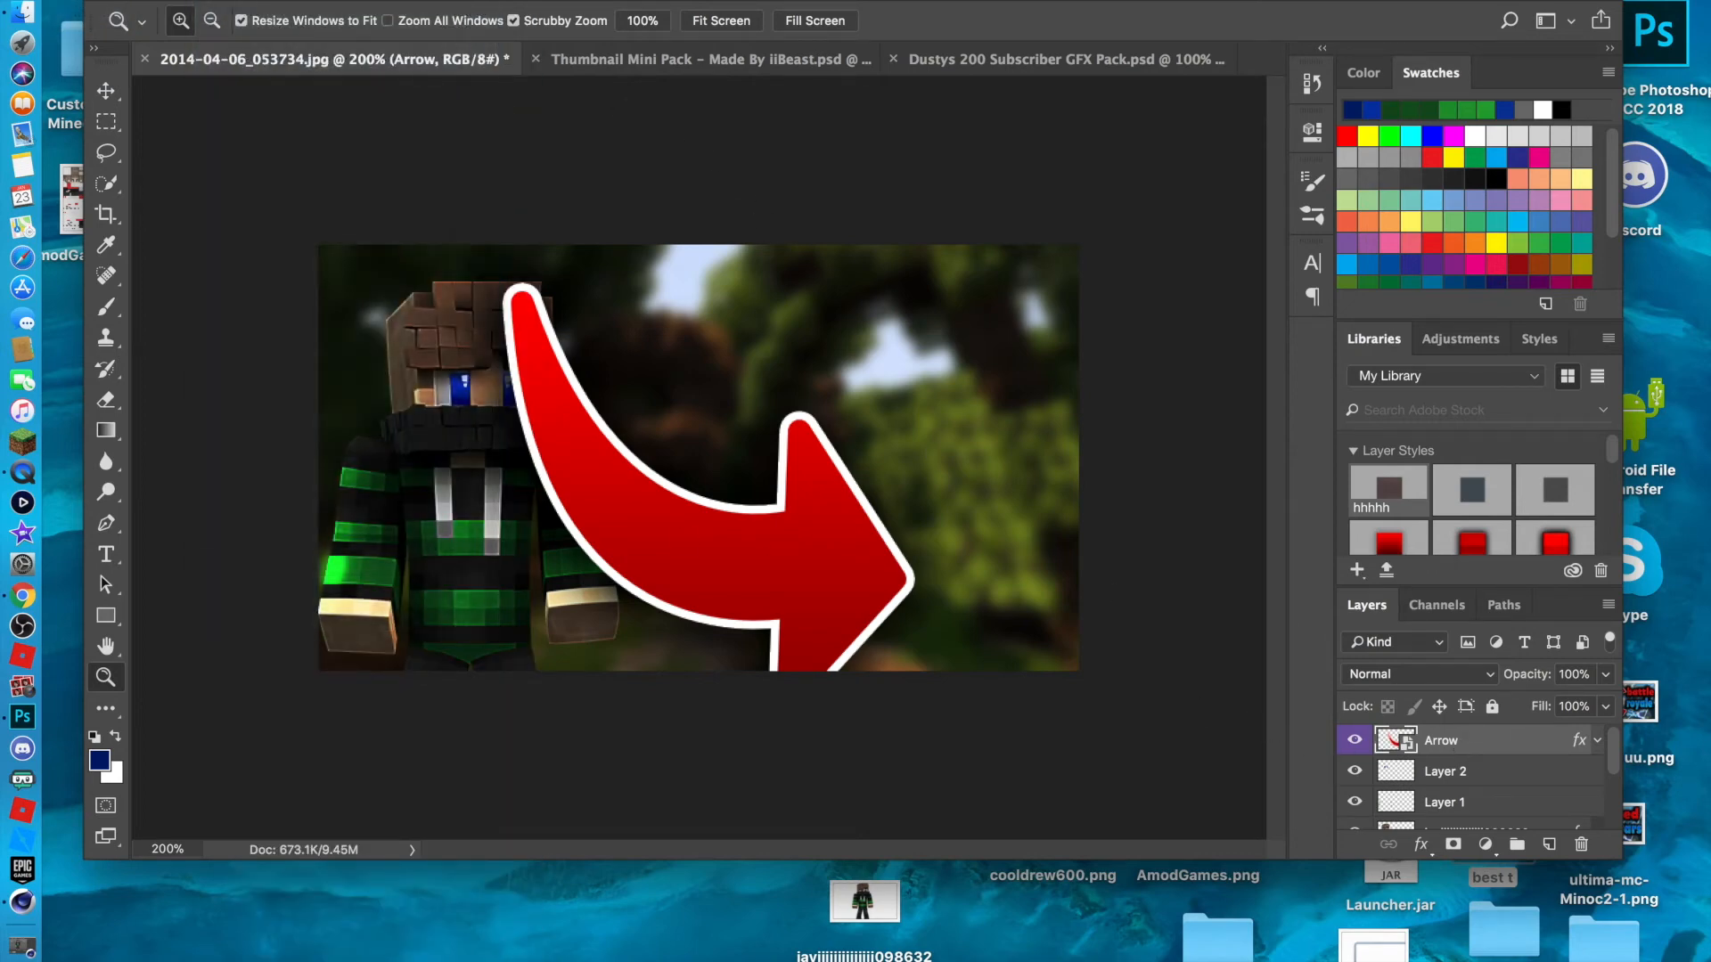
Transform the arrow to about 460% width and 358% height, rotate it about -12.7° and place it across the character's lower torso and hand.
left_click(160, 0)
mouse_move(211, 0)
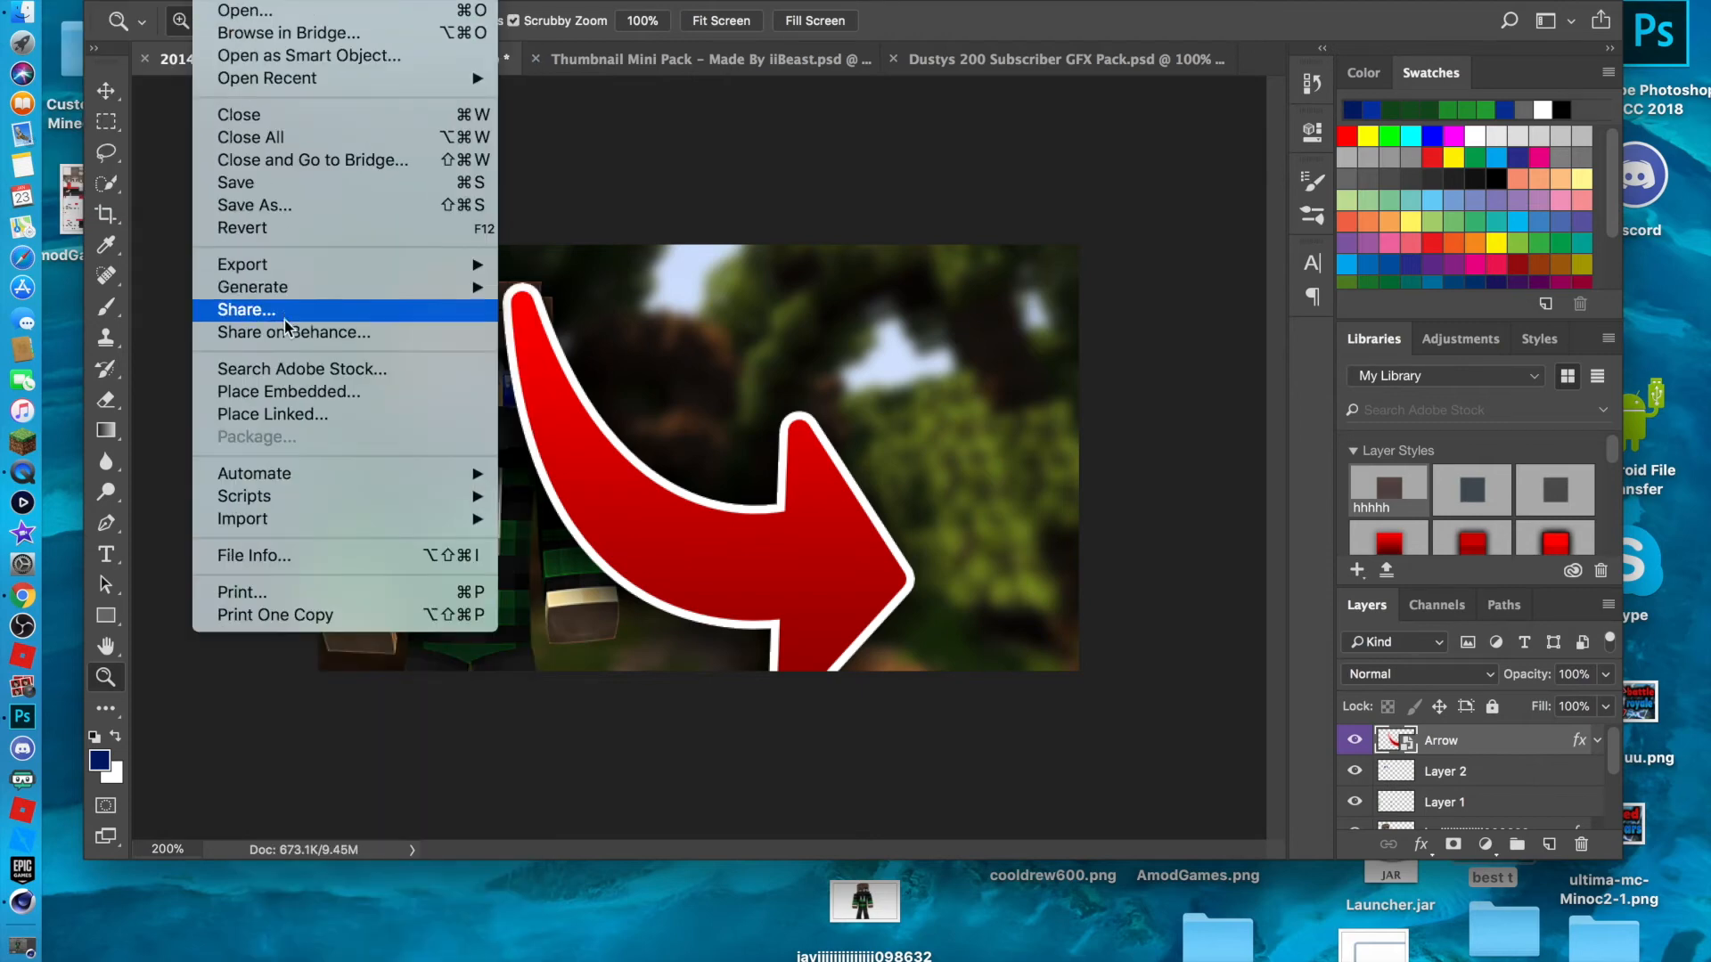
mouse_move(280, 272)
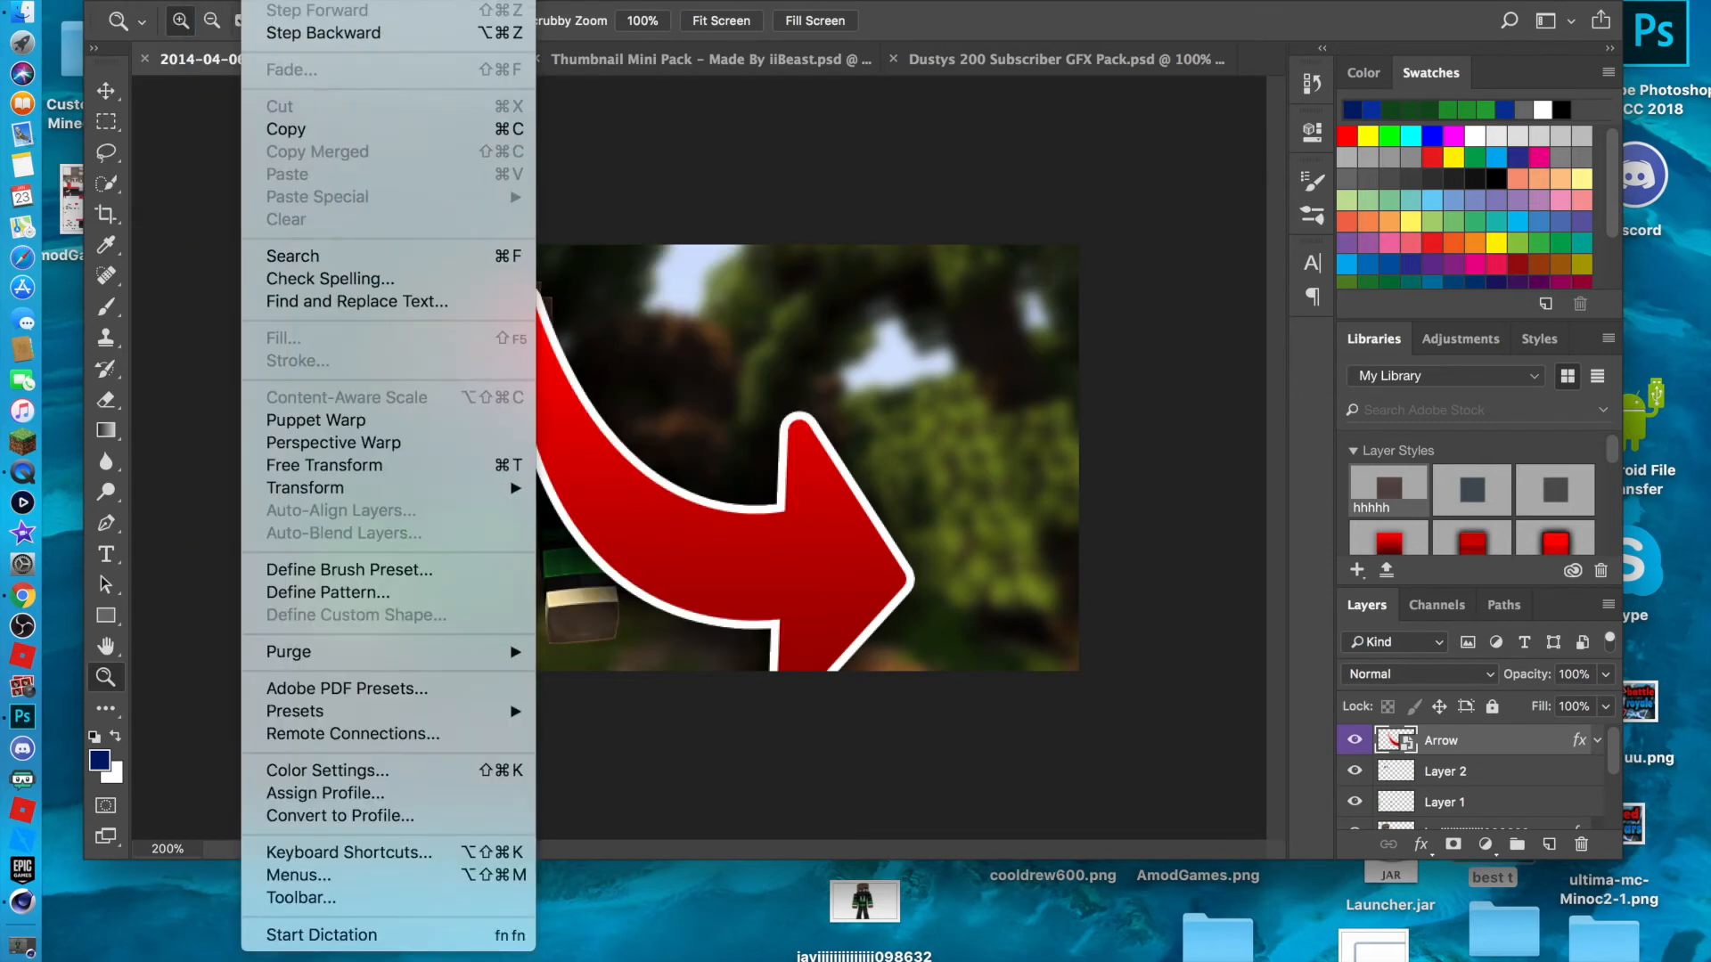
mouse_move(379, 490)
left_click(615, 524)
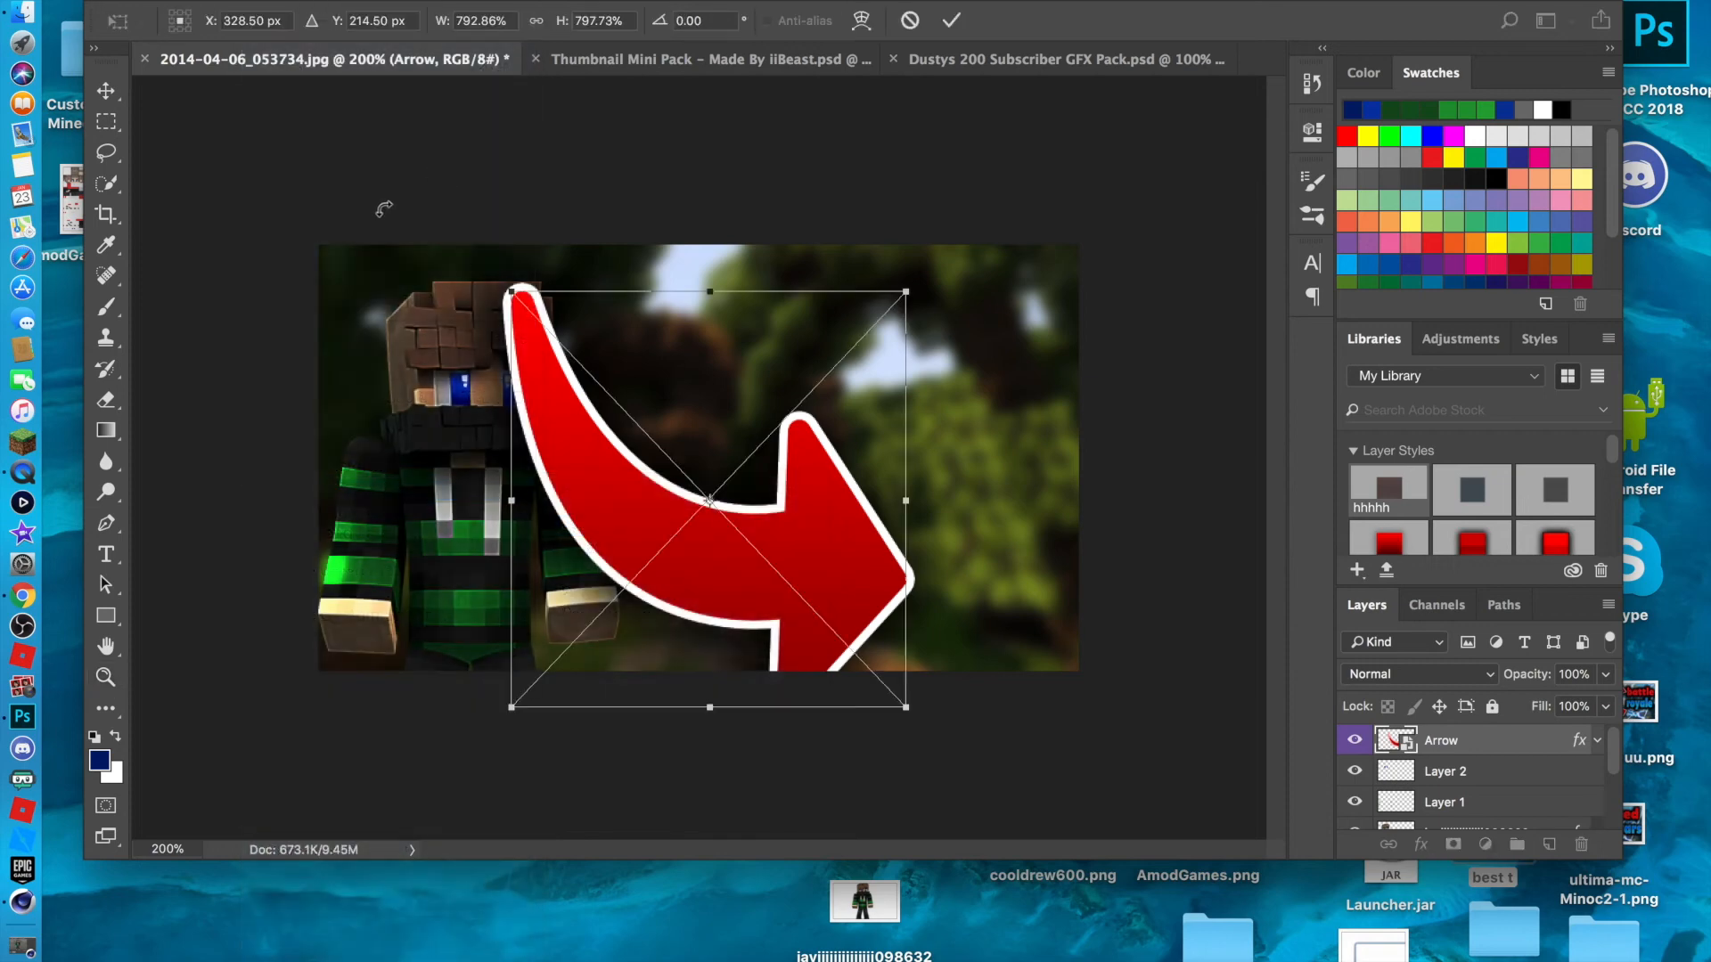
left_click_drag(511, 291, 626, 448)
left_click_drag(687, 508, 508, 297)
left_click_drag(608, 379, 627, 594)
left_click_drag(600, 394, 578, 393)
left_click_drag(649, 554, 630, 551)
left_click_drag(426, 487, 490, 538)
mouse_move(685, 582)
left_mouse_down()
mouse_move(667, 551)
mouse_move(675, 583)
left_mouse_up()
left_click(106, 90)
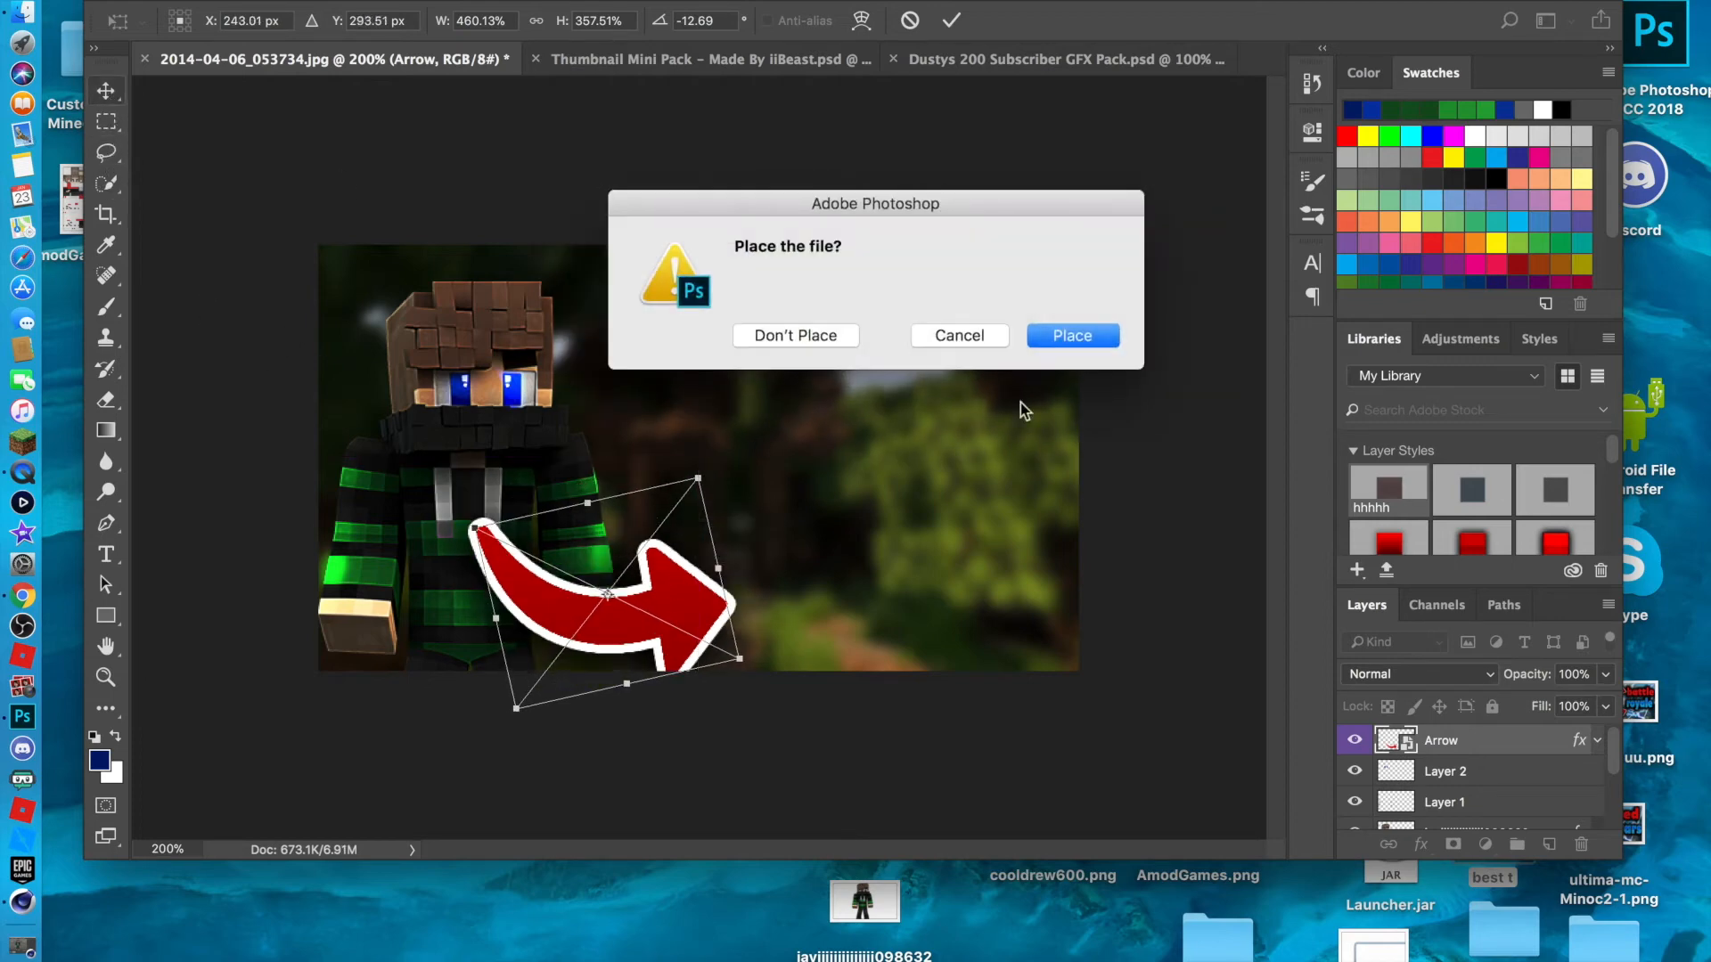
left_click(1072, 332)
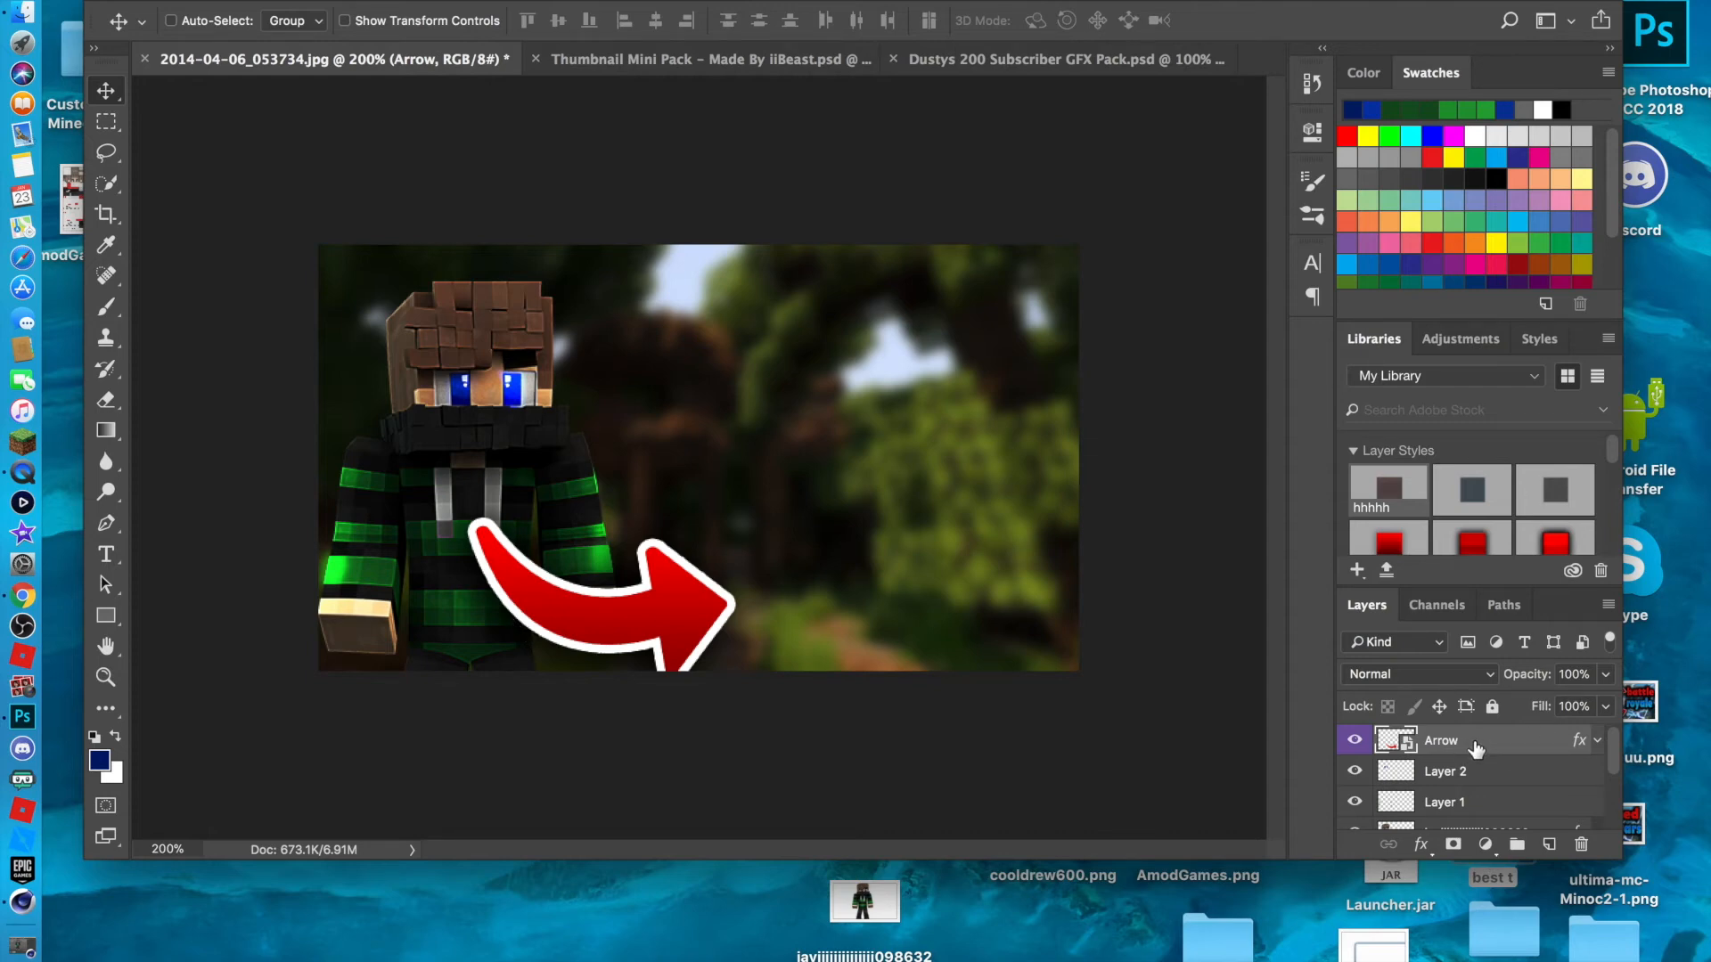
Duplicate the Arrow layer and move the copy beneath the character layers, directly above Layer 0.
right_click(1474, 744)
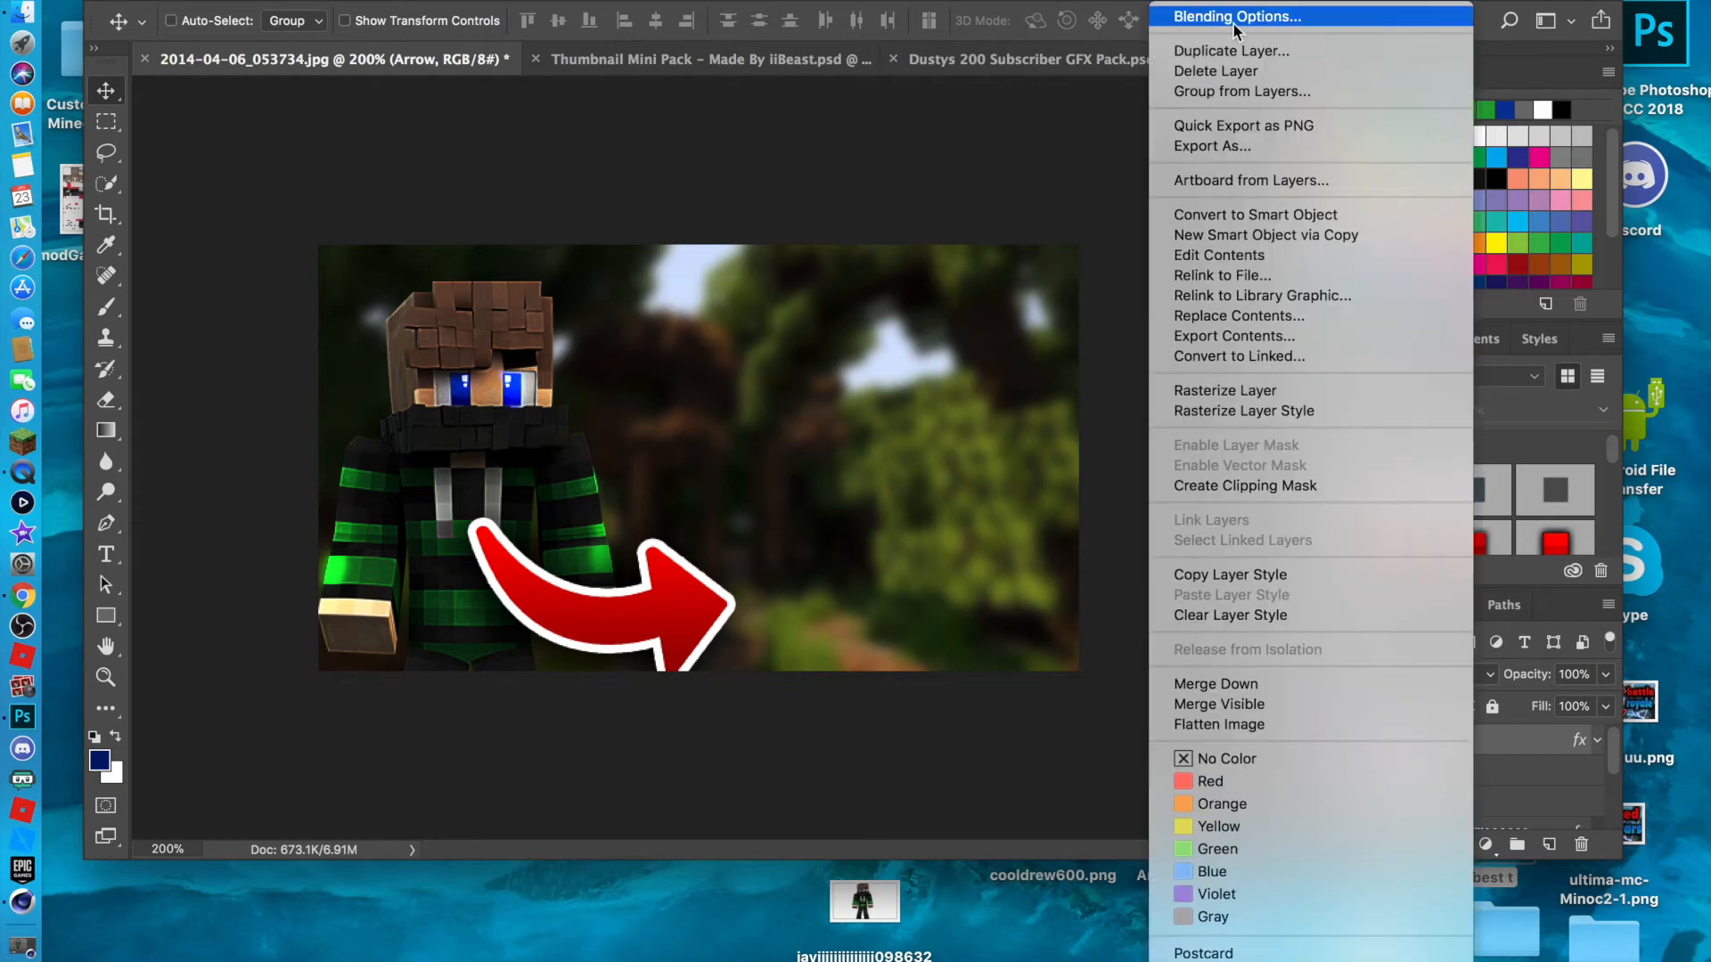
left_click(1242, 55)
left_click(1084, 387)
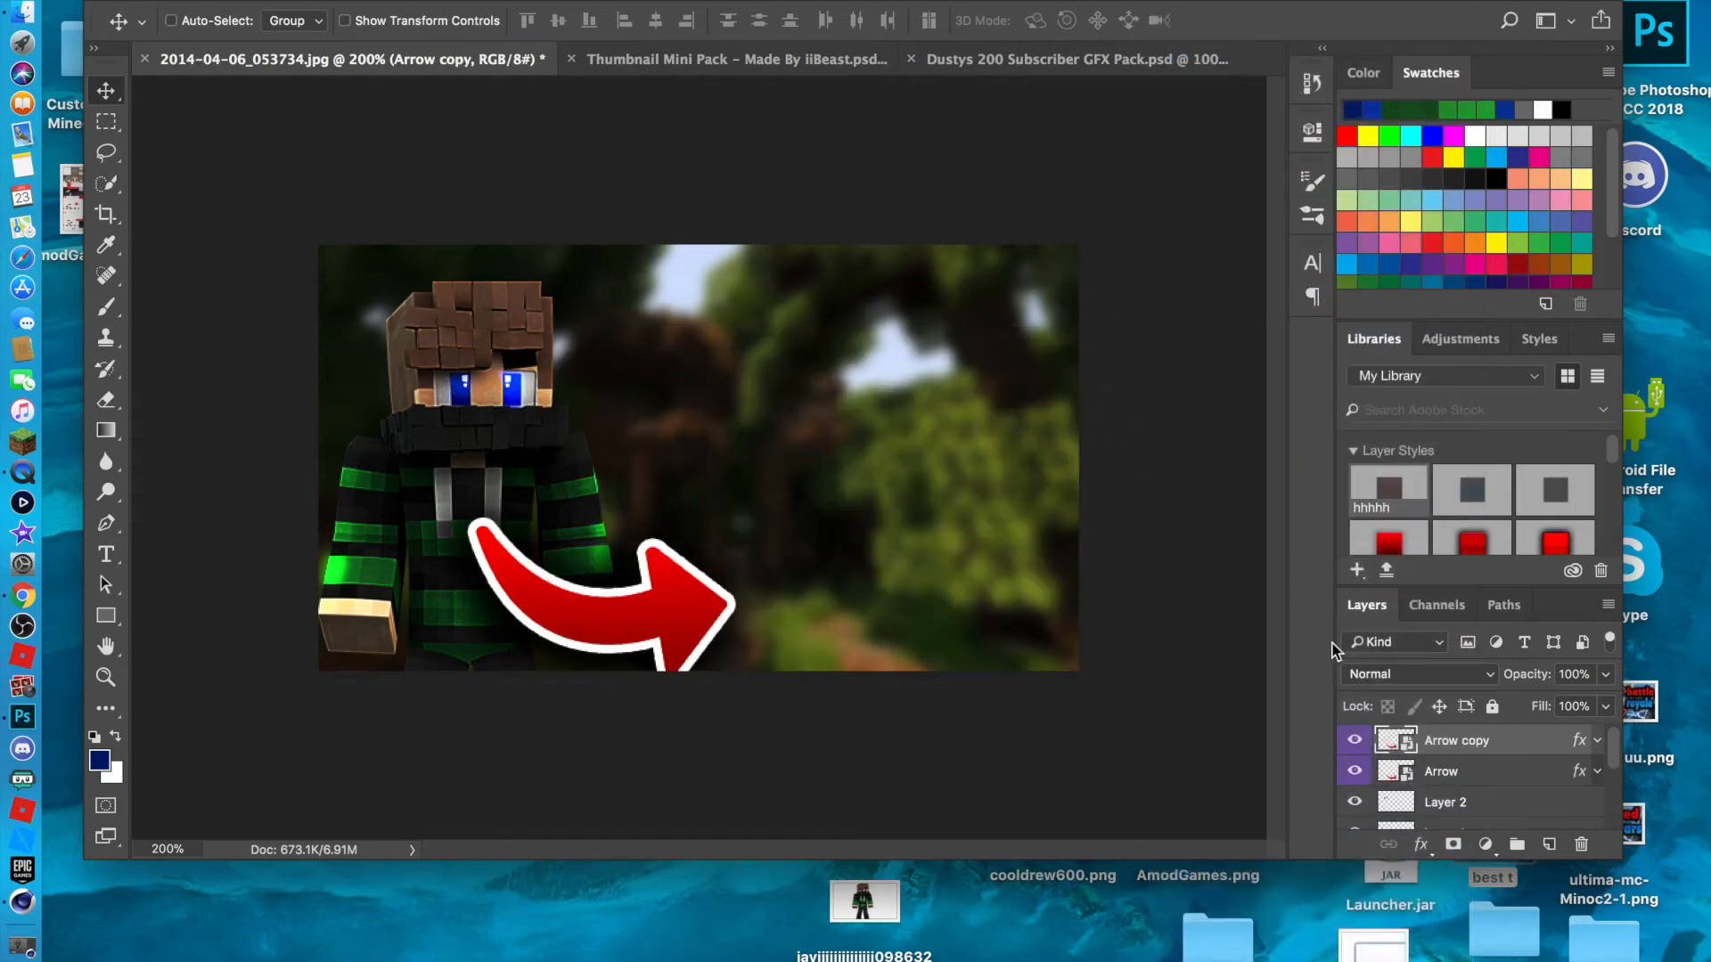
left_click_drag(1444, 747, 1423, 789)
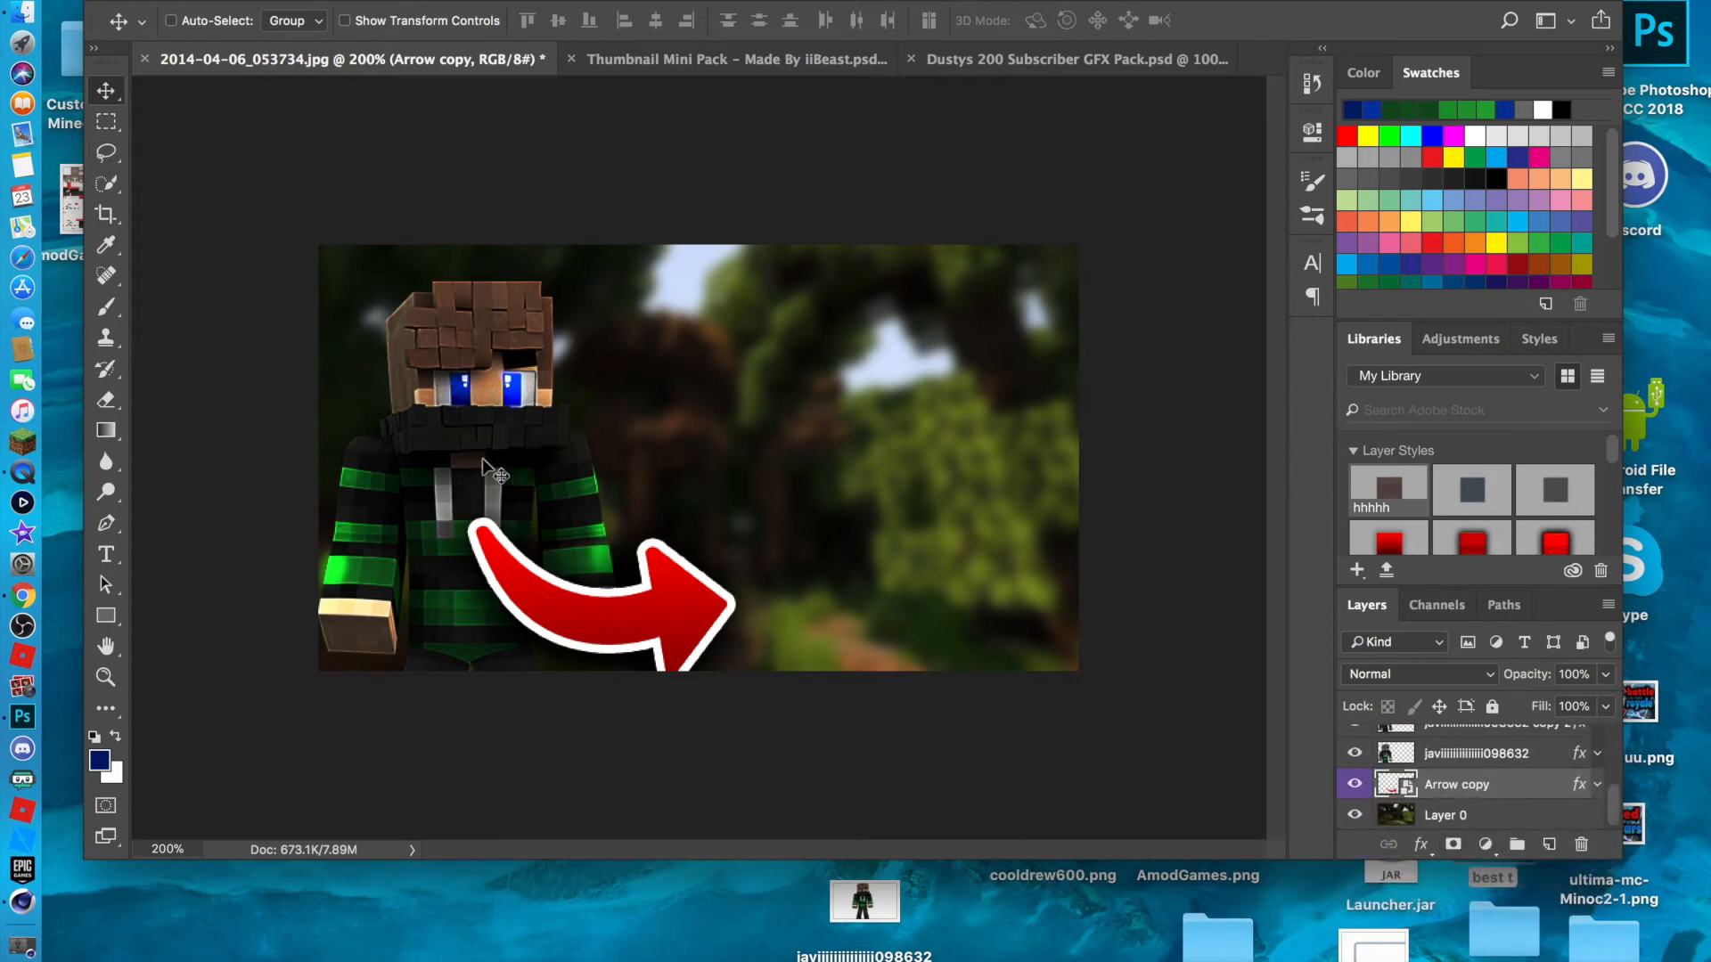
scroll(1497, 803, "up", 3)
scroll(1499, 807, "down", 3)
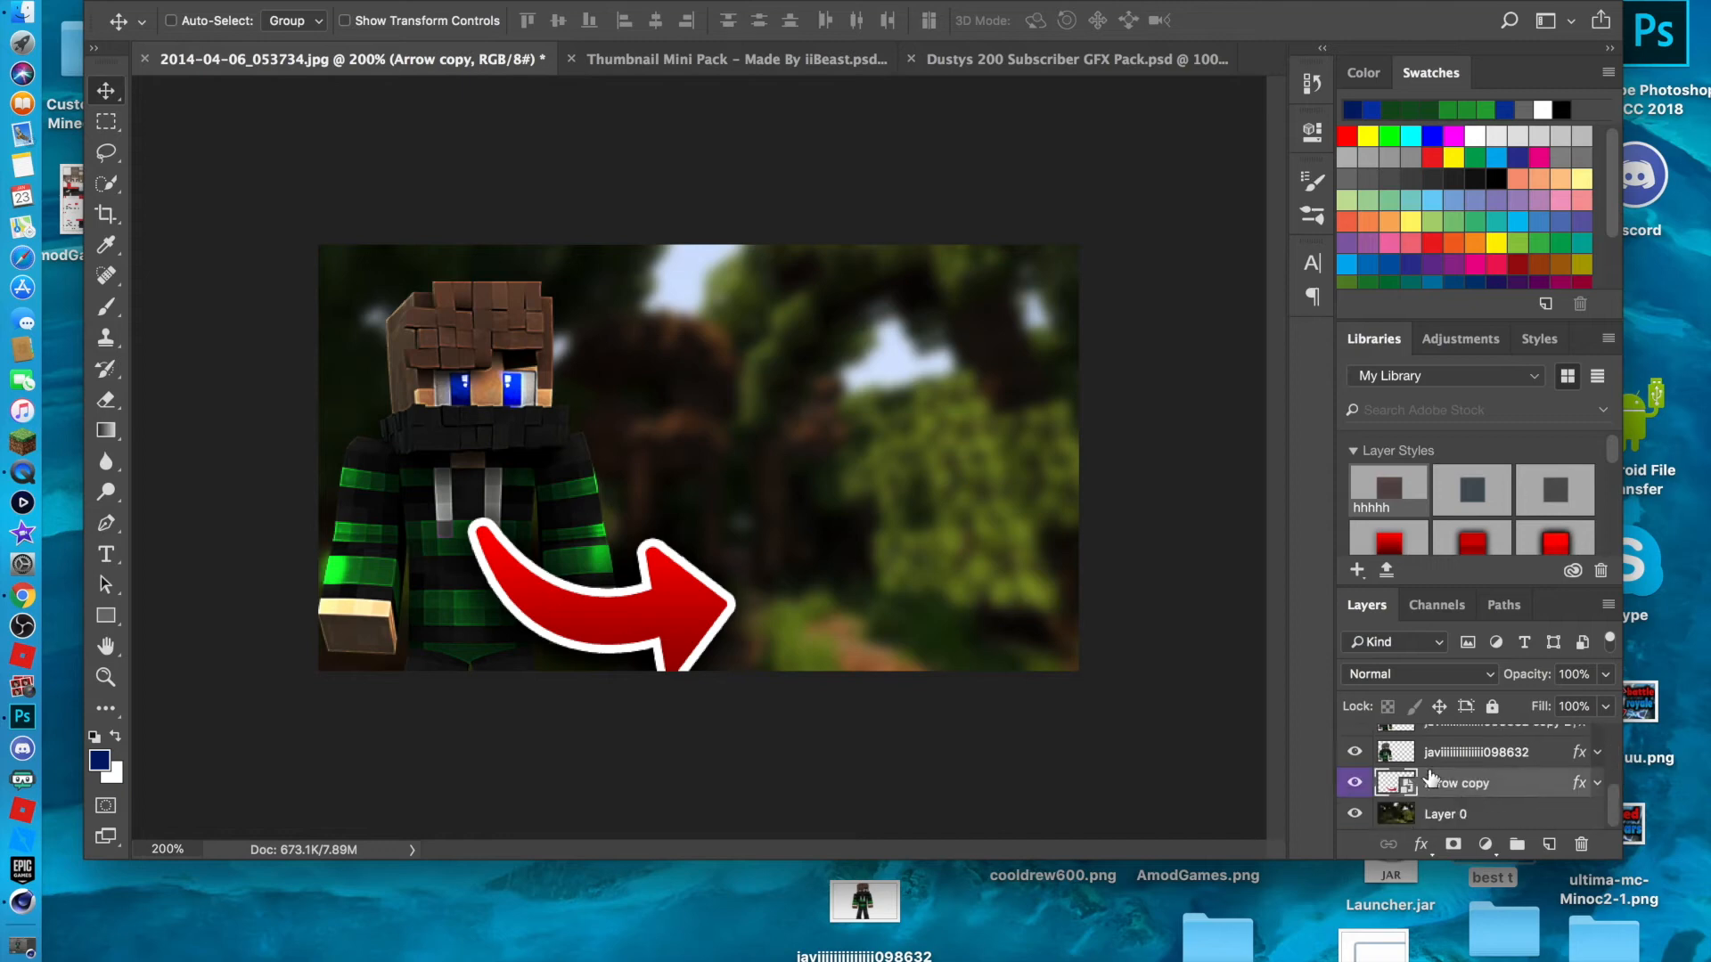
Select the original Arrow layer at the top of the stack and rasterize its layer style.
scroll(1435, 785, "up", 4)
left_click(1443, 741)
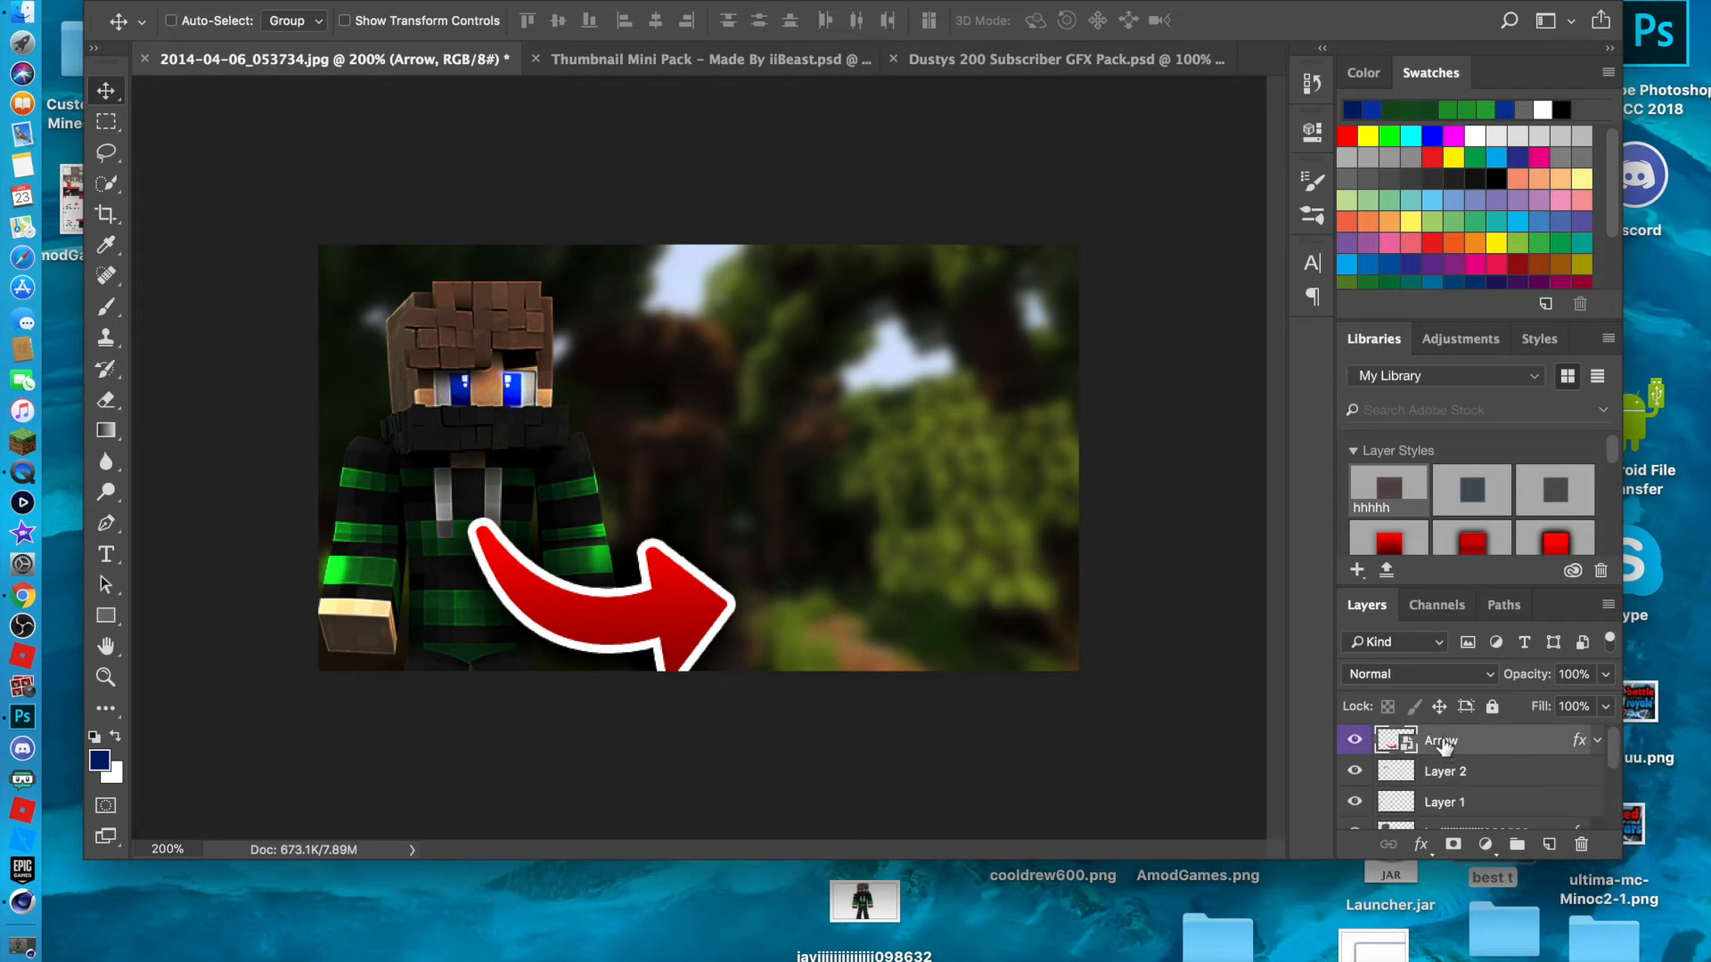
right_click(1444, 743)
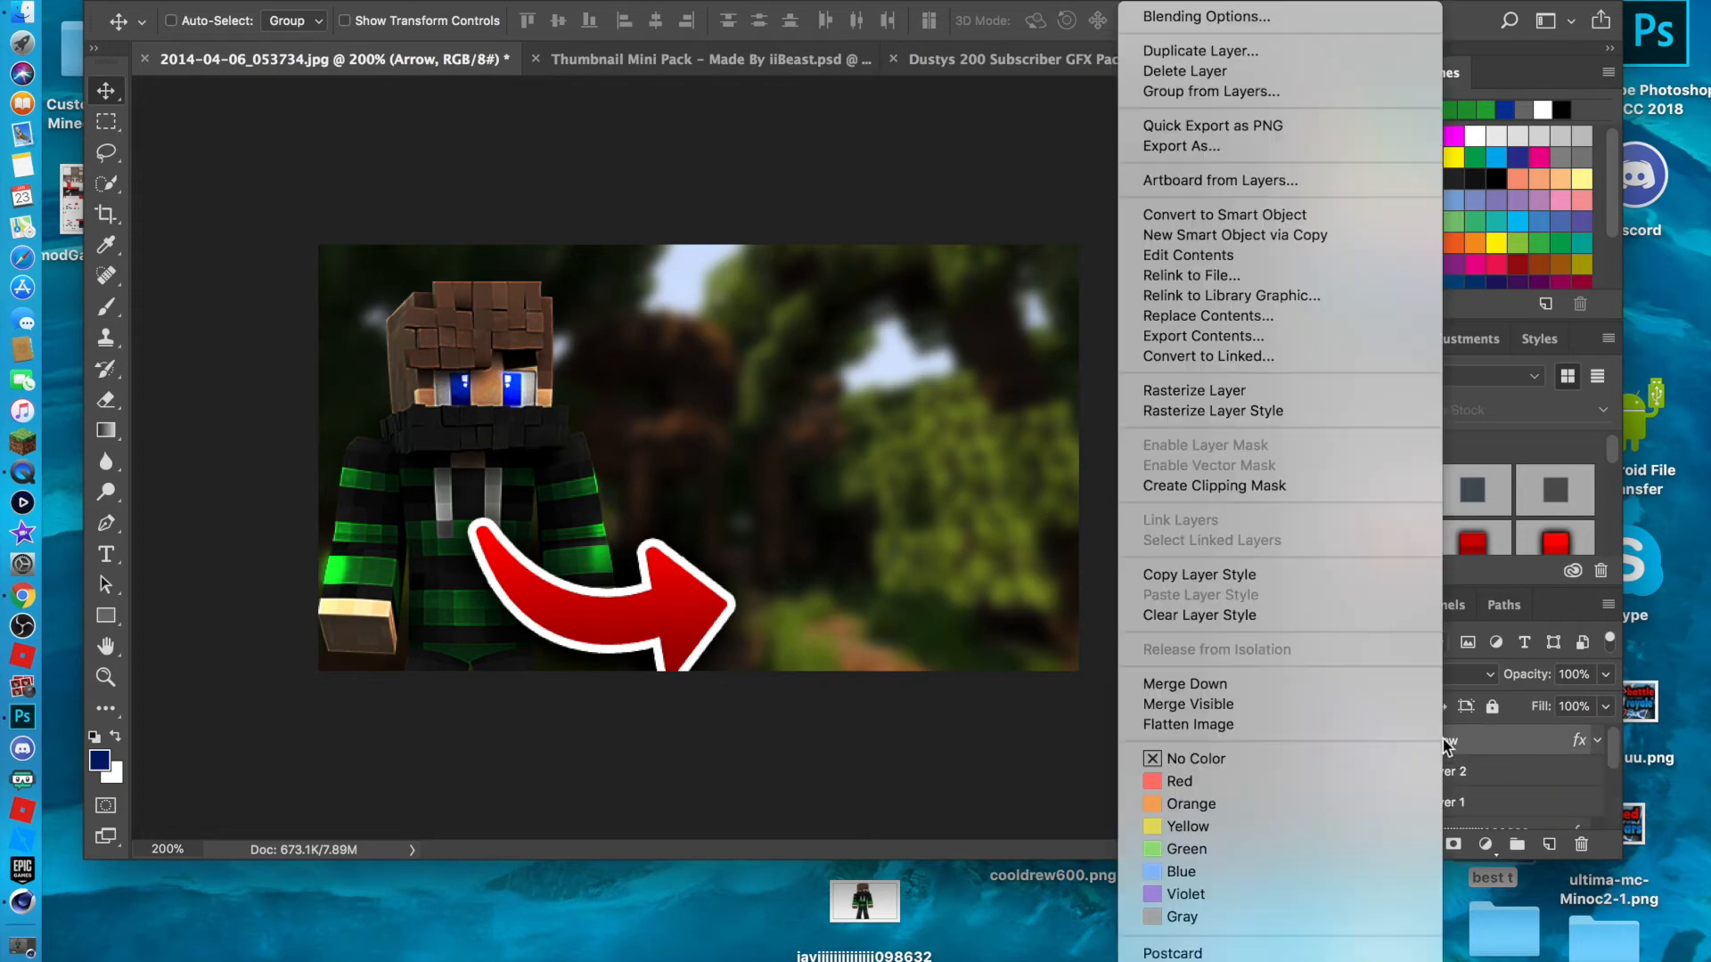
left_click(1213, 411)
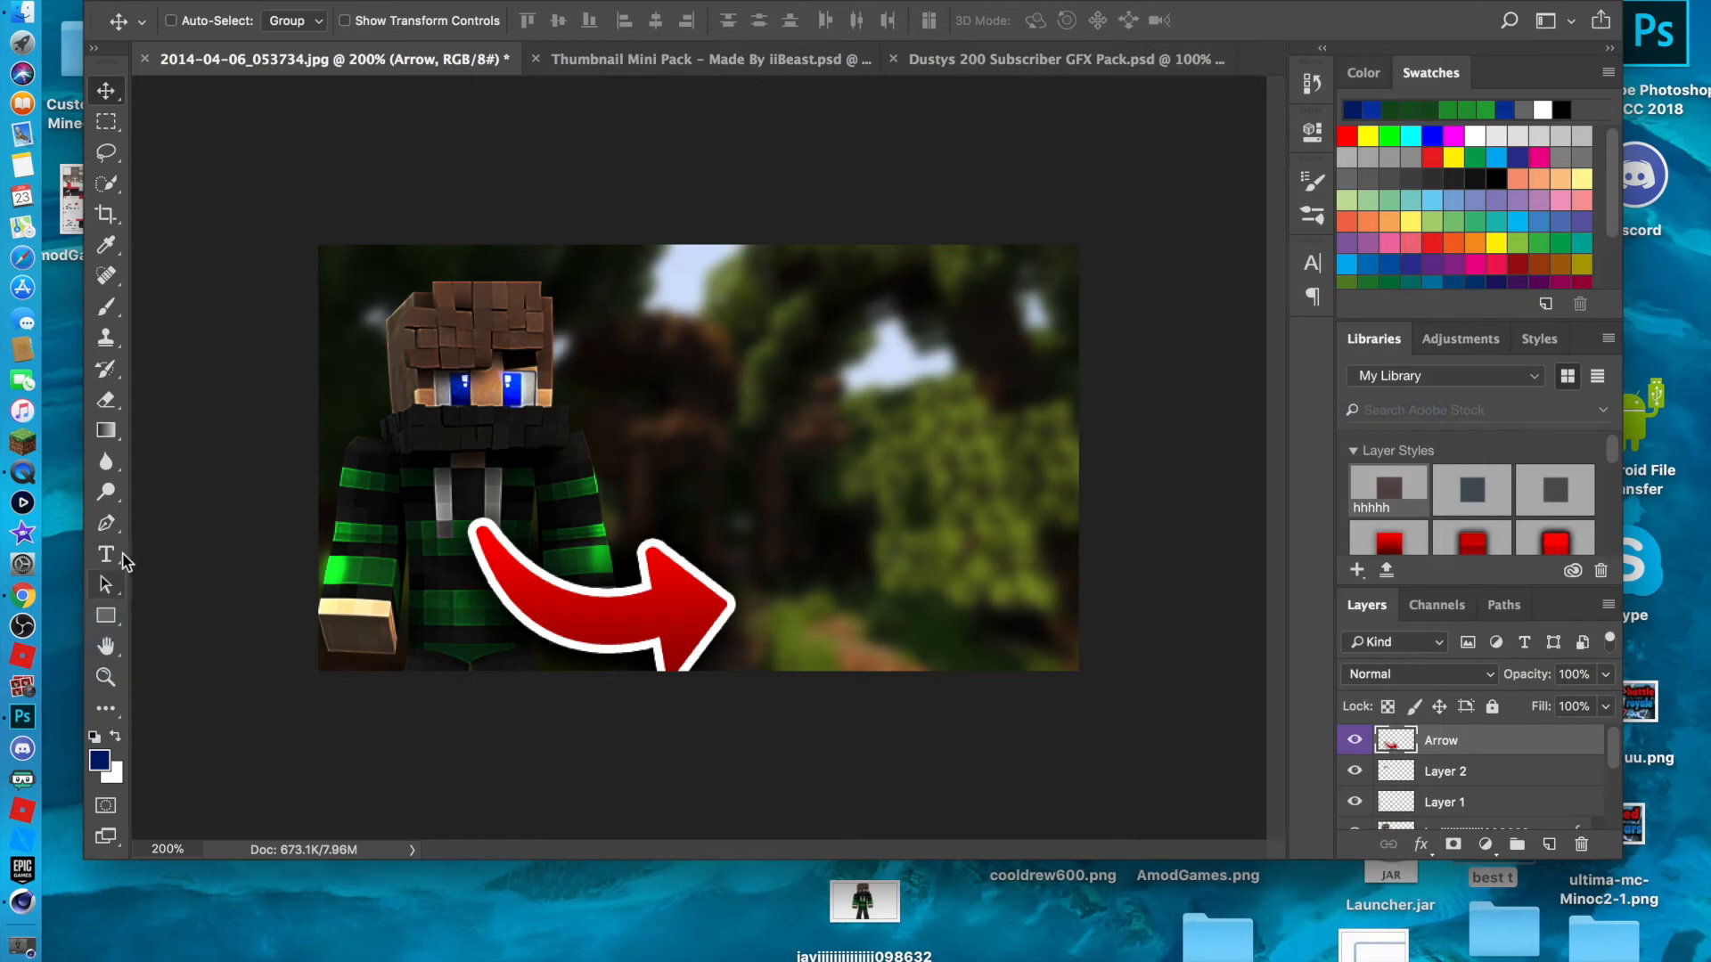
Set the Eraser size to 22 and erase the parts of the arrow covering the character's torso, sleeve and hand.
left_click(106, 400)
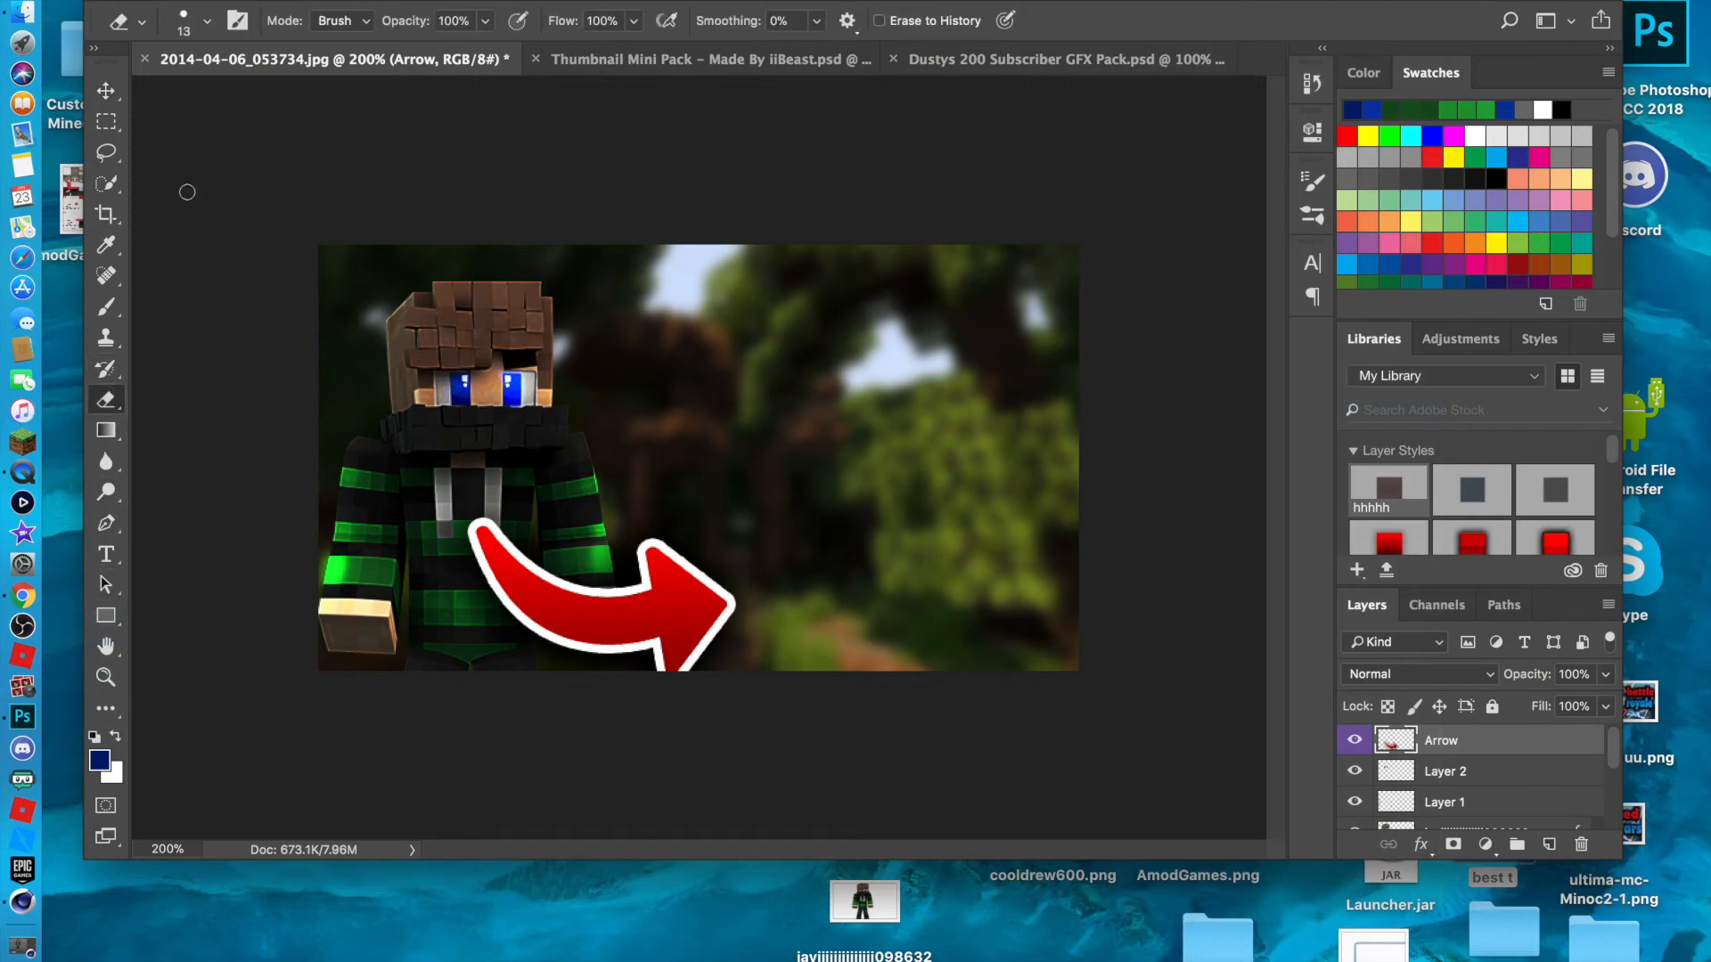
left_click(205, 28)
left_click_drag(225, 91, 233, 90)
left_click(206, 31)
mouse_move(487, 522)
left_mouse_down()
mouse_move(482, 480)
mouse_move(419, 554)
mouse_move(470, 554)
mouse_move(511, 481)
mouse_move(504, 502)
mouse_move(527, 518)
mouse_move(488, 593)
mouse_move(496, 667)
left_mouse_up()
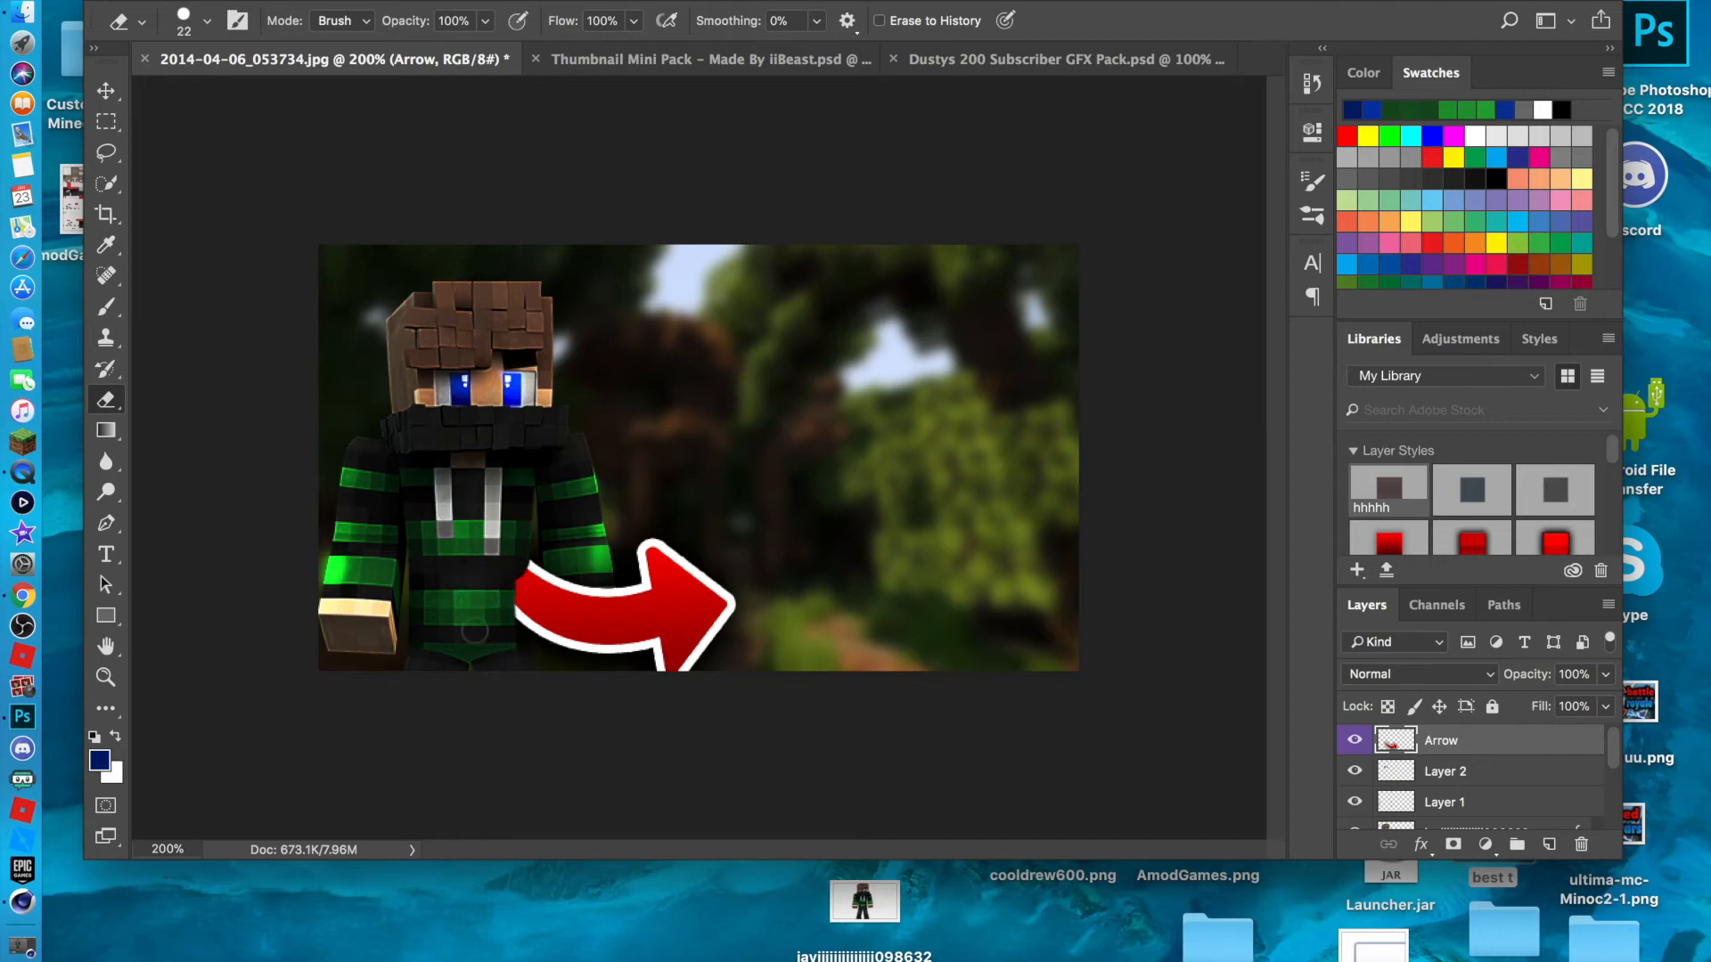
mouse_move(520, 580)
left_mouse_down()
mouse_move(549, 557)
mouse_move(483, 637)
mouse_move(545, 552)
mouse_move(541, 655)
left_mouse_up()
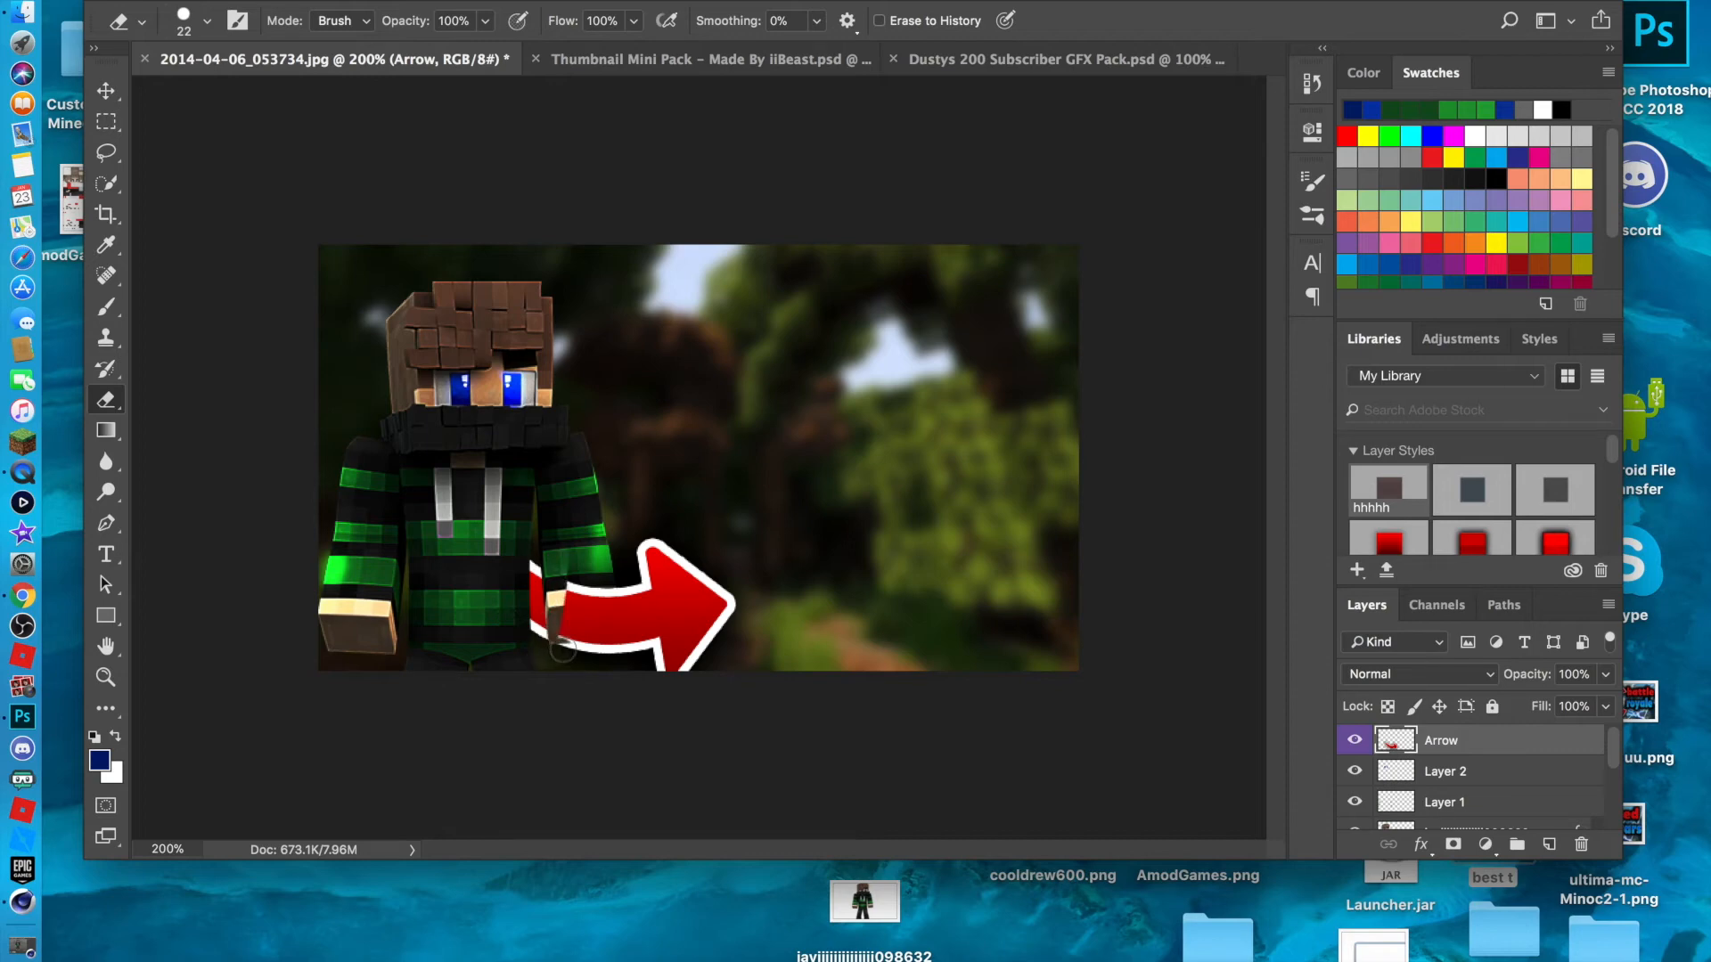
left_click_drag(591, 546, 594, 552)
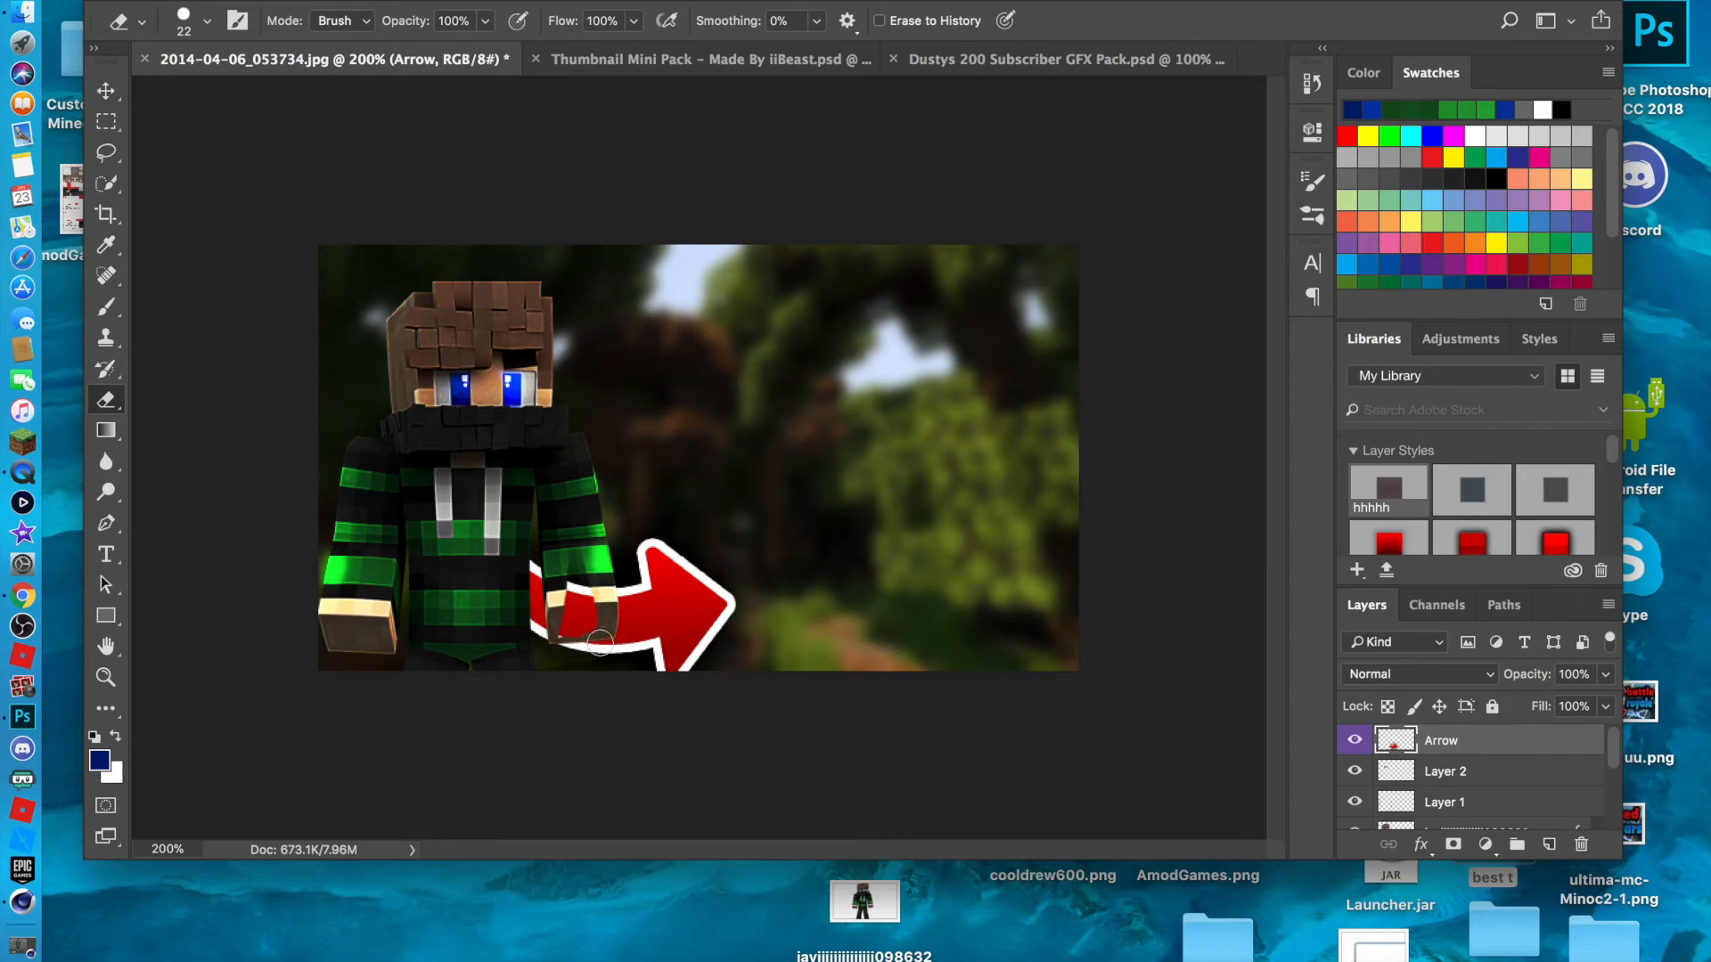
left_click_drag(571, 625, 584, 601)
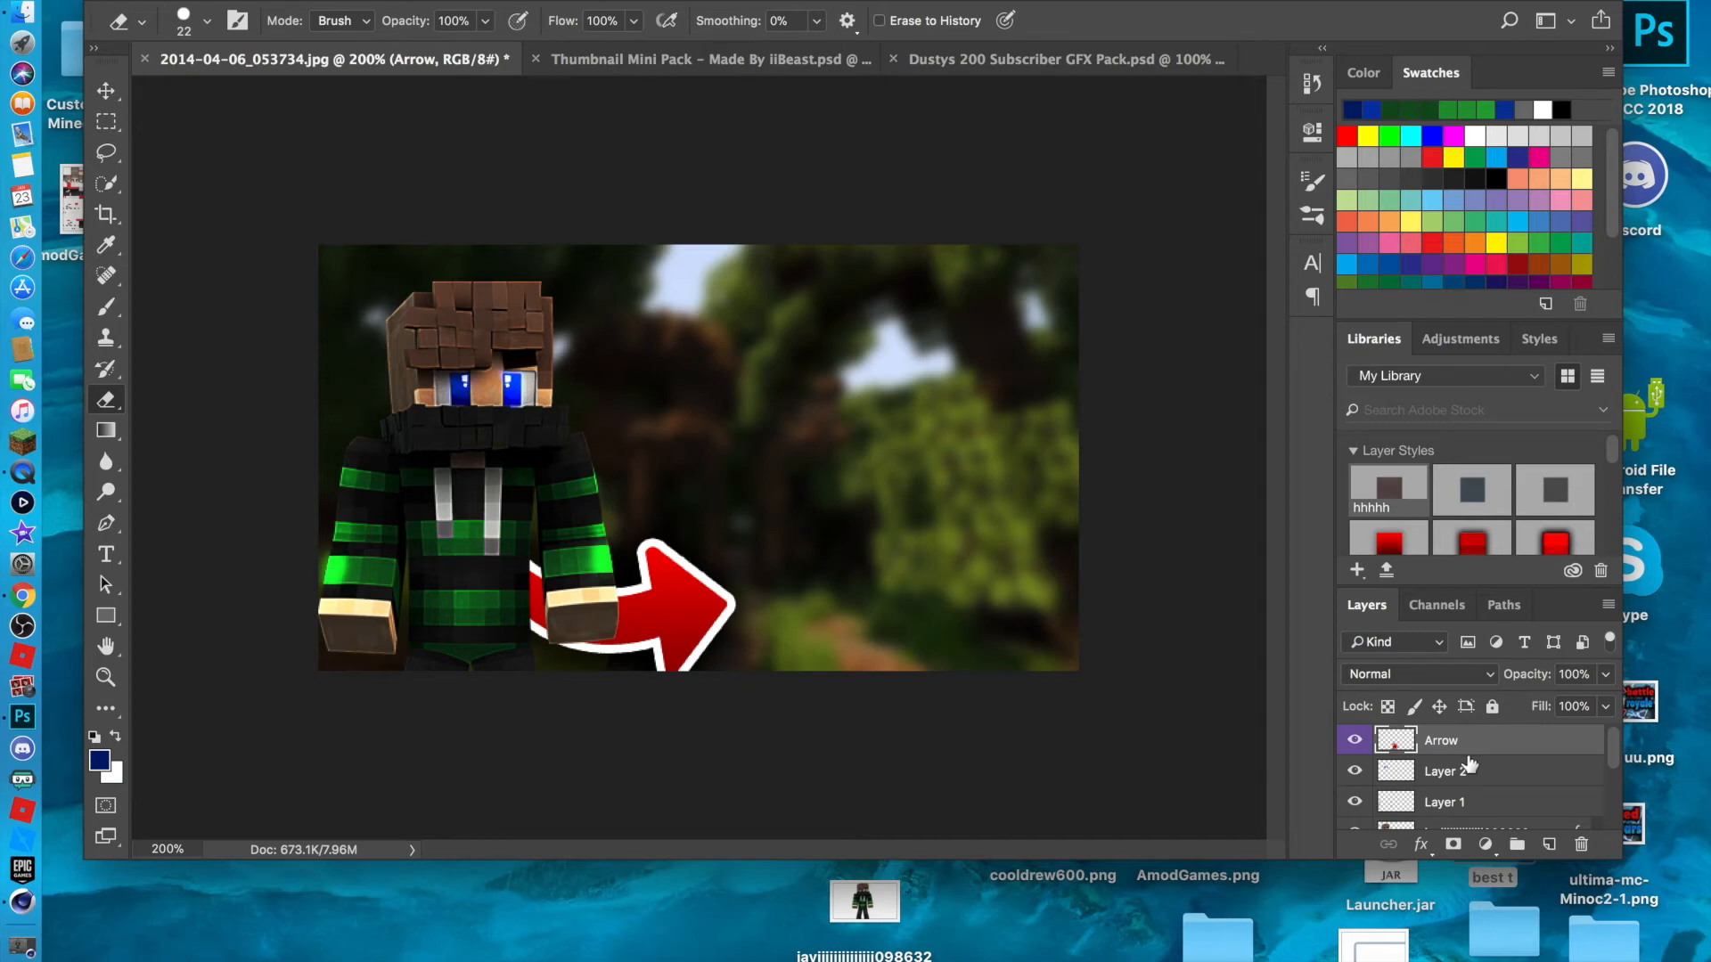
Copy the Arrow layer from the Dustys 200 Subscriber GFX Pack into the forest image again as a second arrow.
left_click(704, 59)
left_click(1158, 59)
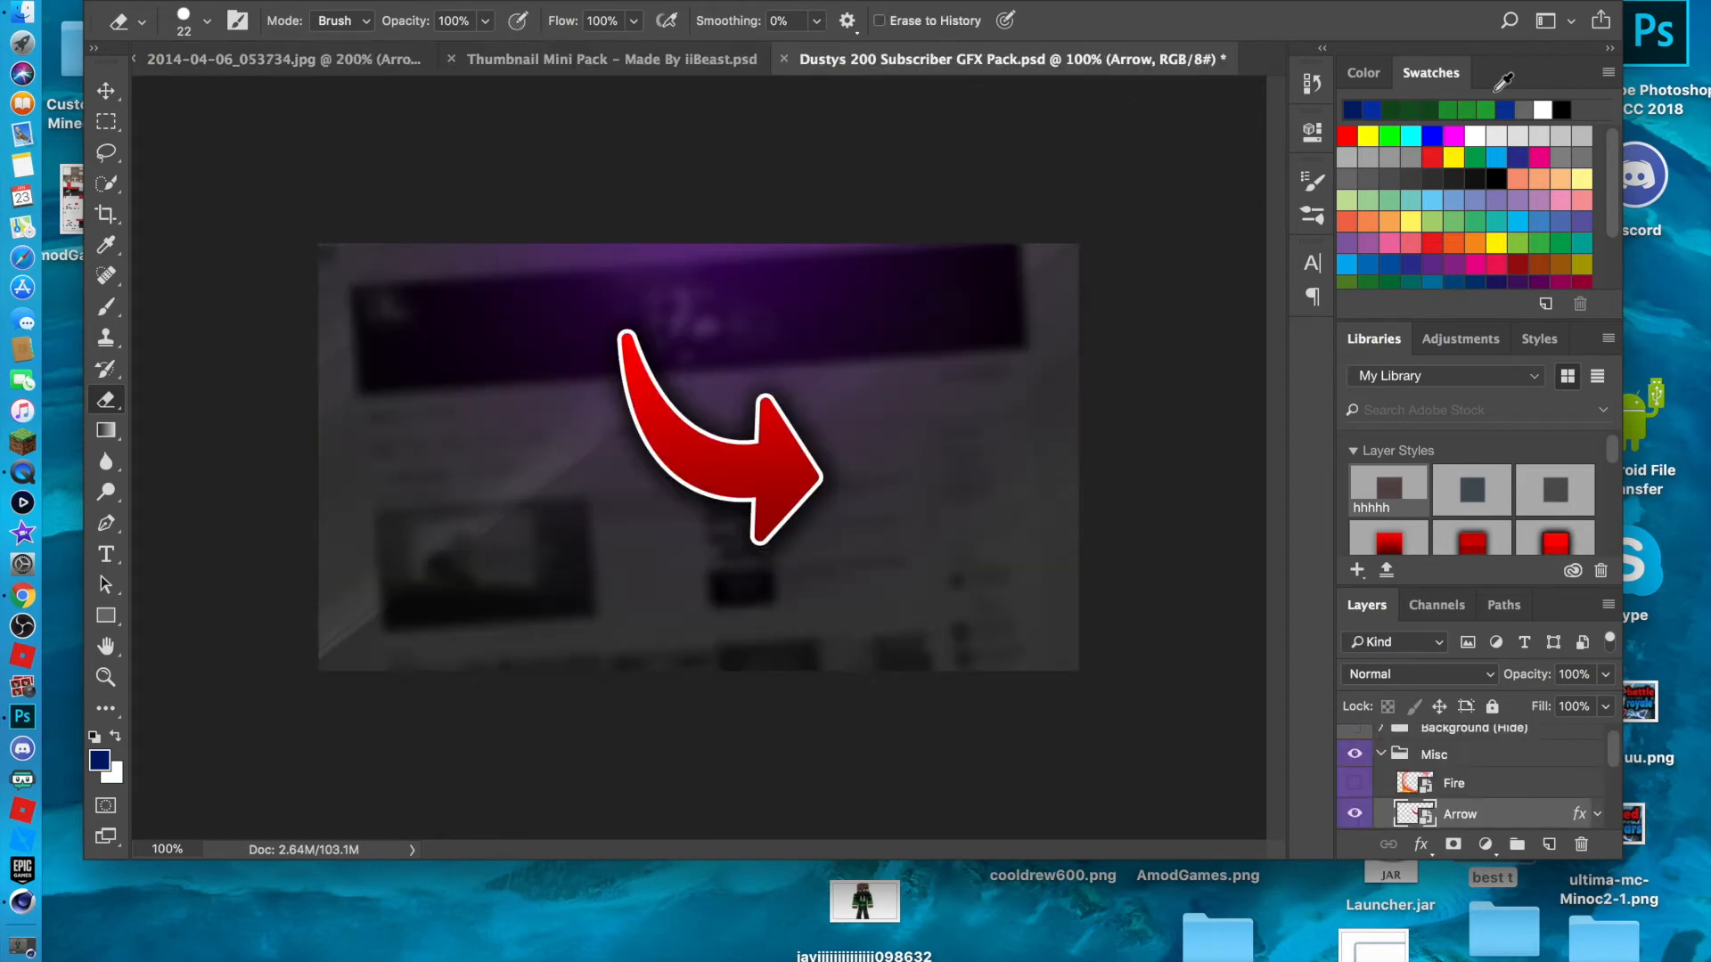
key("v")
mouse_move(851, 534)
left_mouse_down()
mouse_move(398, 75)
mouse_move(752, 508)
mouse_move(718, 470)
left_mouse_up()
Scale the second arrow to about 550% width and 432% height and rotate it about -3.7°.
left_click(268, 0)
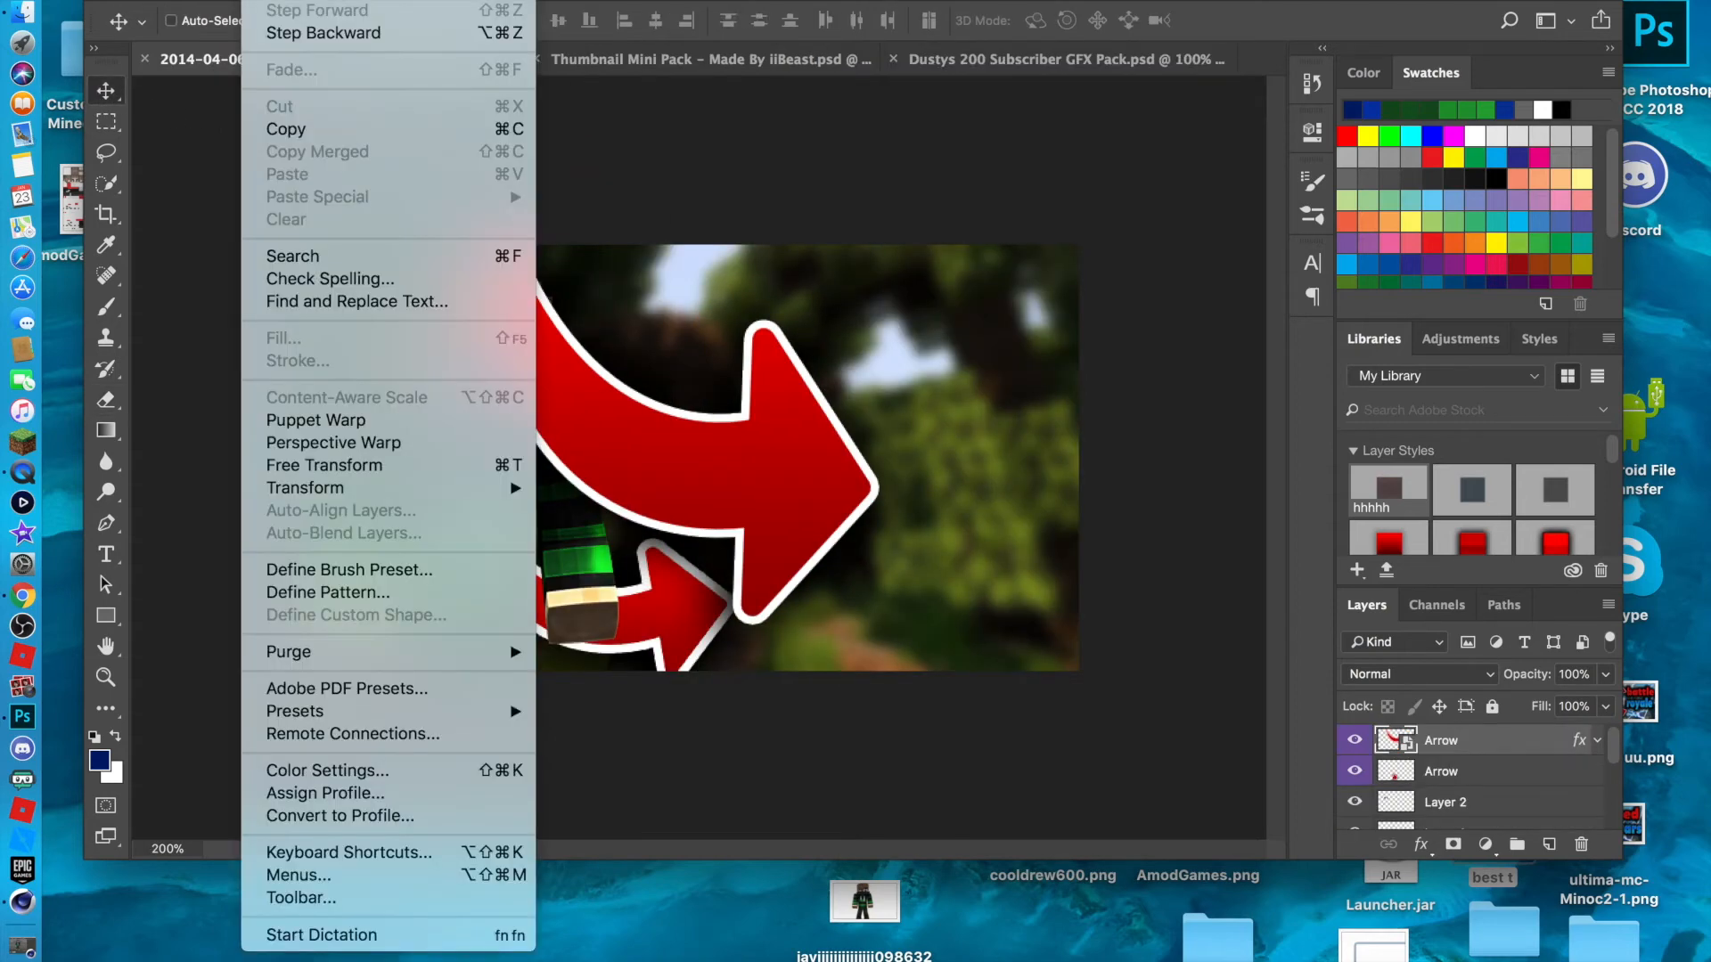
mouse_move(305, 488)
left_click(581, 525)
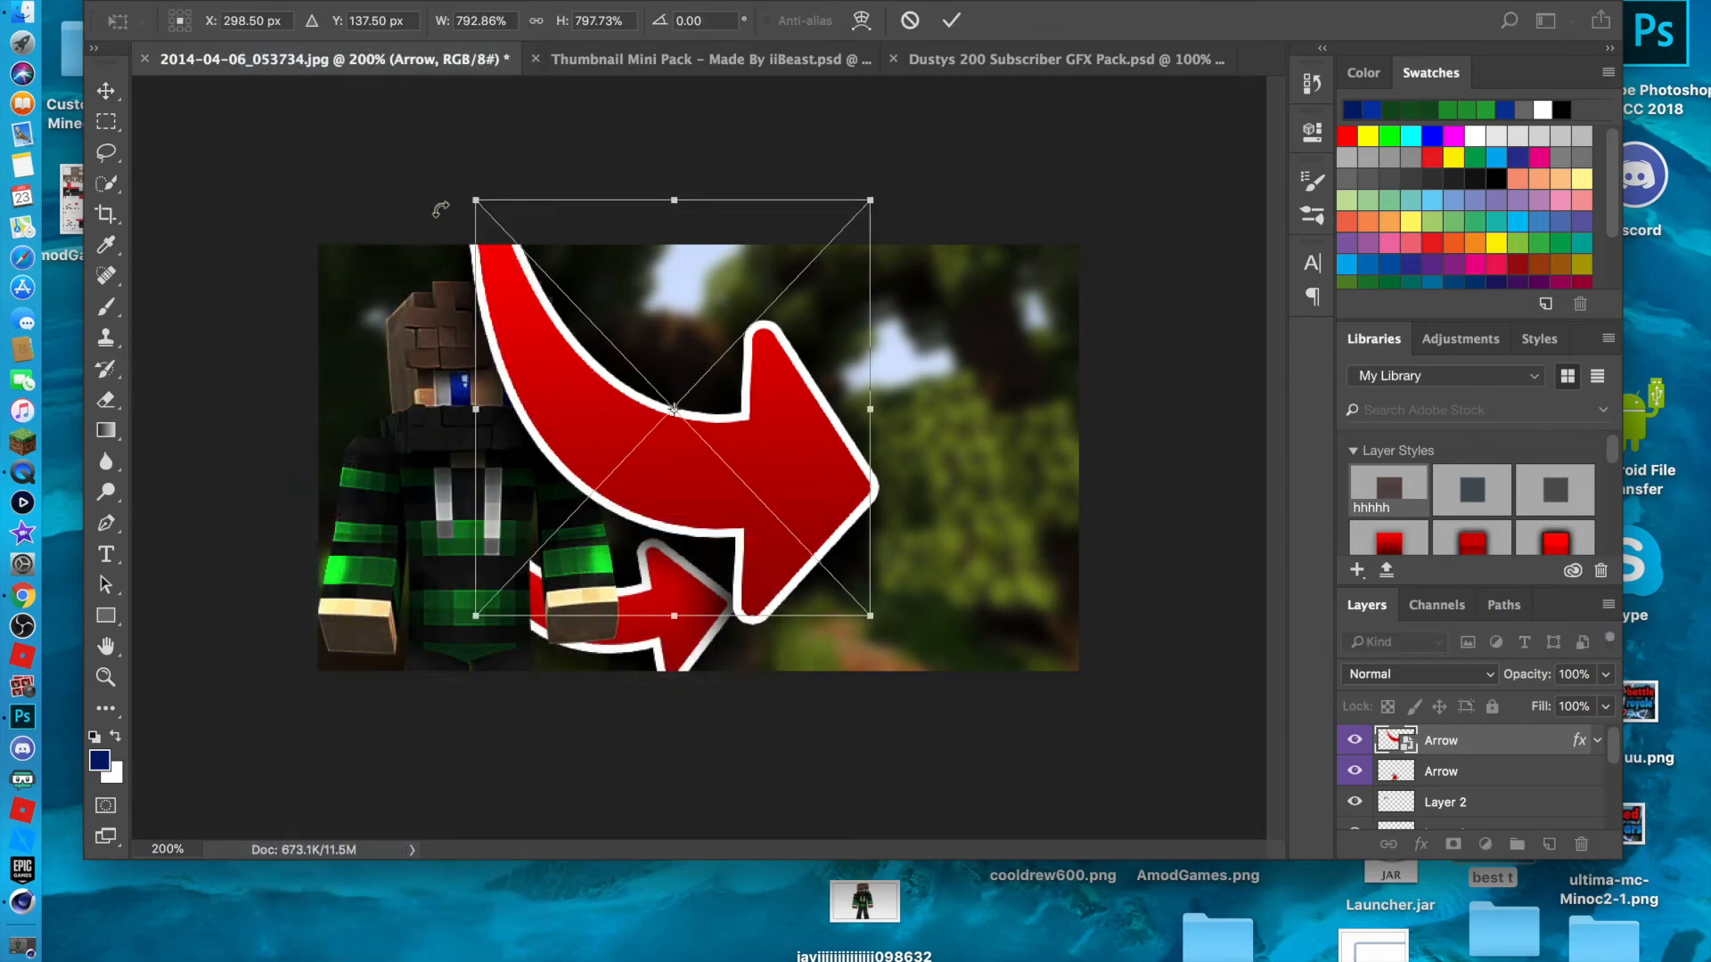
left_click_drag(483, 204, 602, 395)
mouse_move(694, 341)
left_mouse_down()
mouse_move(753, 343)
mouse_move(691, 352)
mouse_move(707, 357)
left_mouse_up()
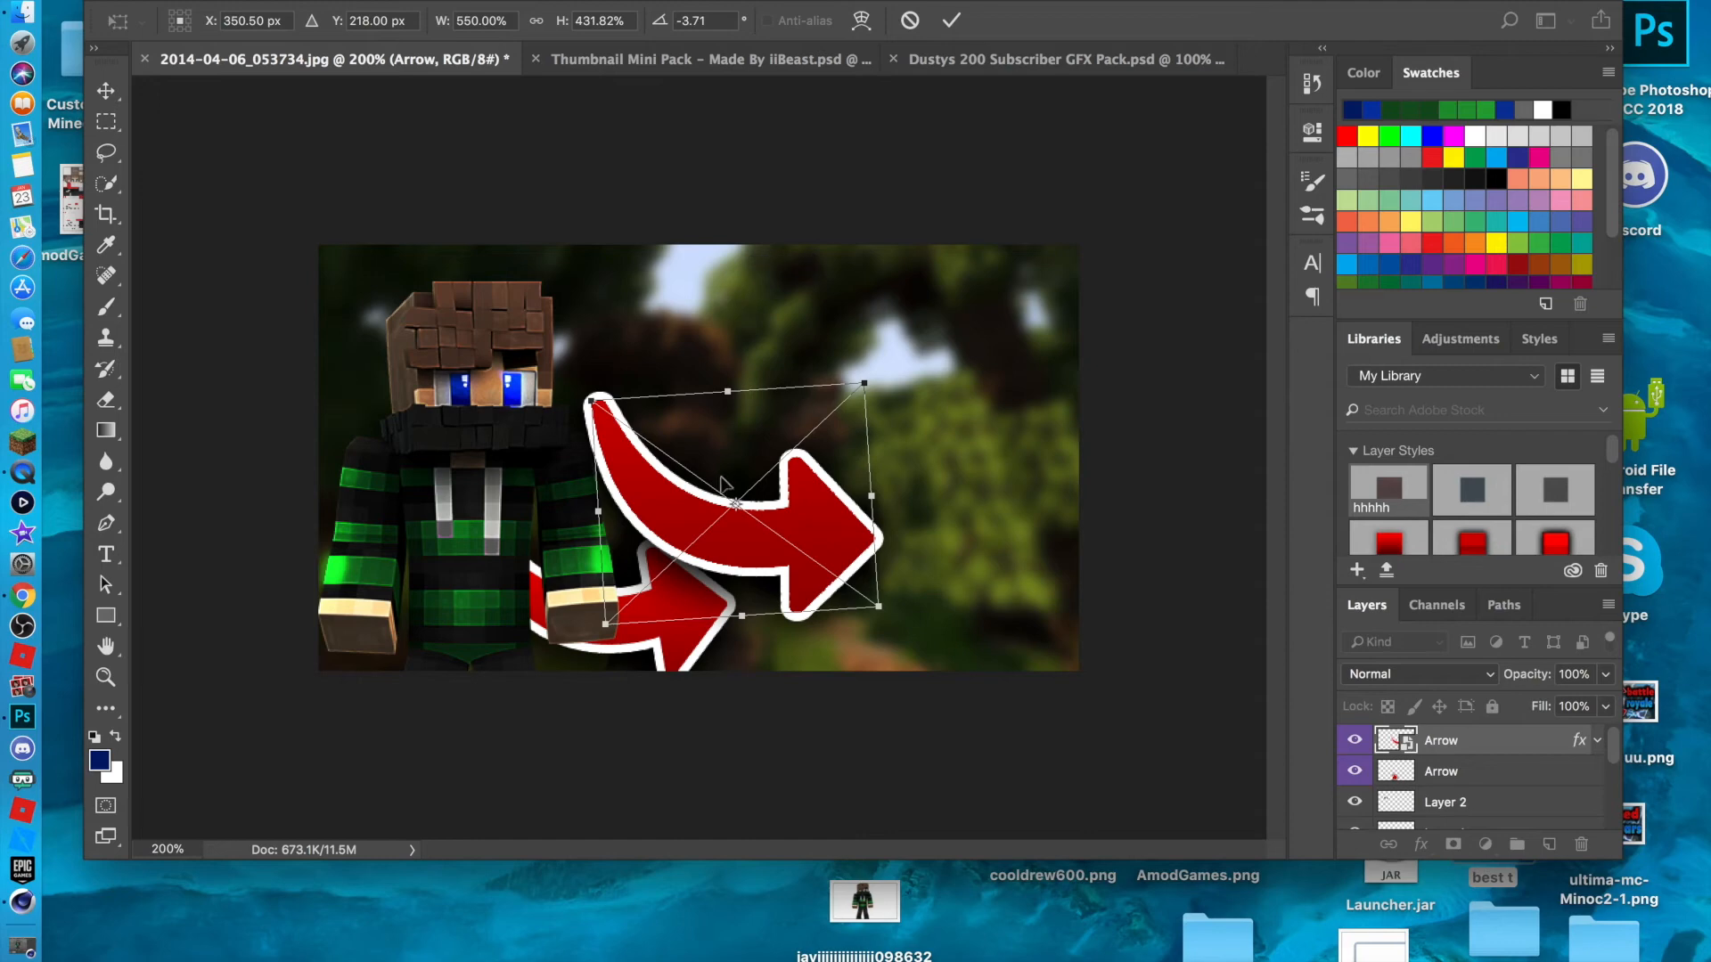
Flip the second arrow vertically over the character's head, scale it to about 478% width and 335% height, rotate it about -160° and apply the transform.
left_click_drag(733, 427, 714, 269)
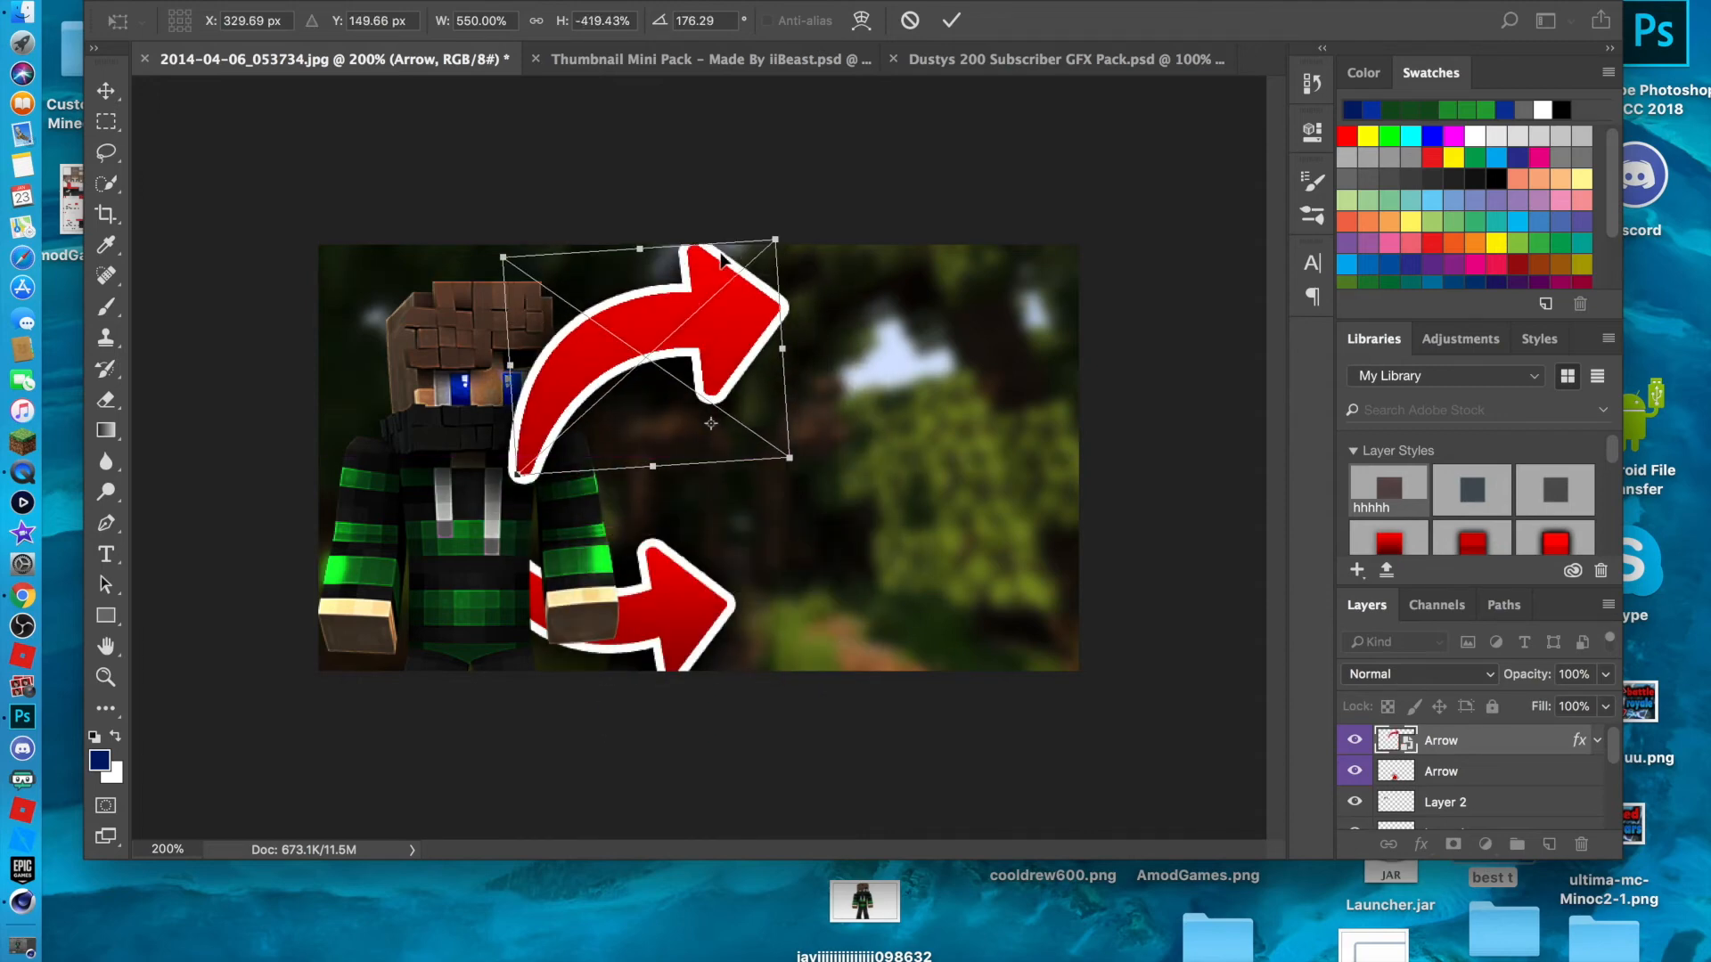
left_click_drag(682, 201, 757, 239)
left_click_drag(727, 344, 643, 385)
left_click_drag(421, 428, 442, 398)
left_click_drag(557, 378, 564, 369)
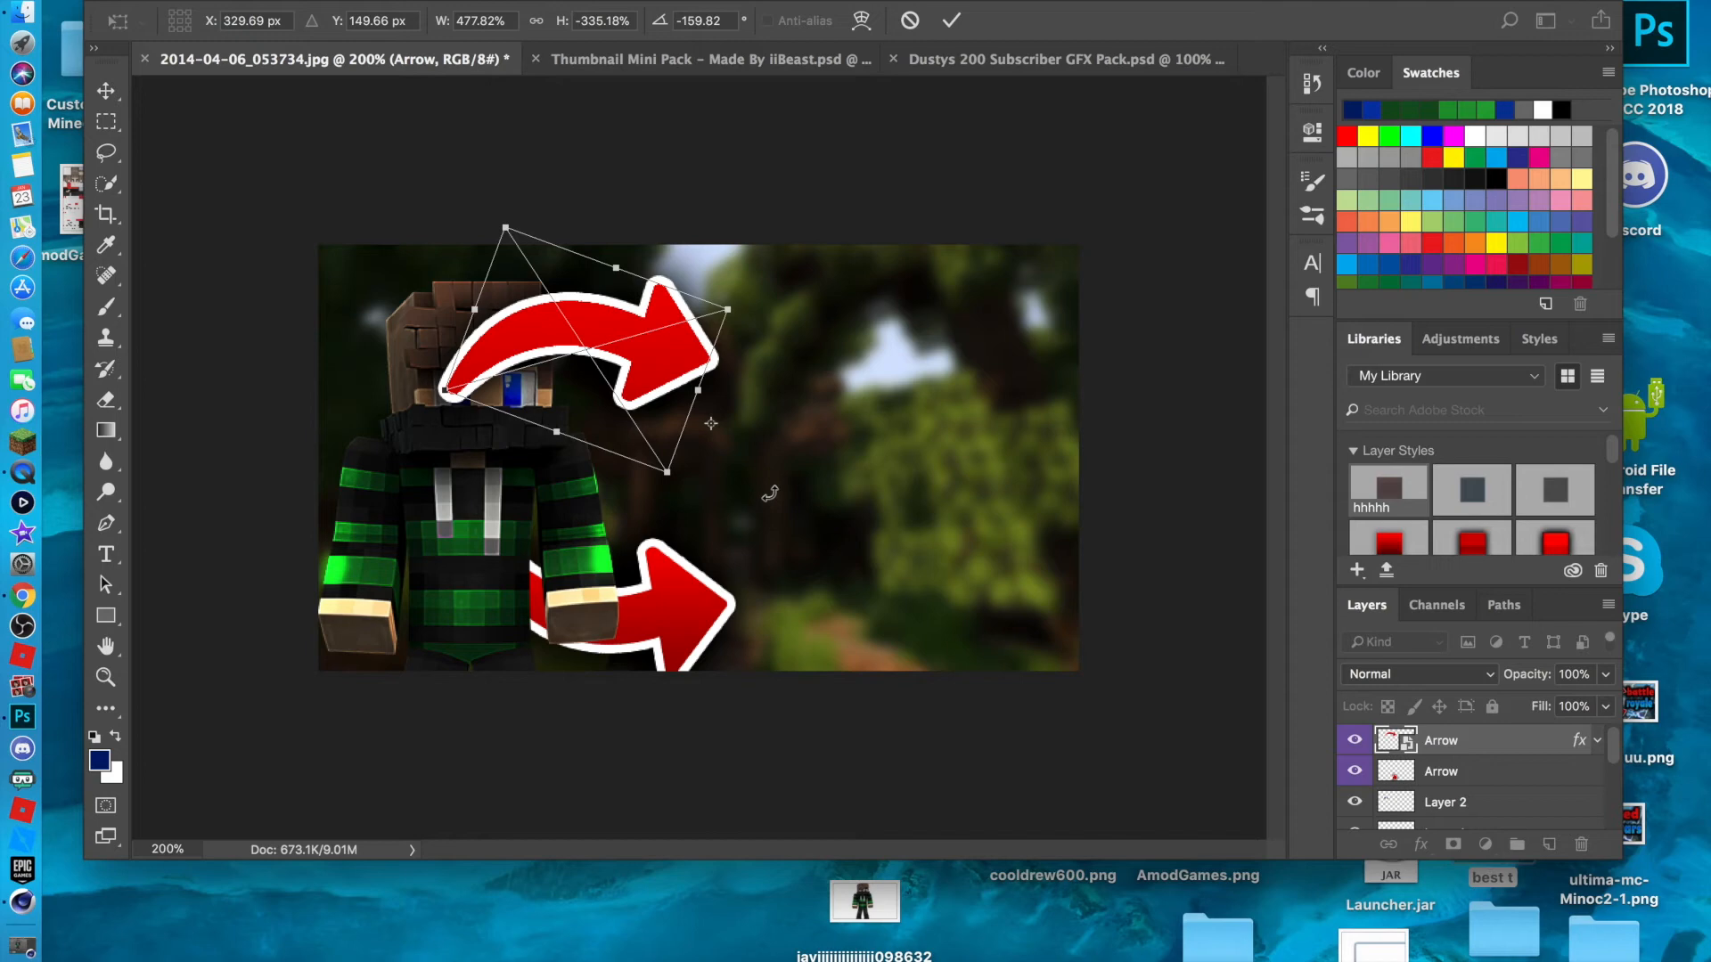
left_click(106, 90)
left_click(1089, 343)
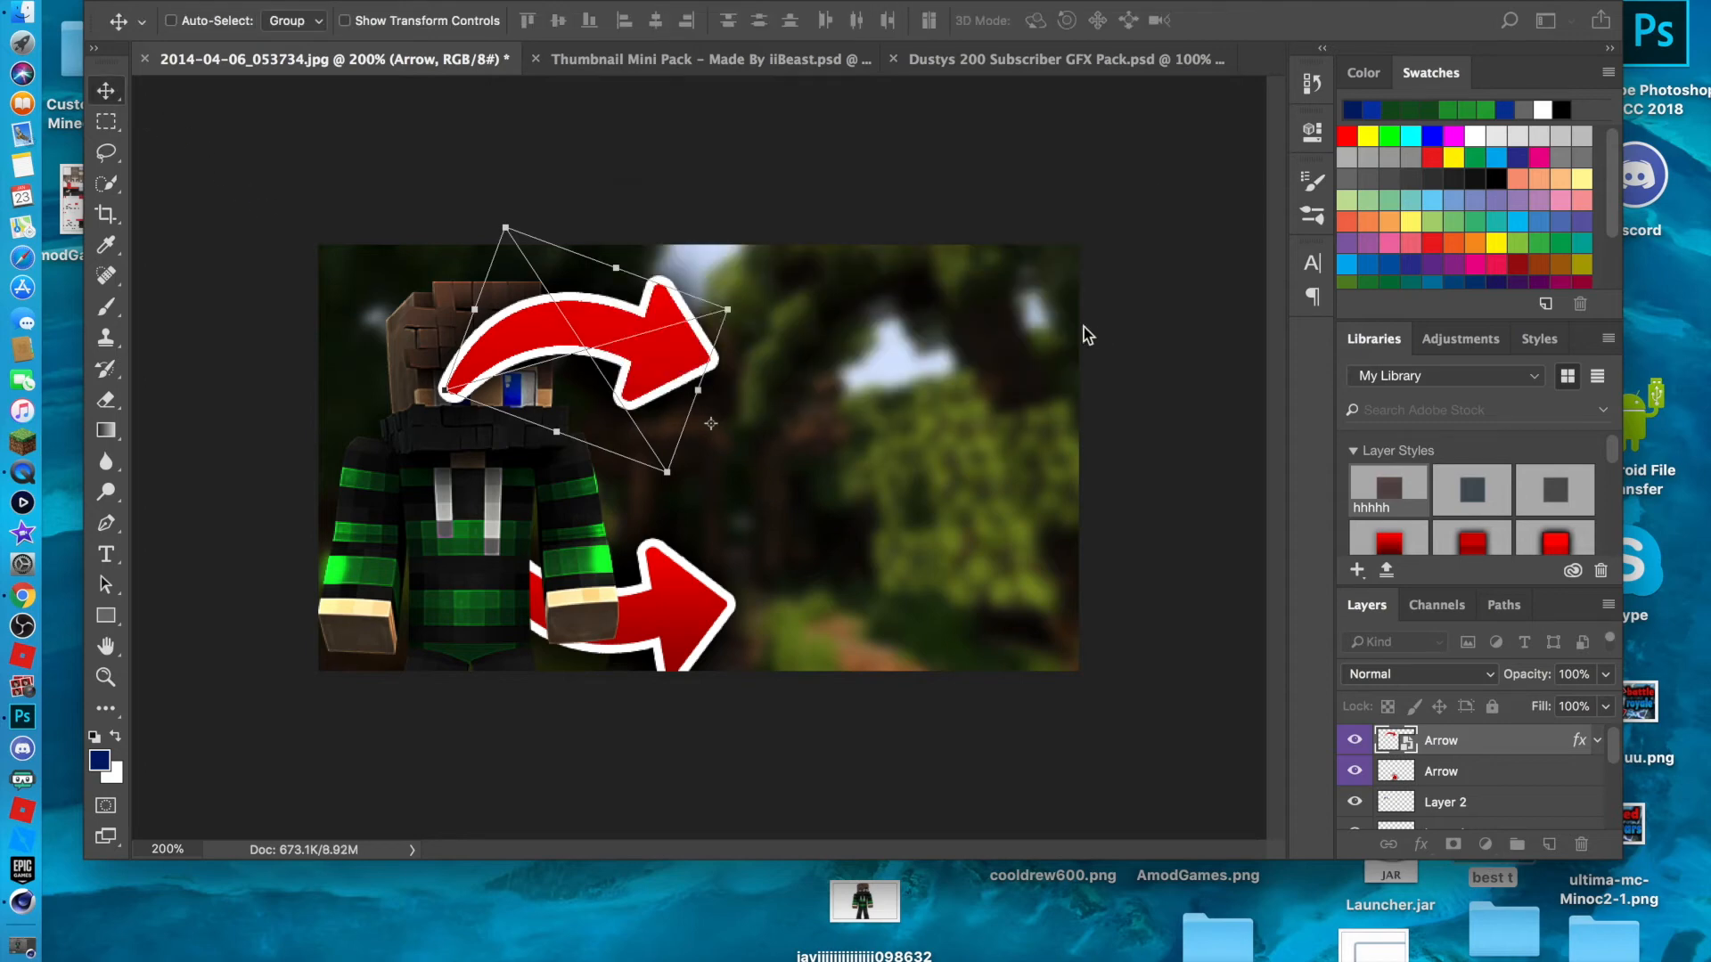
Duplicate the second Arrow layer as Arrow copy 2 and place the duplicate beneath the character layers, above Arrow copy.
right_click(1466, 736)
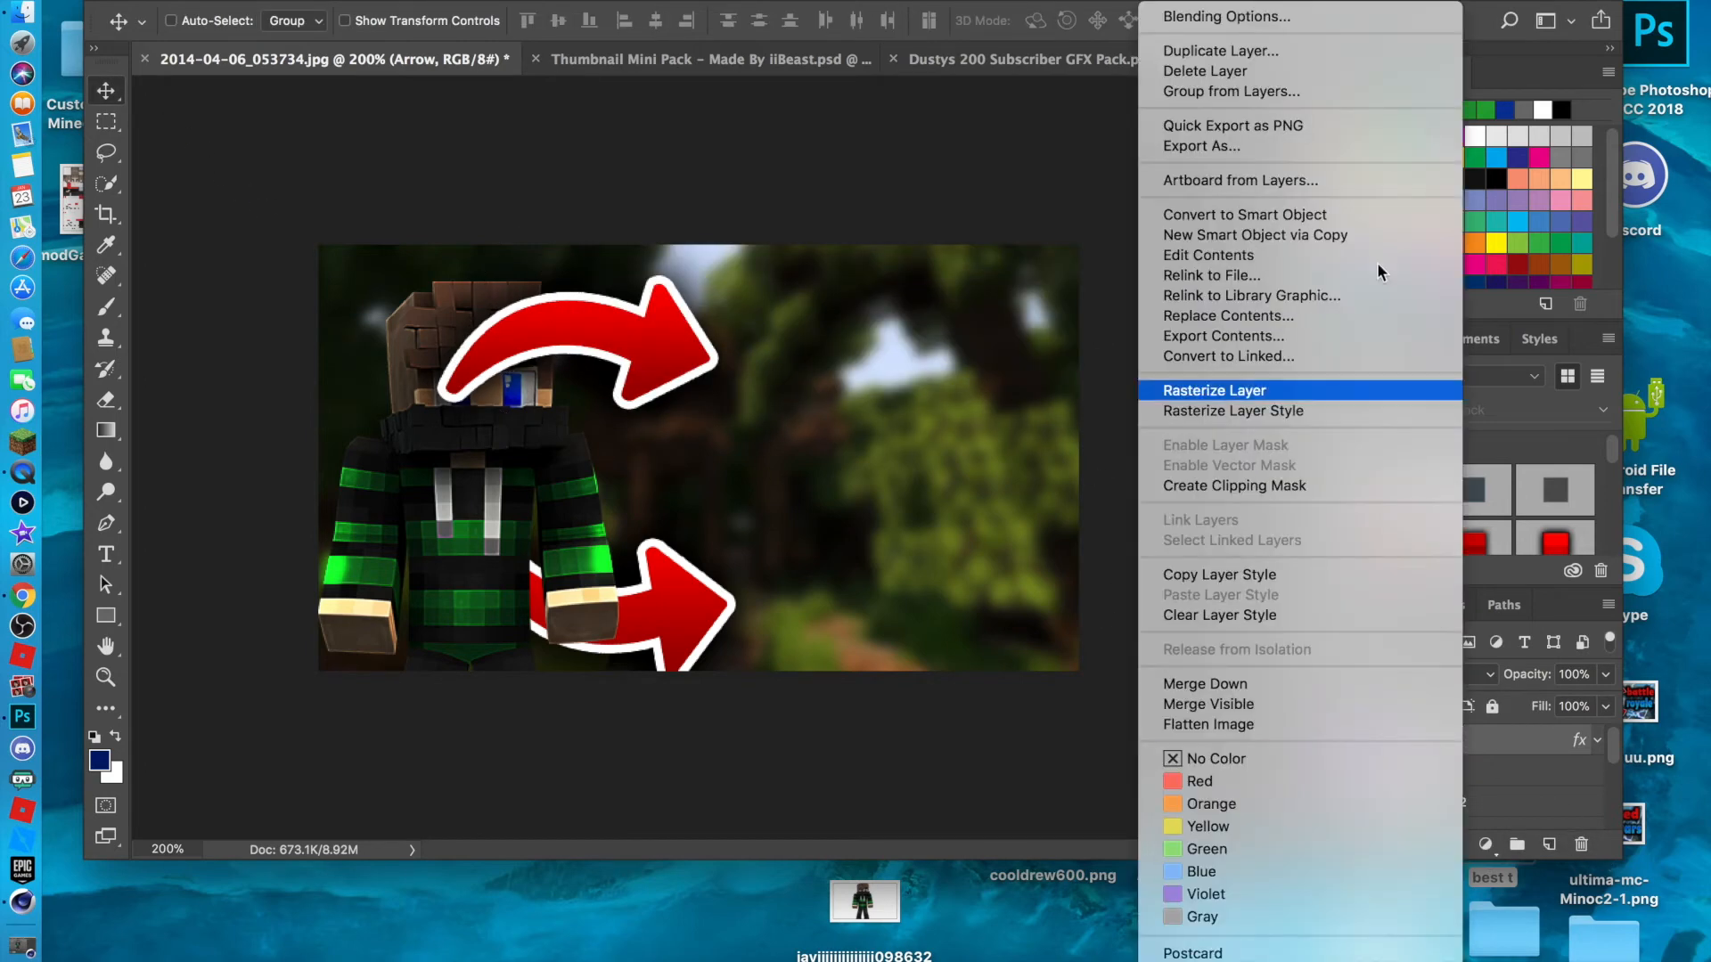
left_click(1221, 51)
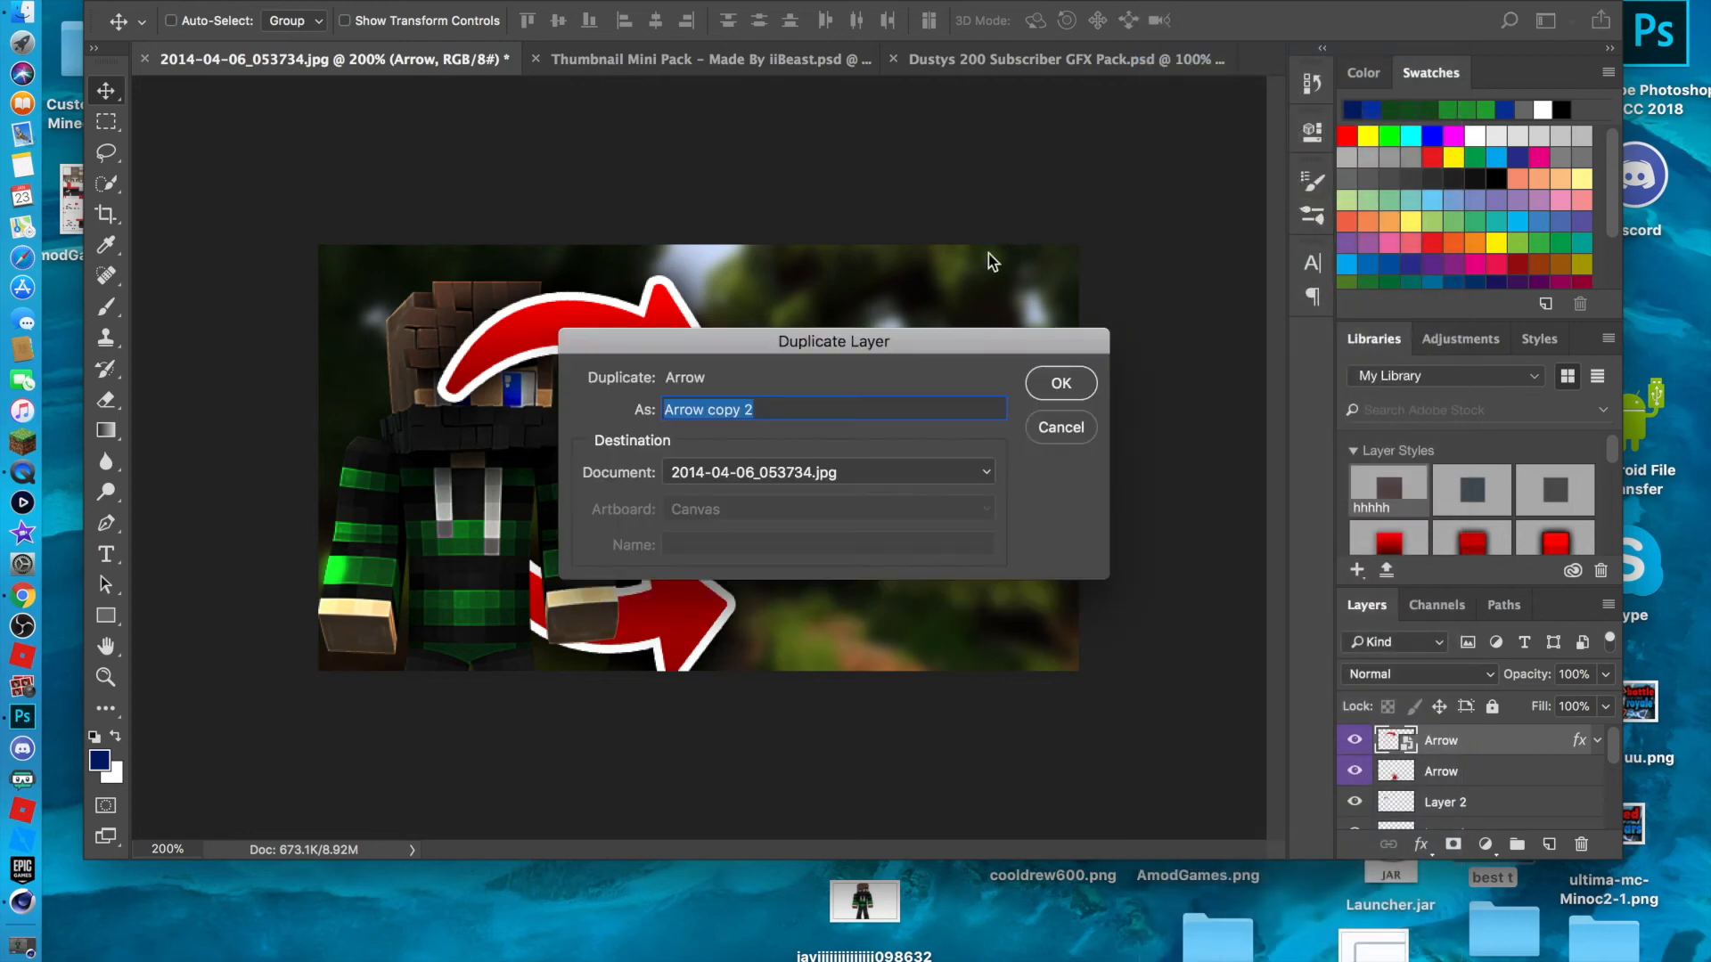
left_click(1057, 382)
left_click_drag(1477, 753, 1476, 800)
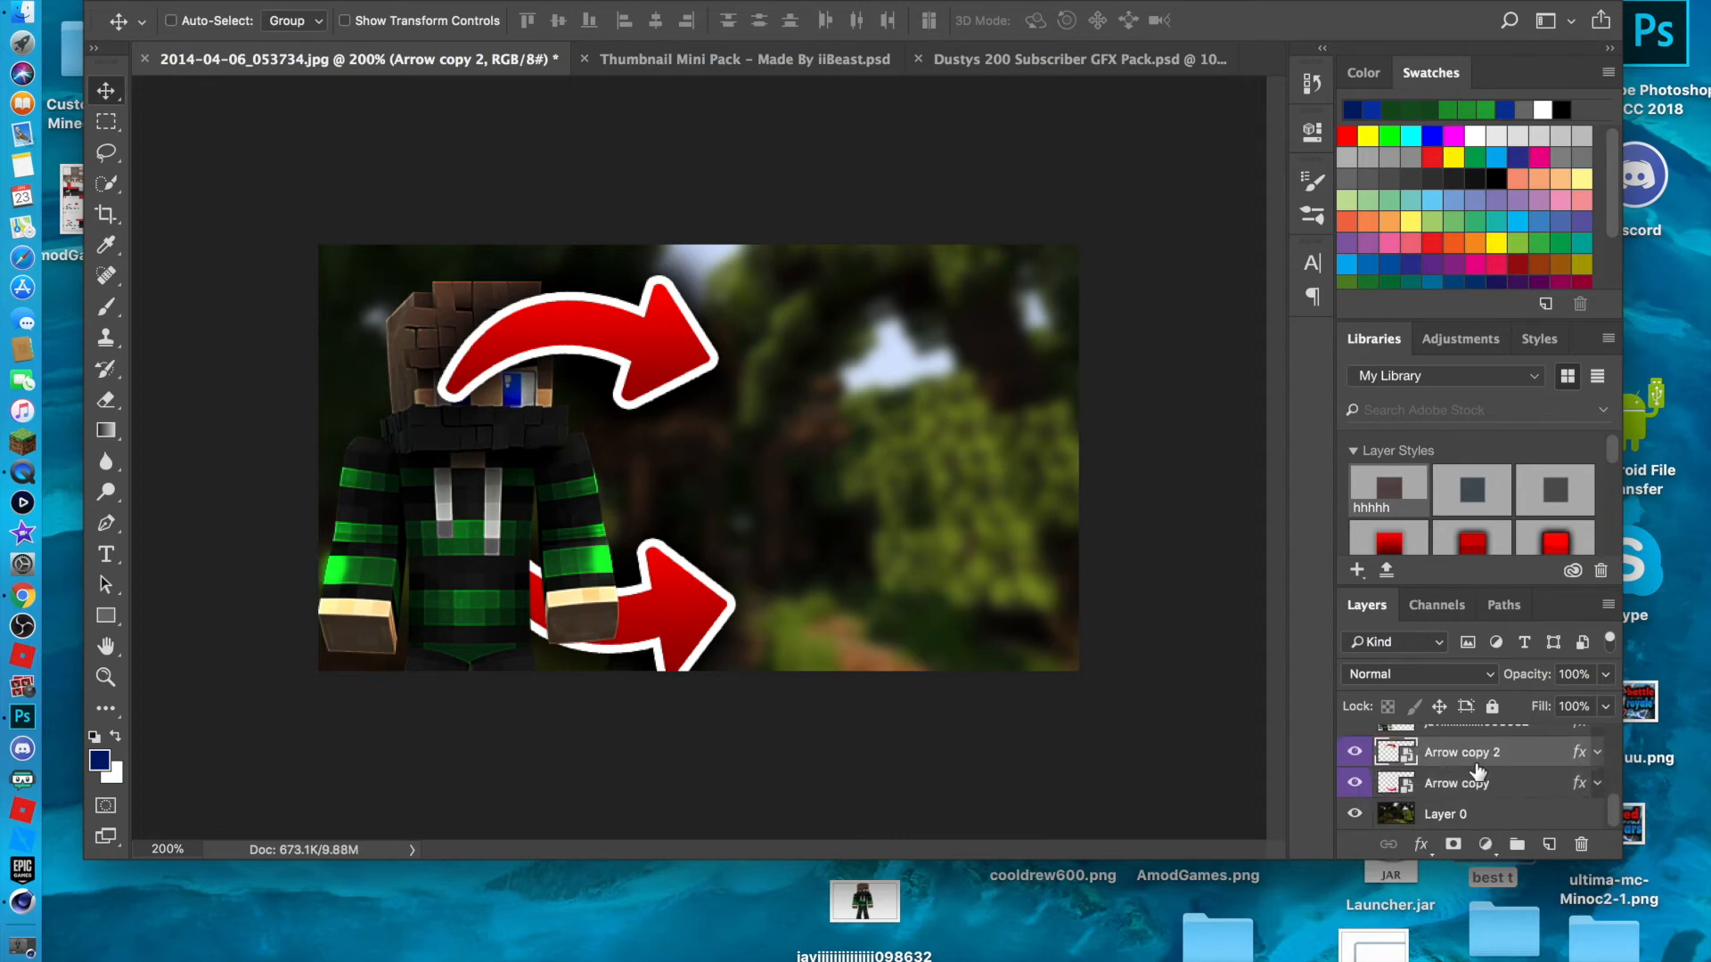
Rasterize the layer style of the topmost Arrow layer and erase the part of that arrow covering the character's hair and face.
scroll(1485, 762, "up", 5)
right_click(1474, 747)
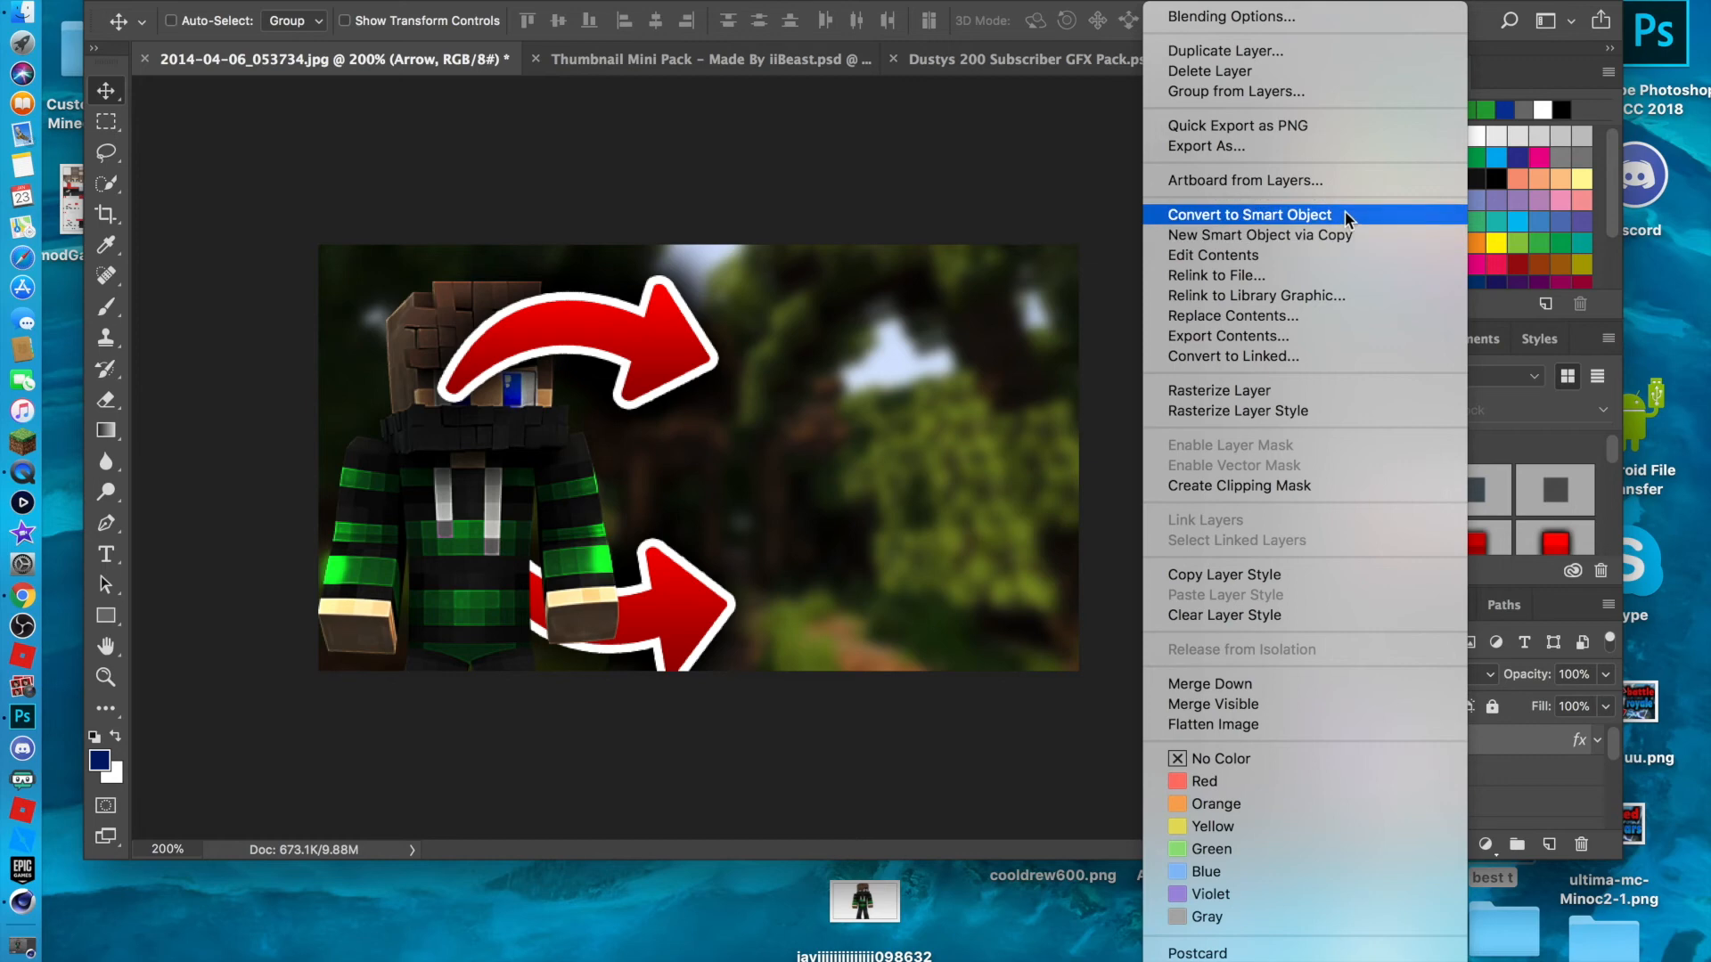
left_click(1325, 411)
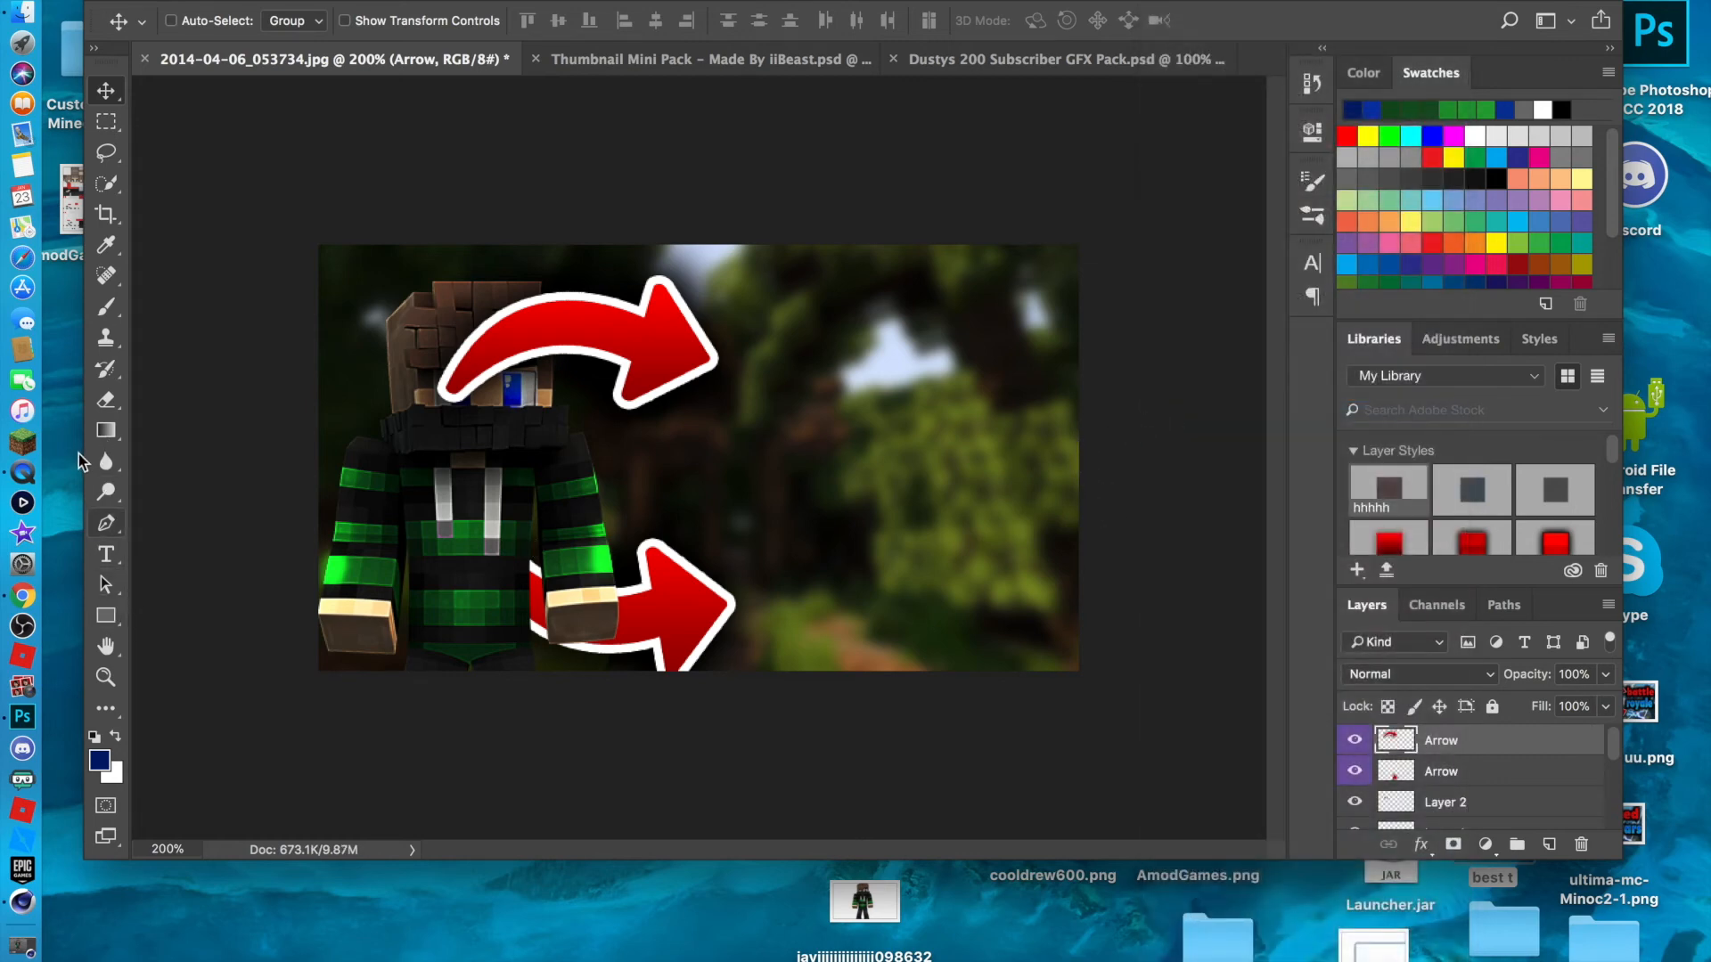
left_click(107, 402)
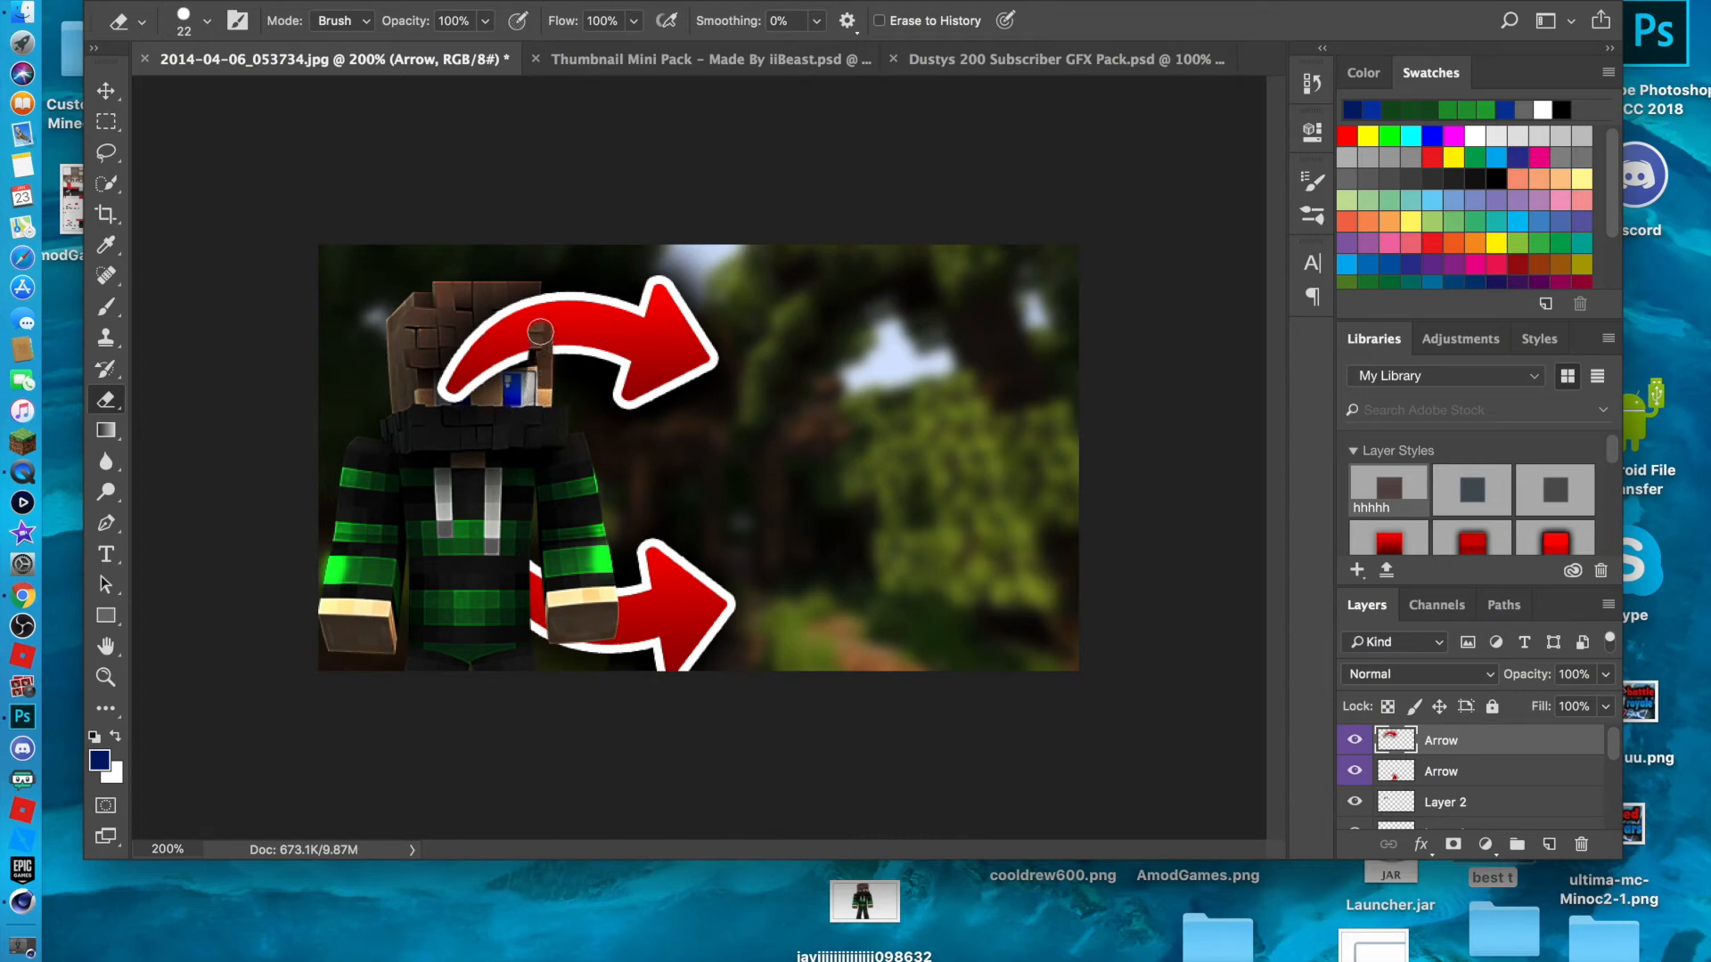
mouse_move(537, 308)
left_mouse_down()
mouse_move(459, 301)
mouse_move(426, 339)
mouse_move(447, 396)
mouse_move(455, 317)
mouse_move(475, 386)
mouse_move(487, 320)
mouse_move(503, 355)
mouse_move(511, 337)
mouse_move(522, 420)
left_mouse_up()
mouse_move(514, 321)
left_mouse_down()
mouse_move(504, 311)
mouse_move(455, 378)
left_mouse_up()
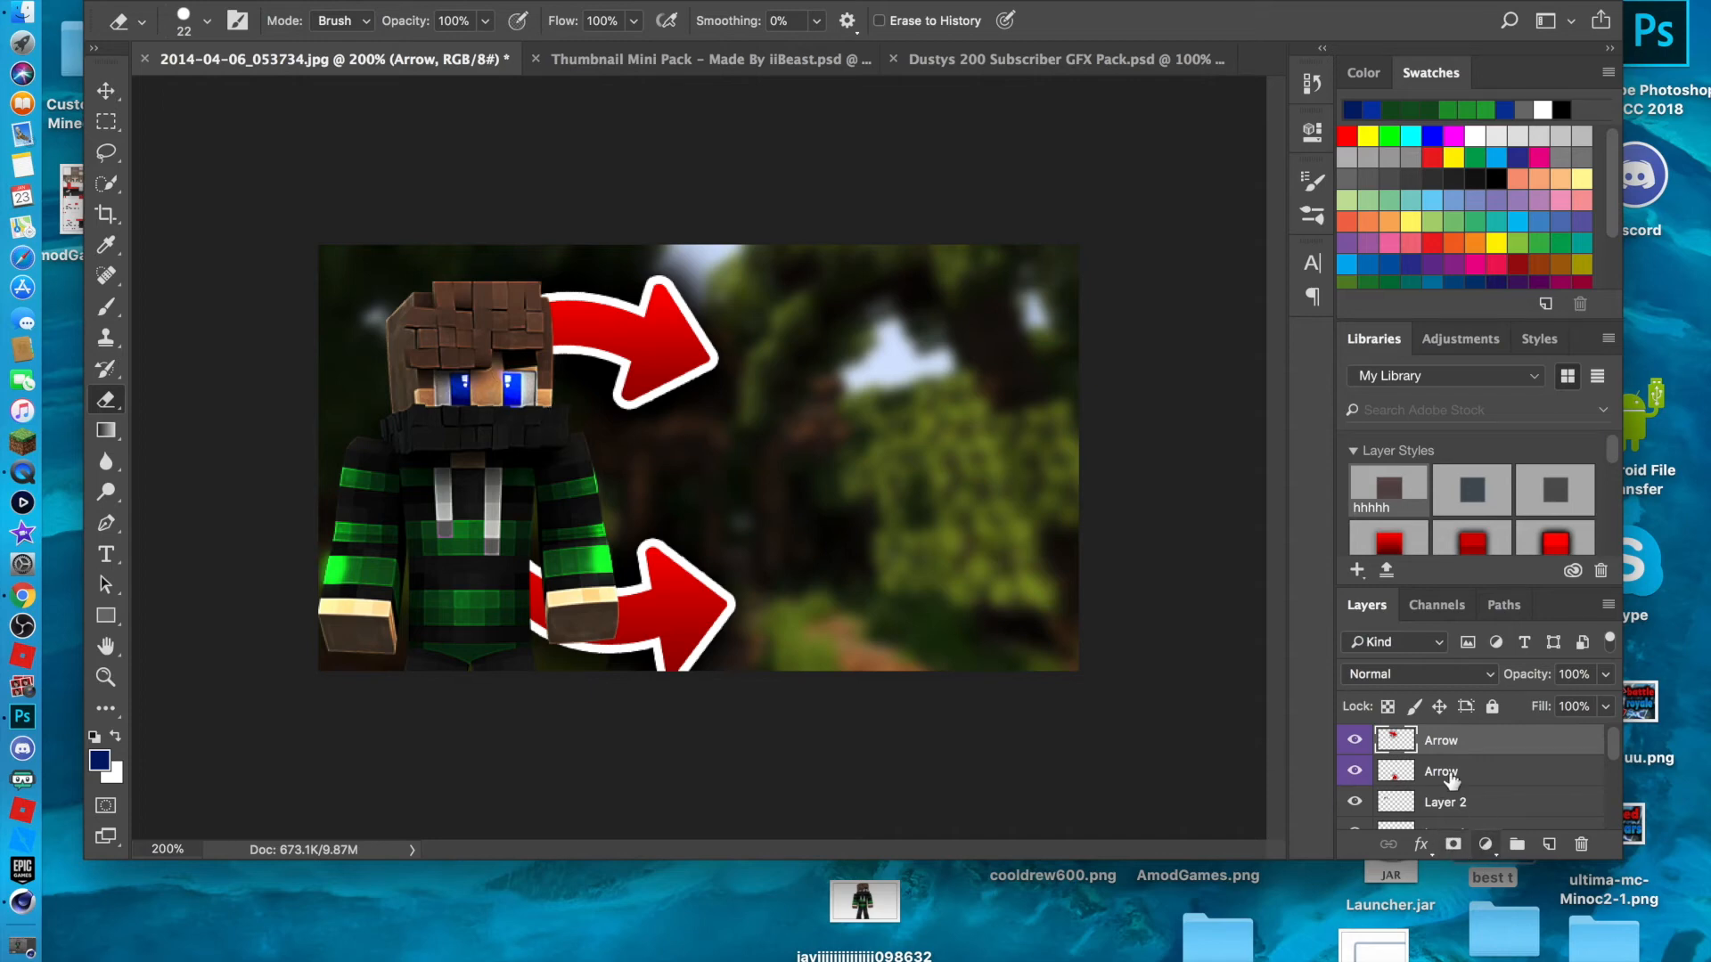
Select the base character layer and set the Eraser size to 12 px for work on the face.
scroll(1465, 802, "down", 5)
scroll(1465, 807, "down", 2)
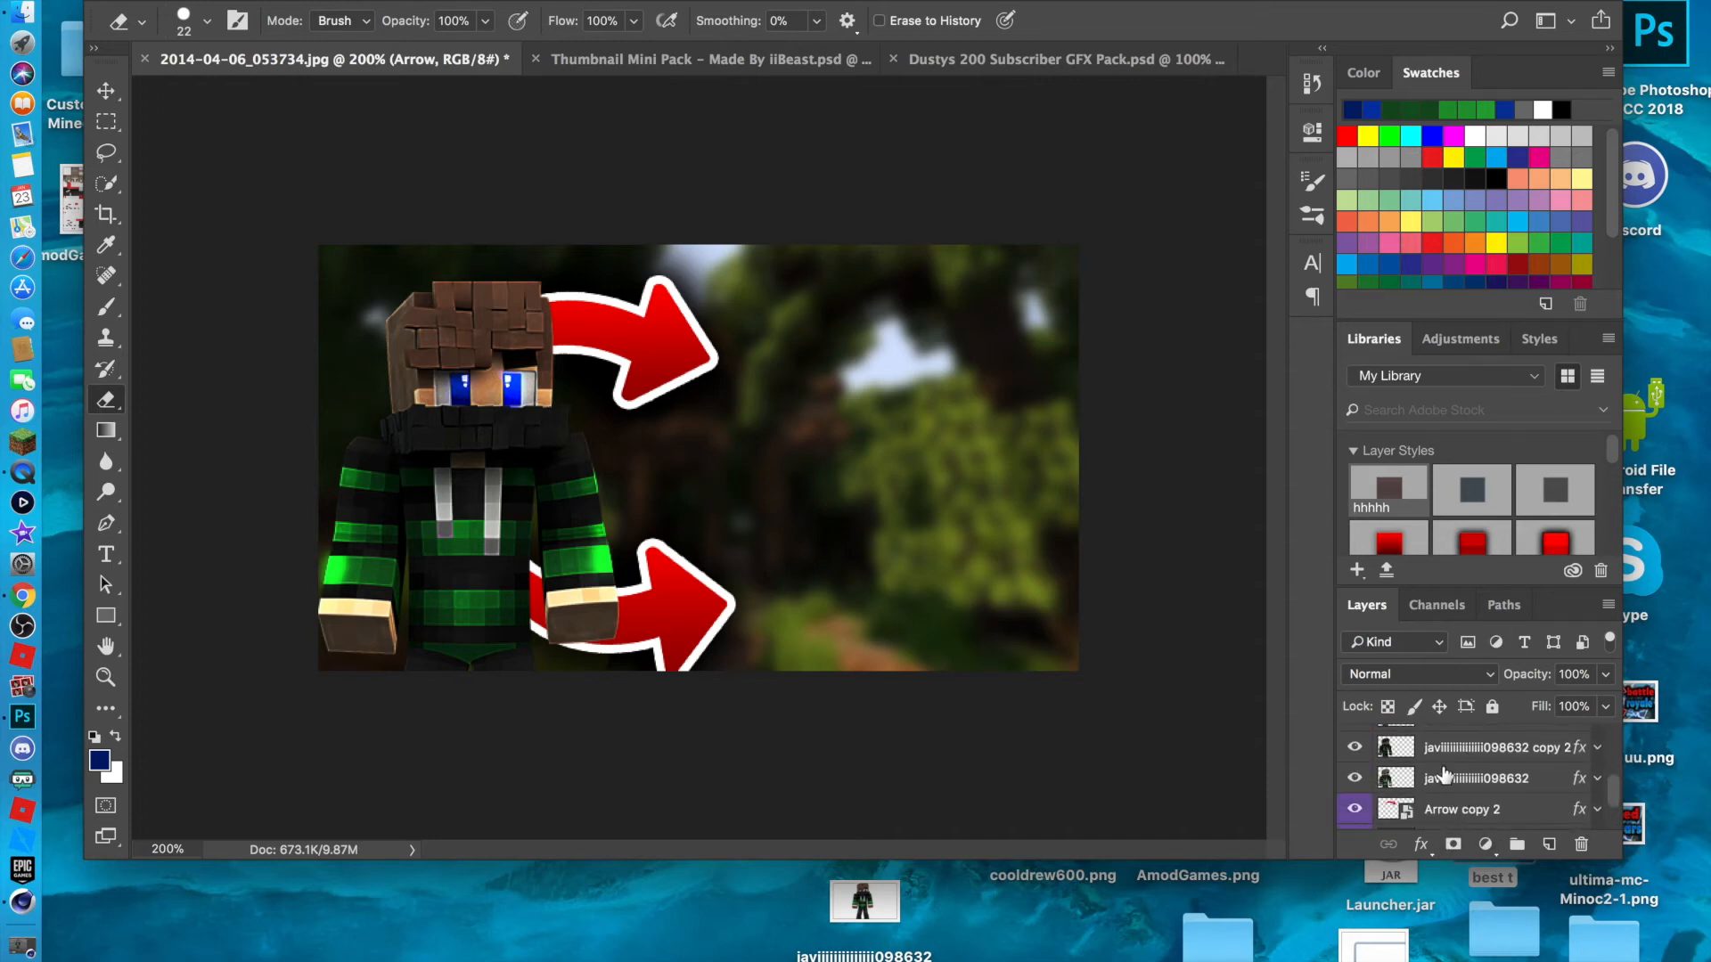
left_click(1447, 777)
key("z")
left_click_drag(379, 383, 709, 383)
left_click(709, 383)
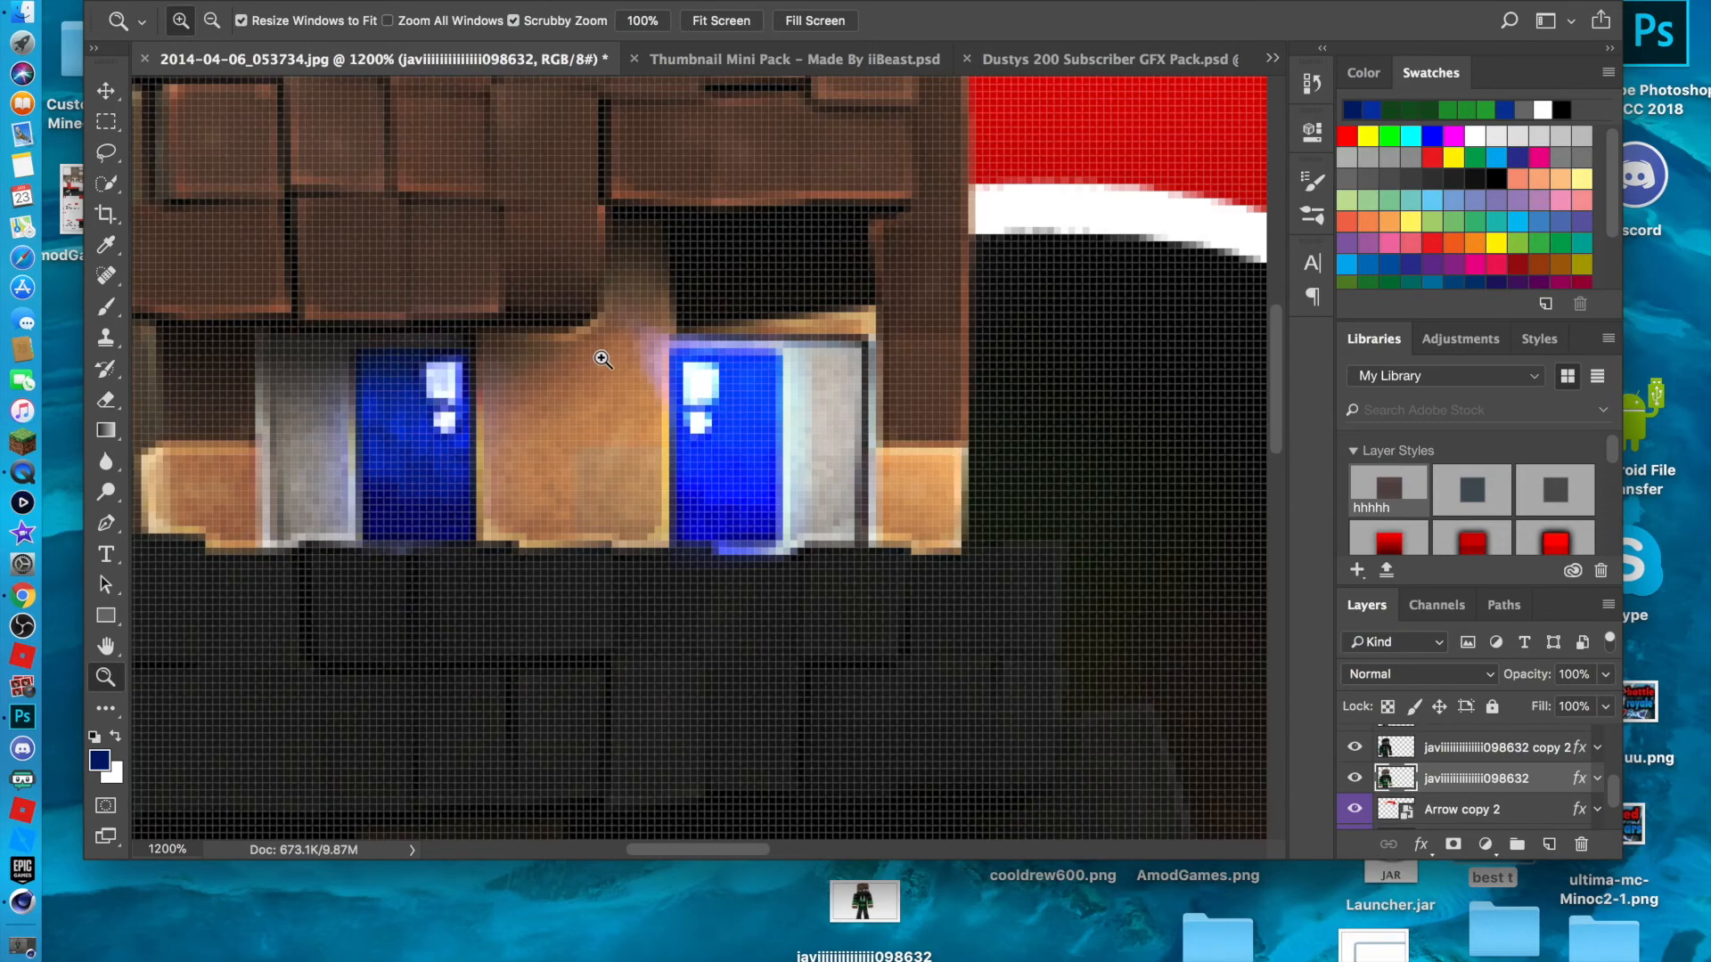
left_click(105, 399)
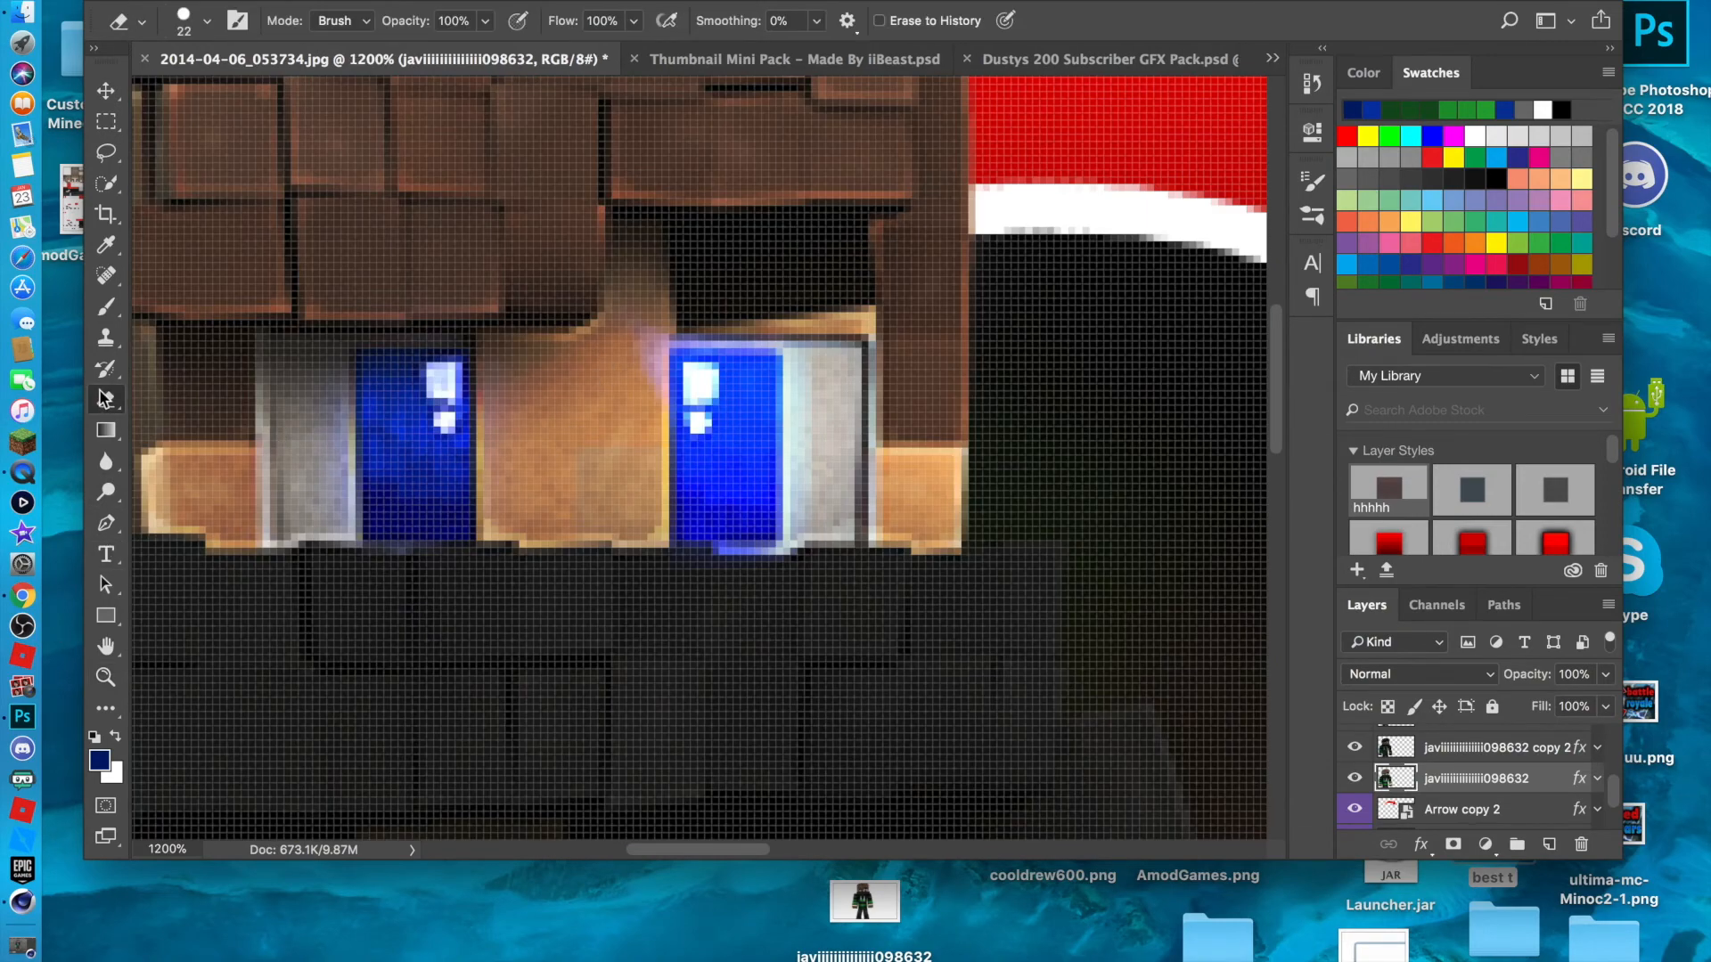
left_click(189, 20)
left_click_drag(238, 96, 224, 96)
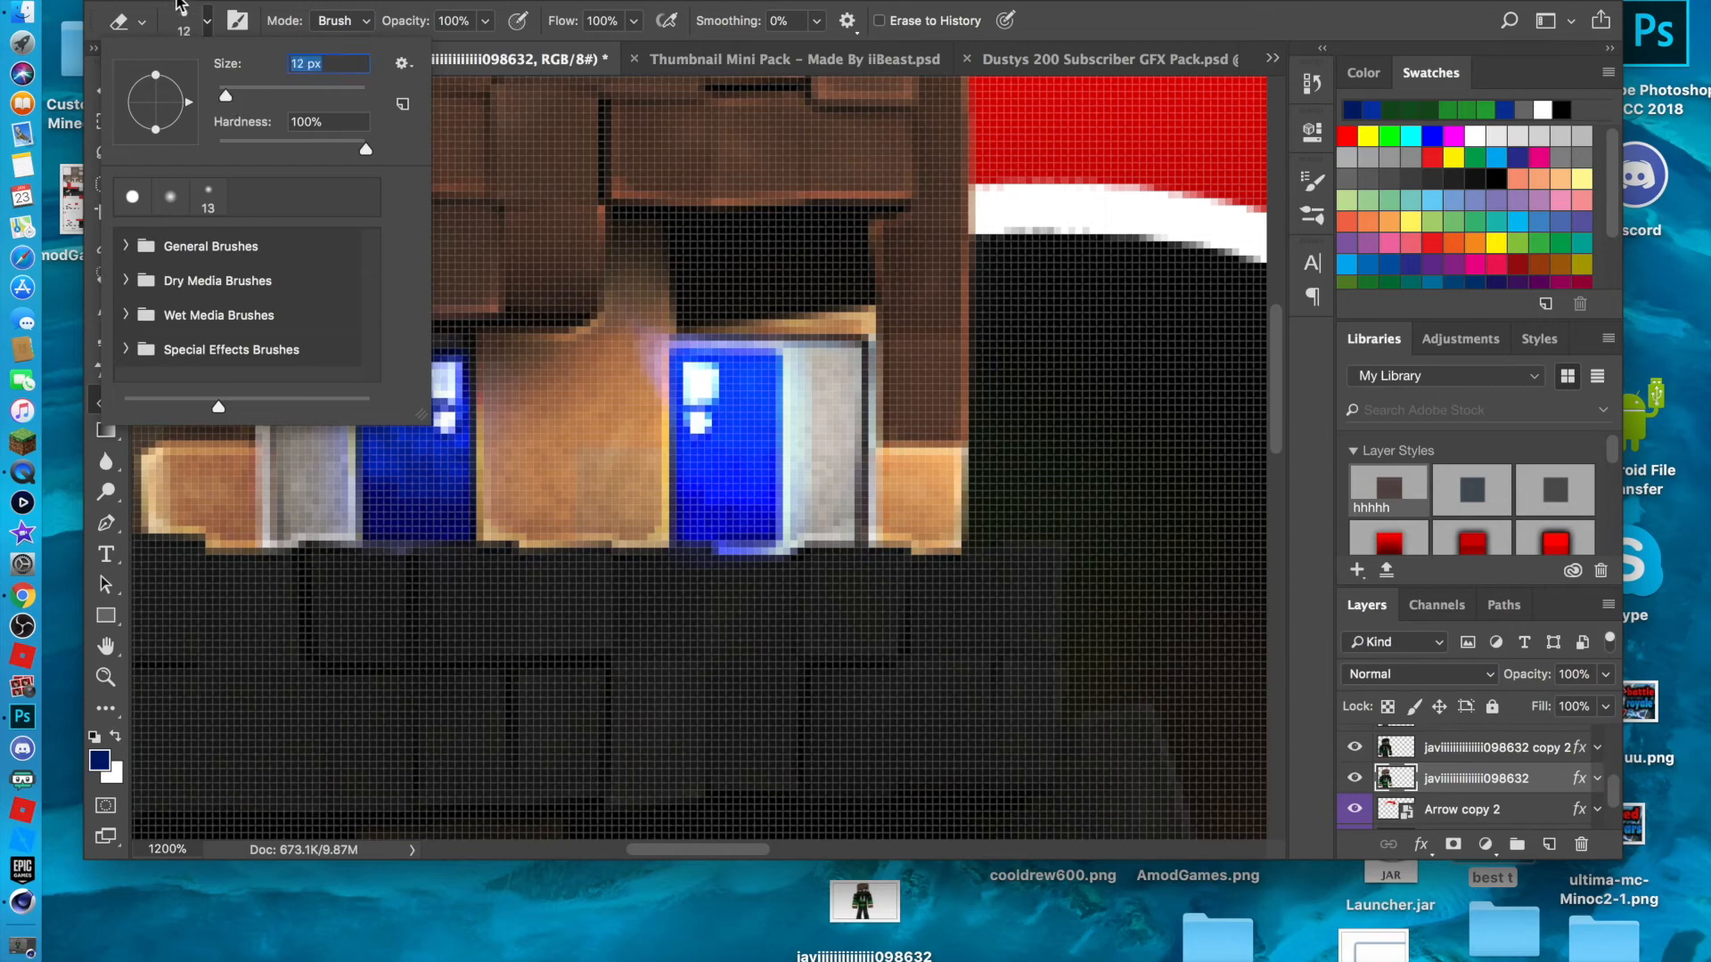
left_click(181, 14)
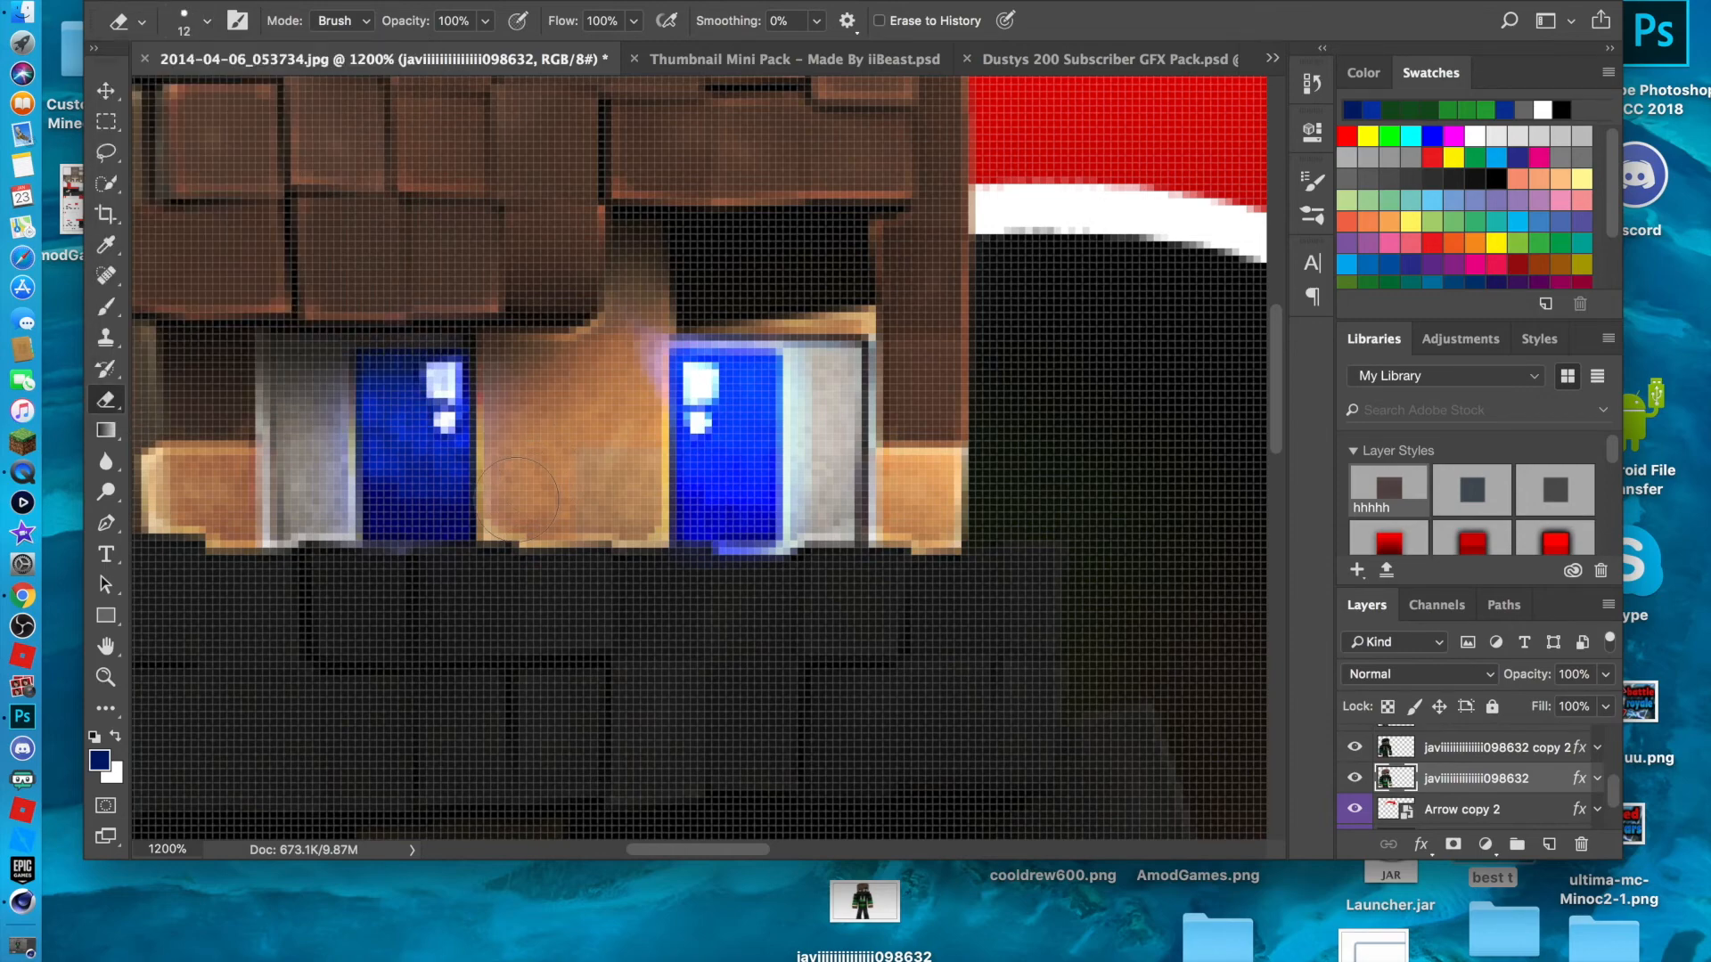
Erase the skin areas between and beside the eyes on the character's copy 2 layer, the Overlay layer at 22% opacity.
left_click(1462, 749)
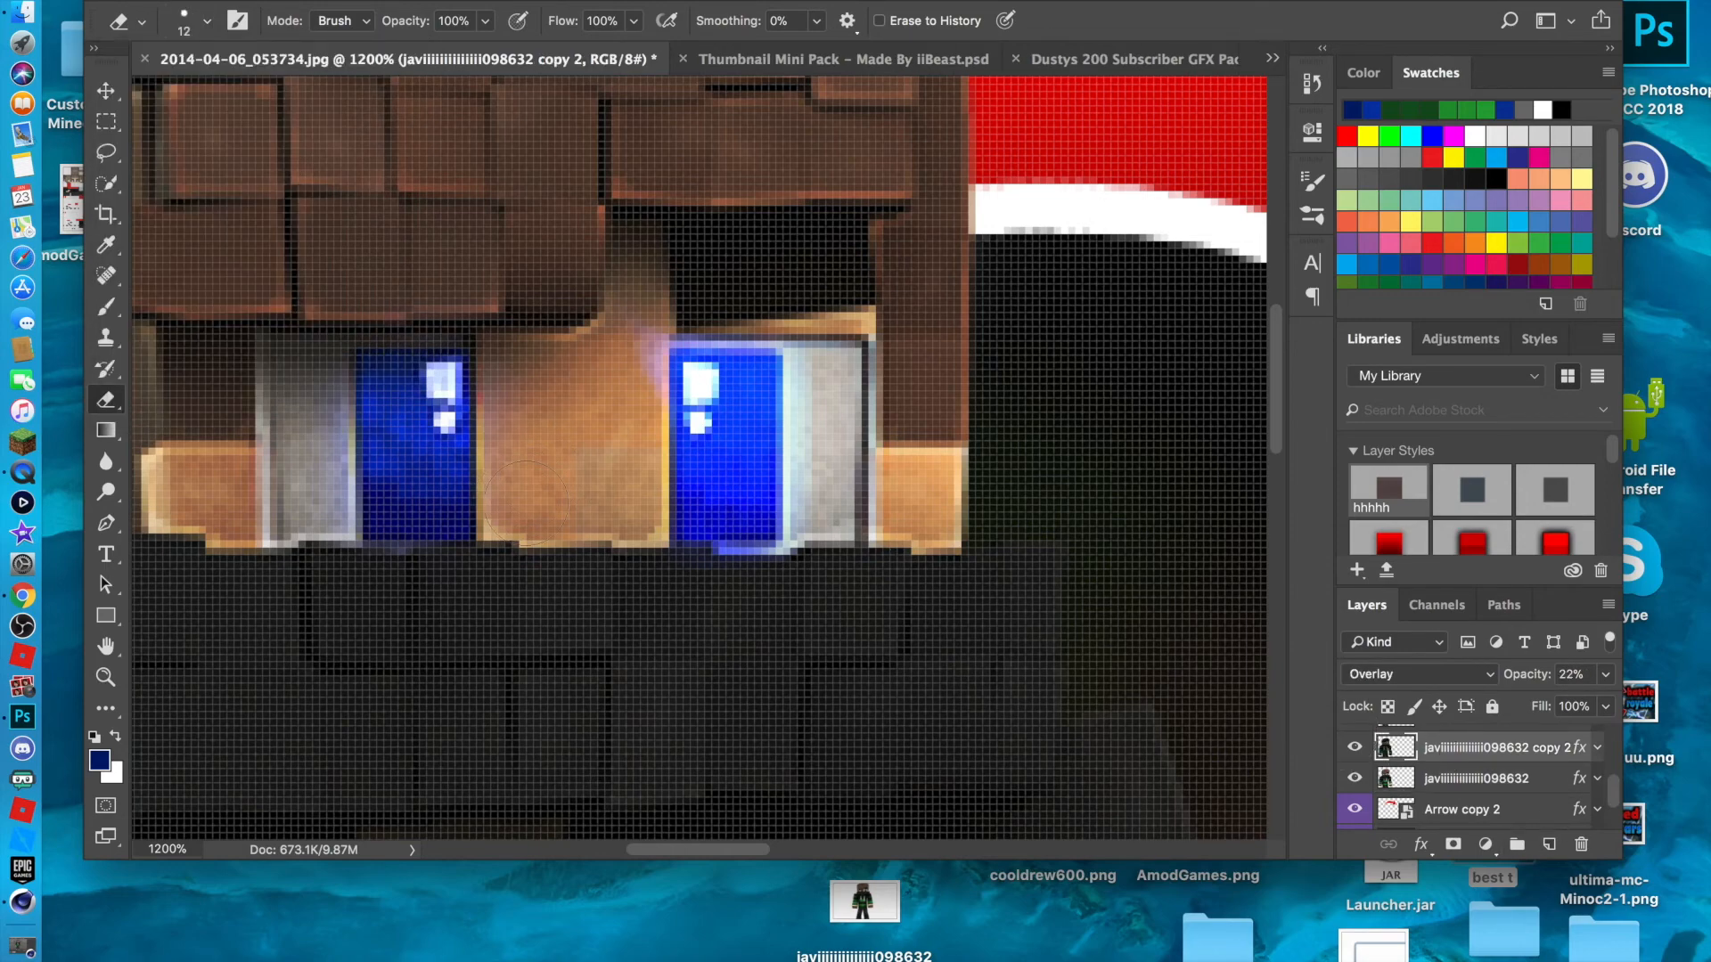
left_click(1453, 781)
scroll(1452, 781, "up", 2)
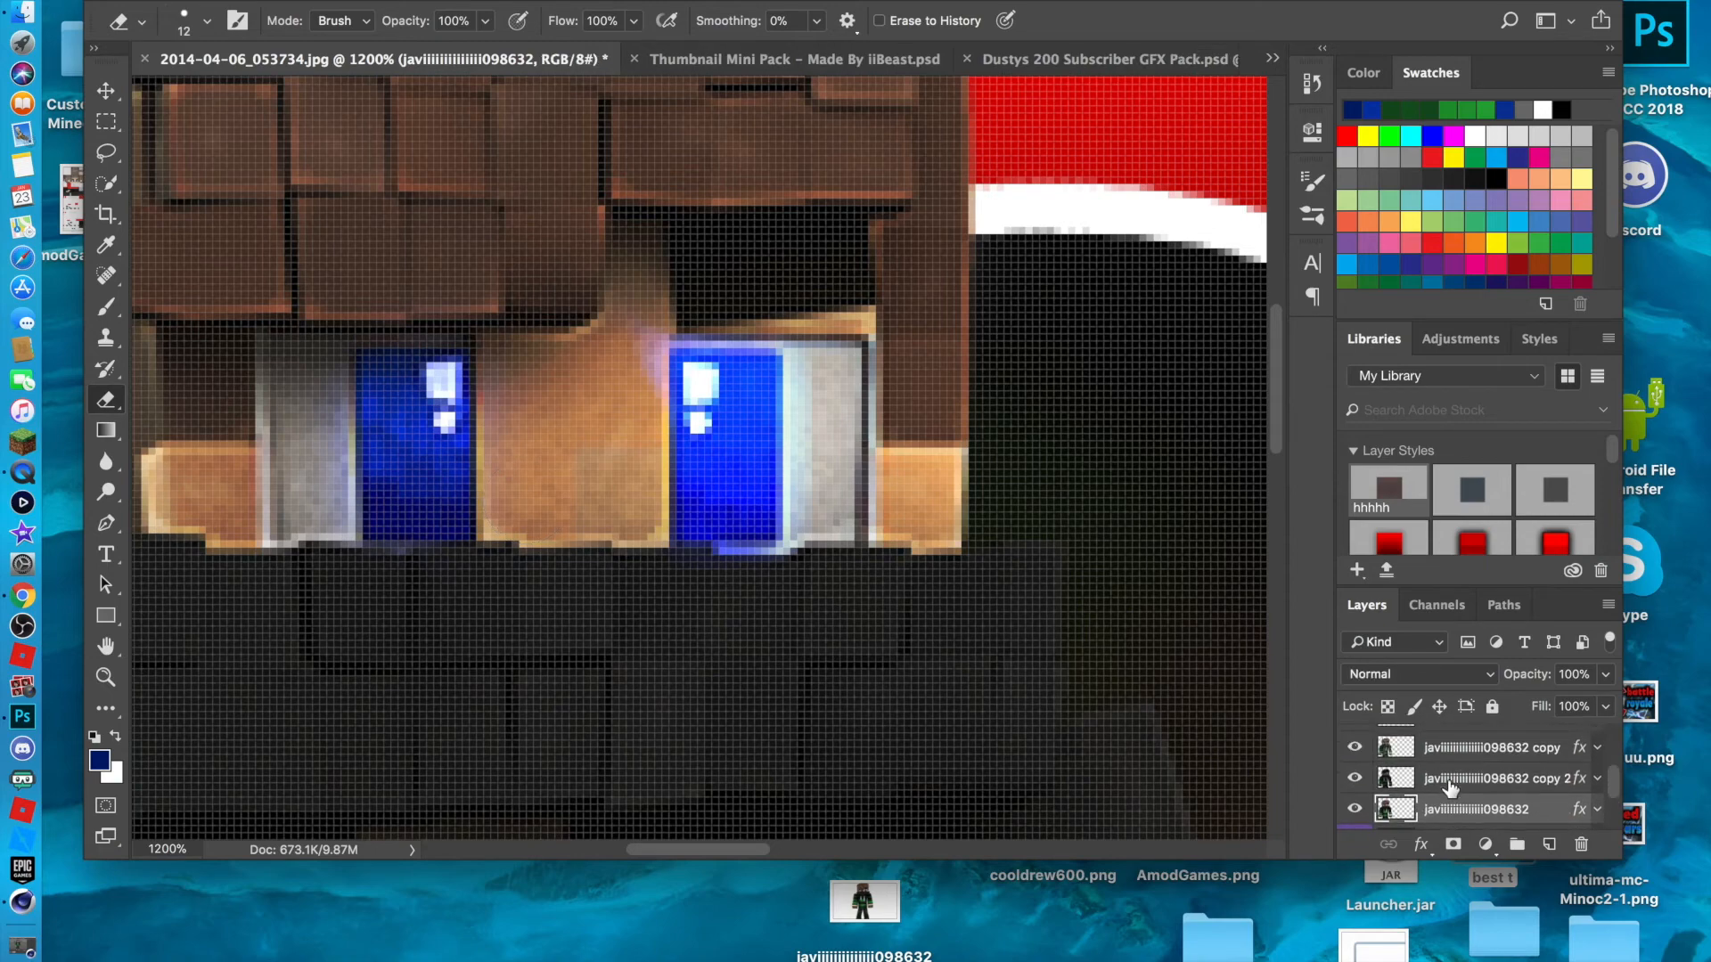
left_click(1451, 780)
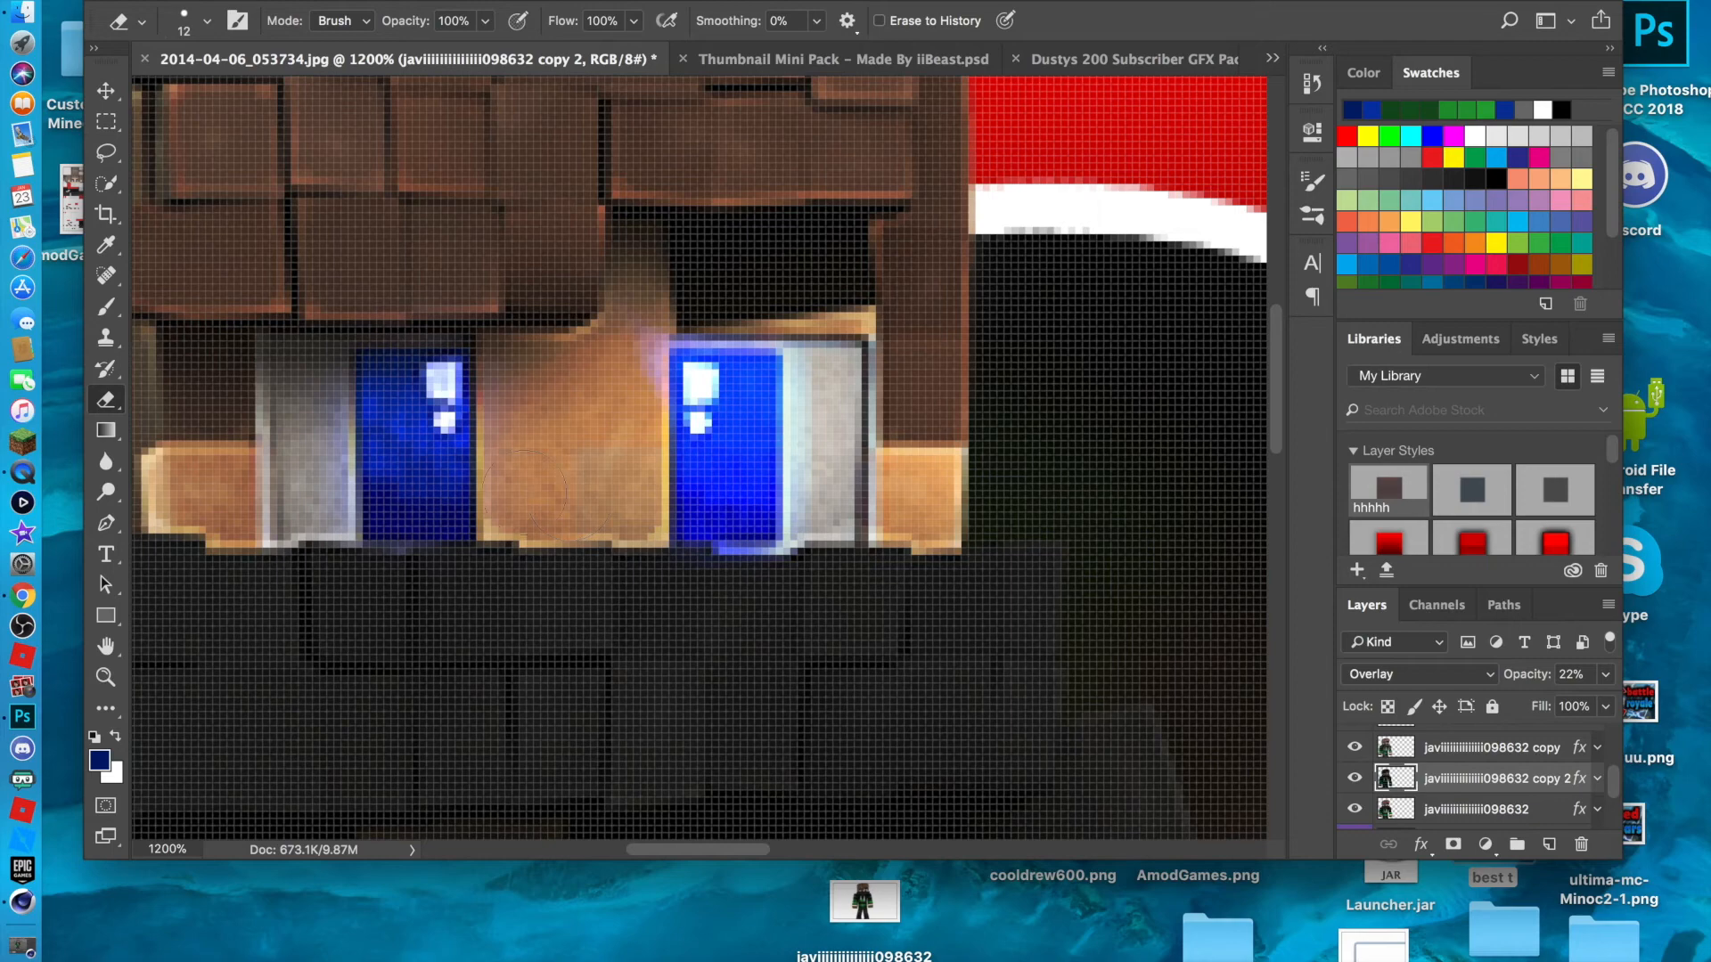
mouse_move(512, 501)
left_mouse_down()
mouse_move(515, 372)
mouse_move(593, 363)
mouse_move(624, 333)
mouse_move(601, 497)
mouse_move(543, 502)
mouse_move(583, 401)
mouse_move(642, 490)
left_mouse_up()
left_click_drag(949, 507, 916, 502)
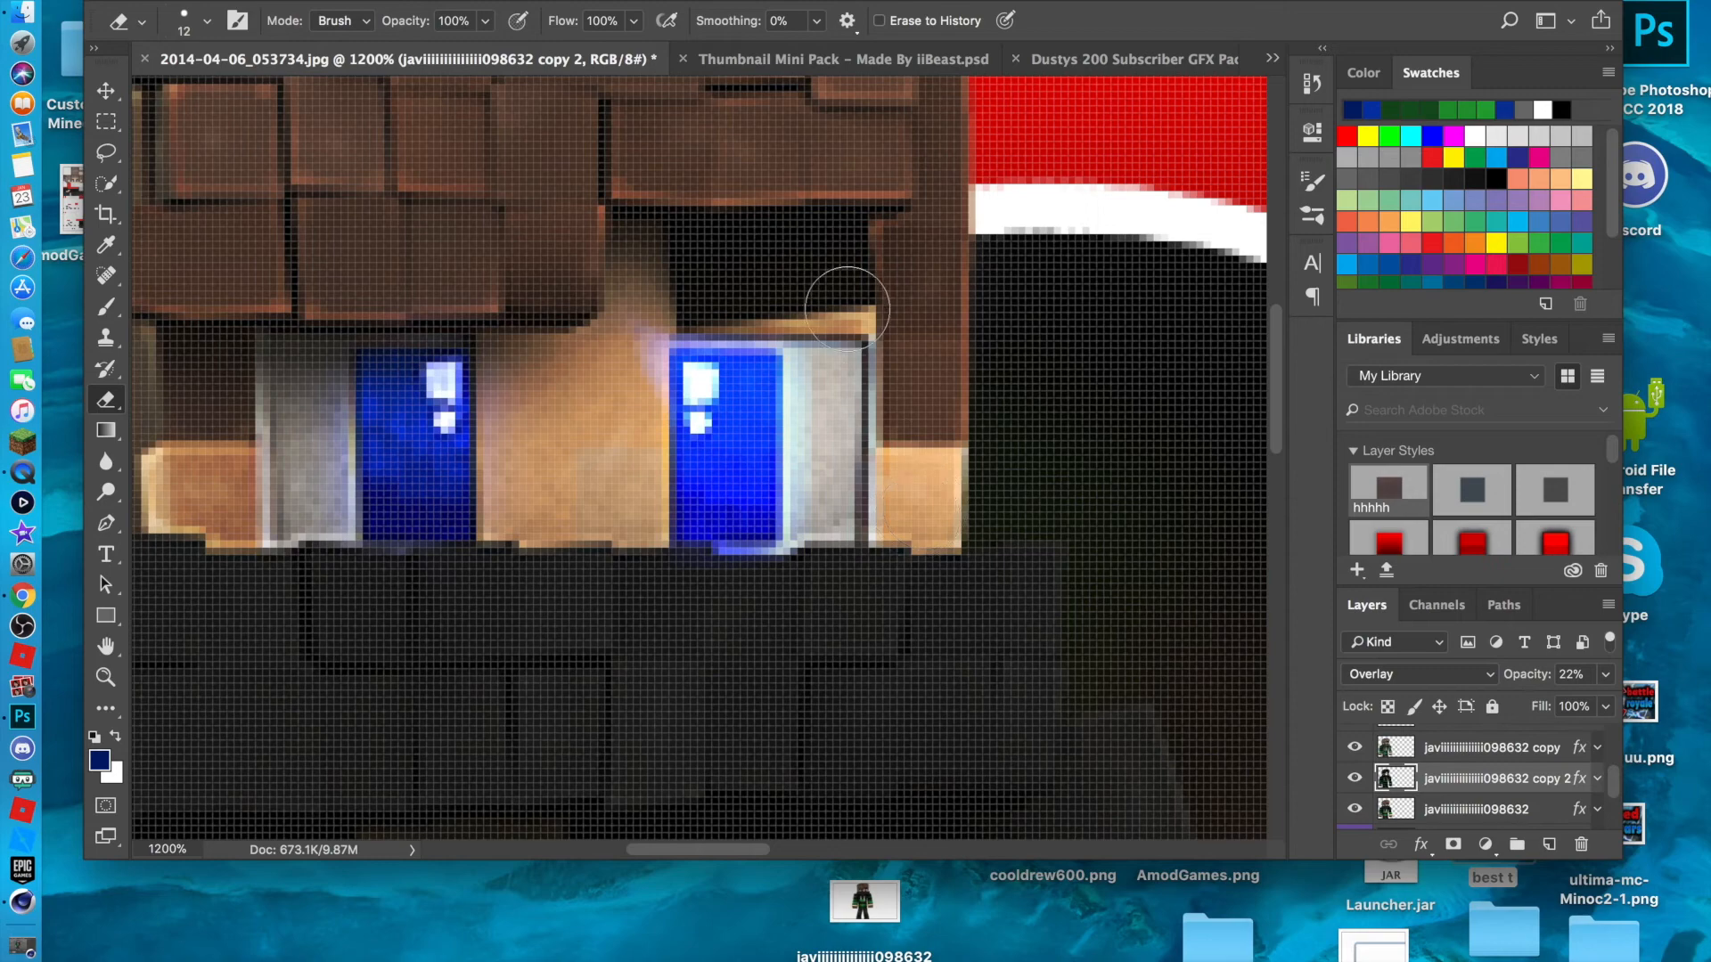
mouse_move(850, 290)
left_mouse_down()
mouse_move(814, 267)
mouse_move(726, 286)
left_mouse_up()
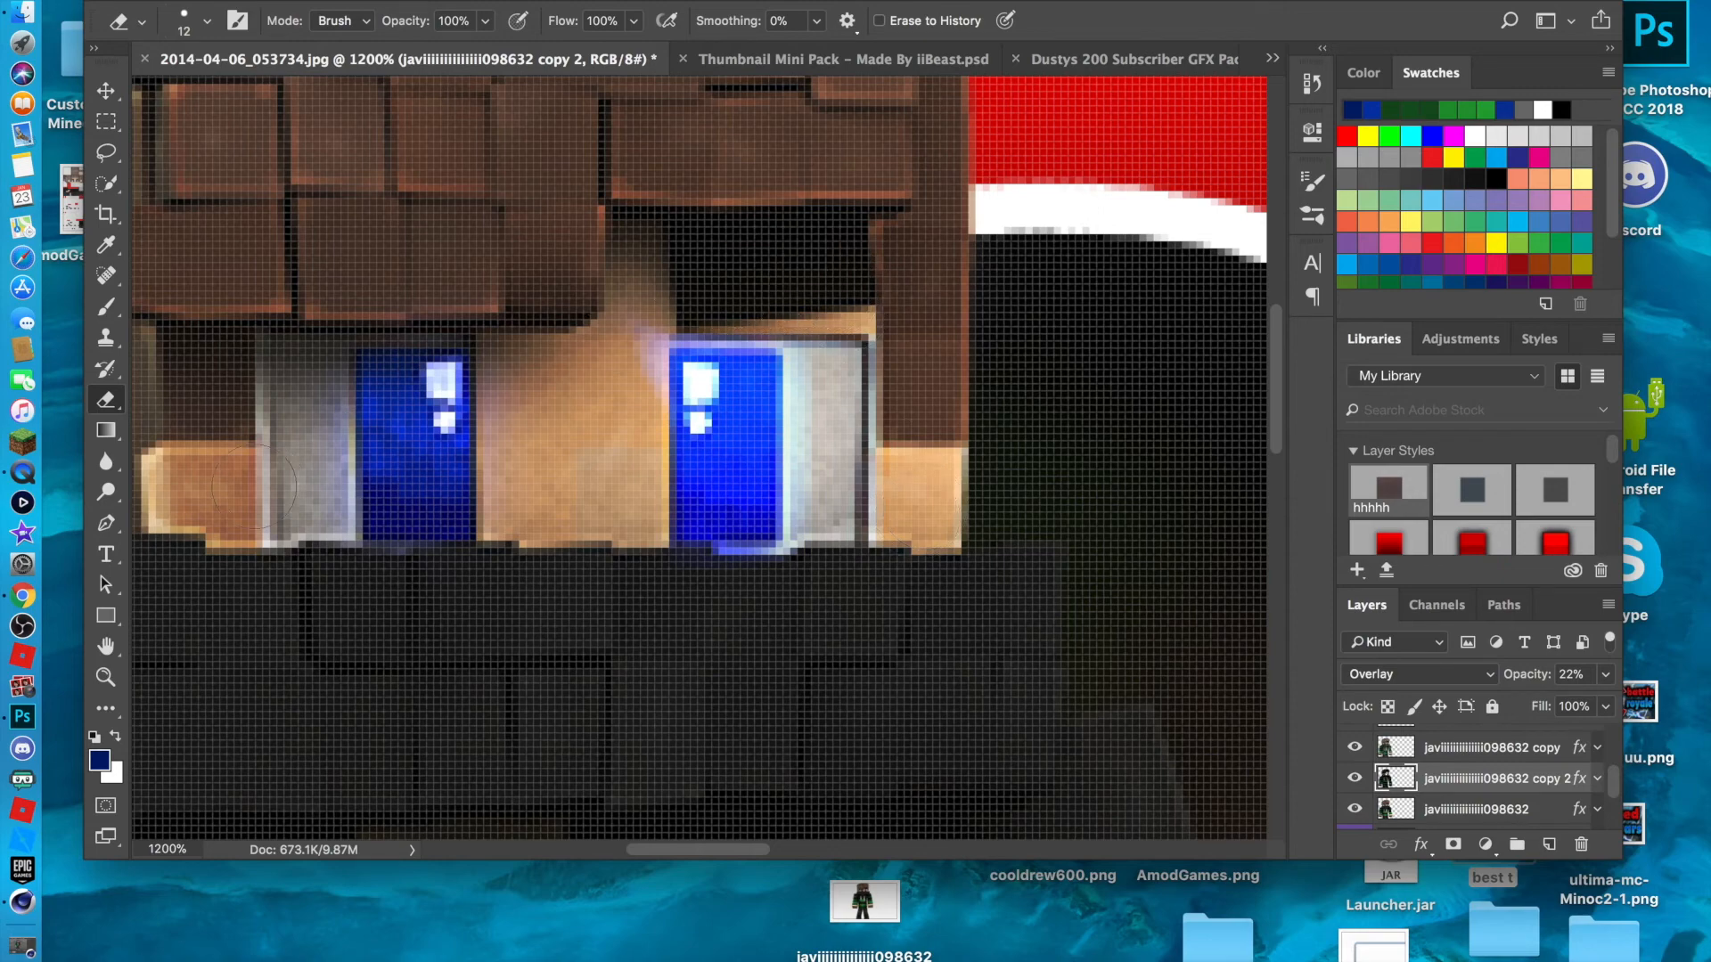
mouse_move(198, 489)
left_mouse_down()
mouse_move(214, 512)
mouse_move(245, 490)
left_mouse_up()
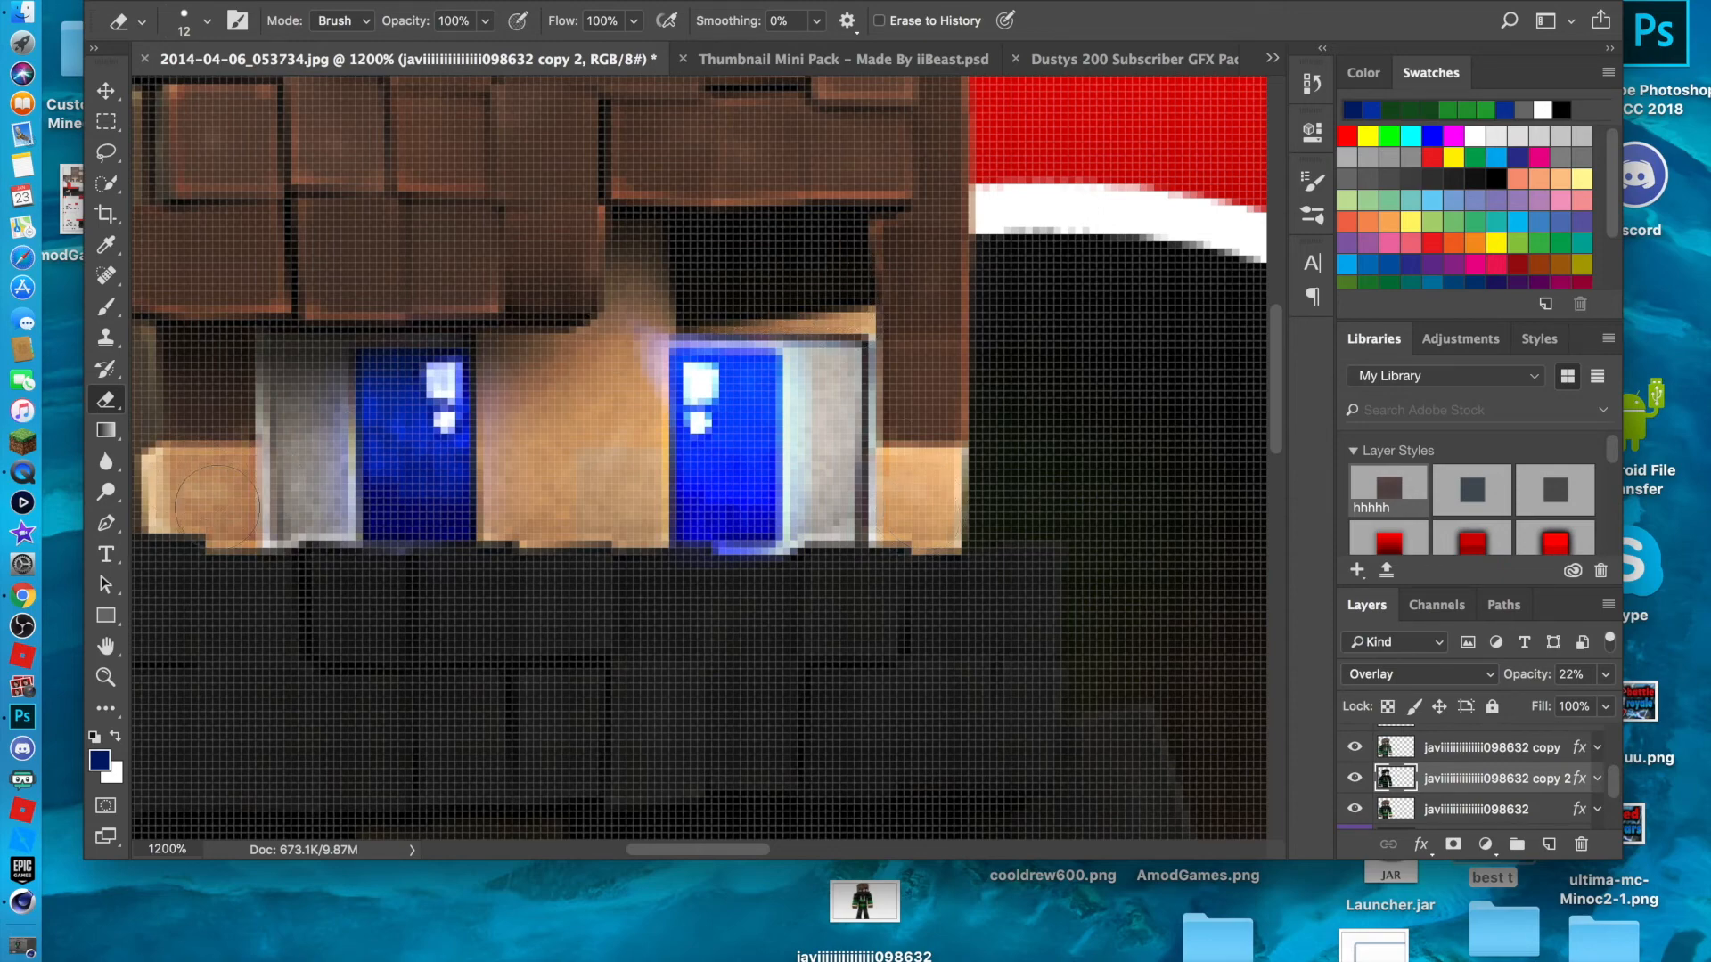
Erase the facial skin areas on the character copy layer, the Overlay layer at 25% opacity.
scroll(1494, 788, "up", 1)
left_click(1456, 761)
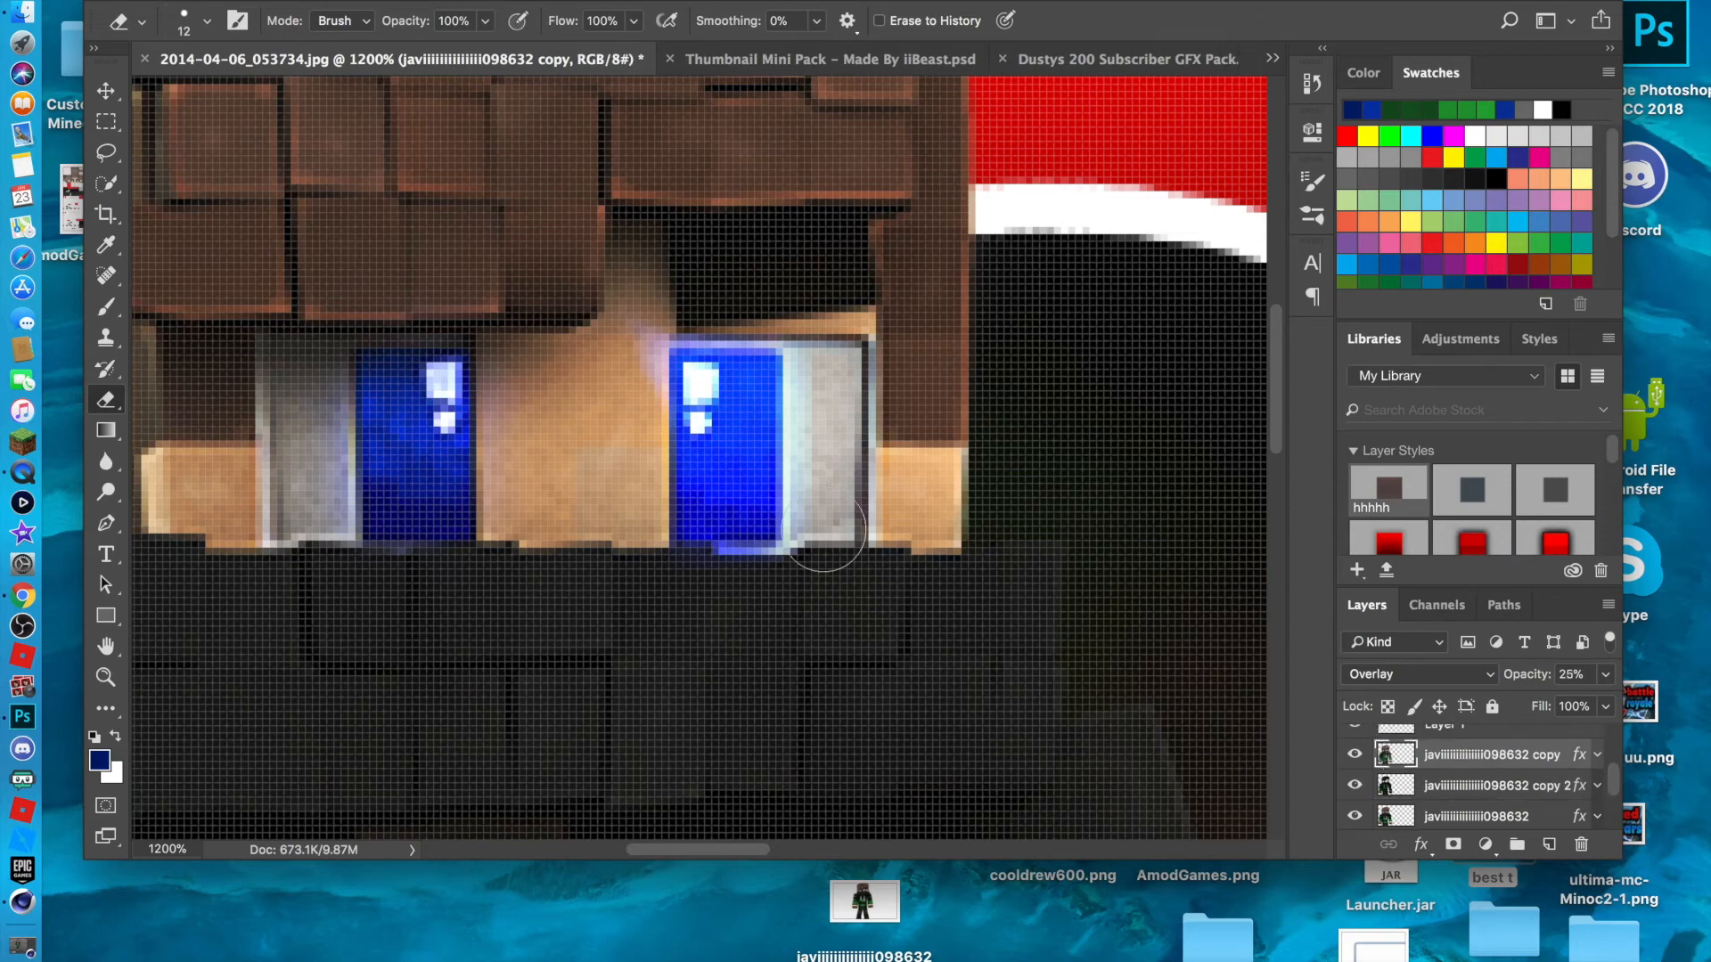
mouse_move(535, 492)
left_mouse_down()
mouse_move(508, 456)
mouse_move(512, 384)
left_mouse_up()
mouse_move(627, 282)
left_mouse_down()
mouse_move(608, 513)
mouse_move(529, 521)
mouse_move(645, 326)
left_mouse_up()
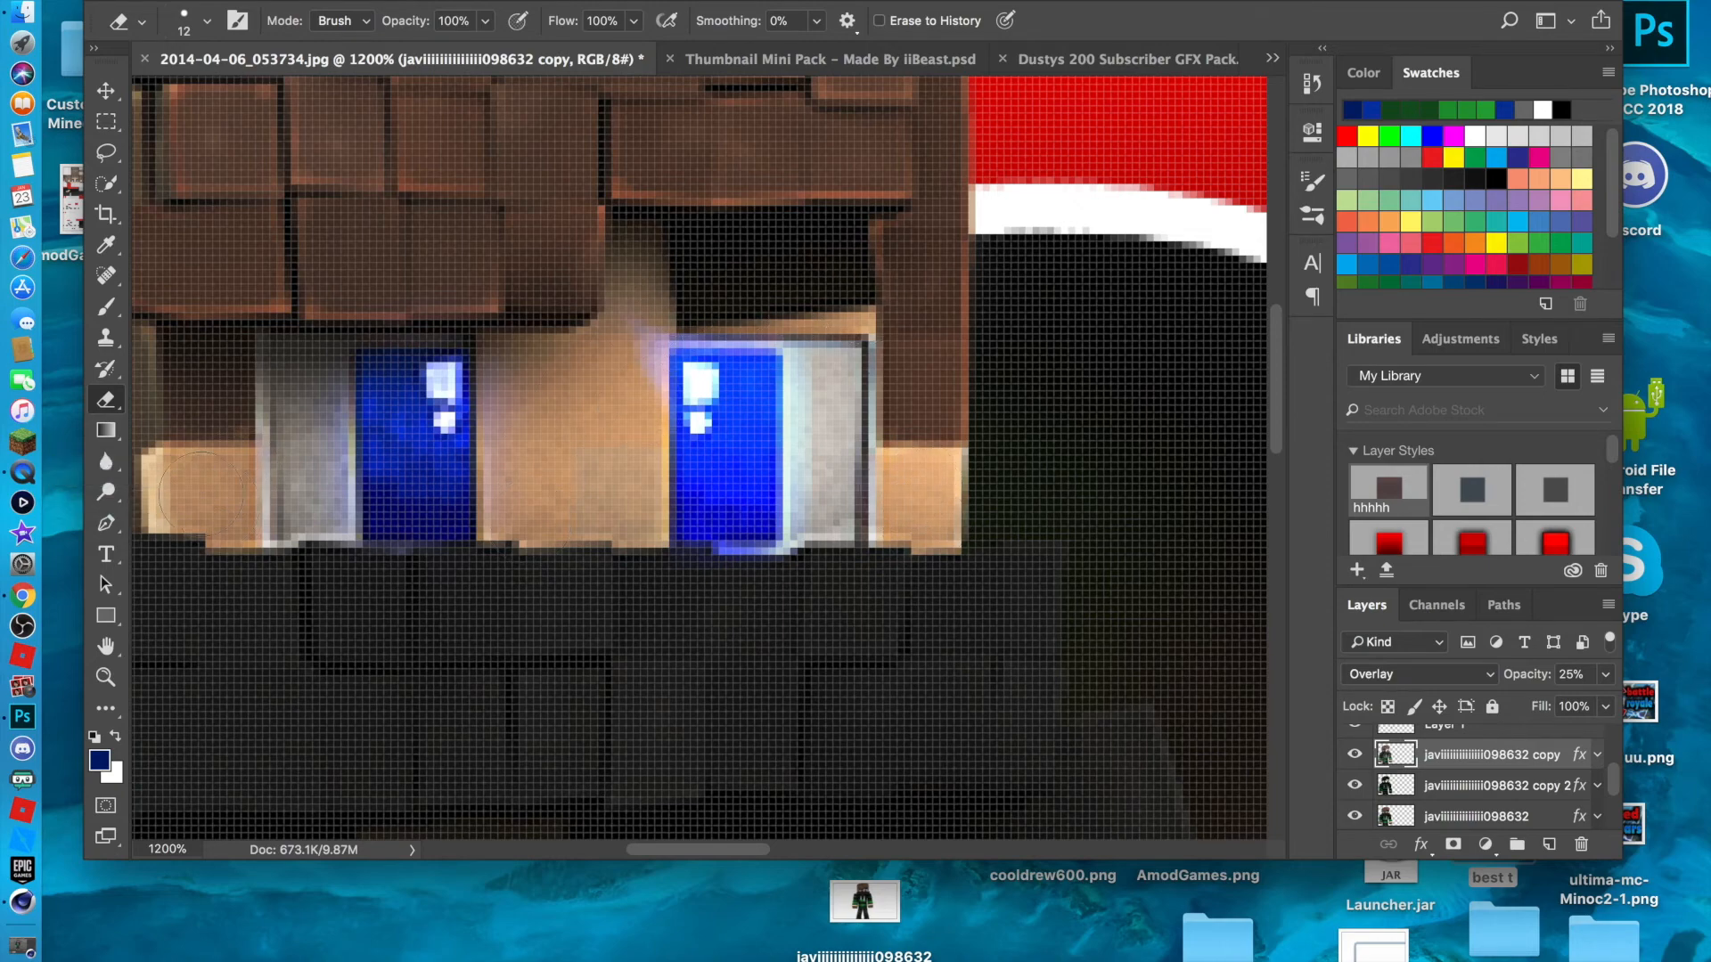
left_click(105, 677)
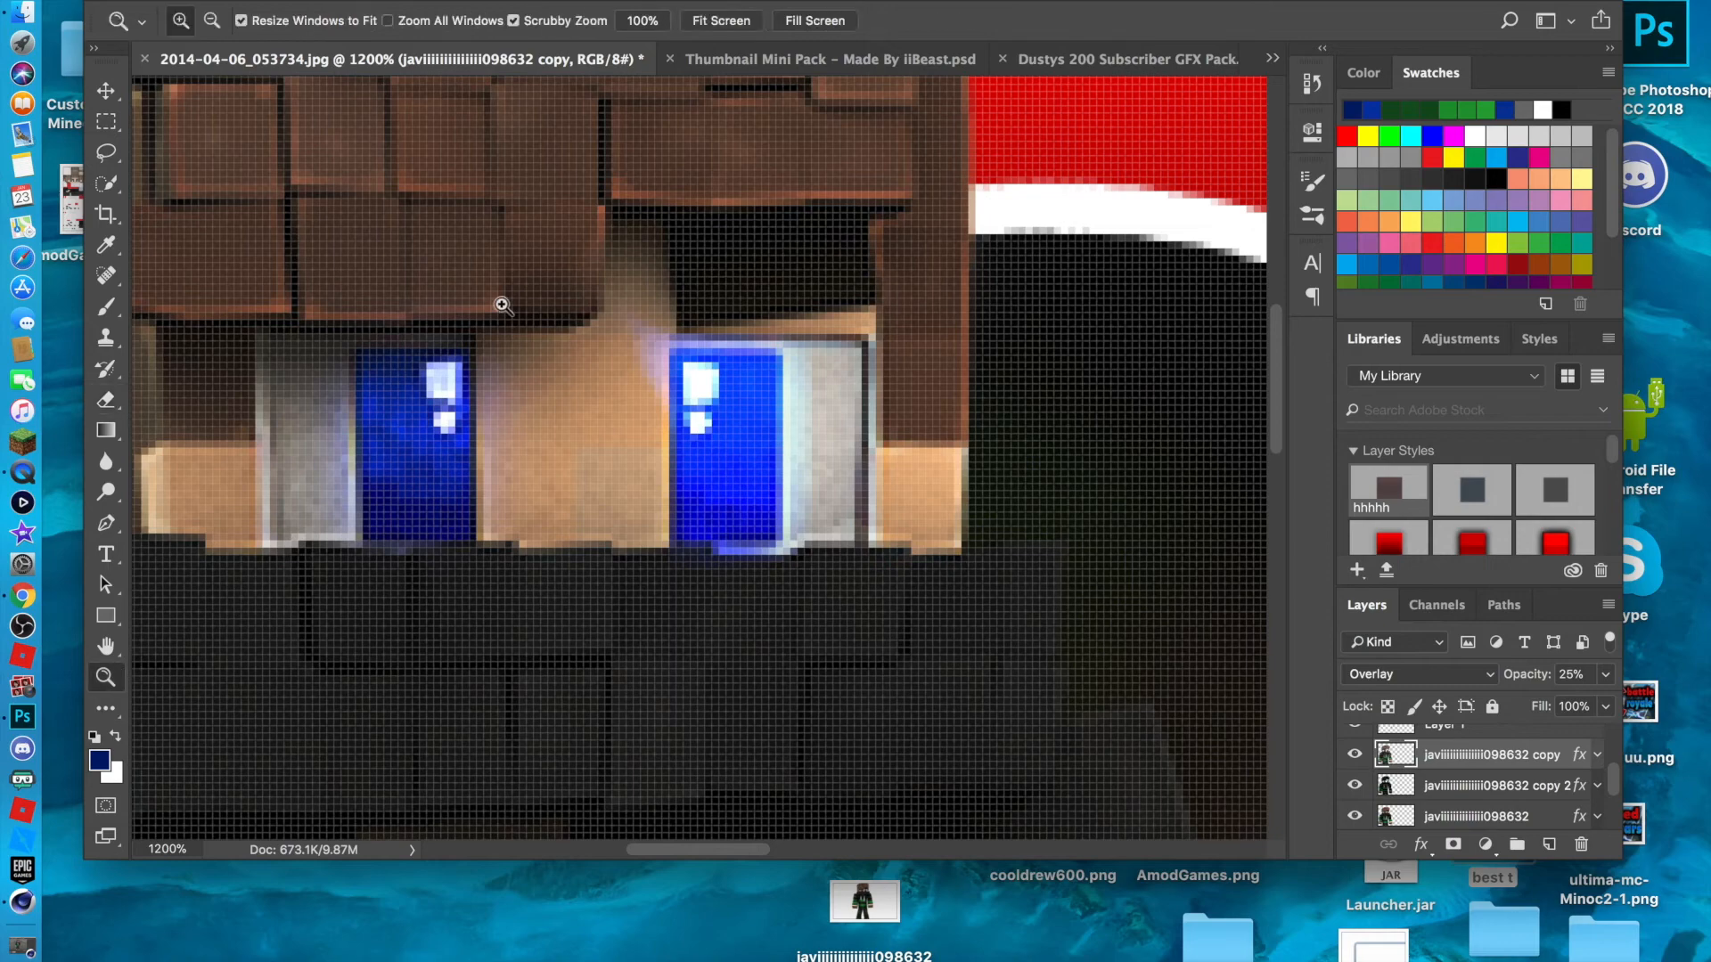
left_click(713, 22)
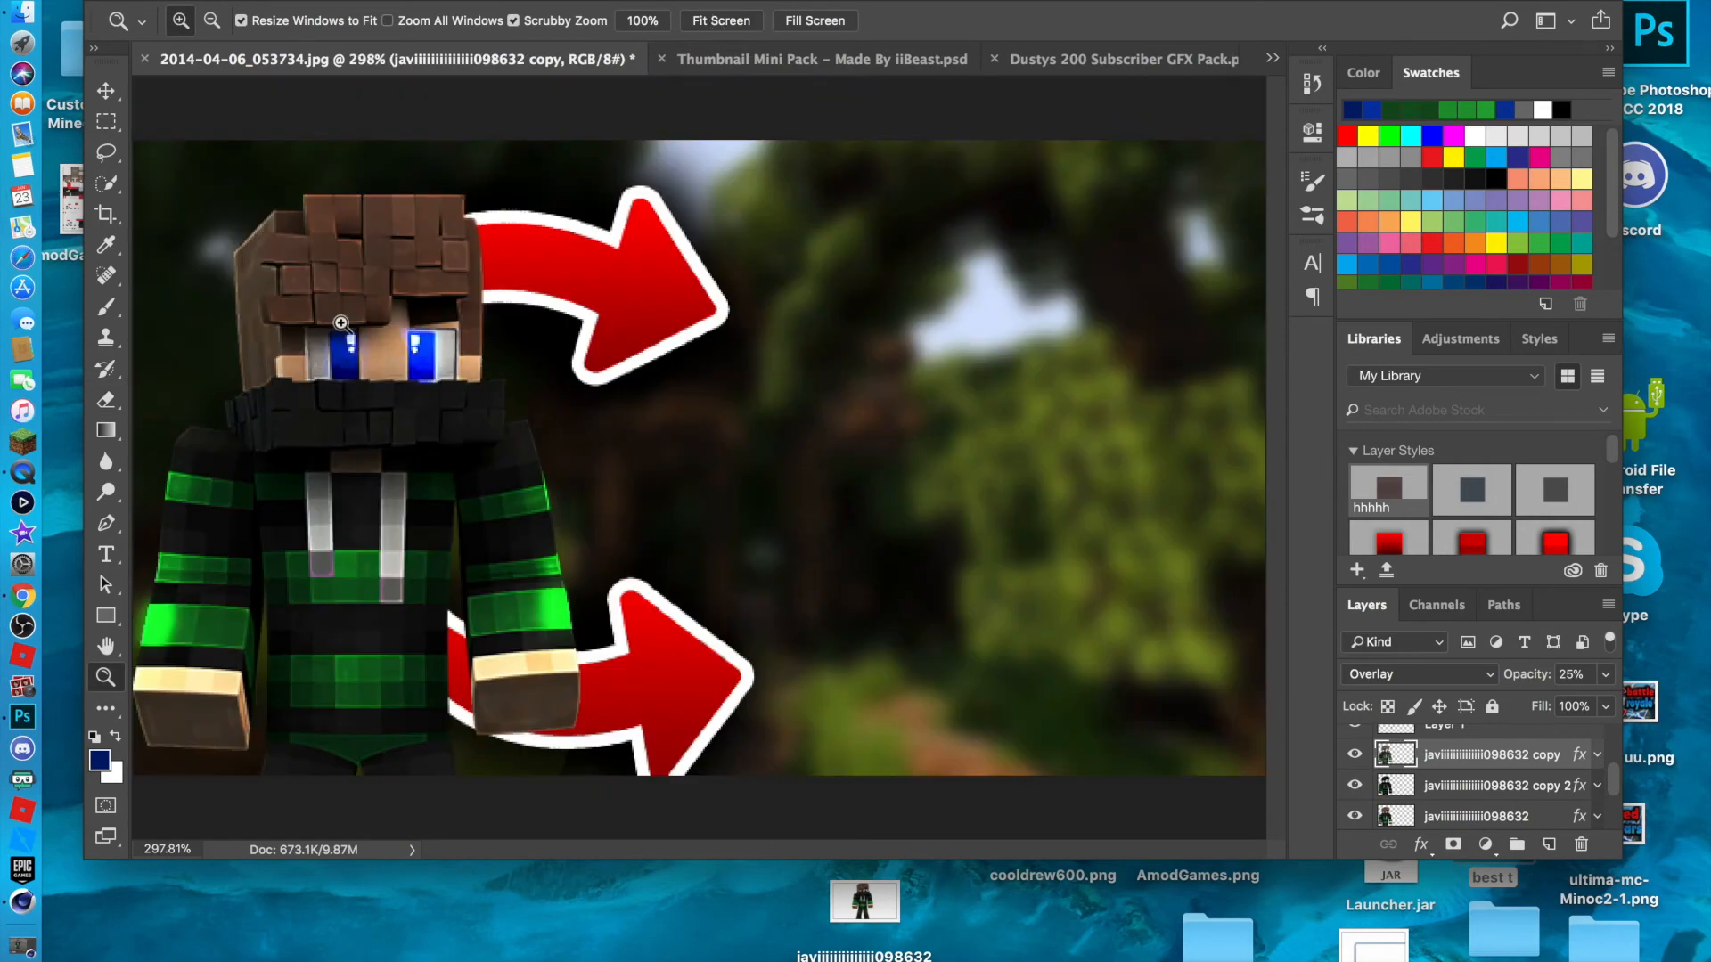
Switch to the Thumbnail Mini Pack document and expand its main group and the Shockwaves group.
left_click(773, 63)
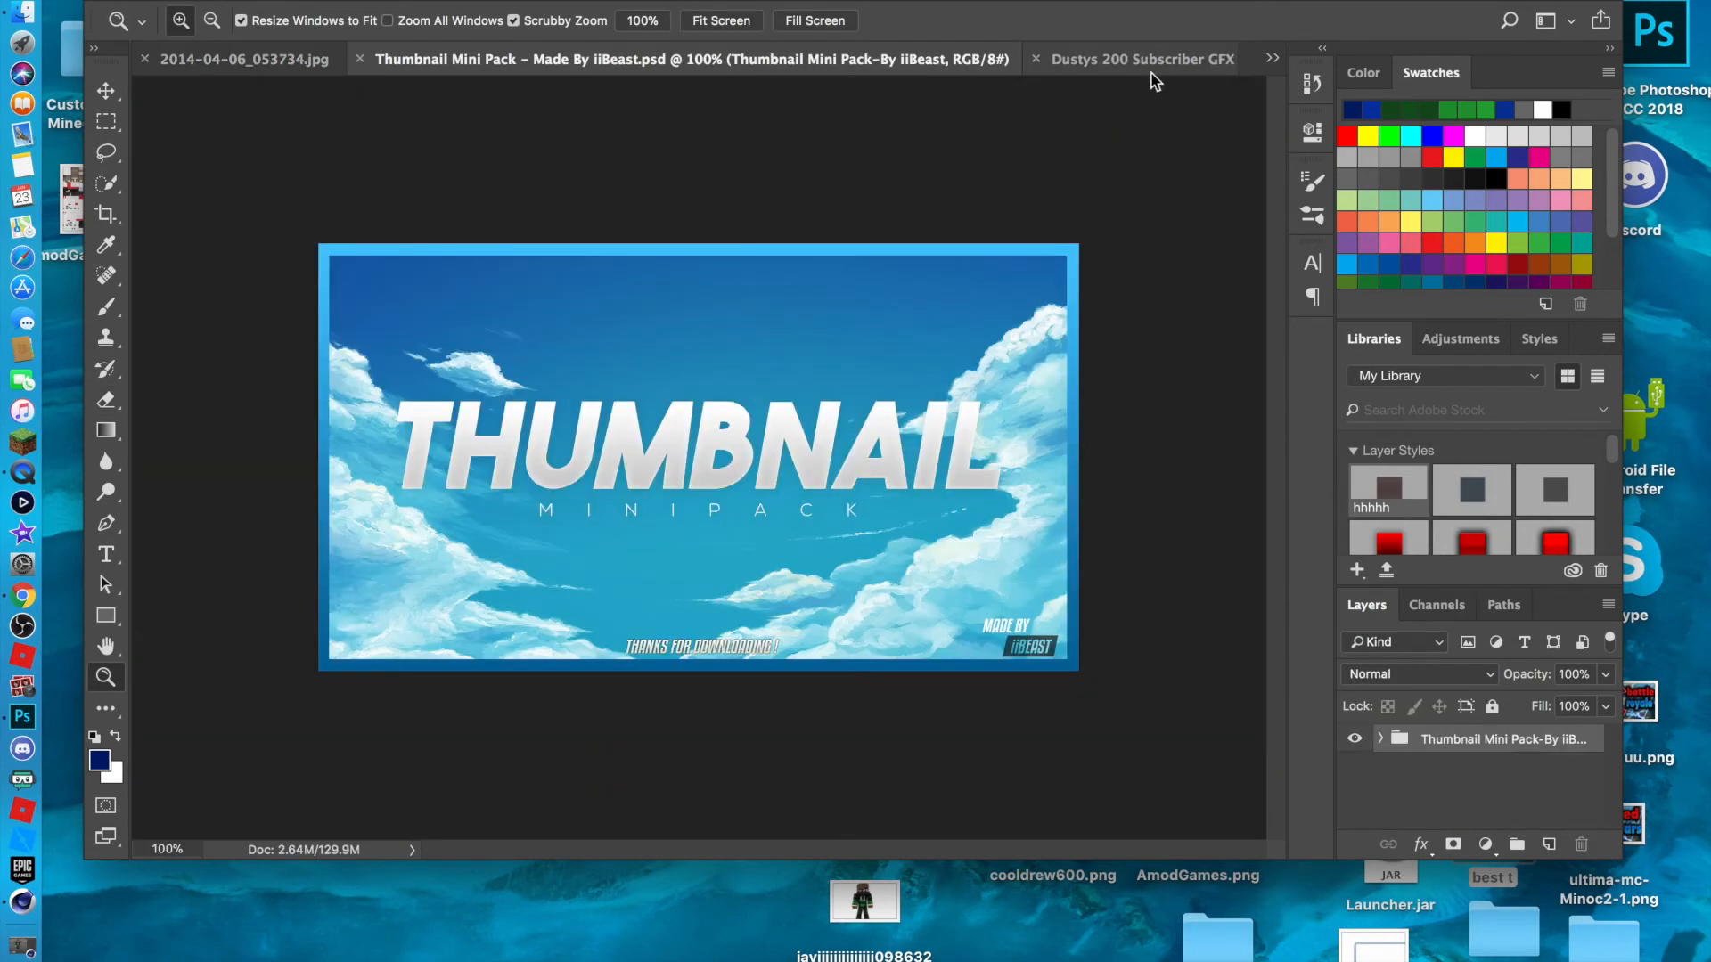
left_click(1380, 739)
scroll(1400, 767, "down", 3)
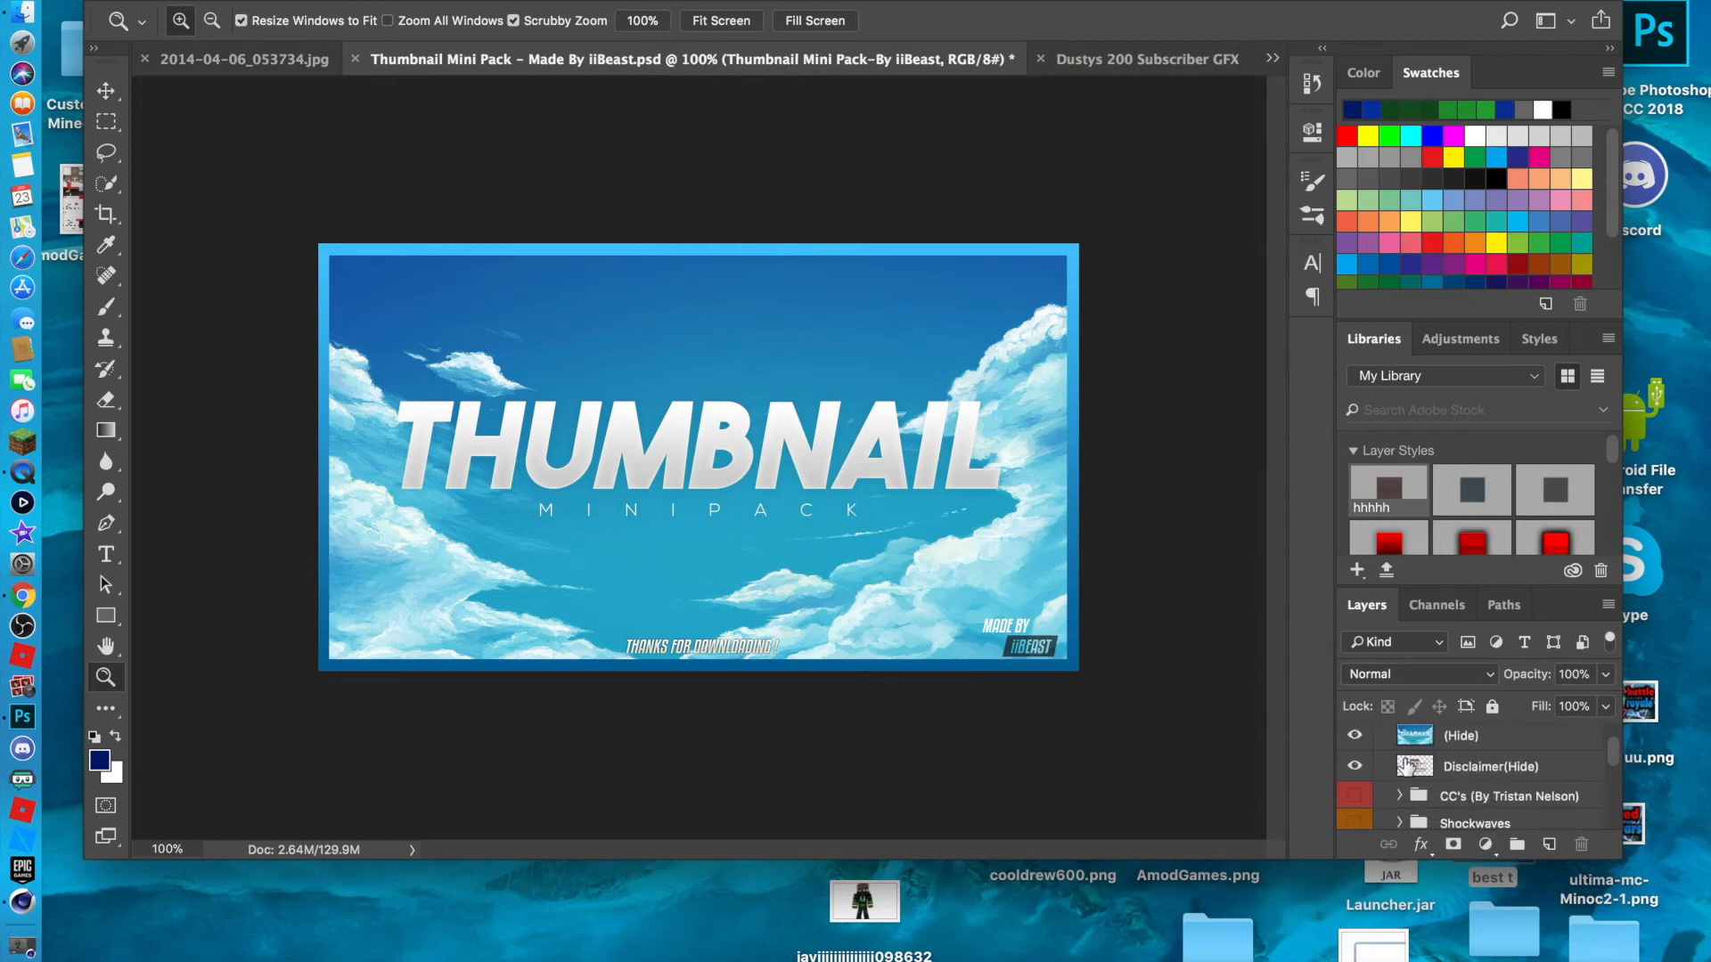
left_click(1399, 780)
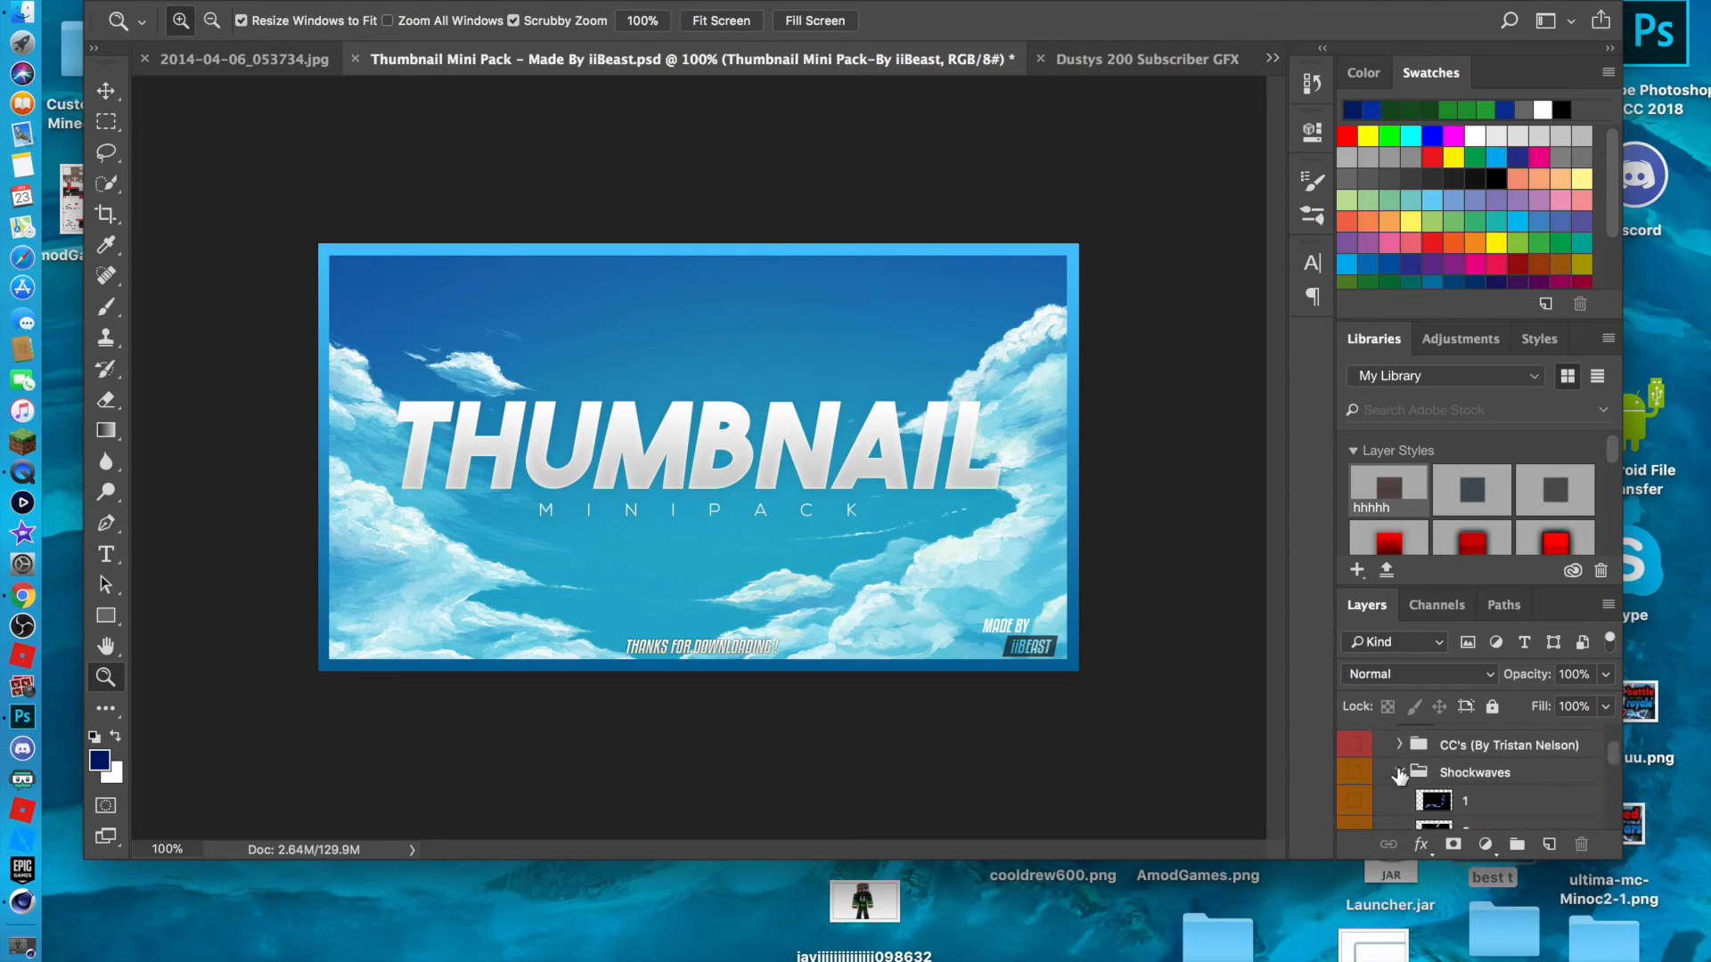
scroll(1400, 777, "down", 1)
Hide the pack's cover and disclaimer layers and preview the effect layers in the Shockwaves group.
scroll(1382, 799, "up", 4)
left_click(1356, 770)
scroll(1379, 798, "down", 4)
left_click(1355, 803)
left_click(1355, 800)
scroll(1357, 807, "up", 4)
left_click(1355, 806)
scroll(1357, 809, "down", 4)
left_click(1355, 800)
left_click(1356, 793)
left_click(1355, 765)
left_click(1356, 764)
scroll(1359, 793, "down", 2)
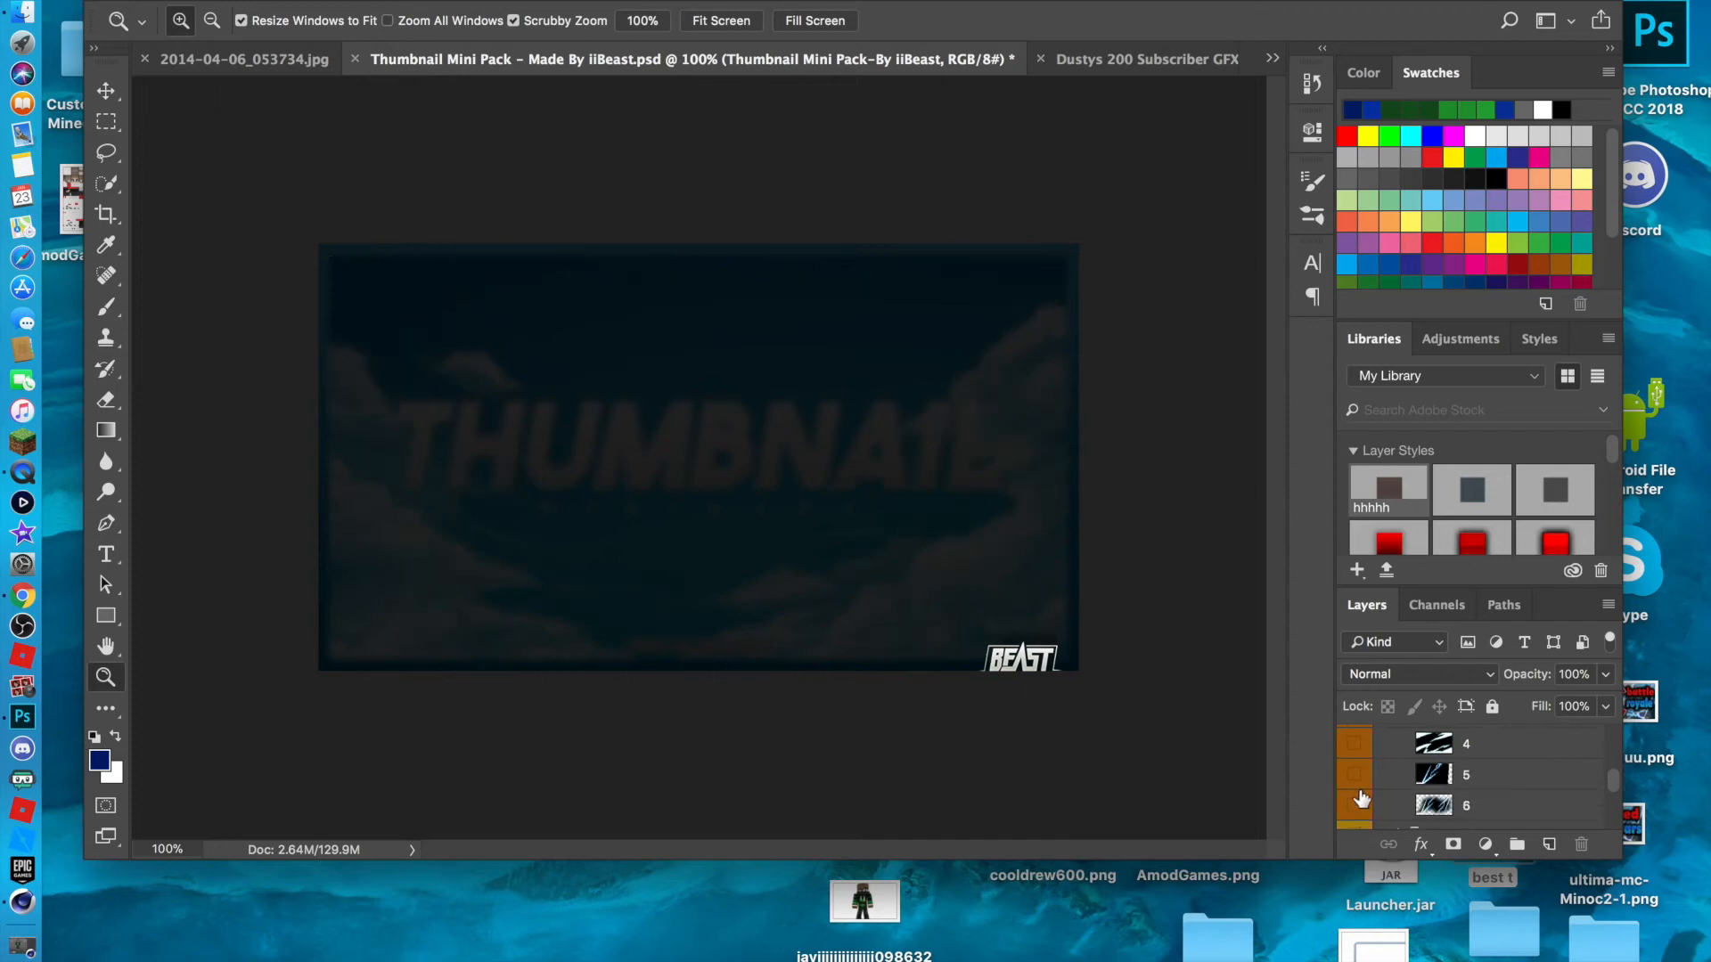
double_click(1355, 786)
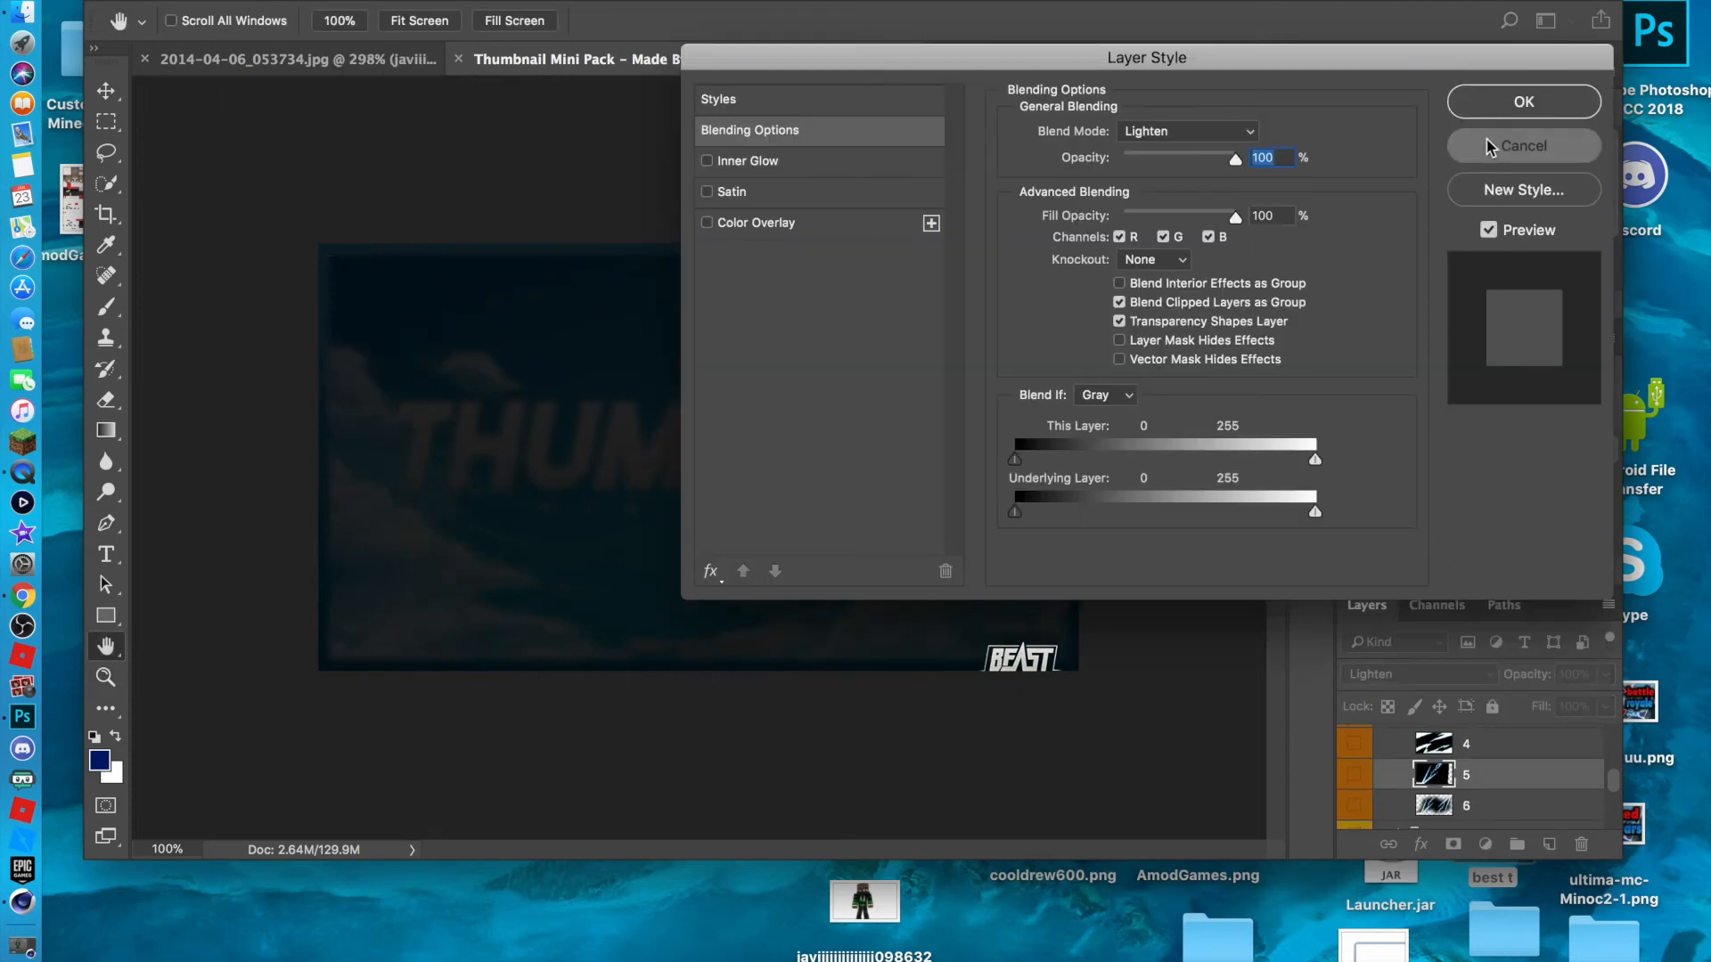
left_click(1516, 147)
left_click(1355, 808)
scroll(1357, 810, "down", 3)
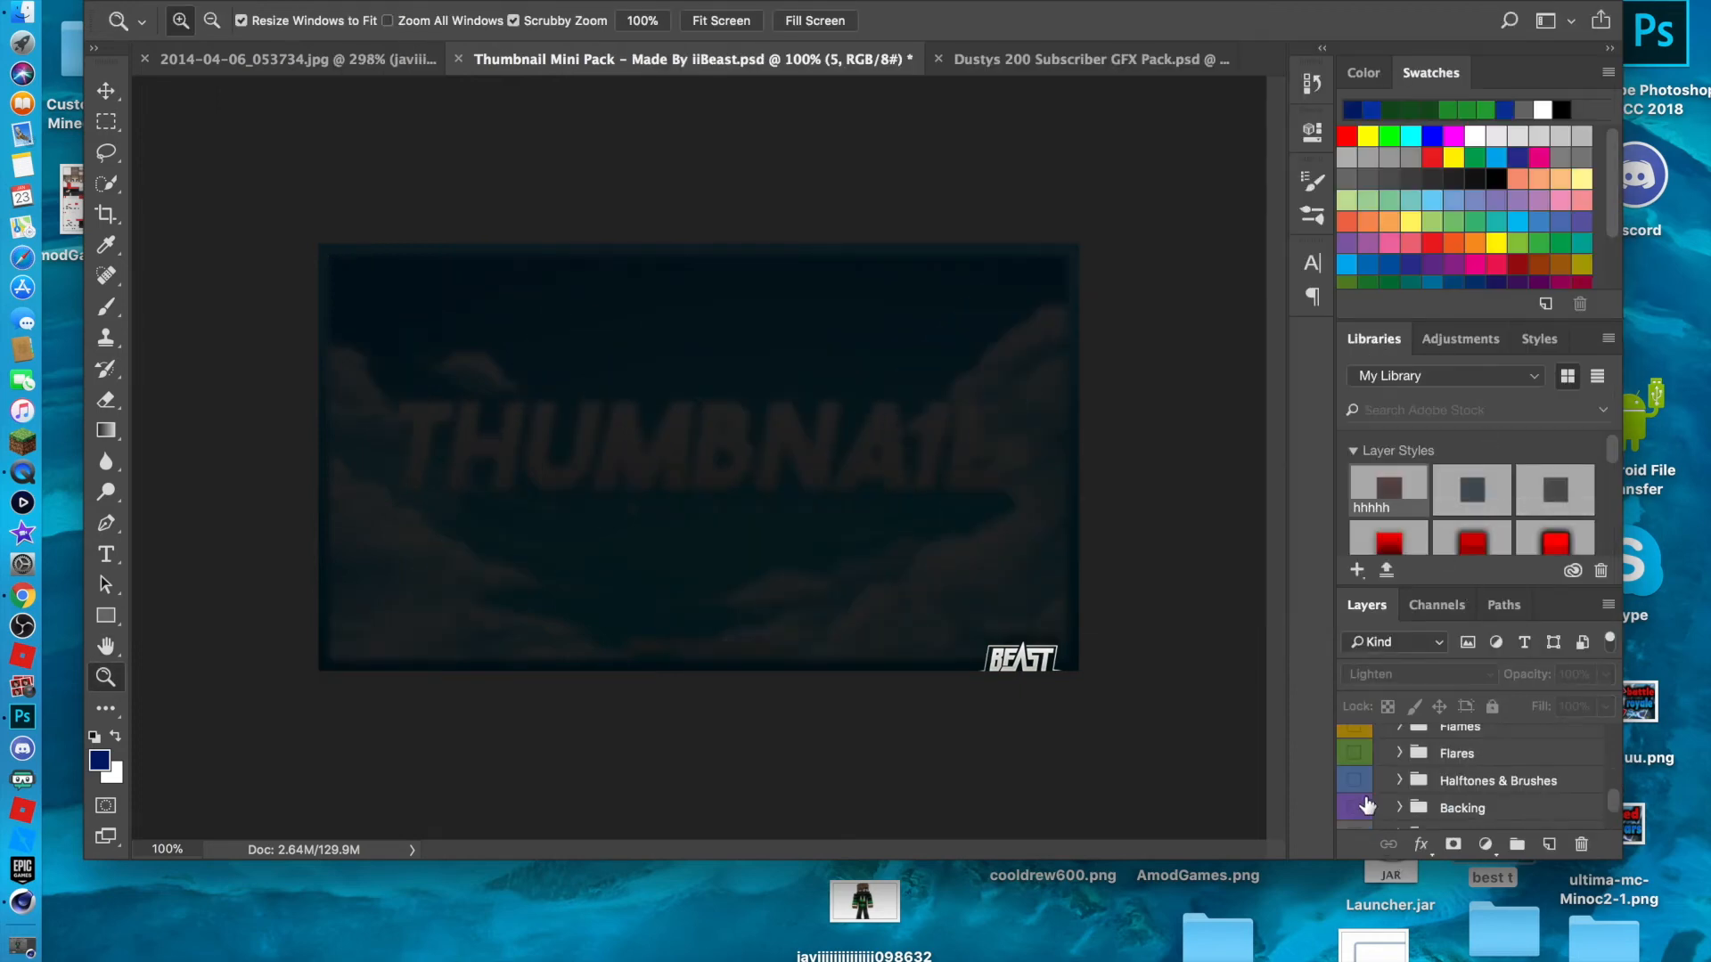
Examine the contents of the Flares group and preview layers 1 and 2 of the Flames group.
left_click(1393, 756)
left_click(1398, 754)
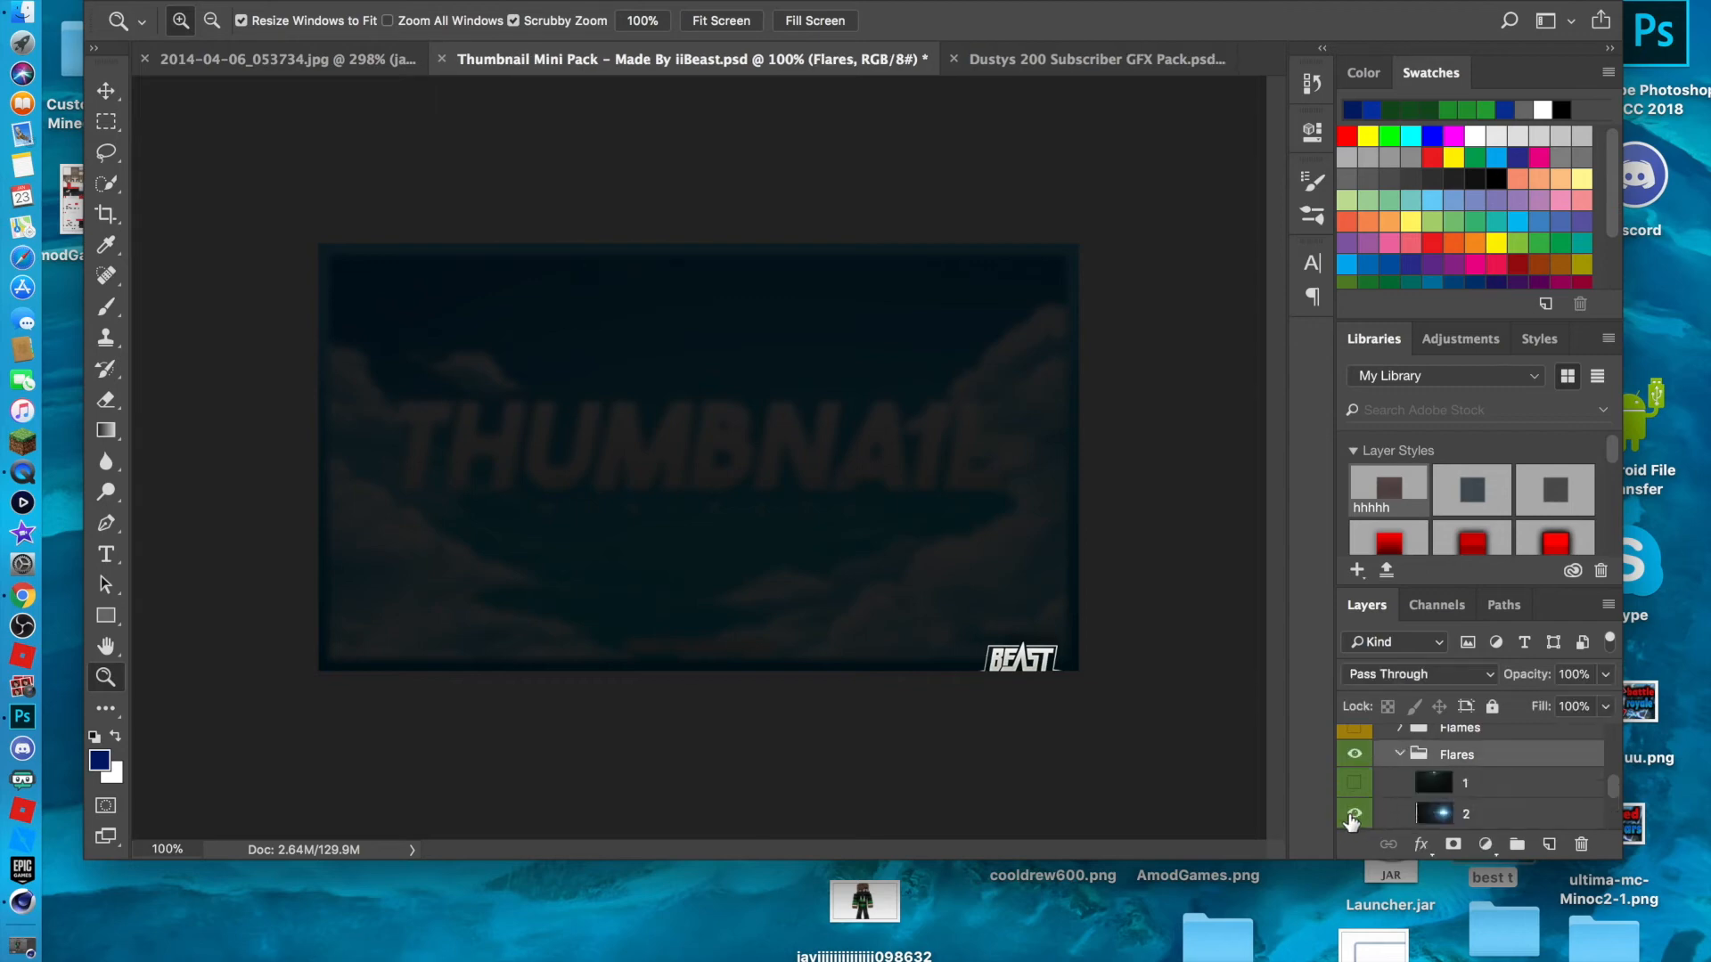
left_click(1399, 755)
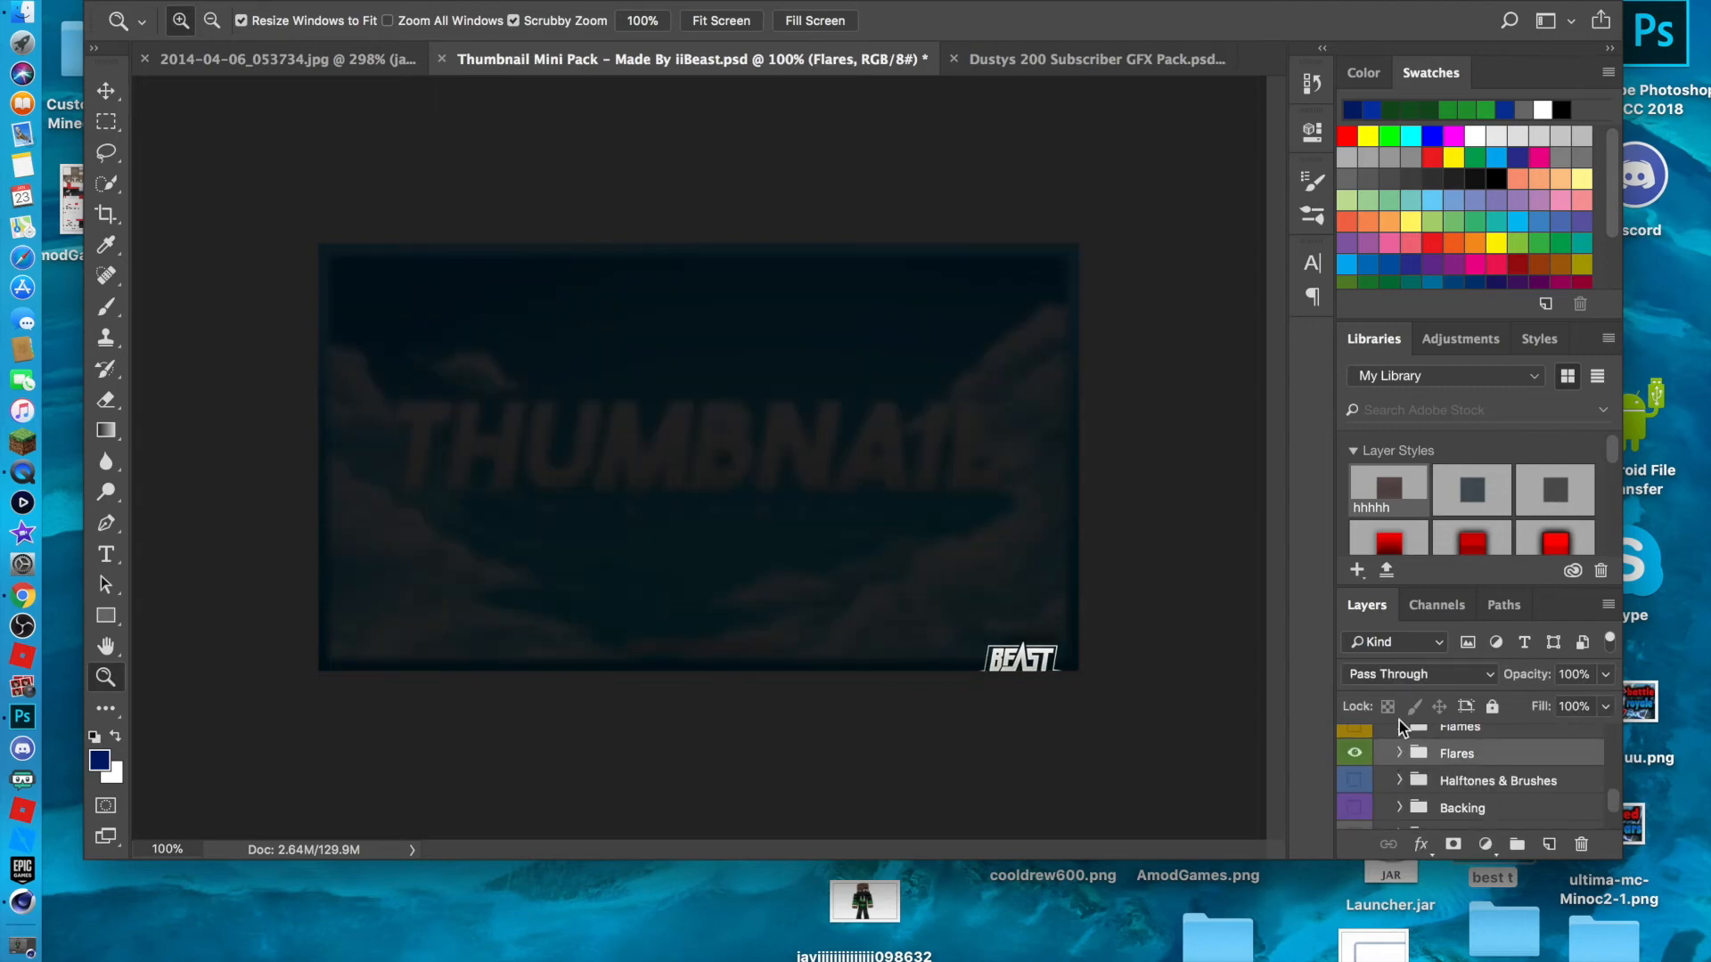
left_click(1400, 726)
left_click(1374, 786)
left_click(1356, 754)
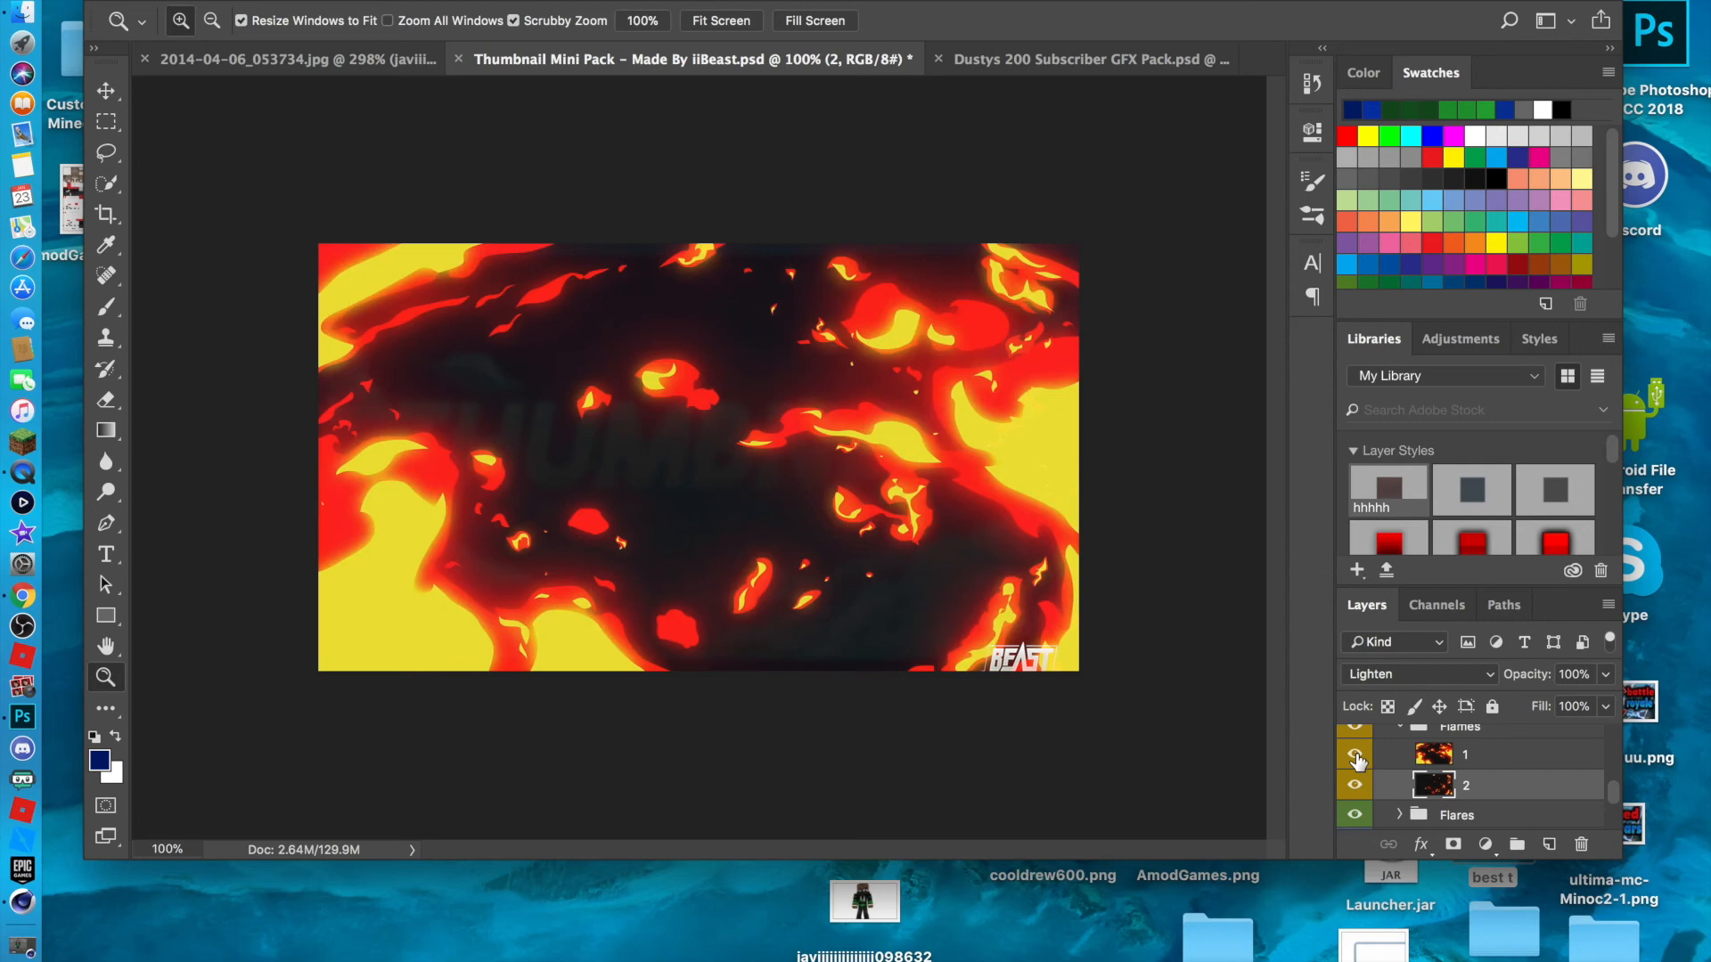
left_click(1355, 786)
scroll(1444, 767, "up", 3)
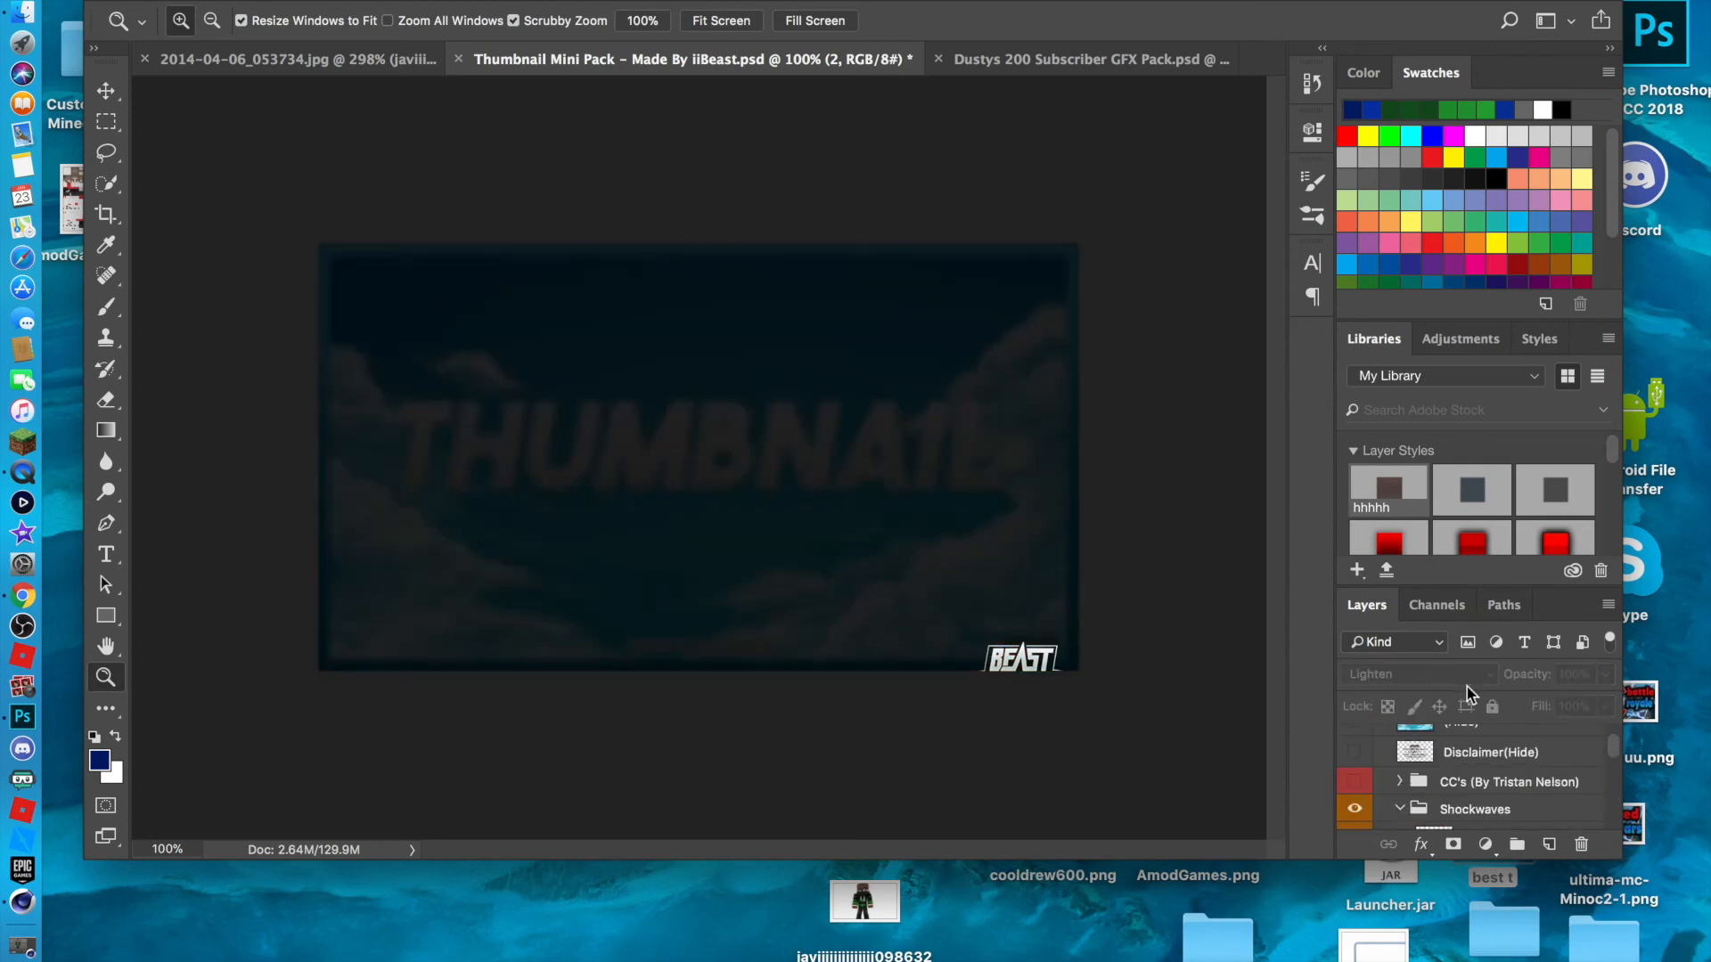
Switch to the Dustys 200 Subscriber GFX Pack document, hide its Misc group, and show and expand the Fonts group.
left_click(965, 63)
scroll(1432, 786, "up", 2)
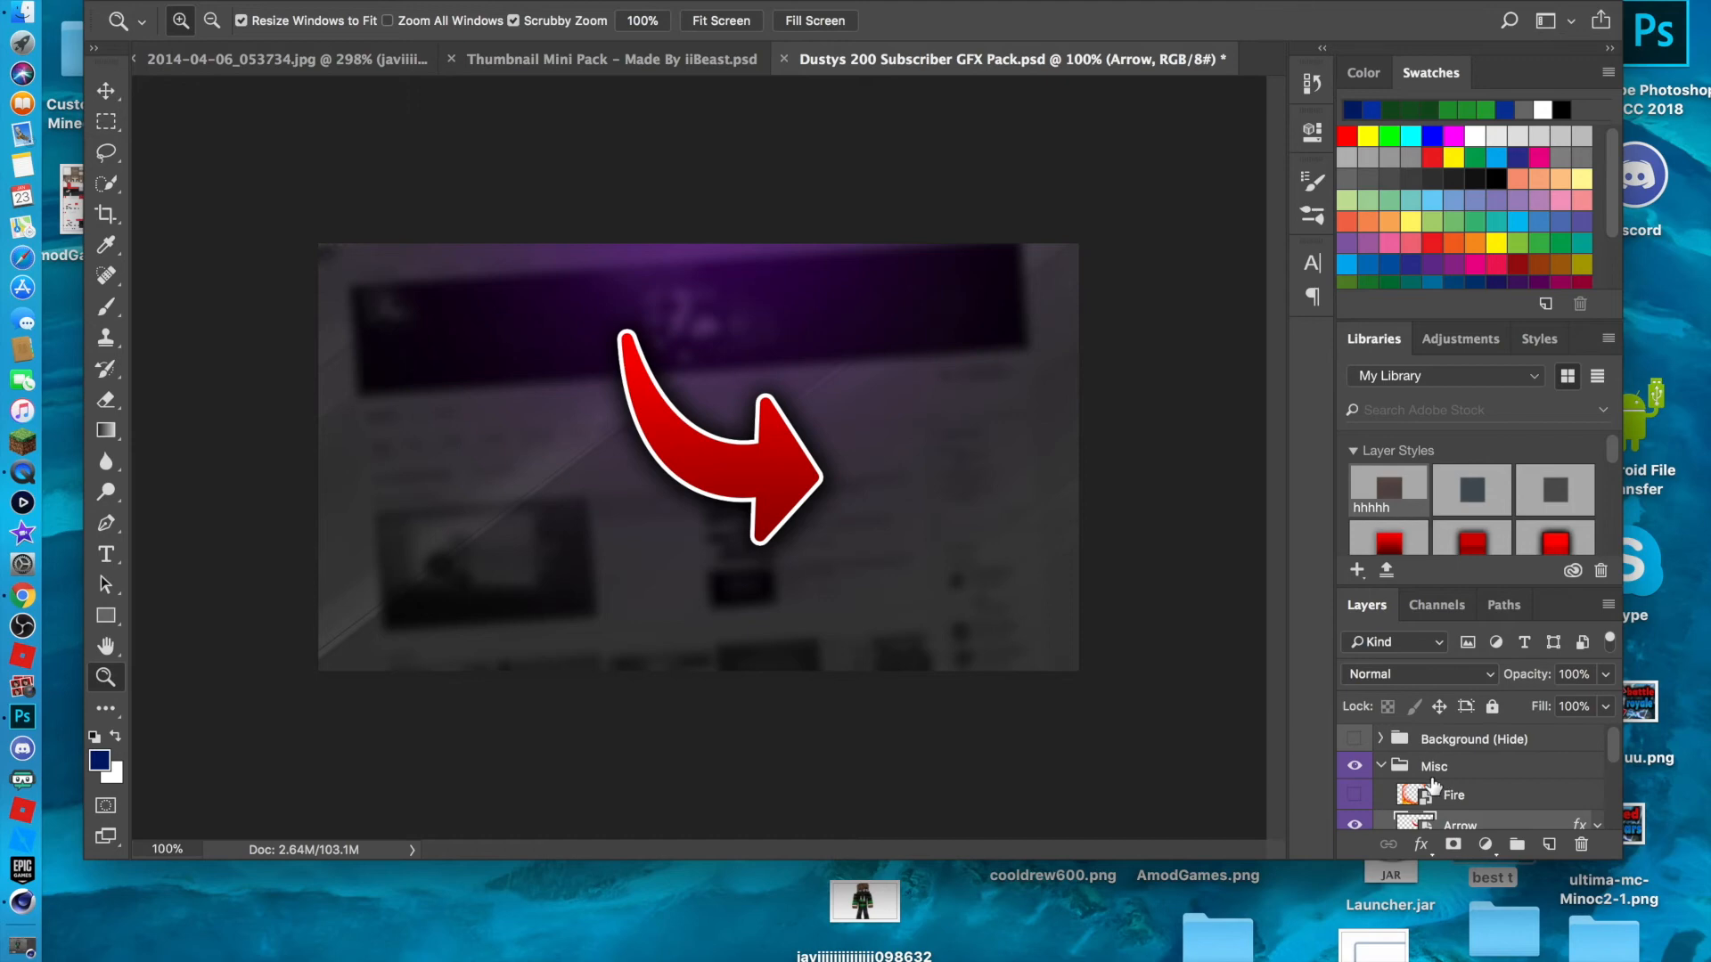
left_click(1380, 766)
scroll(1377, 803, "down", 2)
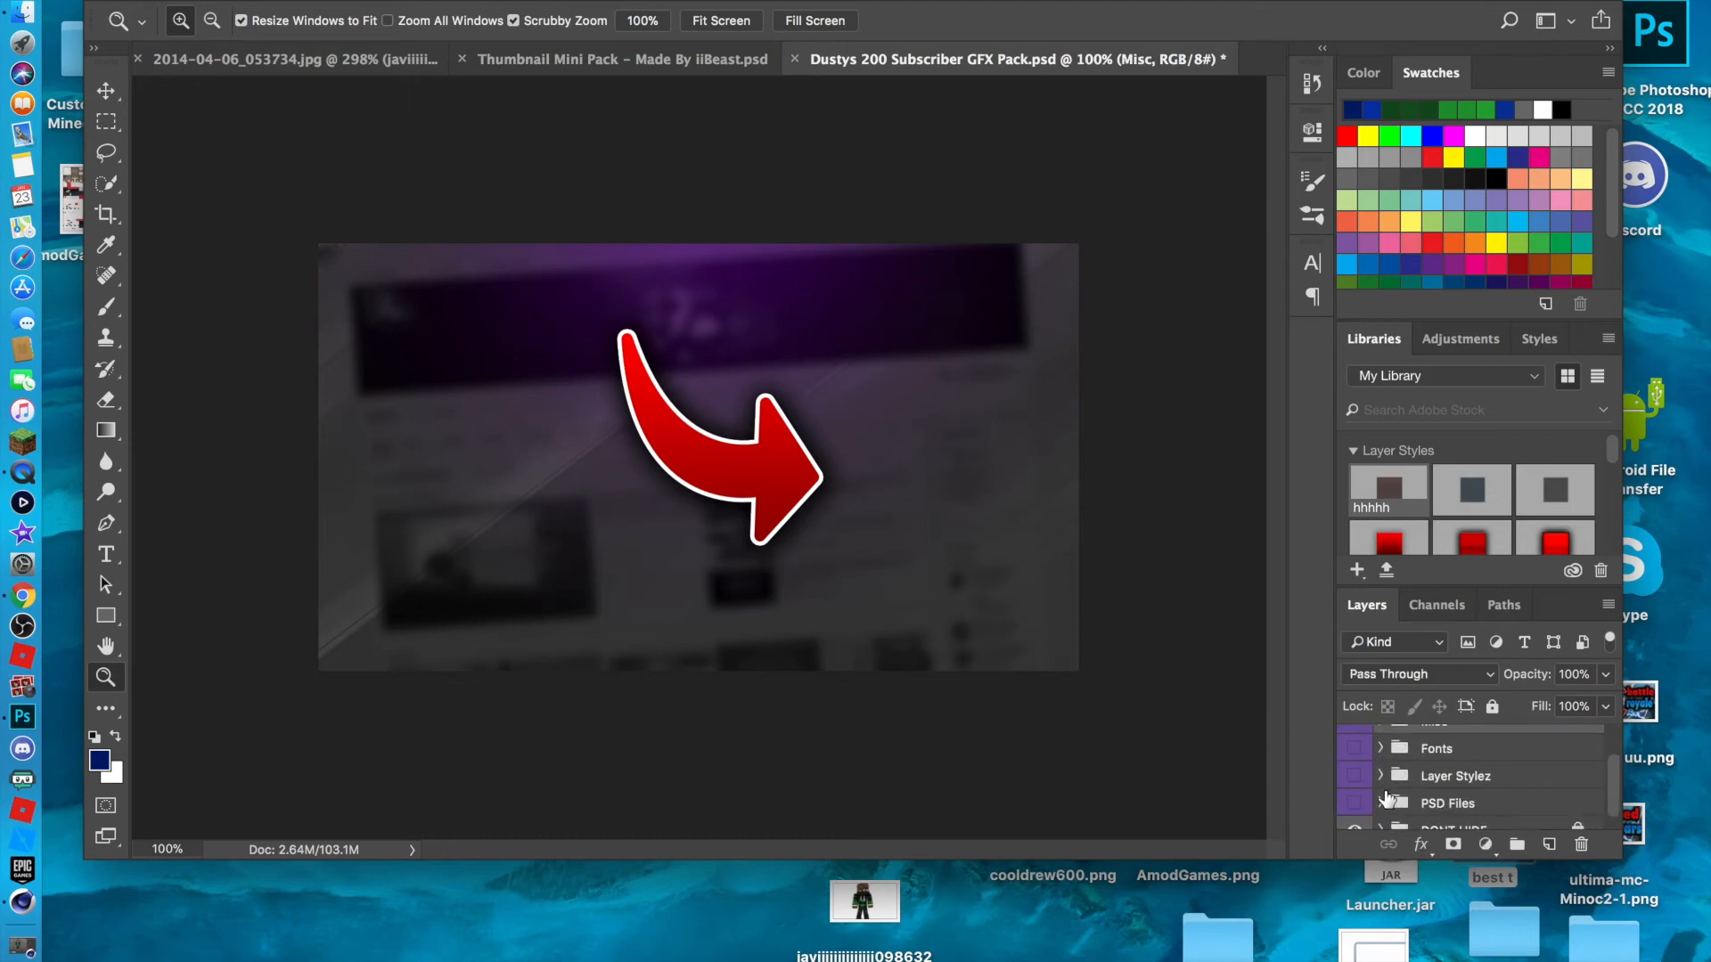
left_click(1380, 750)
left_click(1355, 807)
scroll(1363, 784, "up", 2)
left_click(1355, 767)
Preview the SWAG text layers in the Fonts group, leaving only the one above the missing-font layer visible.
scroll(1364, 776, "down", 2)
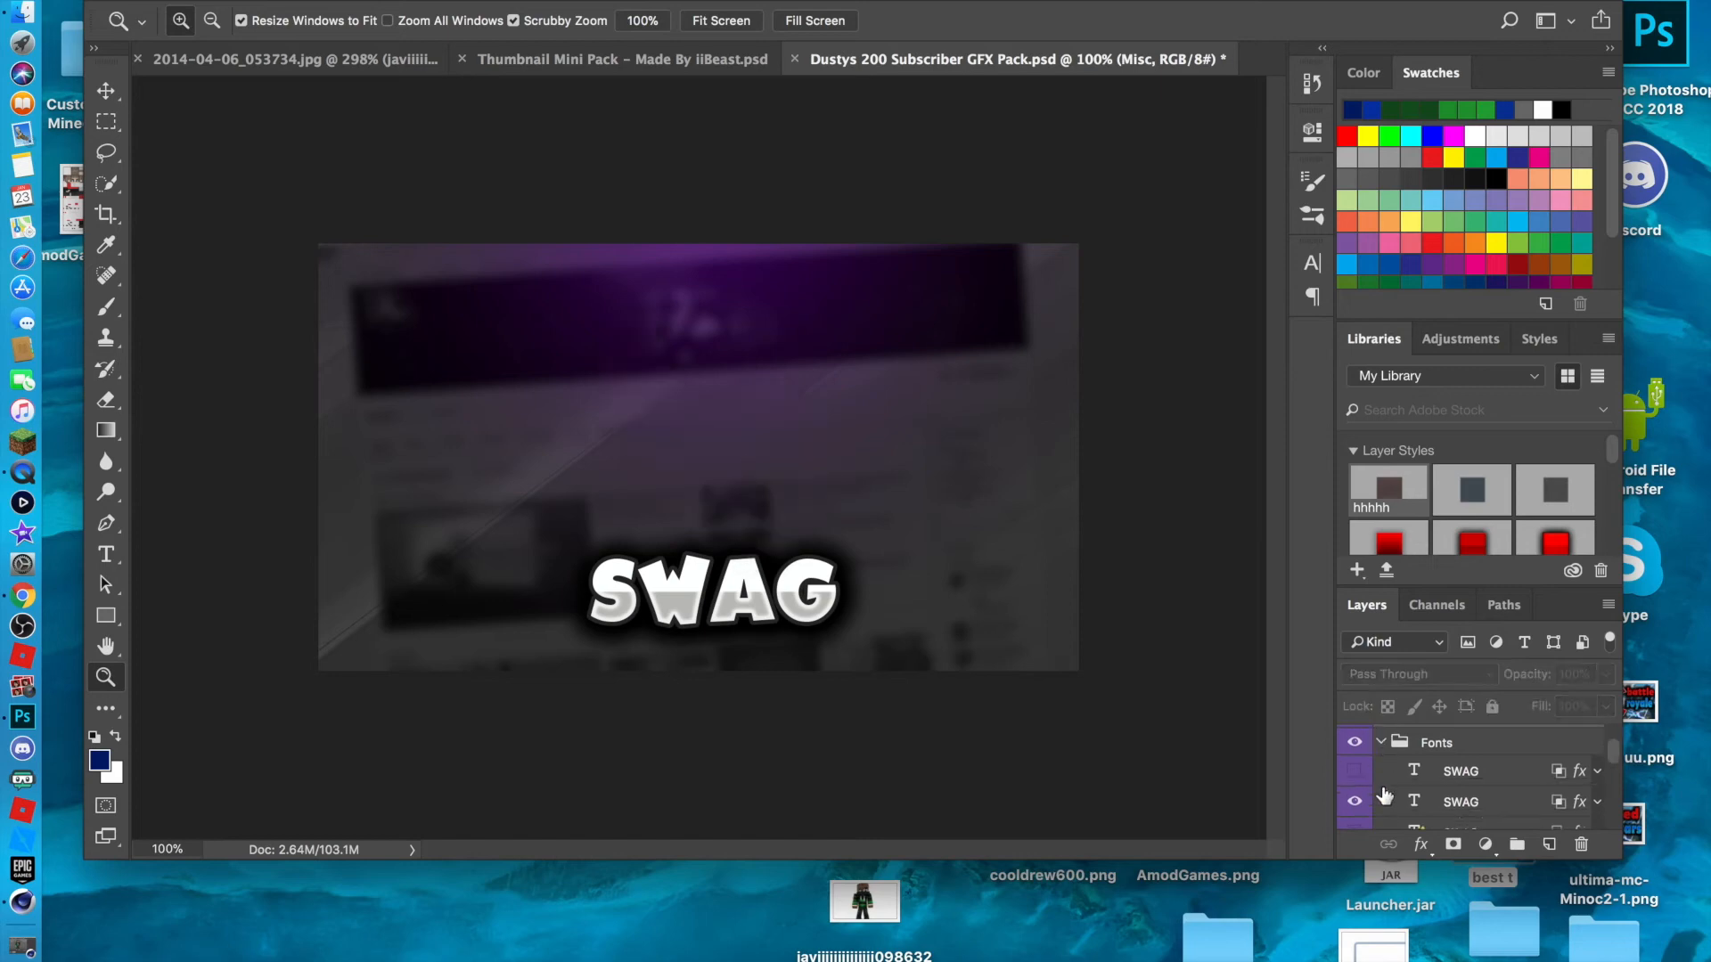
left_click(1355, 756)
left_click(1355, 784)
left_click(1355, 786)
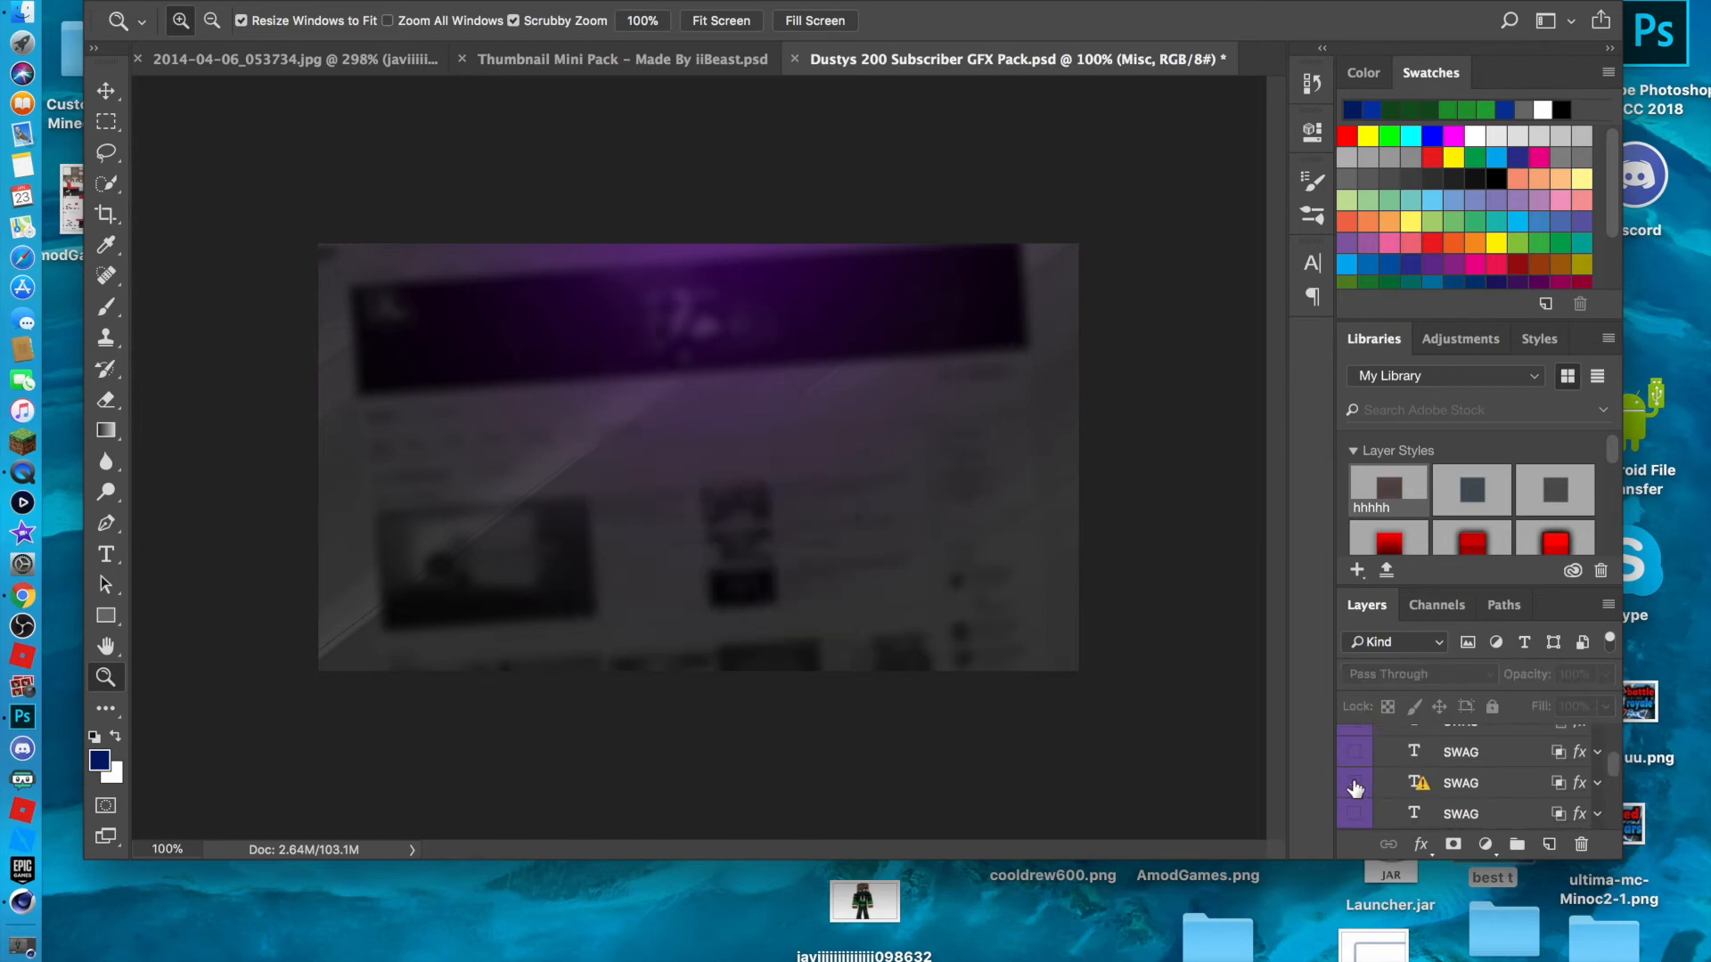
scroll(1356, 794, "up", 1)
left_click(1356, 798)
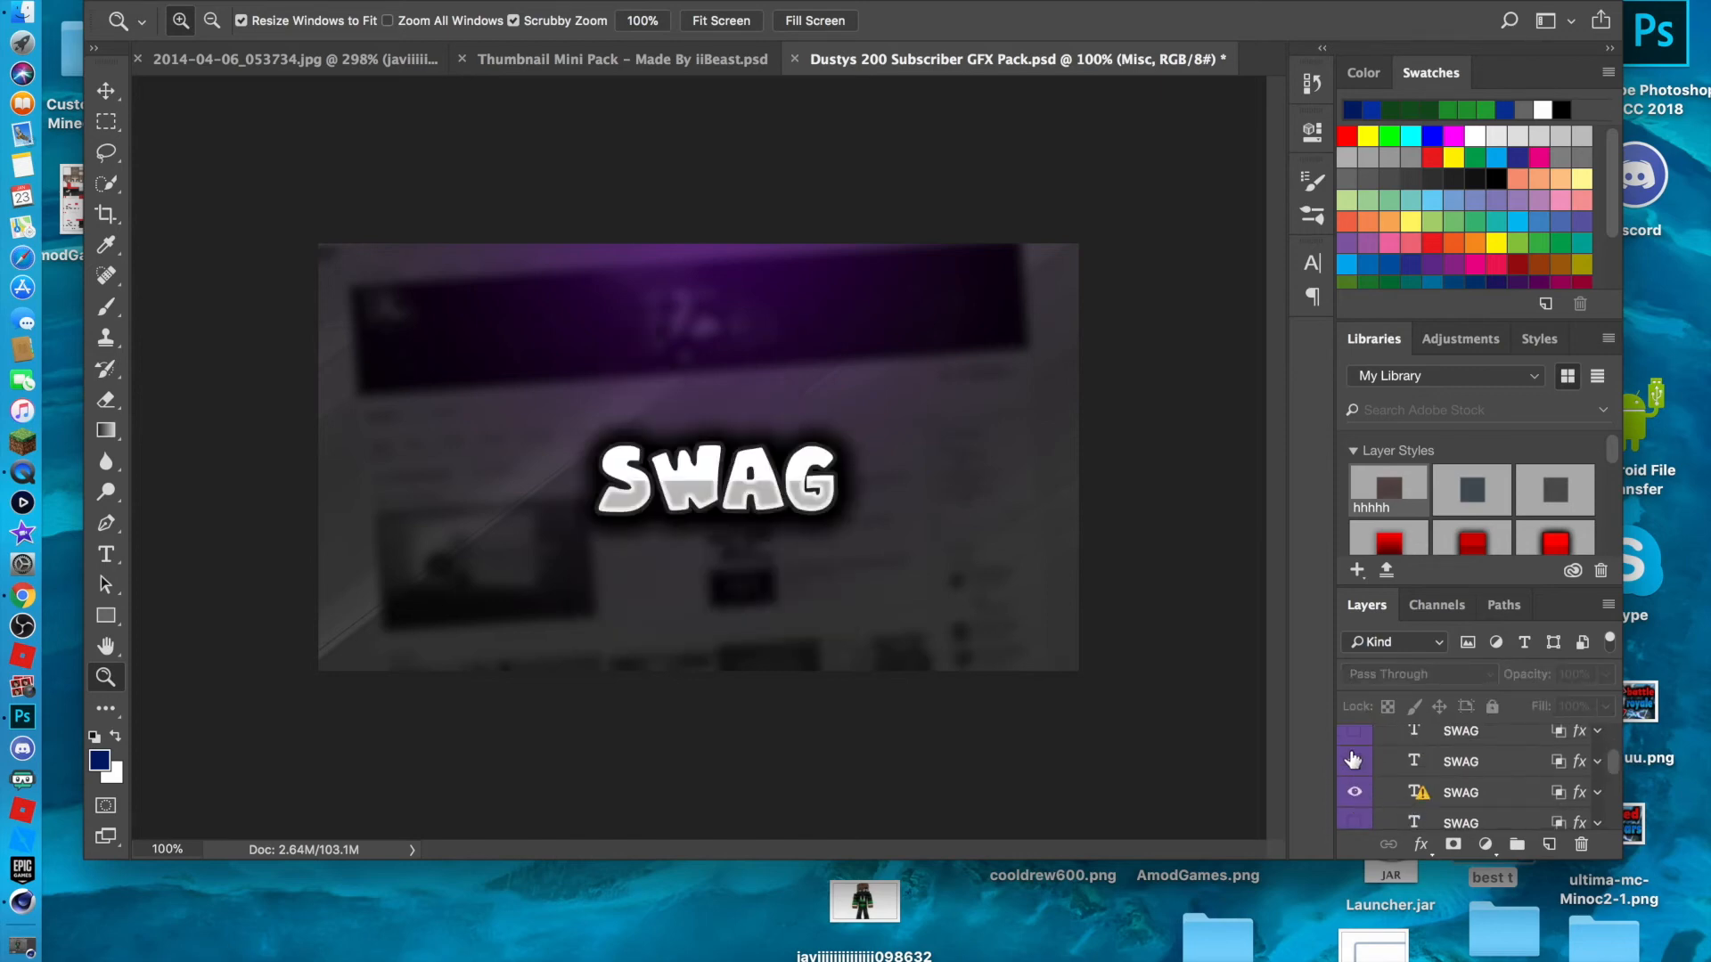
left_click(1353, 759)
left_click(1355, 792)
scroll(1415, 782, "up", 1)
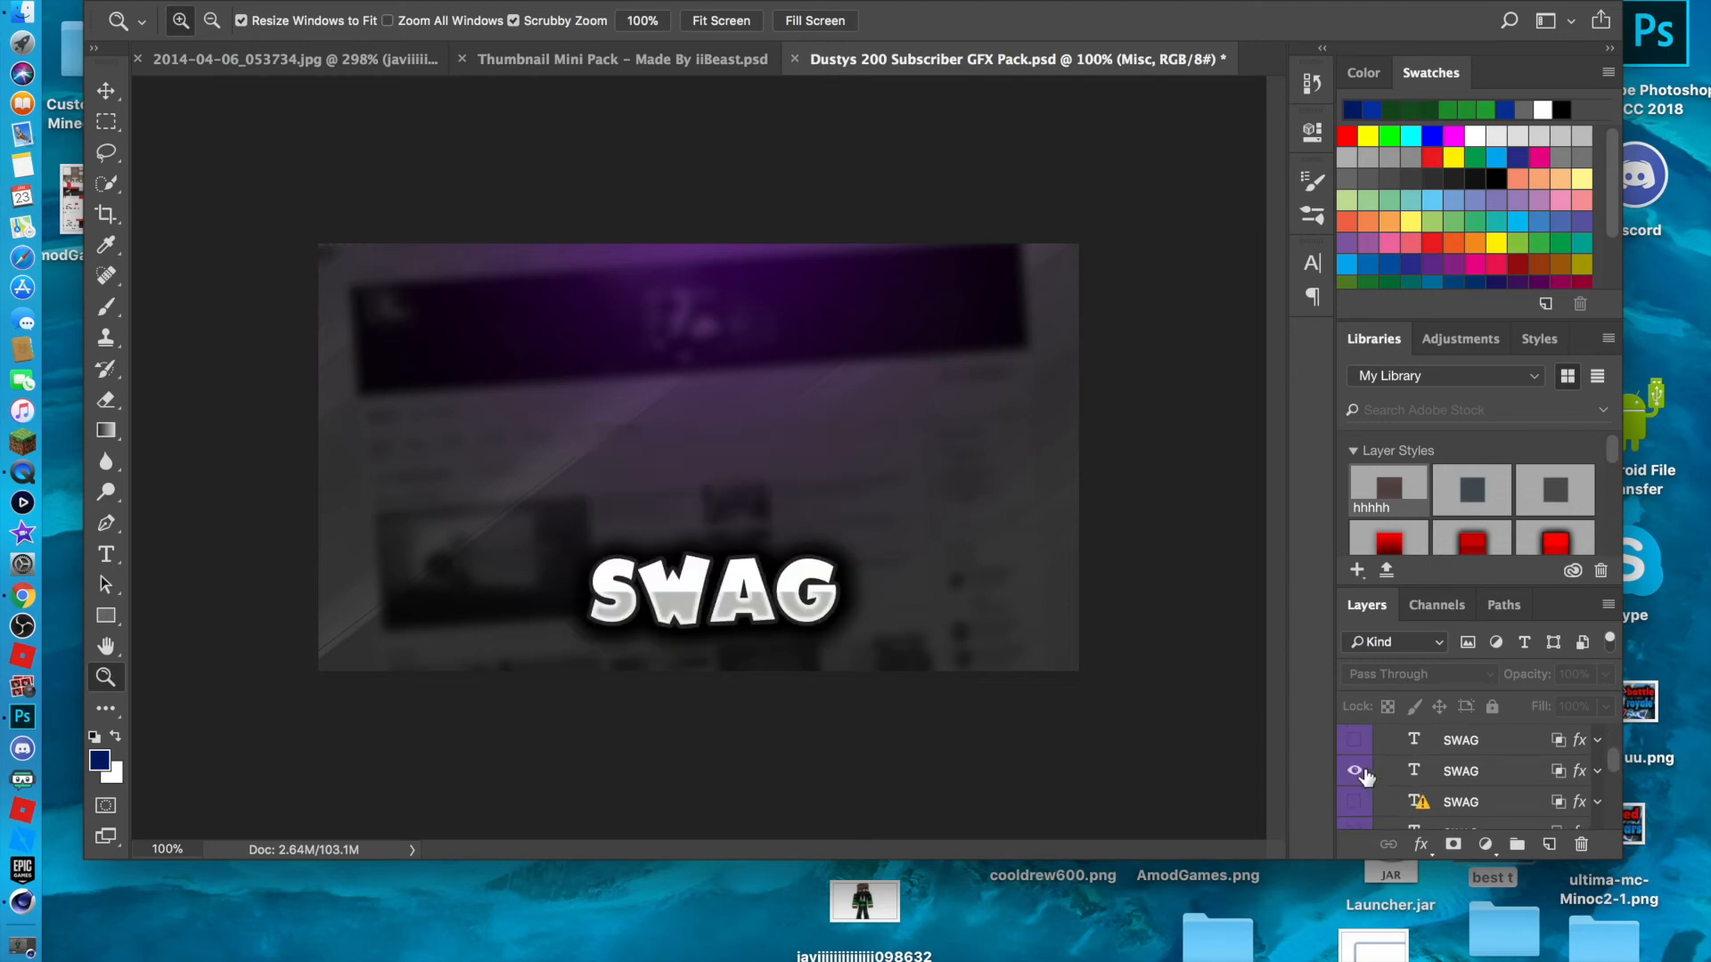
Copy the visible SWAG text layer from the GFX pack into the 2014-04-06_053734.jpg document.
left_click(1401, 783)
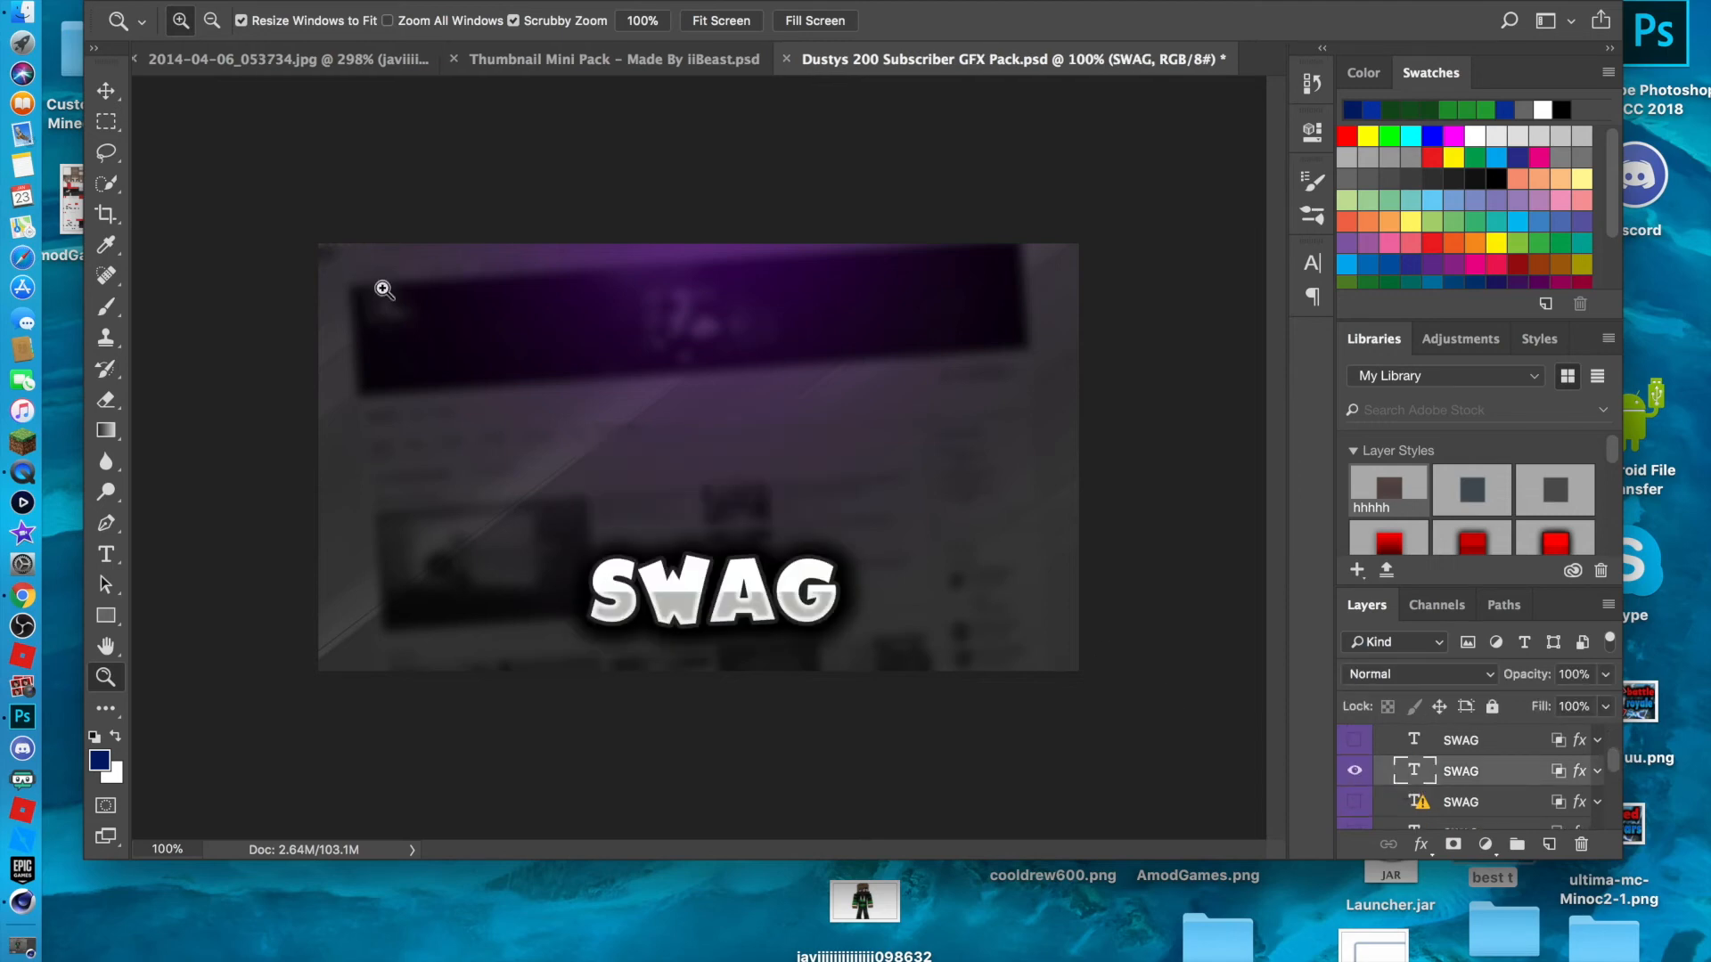
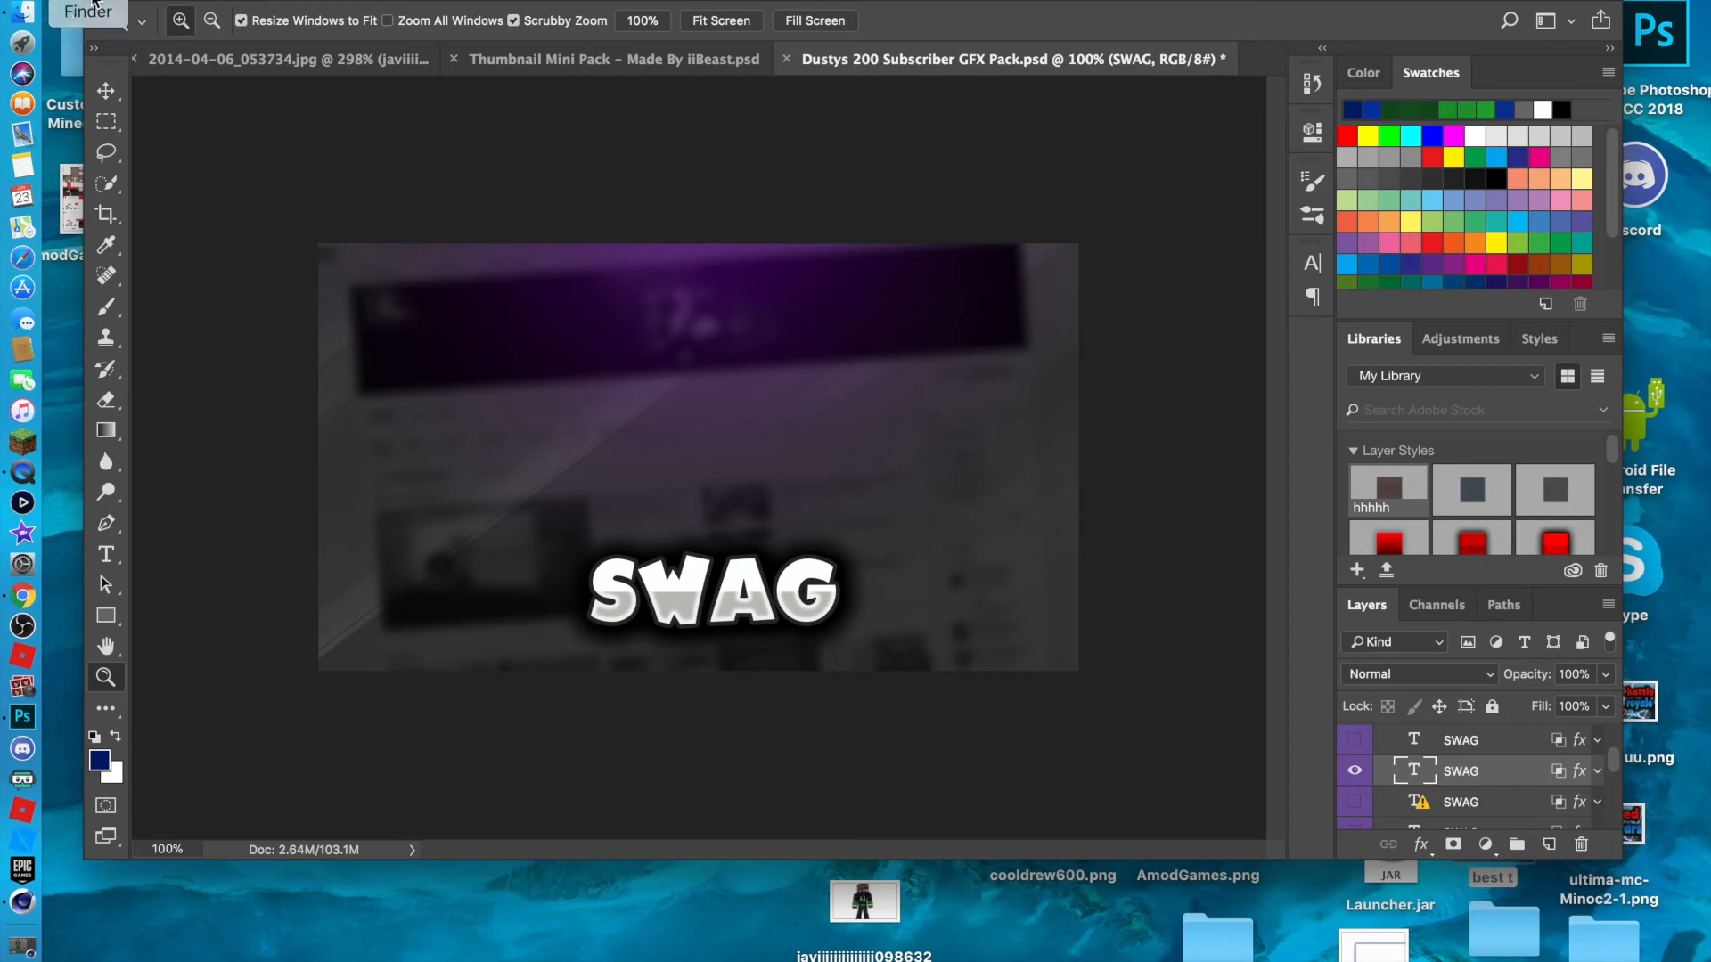
left_click(105, 91)
left_click_drag(666, 584, 831, 532)
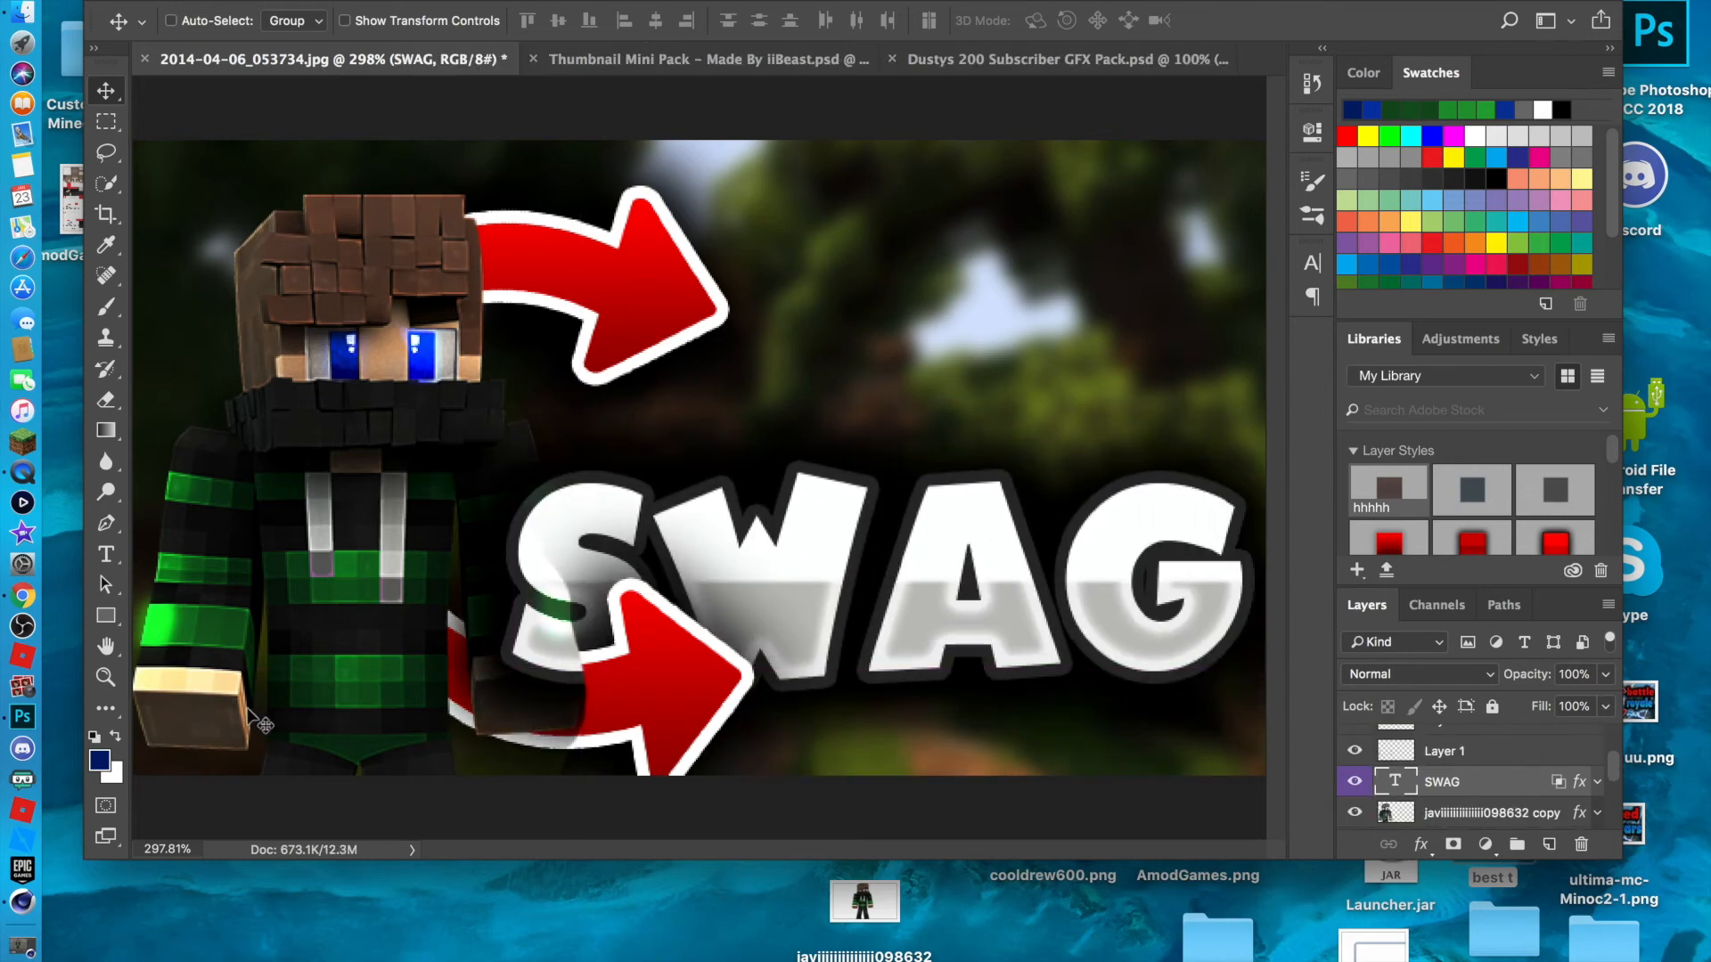
Scale the SWAG text to about 74% width and 72% height, placing it to the right of the character.
left_click(106, 677)
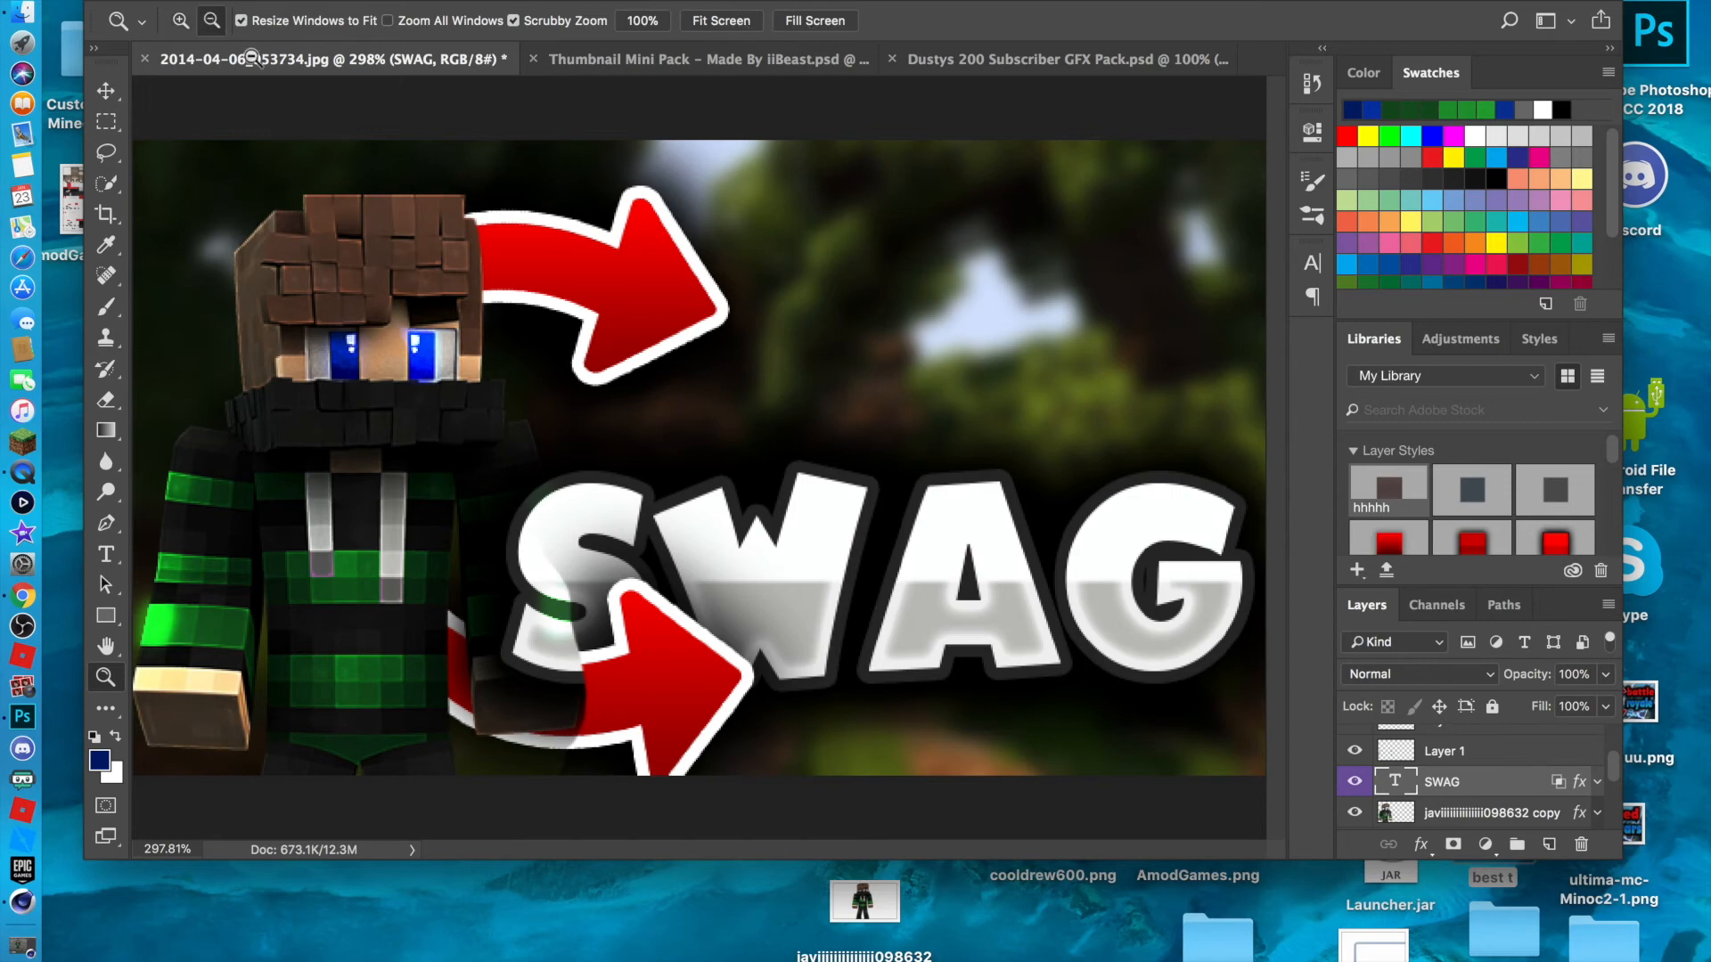
left_click(212, 20)
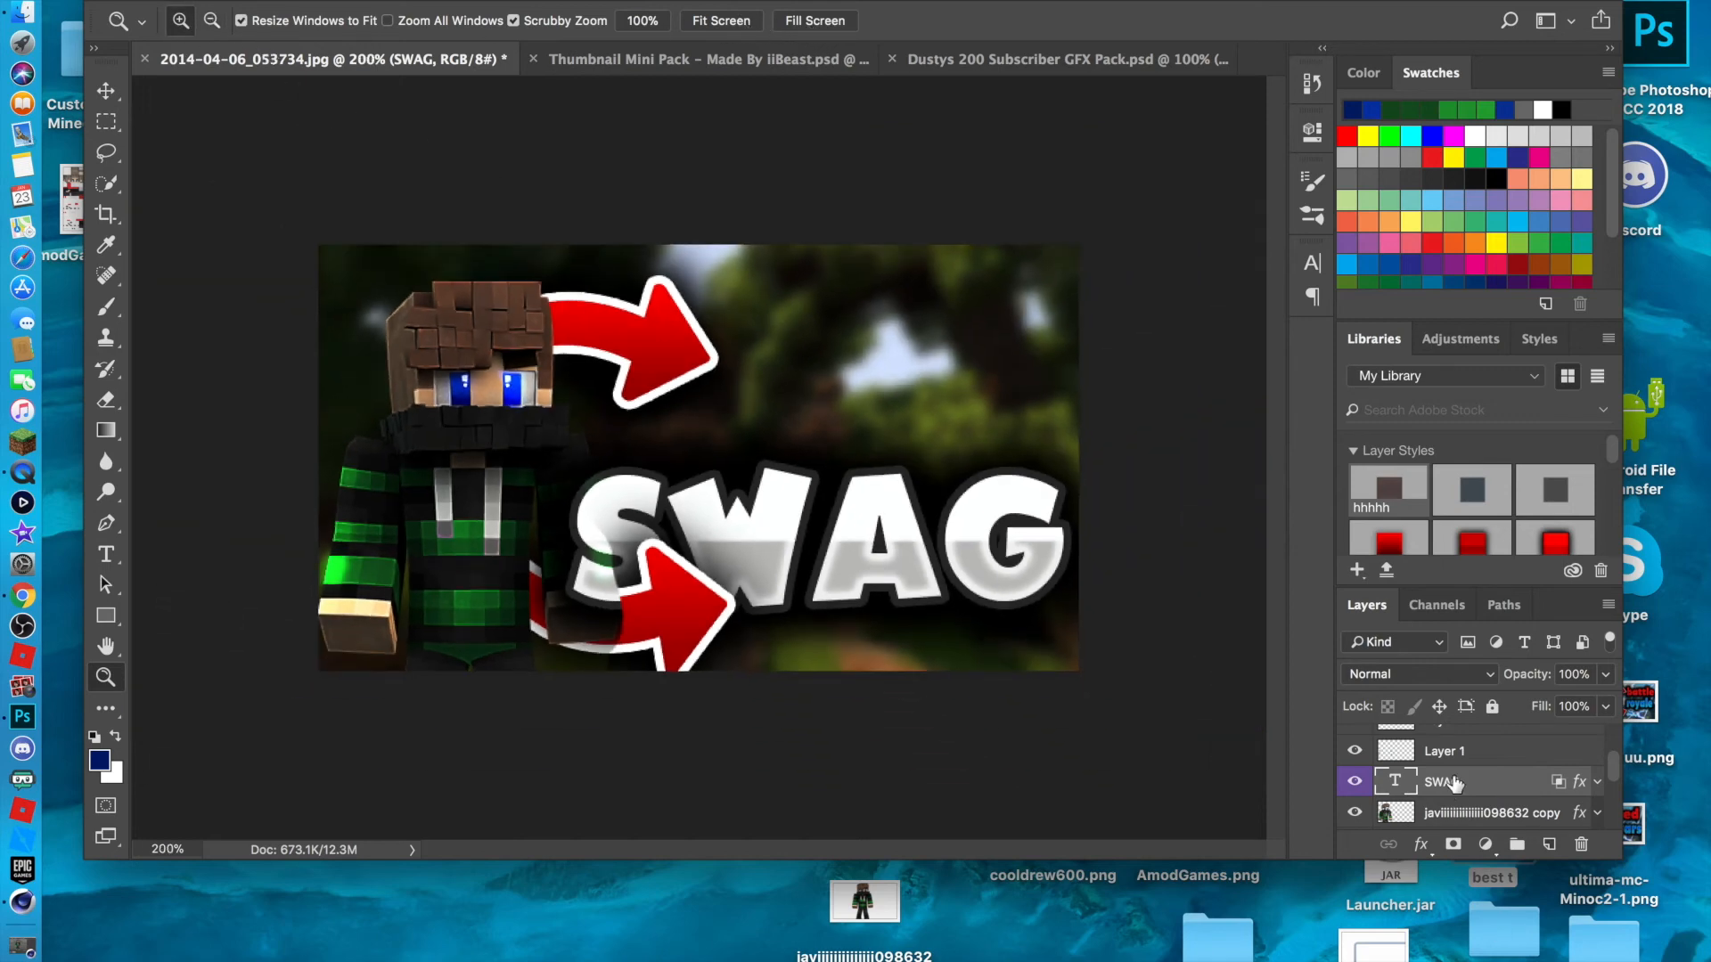
left_click(257, 1)
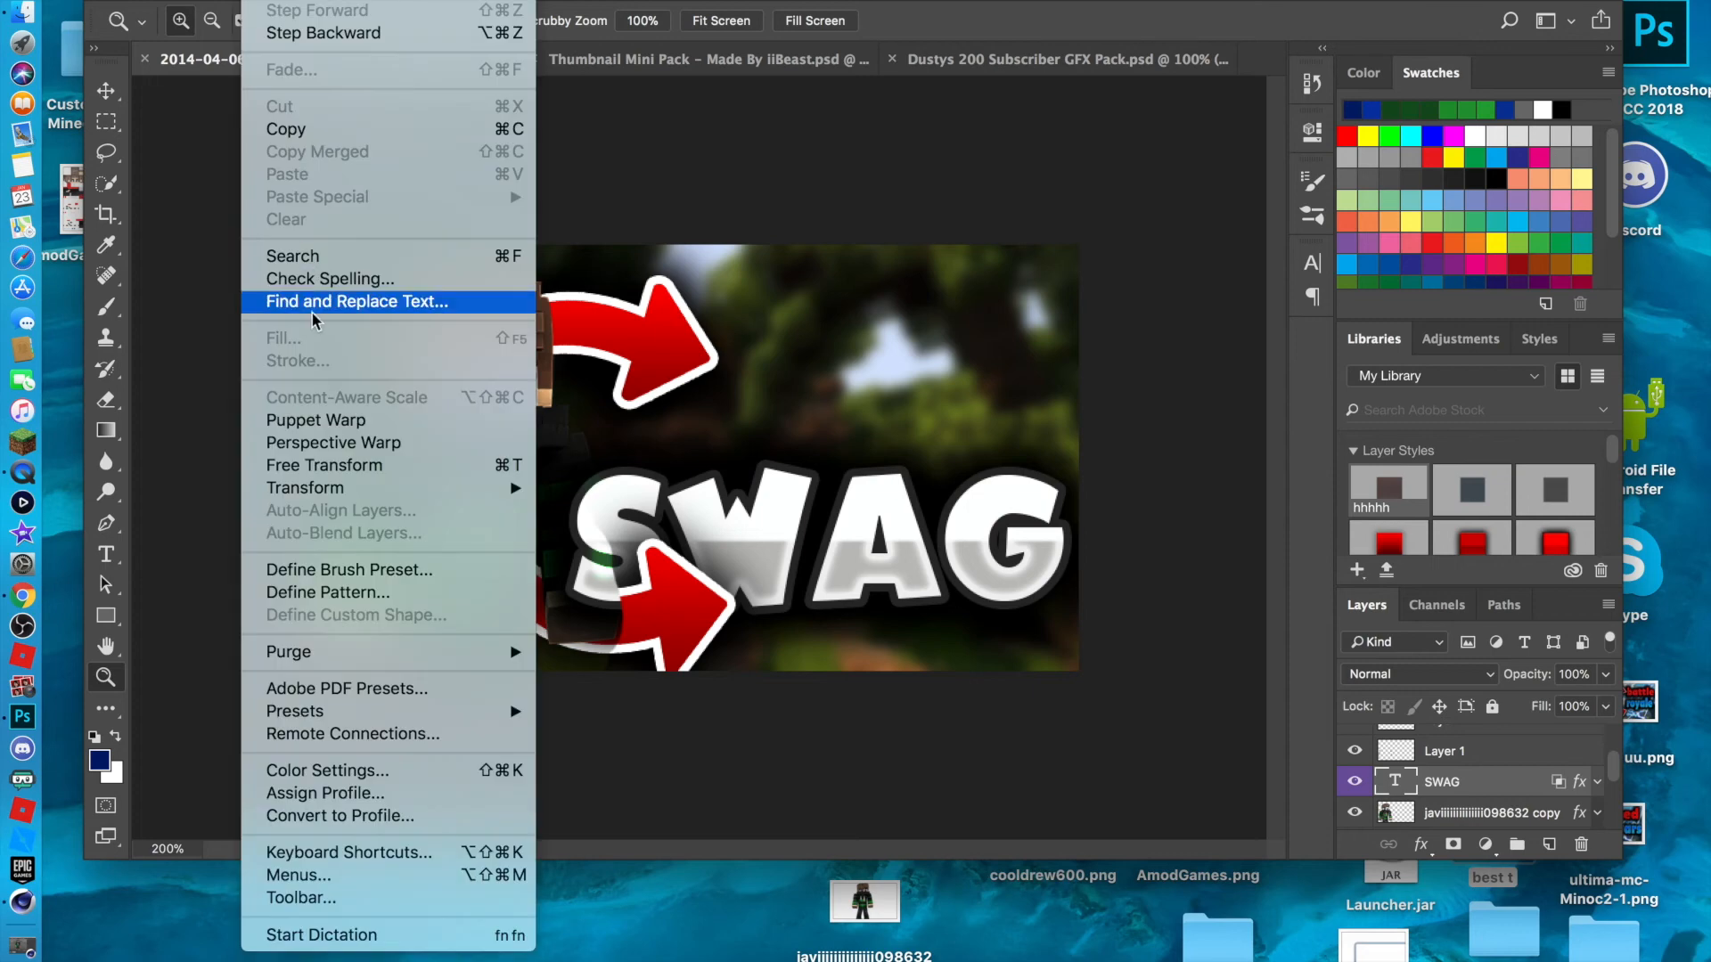
mouse_move(335, 496)
left_click(612, 518)
left_click_drag(567, 462, 699, 507)
left_click_drag(853, 561, 849, 510)
left_click_drag(718, 454, 688, 457)
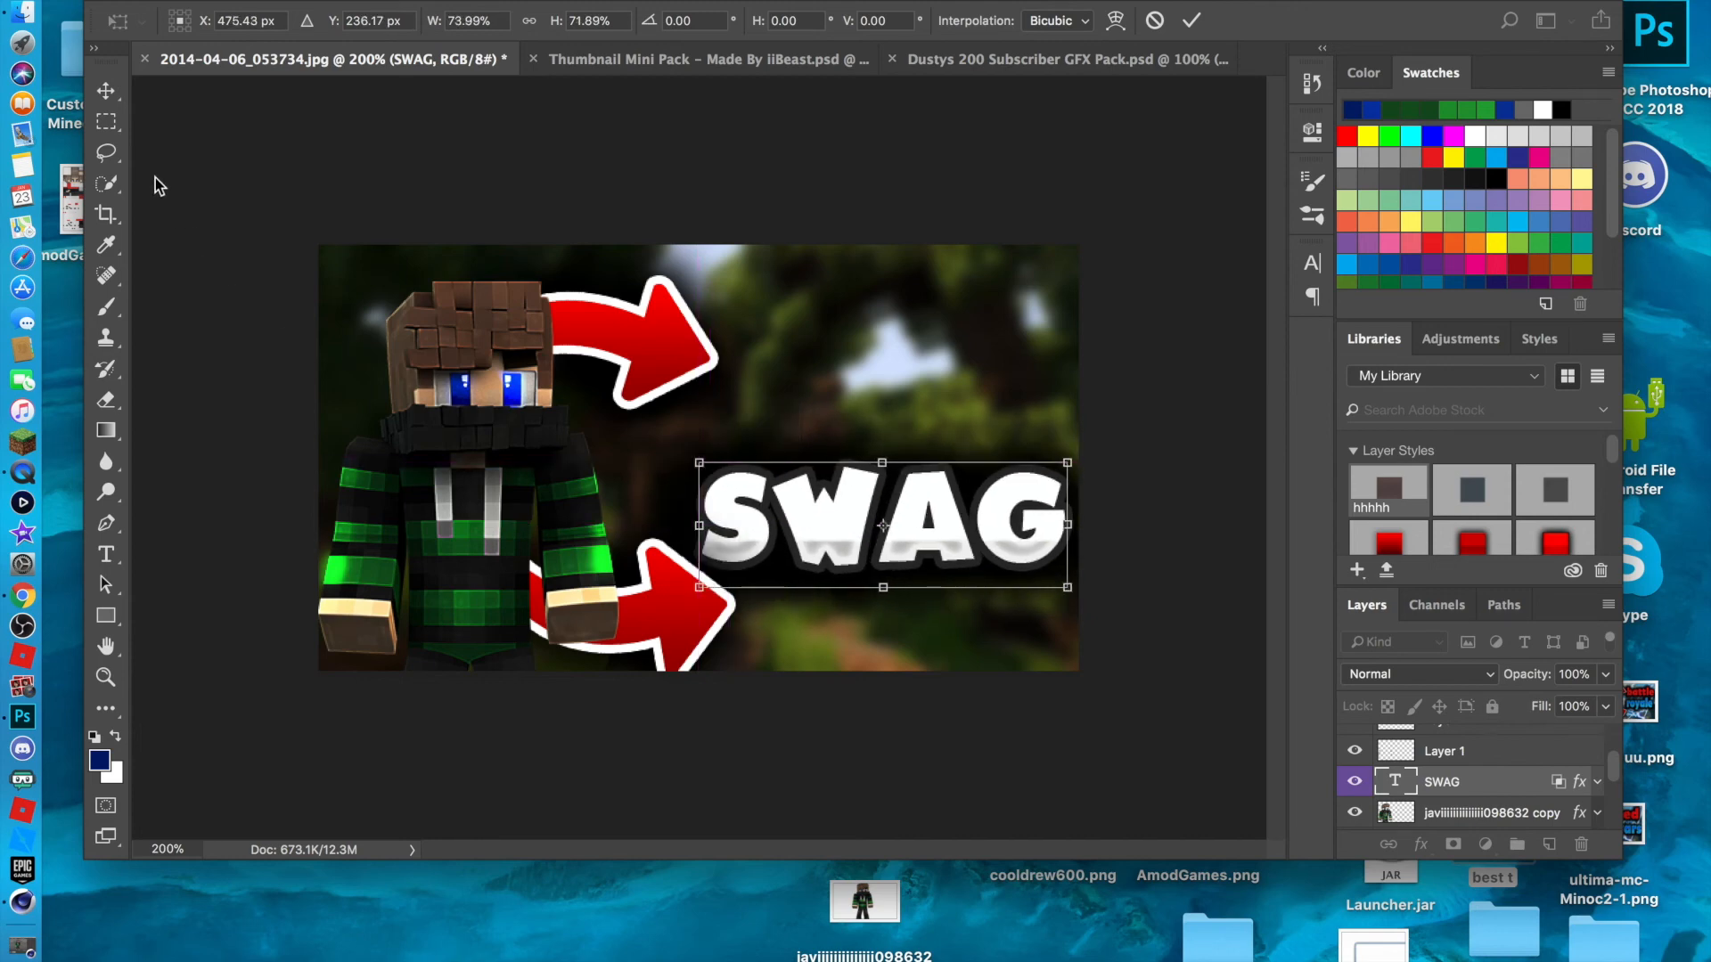
left_click(106, 90)
left_click(1081, 336)
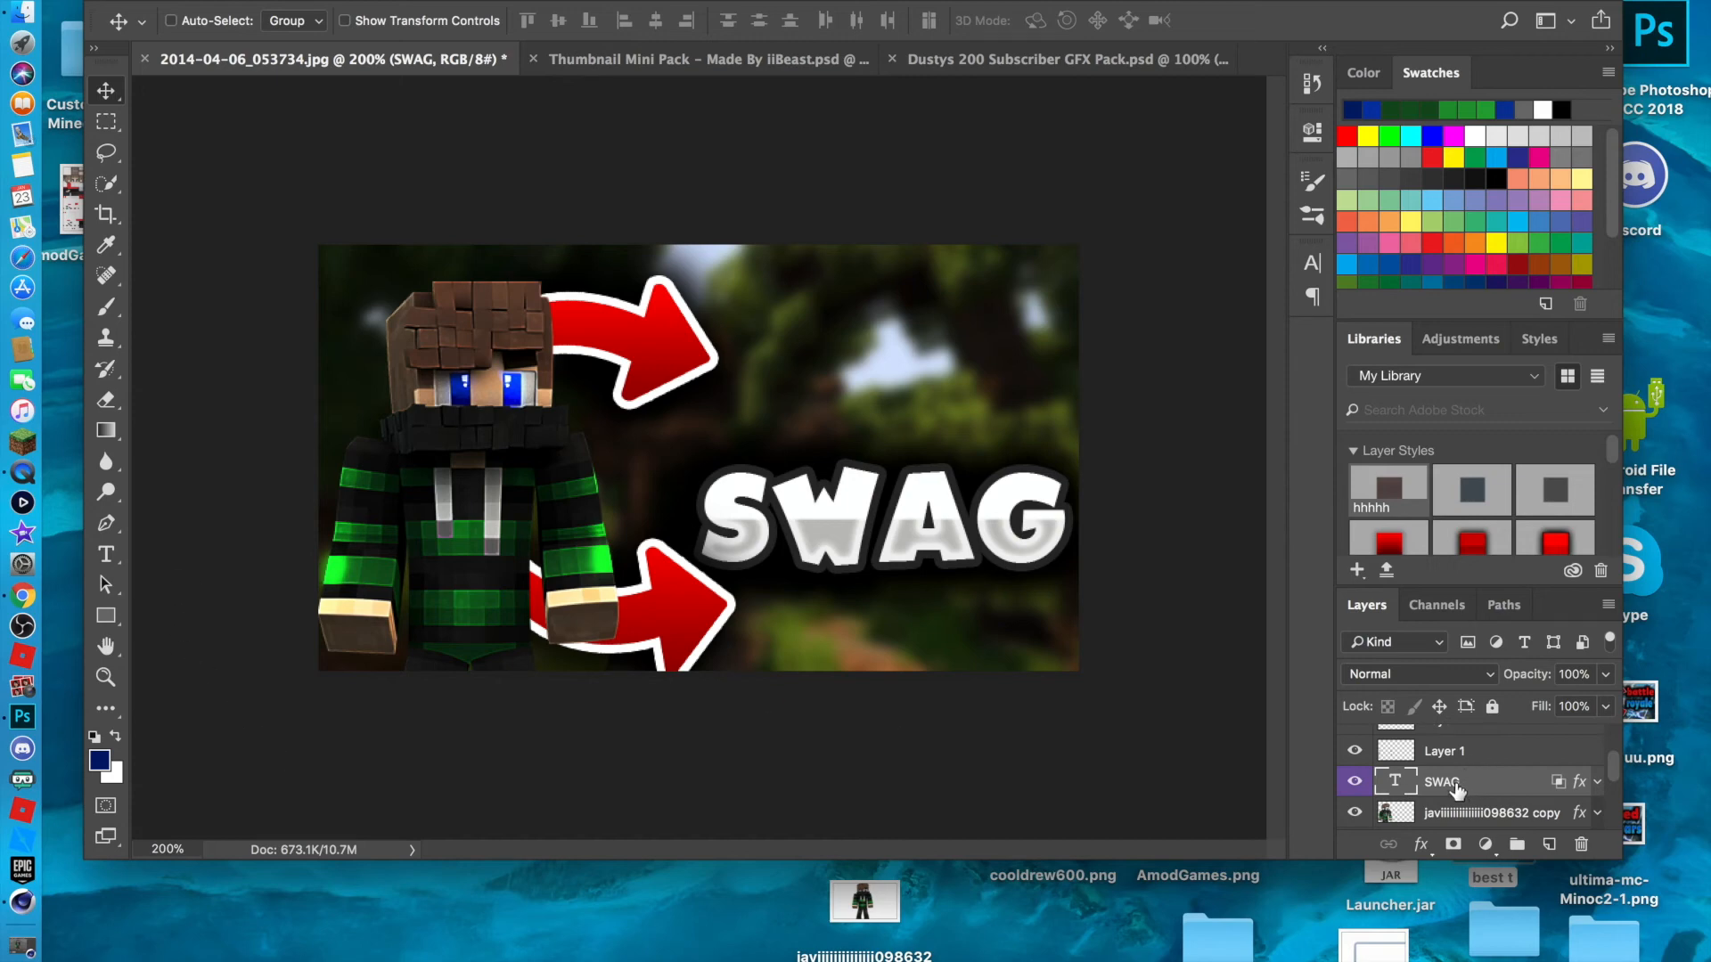
Reorder the SWAG text layer so it sits directly below the two Arrow layers and above Layer 2.
scroll(1461, 806, "up", 3)
scroll(1460, 810, "down", 3)
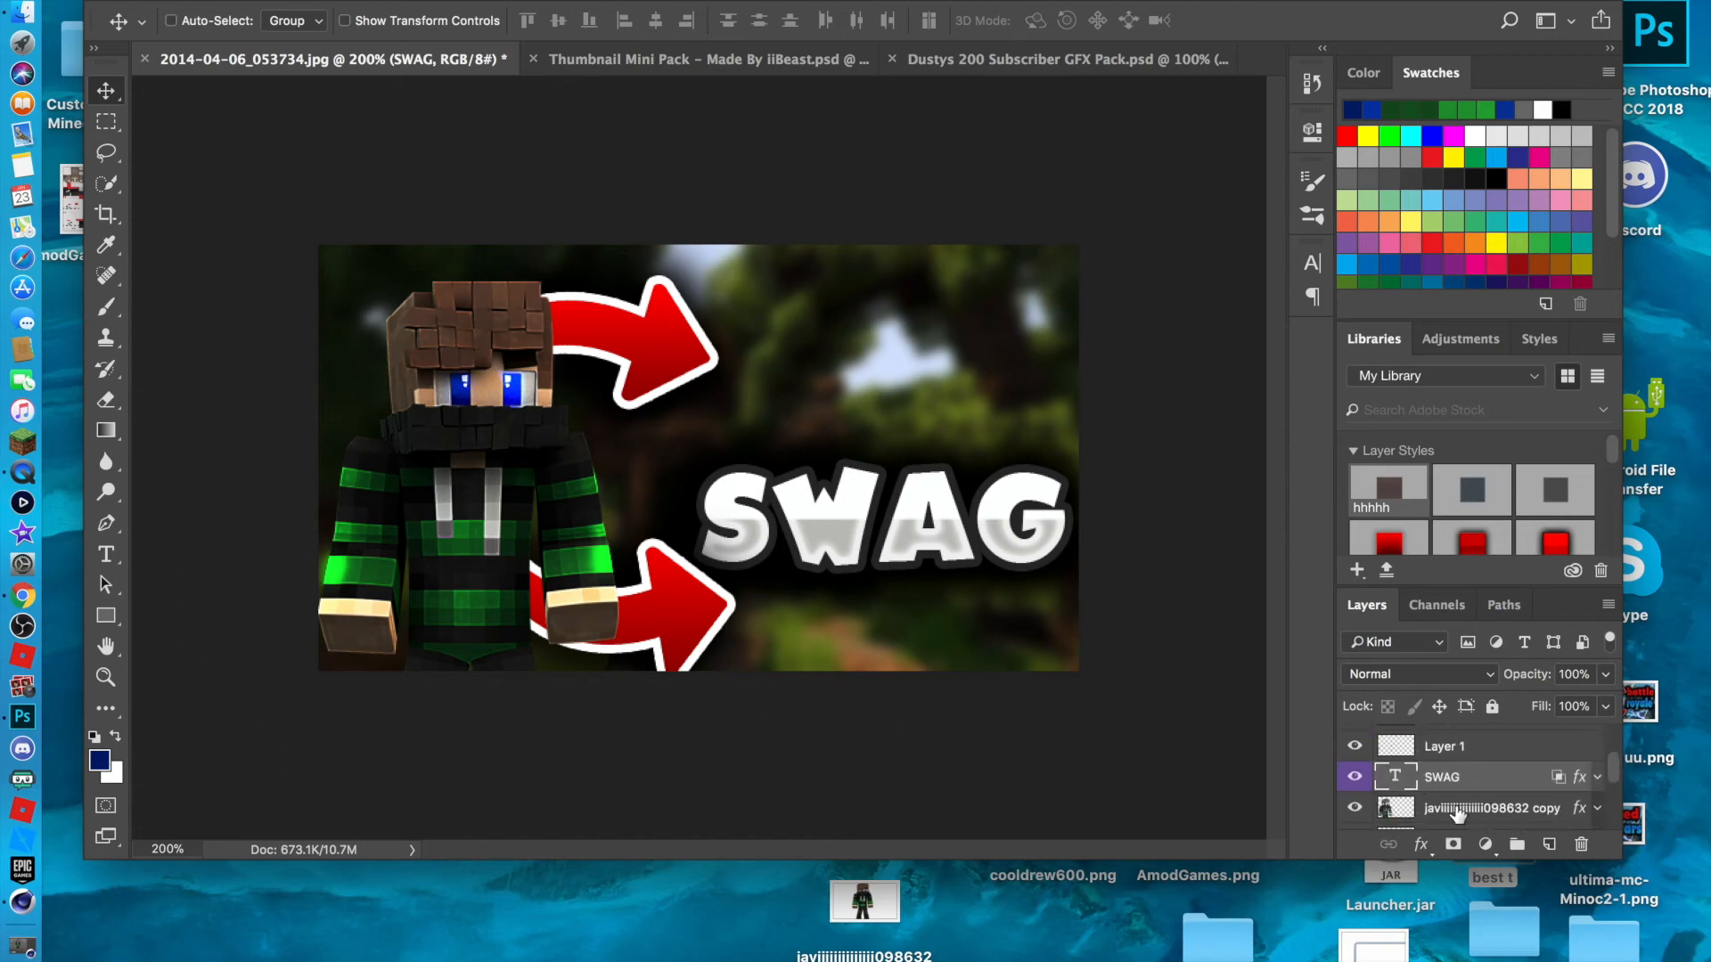
mouse_move(1438, 780)
left_mouse_down()
mouse_move(1432, 697)
mouse_move(1462, 818)
left_mouse_up()
scroll(1462, 819, "down", 2)
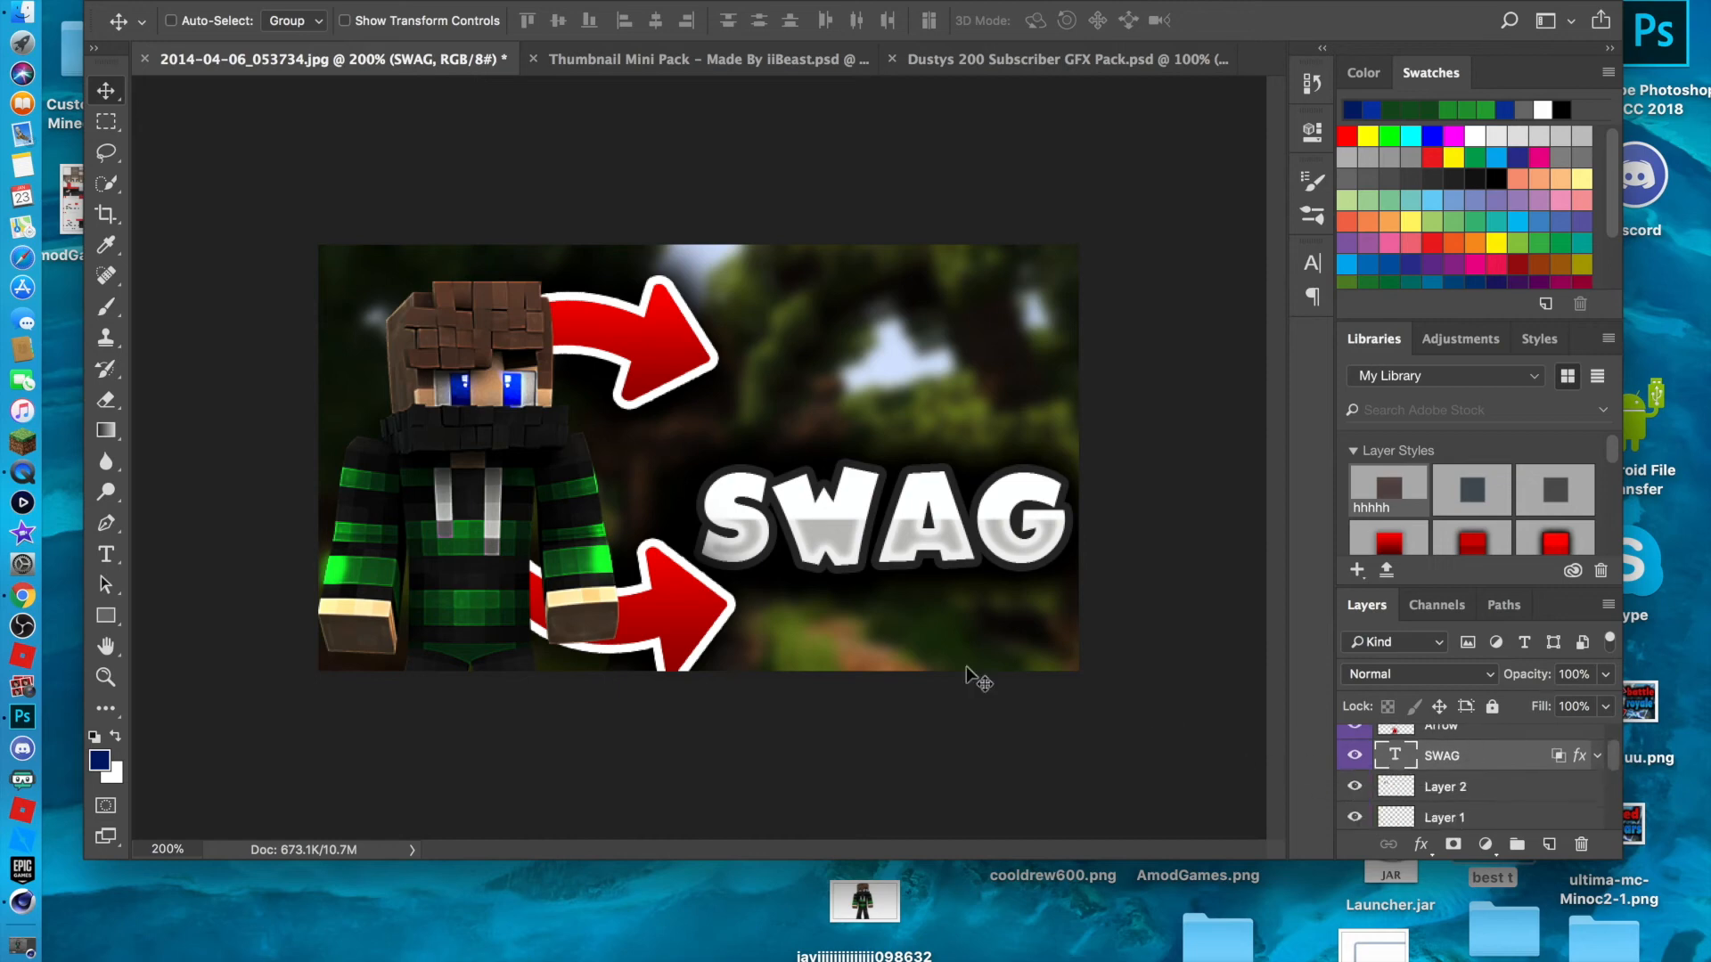
scroll(1364, 793, "up", 2)
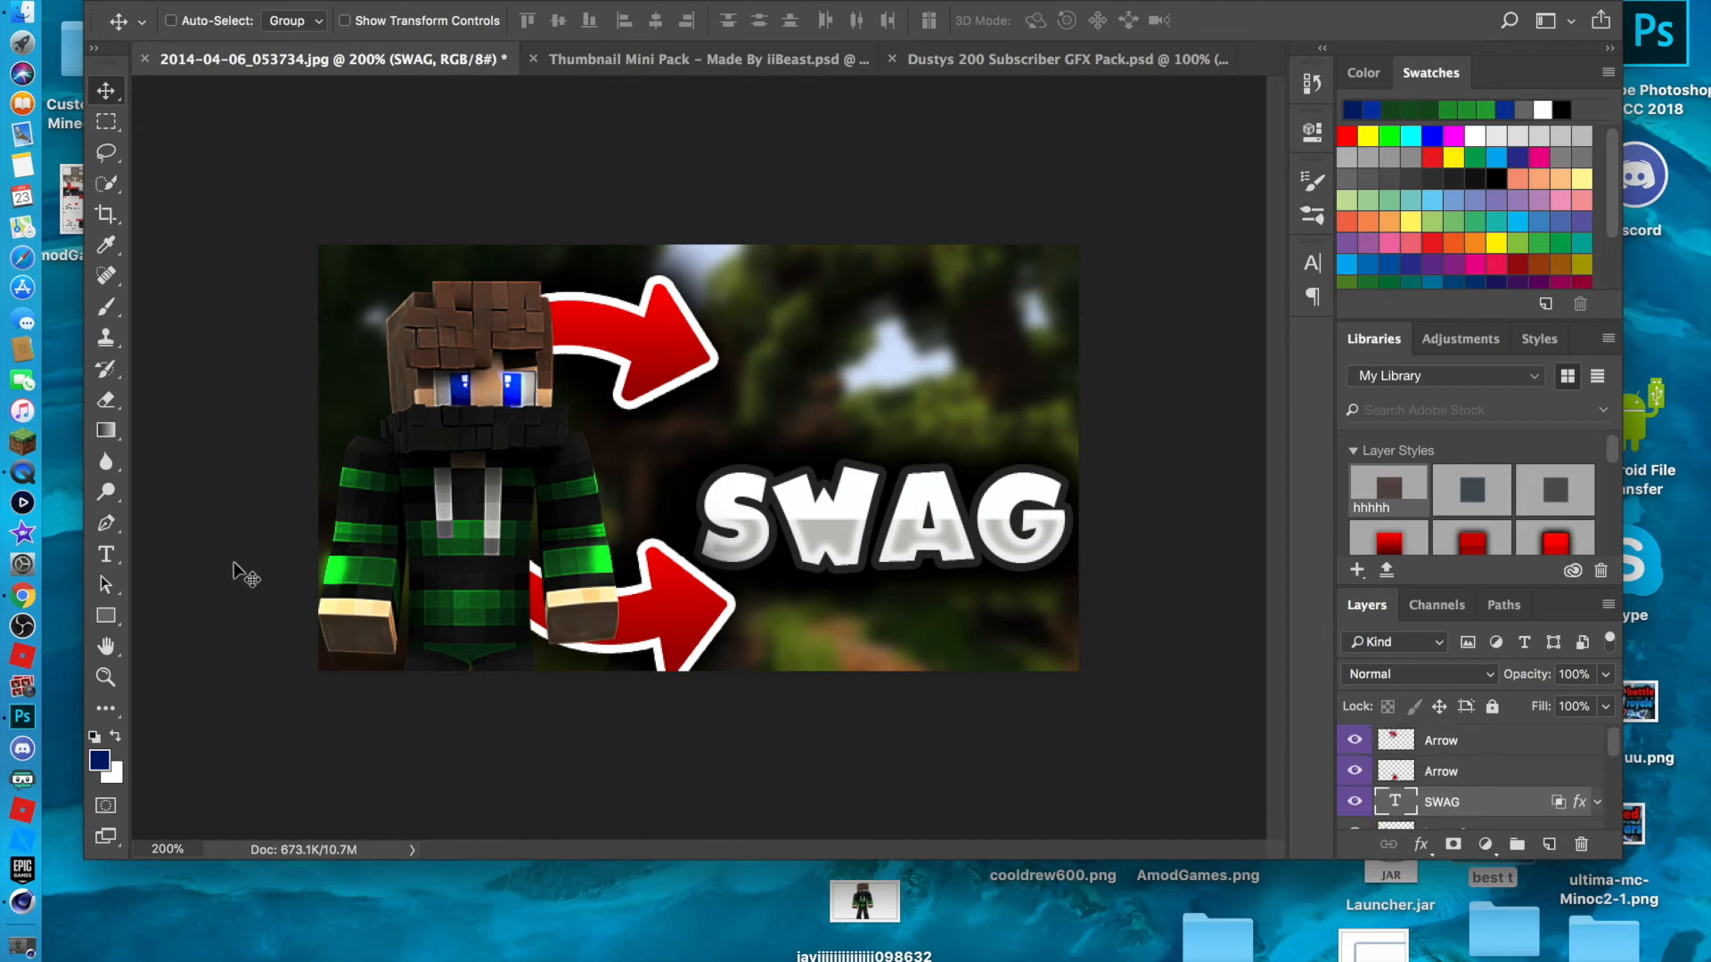
Replace the SWAG text with WARS in capitals, keeping the same text layer.
left_click(105, 551)
left_click(1057, 527)
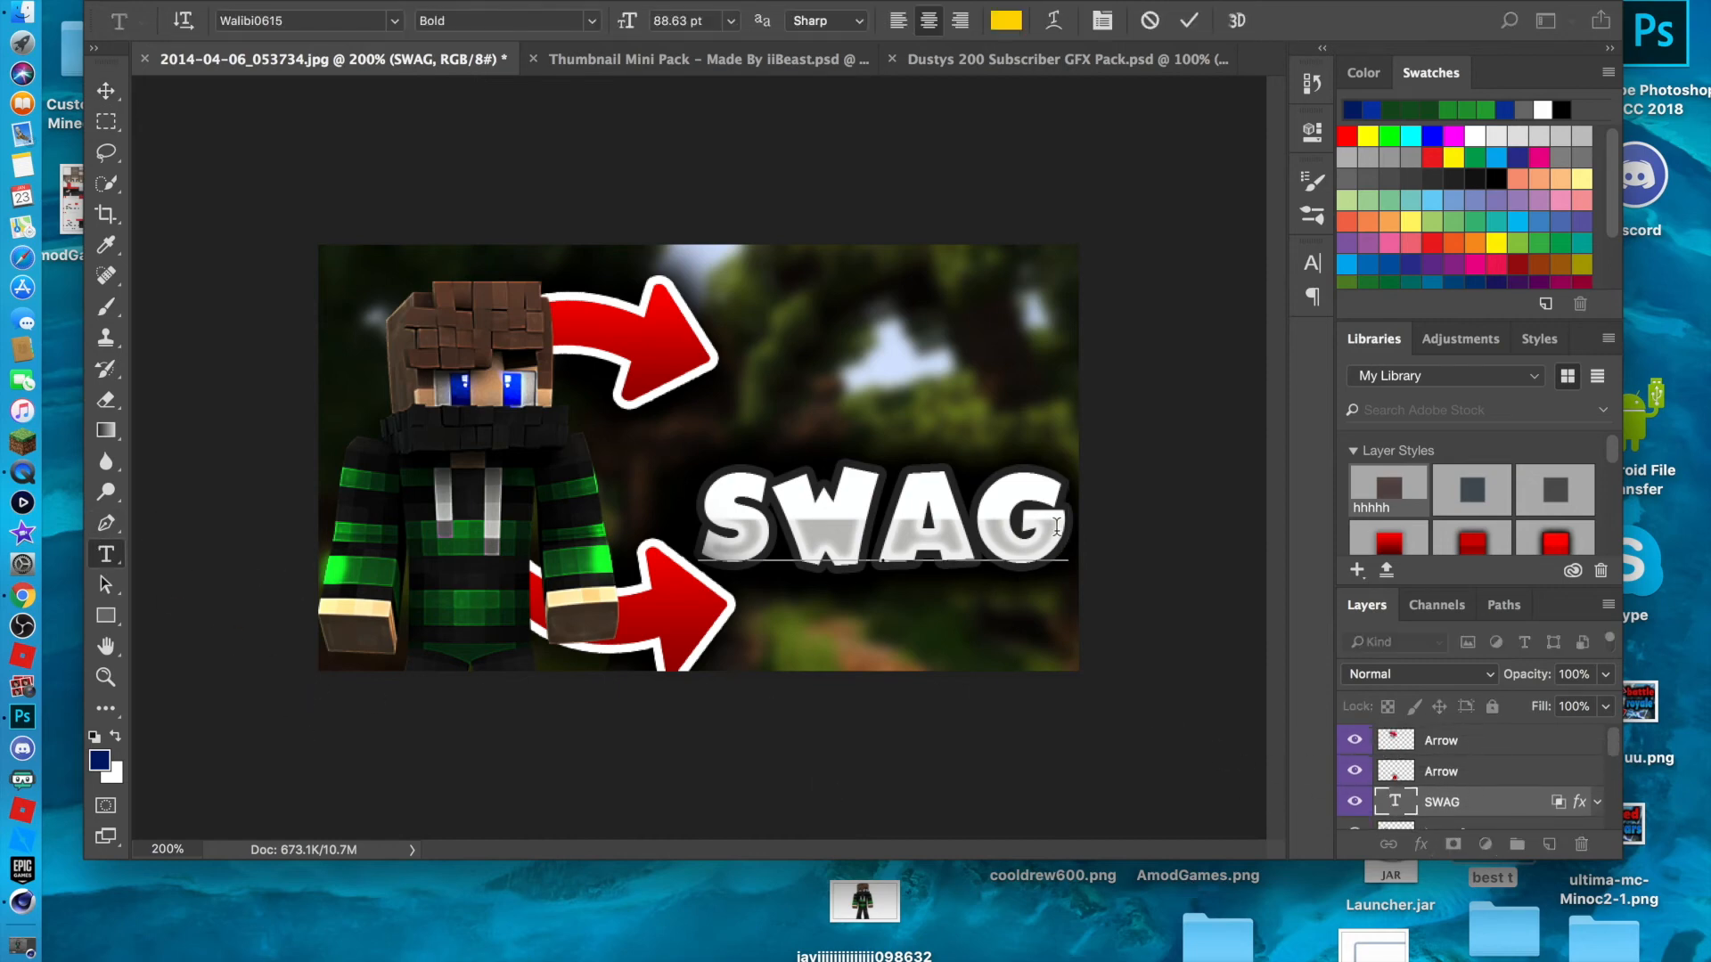
key("BackSpace")
key("BackSpace")
key("BackSpace")
key("BackSpace")
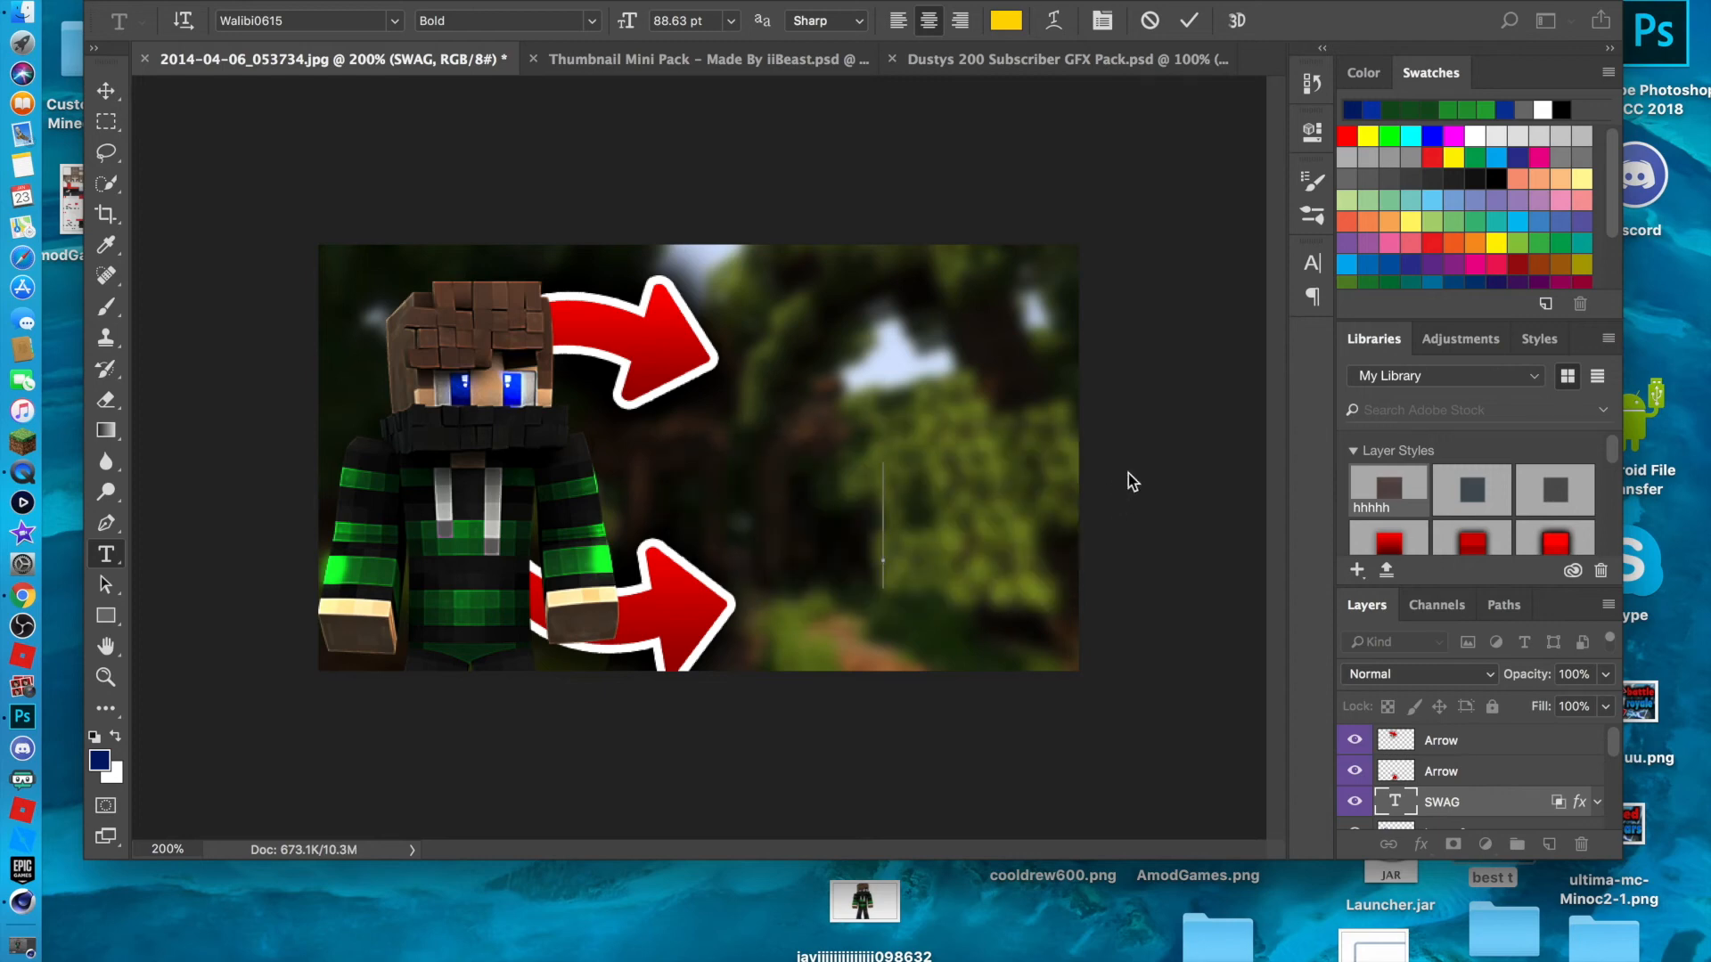
type("was")
key("BackSpace")
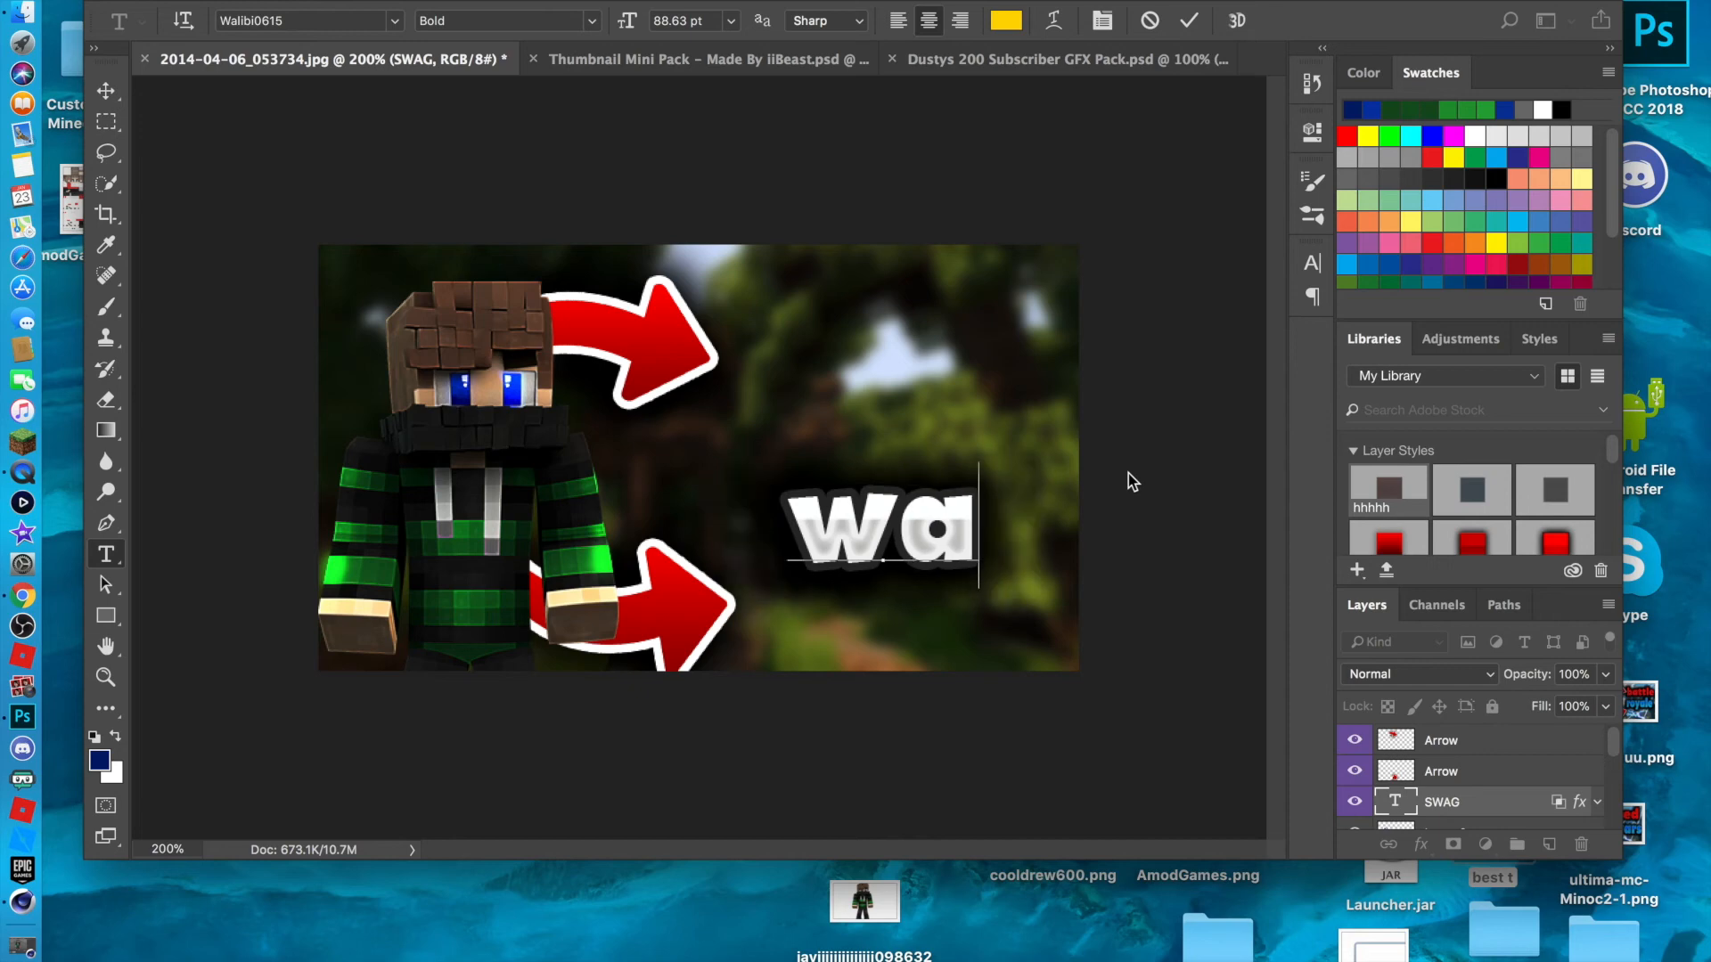
key("BackSpace")
key("BackSpace")
type("WARS")
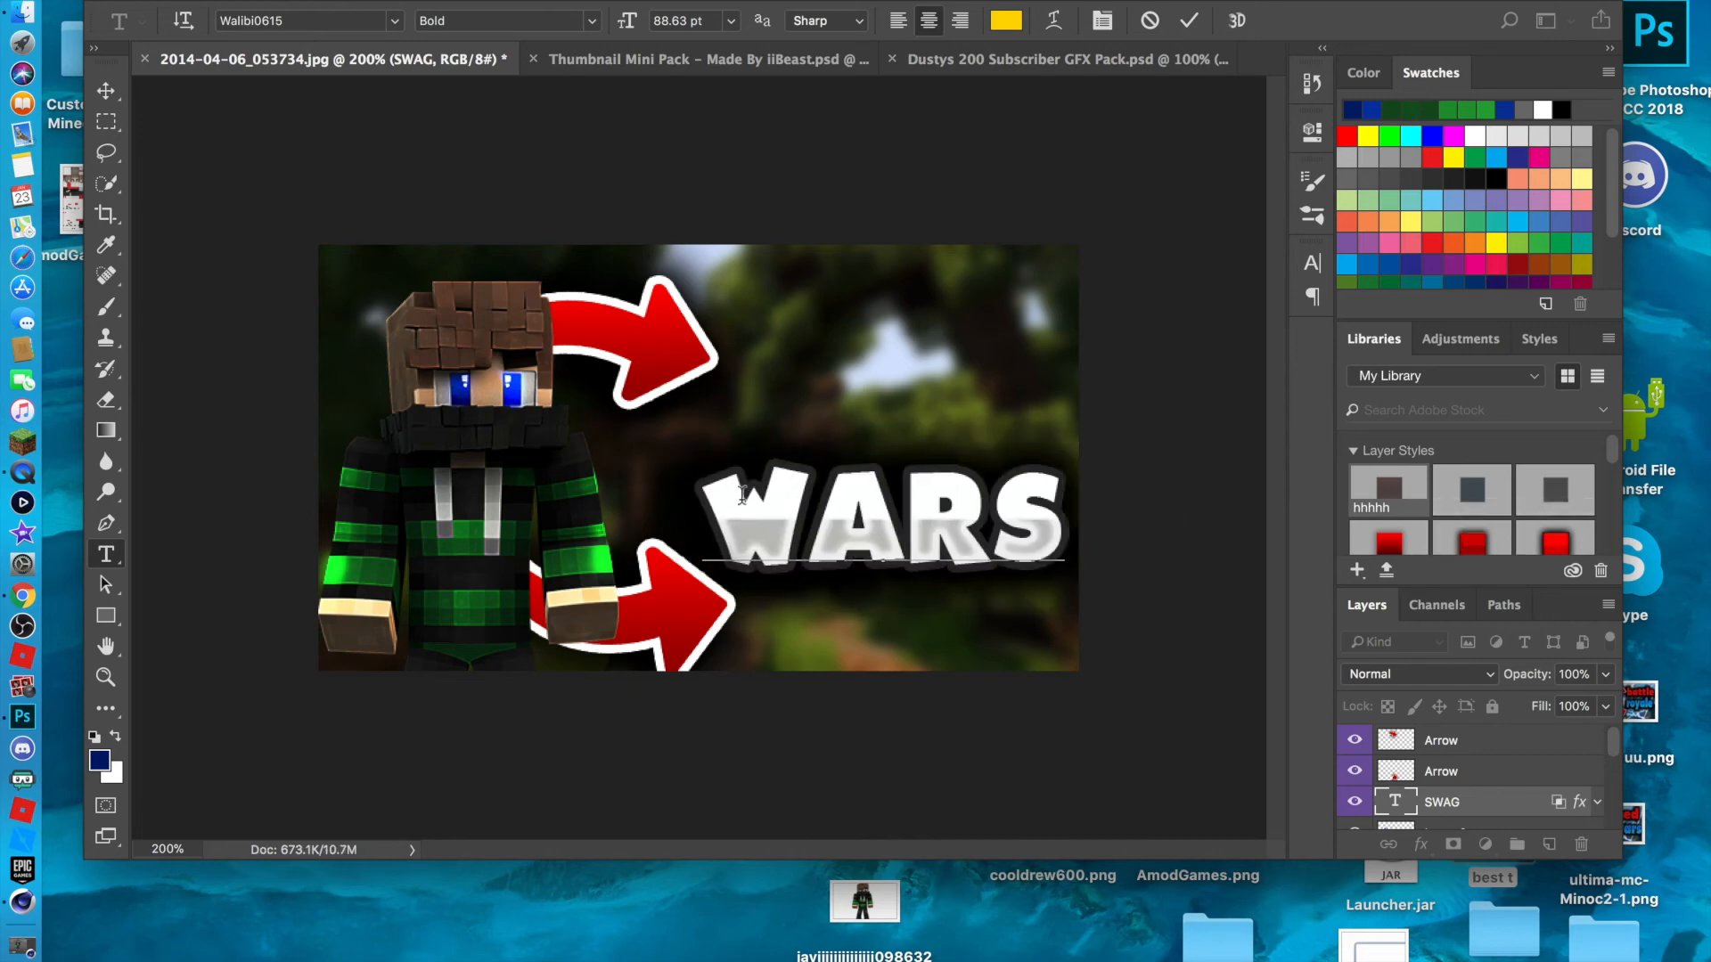
left_click(112, 91)
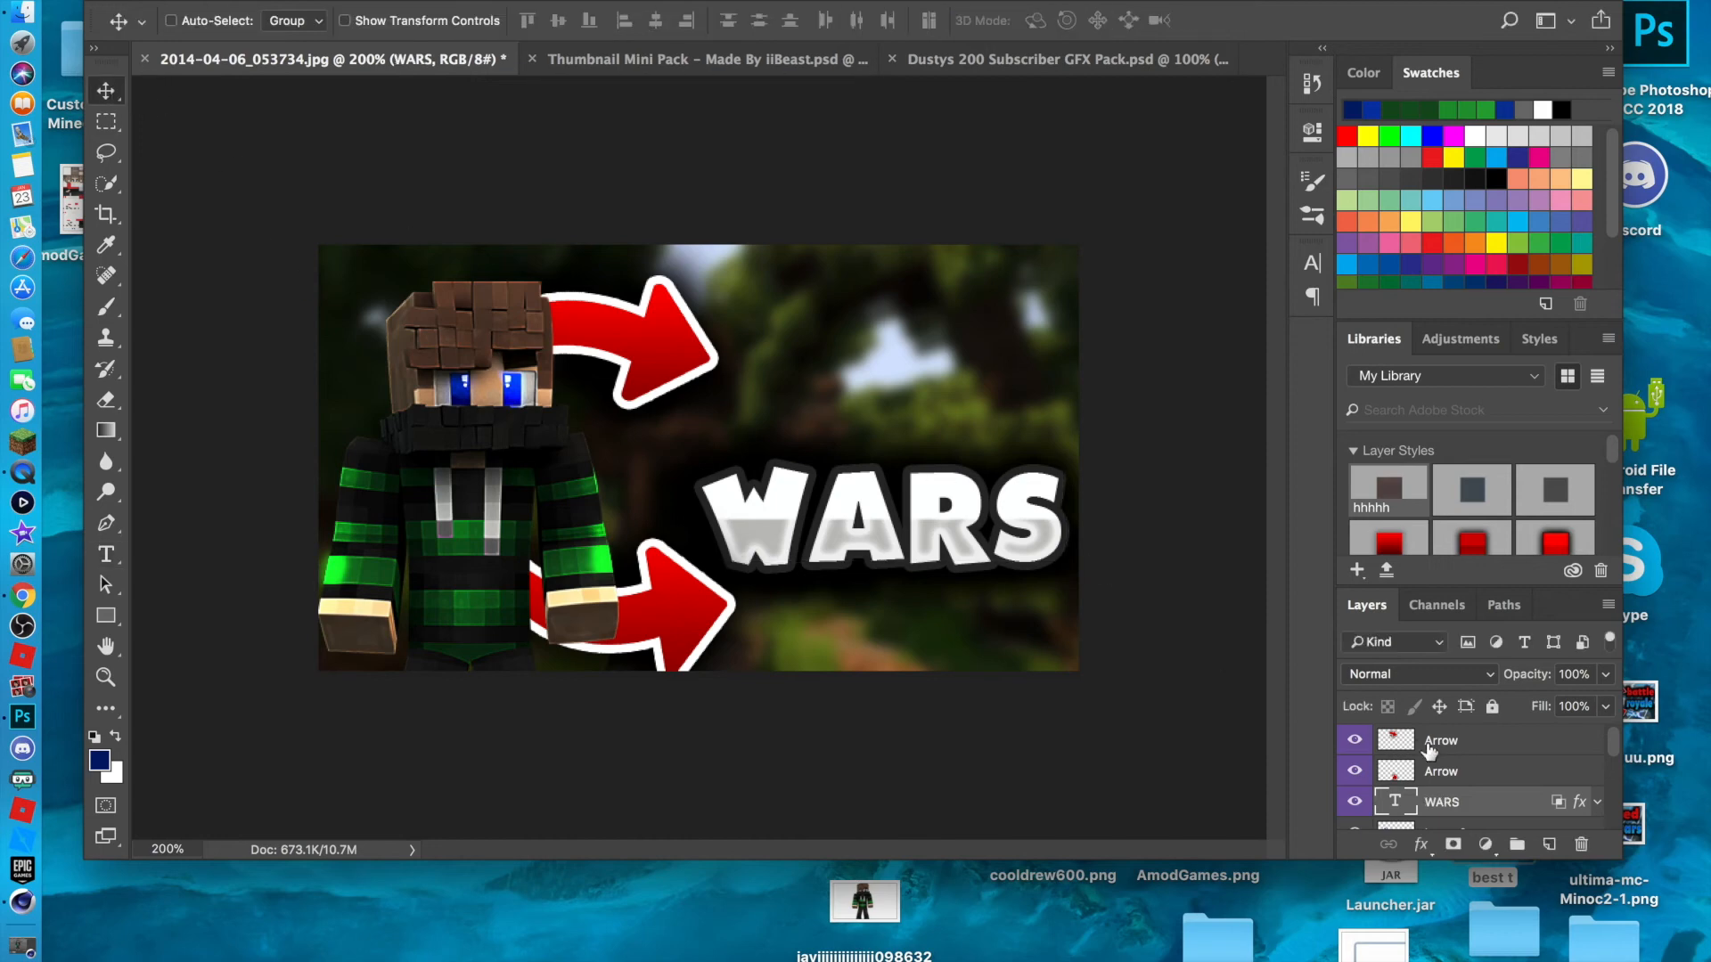
Recolour the grey stop of the WARS layer's Gradient Overlay to bright sky blue.
right_click(1468, 806)
left_click(1388, 804)
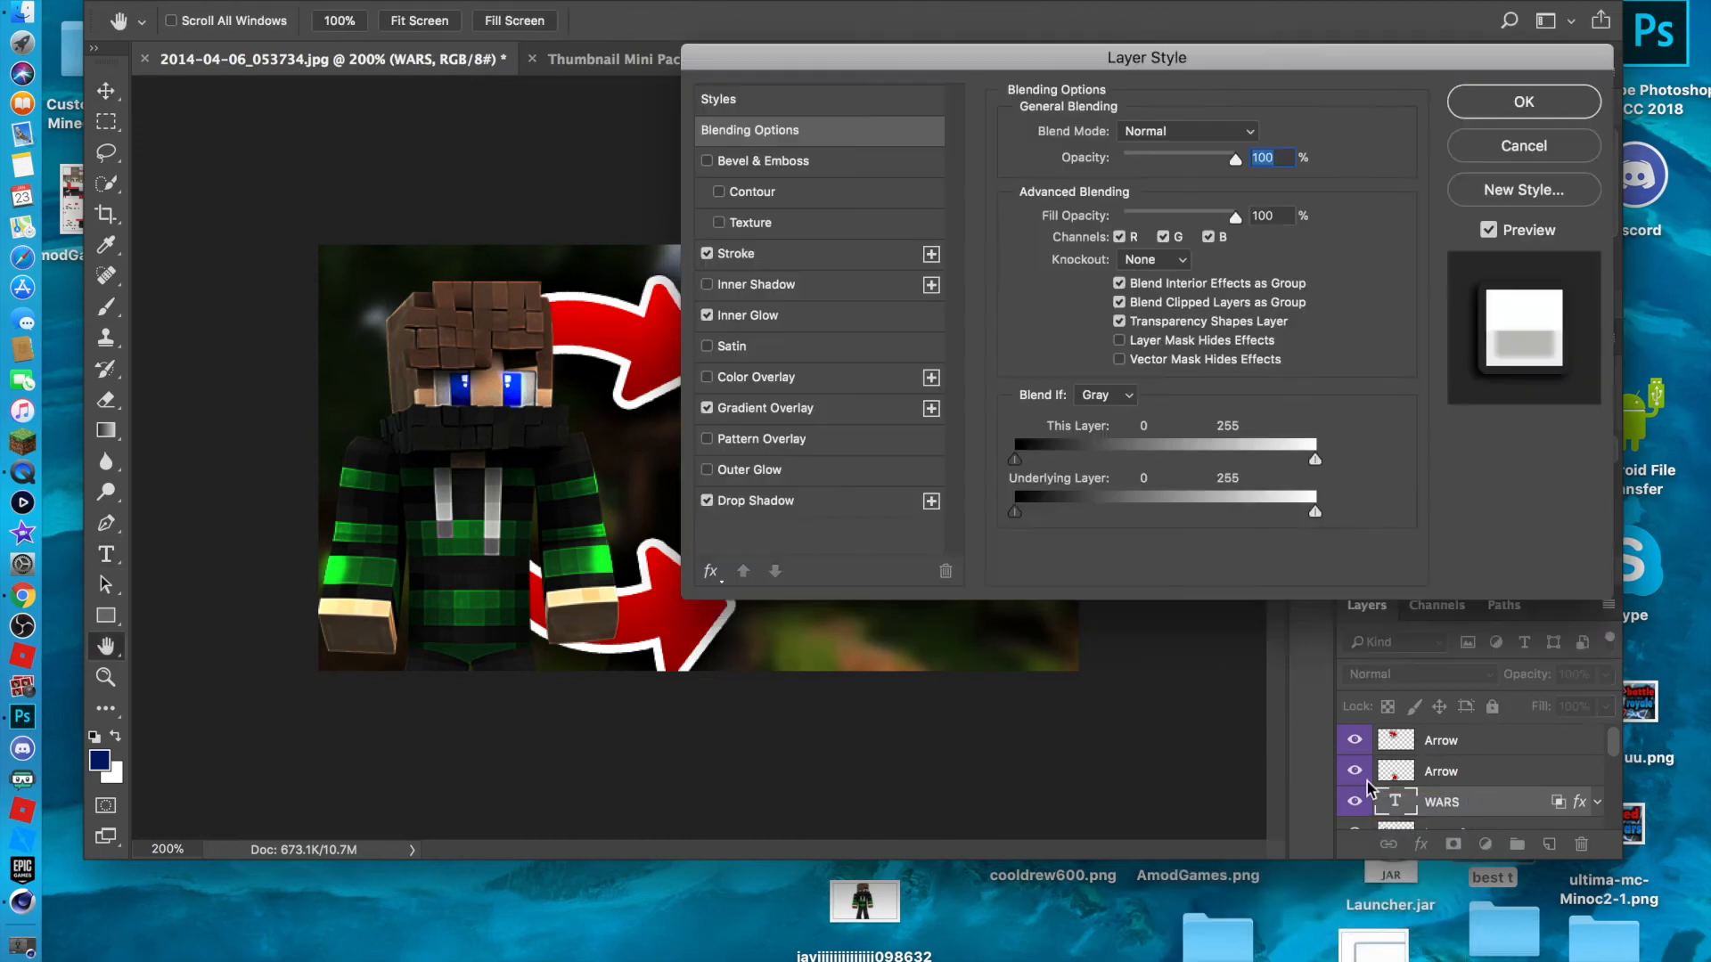
left_click(746, 410)
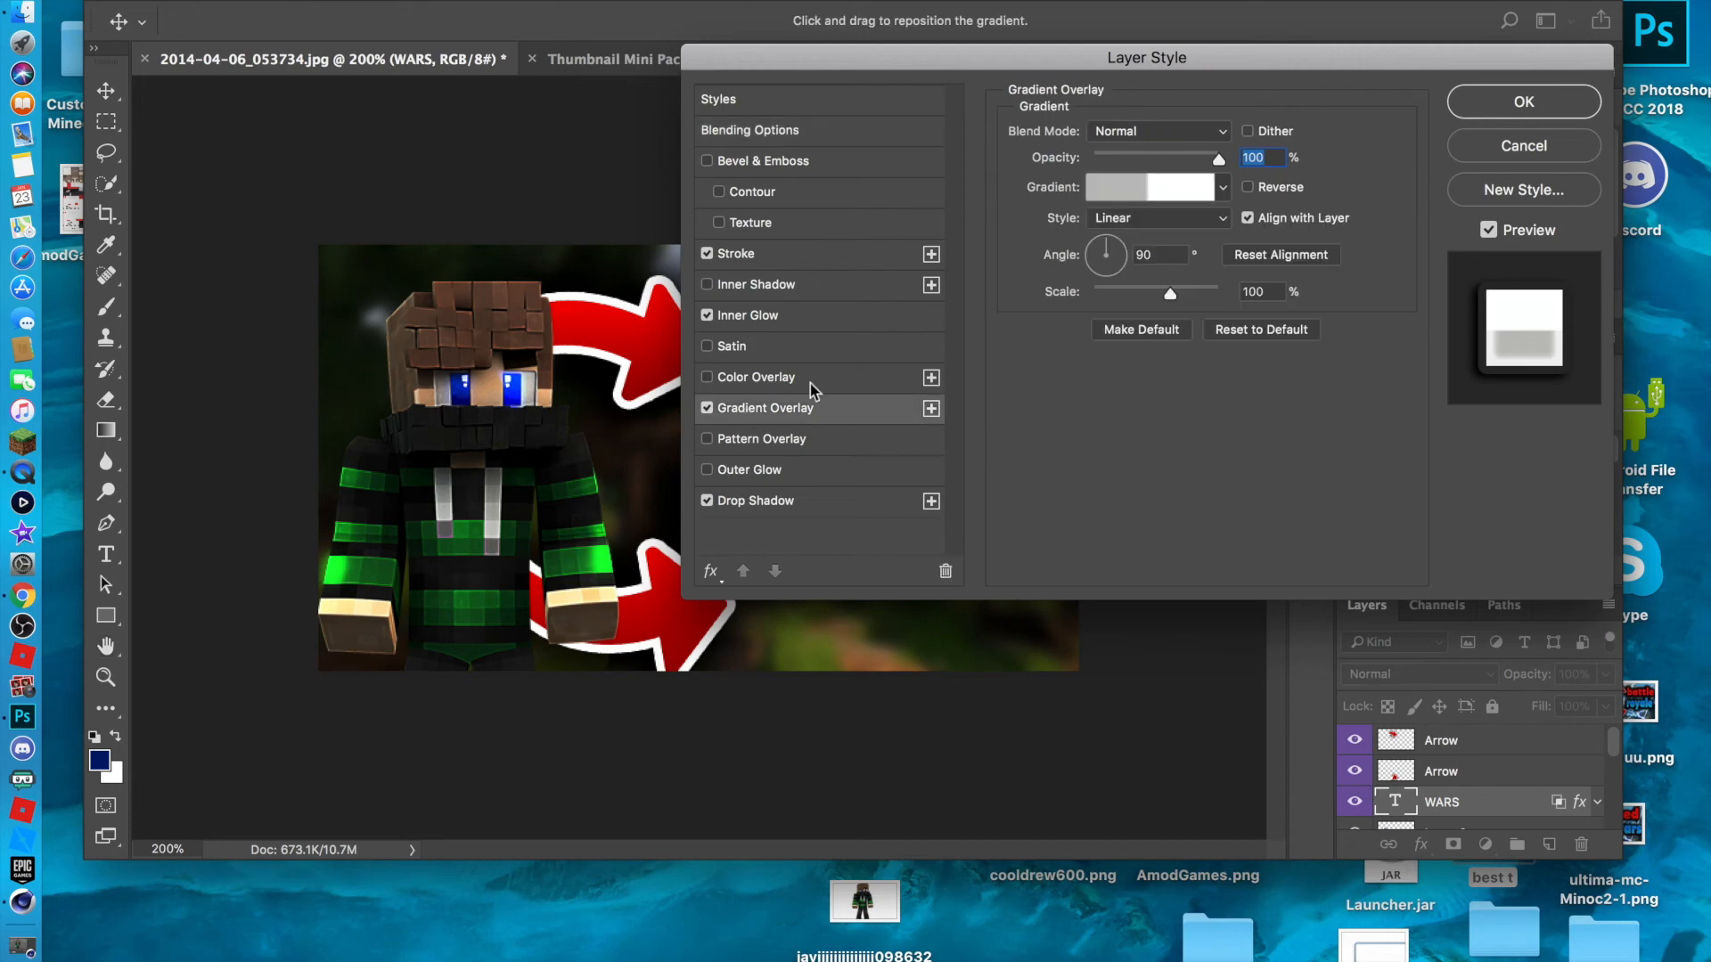
left_click(1178, 196)
left_click(1057, 246)
left_click(1162, 180)
left_click(835, 545)
double_click(835, 546)
left_click_drag(881, 517, 885, 397)
left_click(829, 338)
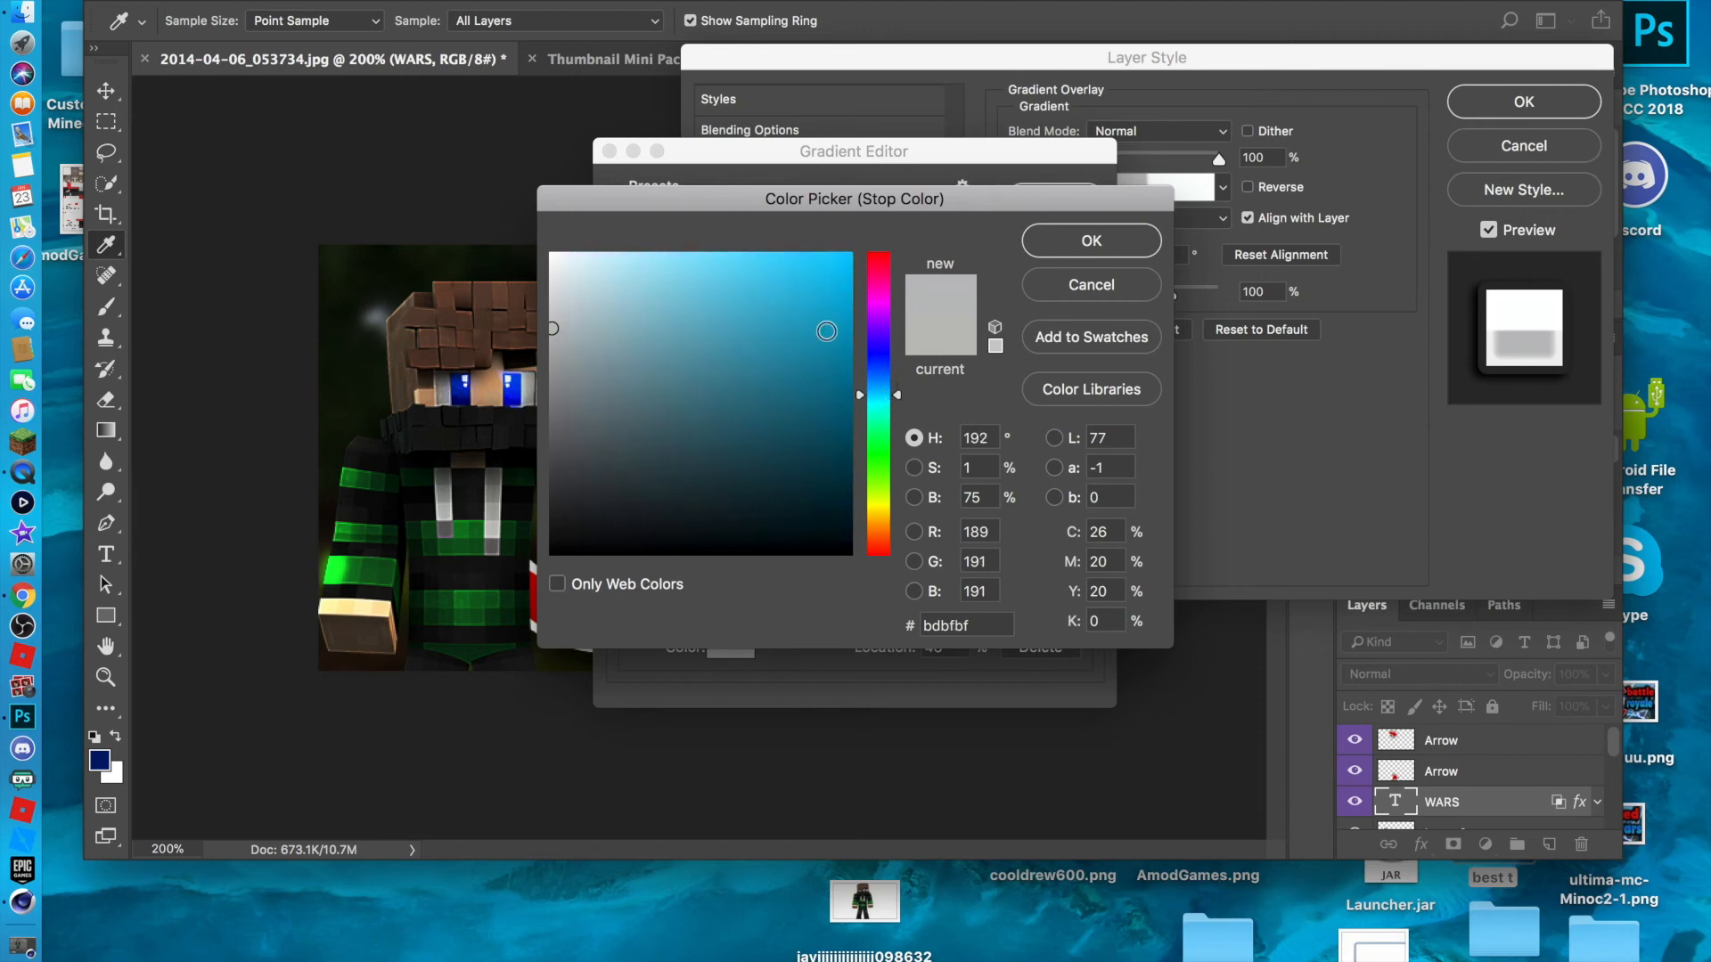
left_click(1080, 243)
Change the gradient's white stop at location 49% to cyan and accept the edited gradient.
double_click(848, 545)
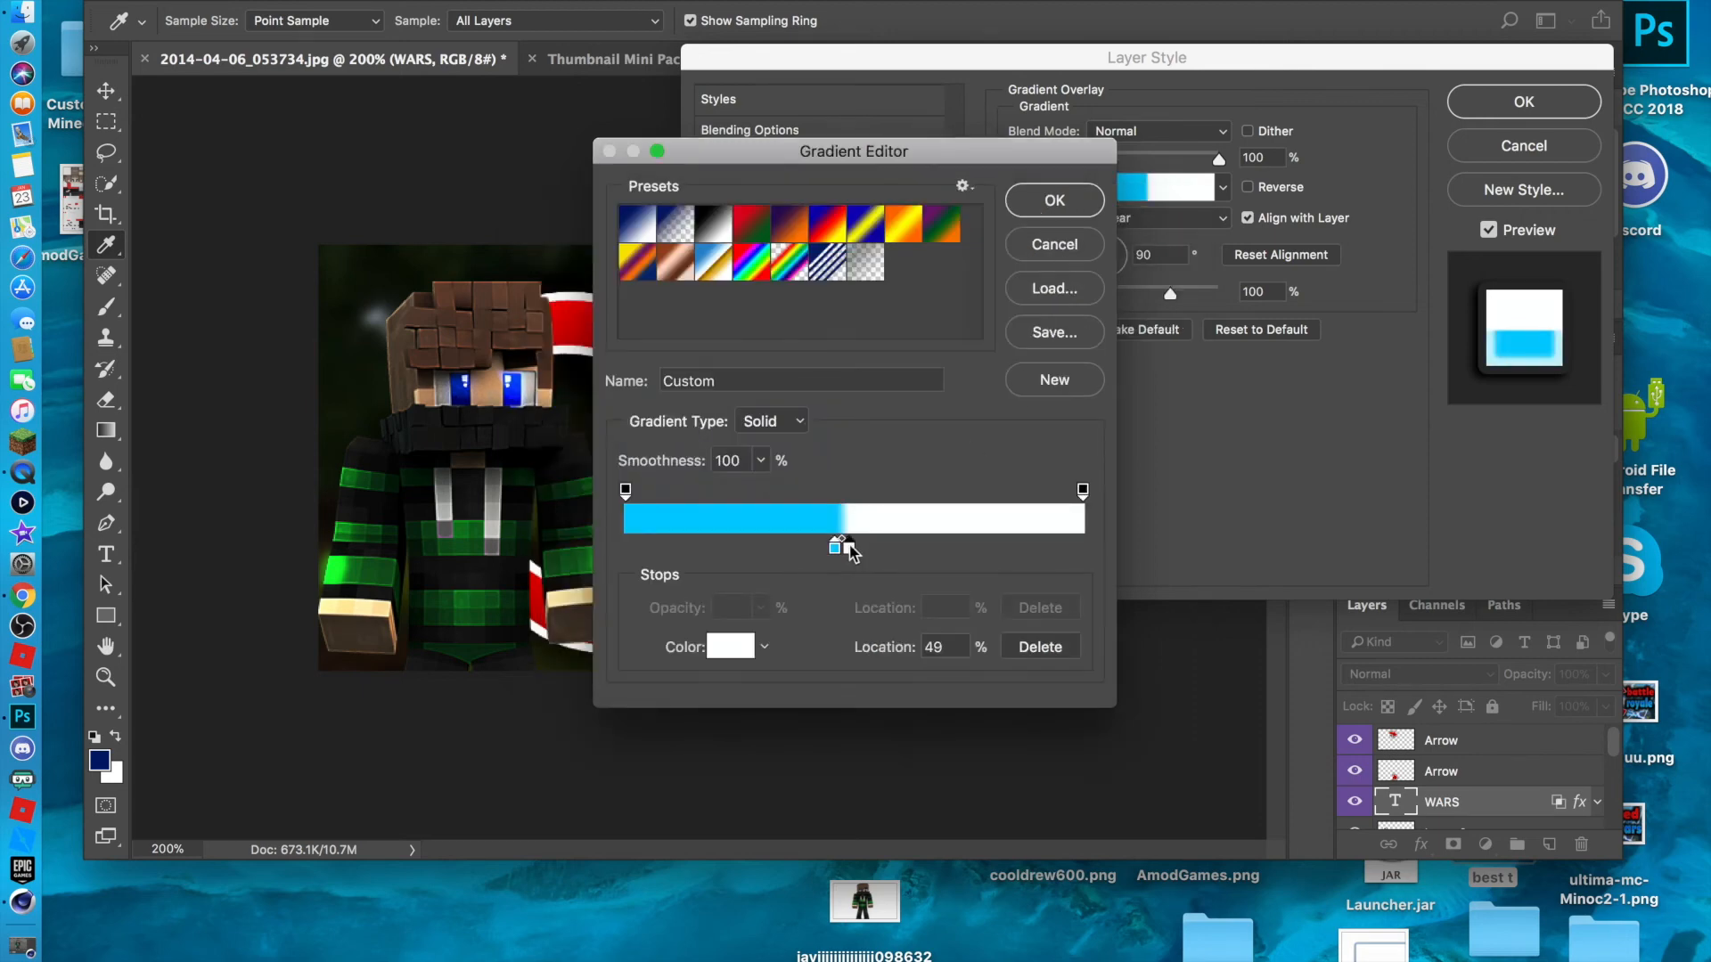
left_click(864, 280)
left_click(1031, 246)
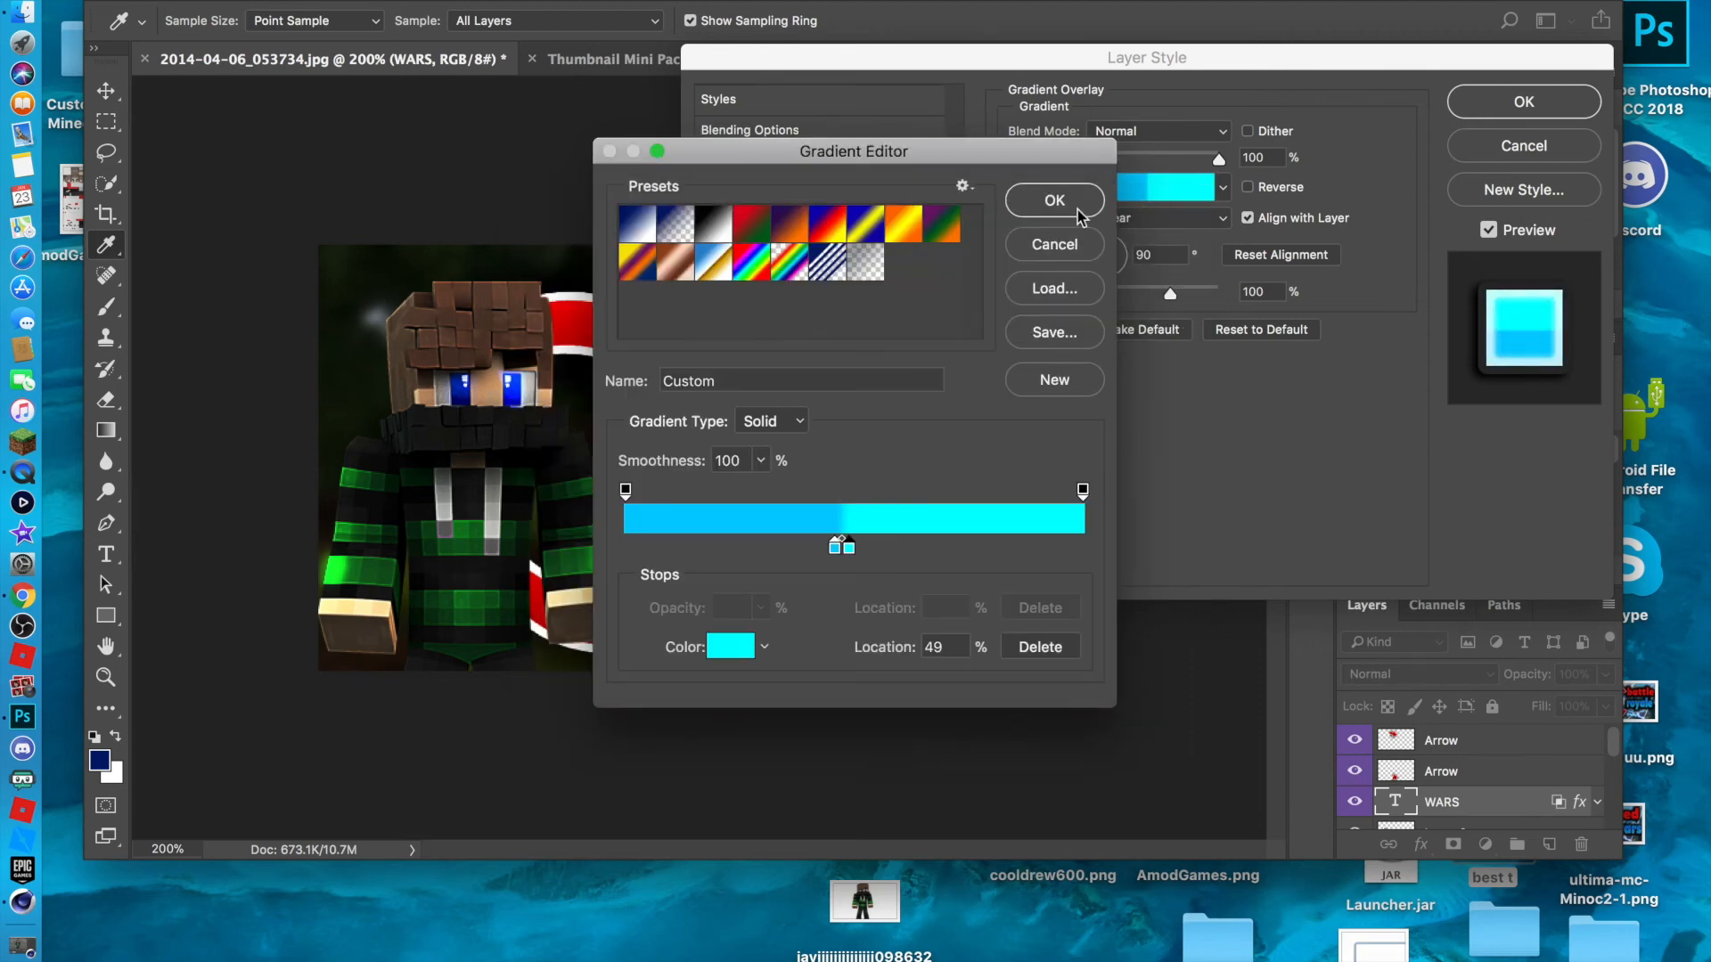
left_click(1058, 201)
Set the colour of the WARS layer's 7 px outside Stroke to black.
left_click_drag(900, 69, 1118, 246)
left_click(952, 493)
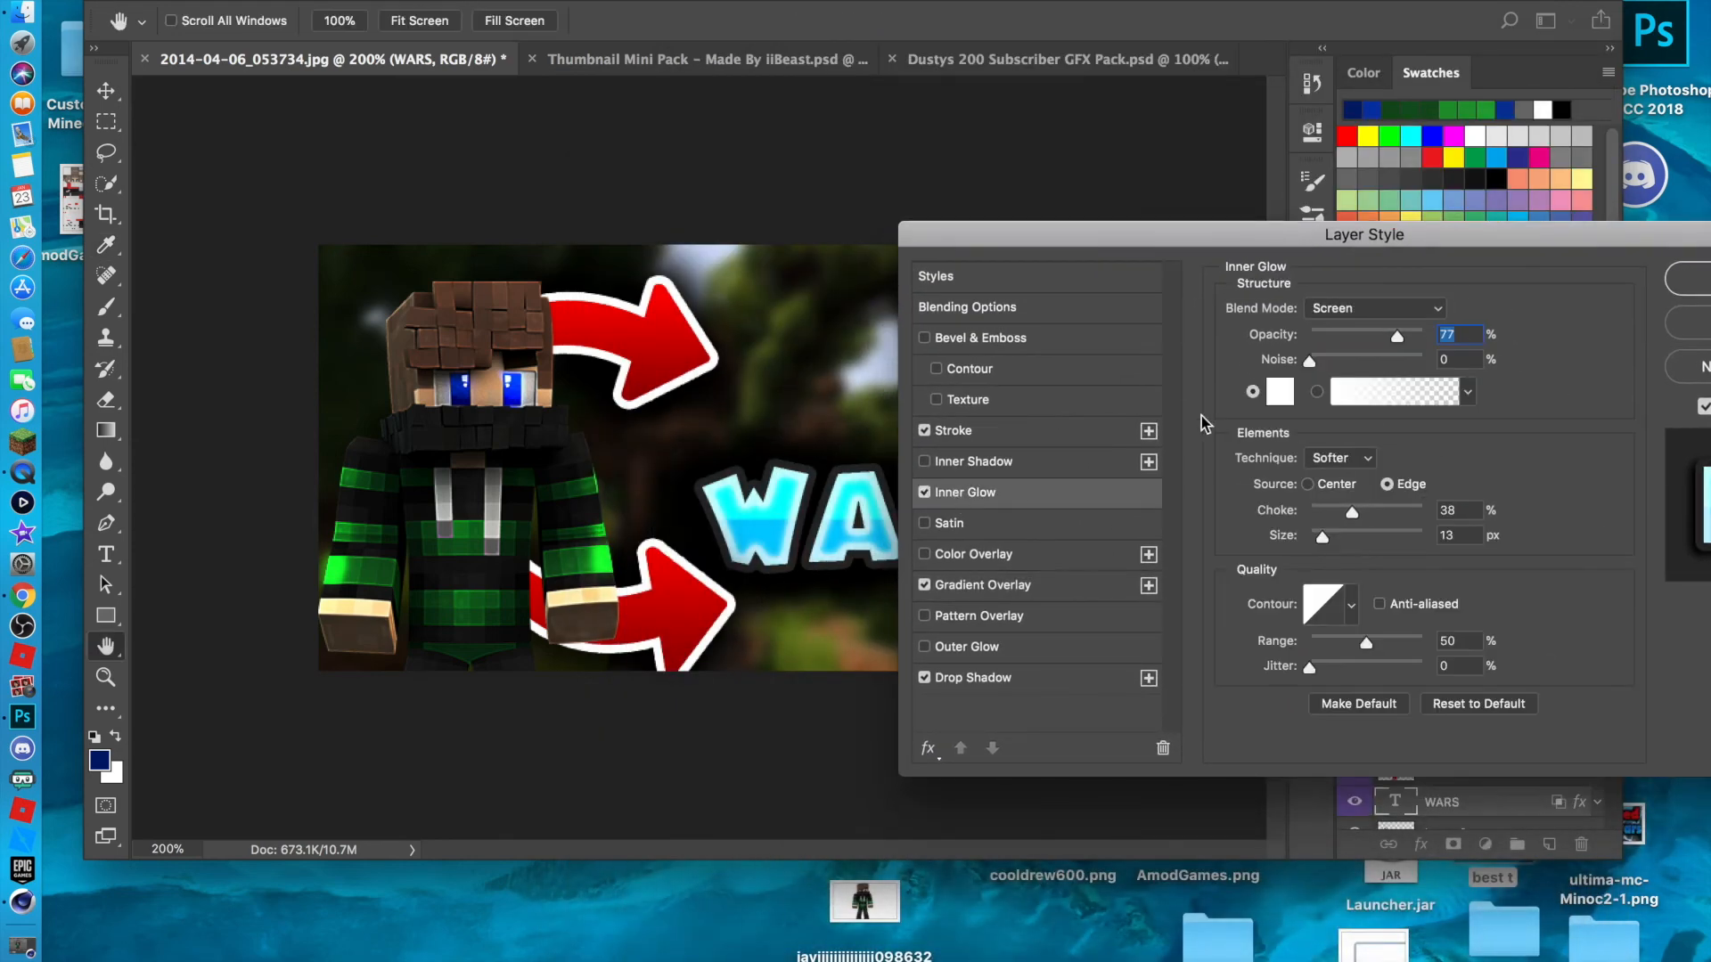
left_click(986, 432)
left_click(1288, 492)
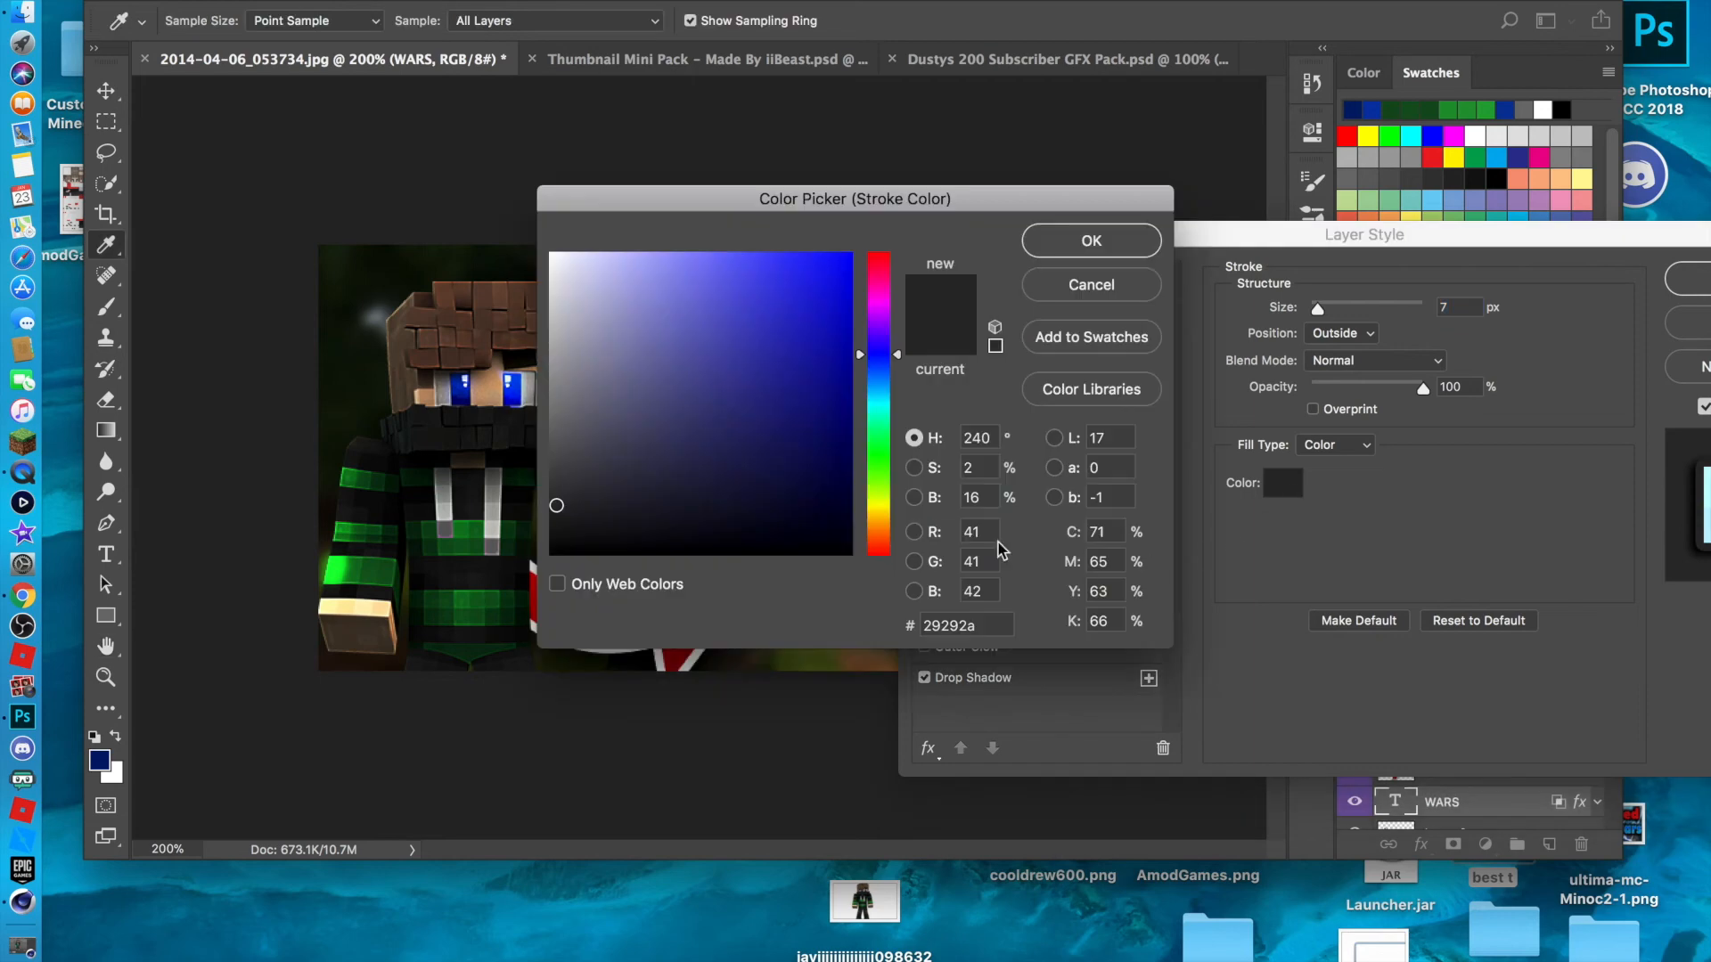
left_click(1094, 240)
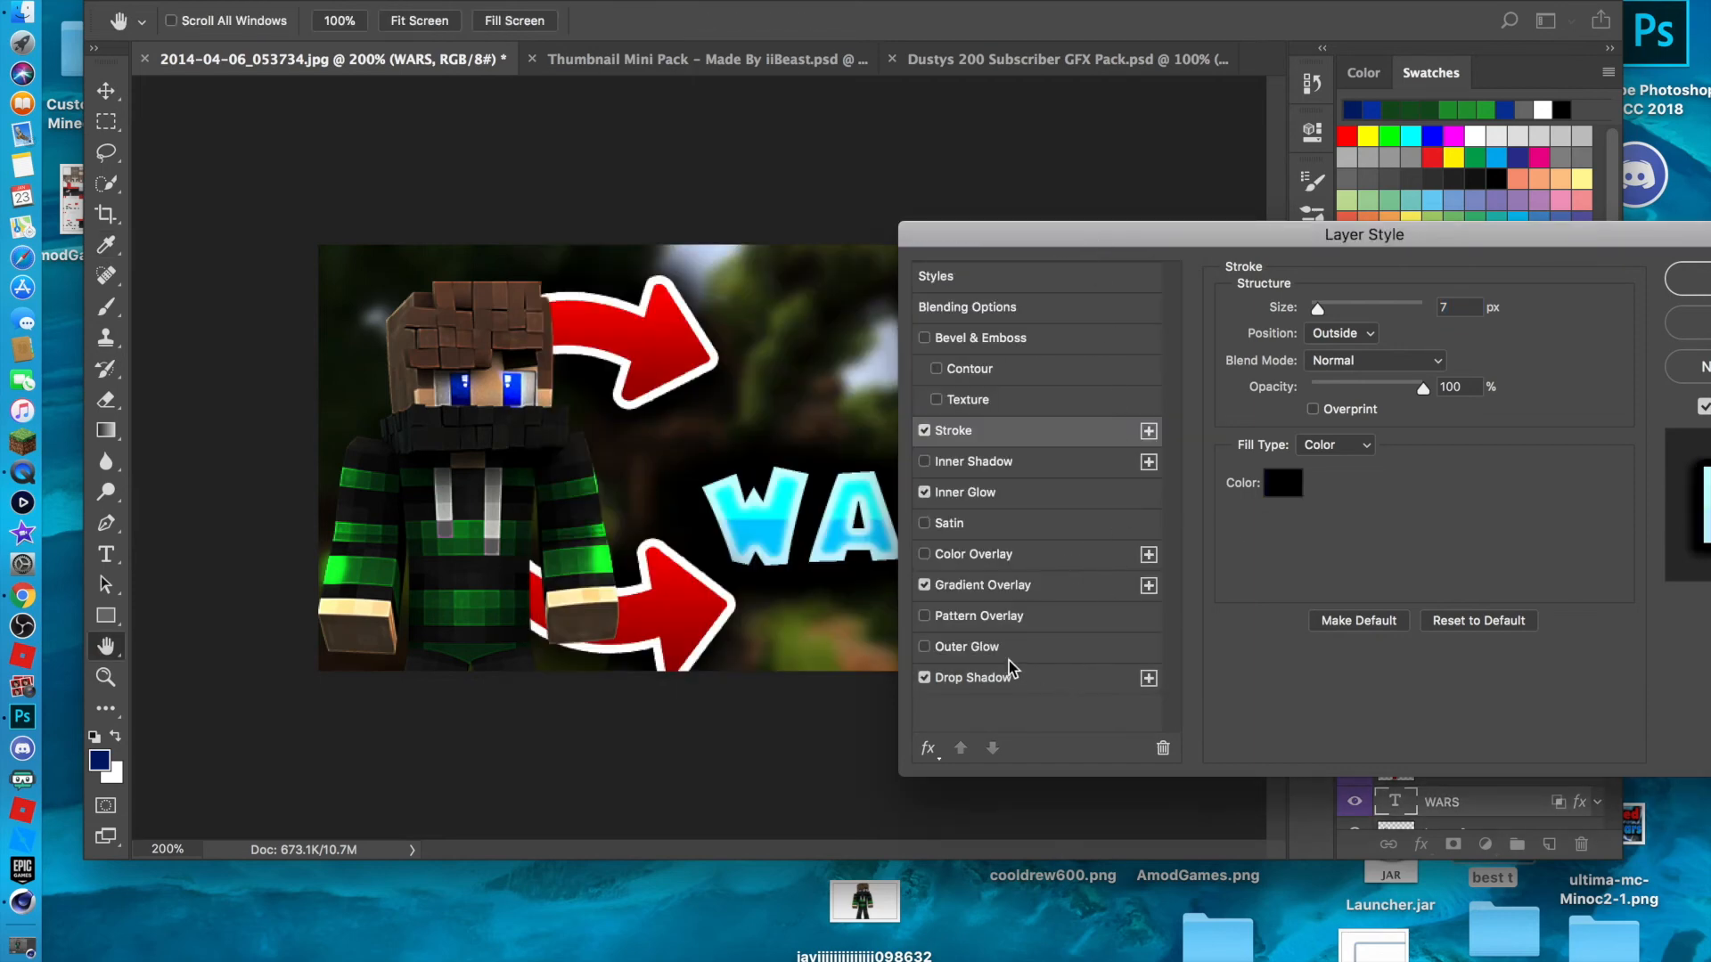
Set the end colour stop of the WARS layer's Inner Glow gradient to turquoise 00ffe4.
left_click(989, 684)
left_click(981, 585)
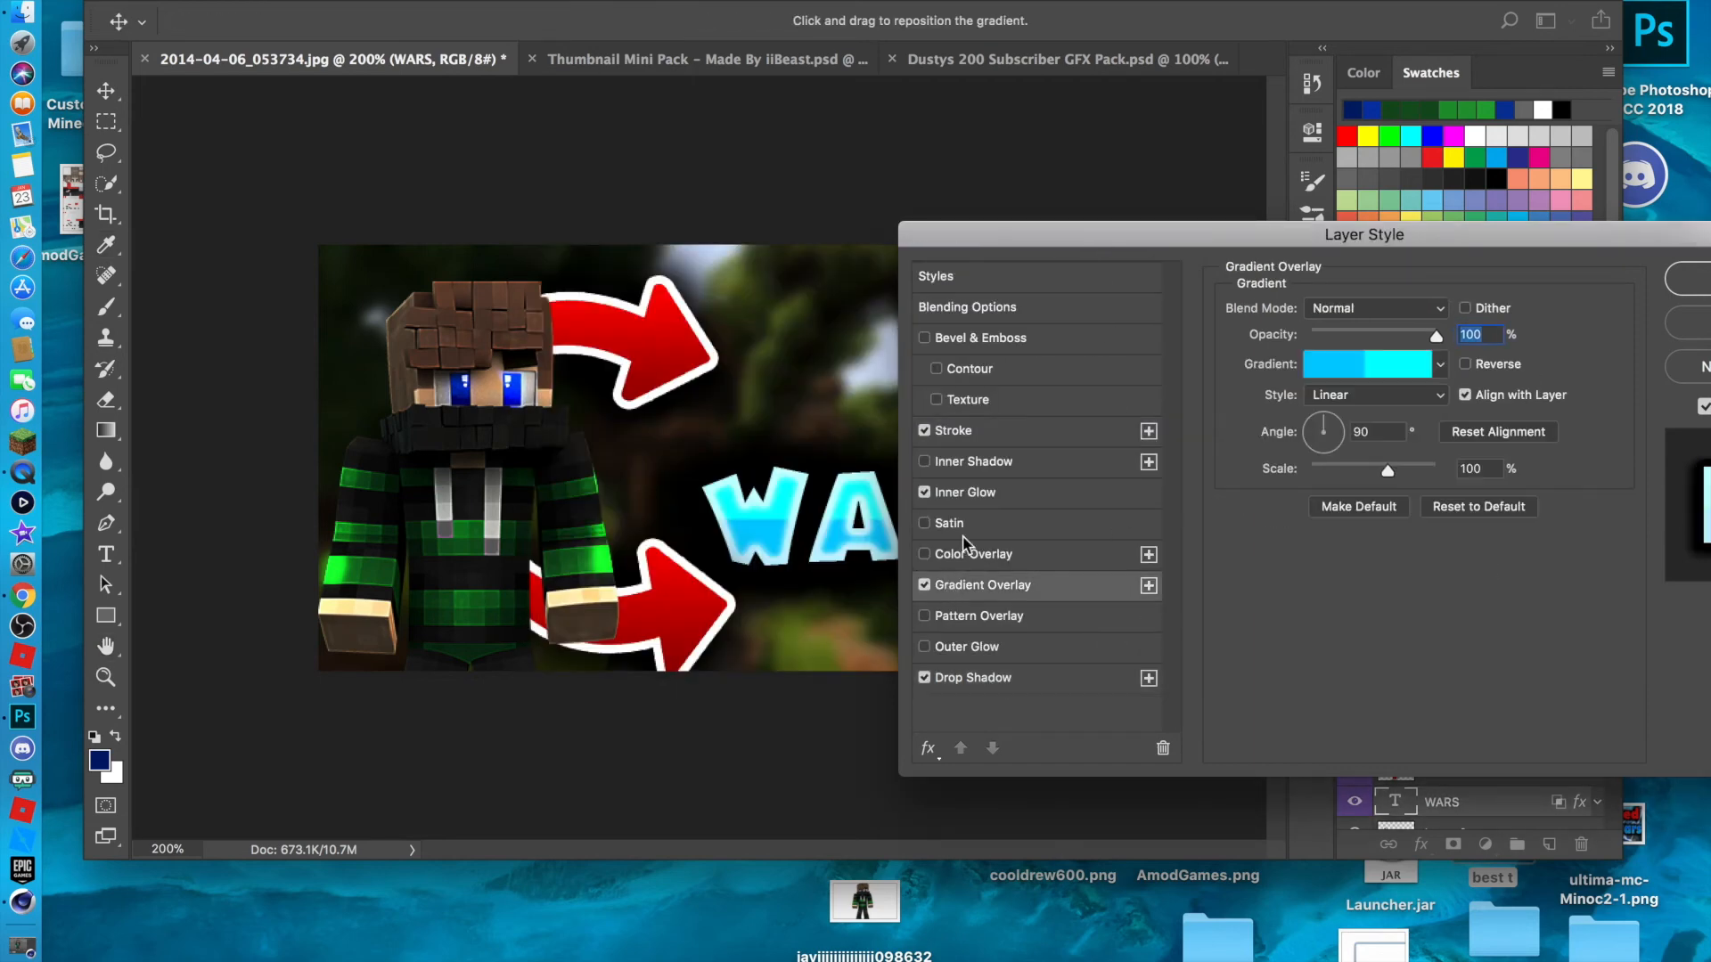
left_click(971, 499)
left_click(1375, 395)
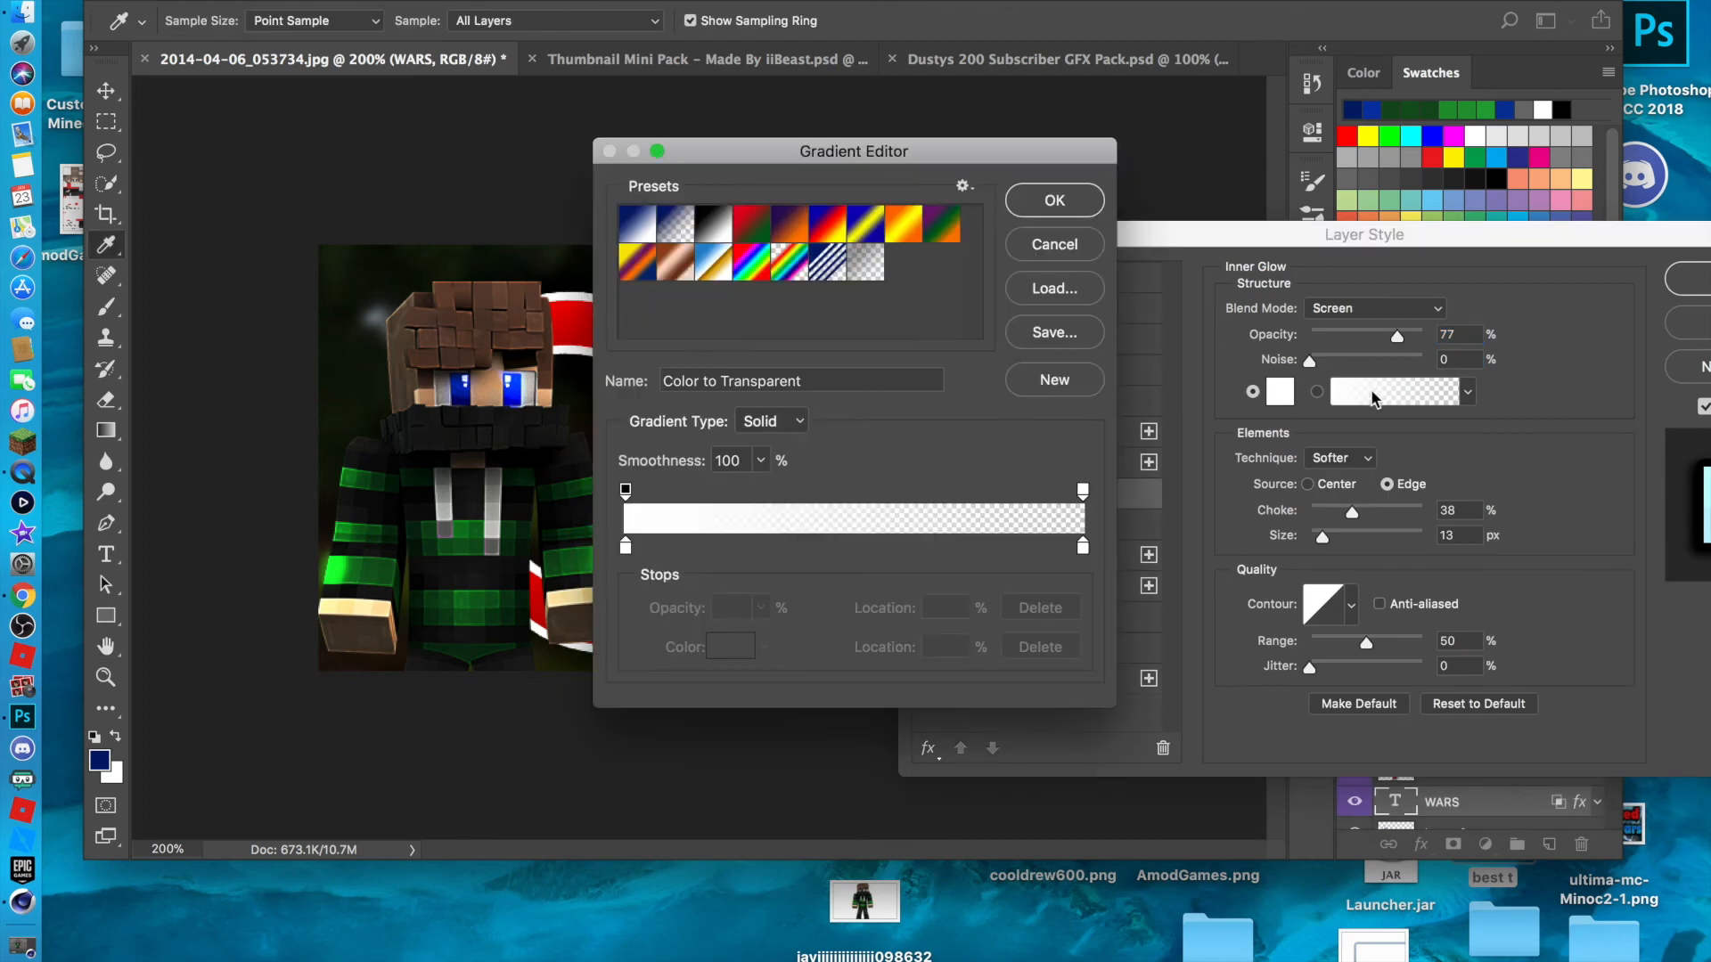
left_click(1084, 548)
double_click(1084, 549)
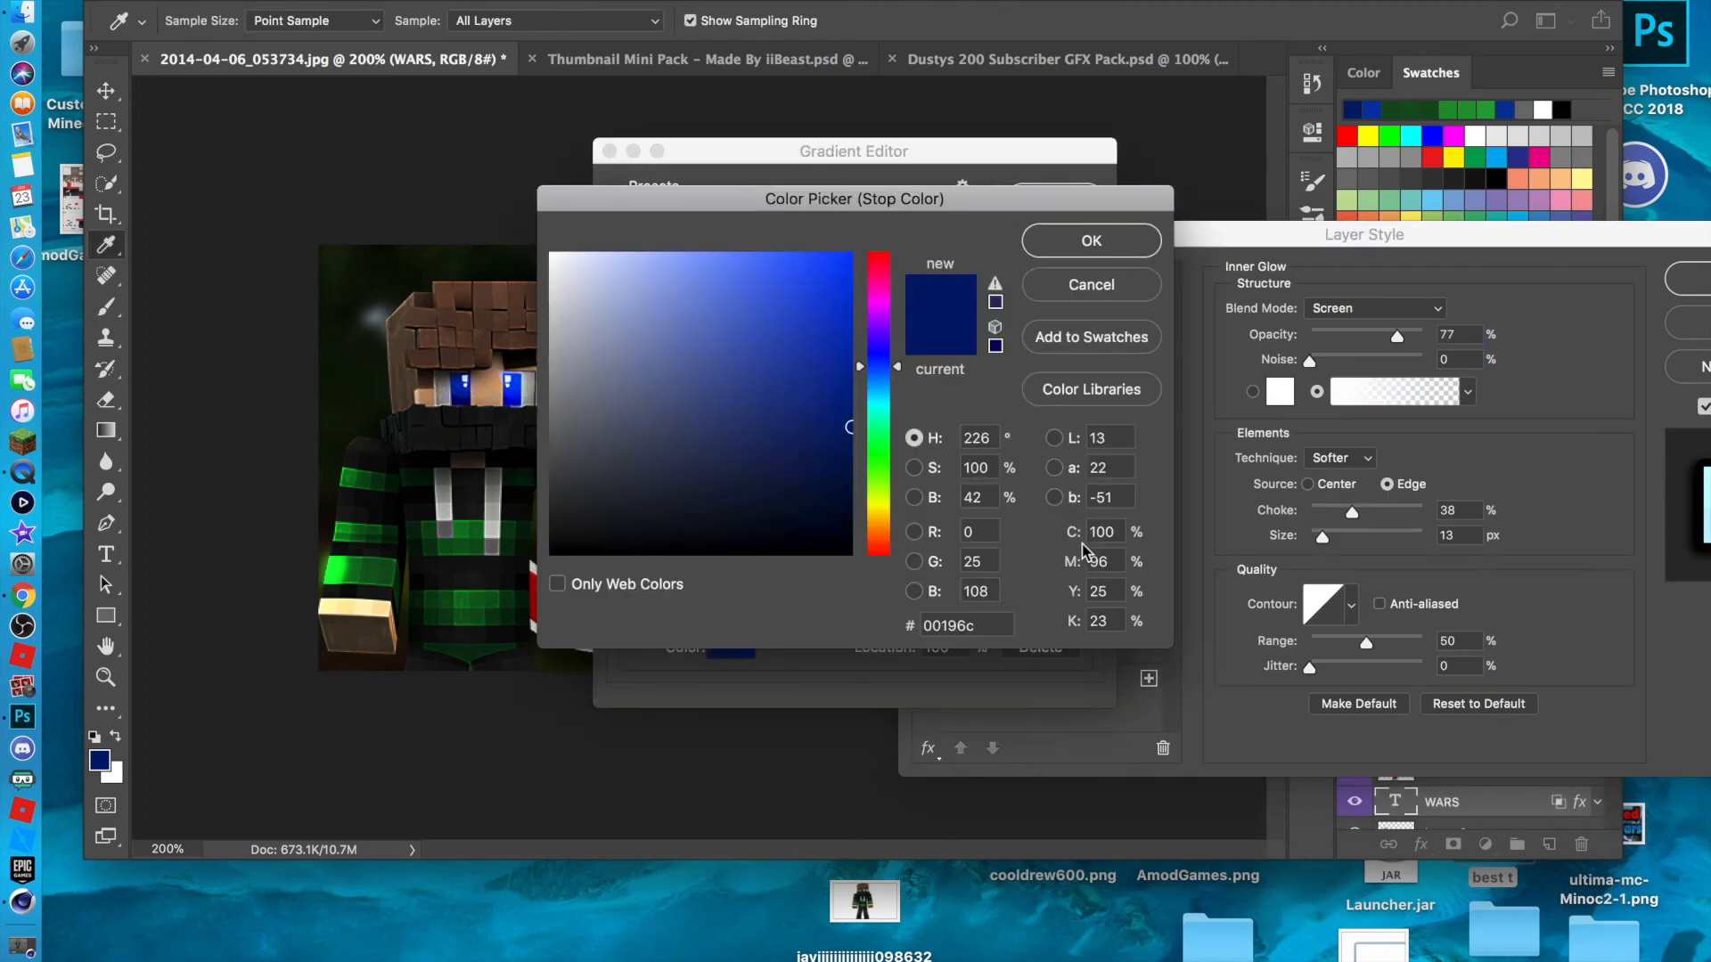
mouse_move(888, 408)
left_mouse_down()
mouse_move(886, 392)
mouse_move(888, 417)
left_mouse_up()
left_click(807, 321)
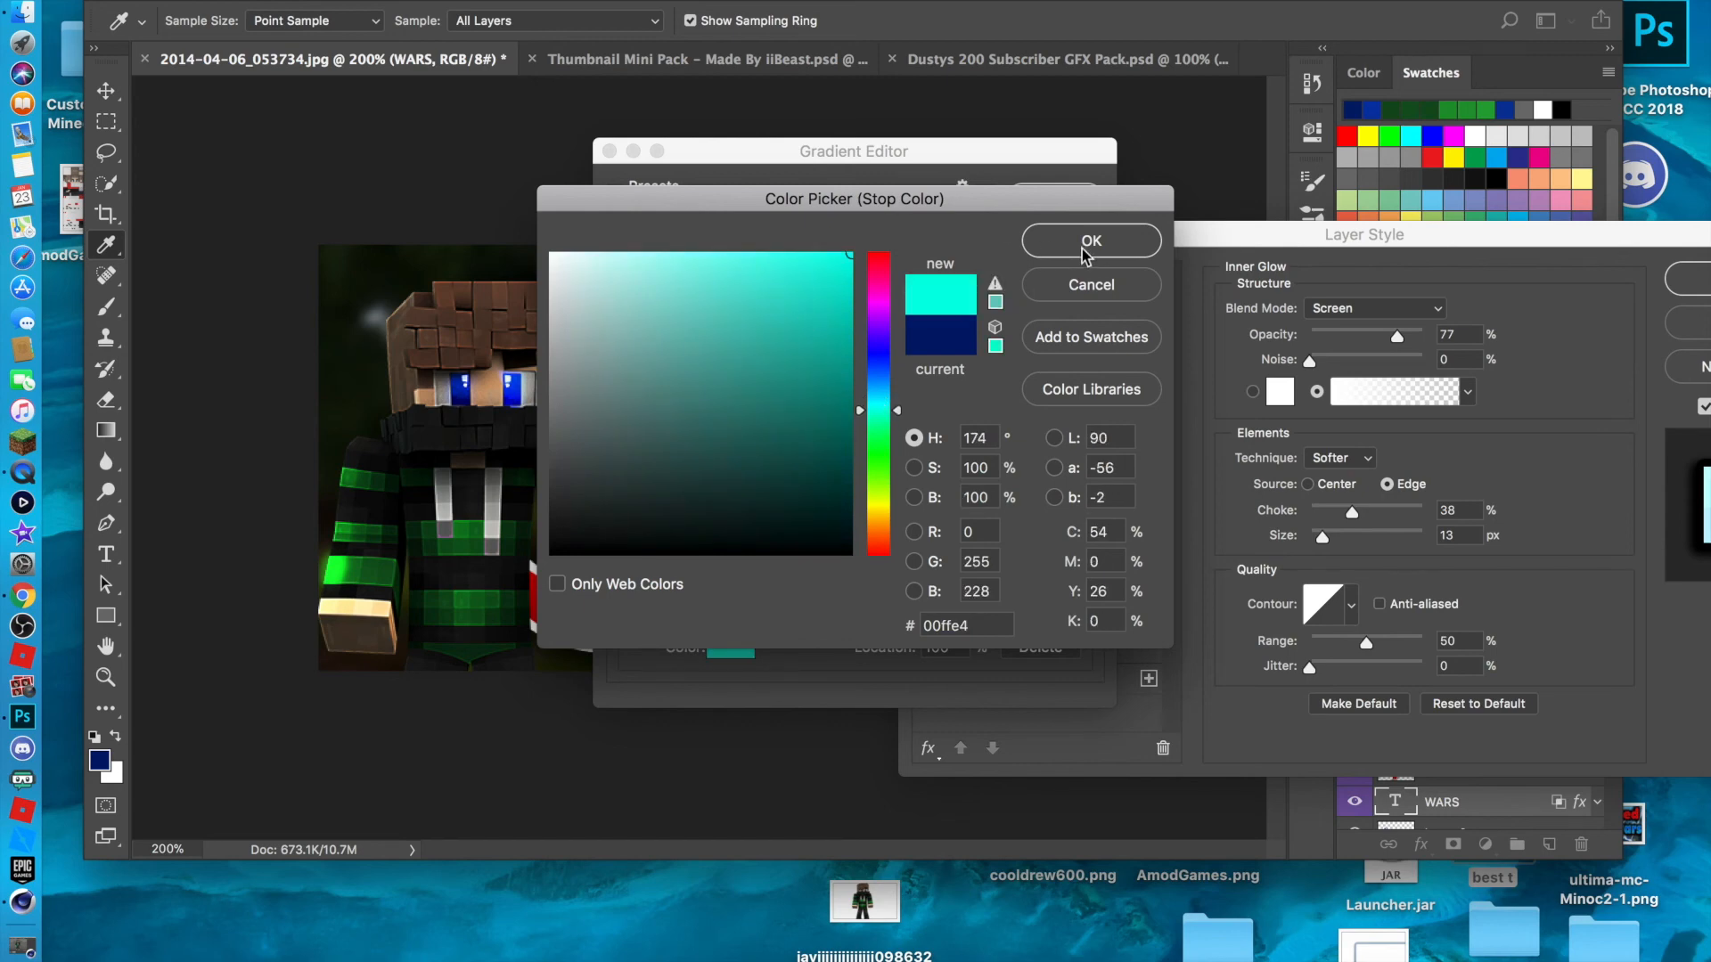
left_click(1088, 253)
Recolour the Inner Glow gradient's starting white stop to turquoise and apply the WARS layer style.
double_click(627, 547)
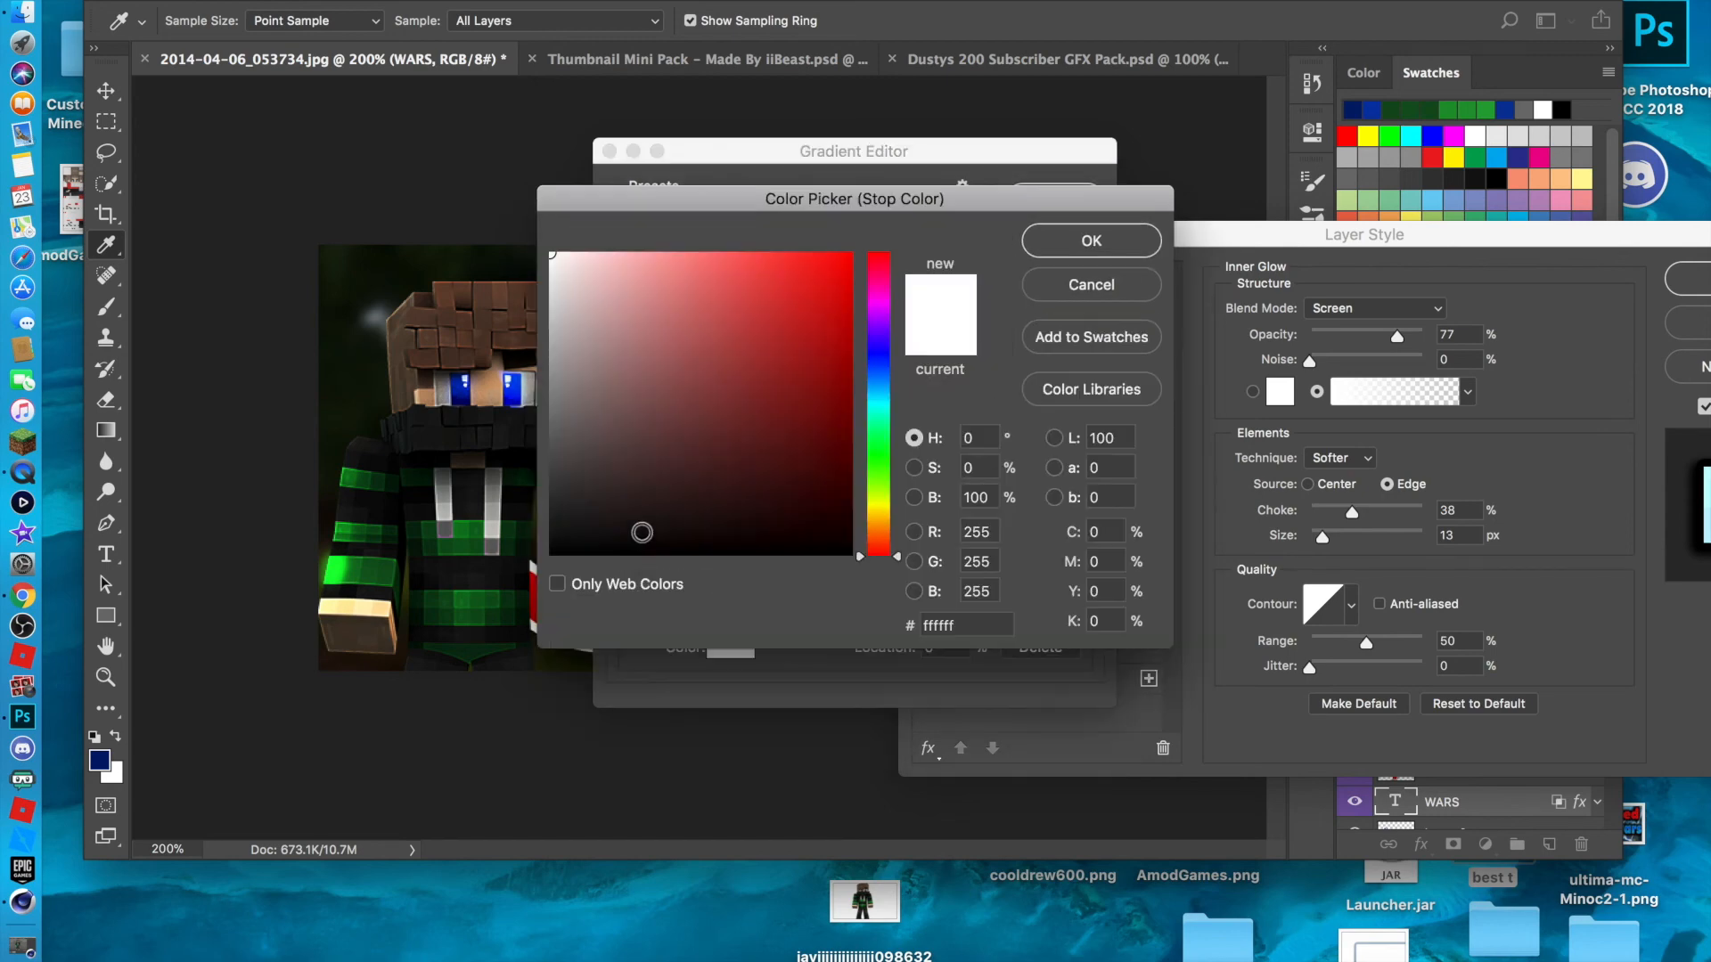
left_click(887, 412)
left_click(849, 256)
left_click(1105, 246)
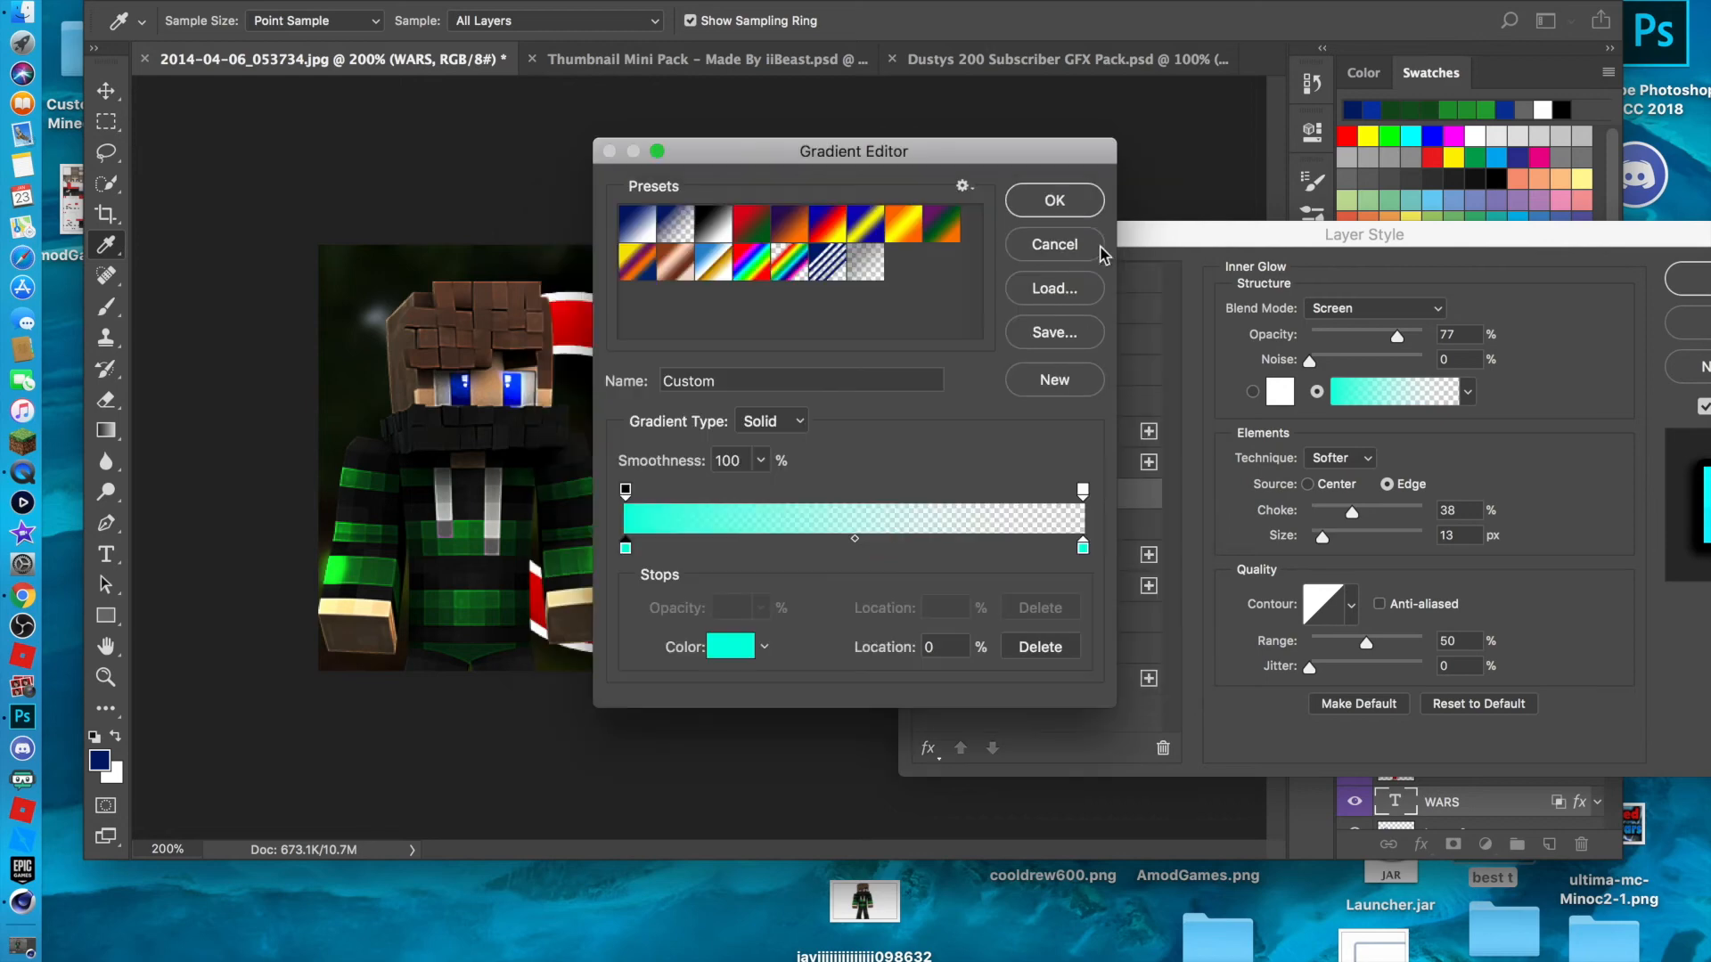
left_click(1056, 198)
left_click_drag(1036, 238, 507, 425)
left_click(1210, 470)
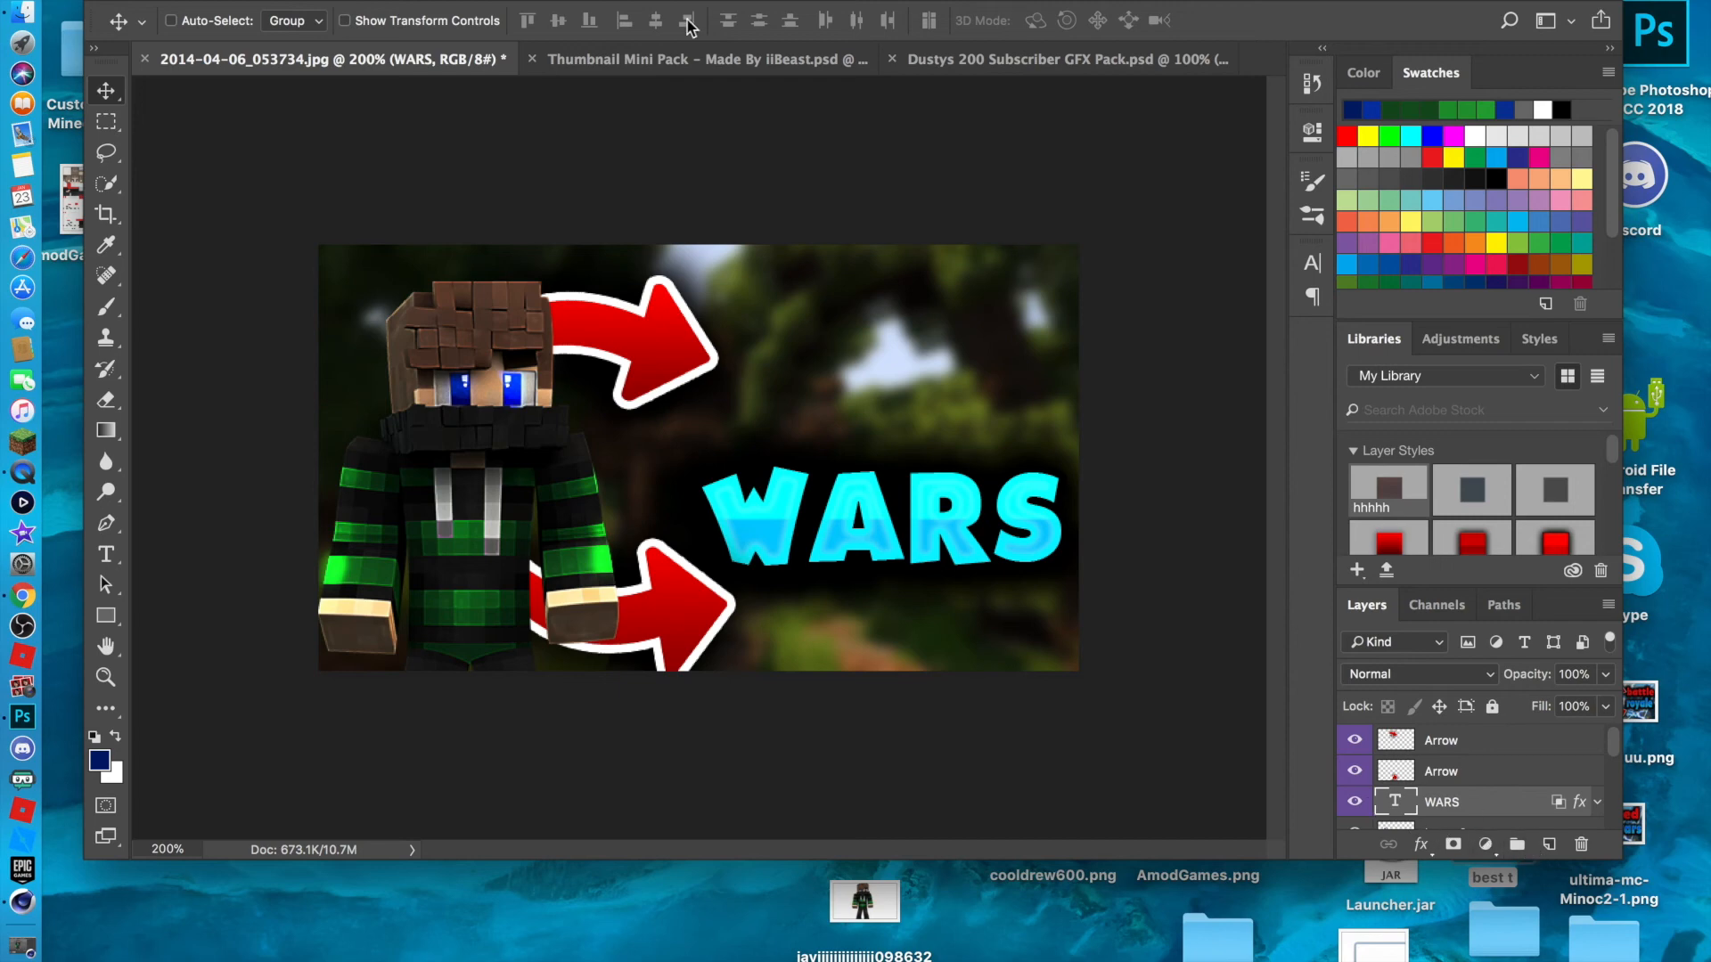
Copy the SWAG text from Dustys 200 Subscriber GFX Pack.psd into the thumbnail, scaled to 69.23% by 65.39%, and place it above WARS.
left_click(1052, 59)
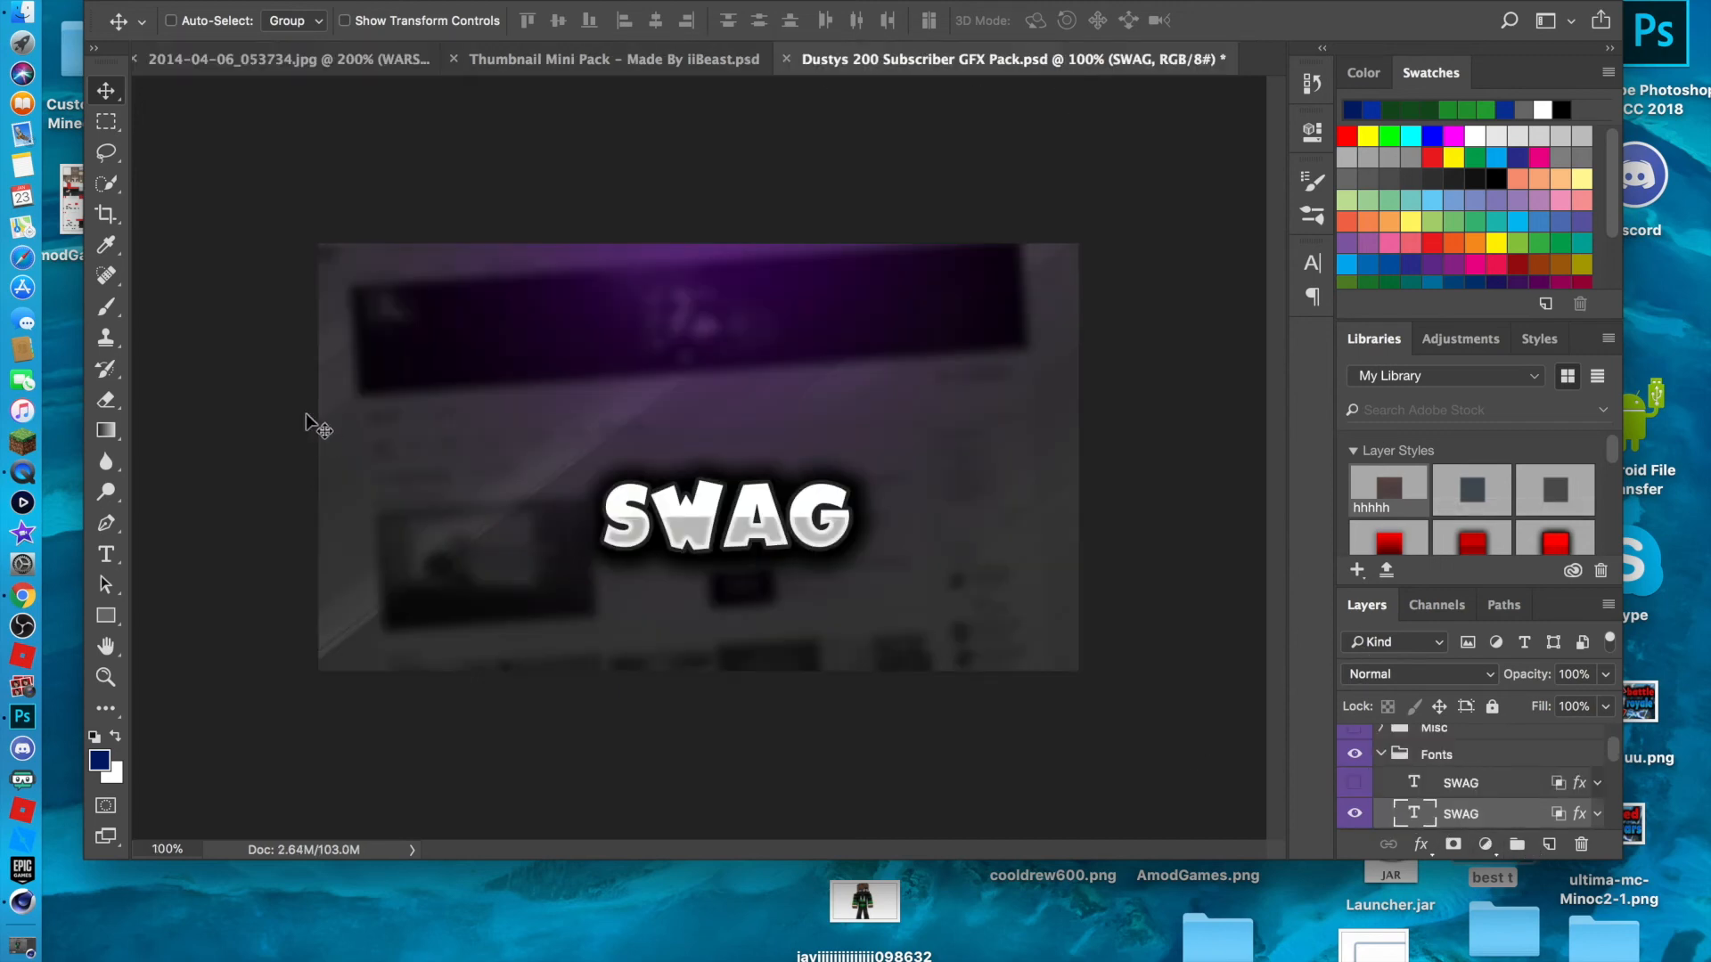
left_click_drag(663, 505, 774, 422)
left_click(265, 0)
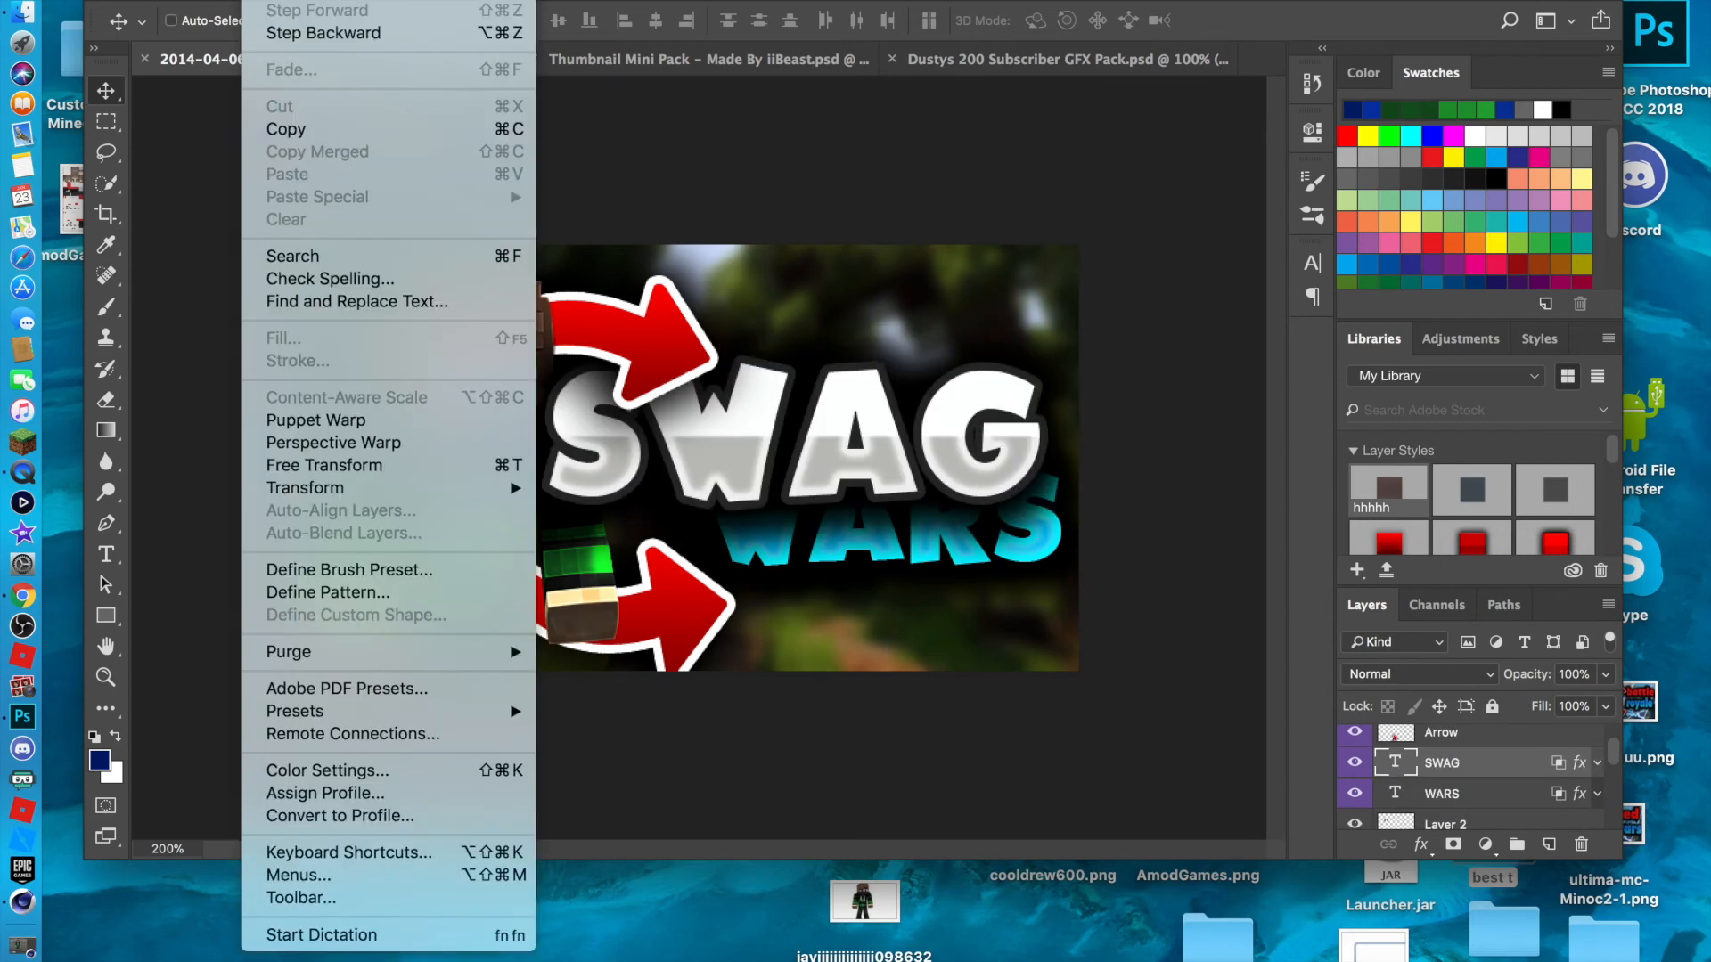
mouse_move(328, 491)
left_click(579, 523)
left_click_drag(539, 337, 701, 419)
left_click_drag(793, 459, 804, 382)
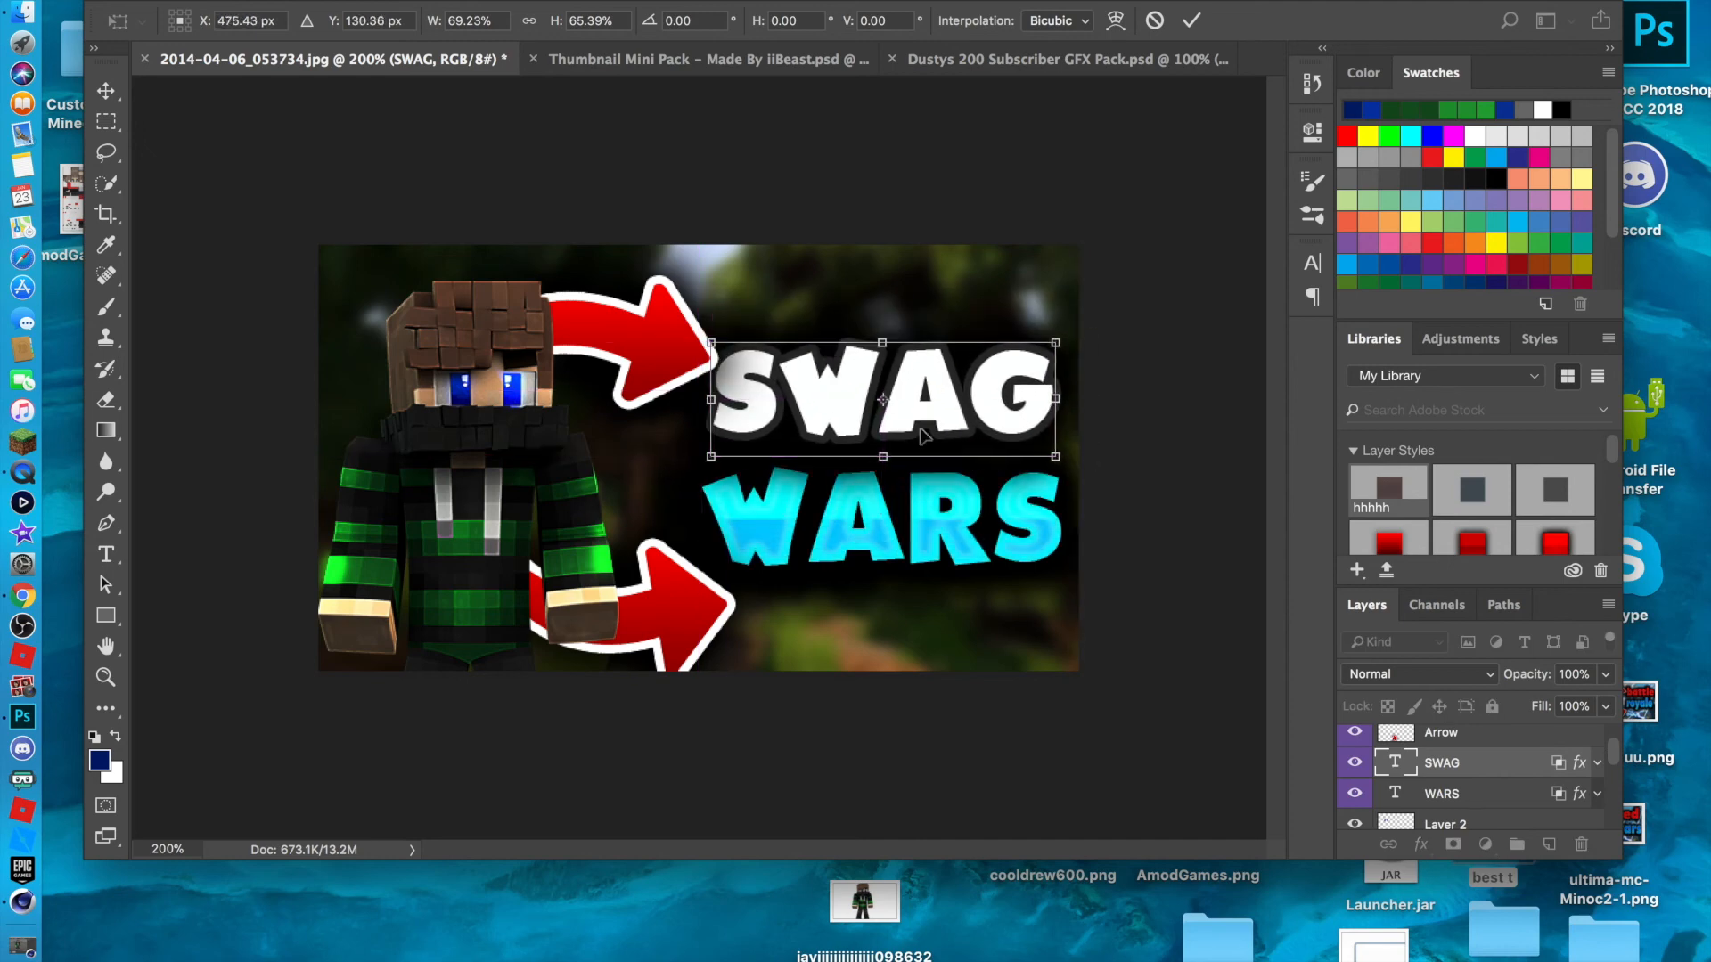
left_click(106, 90)
left_click(1101, 332)
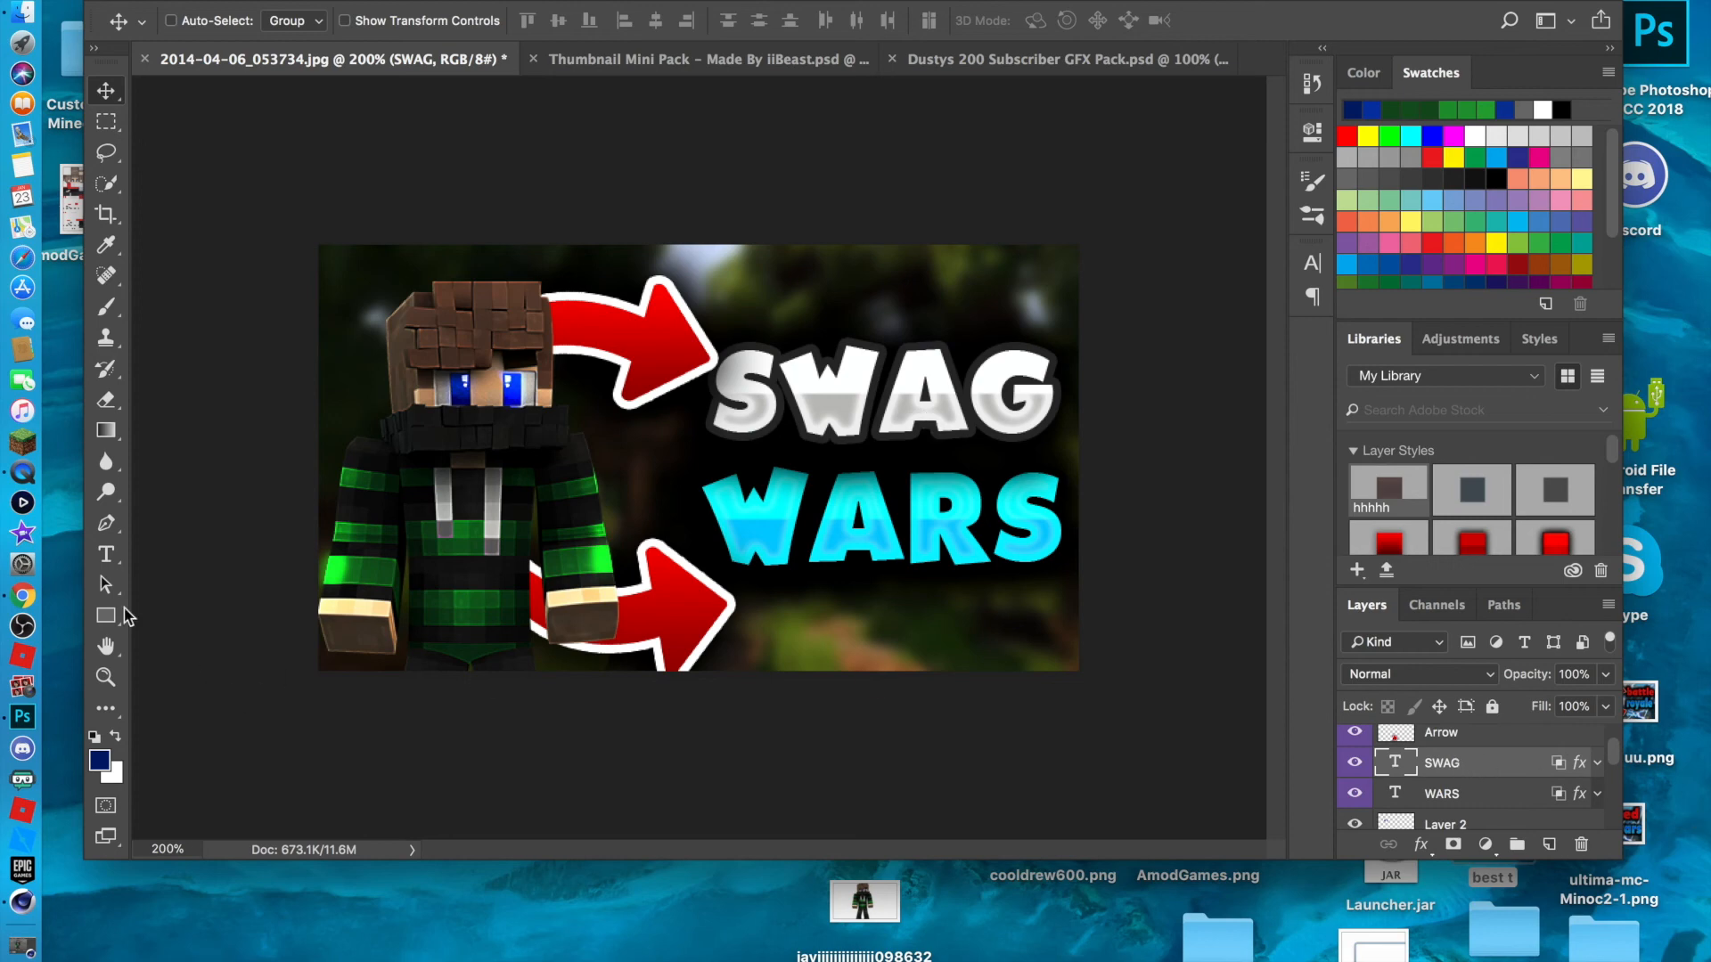
Replace the copied SWAG text with BED in capitals.
left_click(106, 553)
left_click(1052, 384)
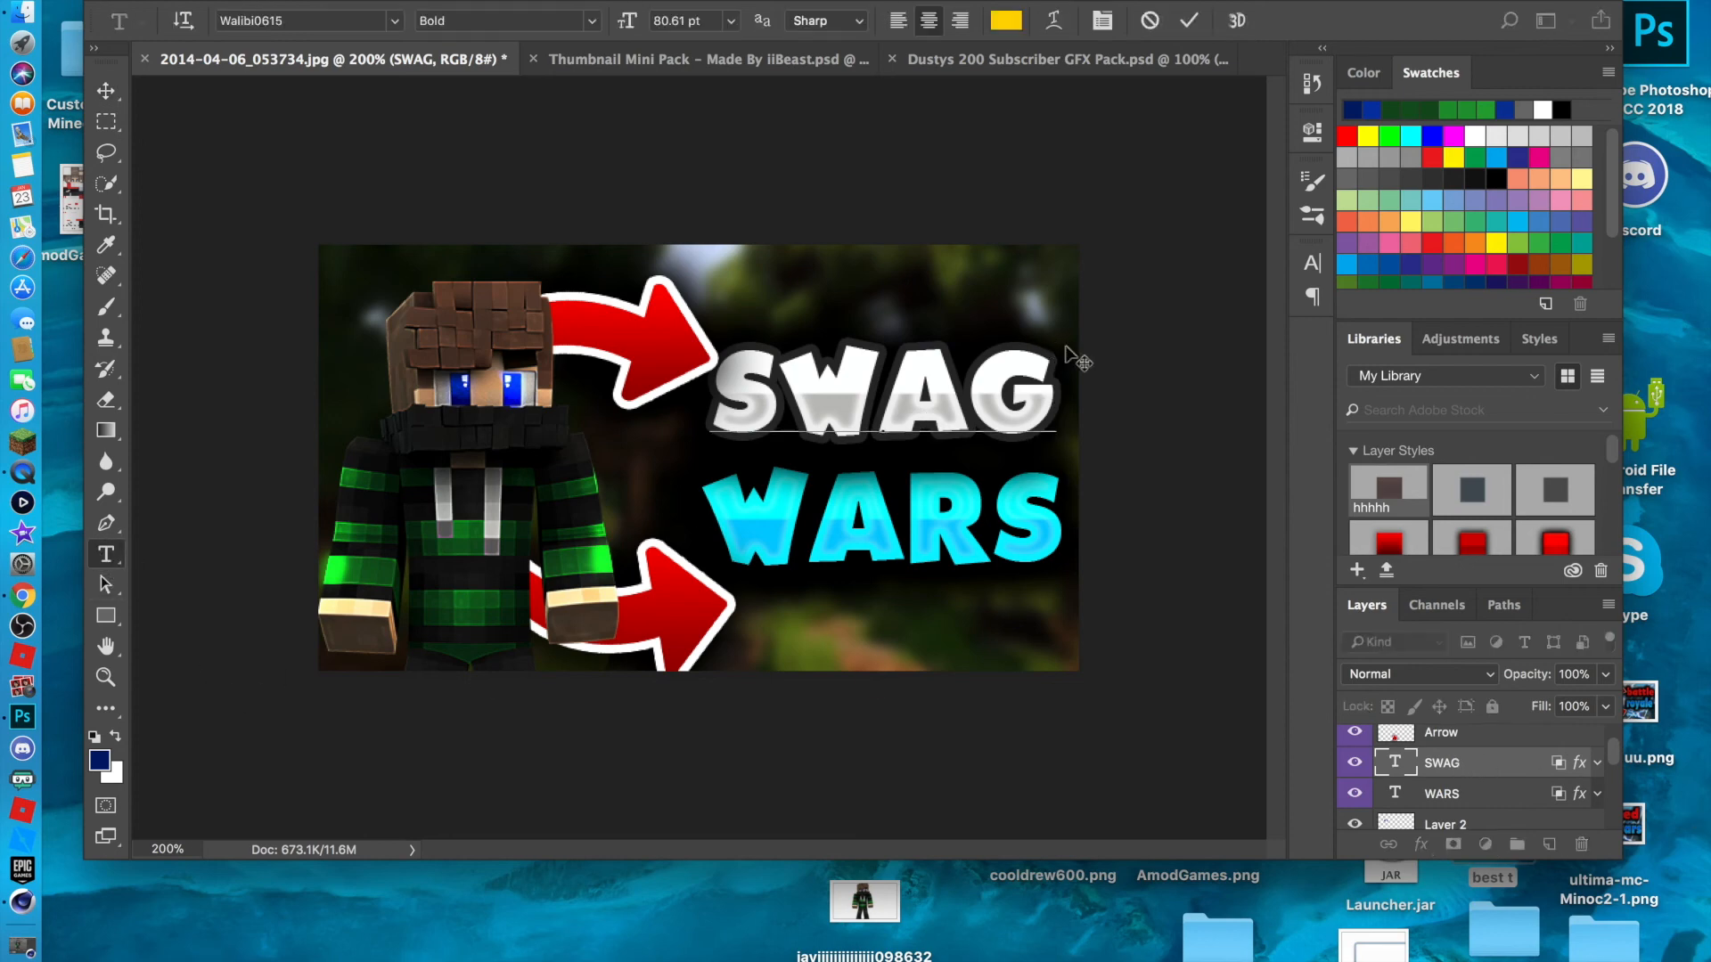
key("BackSpace")
key("BackSpace")
key("BackSpace")
key("BackSpace")
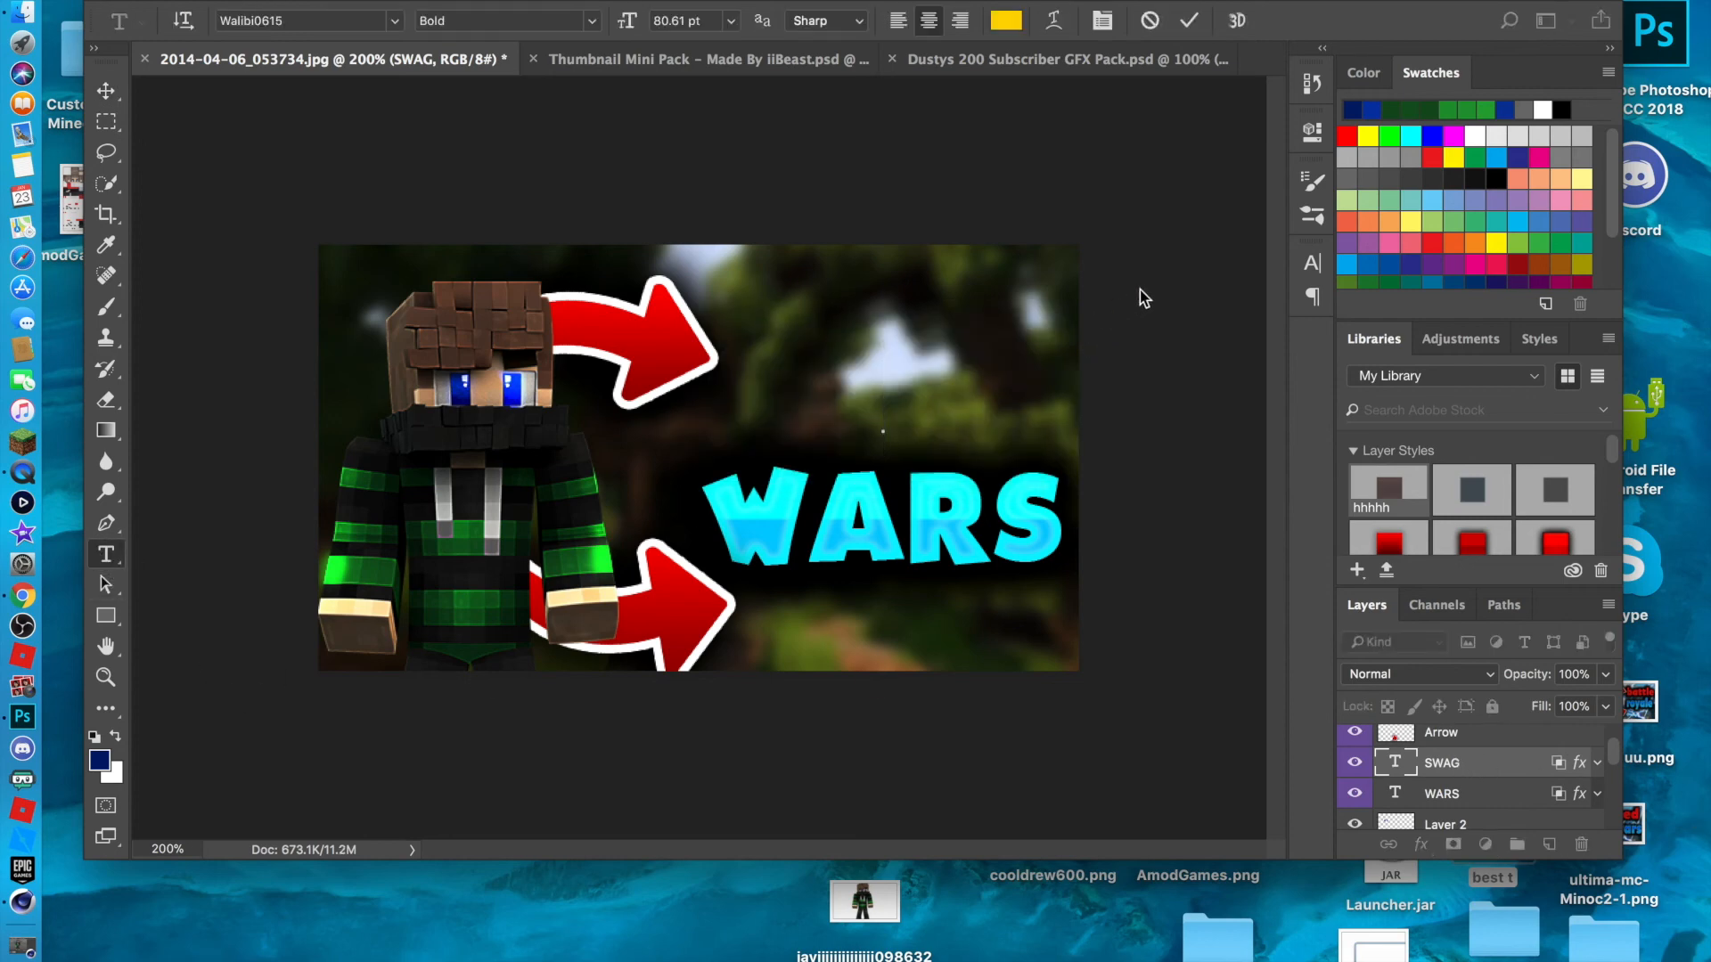
type("BED")
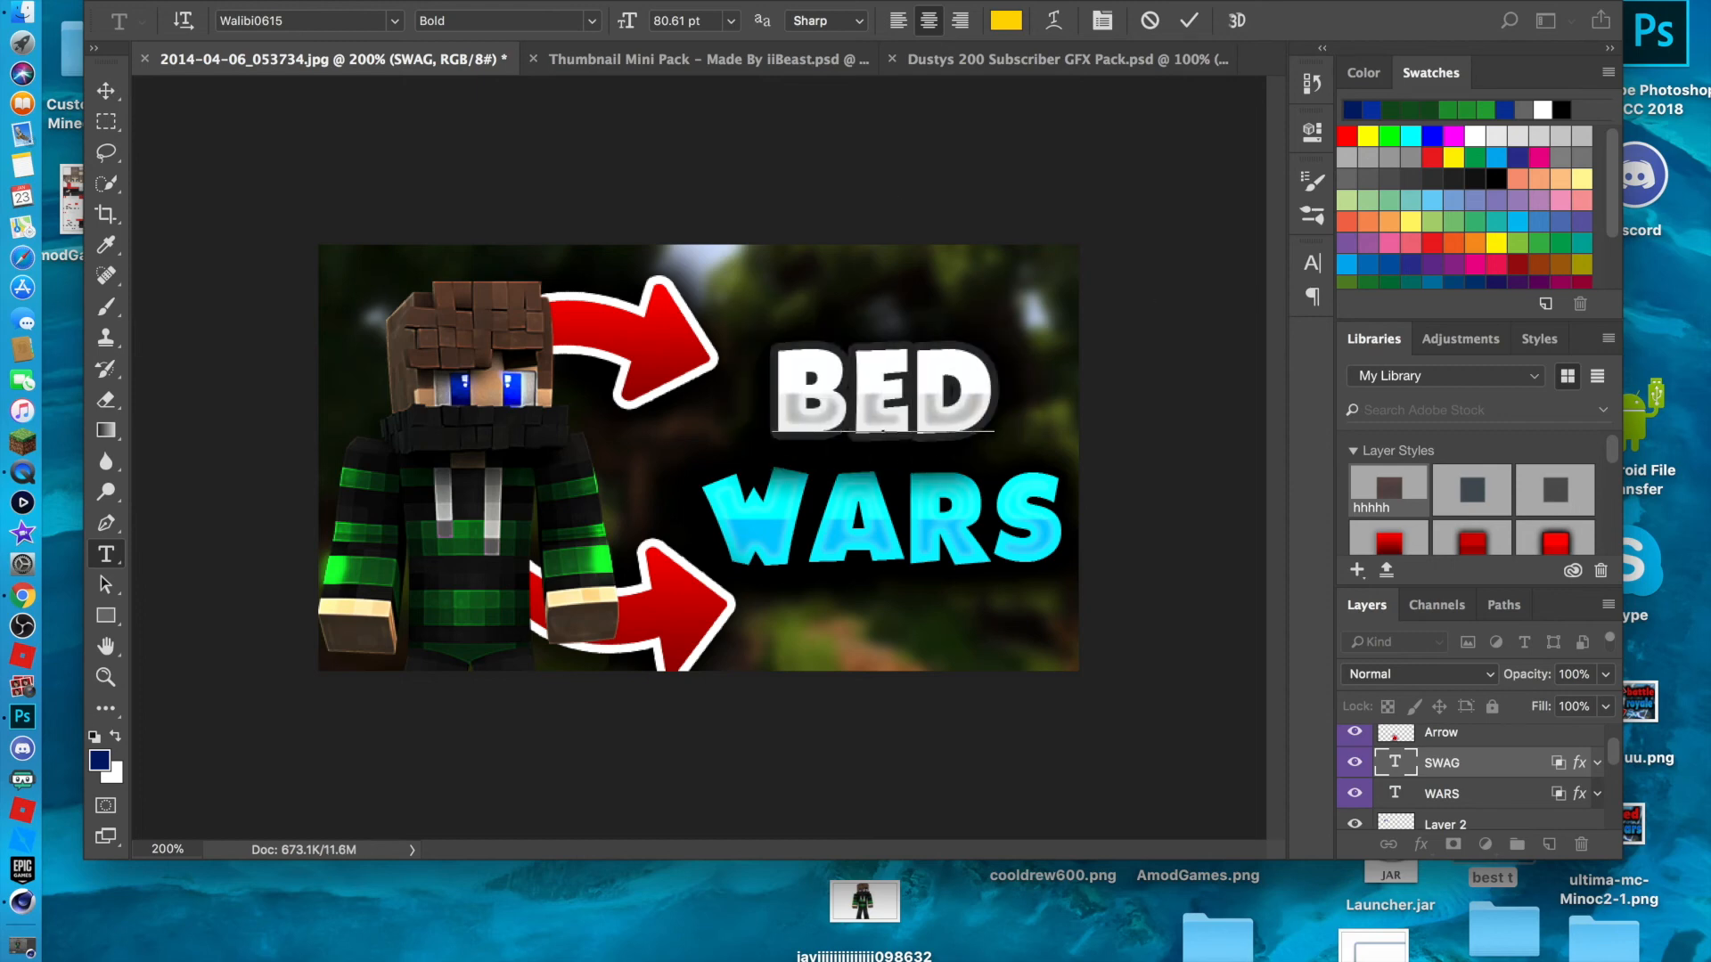
left_click(106, 90)
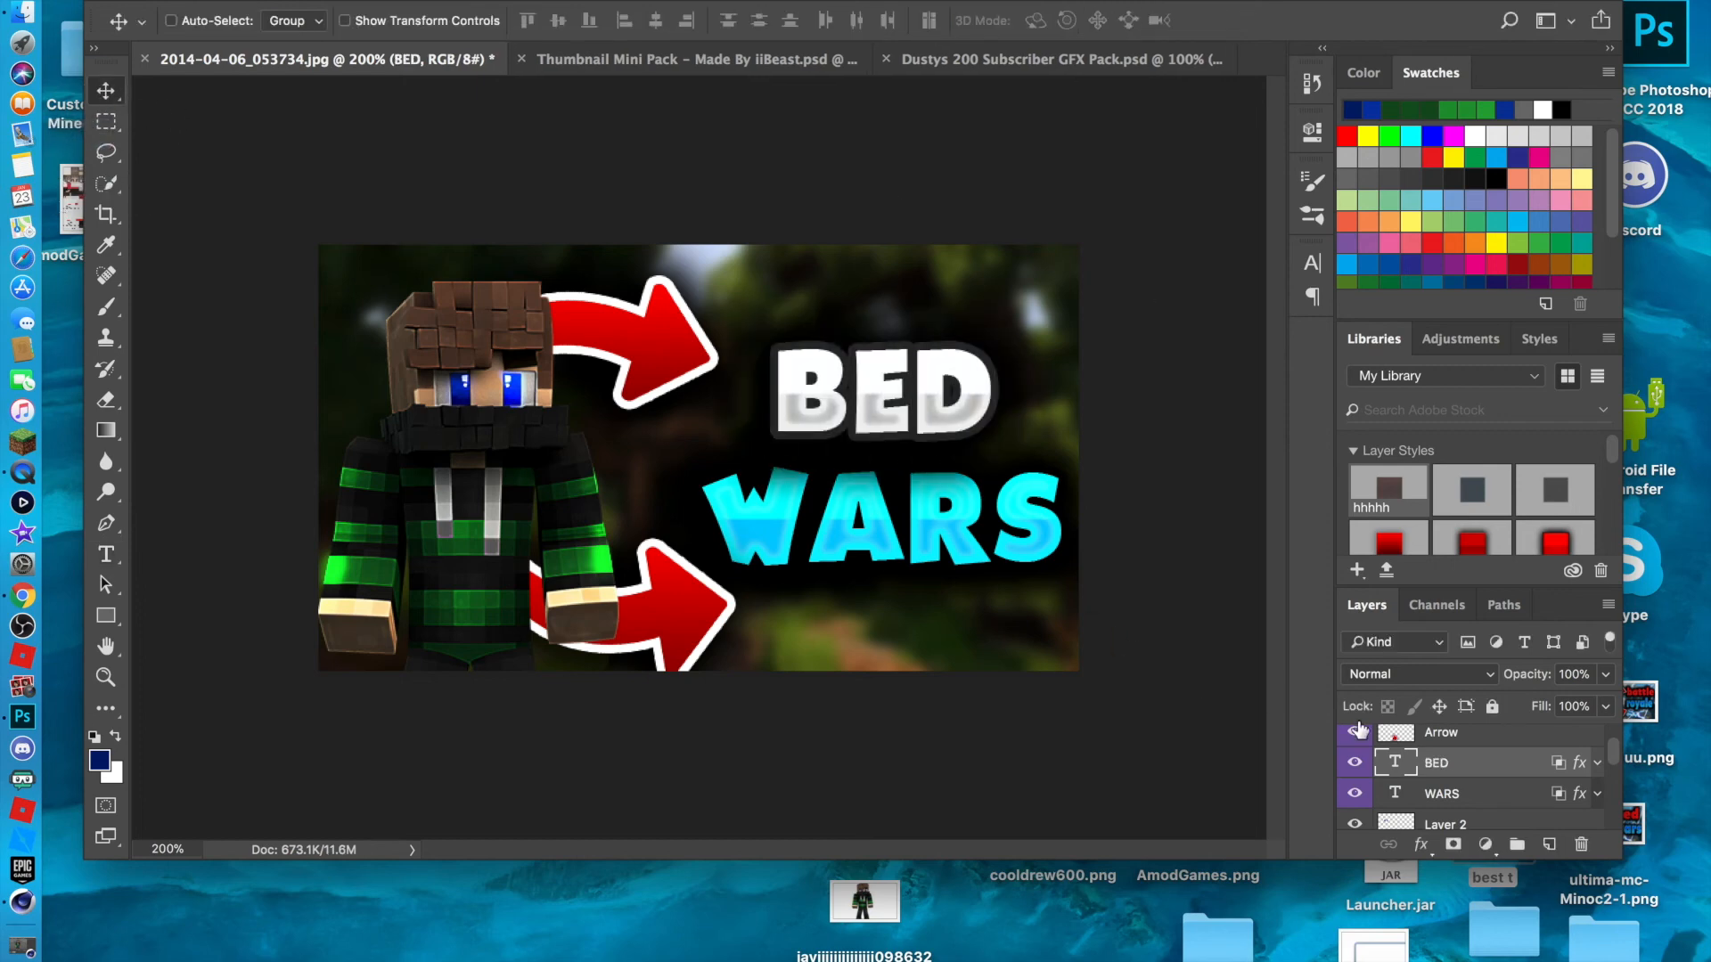
Recolour the grey stop of the BED layer's Gradient Overlay to bright red.
right_click(1471, 762)
left_click(1408, 769)
left_click(415, 772)
left_click(838, 657)
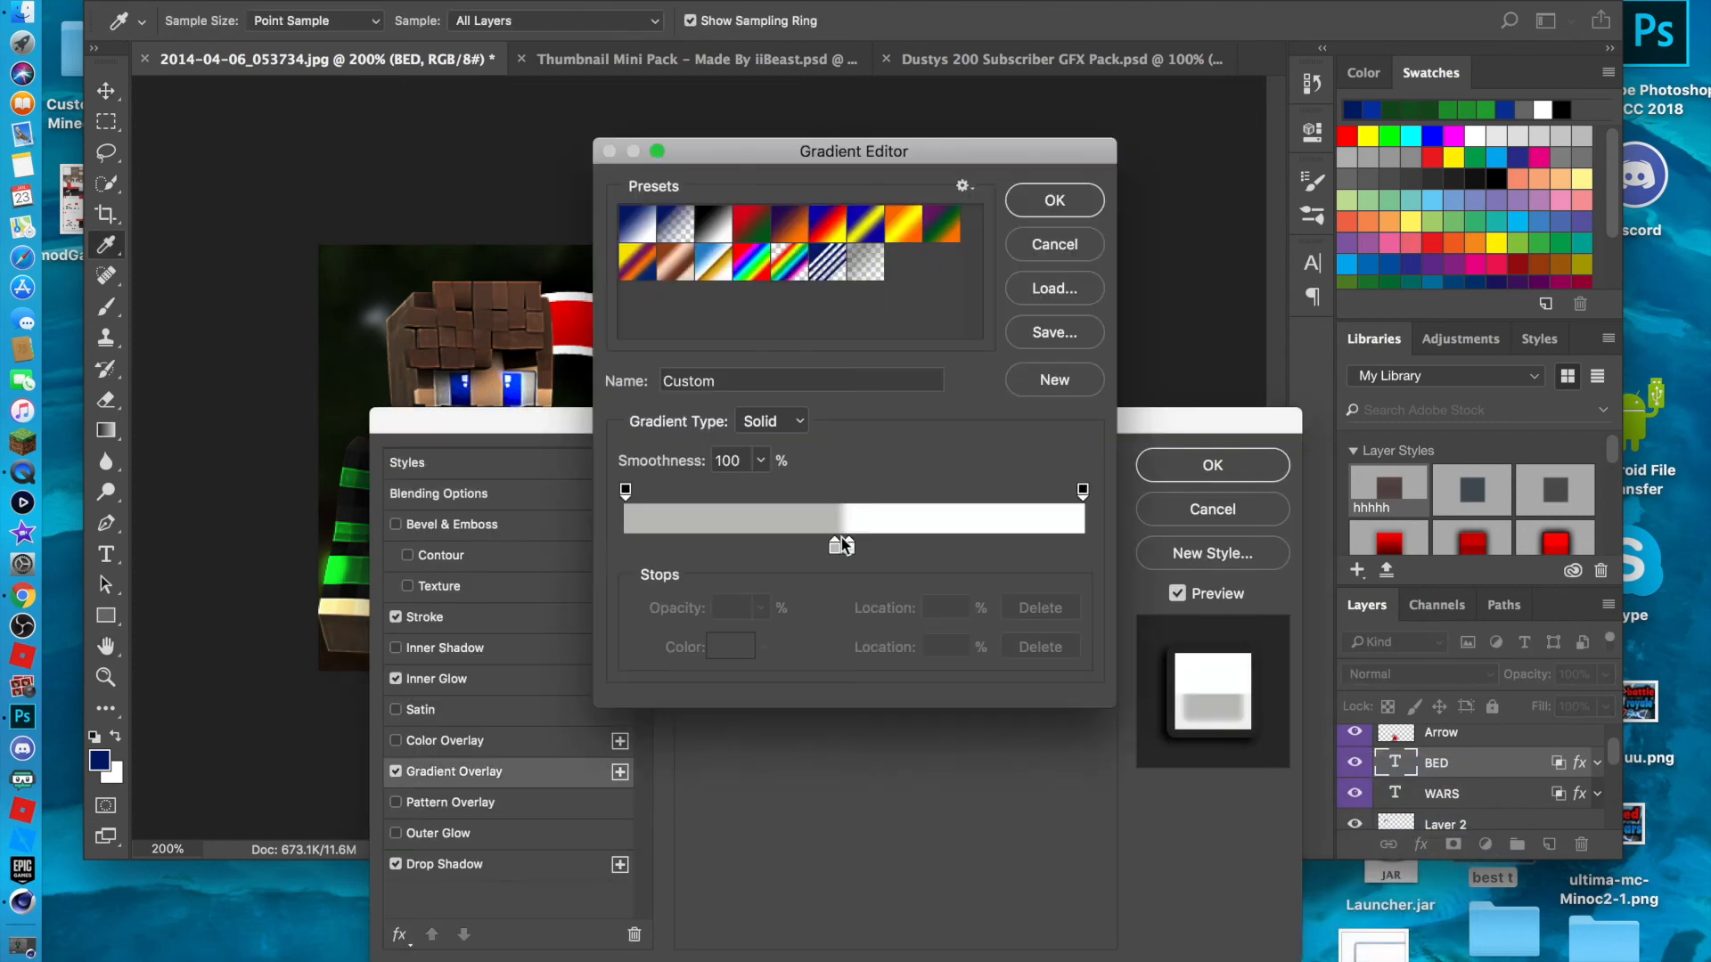
double_click(834, 548)
left_click_drag(882, 532, 878, 559)
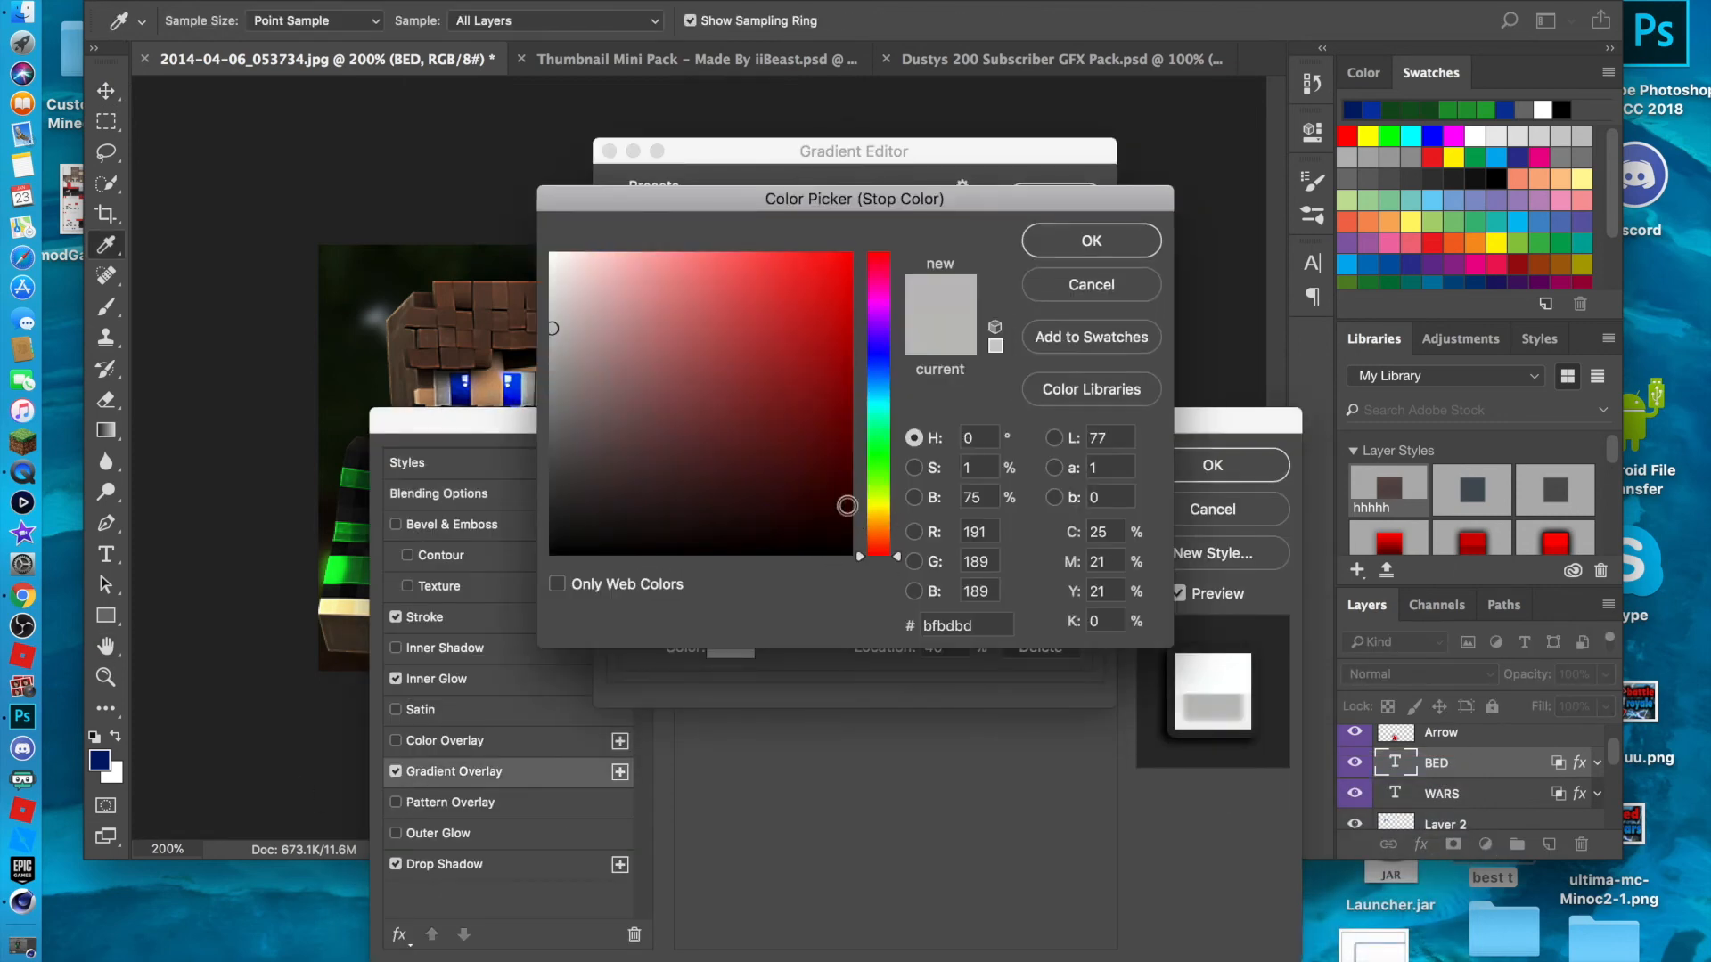
left_click_drag(830, 418, 853, 251)
left_click(1045, 239)
Change the Gradient Overlay's white middle stop to bright red and accept the edited gradient.
double_click(847, 549)
left_click_drag(875, 537, 871, 559)
left_click_drag(831, 436, 1072, 150)
left_click(1076, 229)
left_click(1056, 198)
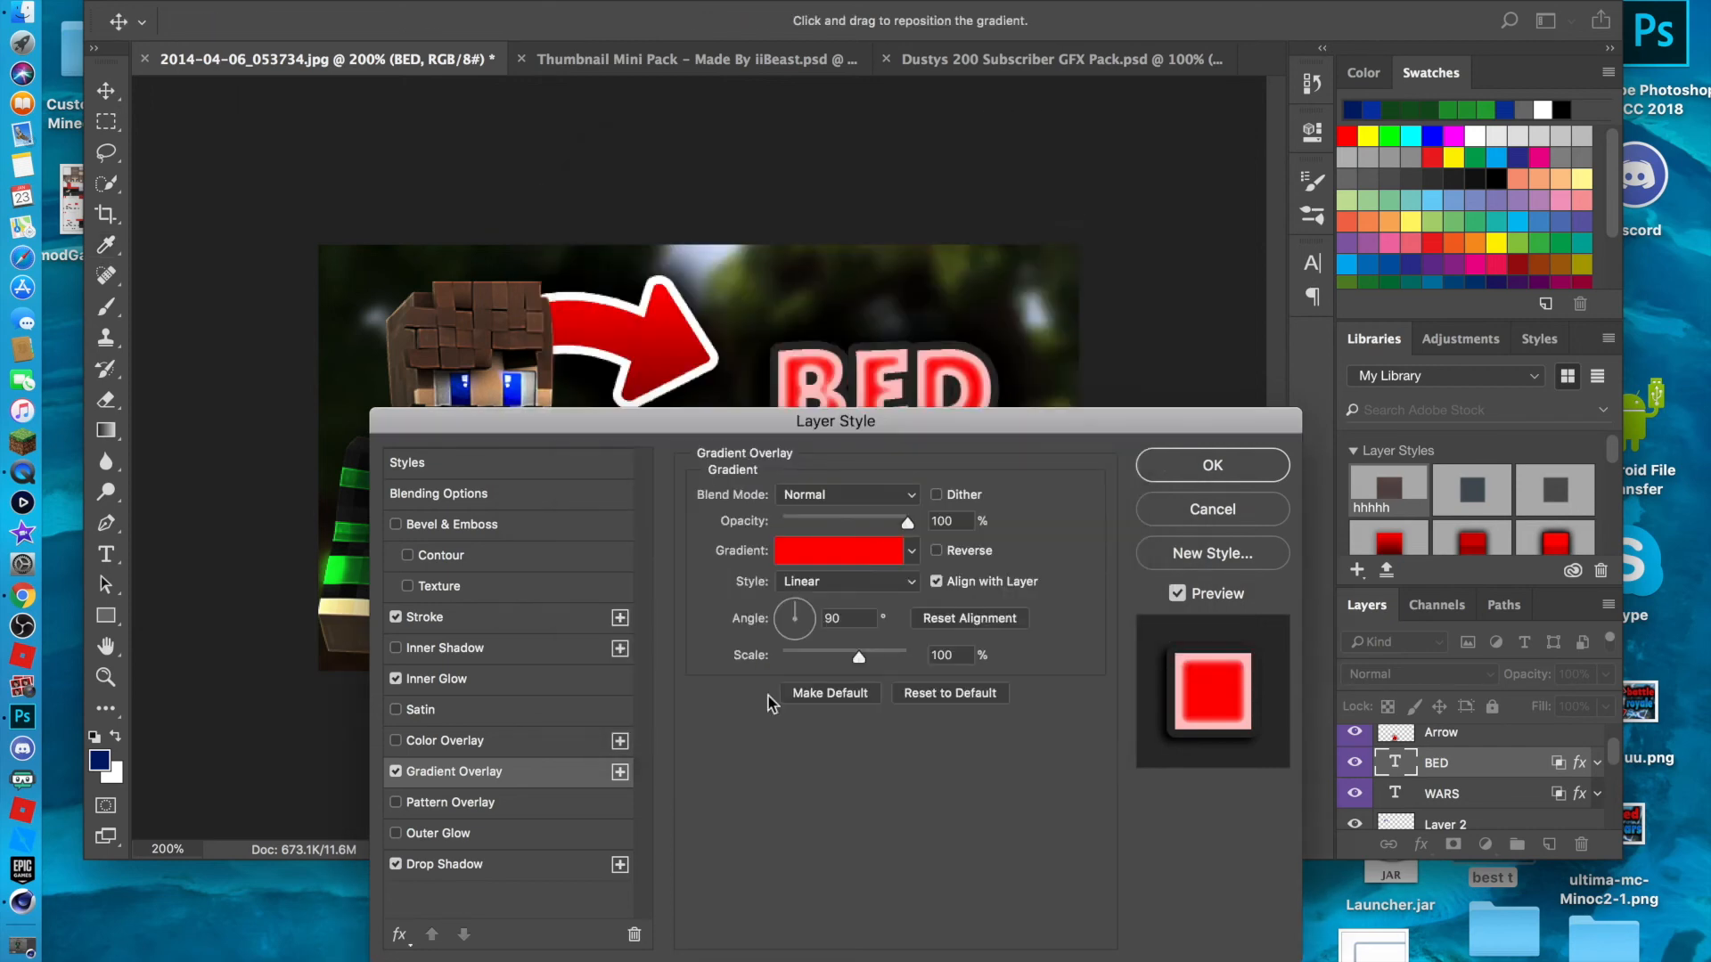
Set the end colour stop of the BED layer's Inner Glow gradient to red.
left_click(454, 680)
left_click(842, 590)
double_click(1080, 548)
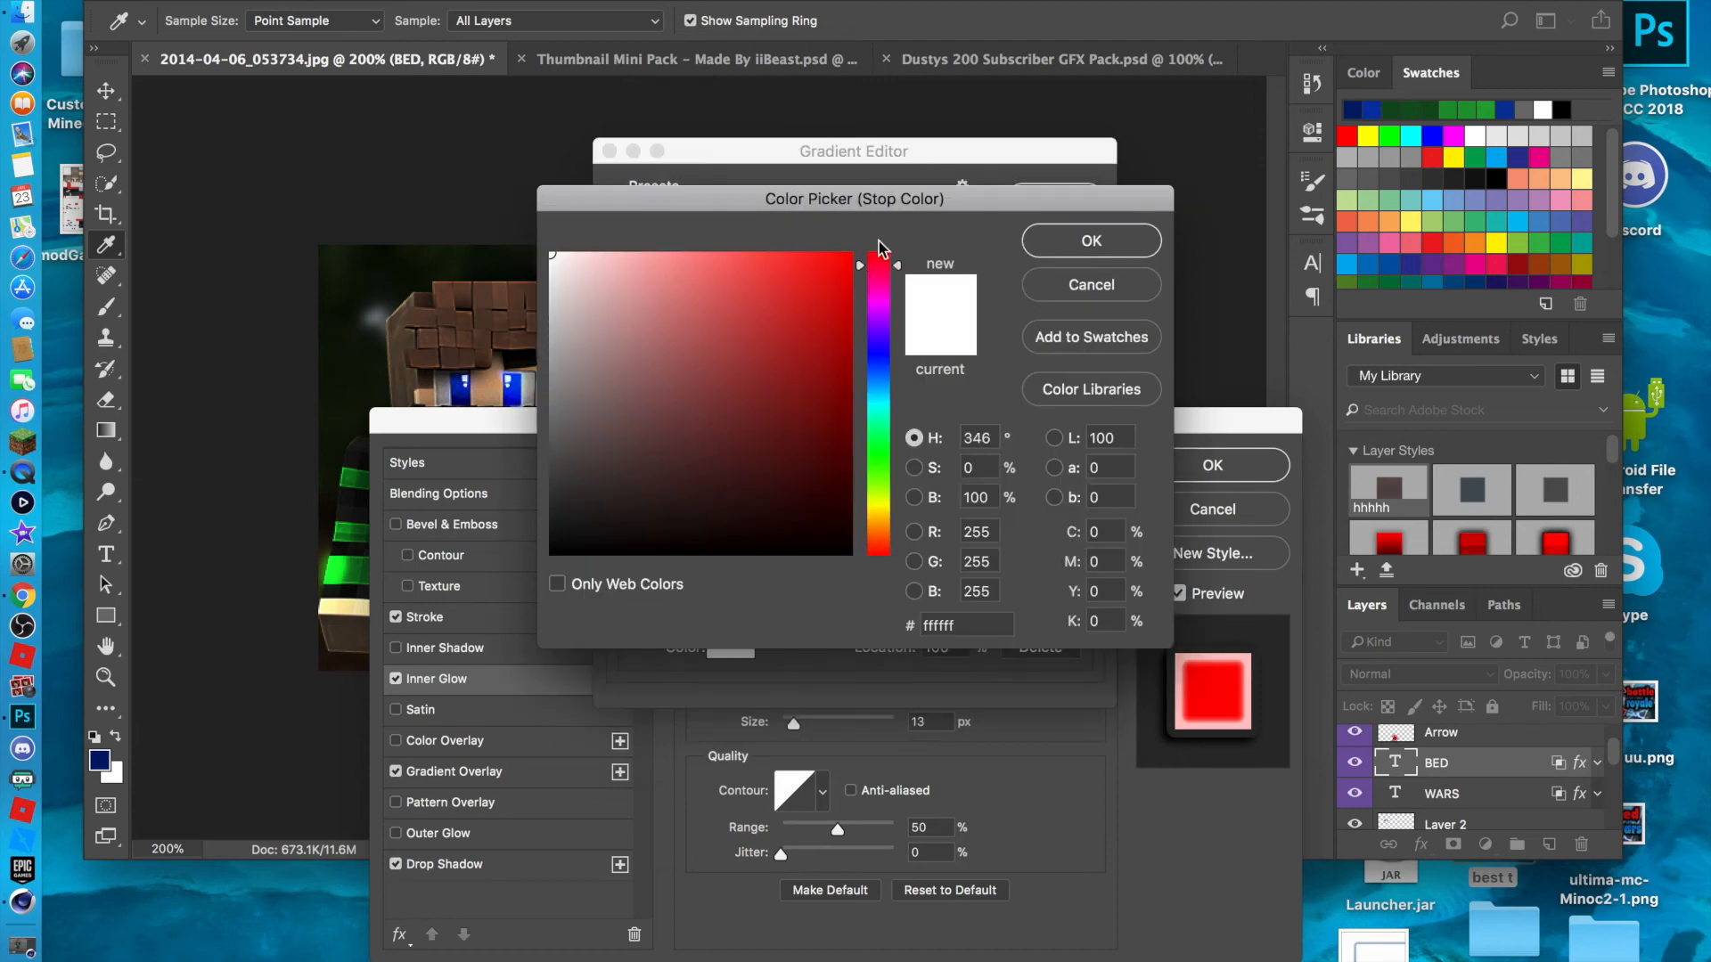
left_click_drag(824, 272, 886, 224)
left_click(1060, 237)
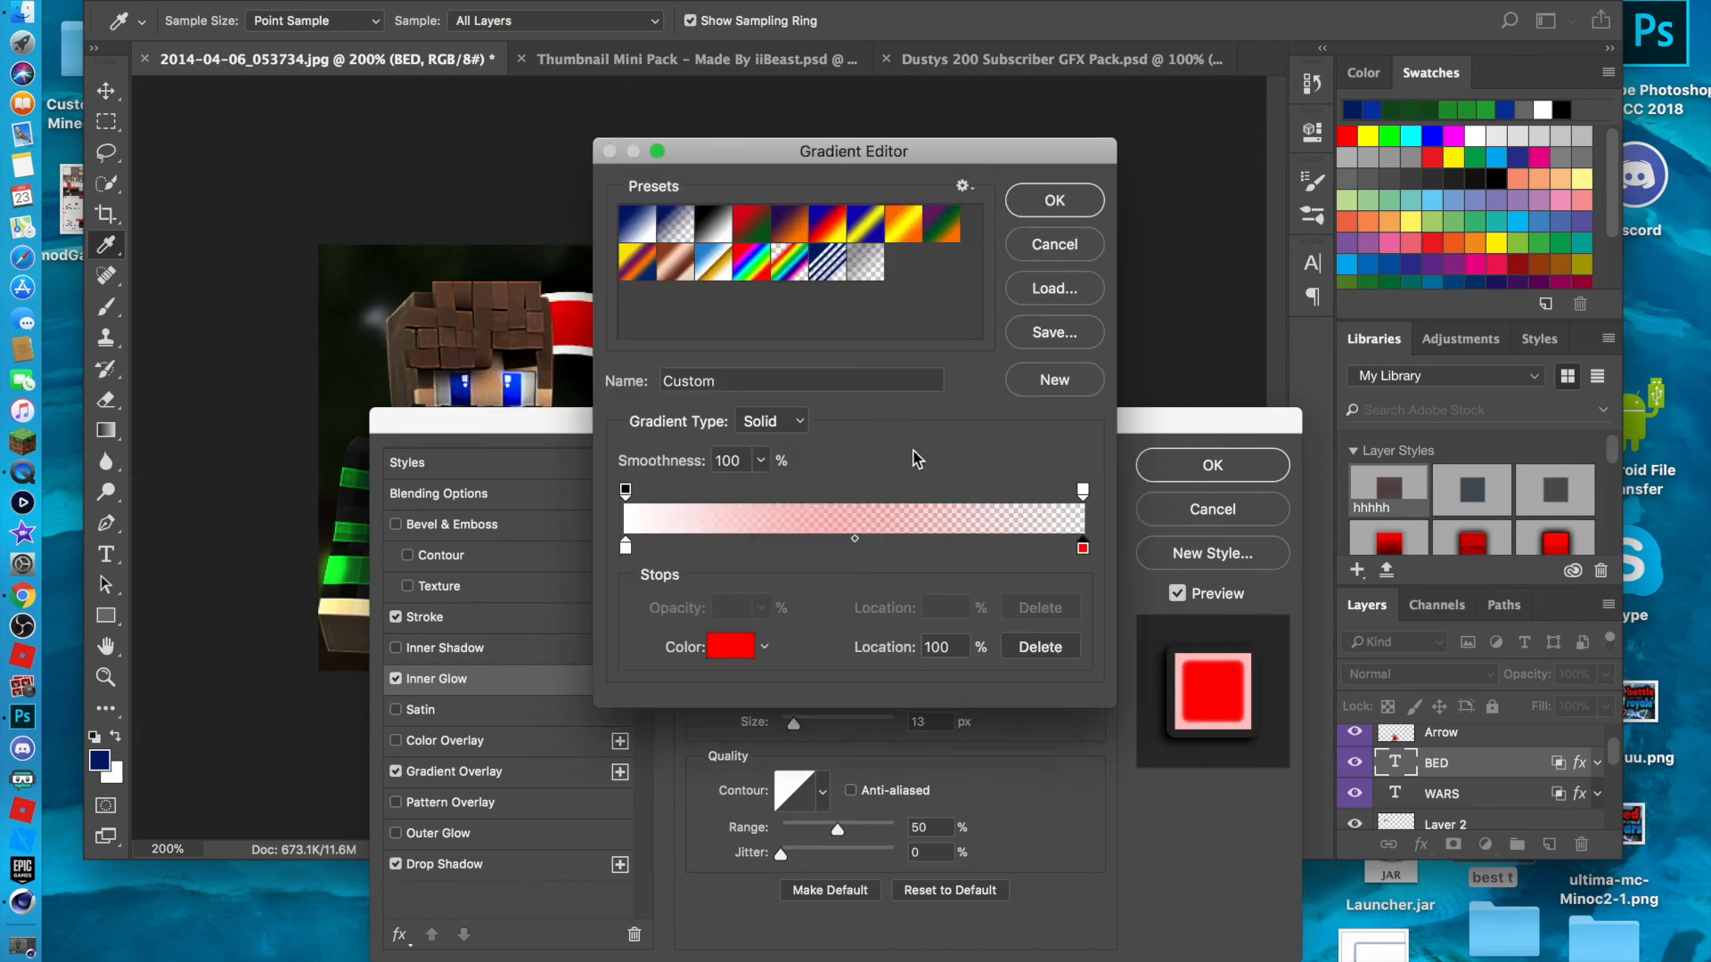
Recolour the Inner Glow gradient's starting white stop to red and apply the BED layer style.
double_click(626, 549)
left_click_drag(836, 314, 876, 239)
left_click(1071, 246)
left_click(1053, 209)
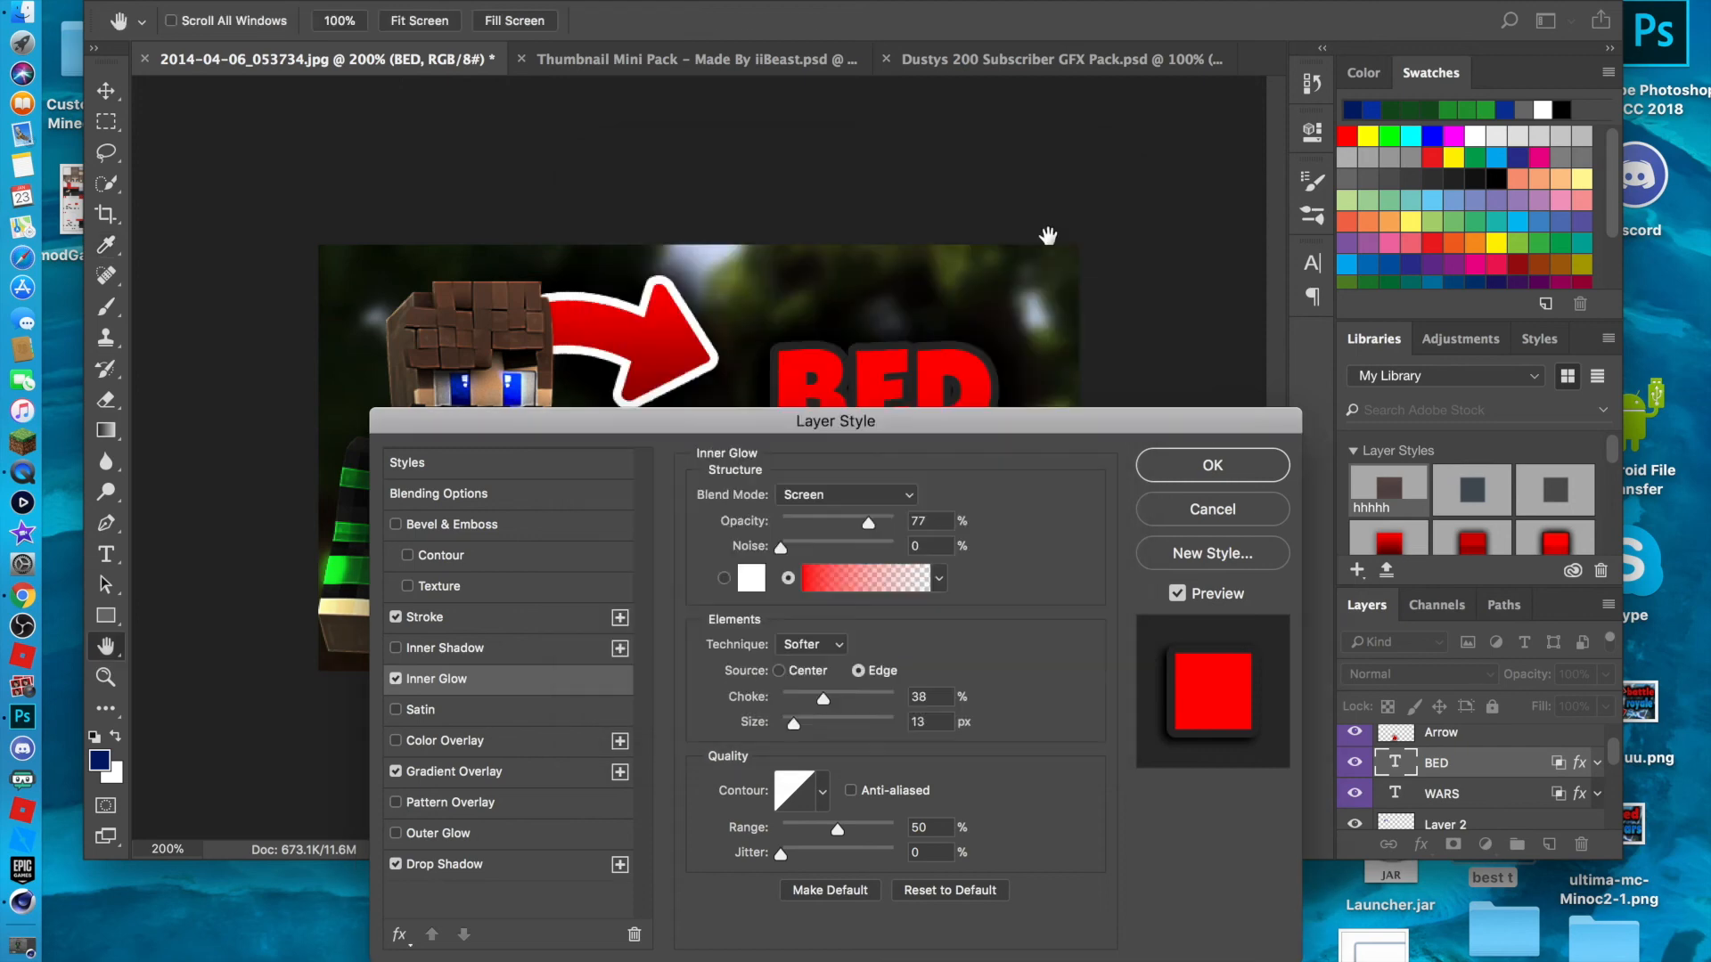
left_click(1165, 475)
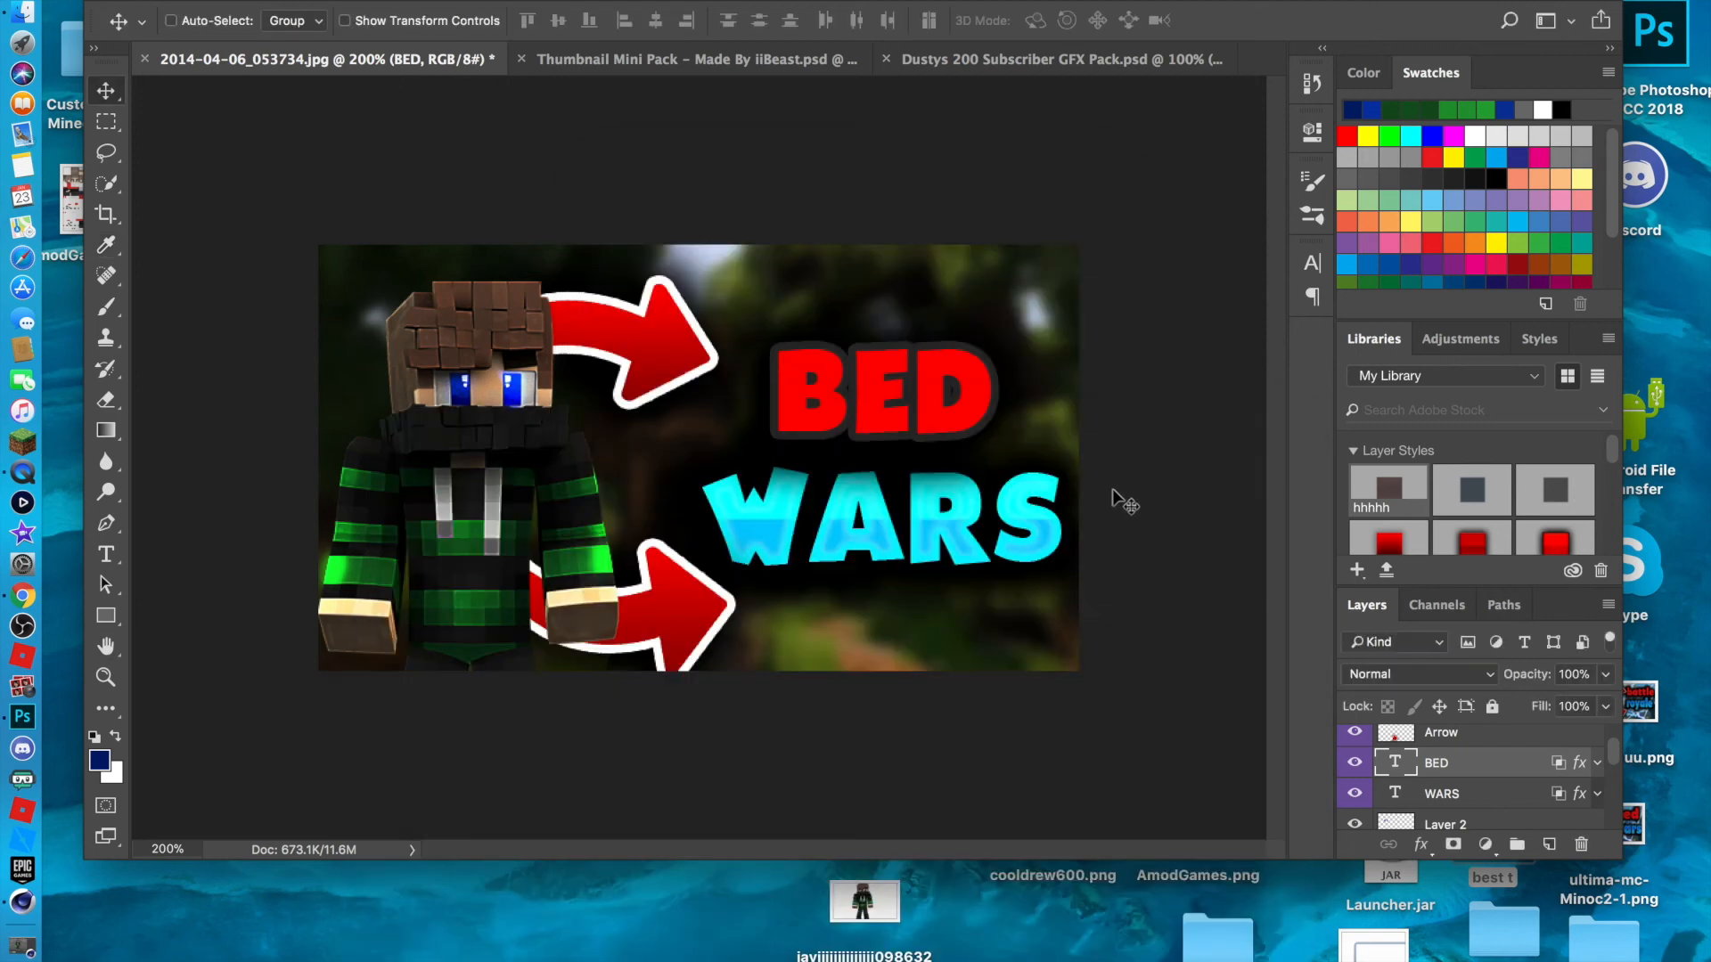
Set the BED layer's Stroke colour to black 000000 and move the BED text slightly higher above WARS.
double_click(1506, 768)
left_click(459, 624)
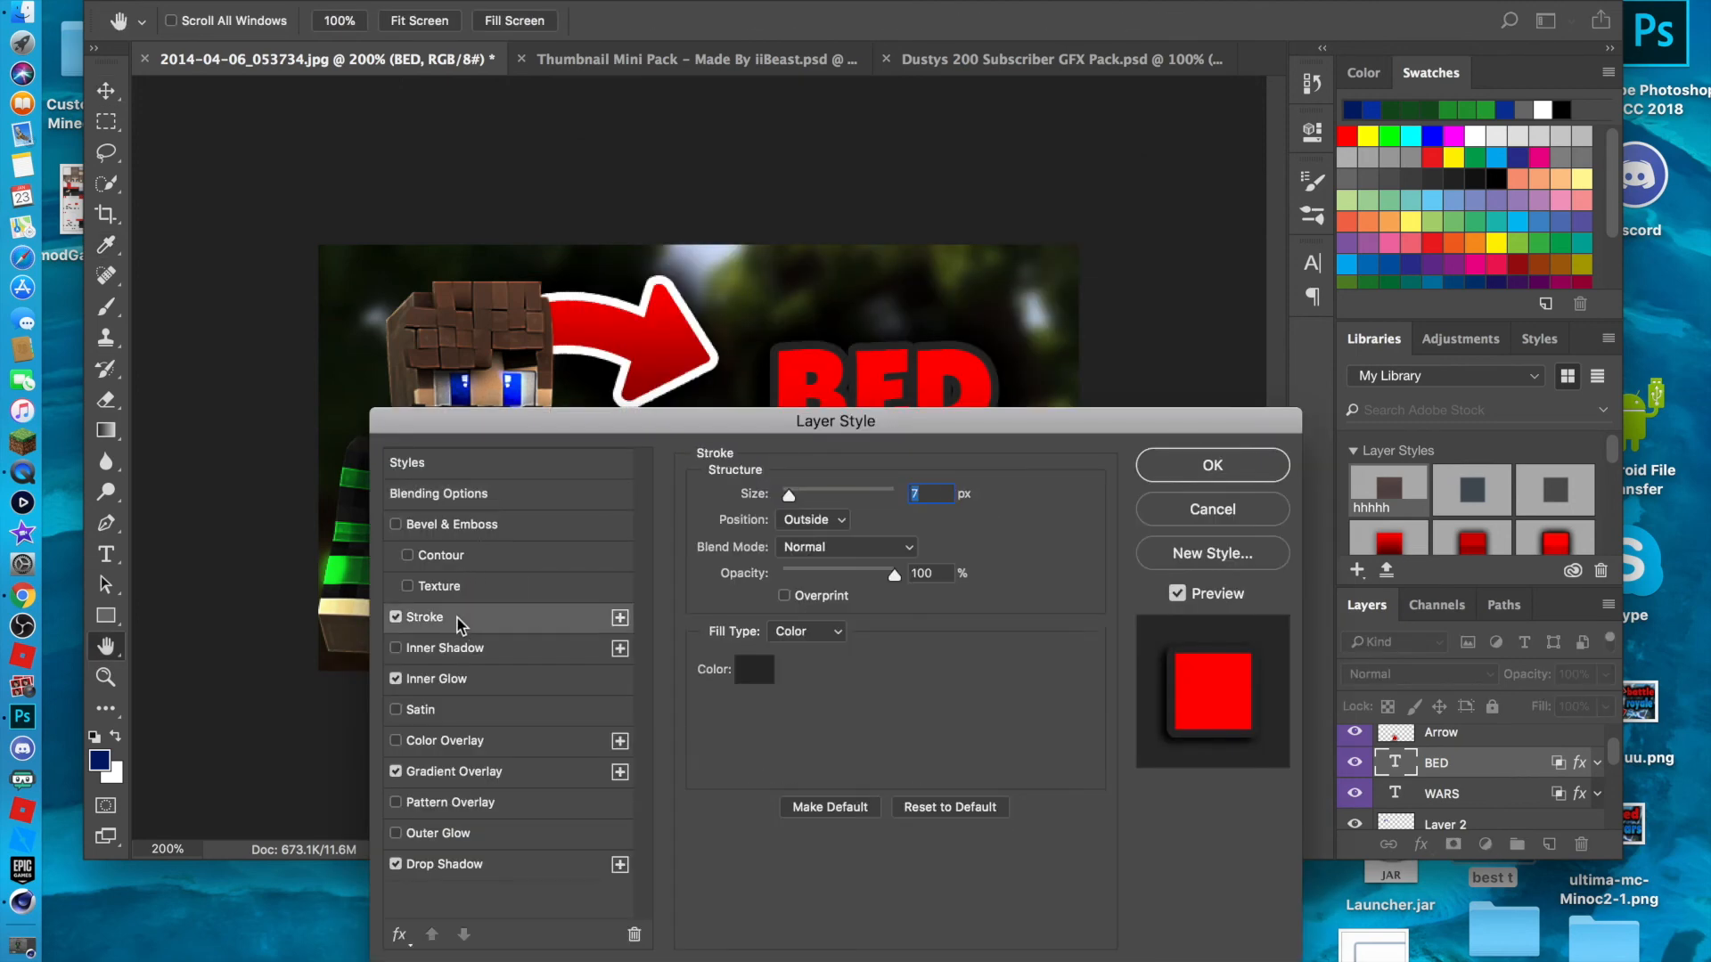
left_click(753, 670)
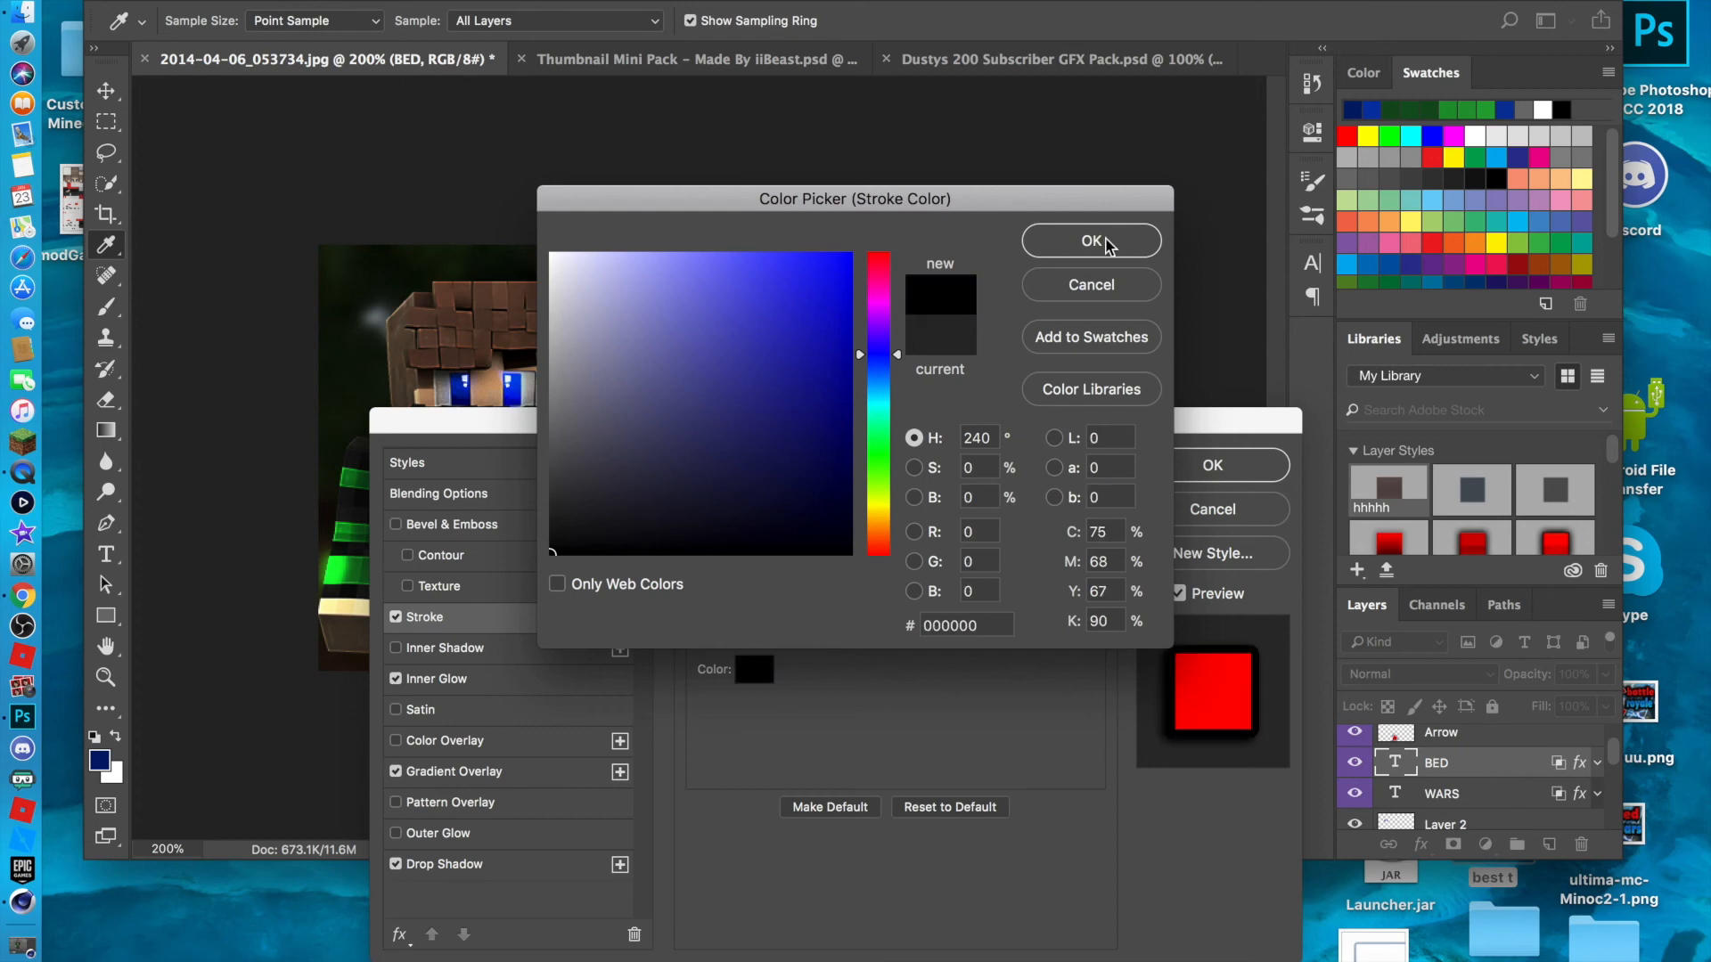
left_click(1091, 242)
left_click(1213, 465)
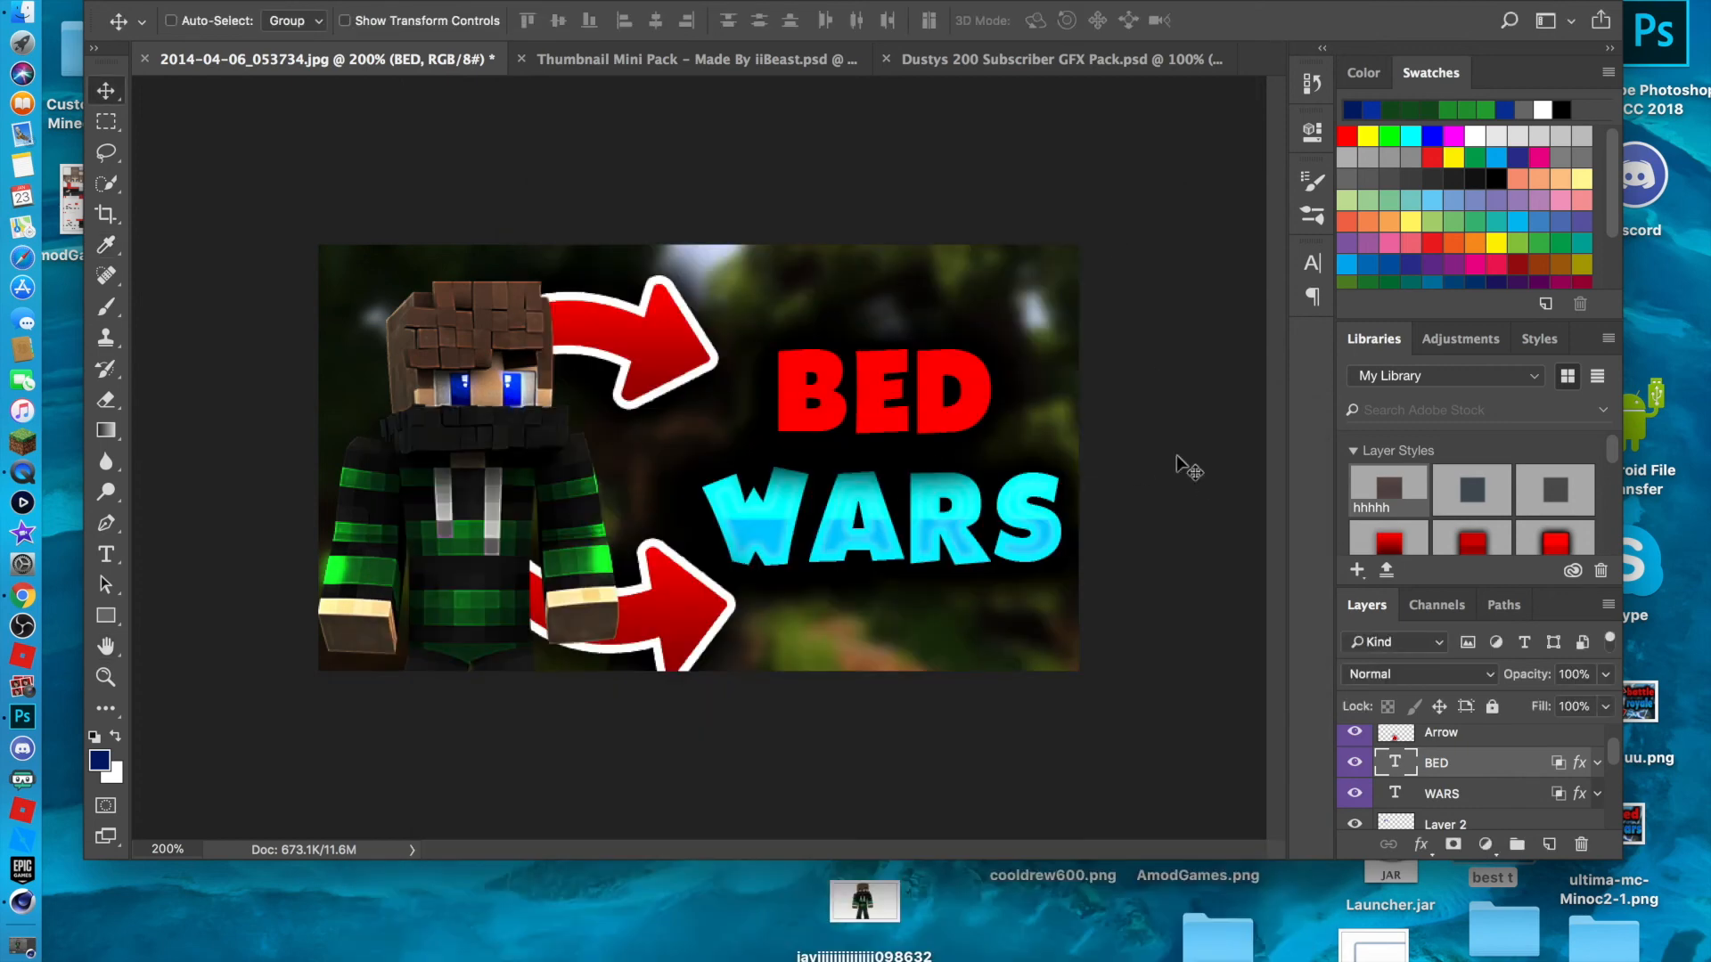
left_click_drag(869, 389, 865, 349)
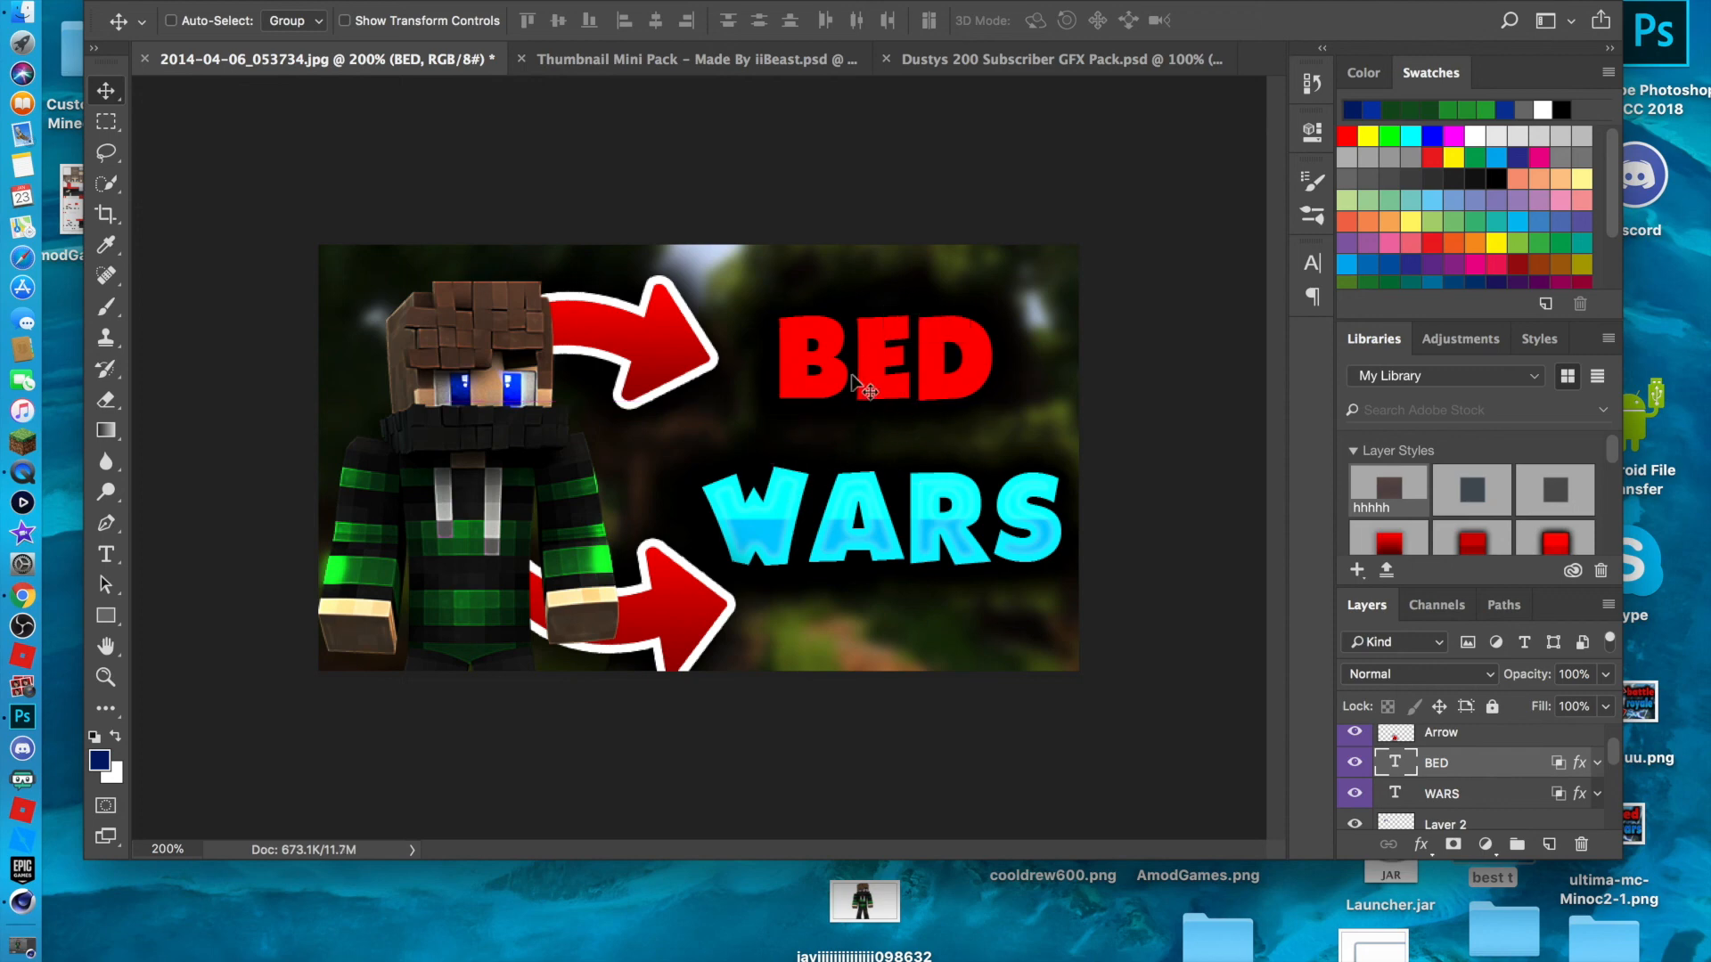
Make the Flames group's layers 1 and 2 visible in the Thumbnail Mini Pack document.
left_click(747, 62)
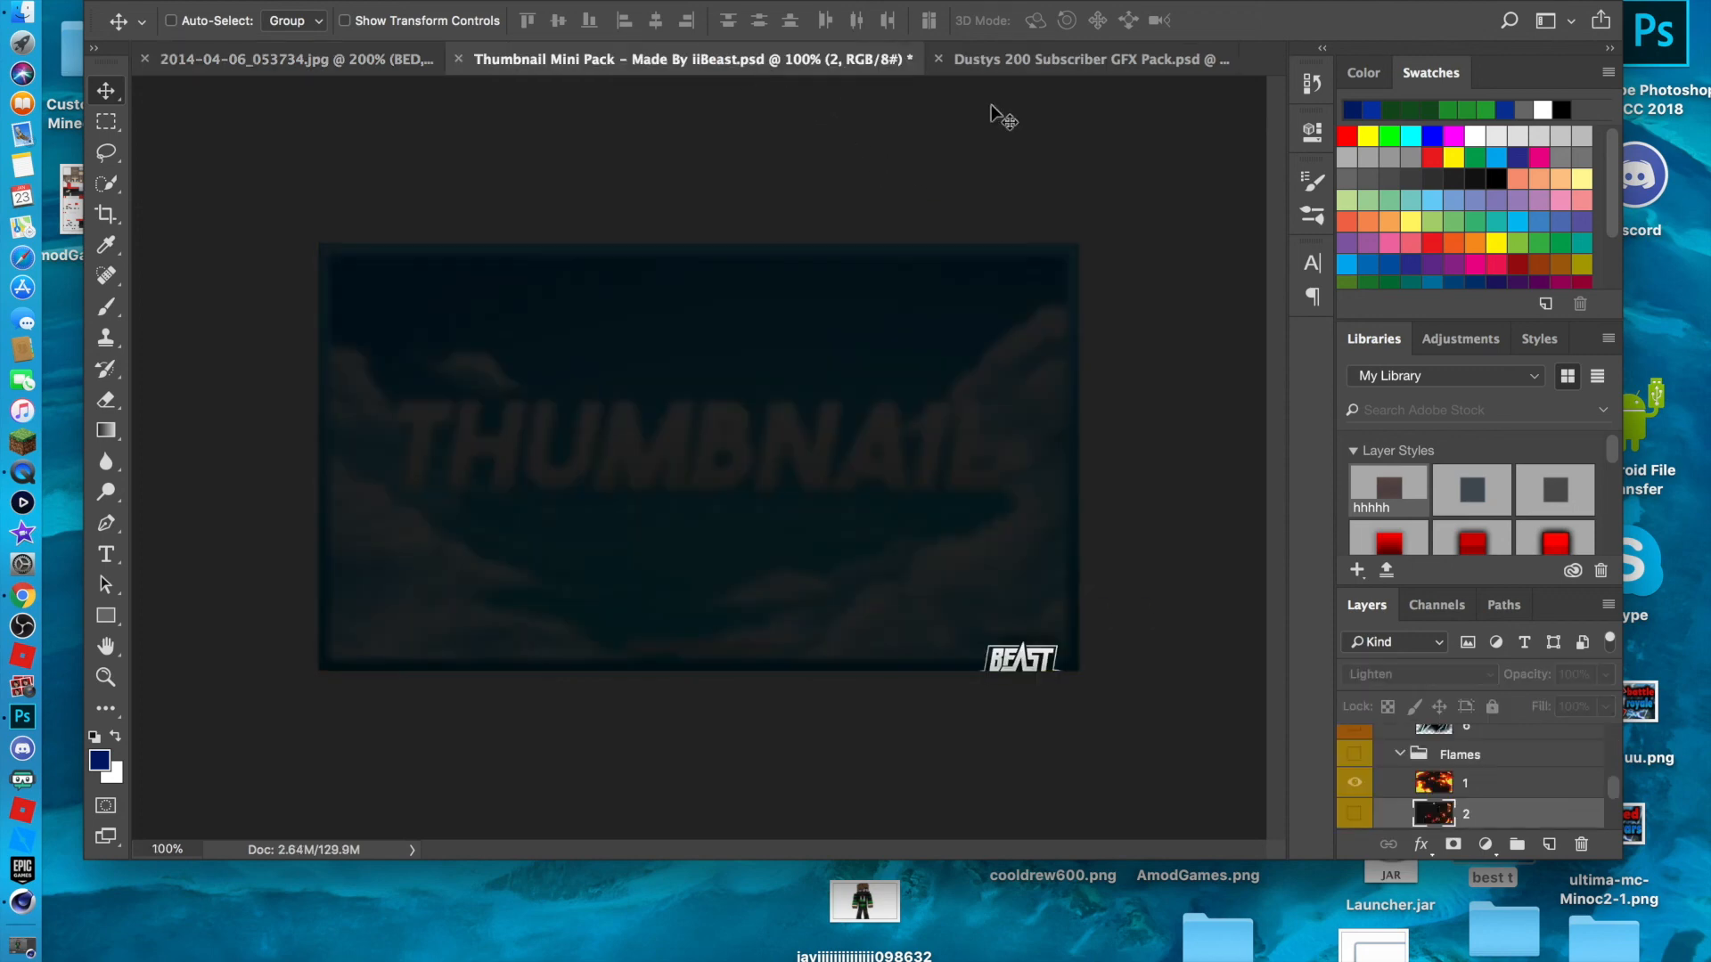
left_click(1355, 789)
left_click(1355, 813)
scroll(1391, 797, "down", 2)
left_click(1355, 804)
left_click(1355, 803)
left_click(1354, 804)
scroll(1360, 801, "down", 2)
scroll(1362, 800, "down", 3)
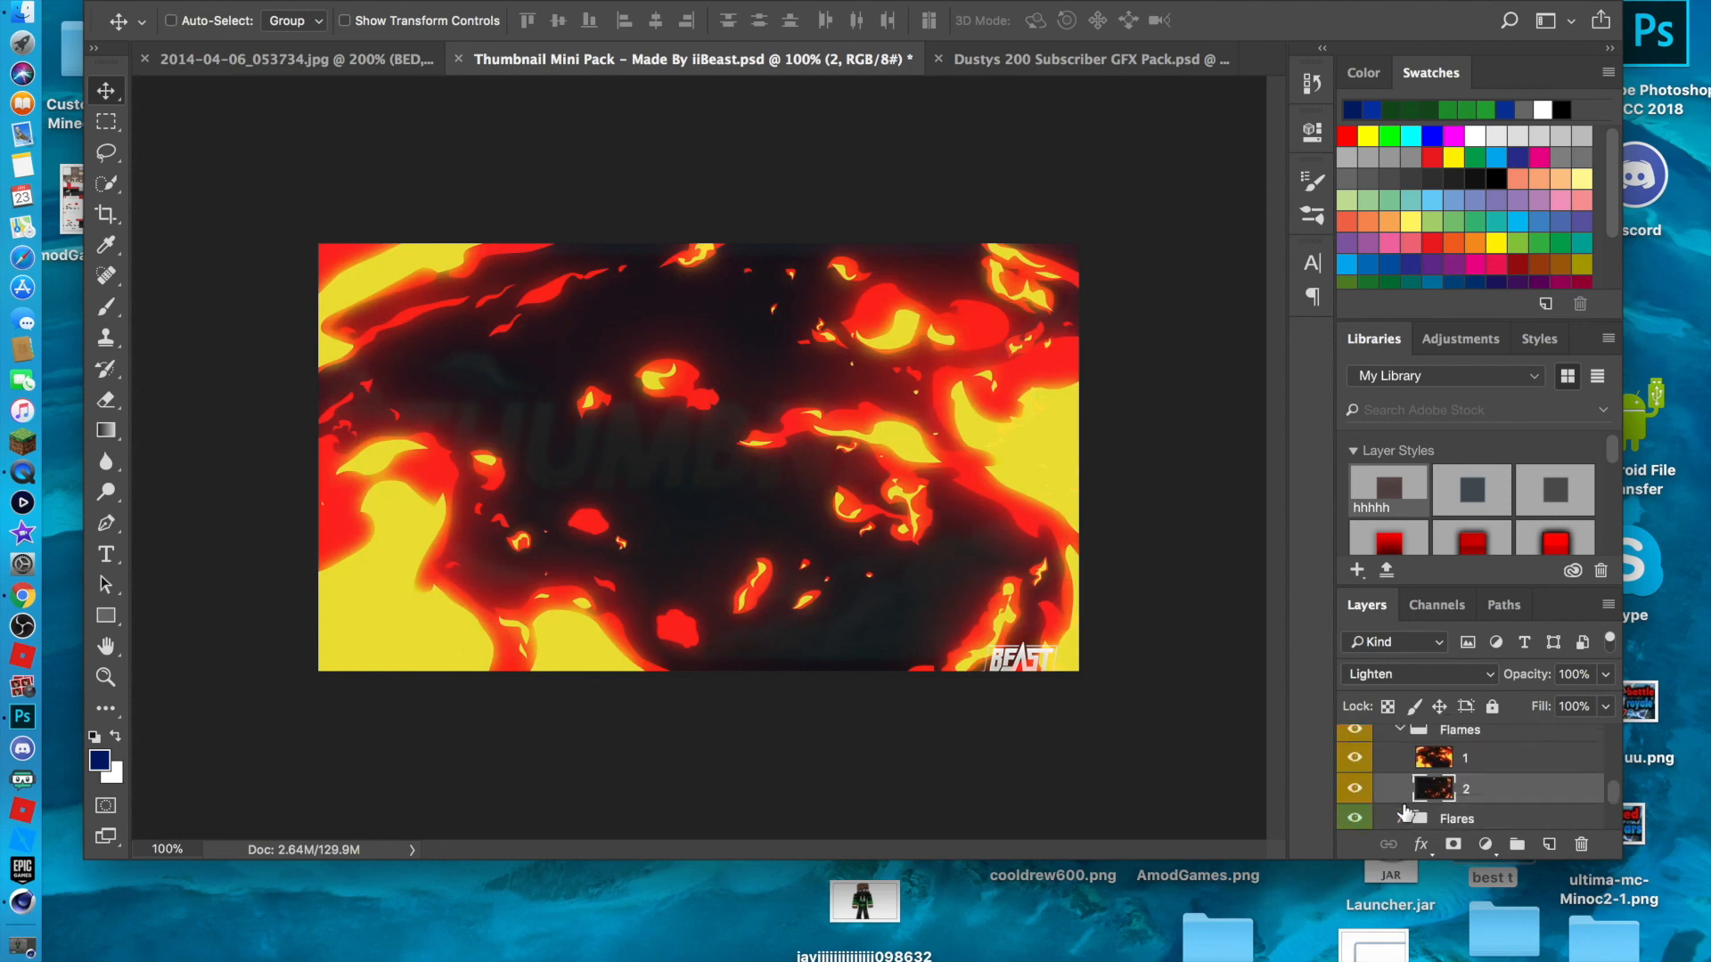
Copy both flame layers, 1 and 2, into the 2014-04-06_053734.jpg thumbnail.
left_click(1453, 768, "shift")
left_click_drag(561, 362, 307, 68)
left_click_drag(728, 462, 924, 473)
Scale the two flame layers to 50.08% by 49.38% so they fill the whole canvas, and apply the transform.
left_click(213, 0)
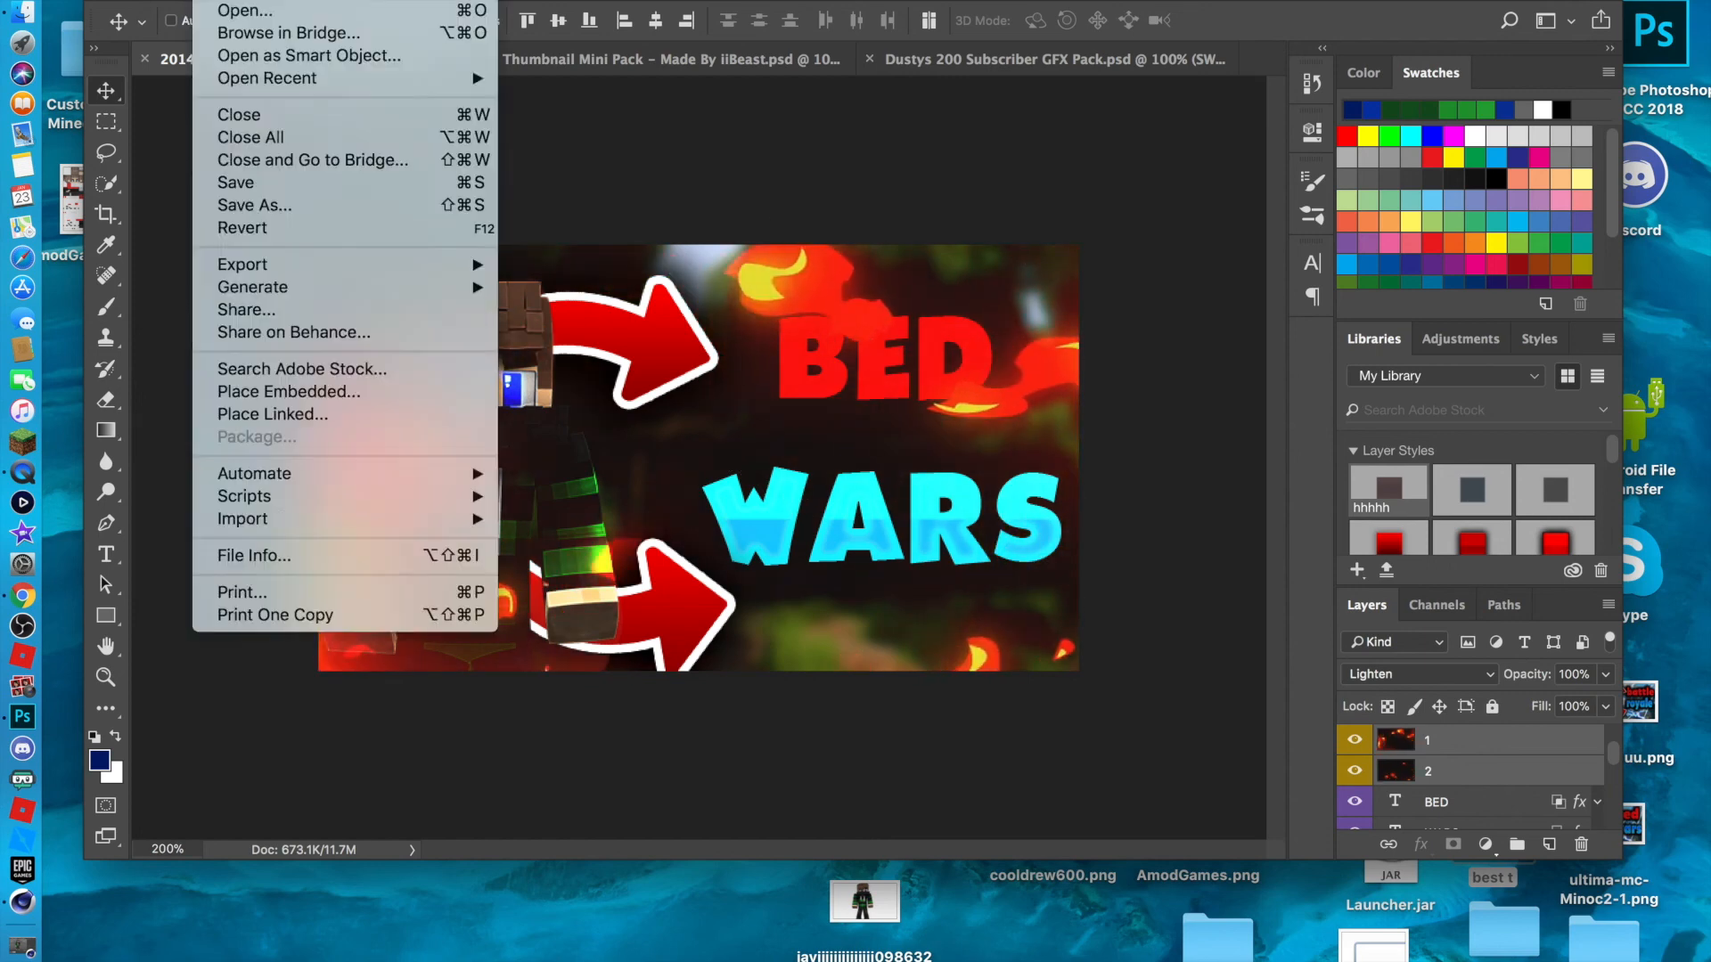
mouse_move(258, 0)
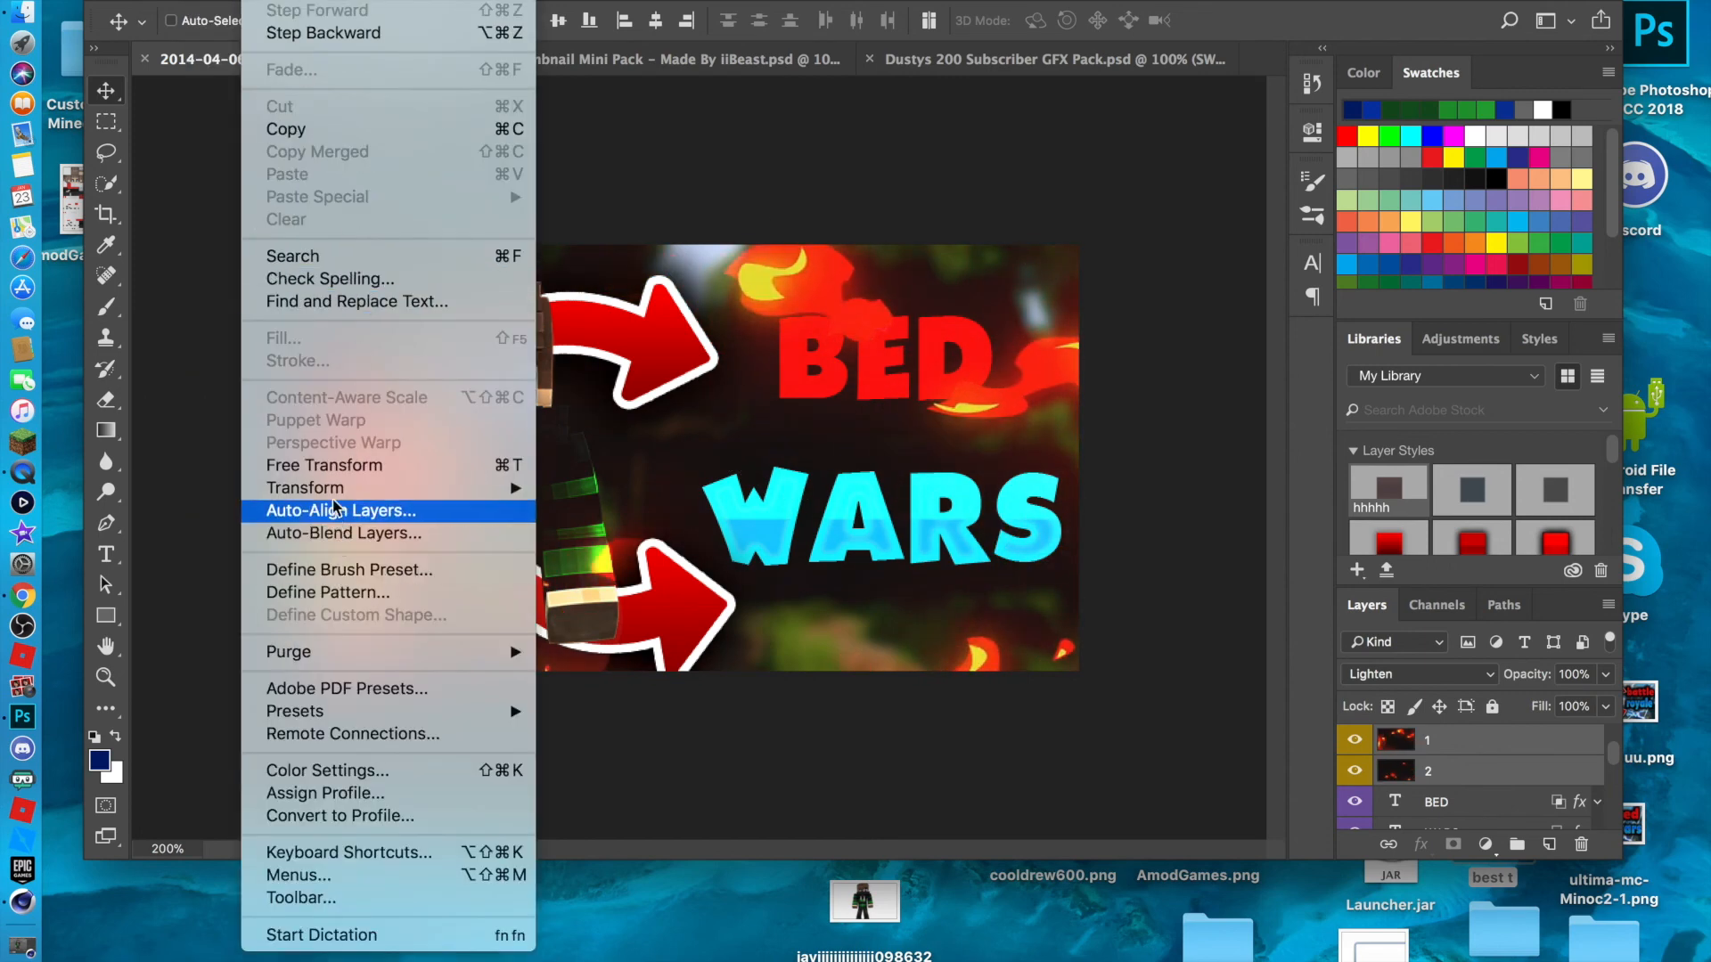
mouse_move(439, 492)
left_click(582, 525)
left_click_drag(575, 400, 926, 645)
mouse_move(445, 258)
left_mouse_down()
mouse_move(866, 600)
mouse_move(416, 267)
left_mouse_up()
left_click_drag(349, 221, 817, 419)
left_click_drag(958, 519, 474, 340)
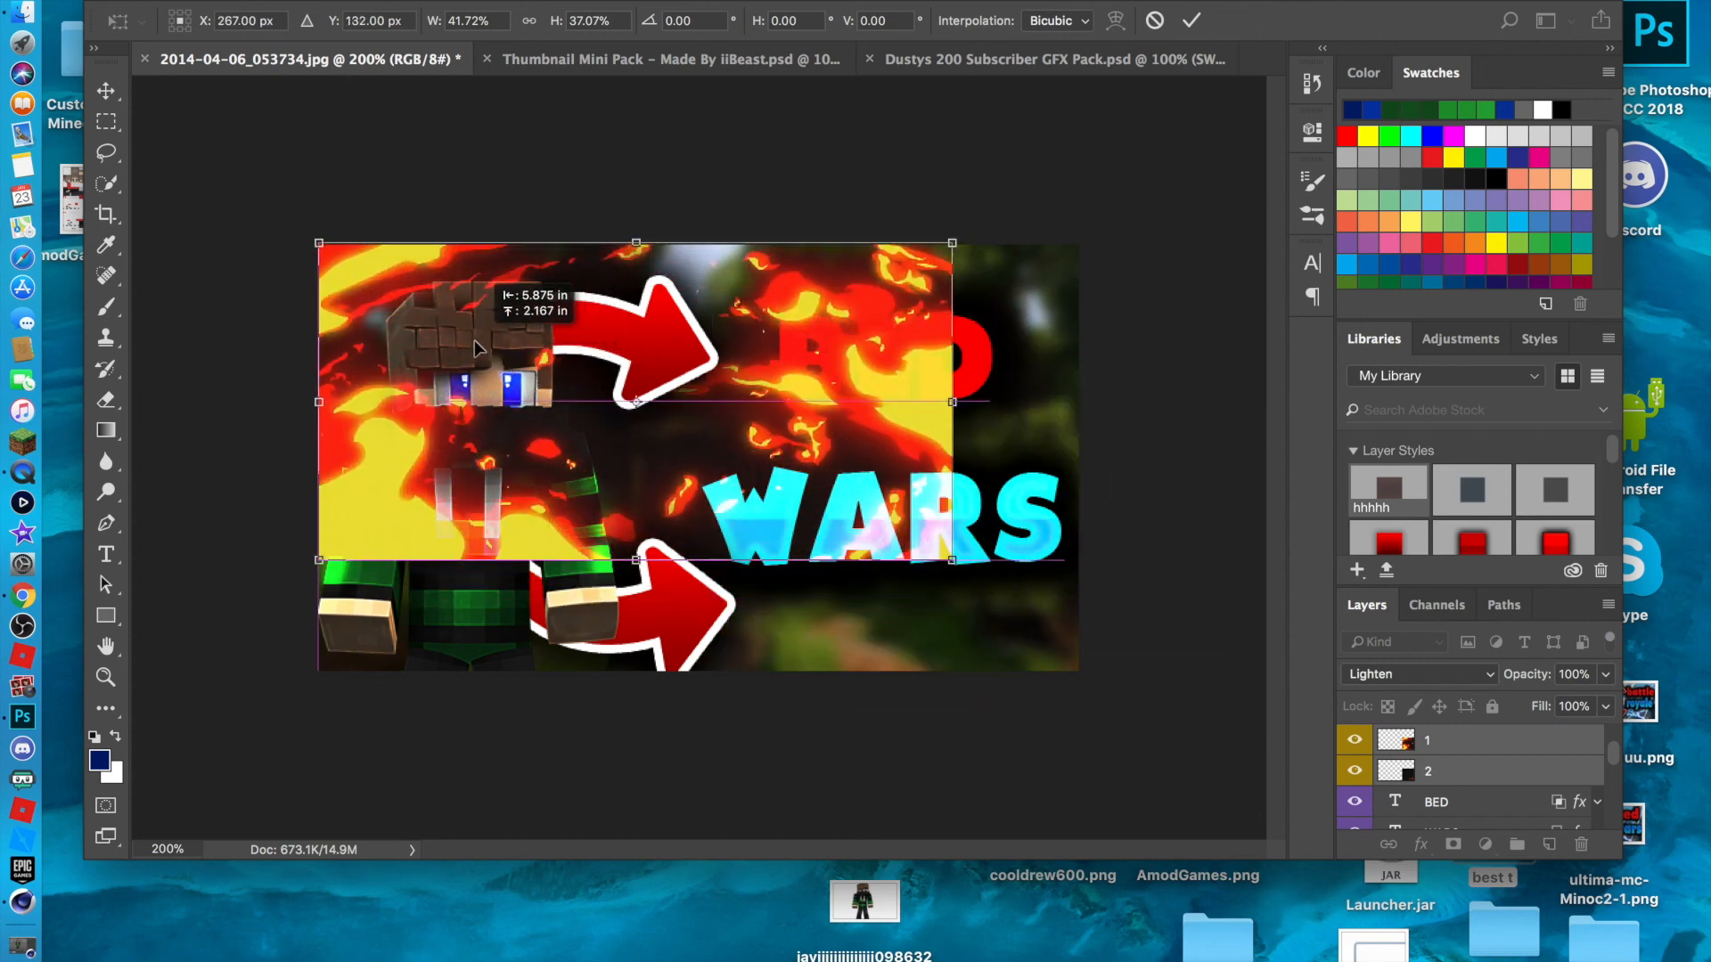
left_click_drag(895, 519, 1087, 669)
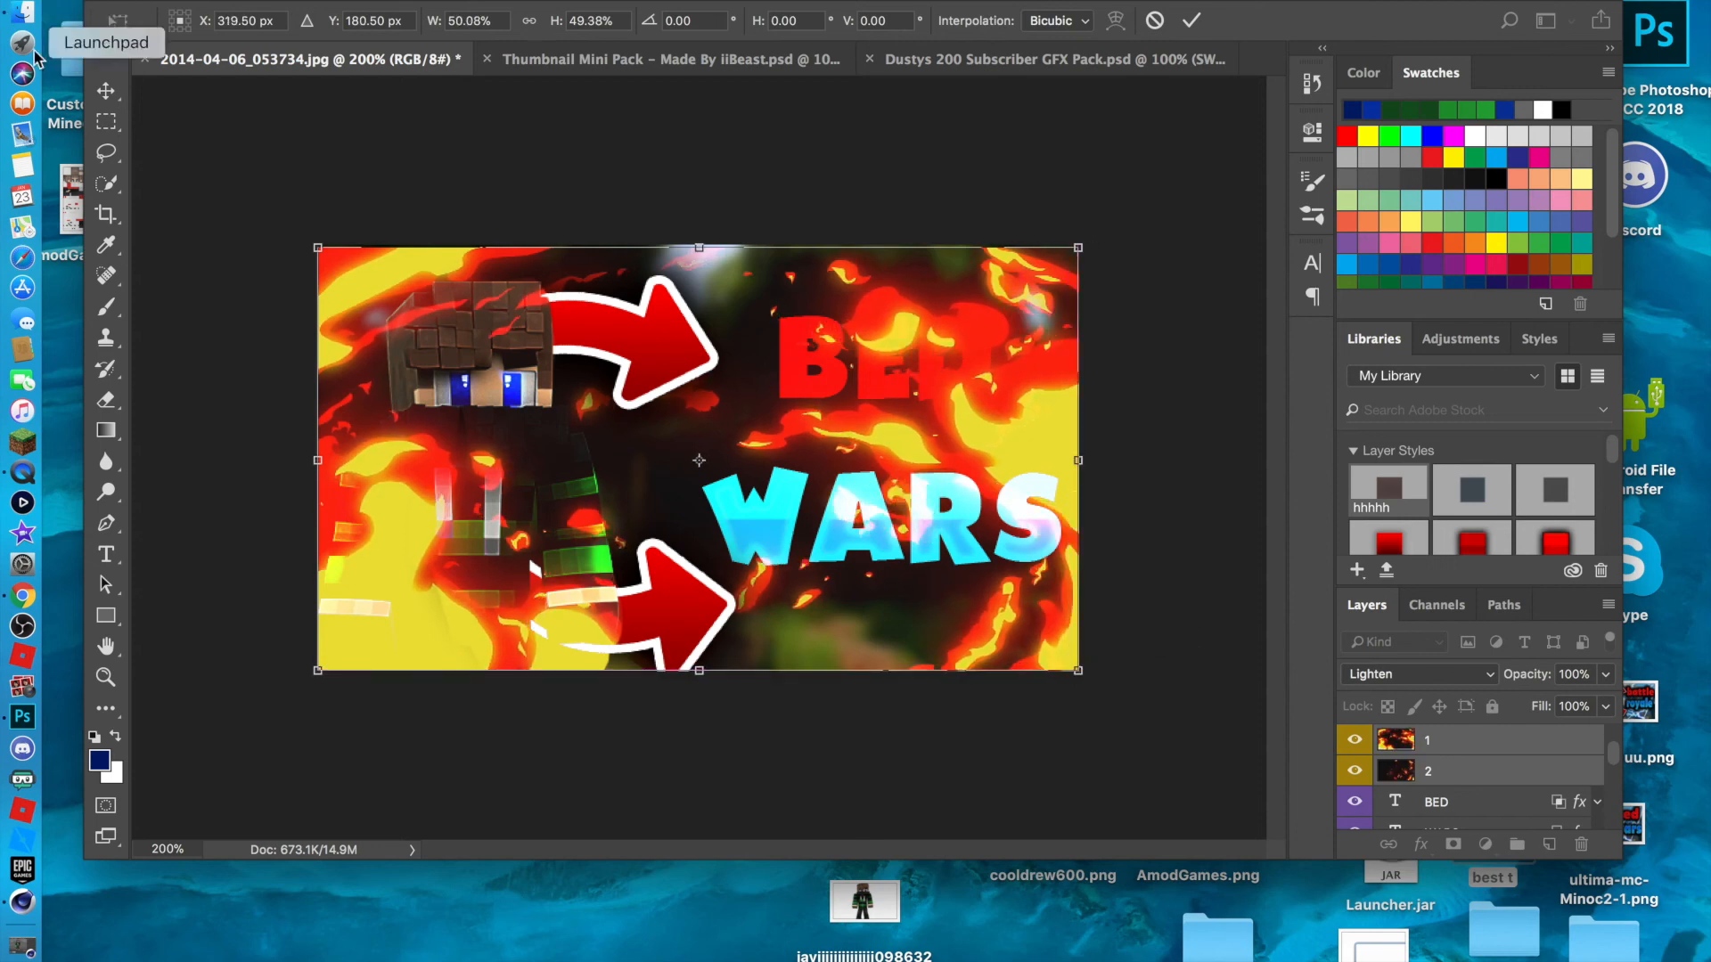
left_click(106, 90)
left_click(1074, 333)
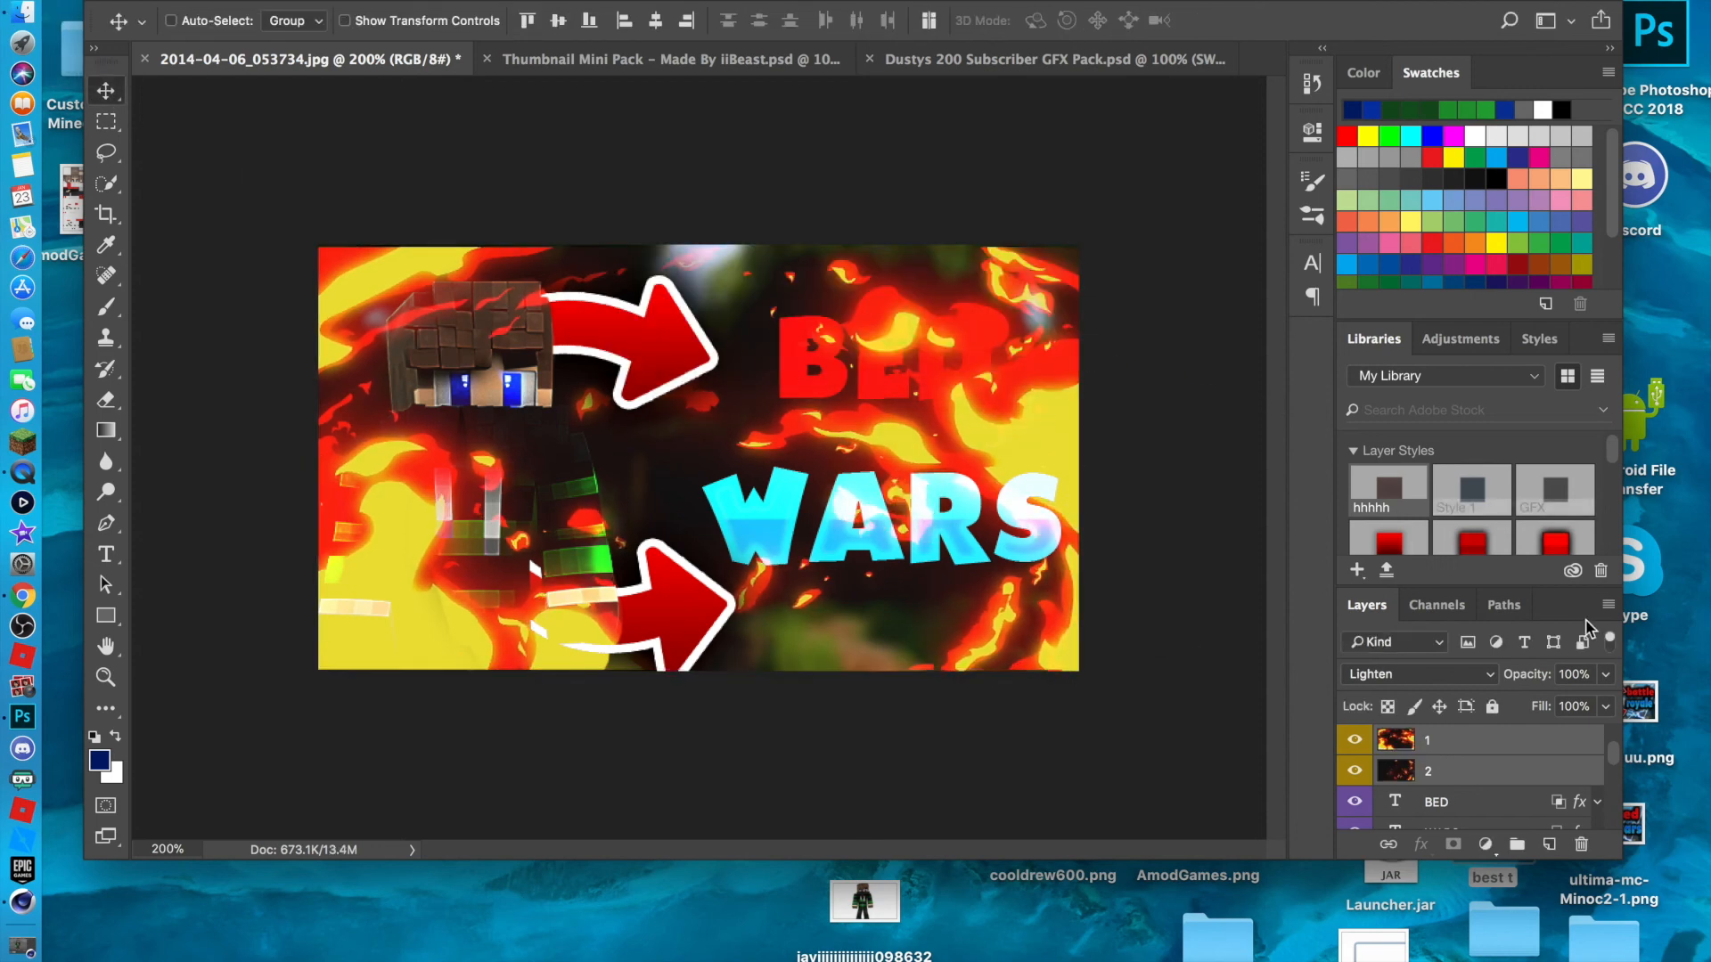
Move flame layers 1 and 2 directly above Layer 0 in the stack and delete them.
left_click_drag(1491, 767, 1456, 798)
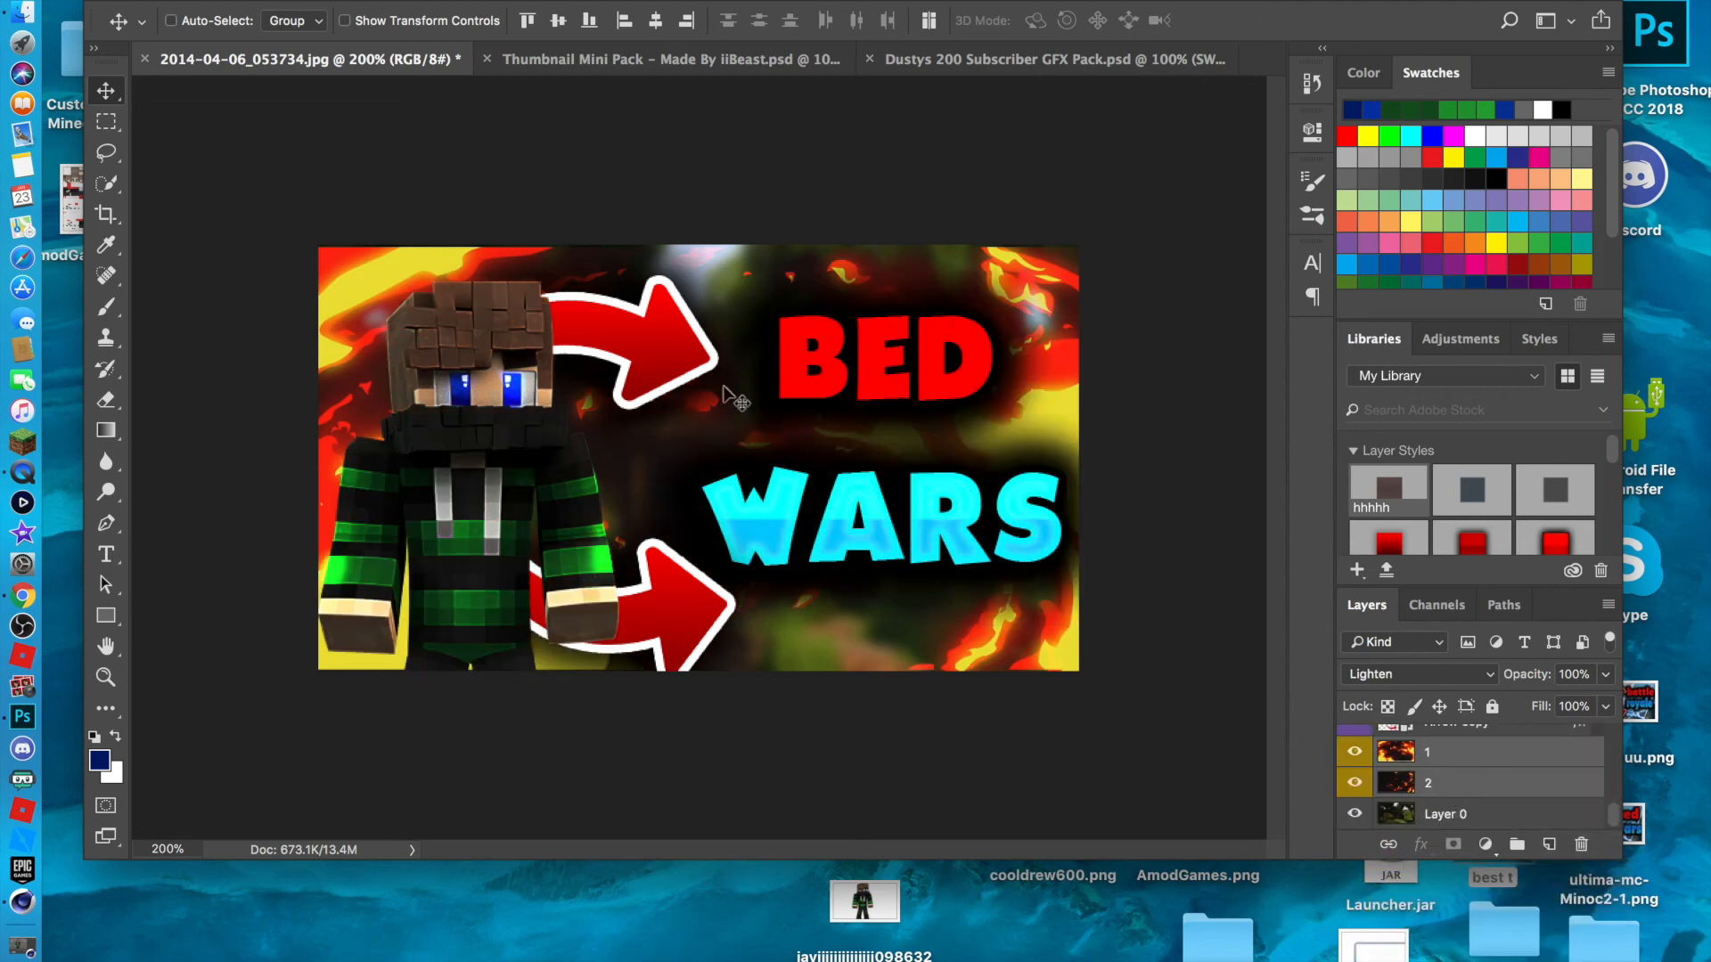
key("Delete")
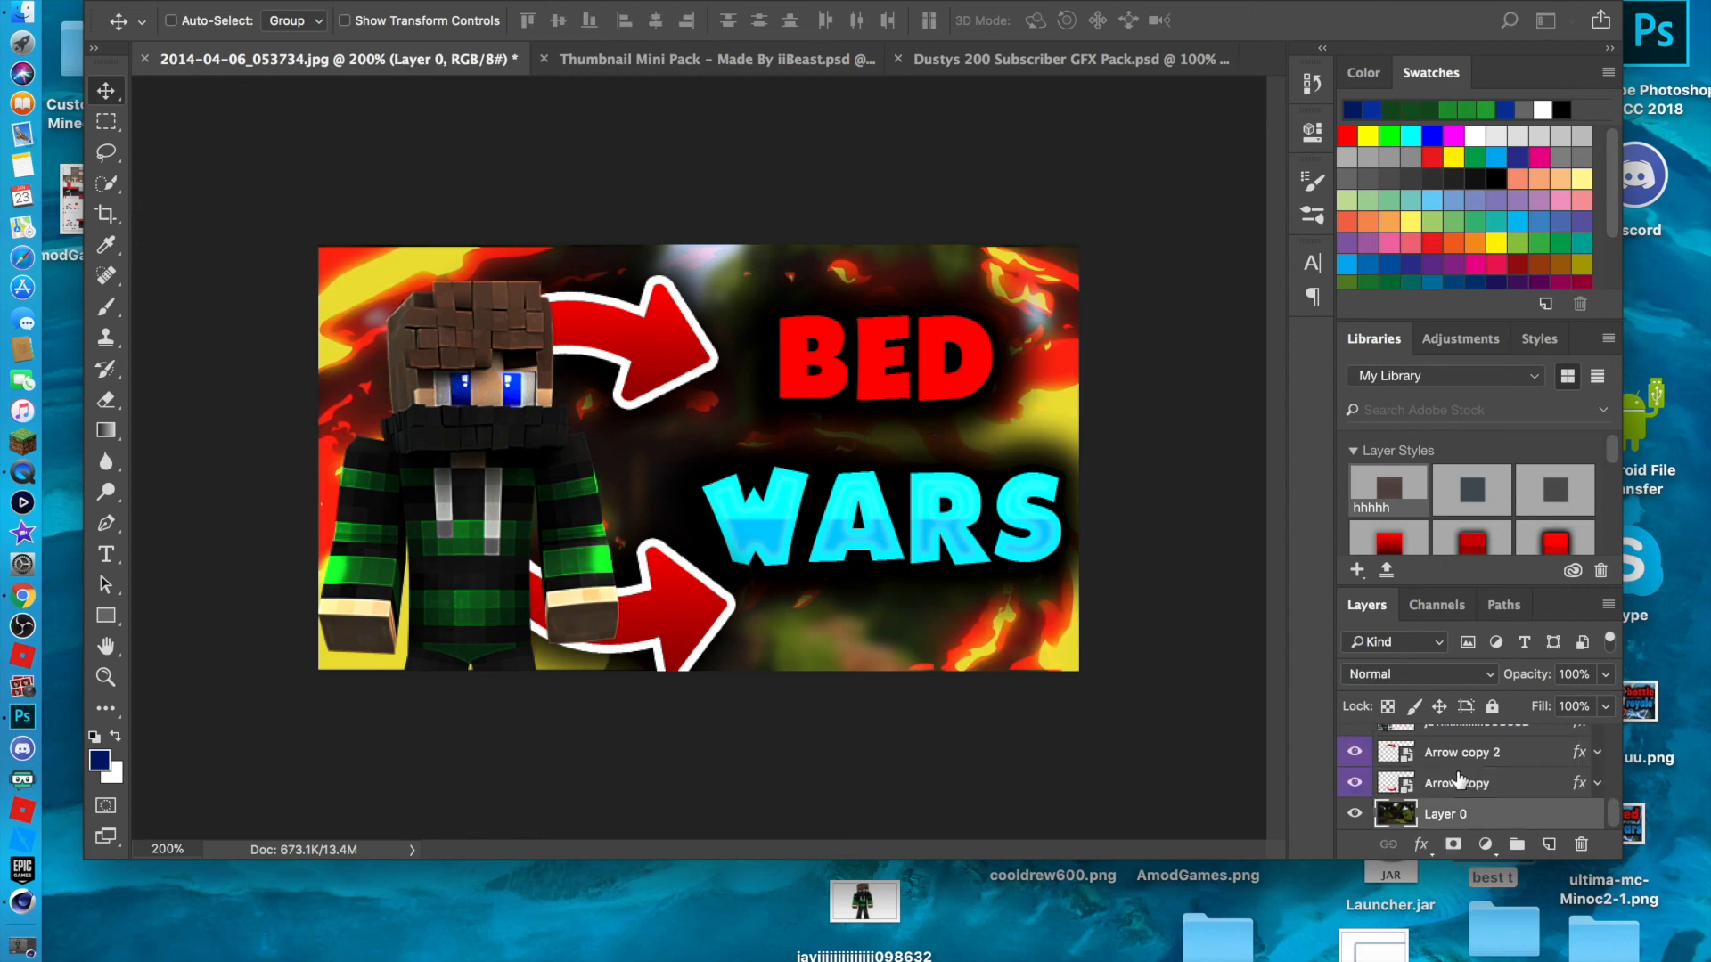
In the Thumbnail Mini Pack document, show Shockwaves layer 6 and hide layers 1 and 2 of the Flames group.
left_click(590, 58)
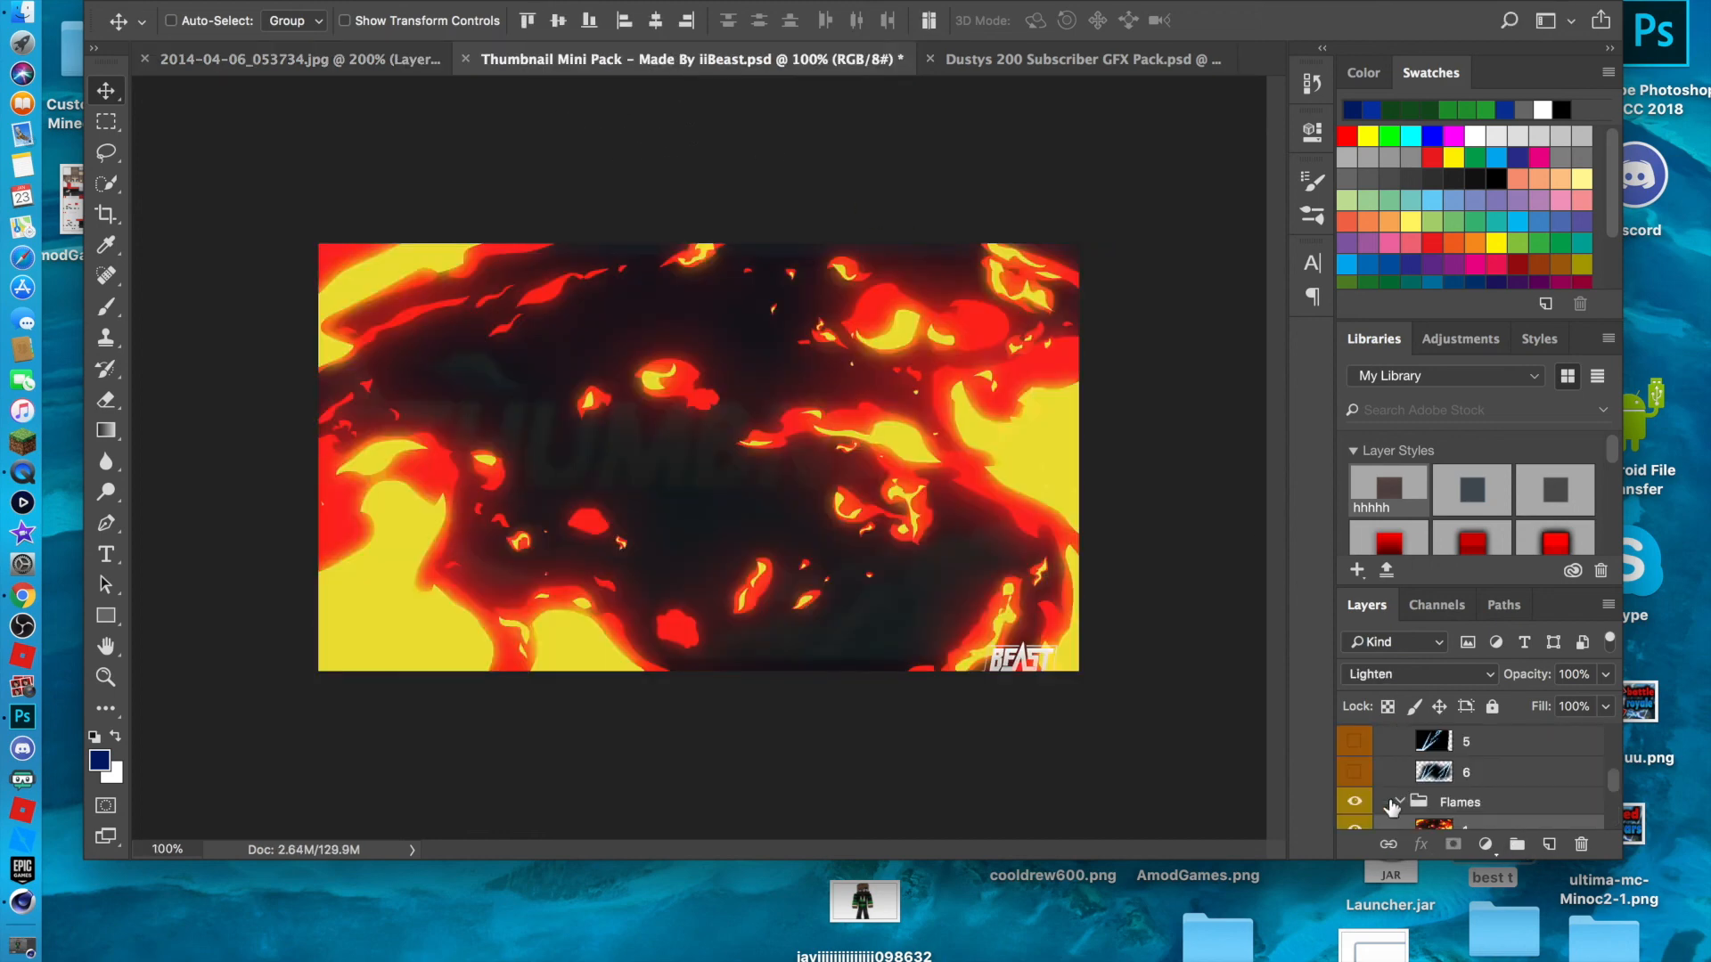
left_click(1354, 771)
scroll(1359, 802, "down", 3)
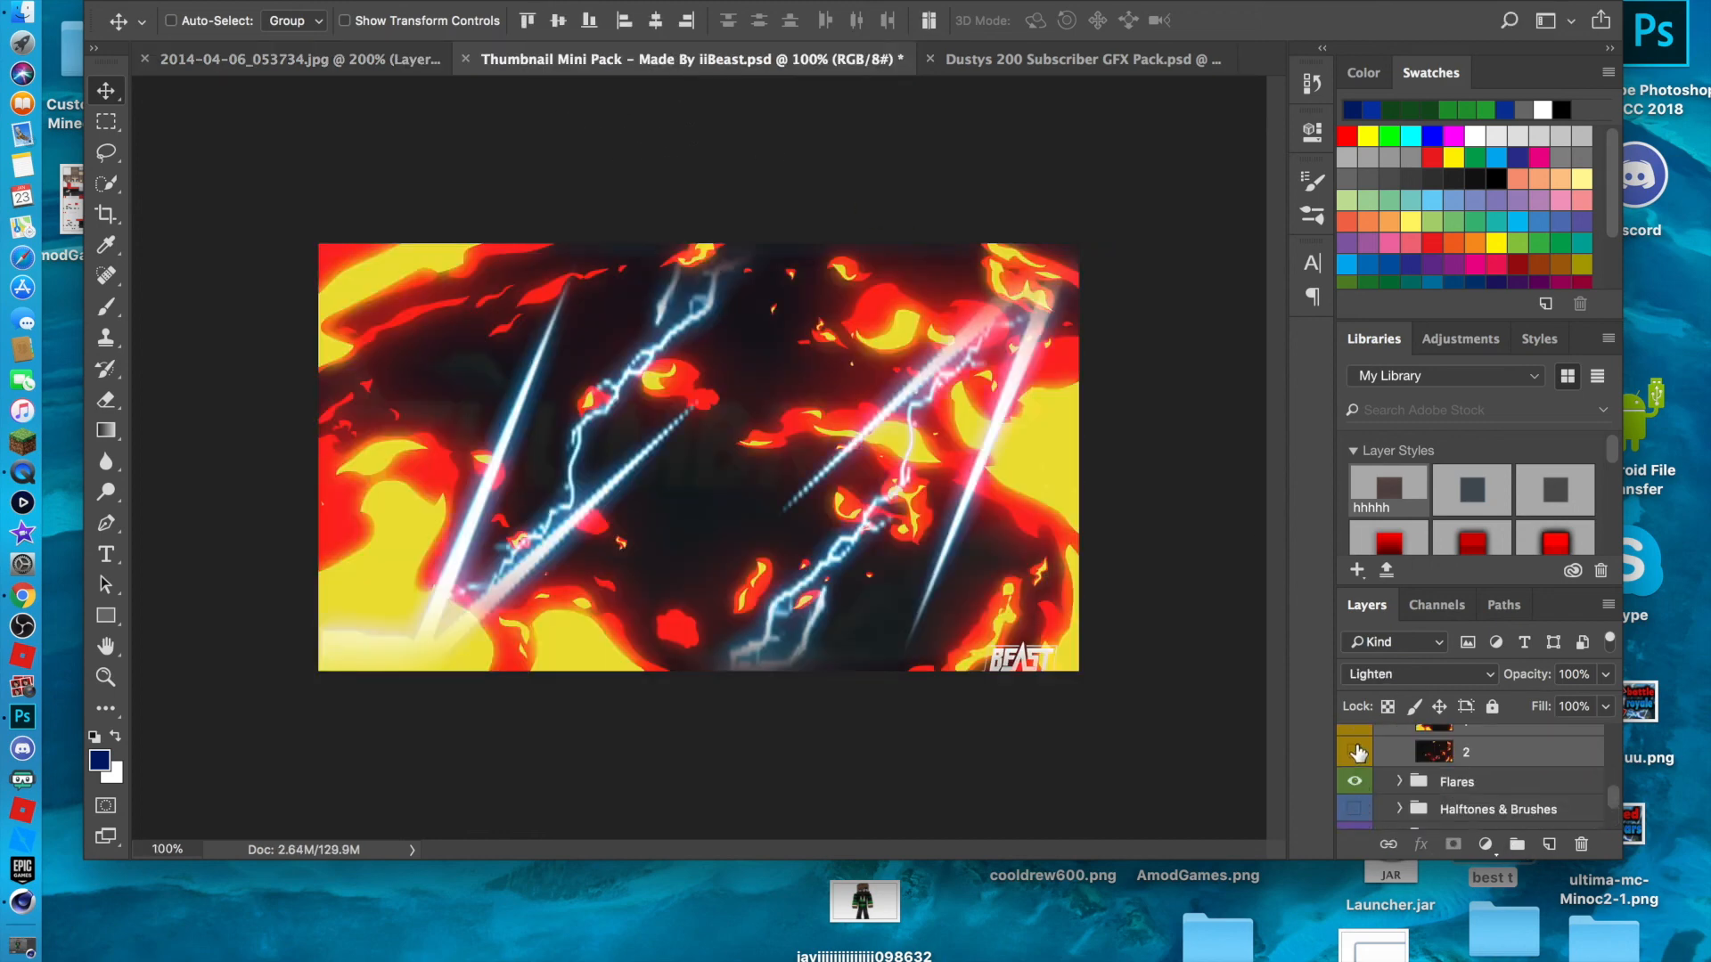
left_click(1356, 752)
scroll(1358, 752, "up", 2)
left_click(1364, 775)
Make layers 4 and 5 of the Shockwaves group visible.
scroll(1388, 777, "up", 5)
scroll(1406, 816, "down", 2)
scroll(1405, 808, "up", 3)
left_click(1358, 792)
scroll(1359, 802, "down", 2)
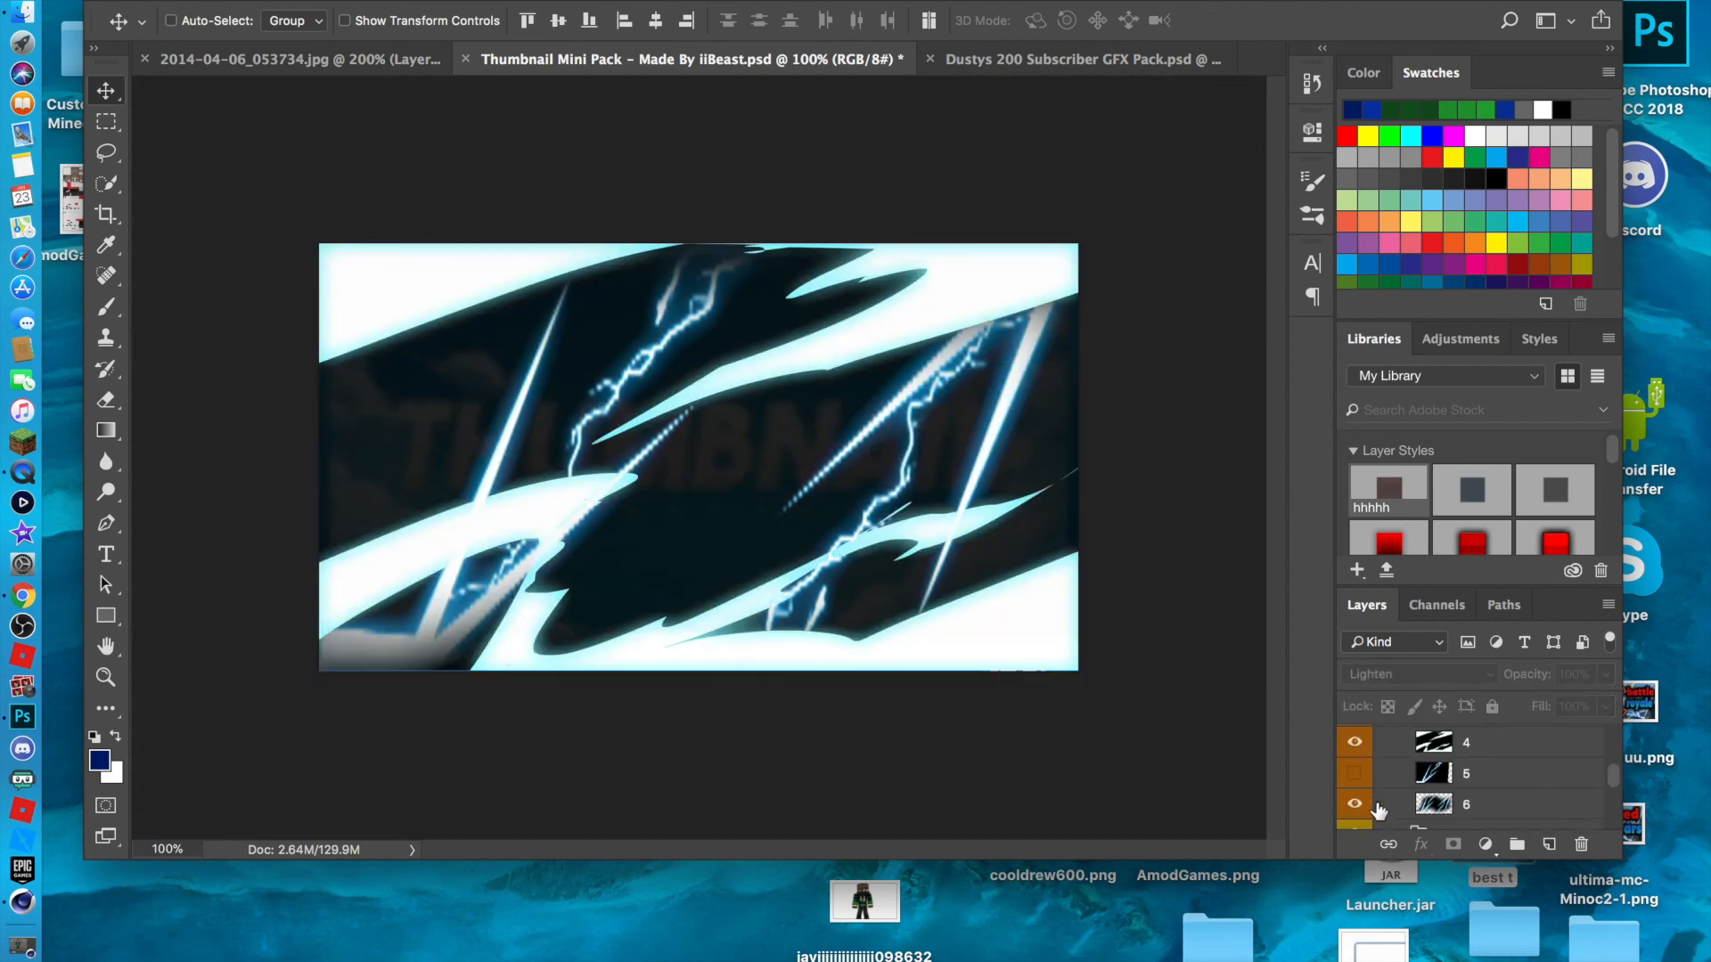
left_click(1362, 802)
scroll(1364, 807, "down", 3)
scroll(1377, 801, "up", 2)
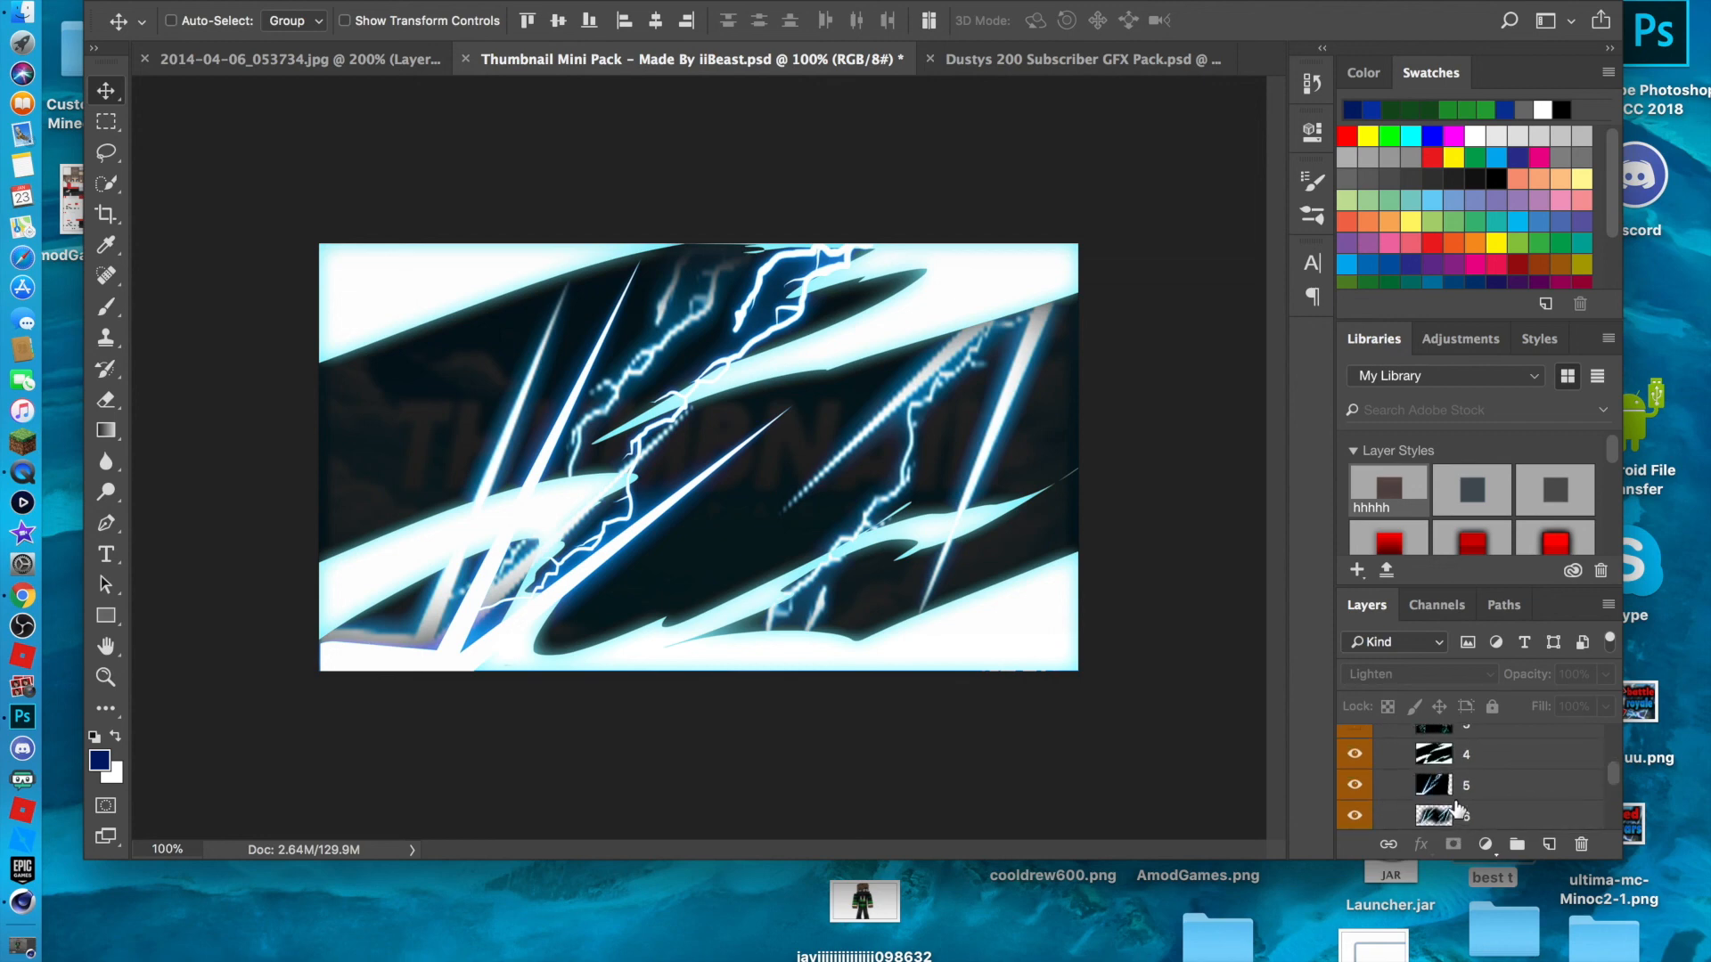
Copy Shockwaves layers 4, 5 and 6 into the 2014-04-06_053734.jpg thumbnail.
left_click(1458, 755)
scroll(1466, 797, "down", 1)
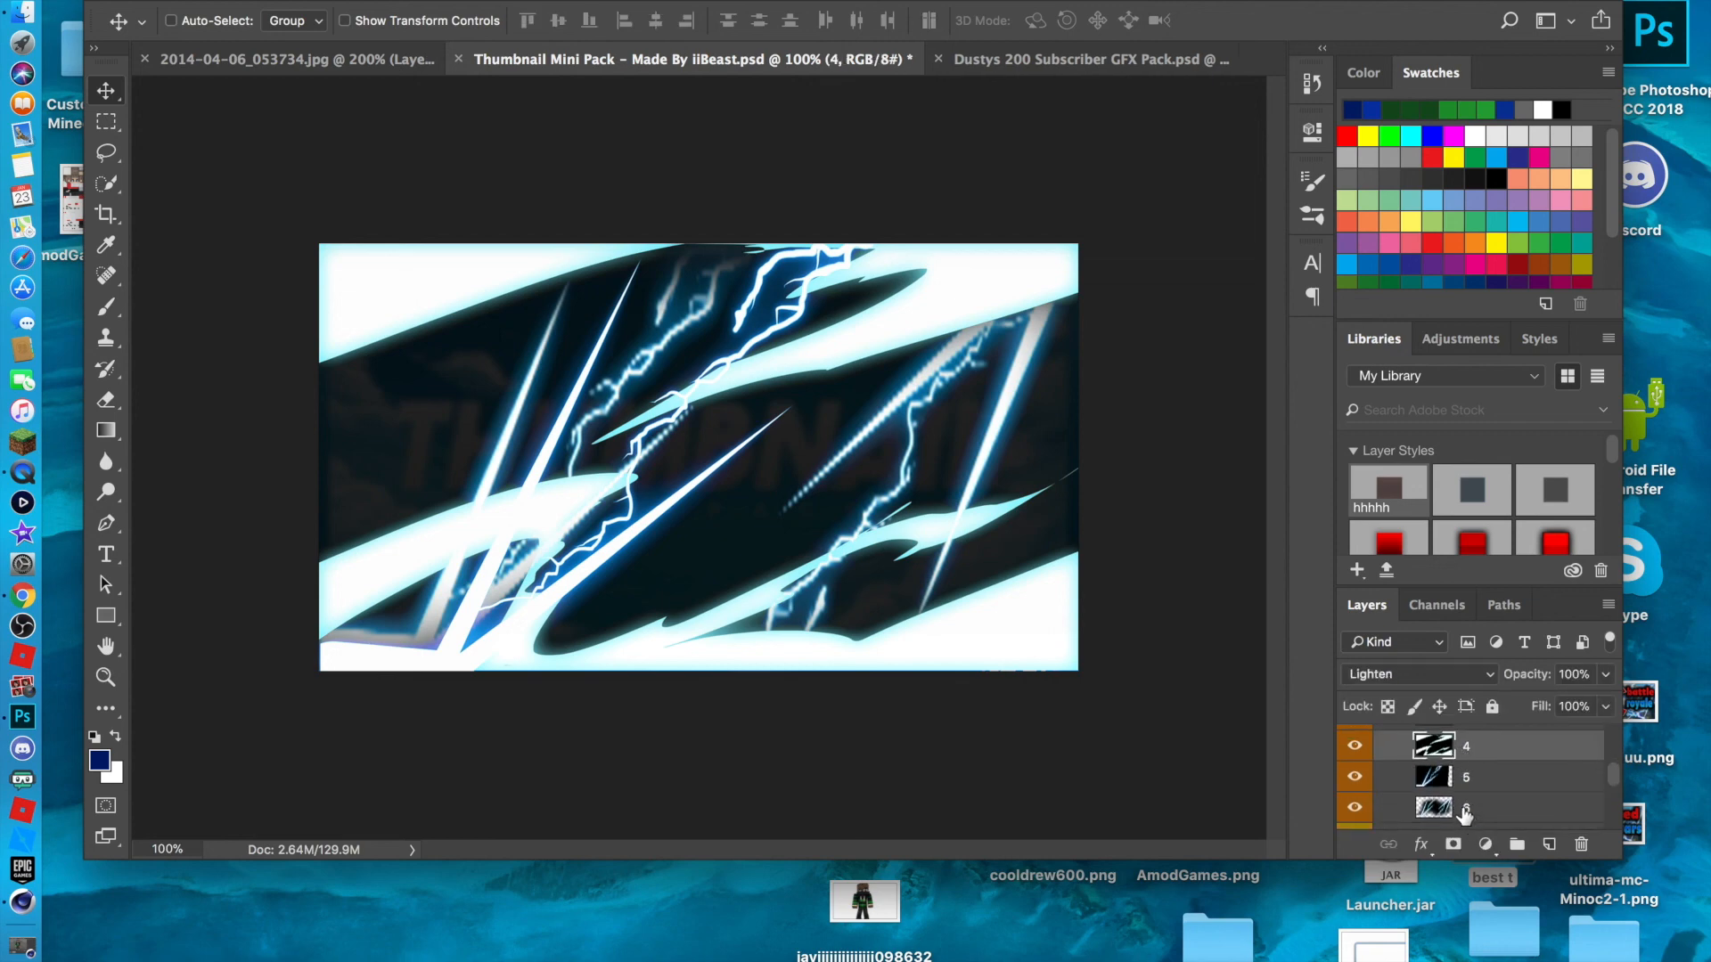
left_click(1461, 809, "shift")
left_click_drag(648, 531, 326, 74)
left_click_drag(648, 403, 663, 538)
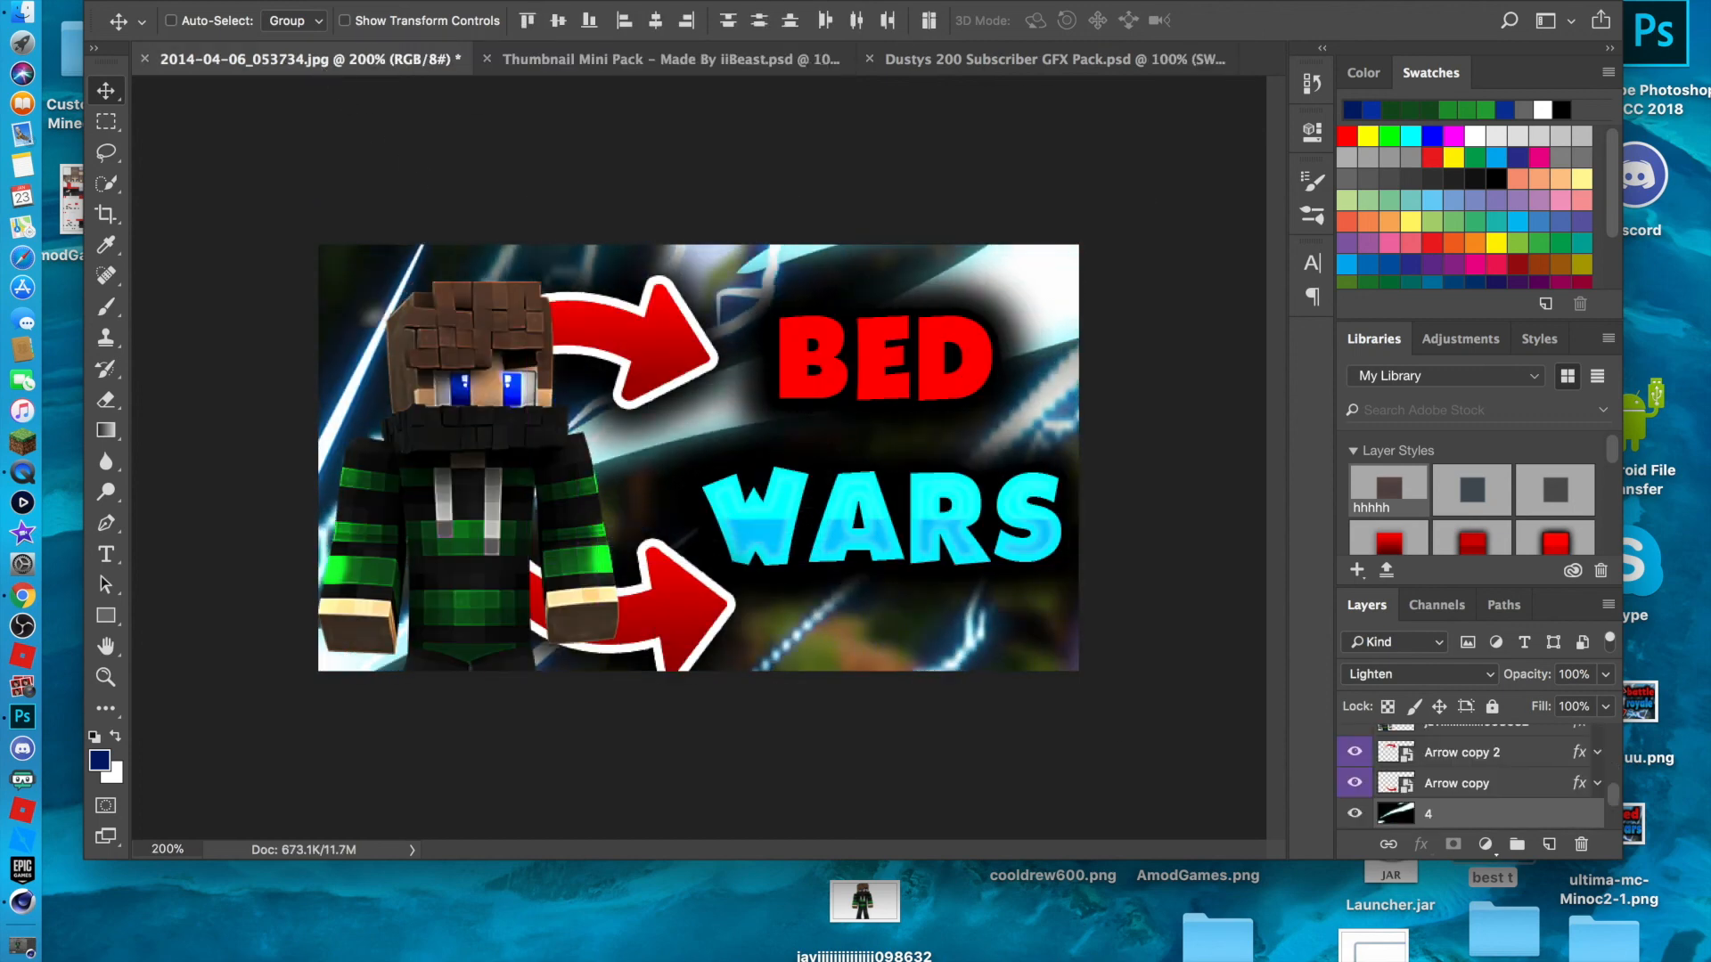
Scale the three shockwave layers to 49.49% by 49.94% so they cover the canvas, apply the transform, and hide layer 4.
left_click(259, 1)
mouse_move(427, 488)
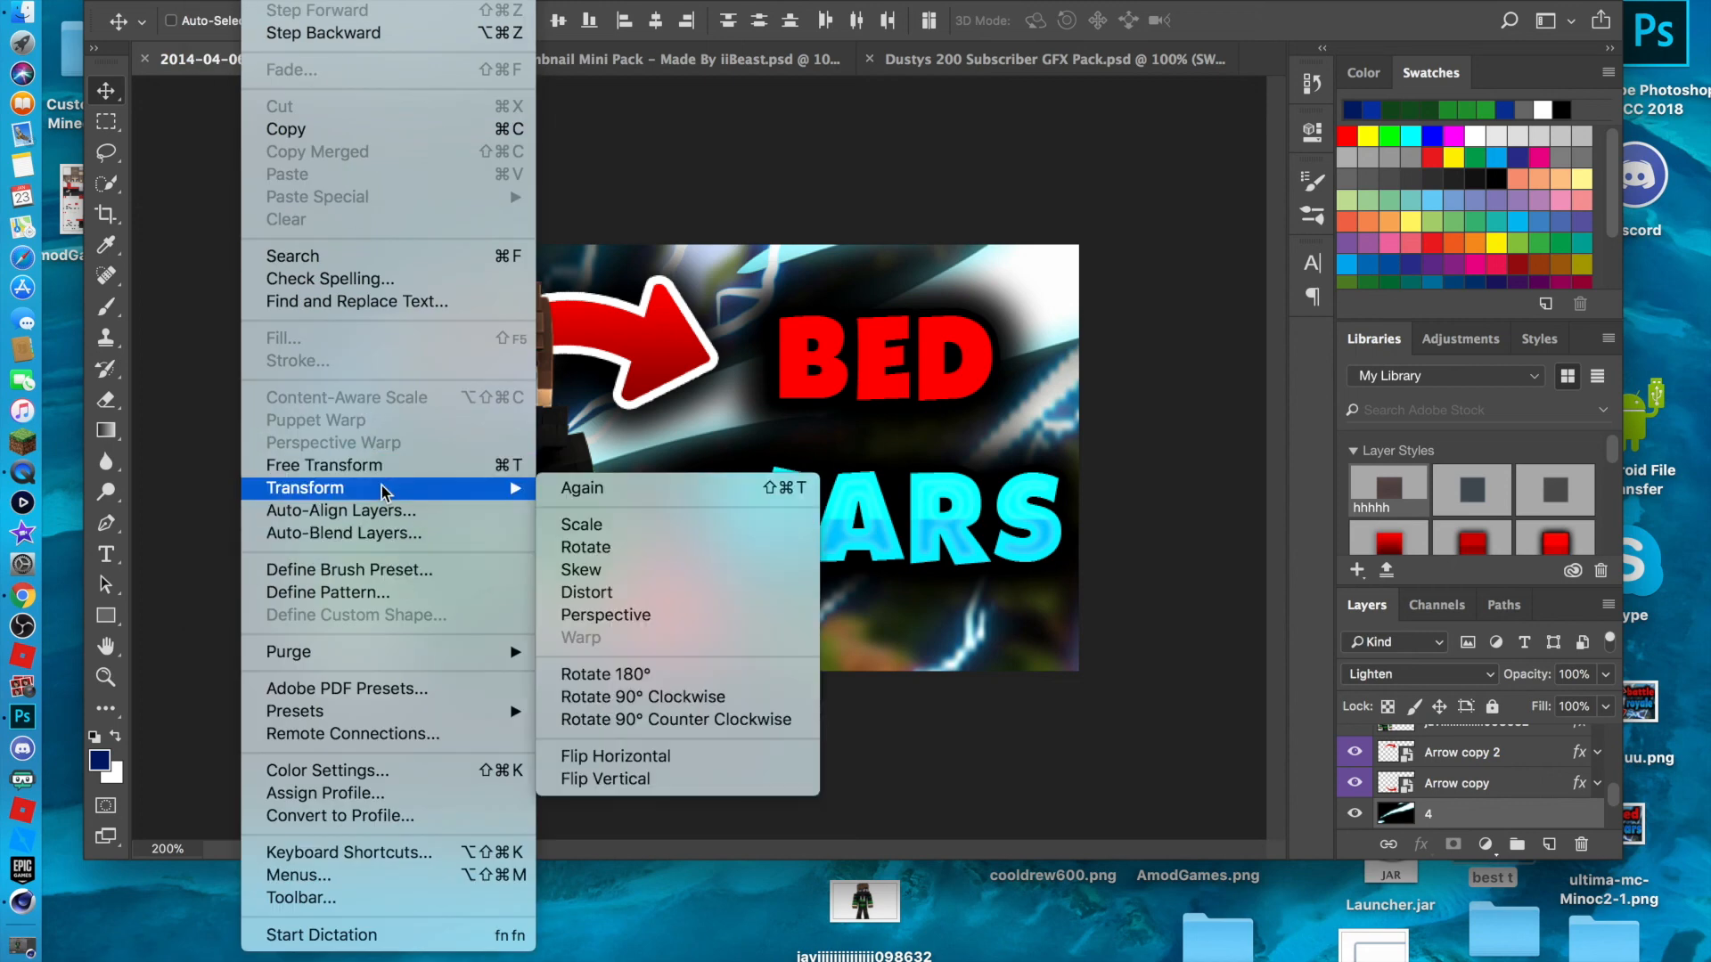
left_click(623, 527)
left_click_drag(596, 375, 856, 472)
left_click_drag(379, 203, 385, 309)
left_click_drag(910, 628, 1161, 670)
left_click(106, 90)
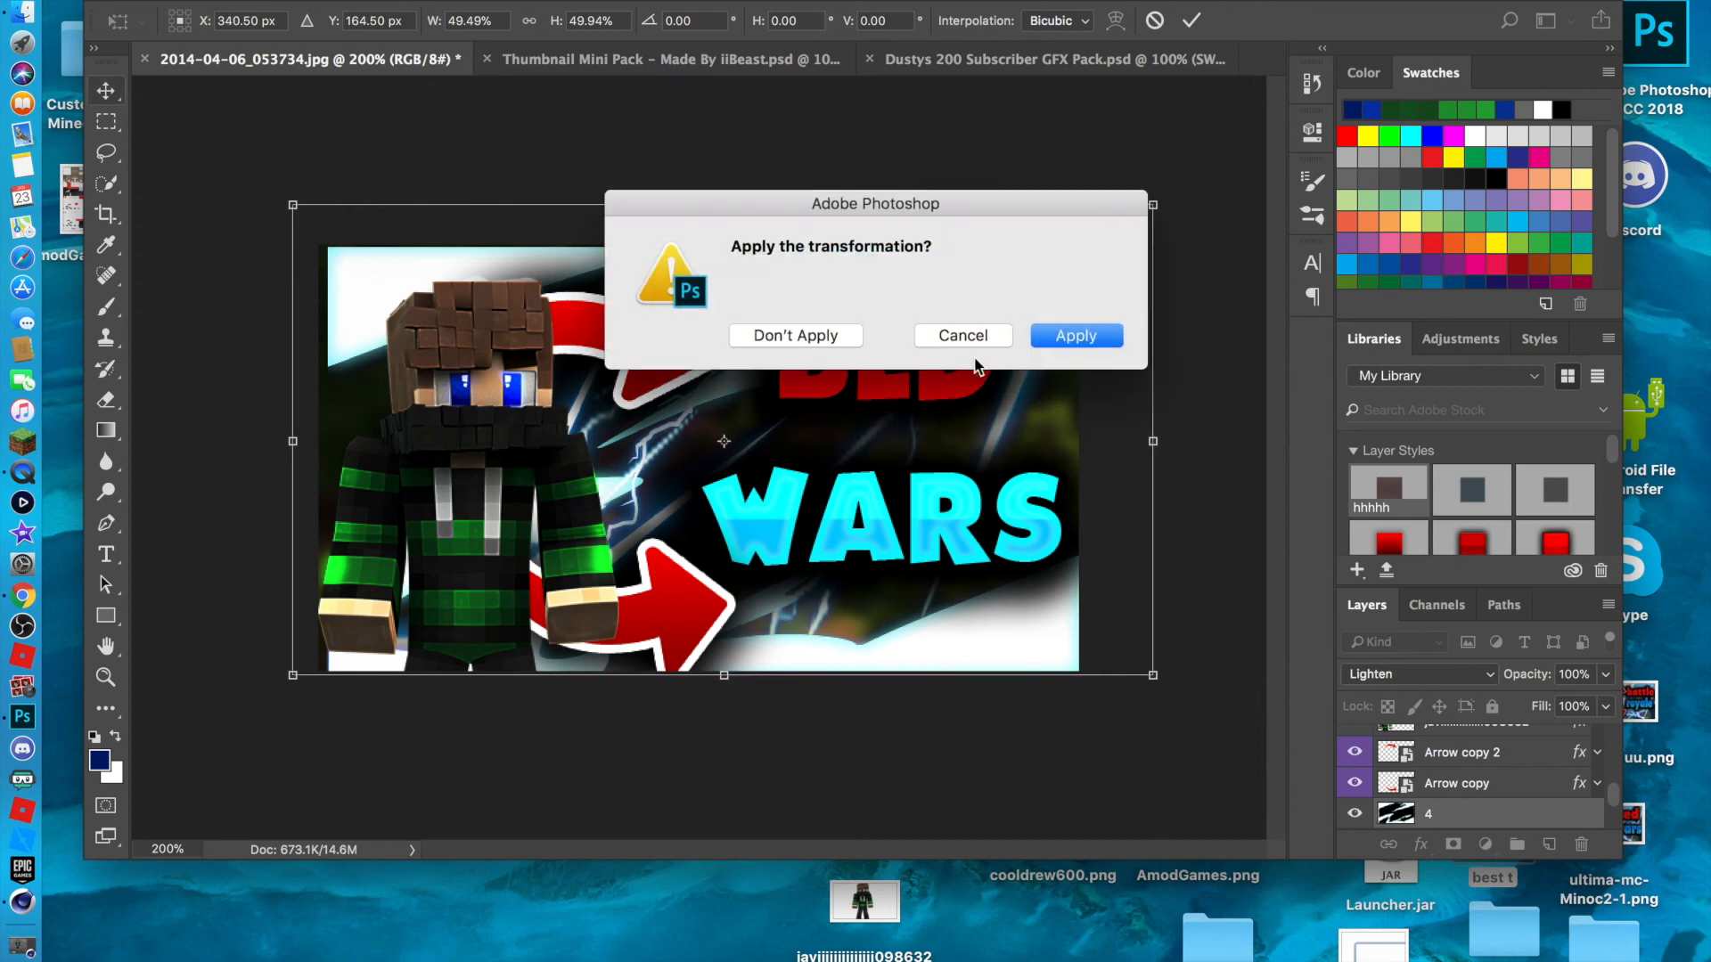
left_click(1081, 336)
left_click(1354, 814)
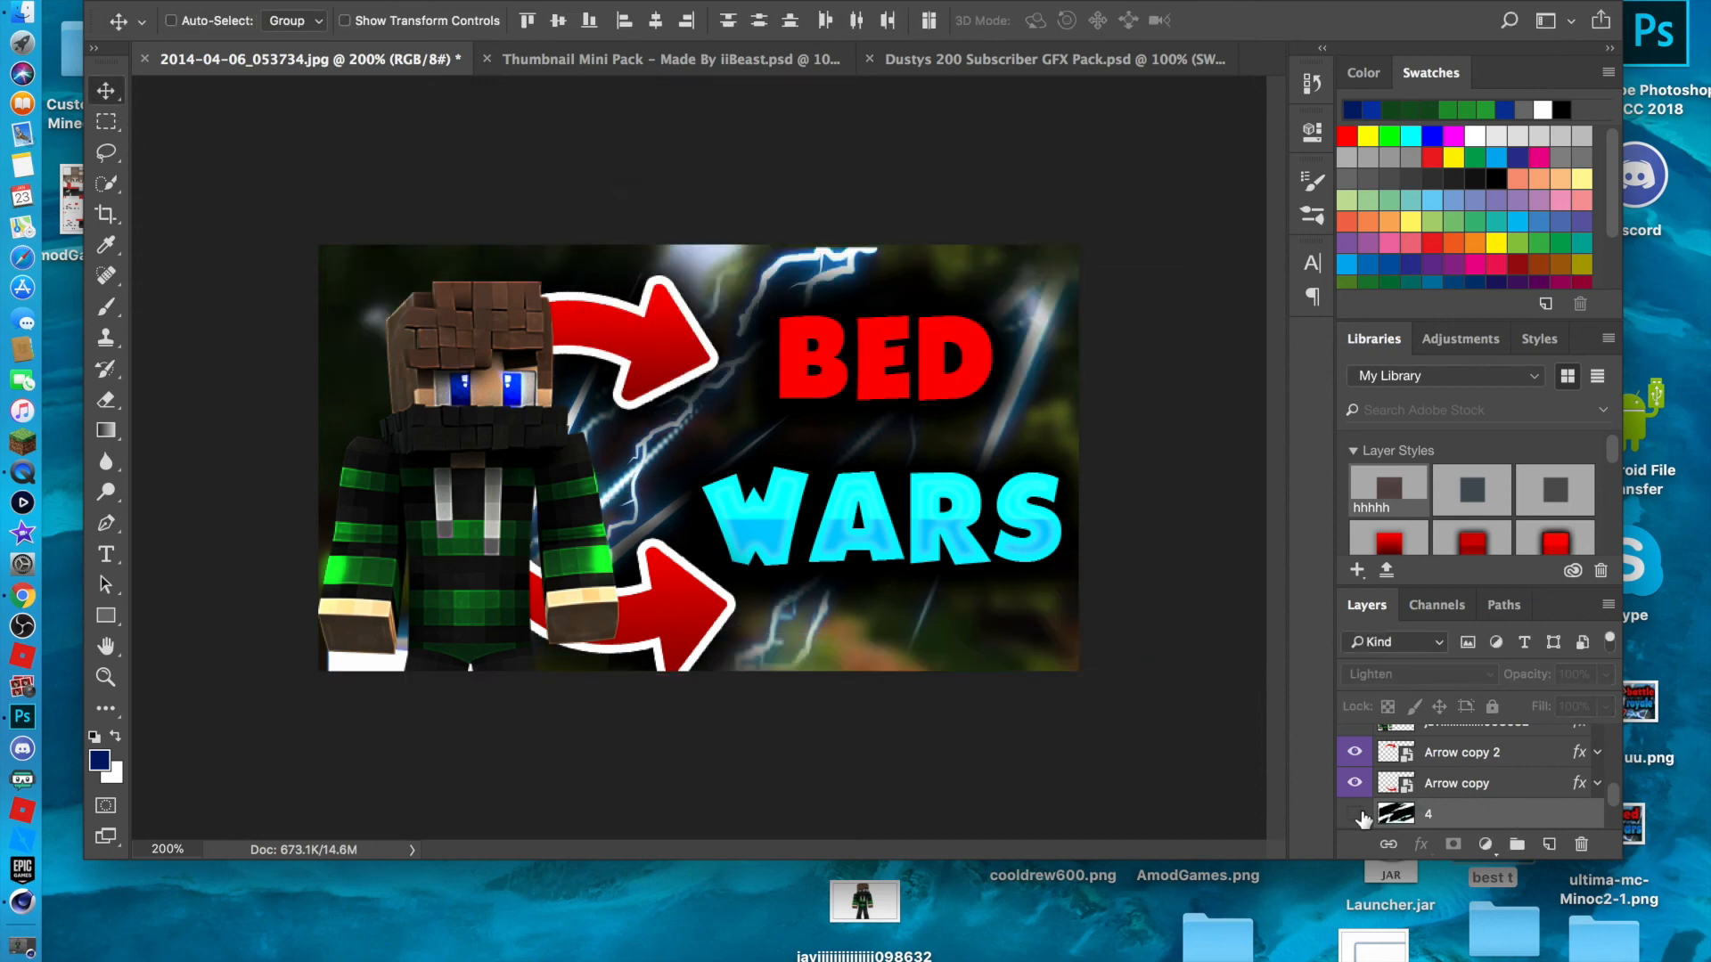
scroll(1444, 824, "down", 3)
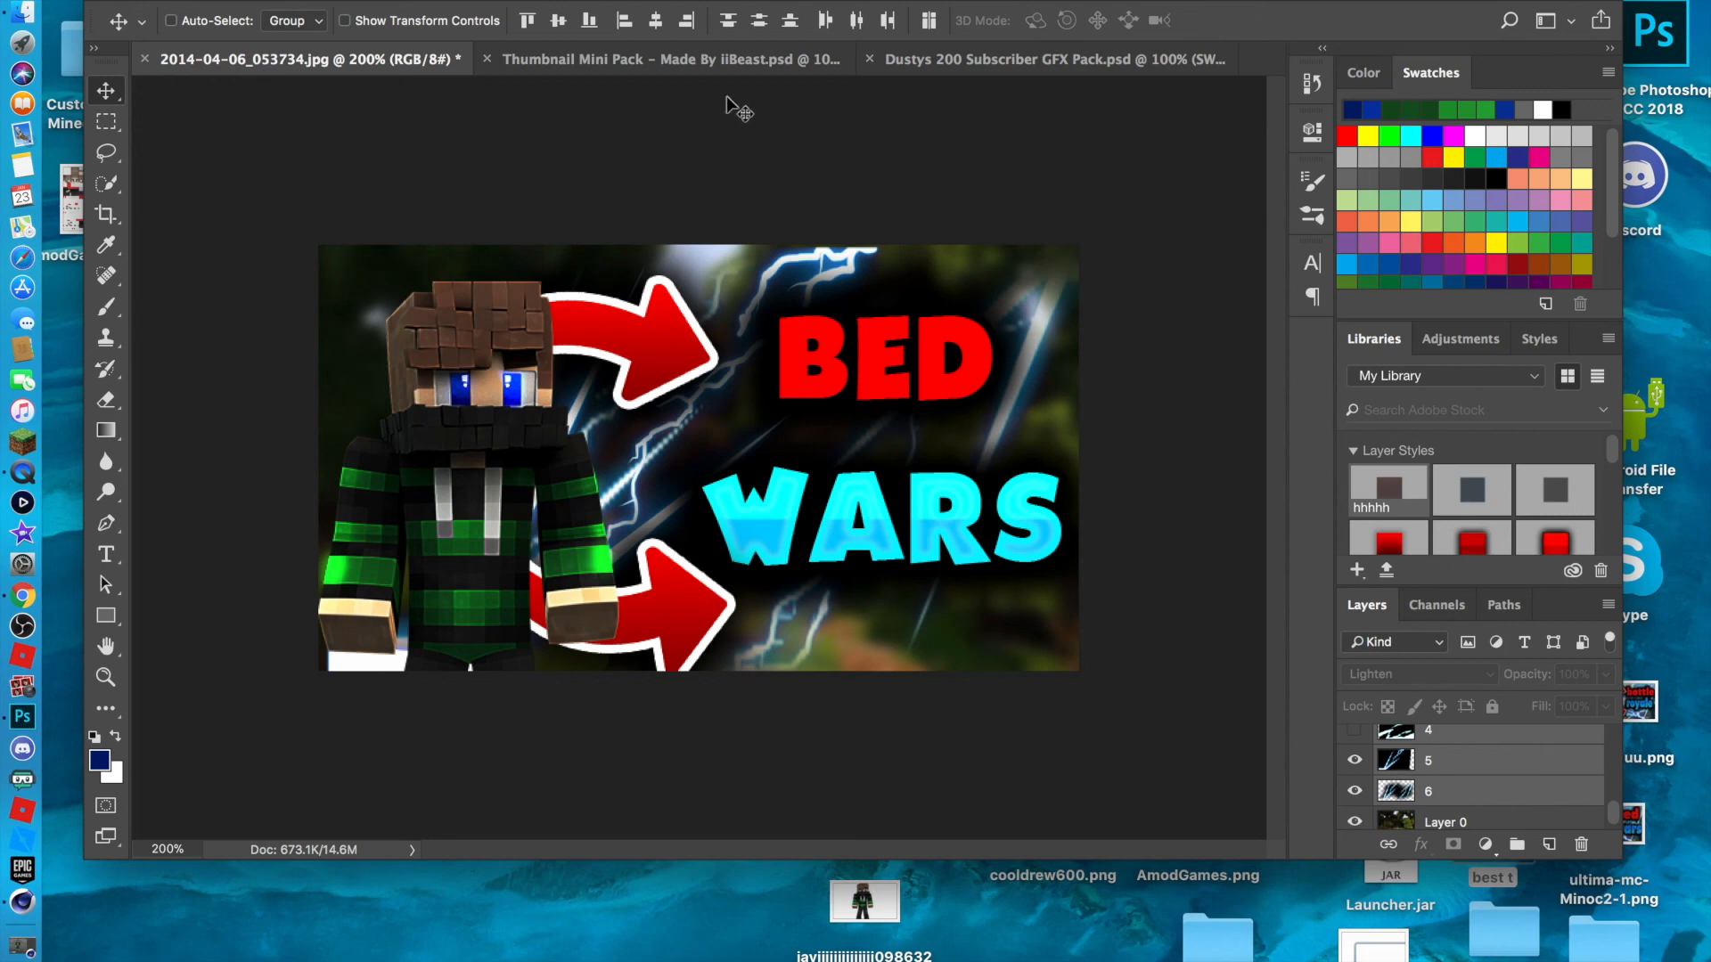
In the Thumbnail Mini Pack document, hide Shockwaves layers 4 and 5 and make layers 1 and 2 visible.
left_click(757, 59)
scroll(1444, 784, "down", 3)
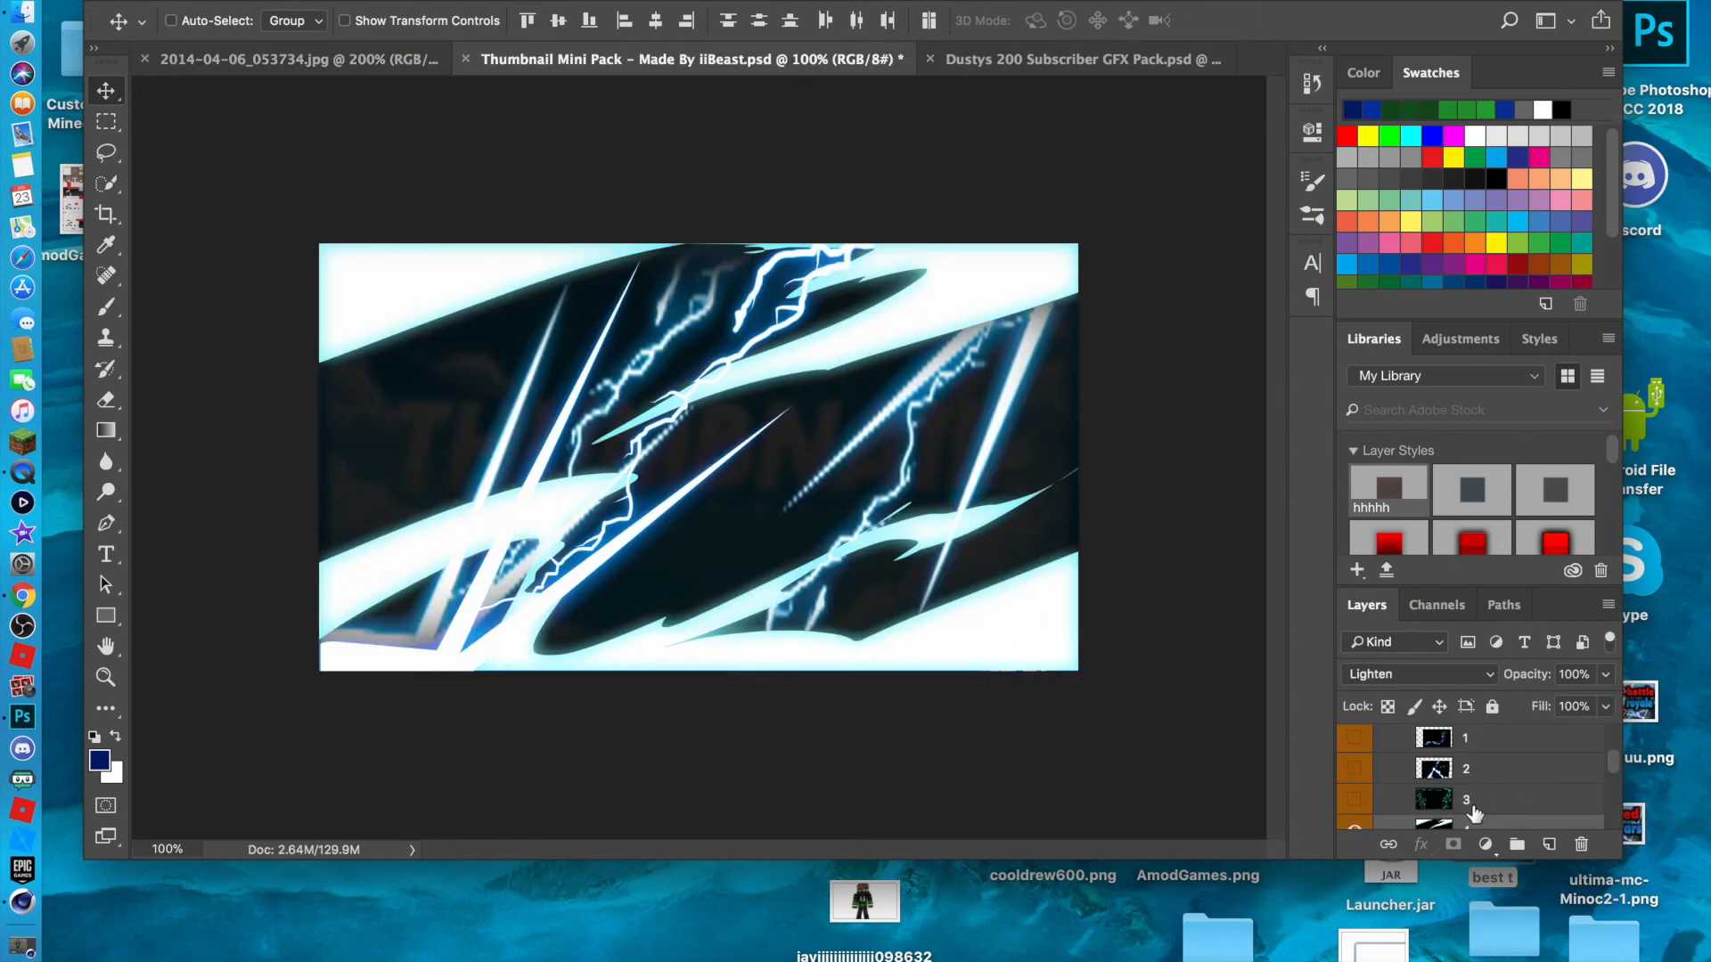
left_click(1355, 788)
left_click(1355, 789)
scroll(1443, 784, "up", 5)
scroll(1444, 784, "down", 1)
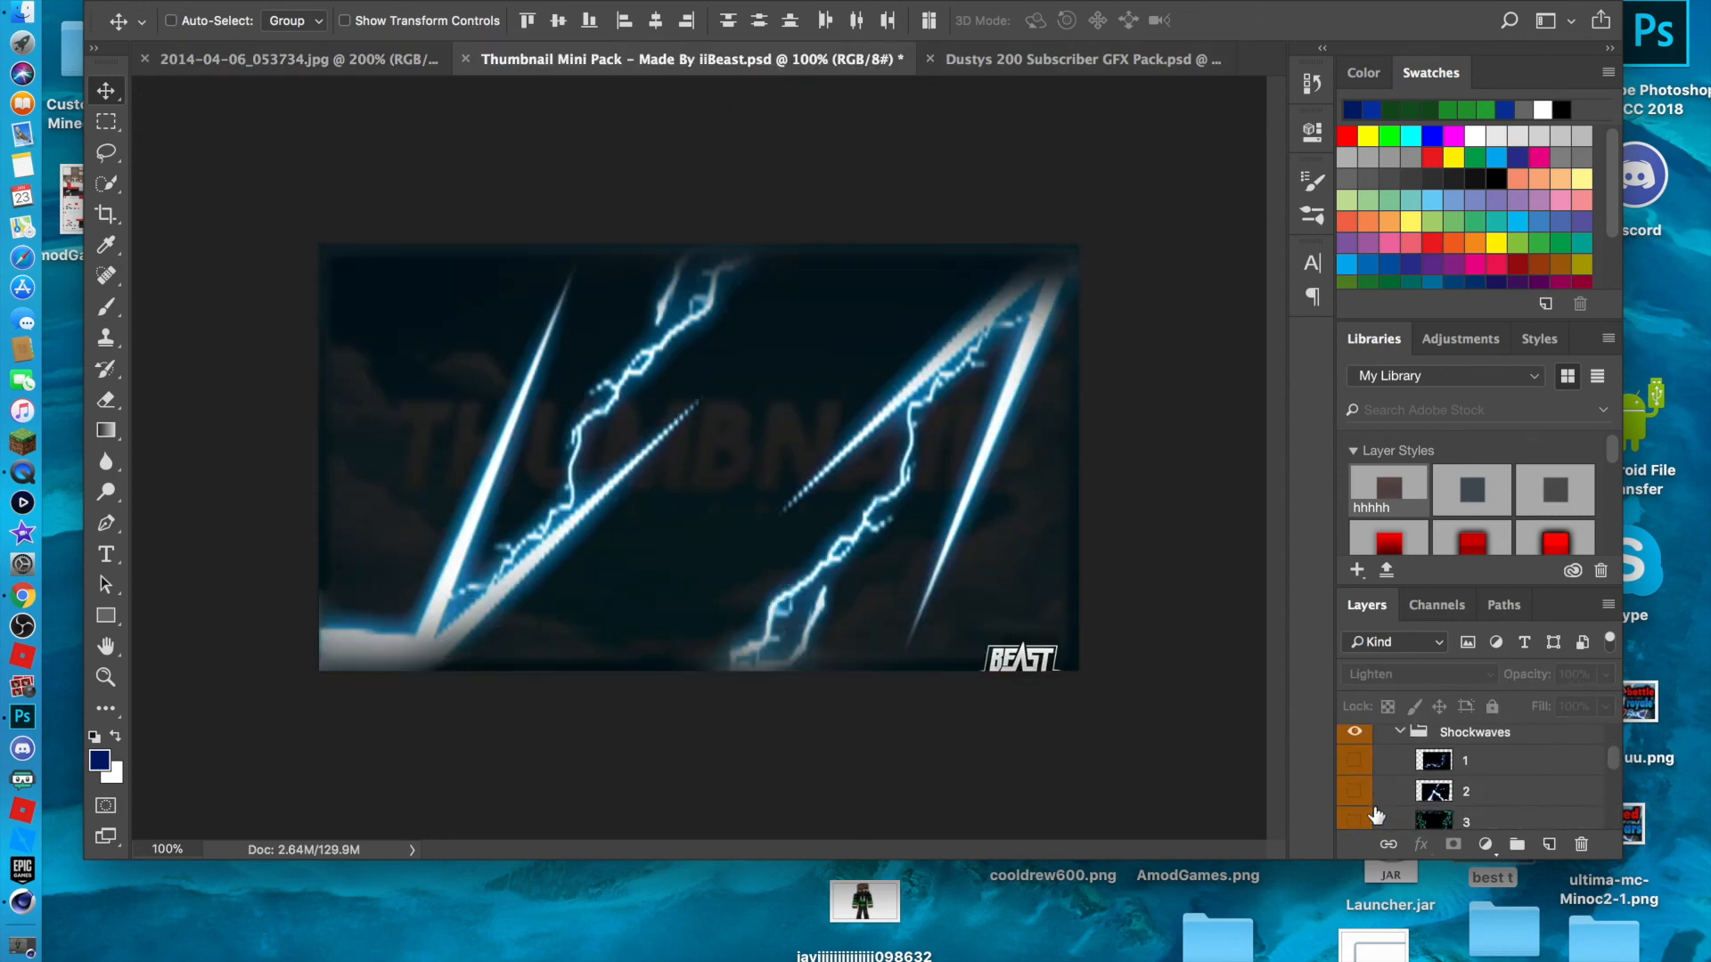
left_click(1356, 790)
left_click(1355, 763)
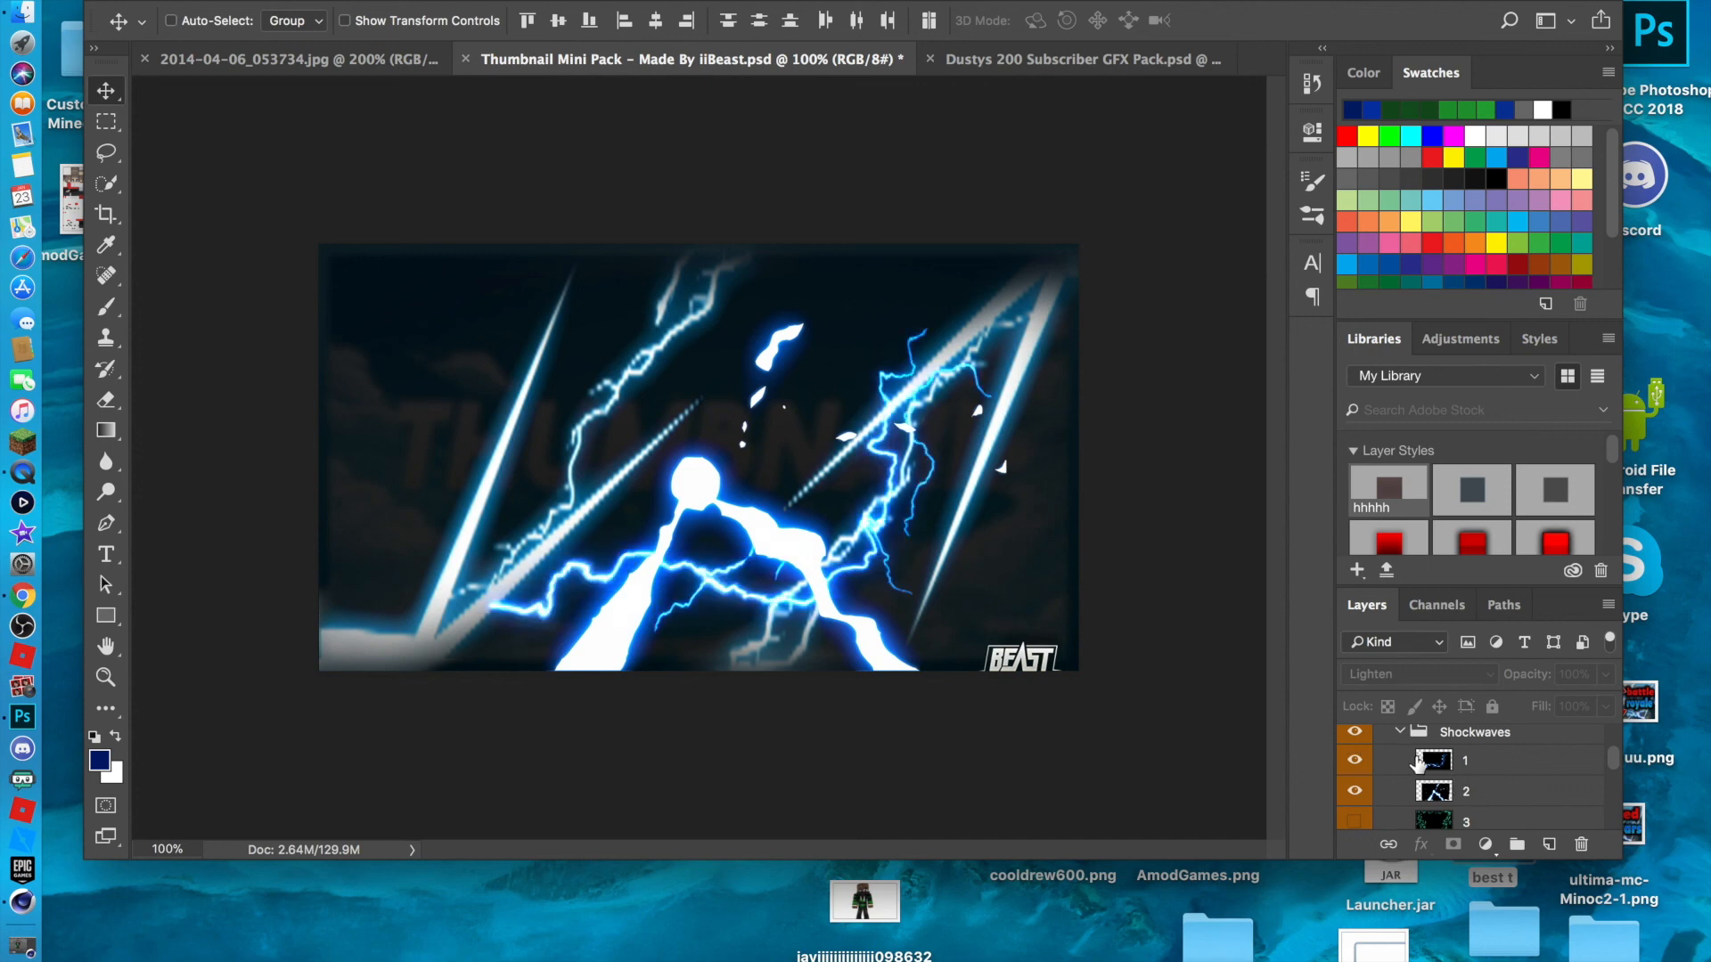
Copy Shockwaves layers 1 and 2 into the 2014-04-06_053734.jpg thumbnail.
left_click(1419, 762)
left_click(1444, 799, "shift")
left_click_drag(837, 508, 646, 417)
Scale shockwave layers 1 and 2 to 70.63% by 71.41%, position them behind the character, and apply the transform.
left_click(216, 1)
mouse_move(267, 1)
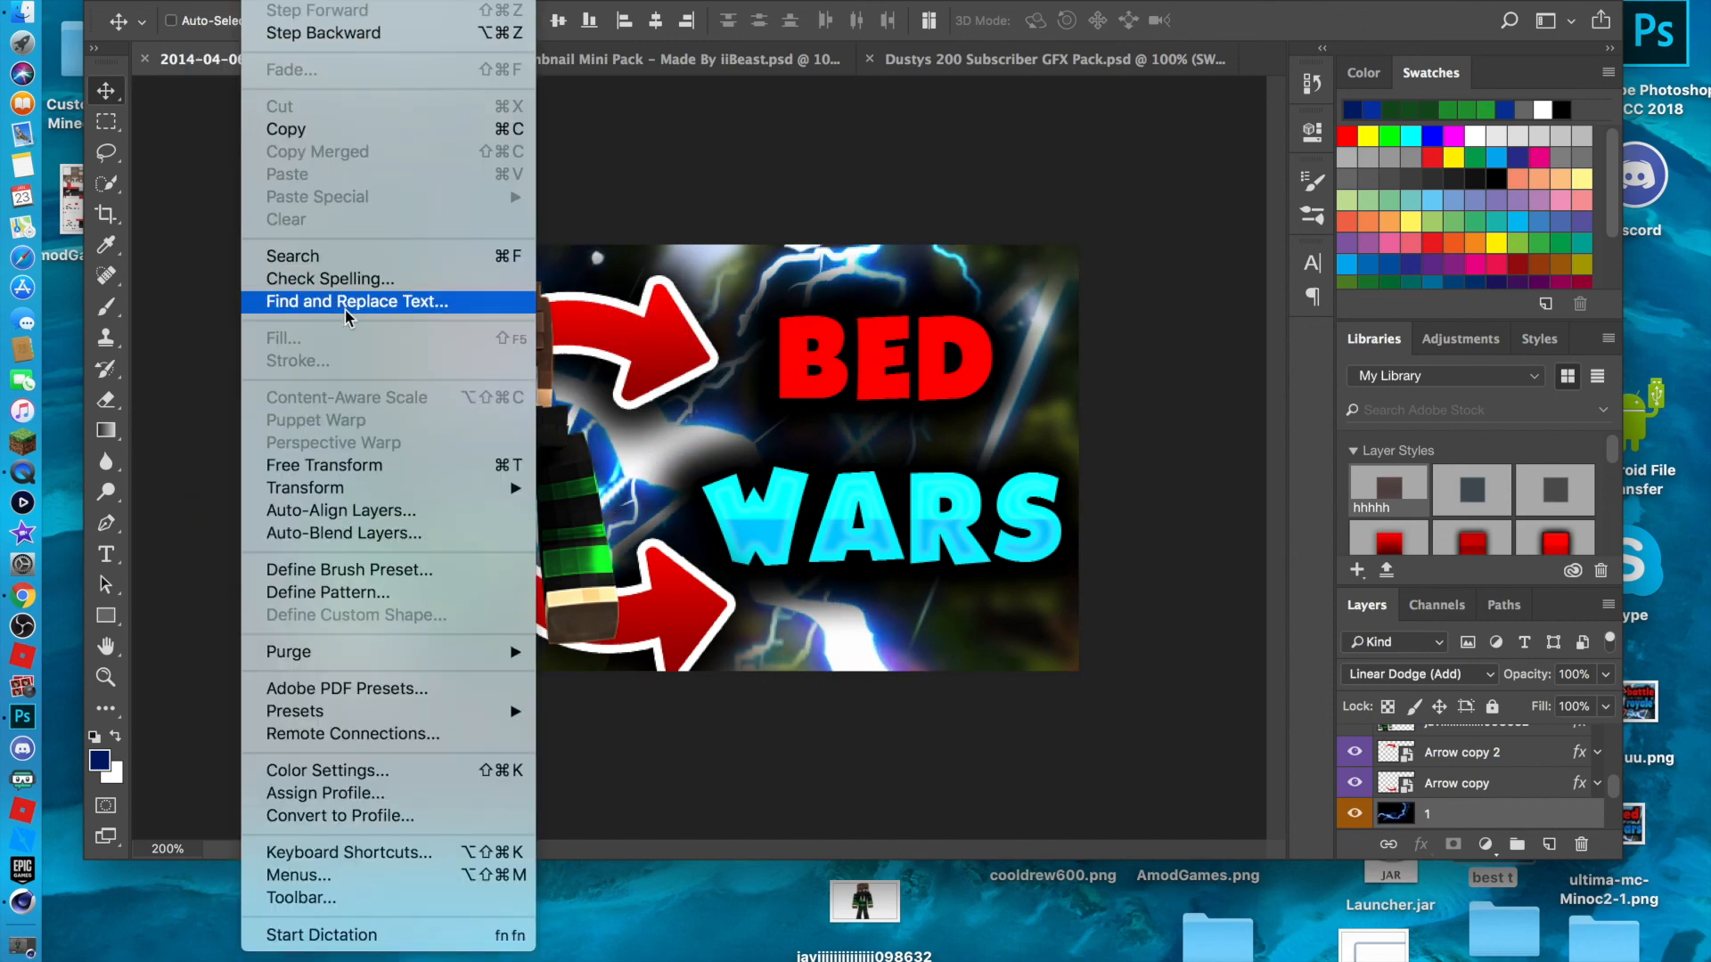
mouse_move(434, 502)
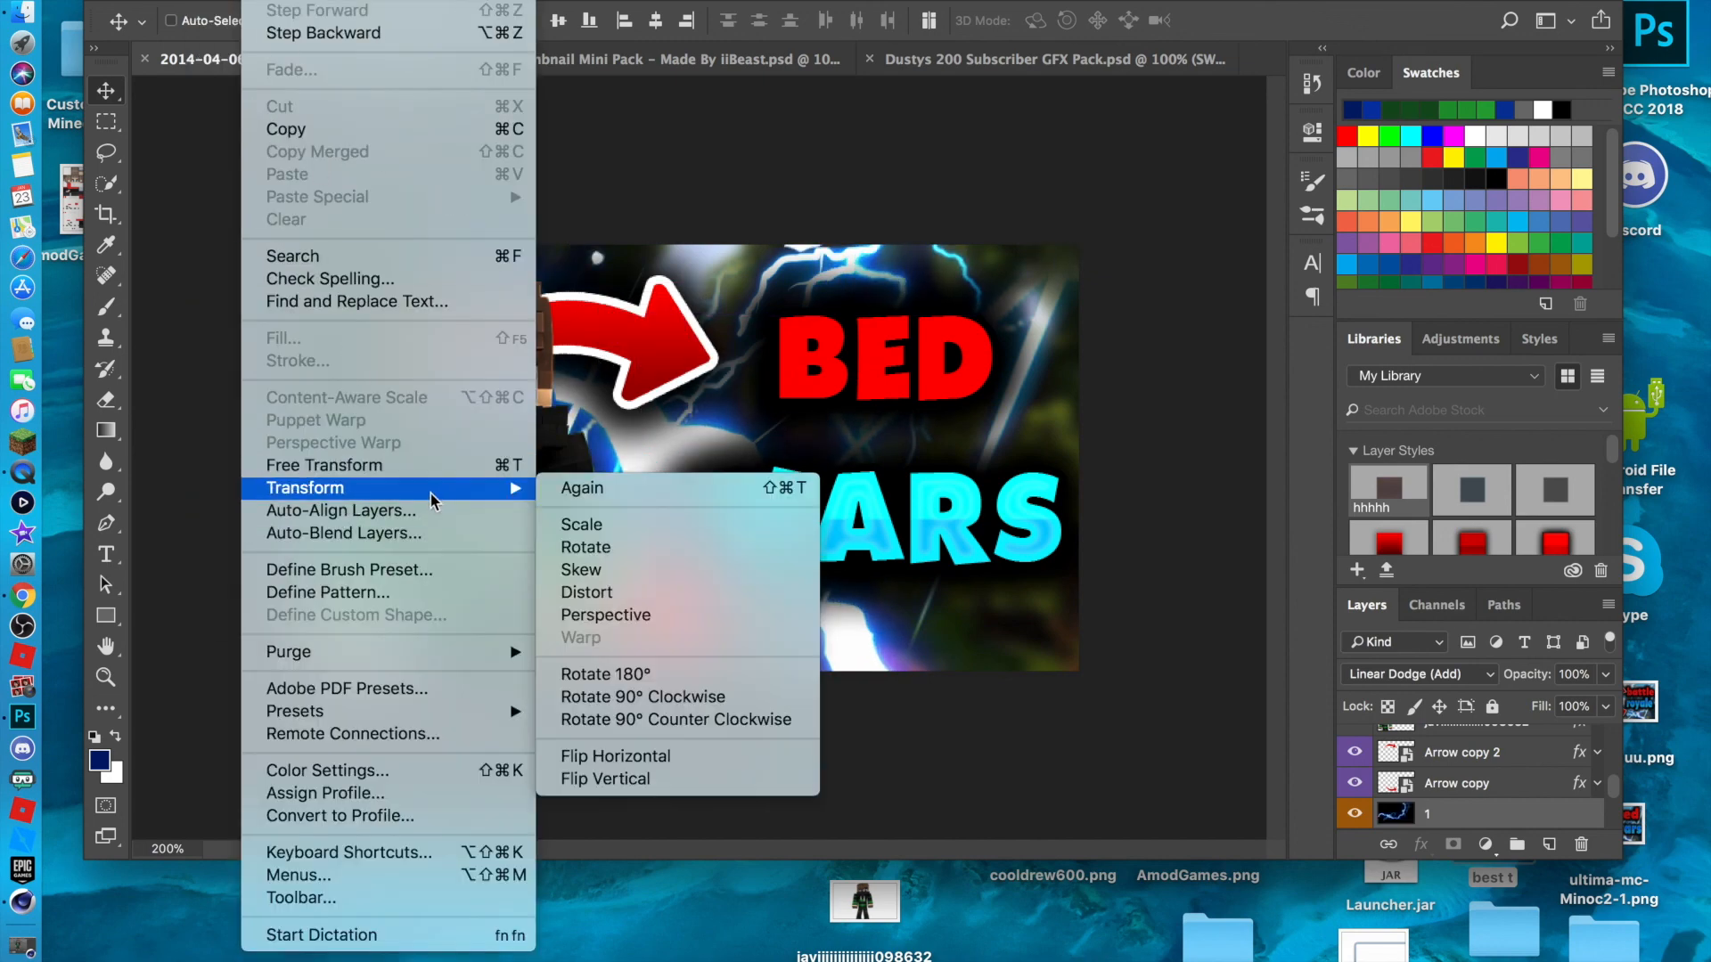
left_click(577, 521)
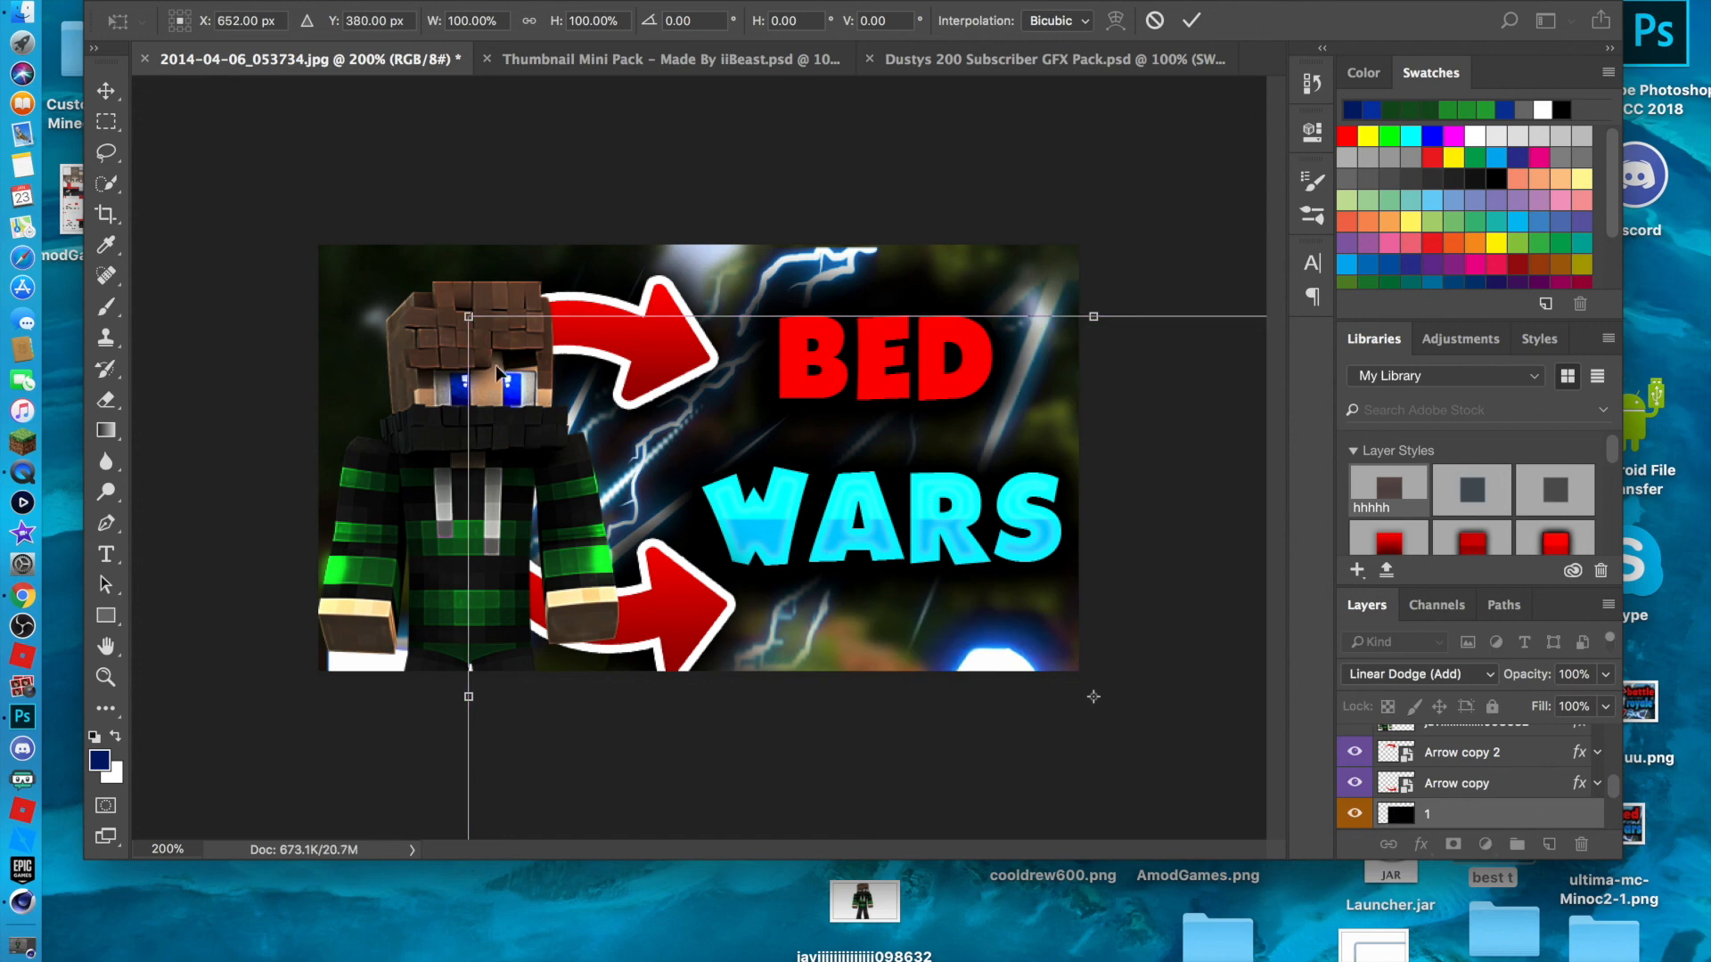
left_click_drag(462, 317, 1016, 674)
left_click_drag(1114, 721, 403, 240)
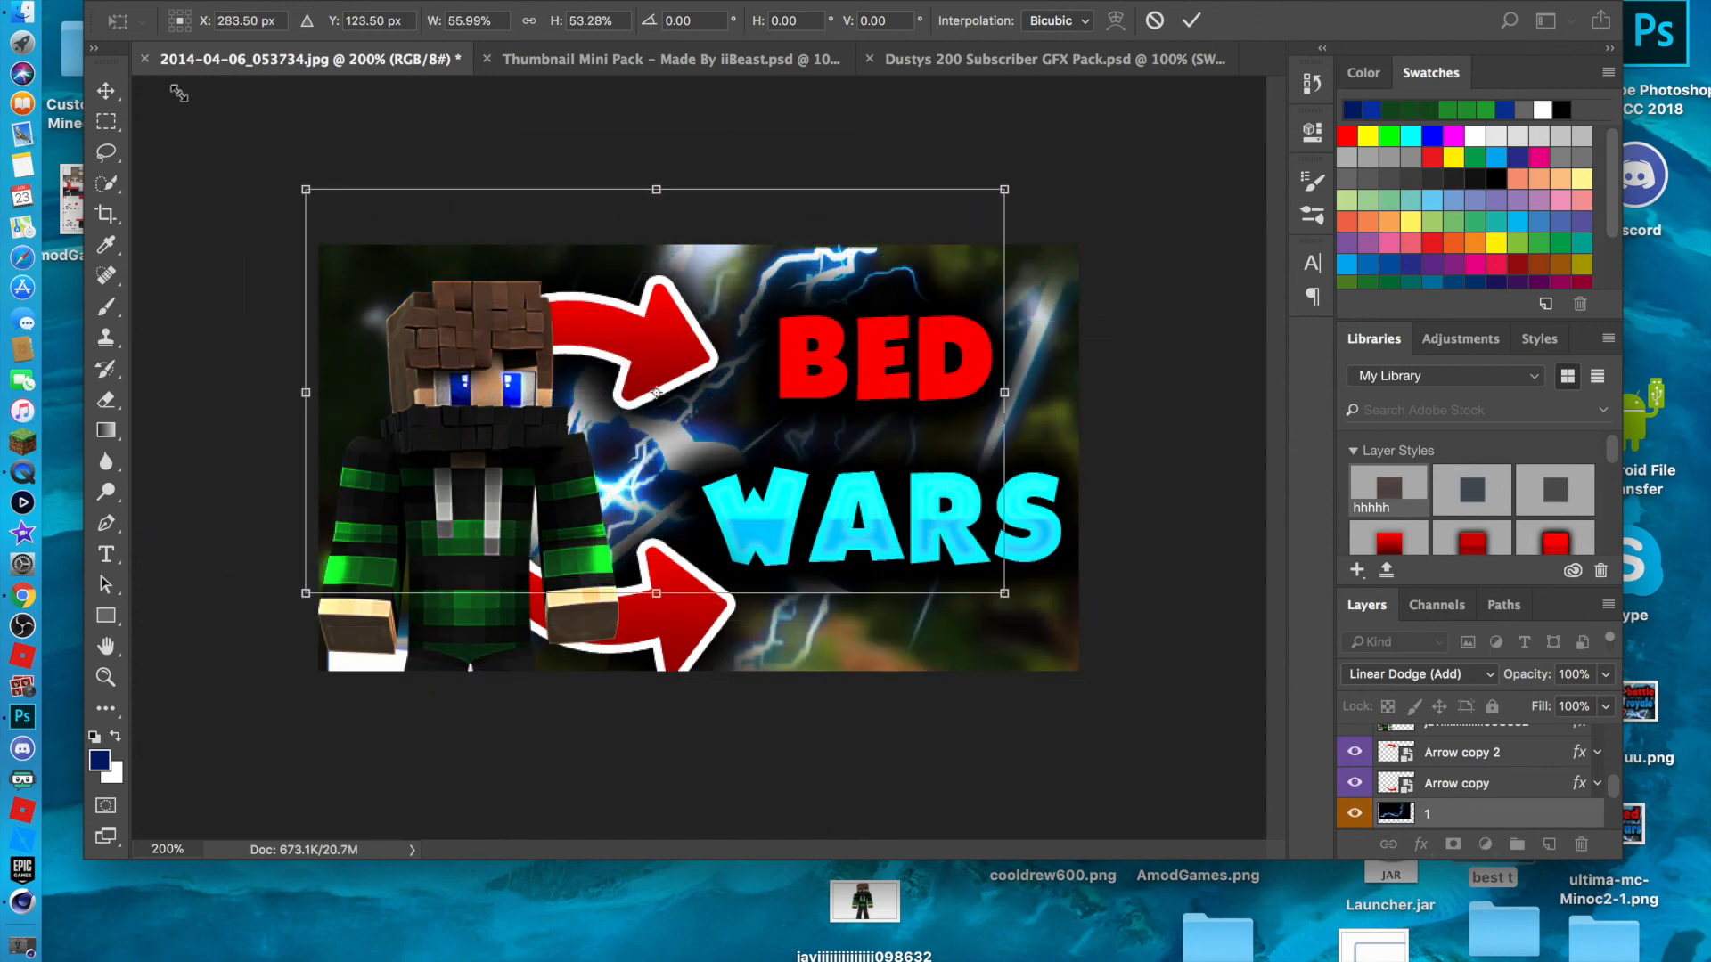
left_click_drag(236, 134, 123, 52)
left_click_drag(629, 373, 685, 459)
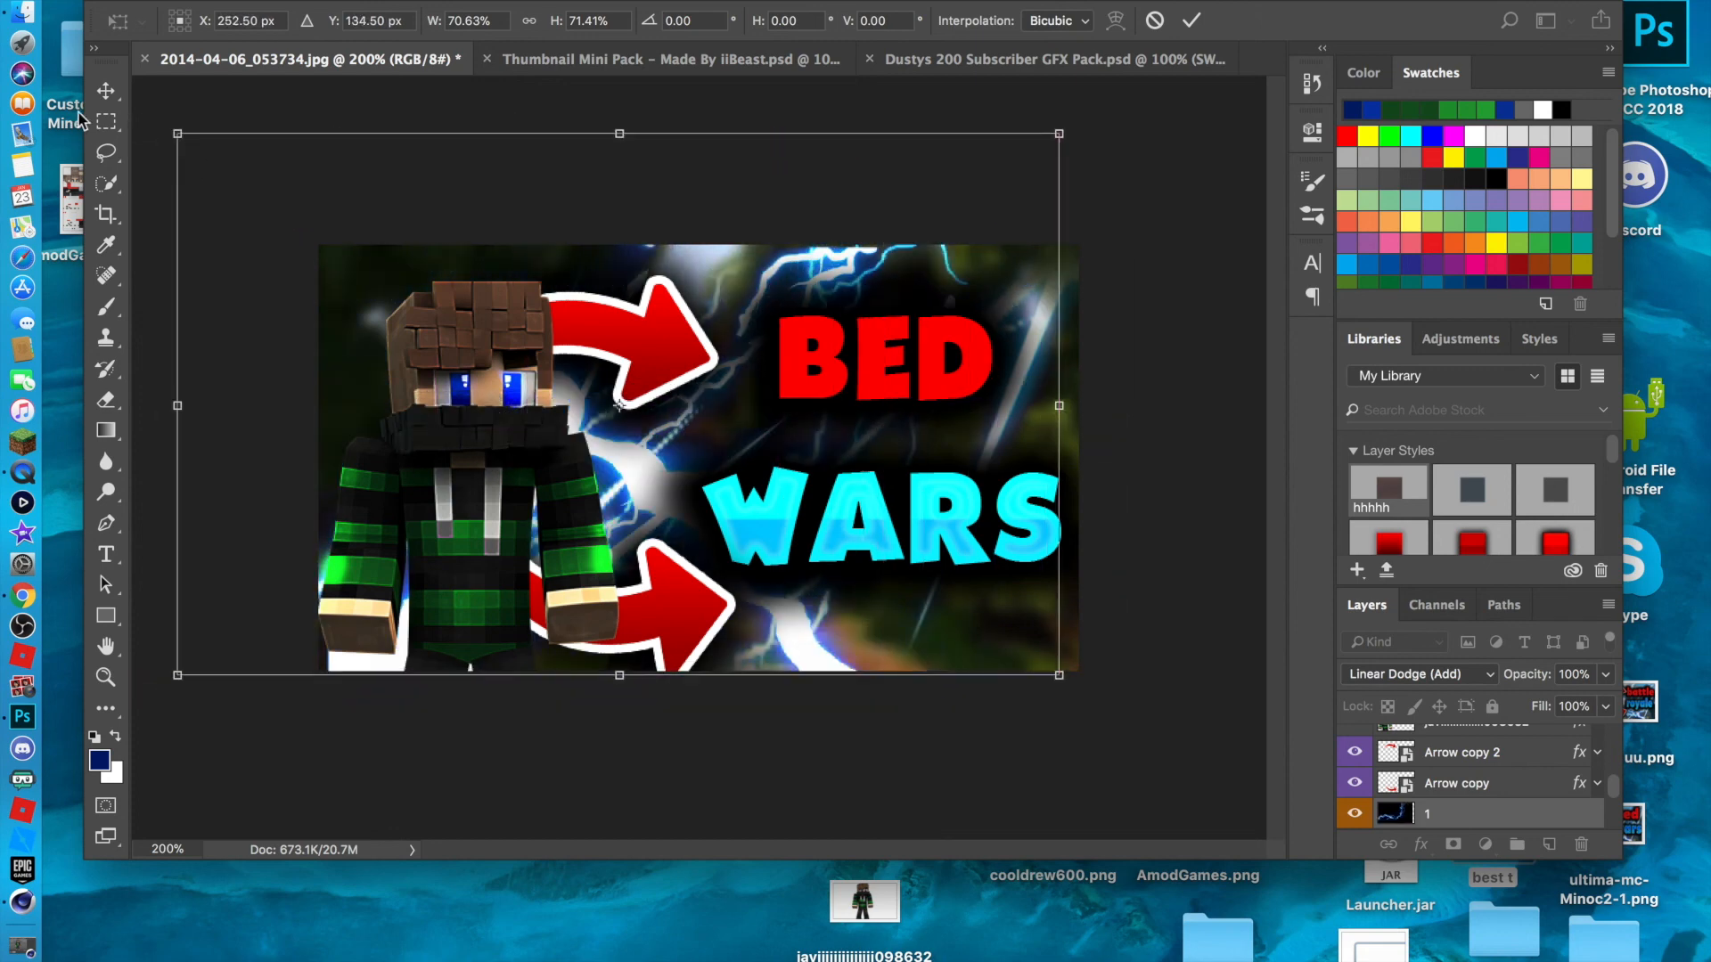
left_click(106, 90)
left_click(1077, 340)
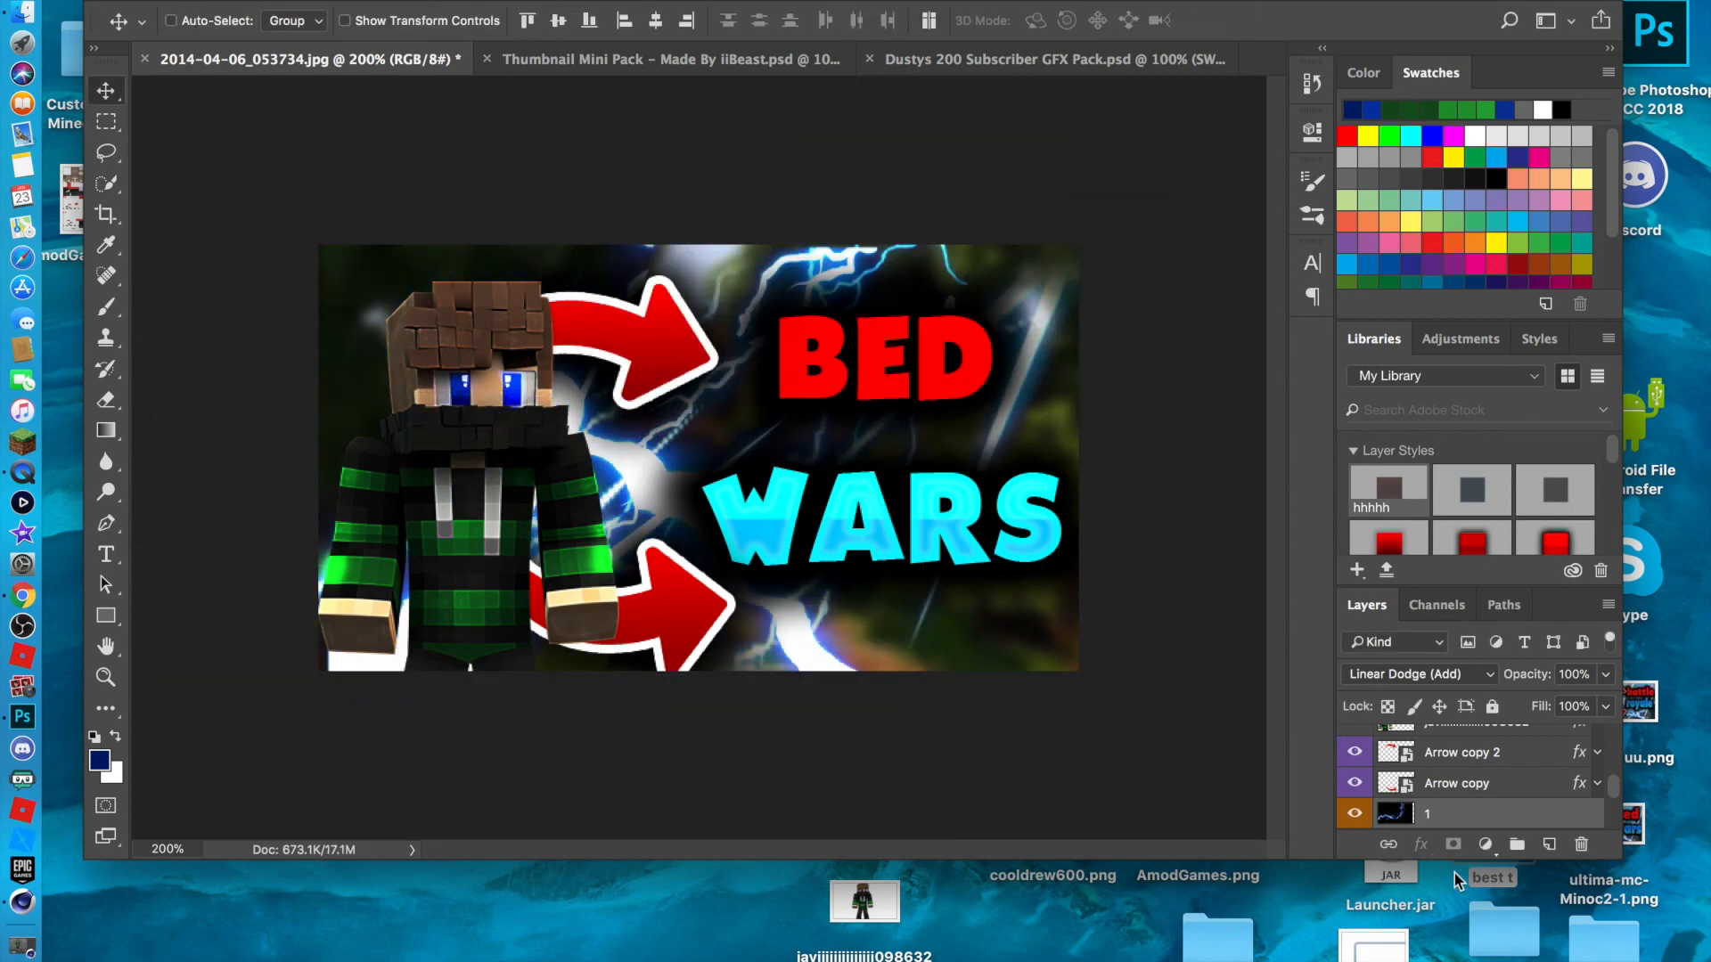
Move shockwave layer 1 towards the canvas's lower right and layer 2 towards its upper left, behind the character.
scroll(1448, 793, "down", 3)
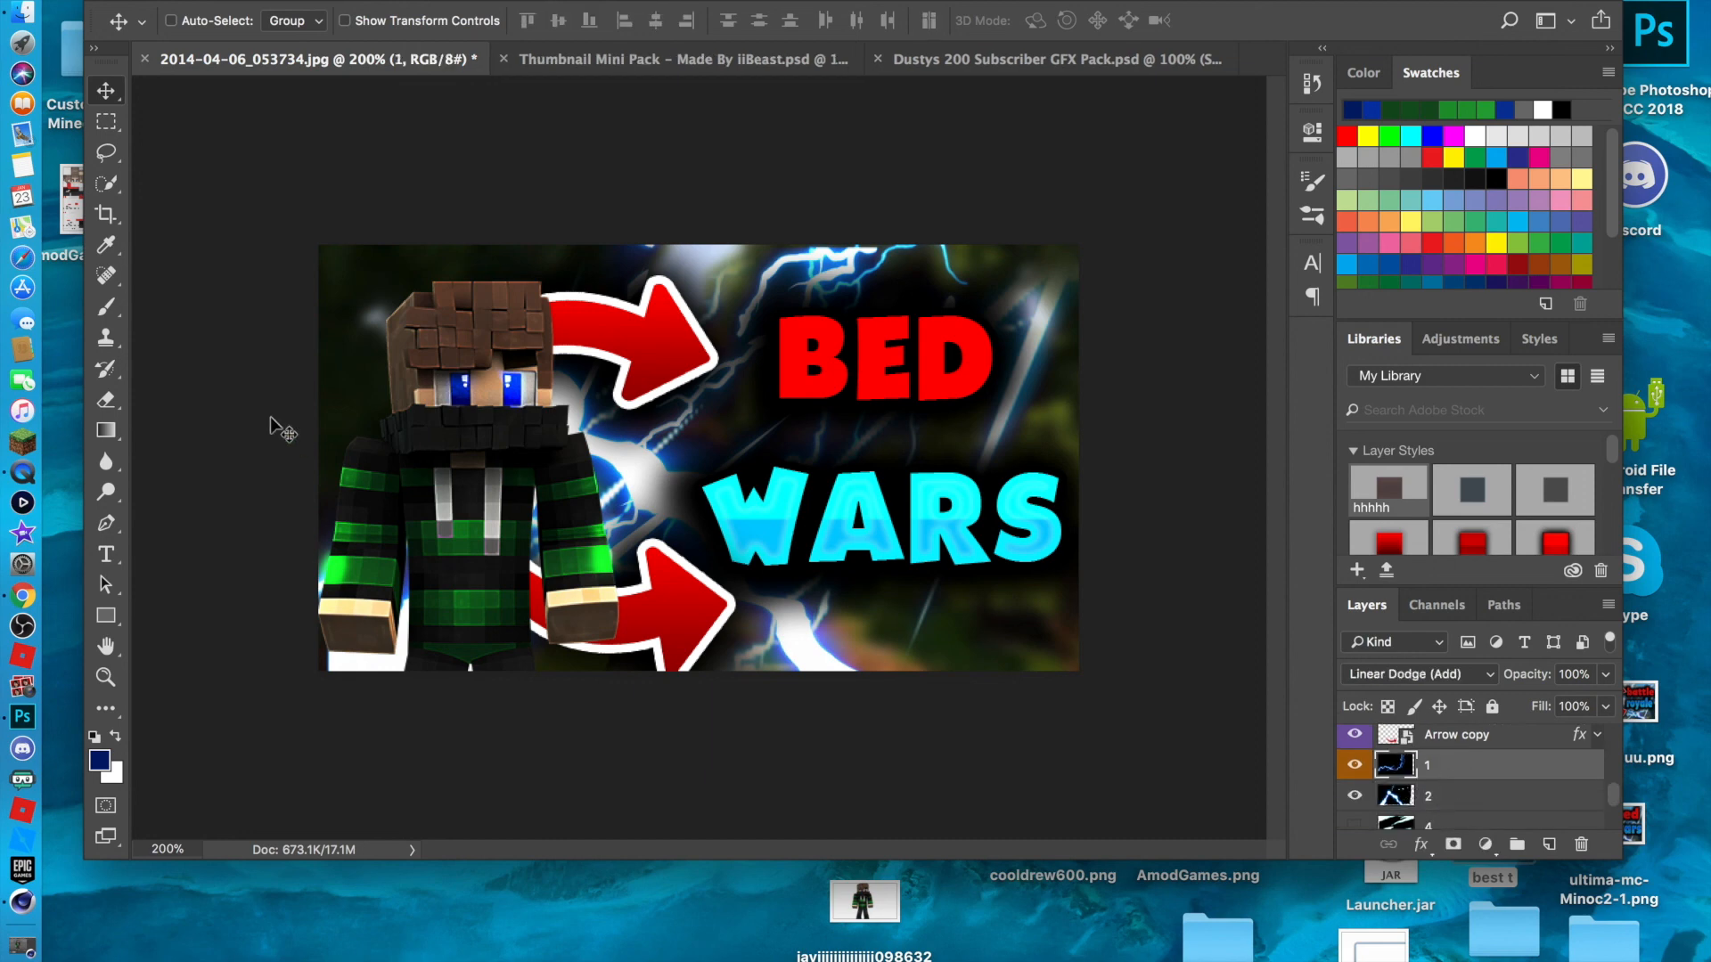
left_click_drag(594, 447, 870, 573)
left_click(1420, 792)
left_click_drag(504, 434, 382, 319)
left_click_drag(593, 455, 546, 464)
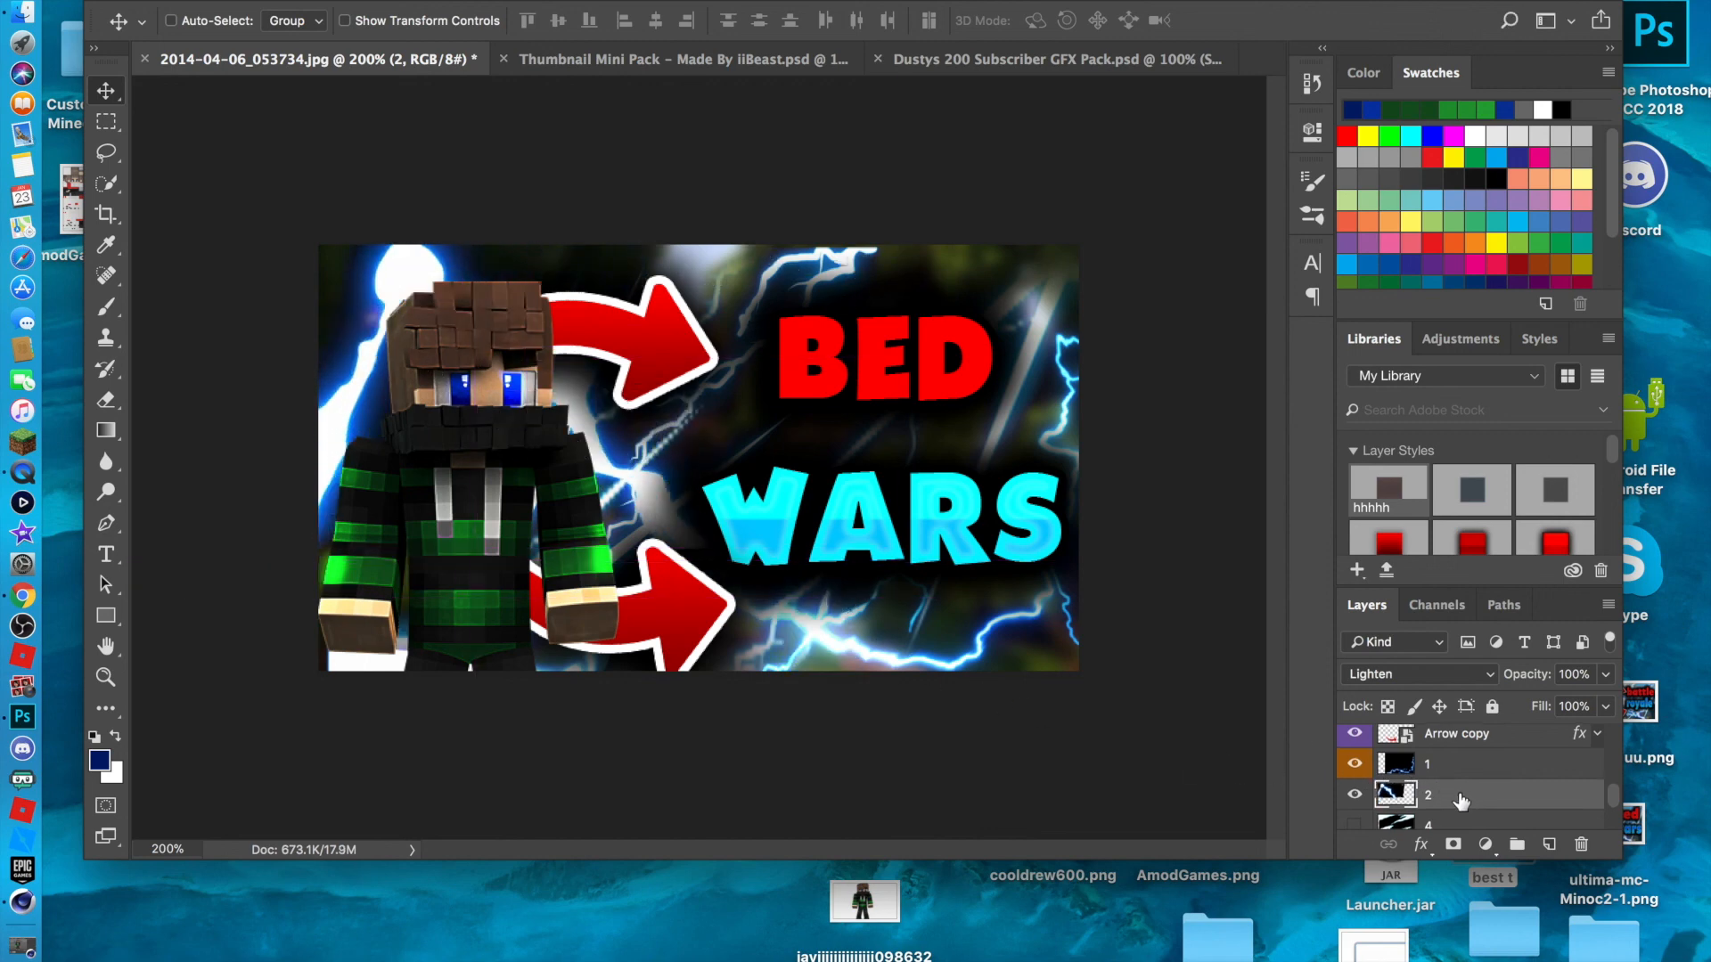
Shift shockwave layer 5 slightly to the right behind the BED WARS text.
scroll(1408, 789, "down", 2)
left_click(1406, 811)
left_click_drag(883, 450, 927, 440)
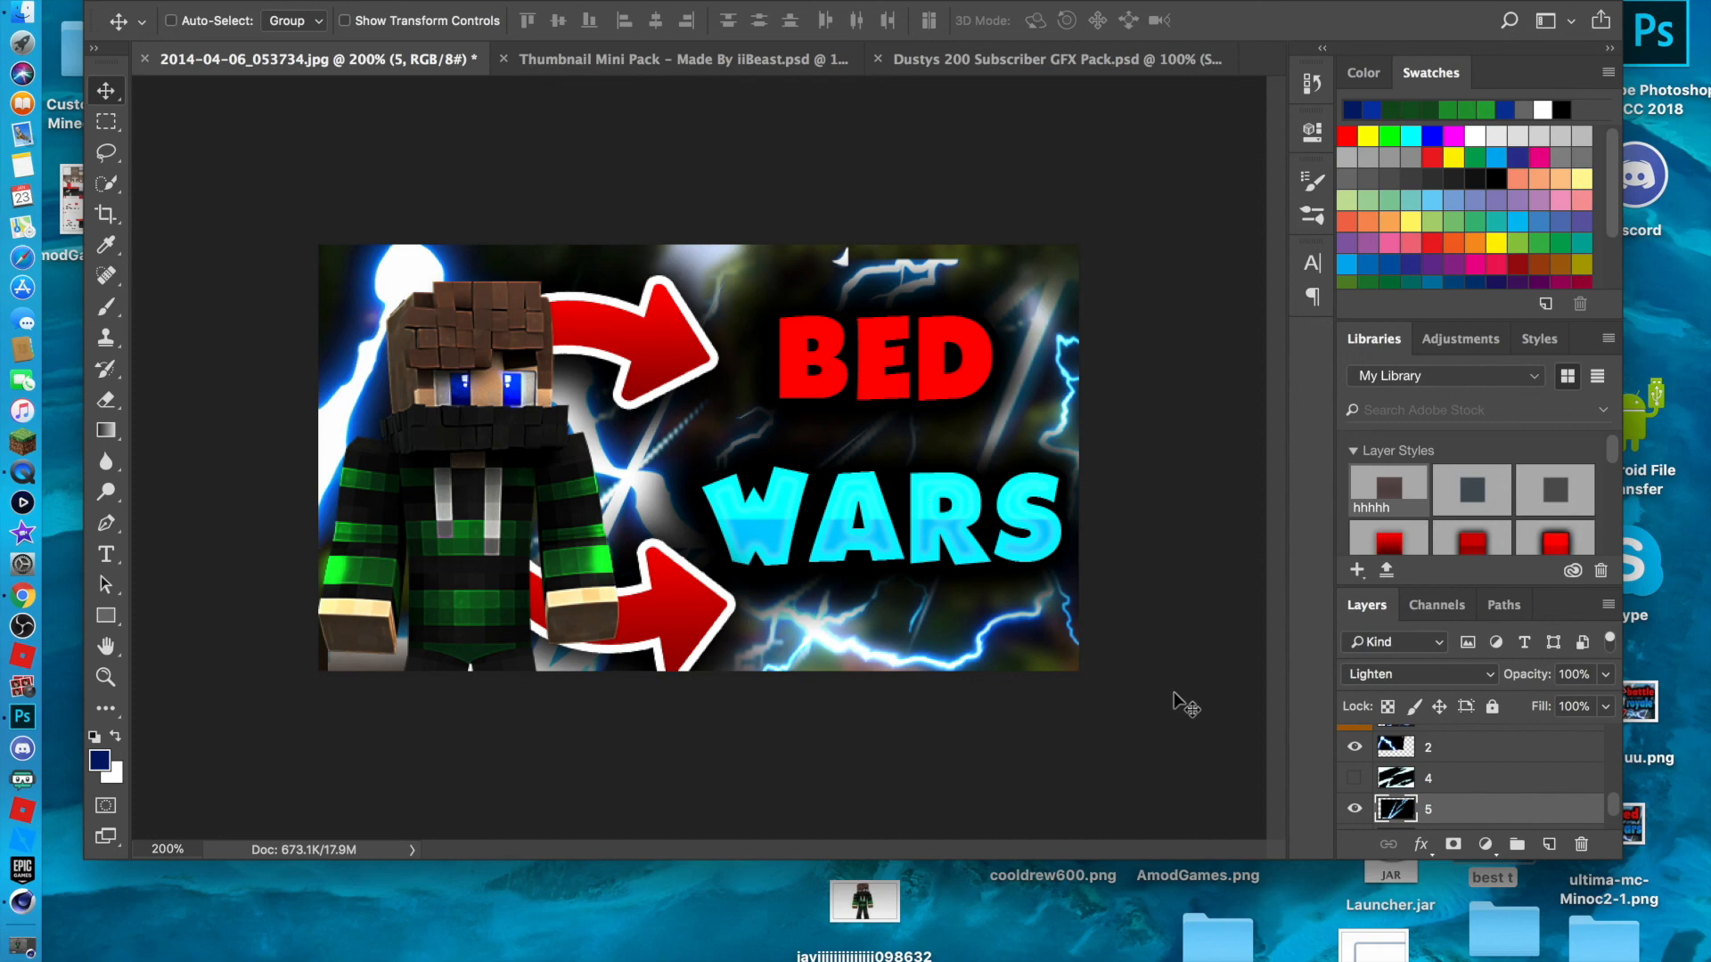
Open minecraft-premium-2.png from the desktop to study its lightning arrangement as a reference, and return to the Photoshop thumbnail.
left_click_drag(711, 4, 702, 300)
left_click(561, 190)
left_click(458, 164)
left_click(432, 148)
left_click(435, 140)
left_click(535, 301)
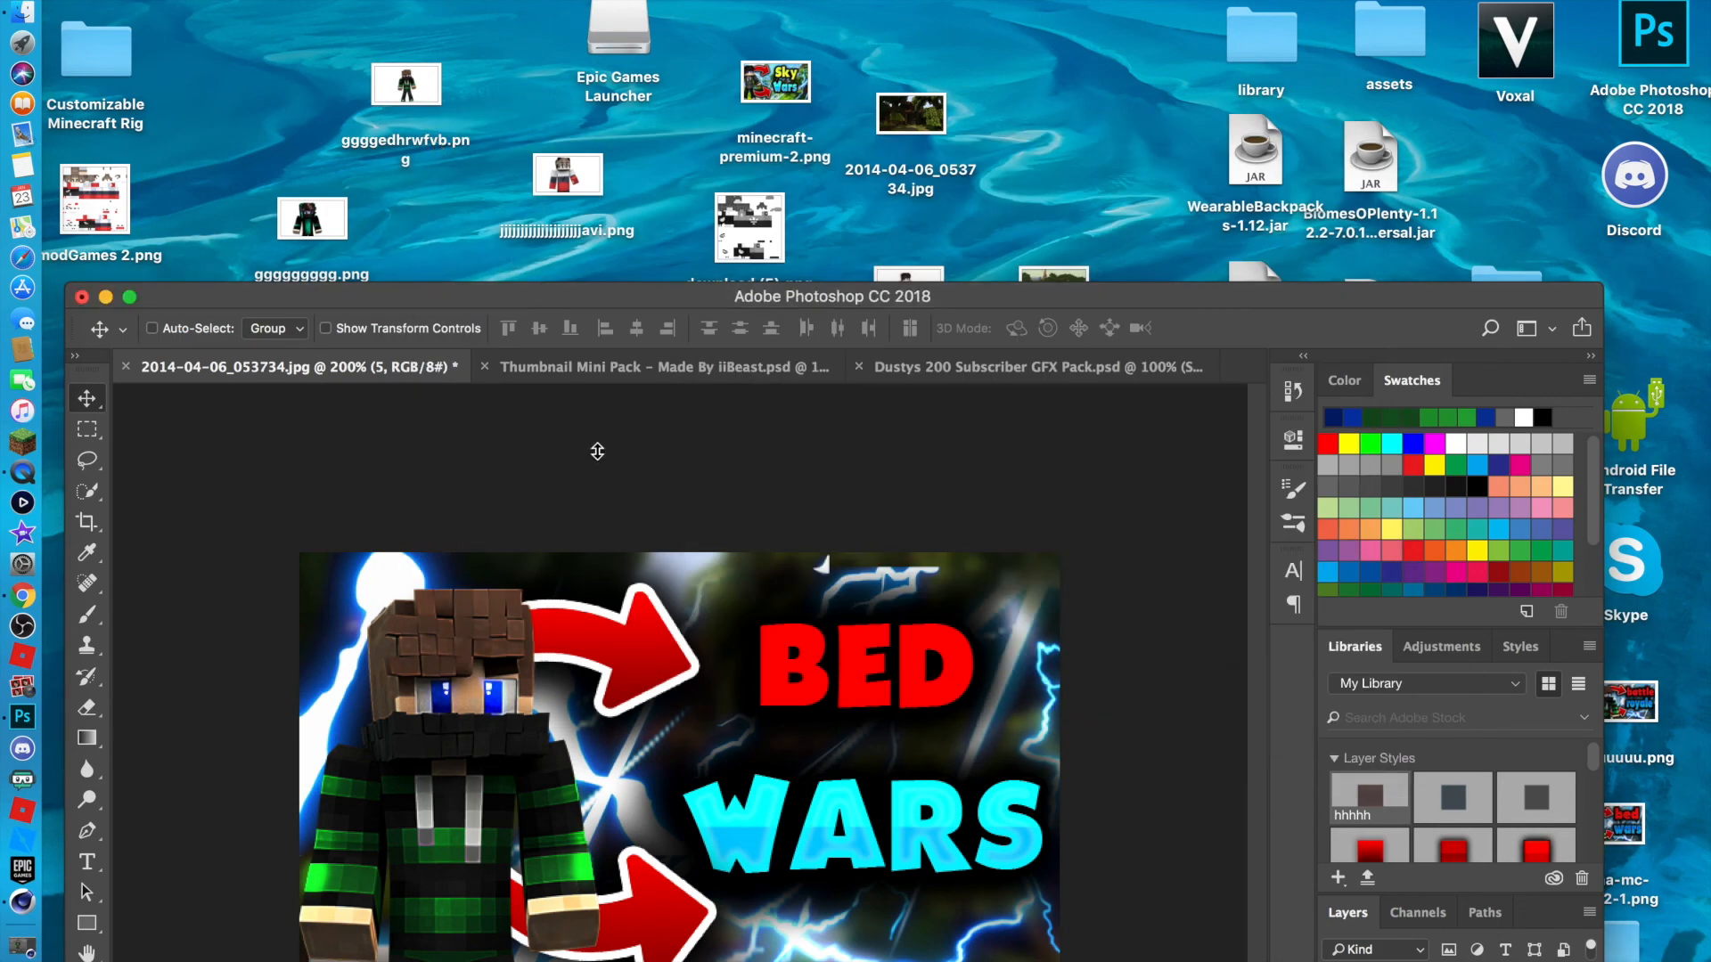
double_click(784, 85)
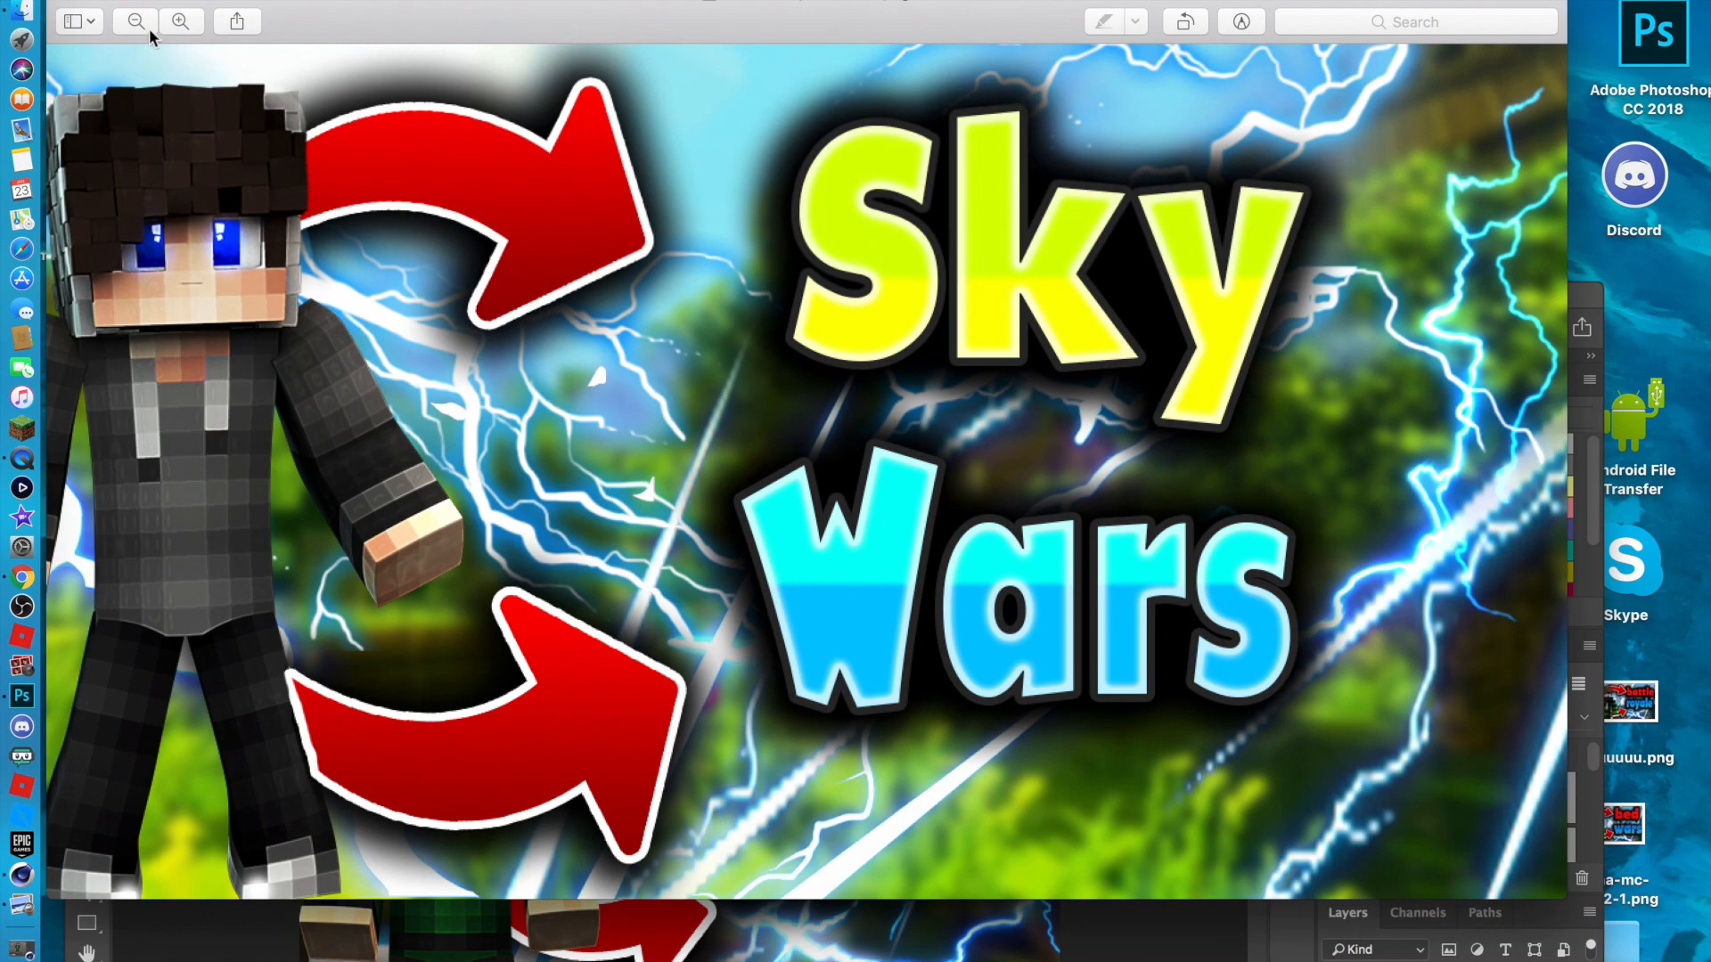
left_click(67, 2)
left_click(884, 307)
left_click_drag(740, 281, 751, 2)
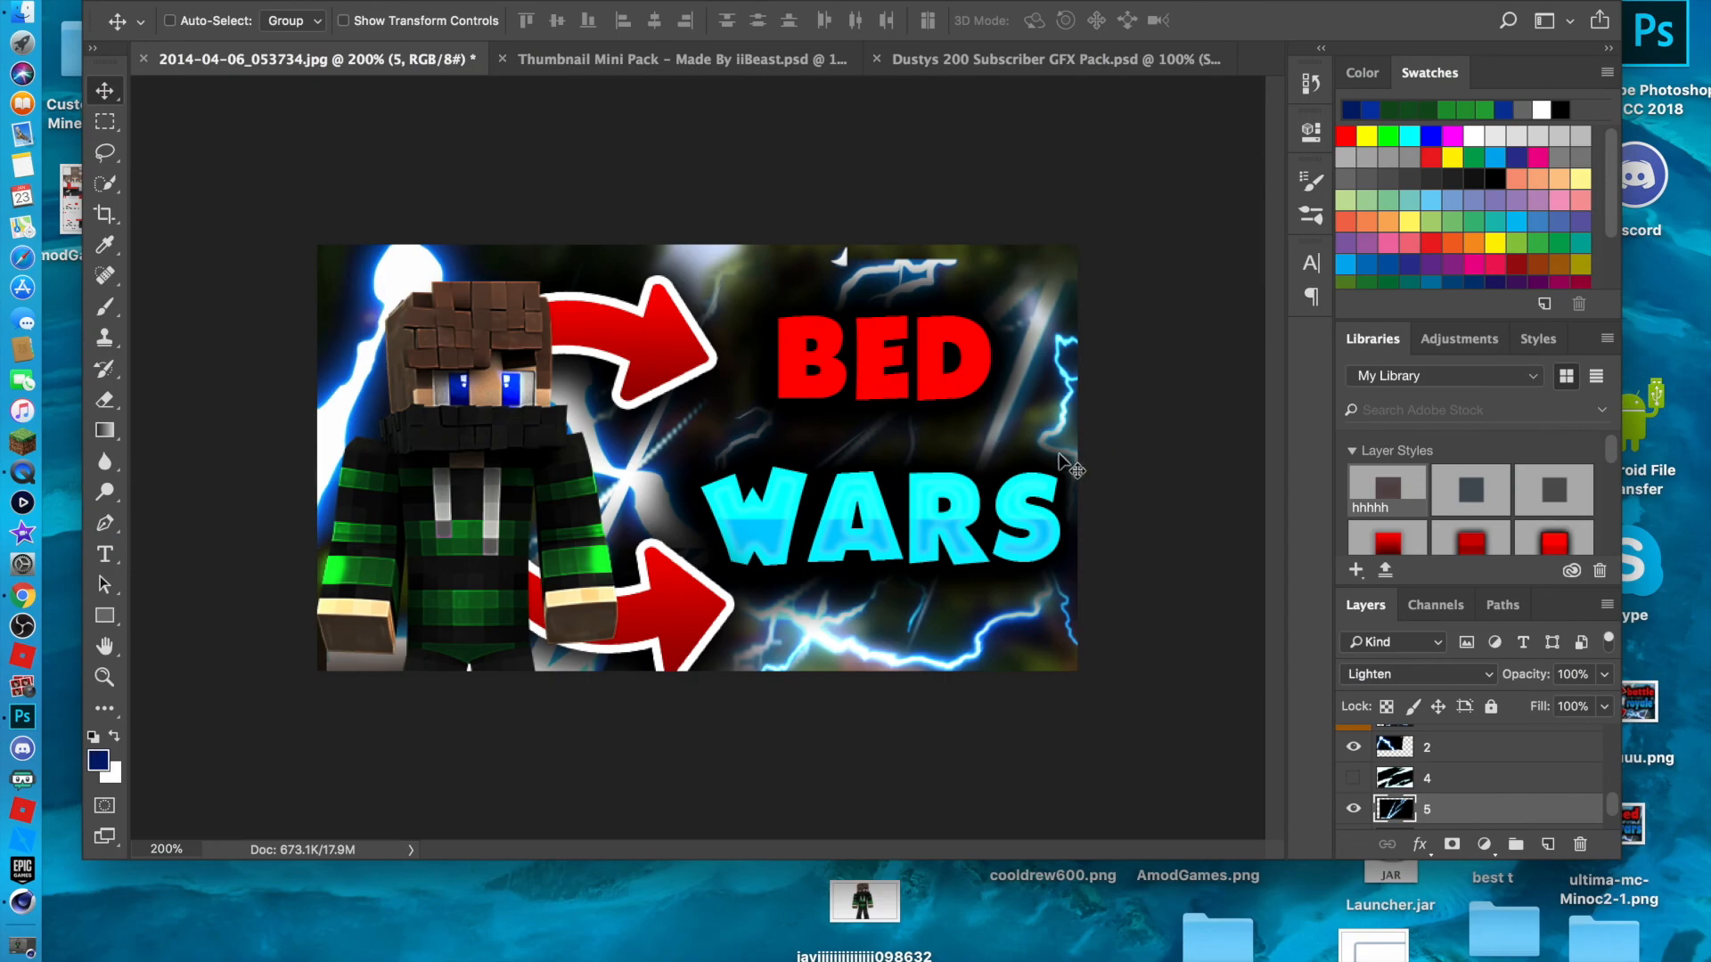